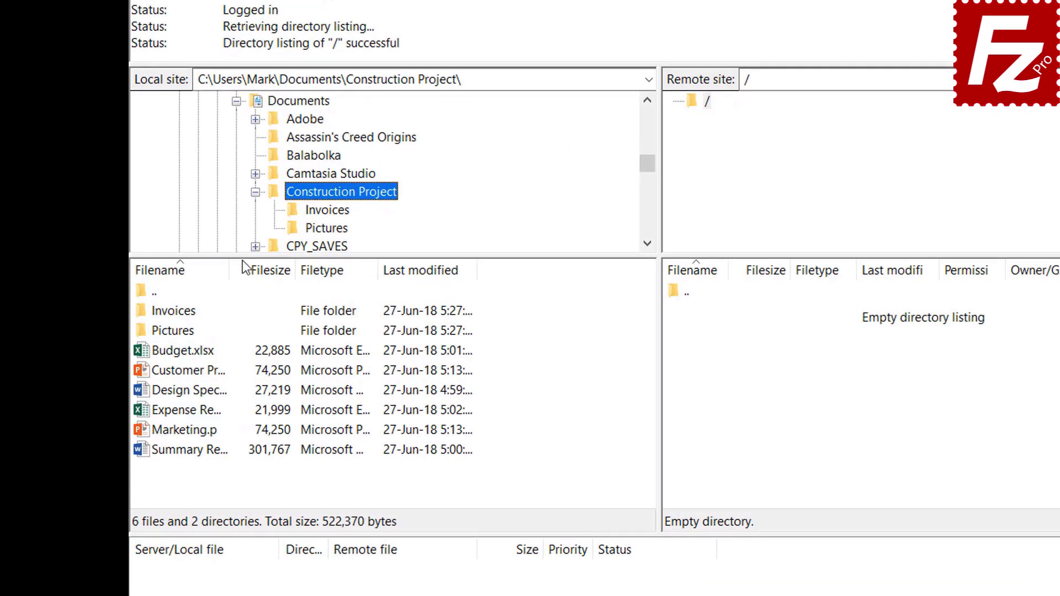
Upload Budget.xlsx and Customer Presentation to the server's root folder.
double_click(198, 353)
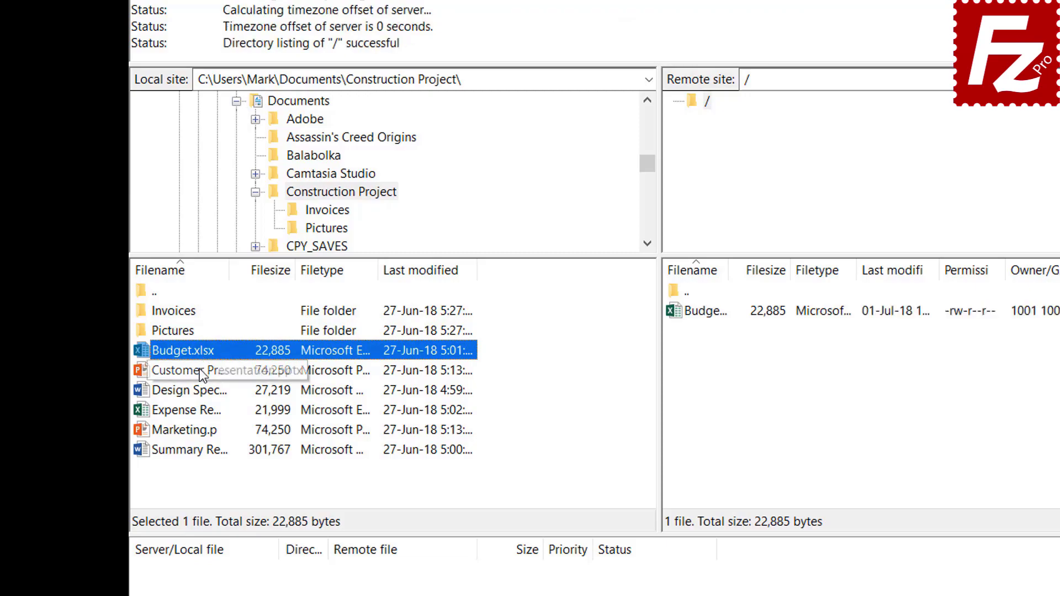
left_click(200, 369)
right_click(200, 369)
left_click(231, 376)
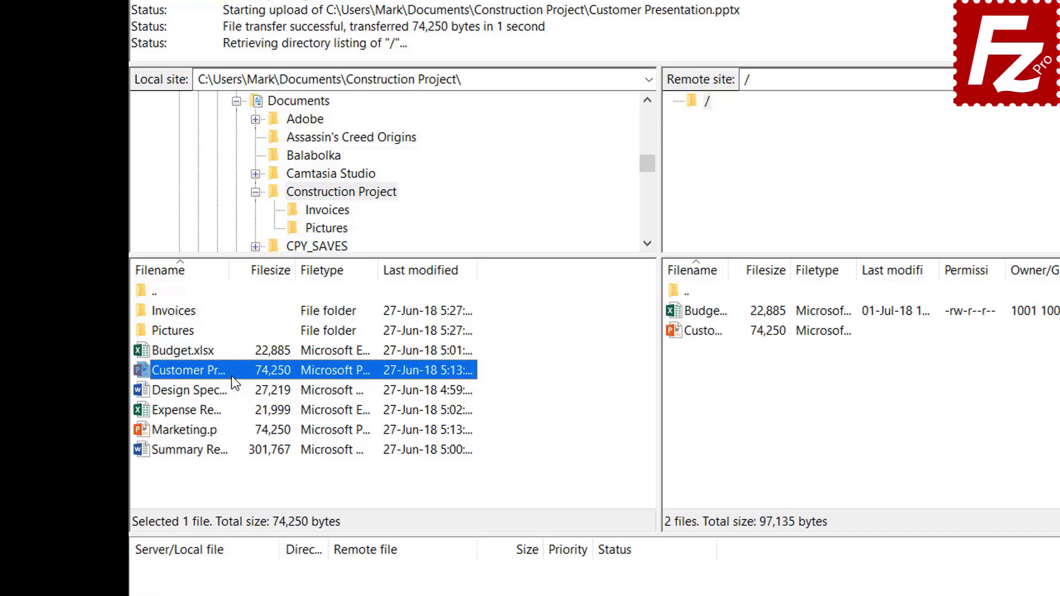
Upload Design Specs, Expense Report and Marketing.pptx together as one selection.
left_click(208, 390)
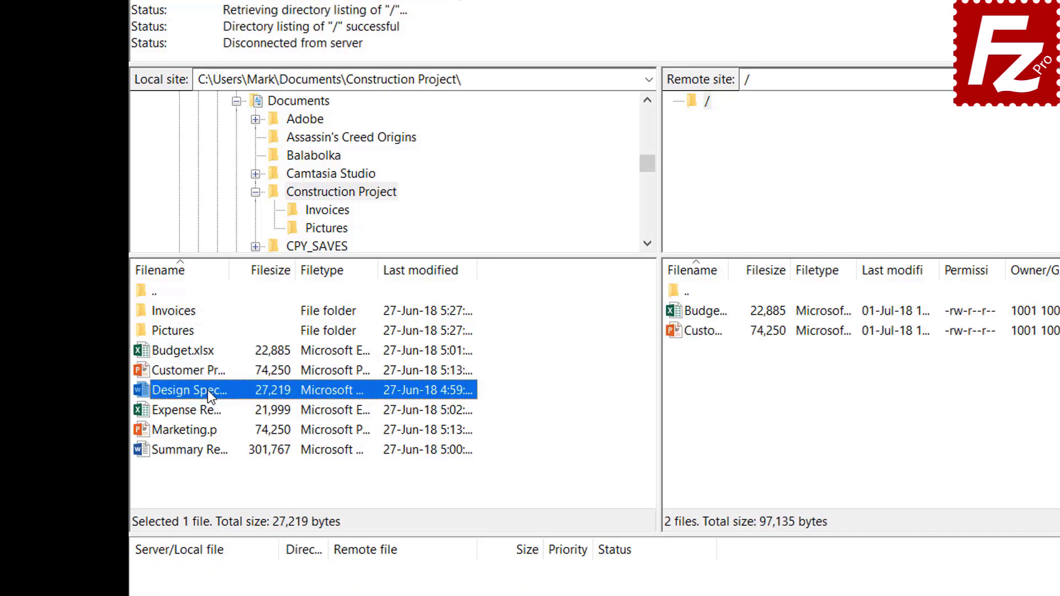
left_click(201, 409, "ctrl")
left_click(200, 429, "ctrl")
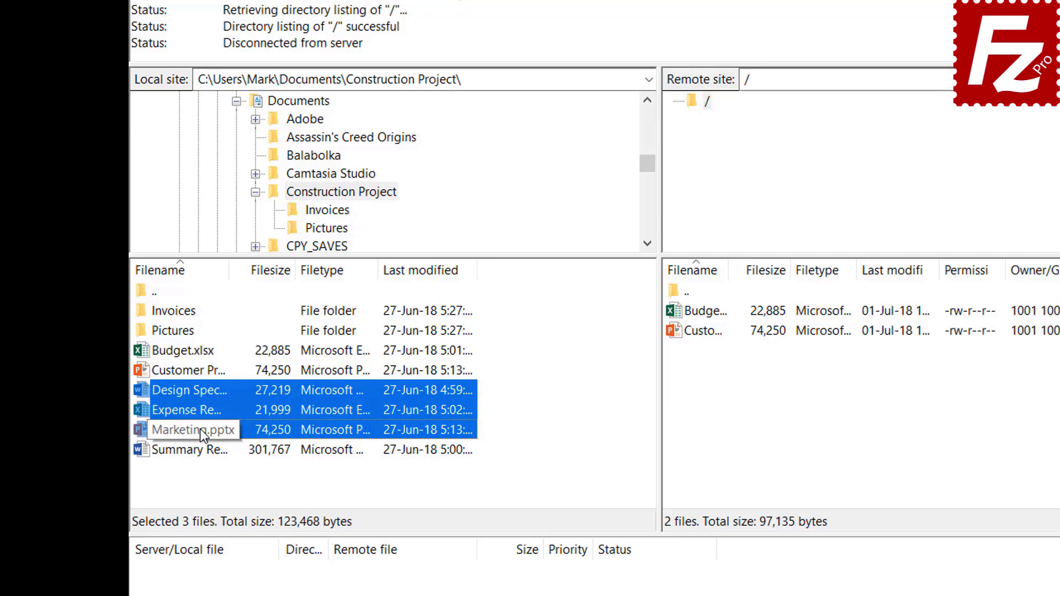
right_click(200, 408)
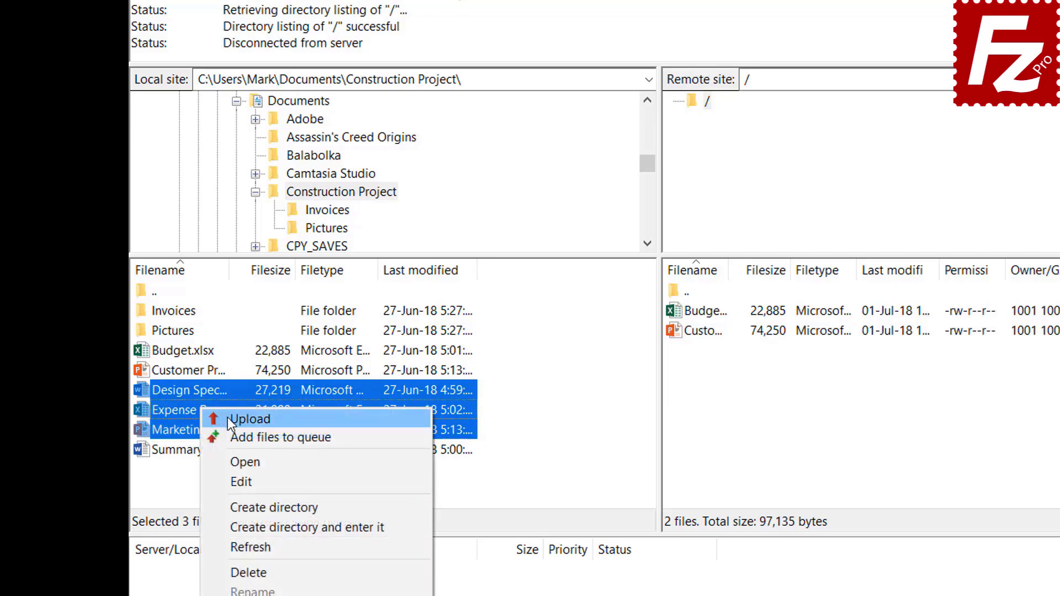
left_click(228, 417)
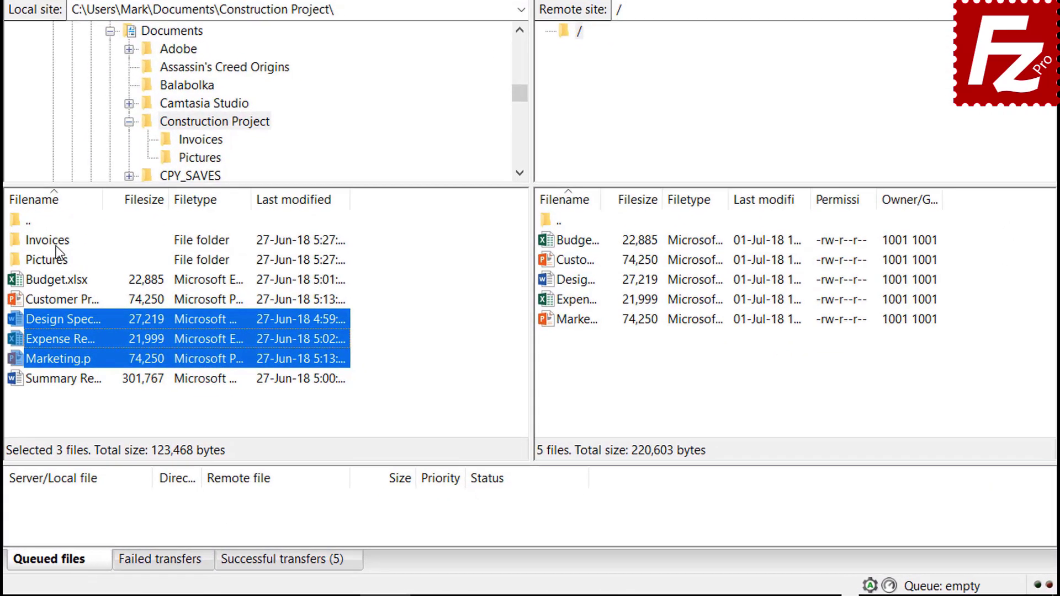
Queue the Invoices folder, Pictures folder and Summary Report, then process the upload queue.
right_click(173, 333)
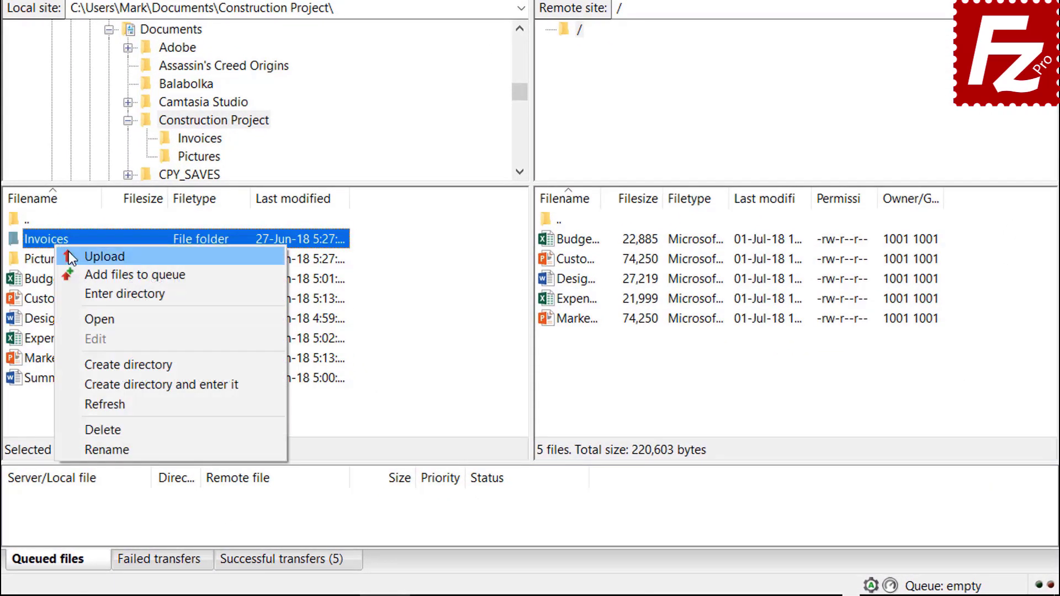
left_click(88, 275)
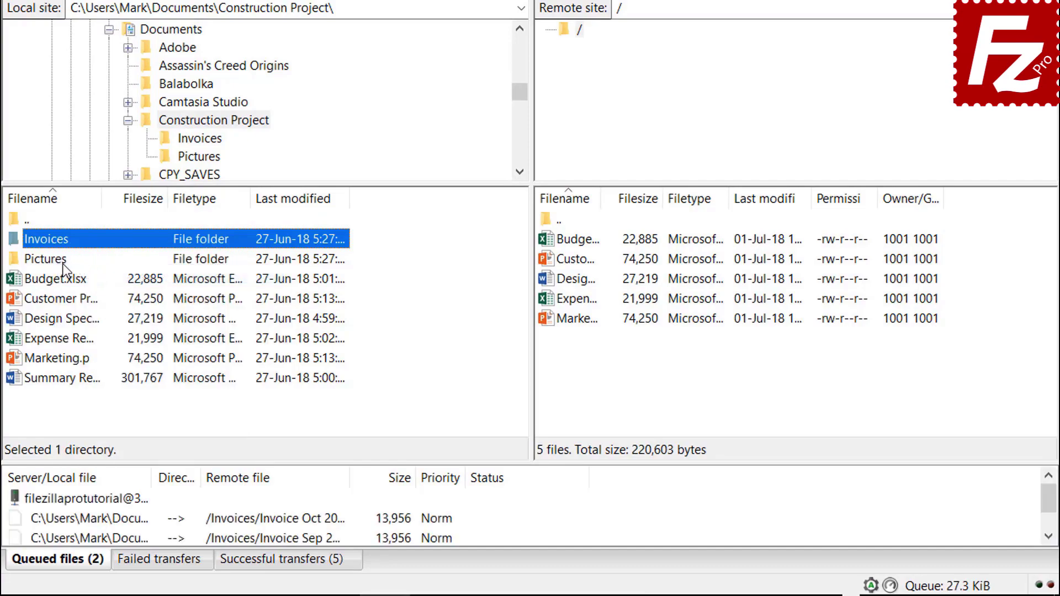
right_click(62, 264)
left_click(95, 293)
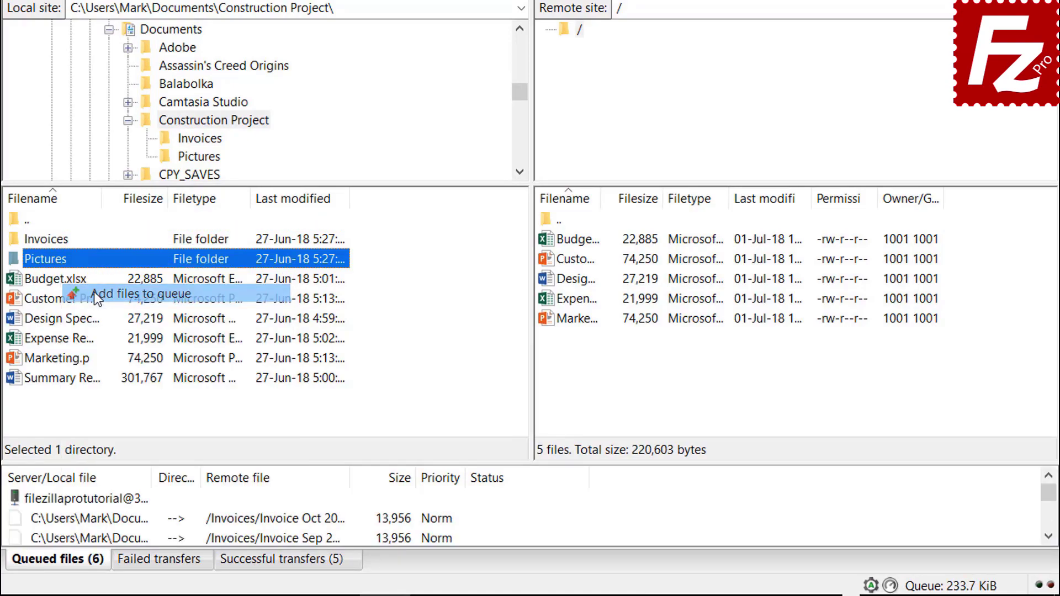
right_click(81, 380)
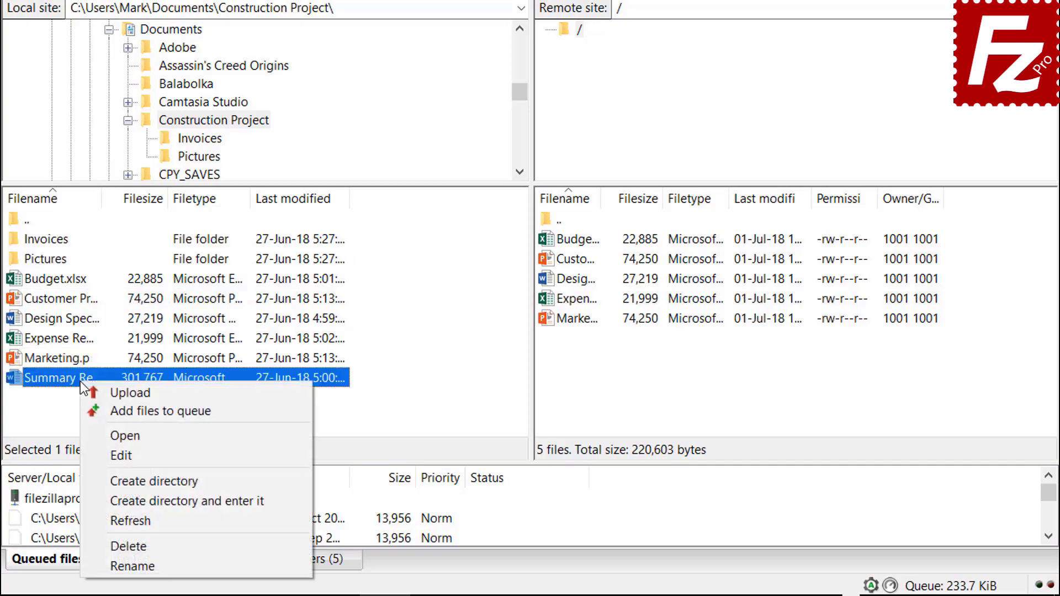
left_click(107, 412)
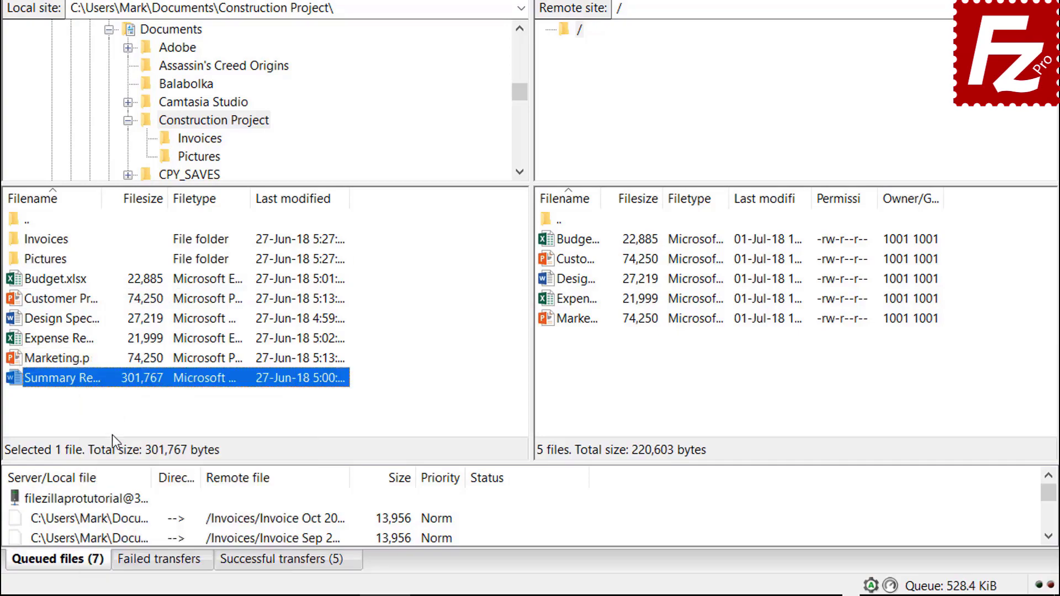
right_click(112, 500)
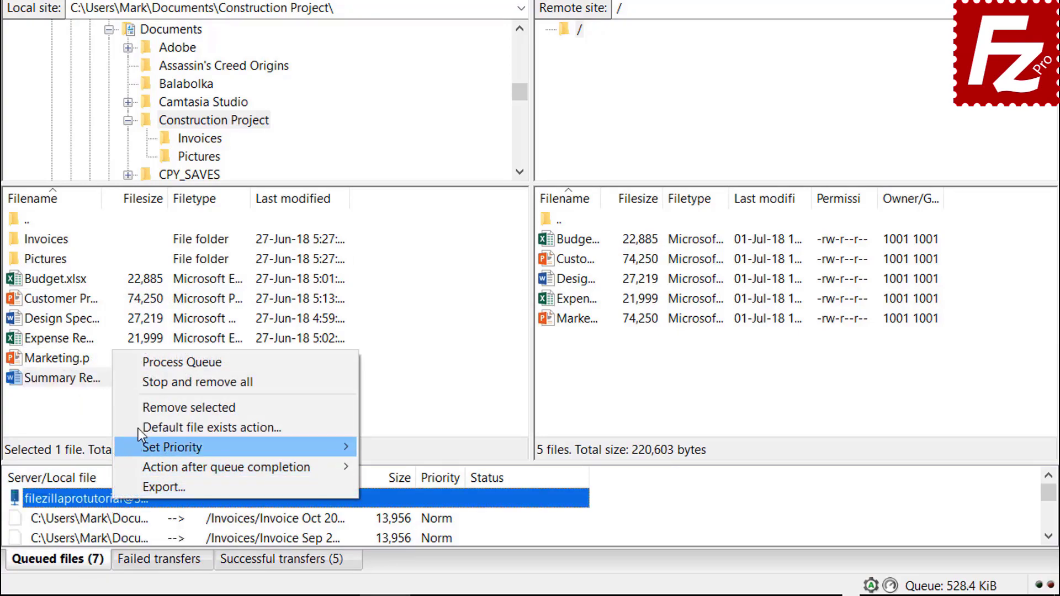
left_click(150, 366)
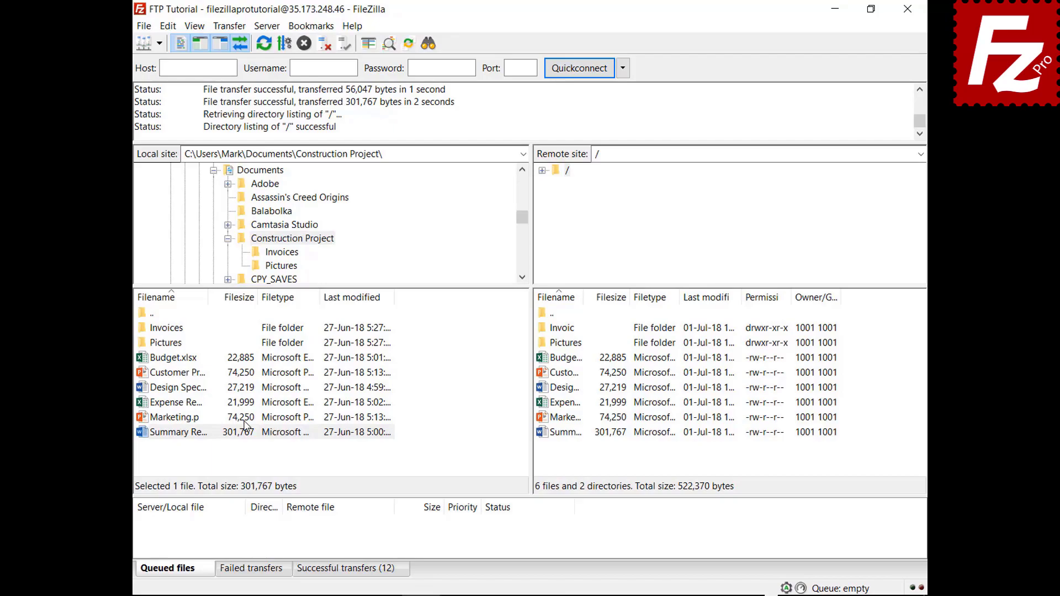
Make a local Backup folder inside Documents and download the server's Budget.xlsx into it.
left_click(228, 238)
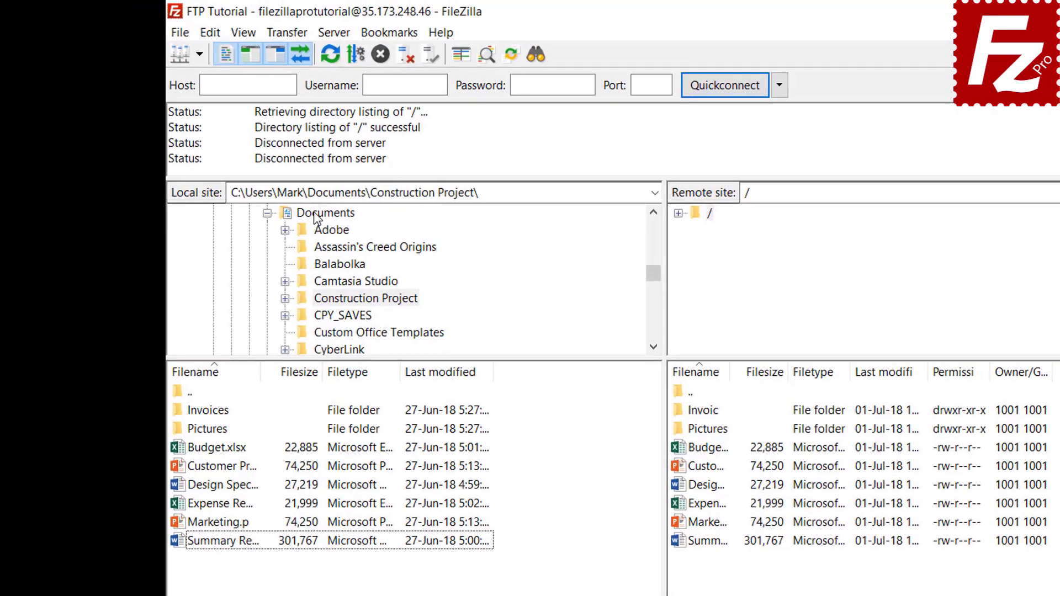
left_click(251, 168)
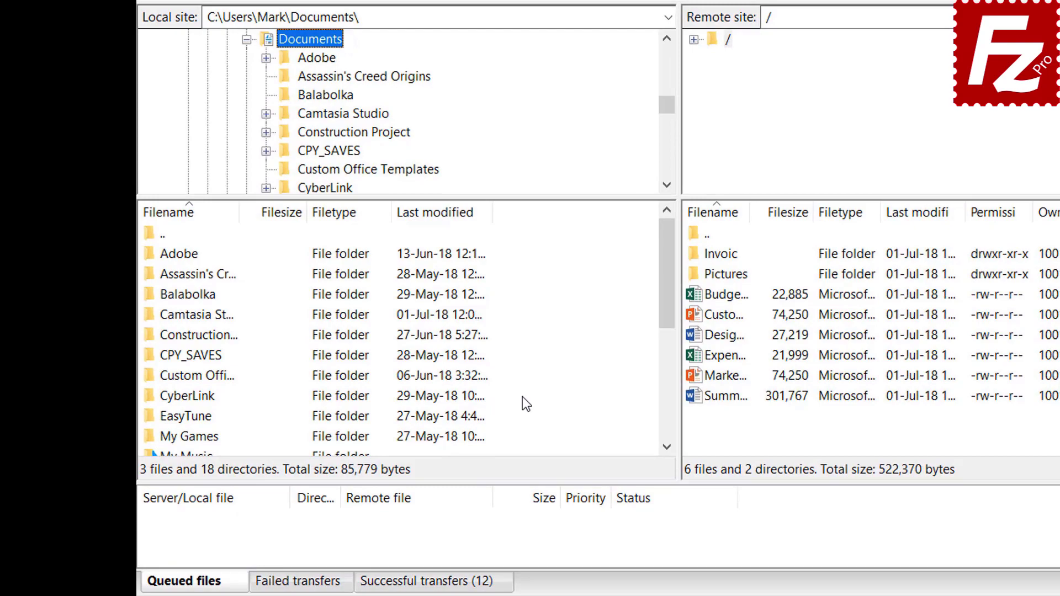
right_click(522, 397)
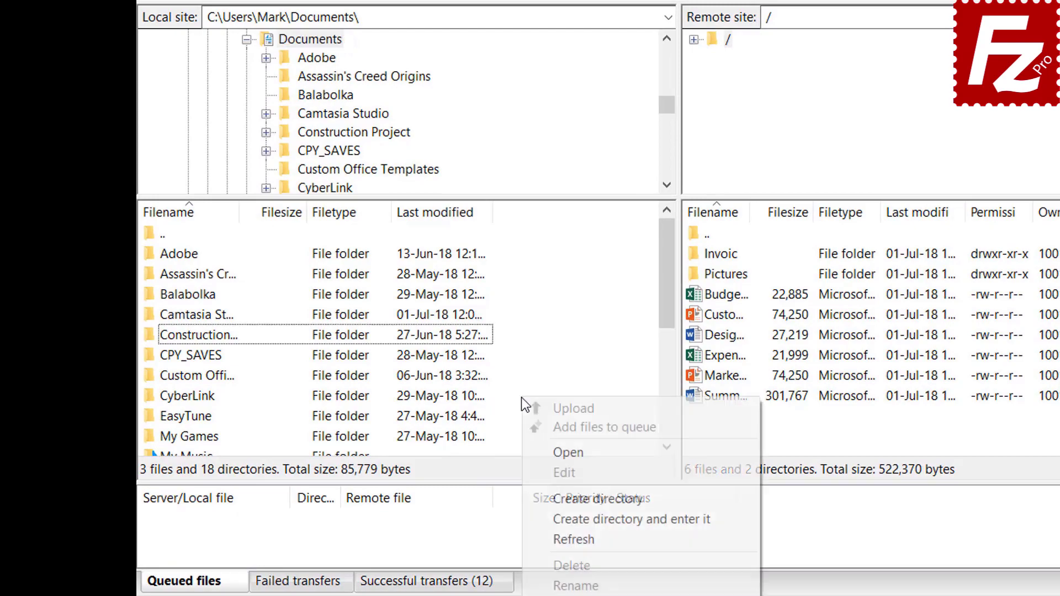
left_click(578, 519)
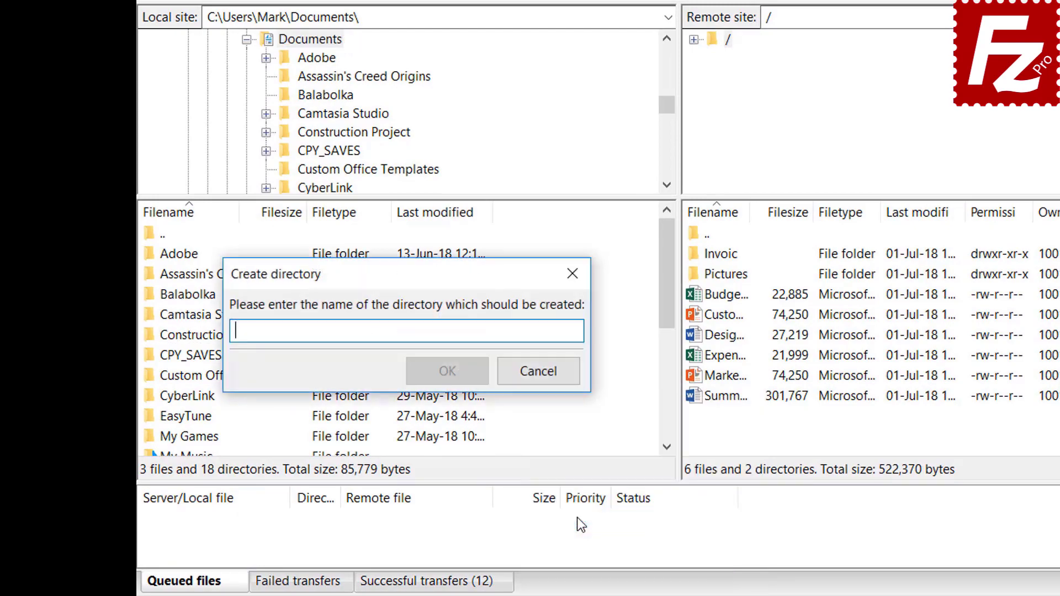
type("Backup")
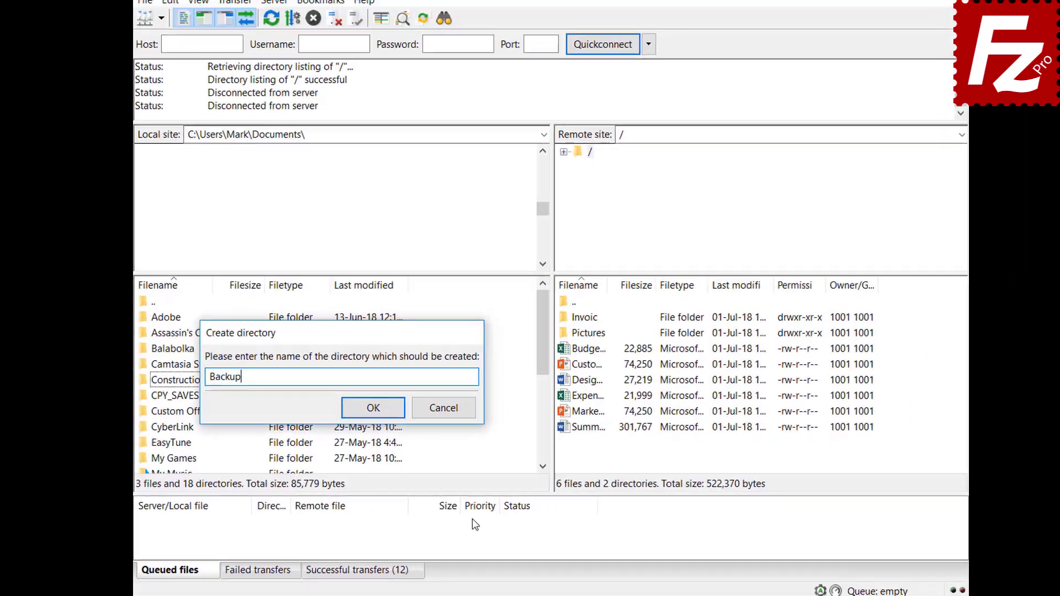
key("Return")
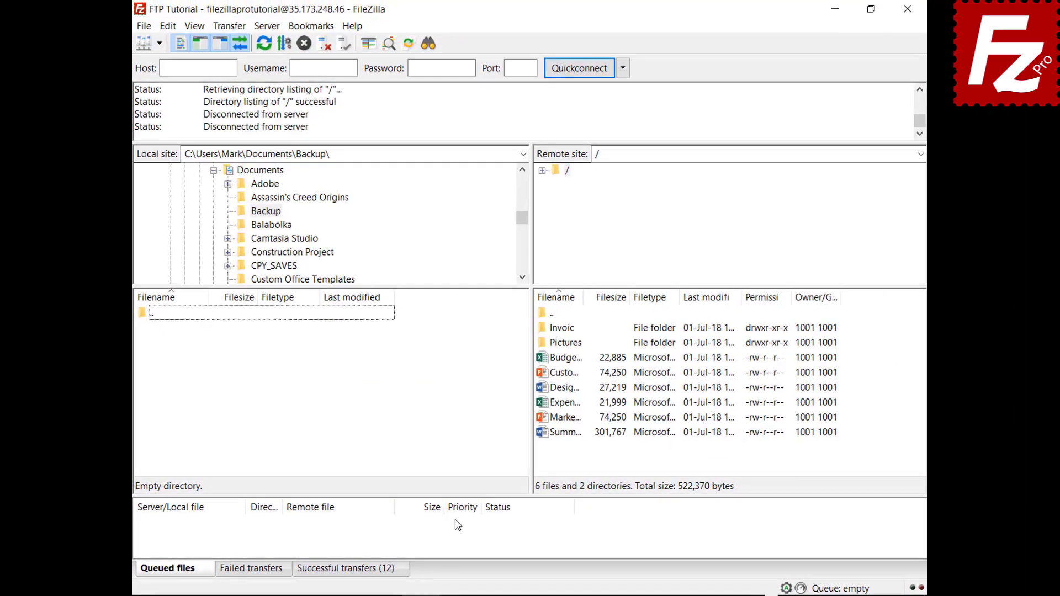
double_click(574, 360)
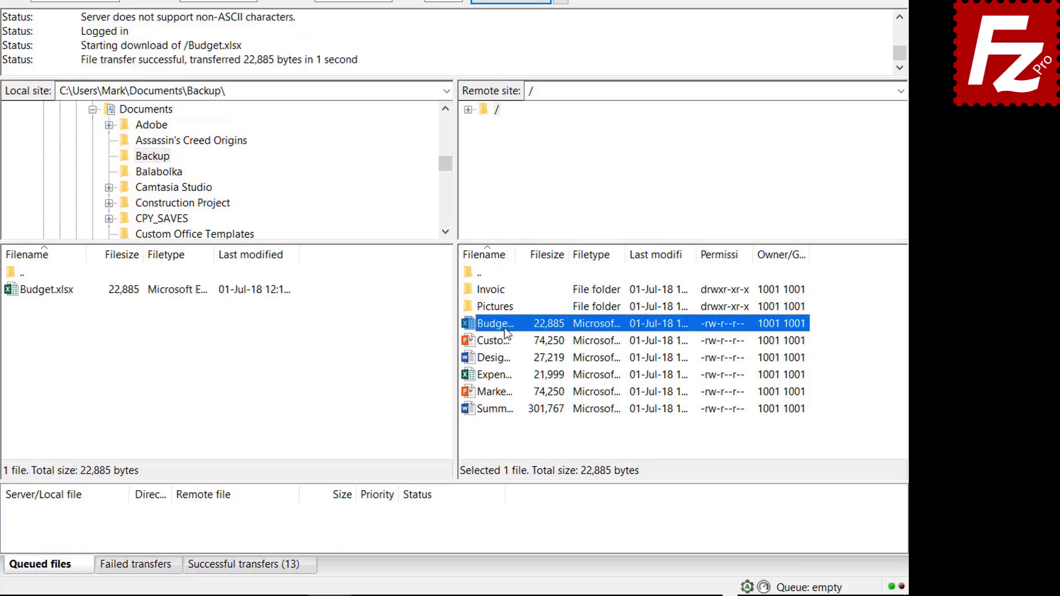
Download the server's Customer Presentation, Design Specs, Expense Report and Marketing files together.
left_click(505, 340)
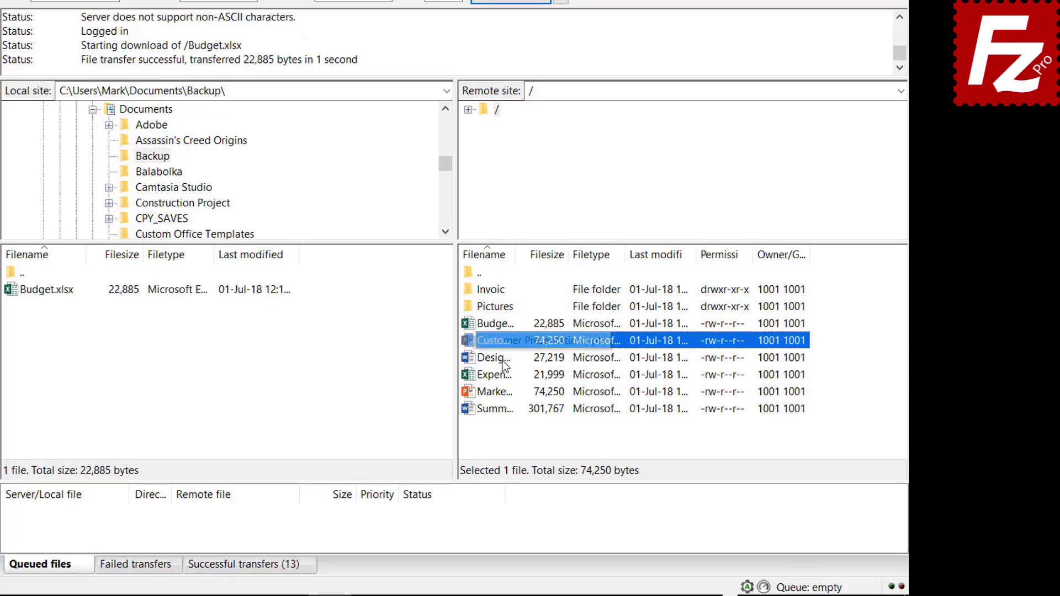
left_click(504, 358, "ctrl")
left_click(505, 376, "ctrl")
left_click(505, 391, "ctrl")
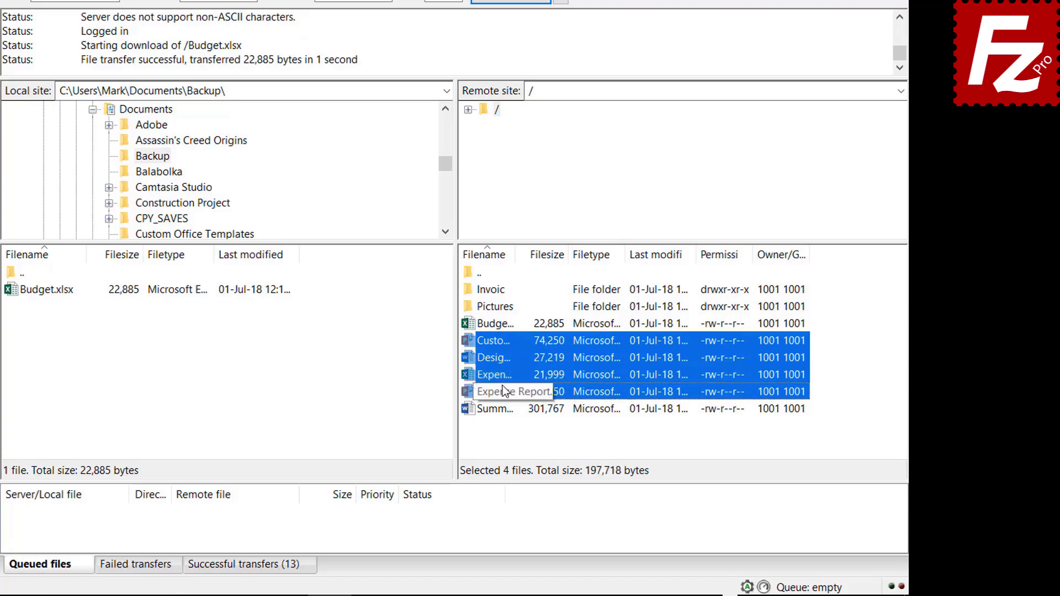
right_click(503, 390)
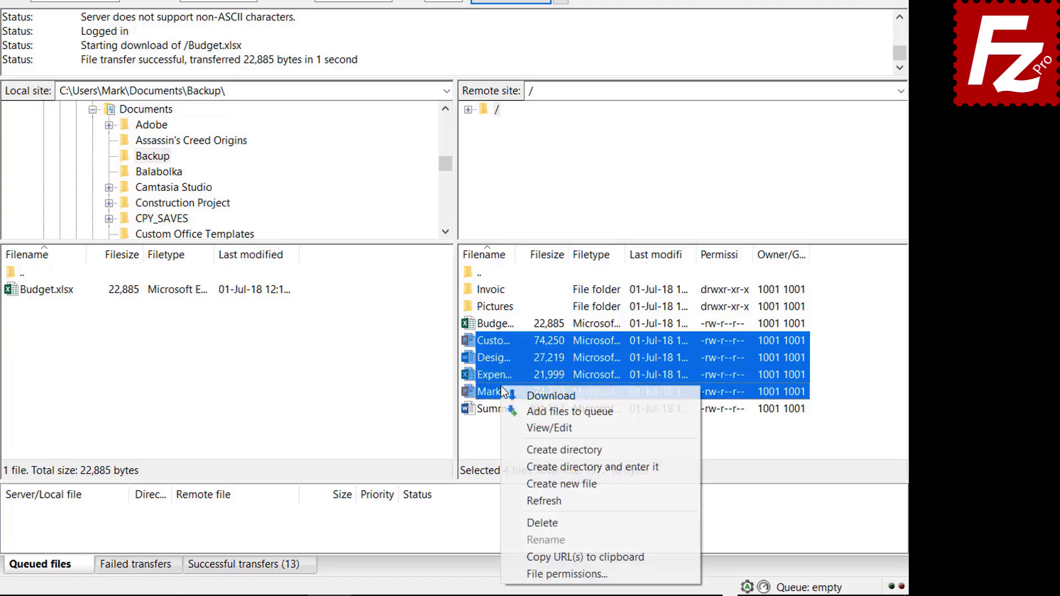
left_click(533, 396)
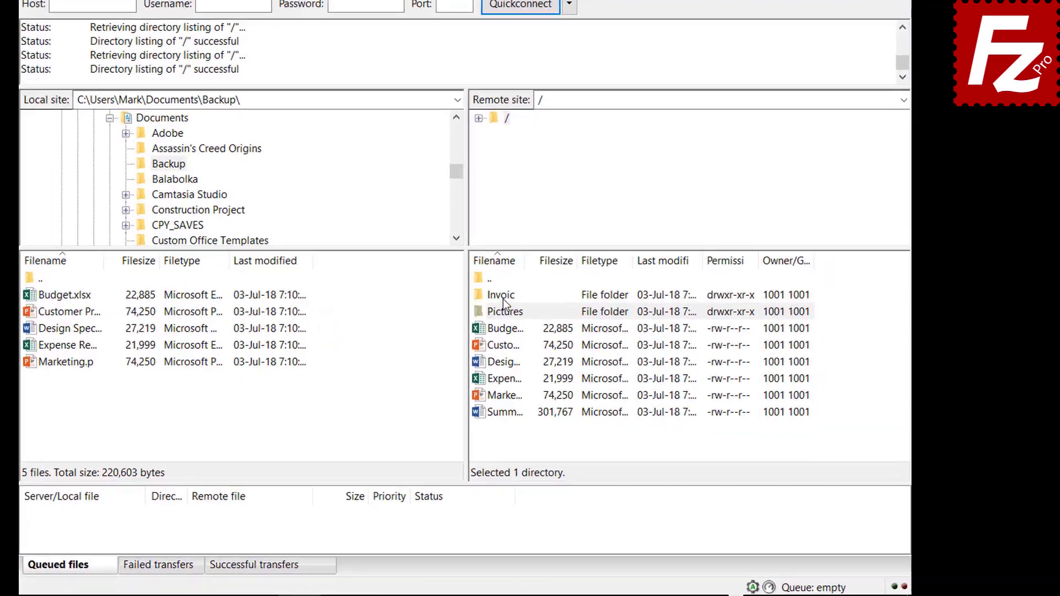
Queue the remote Invoices, Pictures and Summary Report for download and process the queue.
right_click(563, 331)
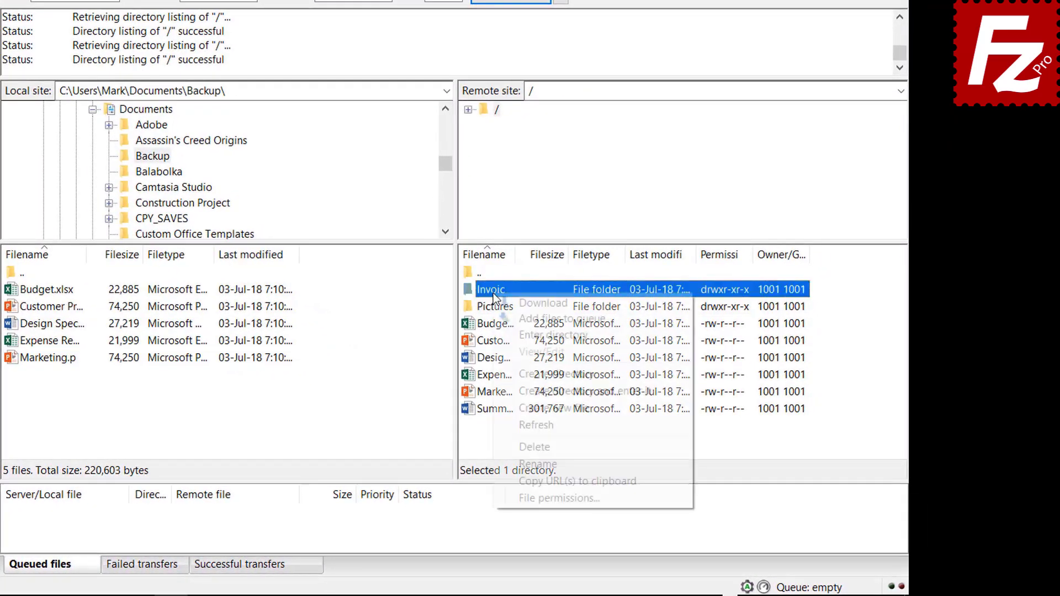
left_click(511, 318)
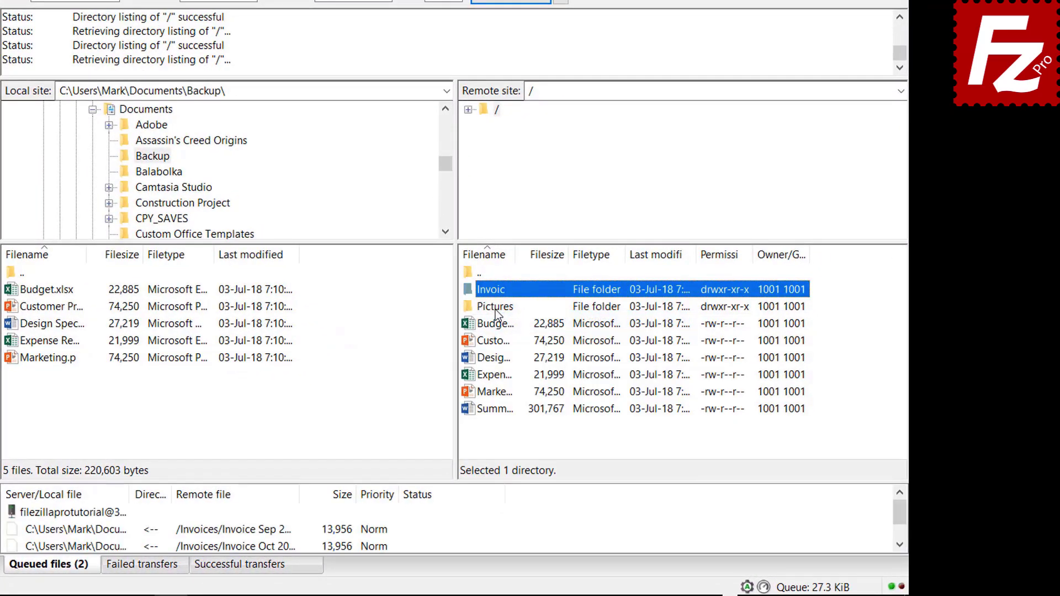
right_click(496, 310)
left_click(518, 334)
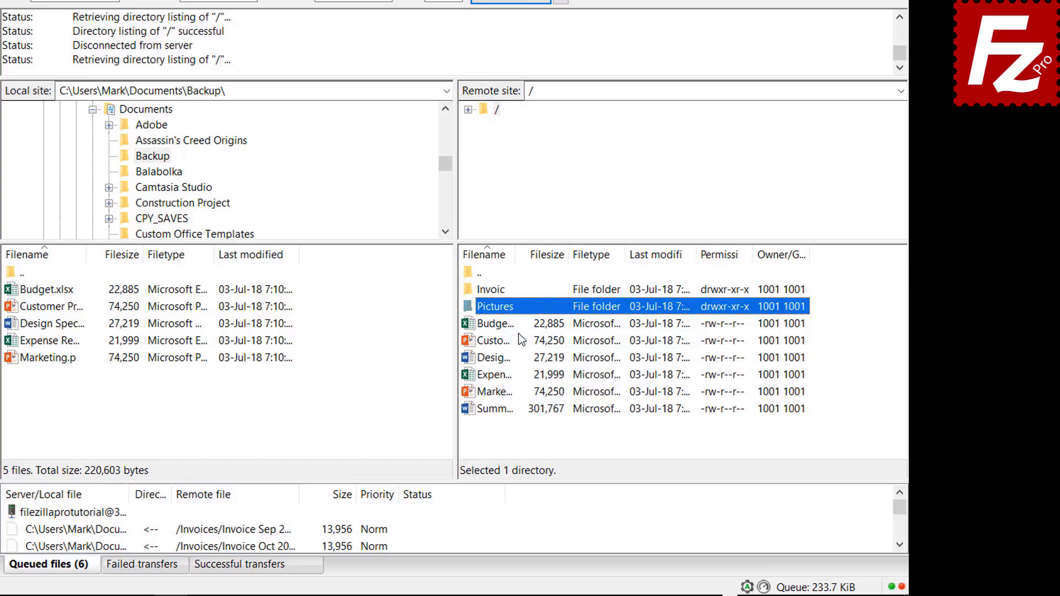
right_click(501, 411)
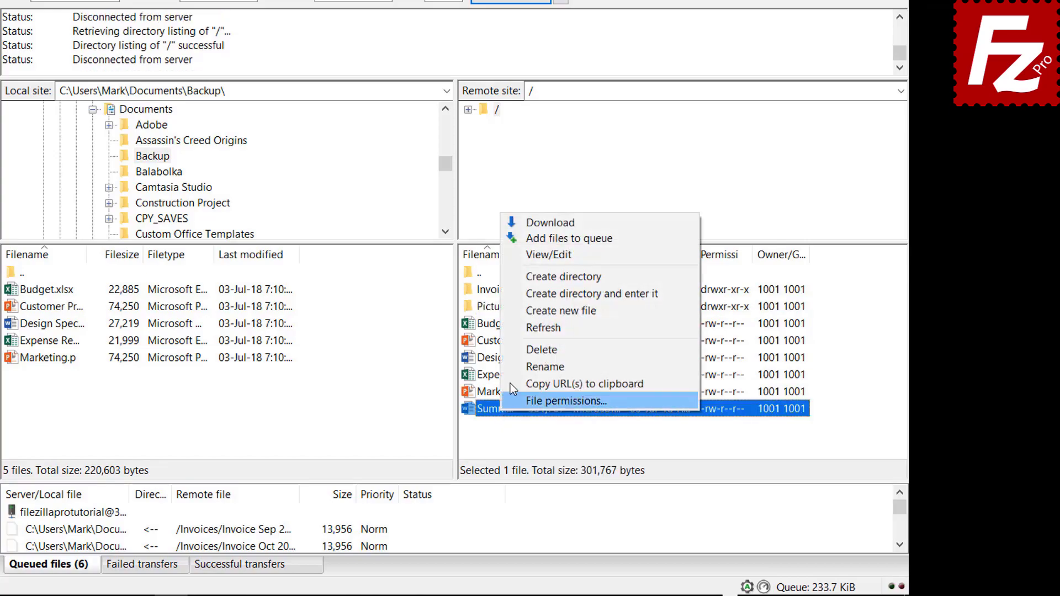
left_click(535, 238)
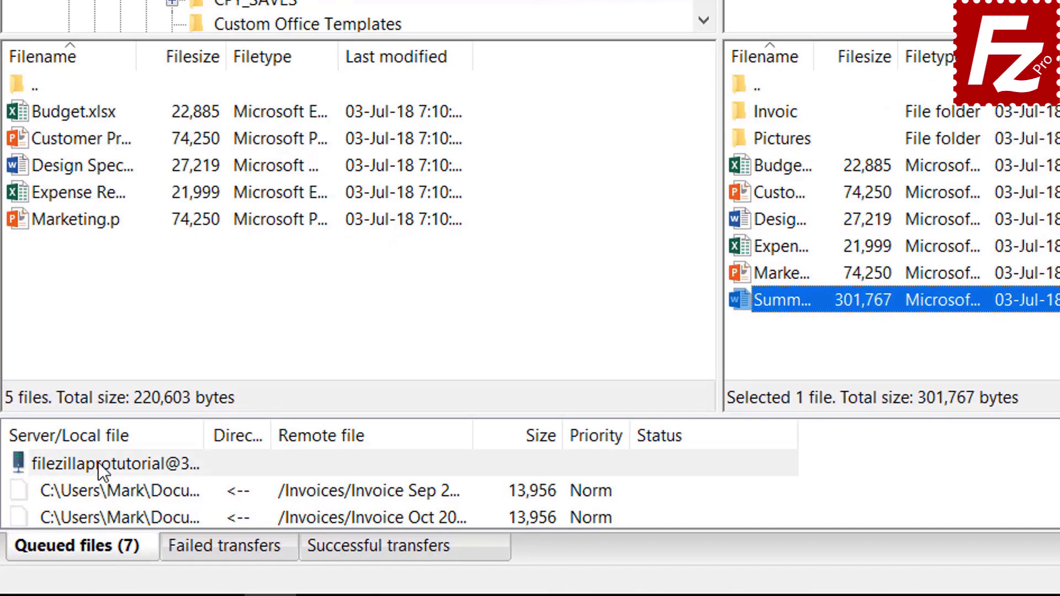
right_click(92, 474)
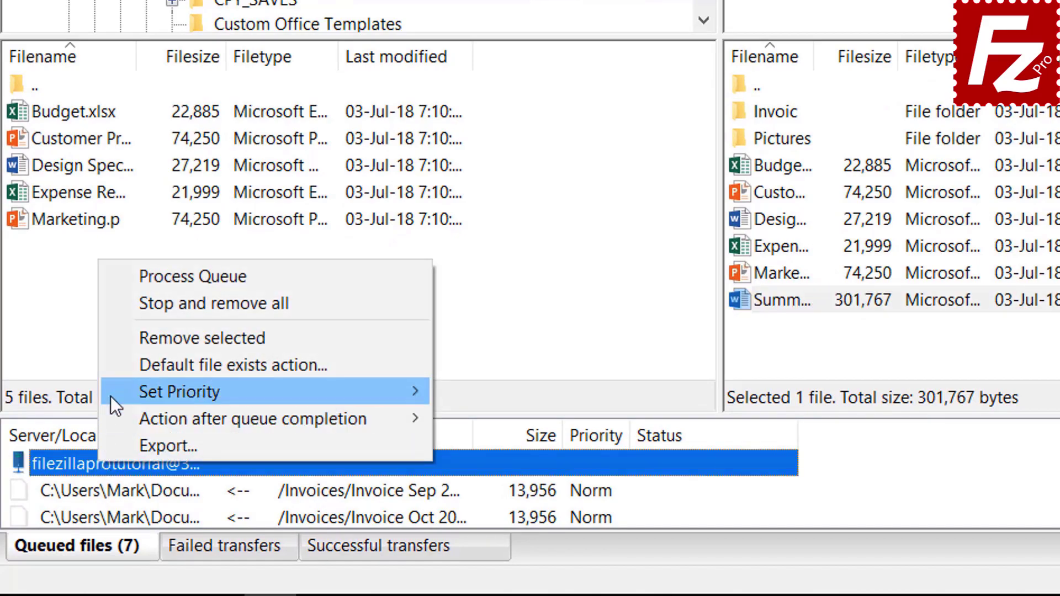
left_click(151, 276)
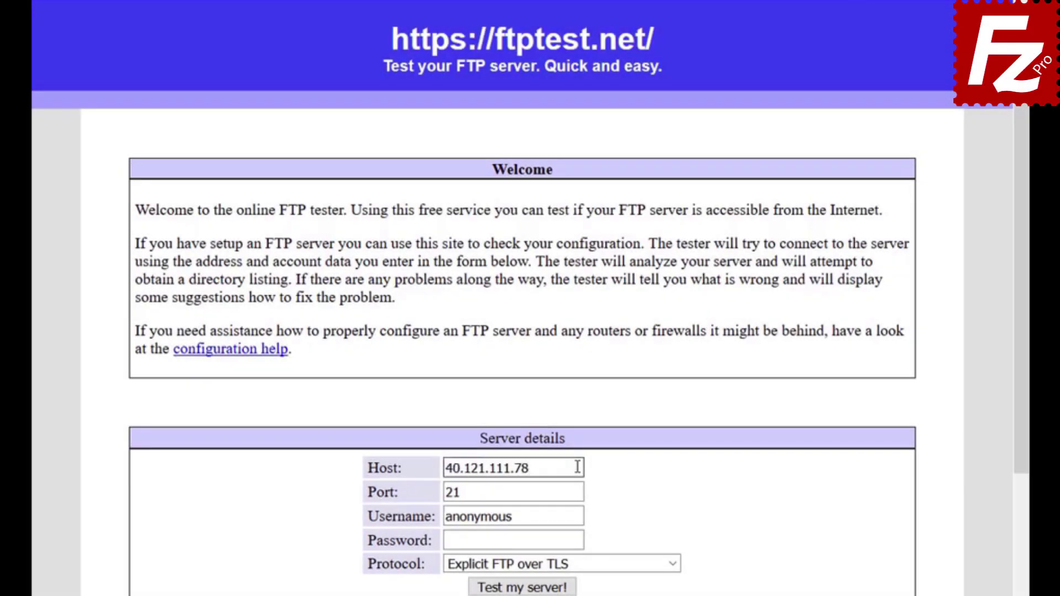
Replace the anonymous username with the FTP account's username and enter its password.
key("Tab")
key("BackSpace")
type("filezillaprotutorial")
key("Tab")
type("filezilla")
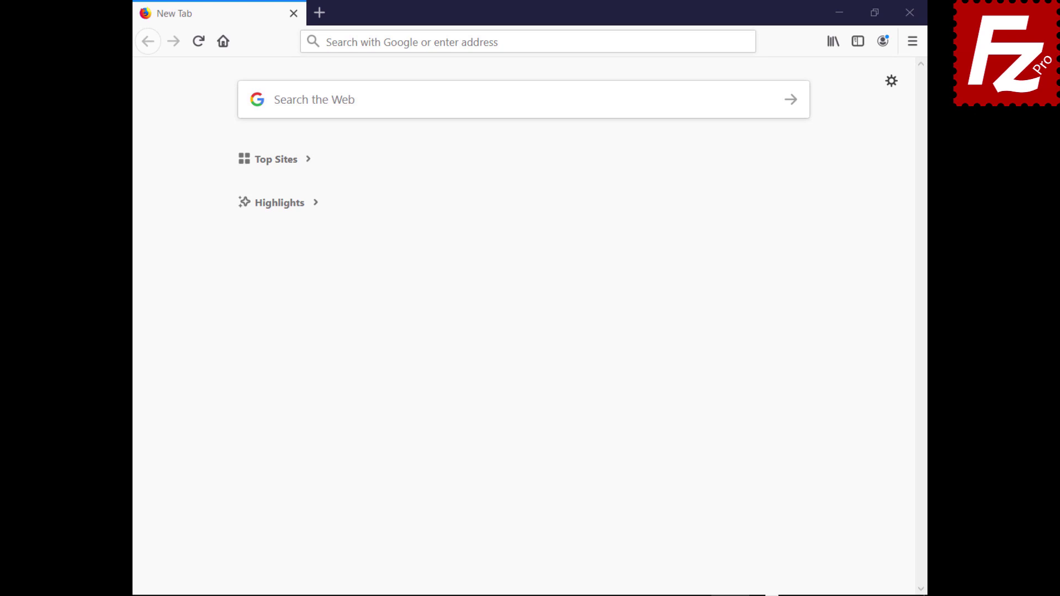
Log in to cPanel with its web address, the account username and password.
left_click(717, 40)
type("https://br622.hostgator.com.br:2083/")
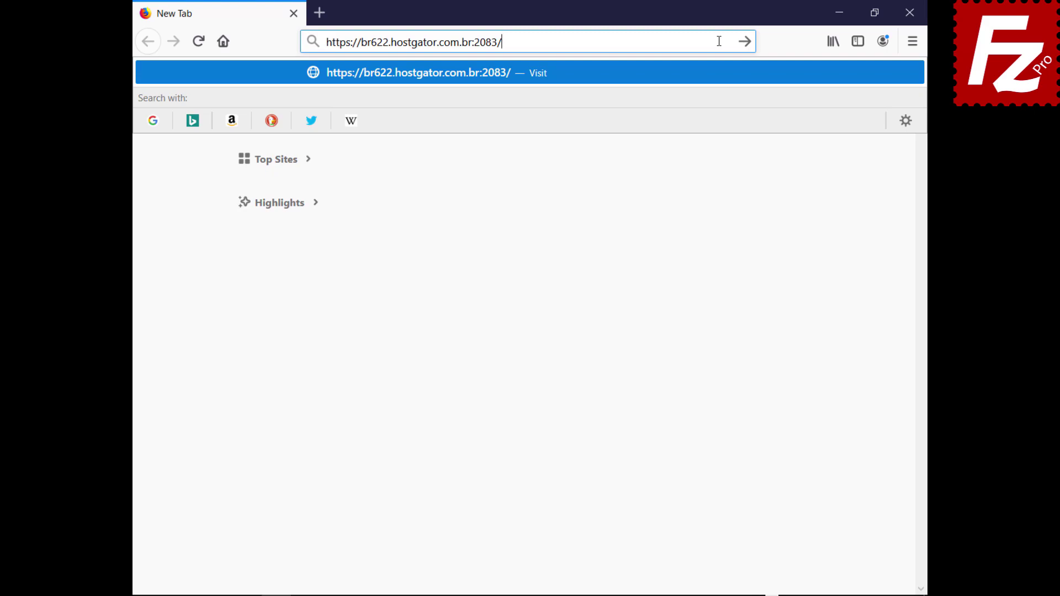
key("Return")
type("ondazult")
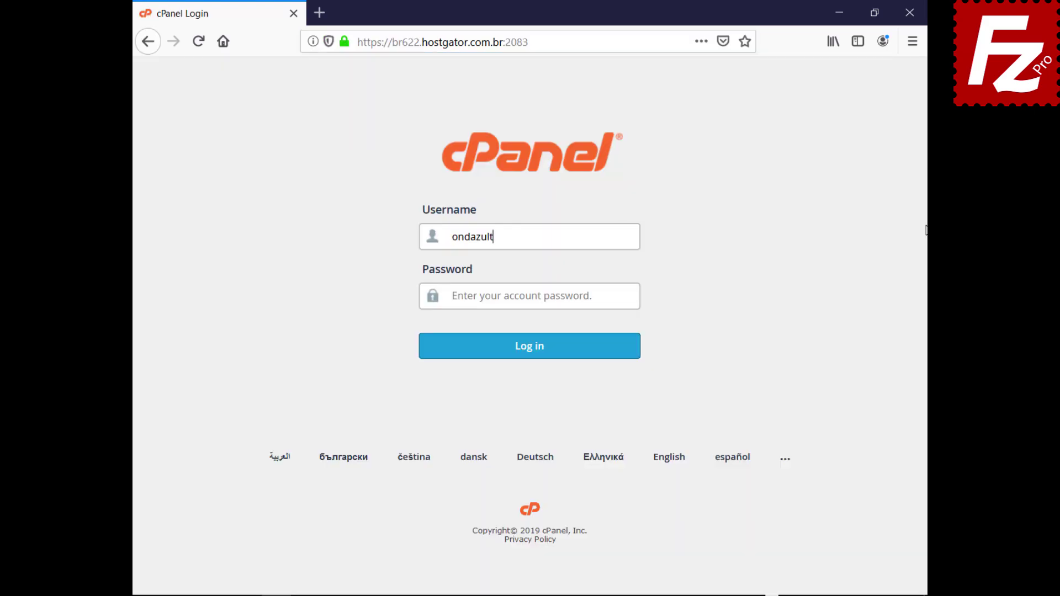
key("Tab")
key("ctrl+v")
left_click(527, 357)
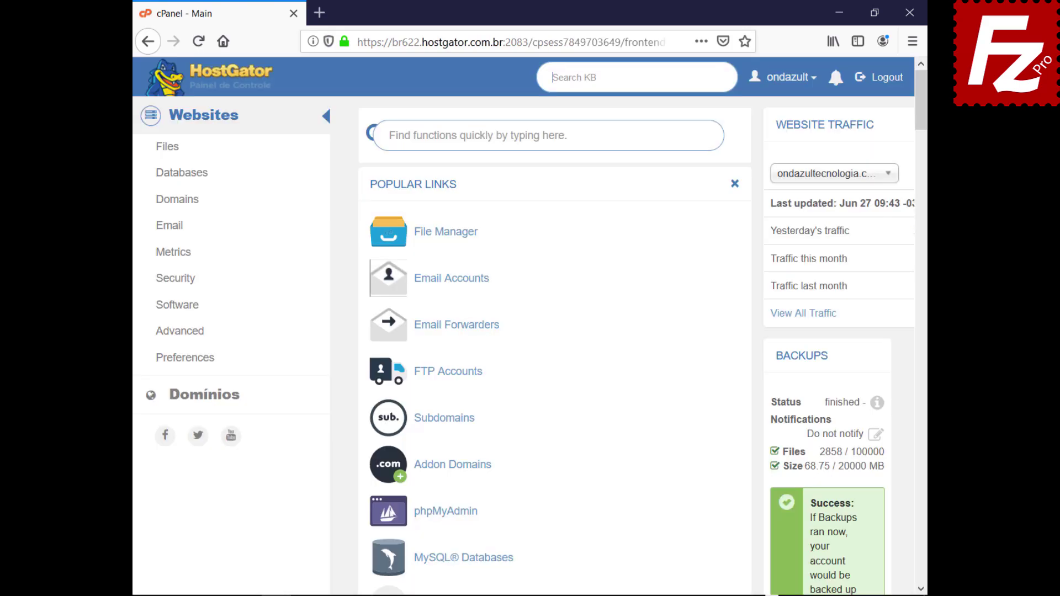
Create an FTP account with login, password and directory public_html/wordpress, then launch FileZilla Pro.
left_click(446, 373)
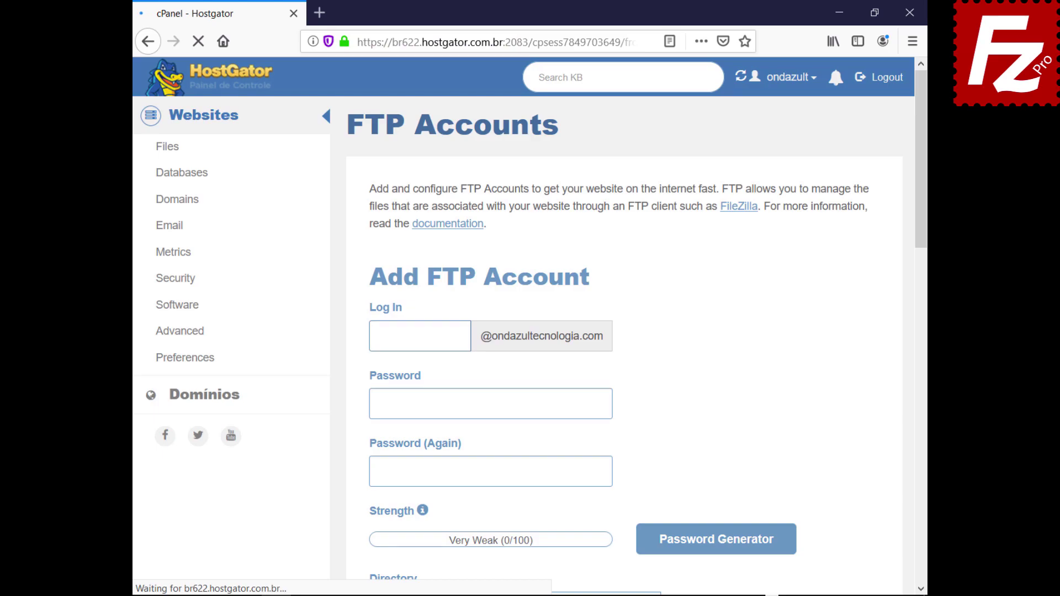
type("wordpressftp")
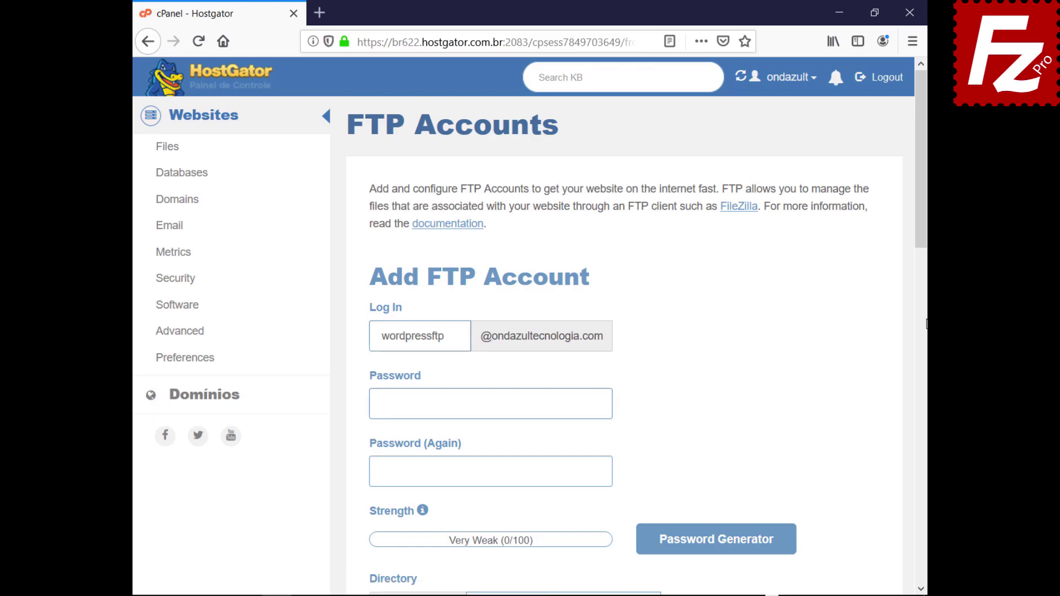
key("ctrl+v")
key("Tab")
key("ctrl+v")
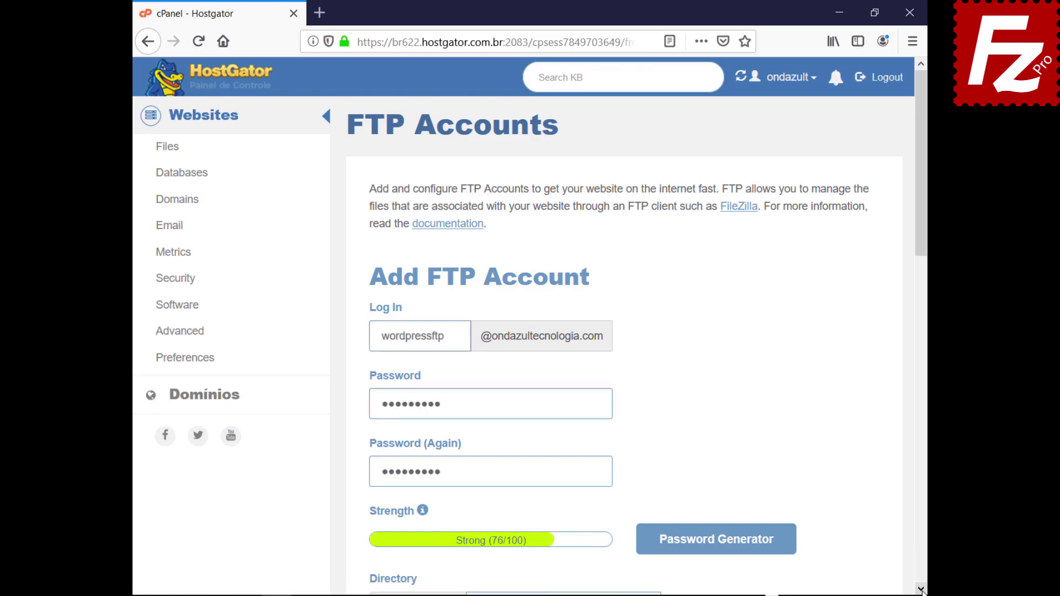
scroll(921, 590, "down", 7)
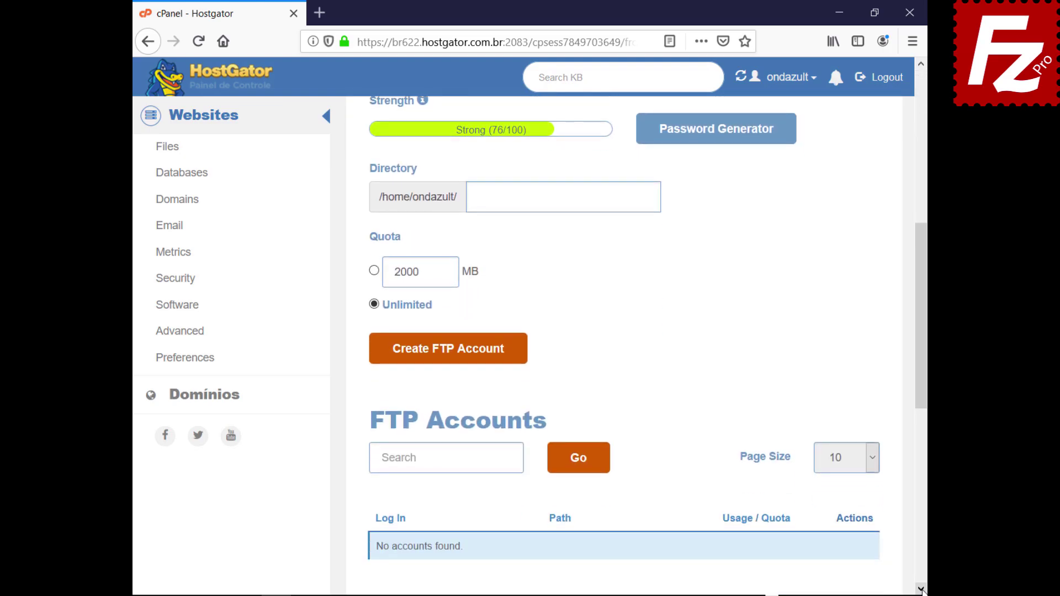
type("public_html/wordpress")
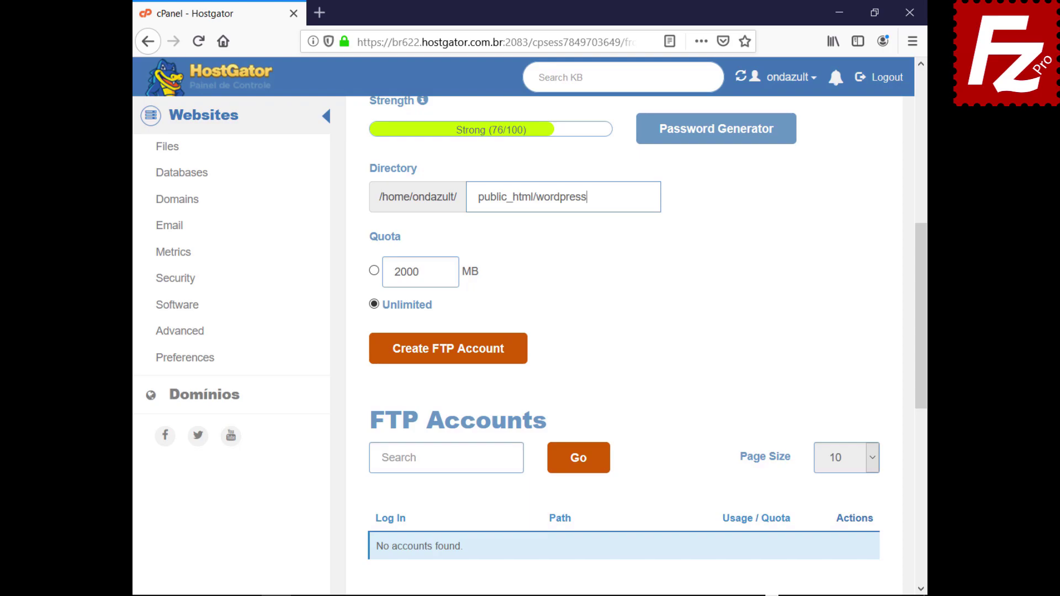
left_click(445, 356)
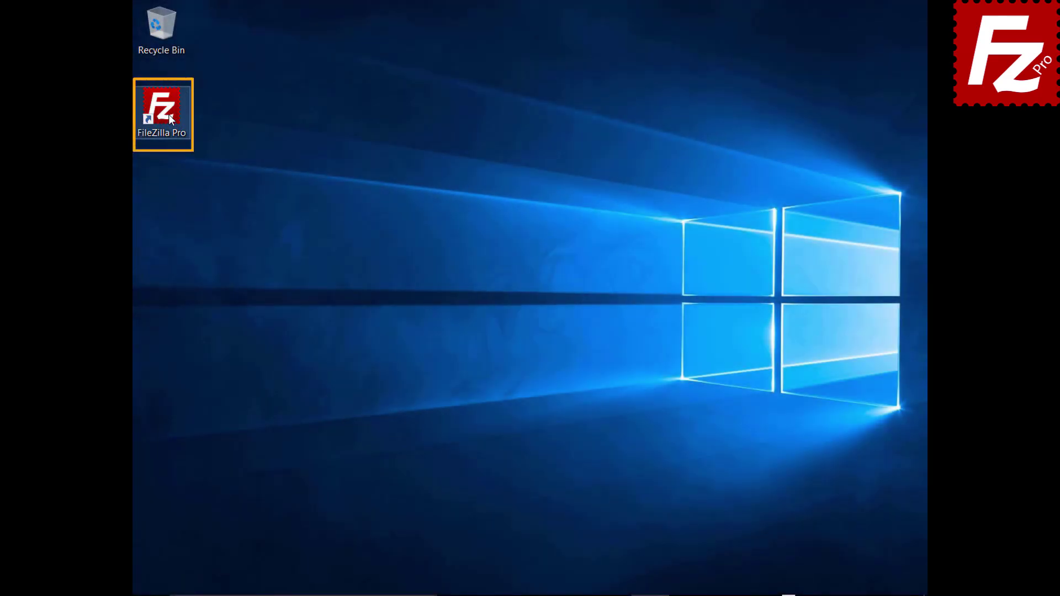
double_click(168, 115)
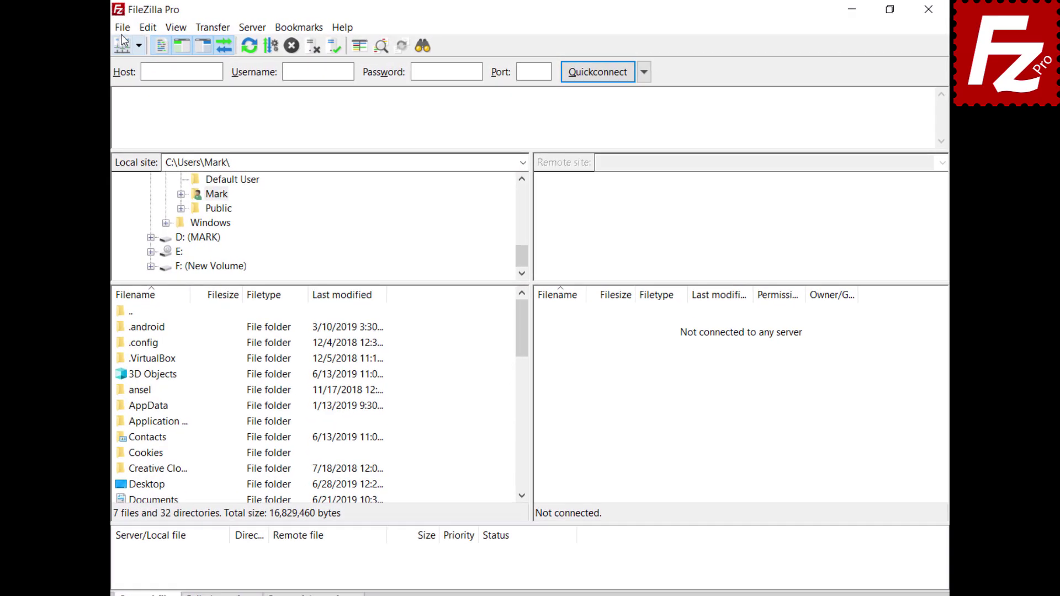
Add a Site Manager entry 'Wordpress' for ftp.ondazultecnologia.com with normal logon, user and password.
left_click(143, 26)
left_click(117, 45)
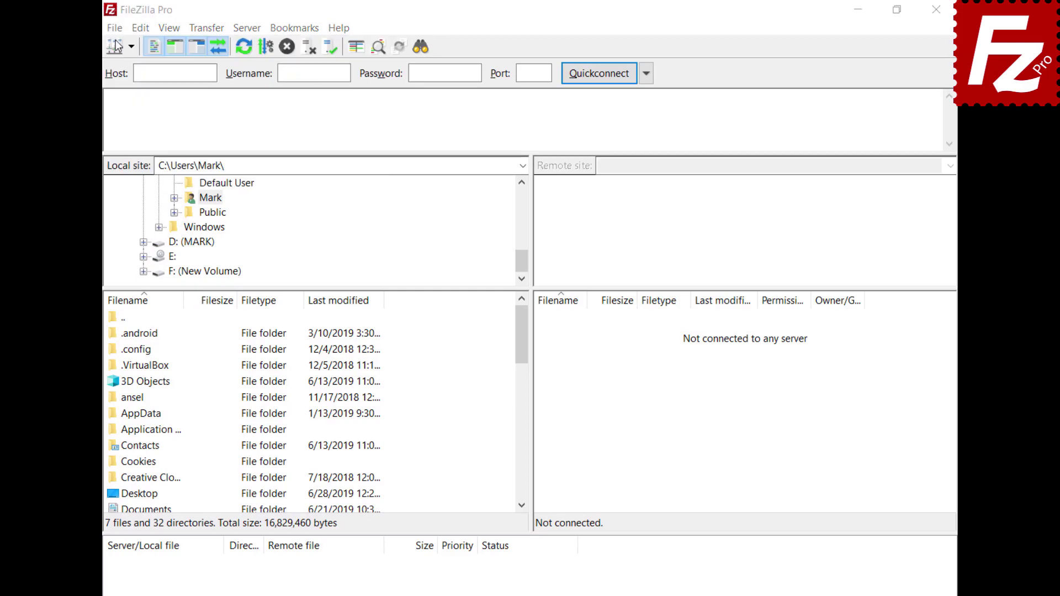
left_click(331, 415)
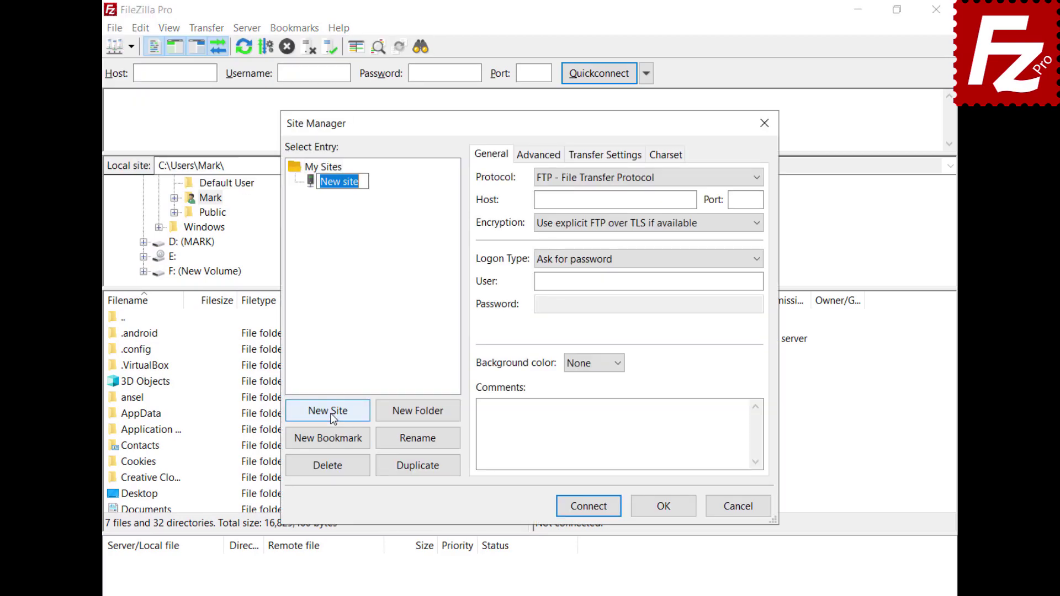
type("Wordpres")
type("s")
left_click(615, 200)
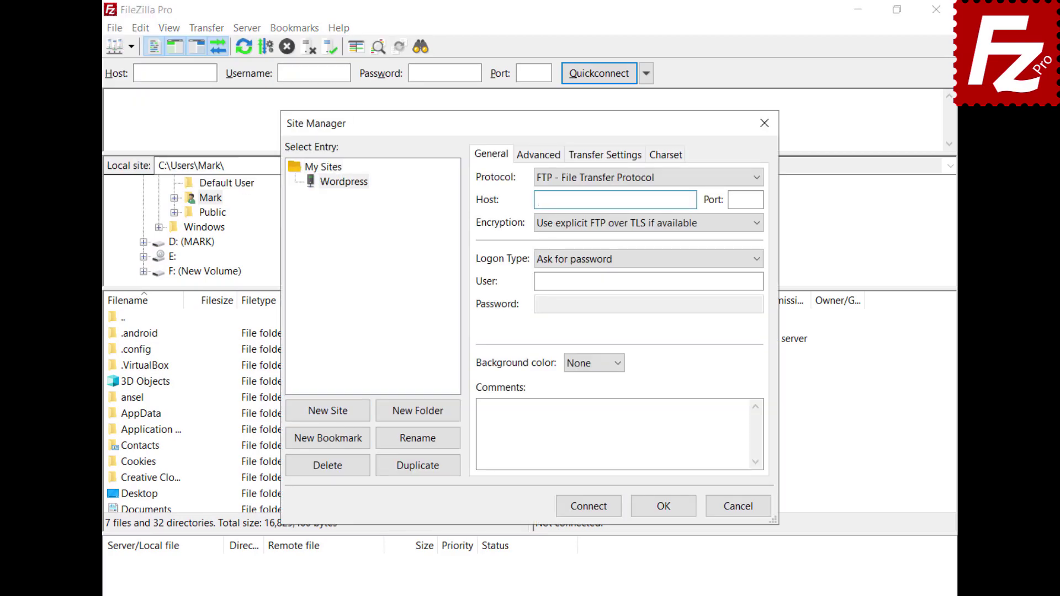
type("ftp.ondazultecnologia.com")
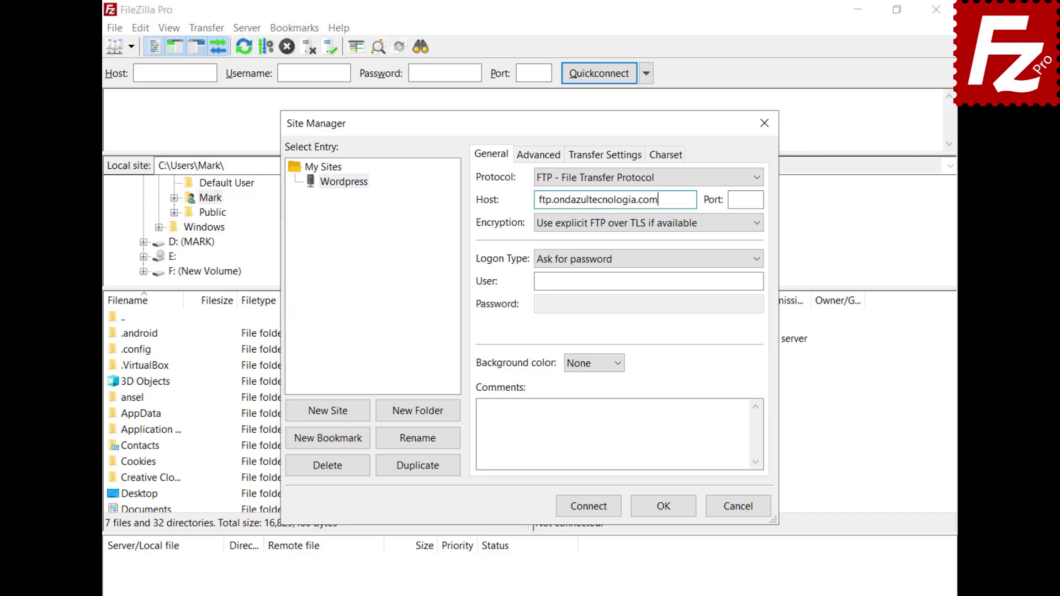
key("ctrl+v")
left_click(648, 305)
key("ctrl+v")
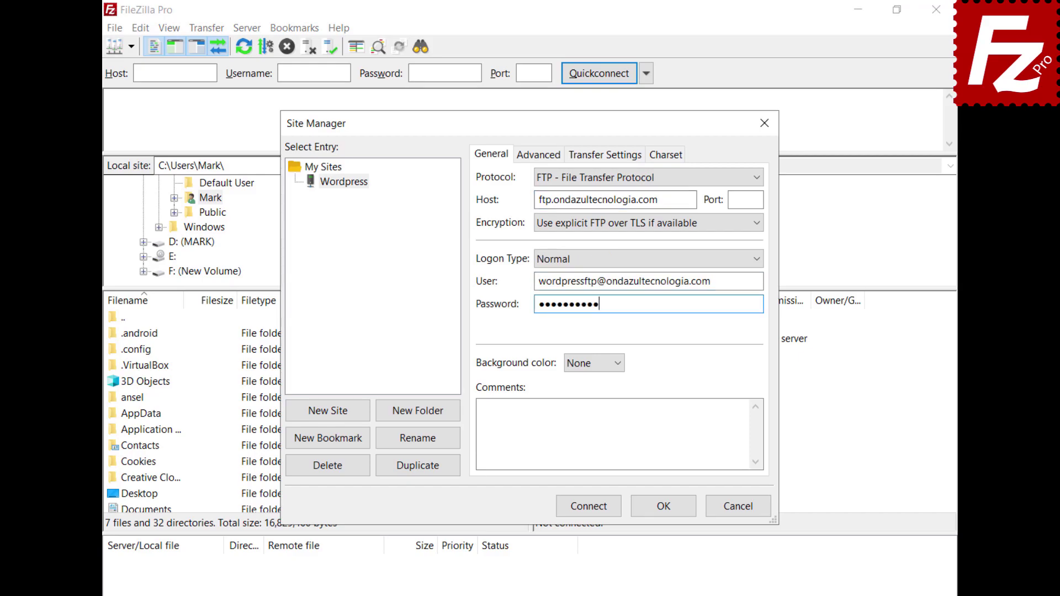
Connect to the Wordpress site, always trust its certificate, and select wp-blog-header.php.
left_click(587, 510)
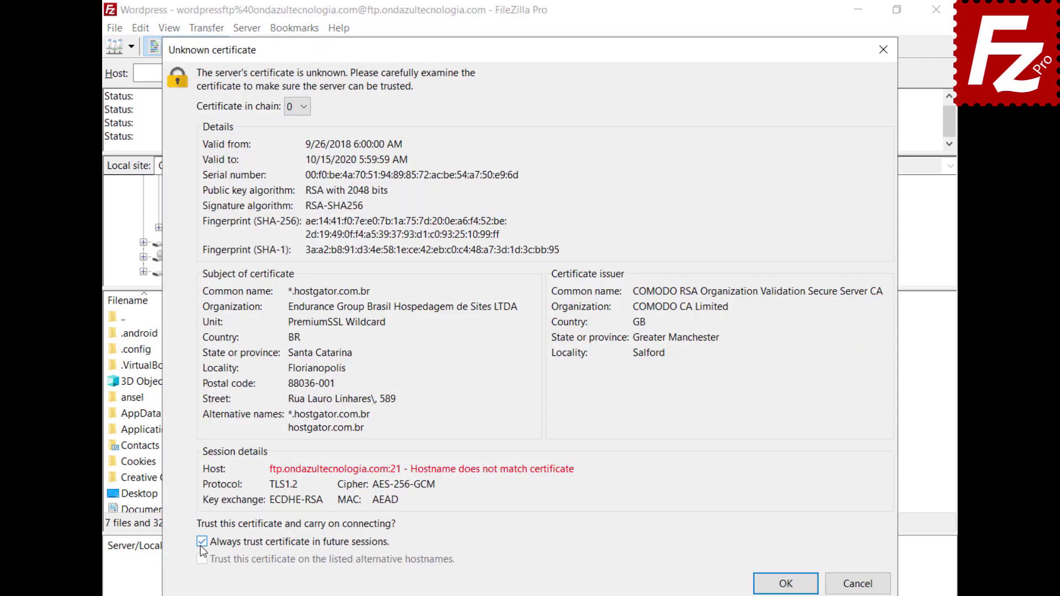
left_click(202, 542)
left_click(786, 585)
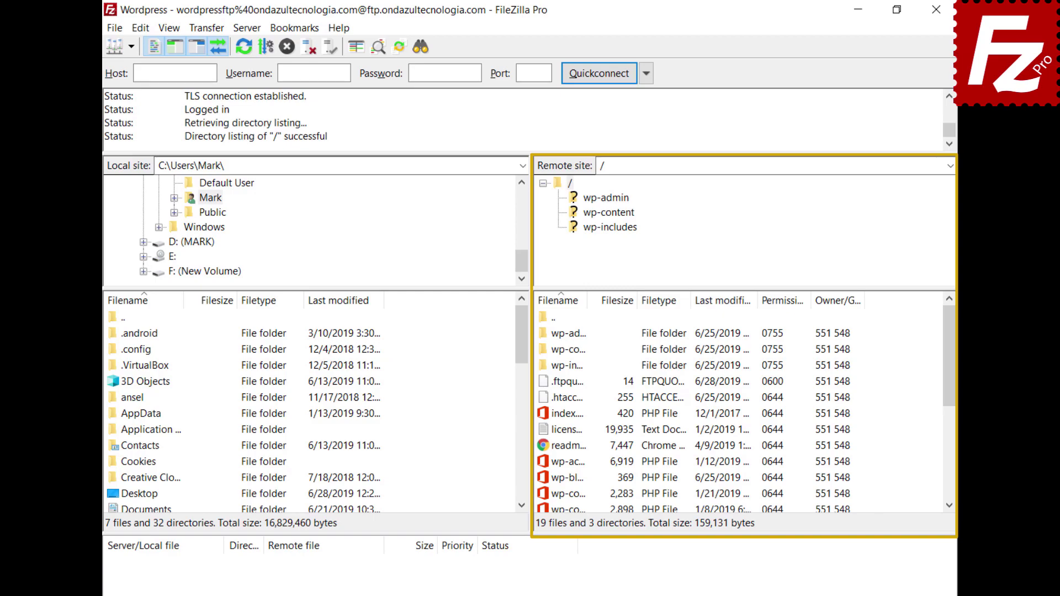
left_click(564, 477)
Open wp-blog-header.php for editing and add 'Enter a new line here' as its first line.
right_click(546, 477)
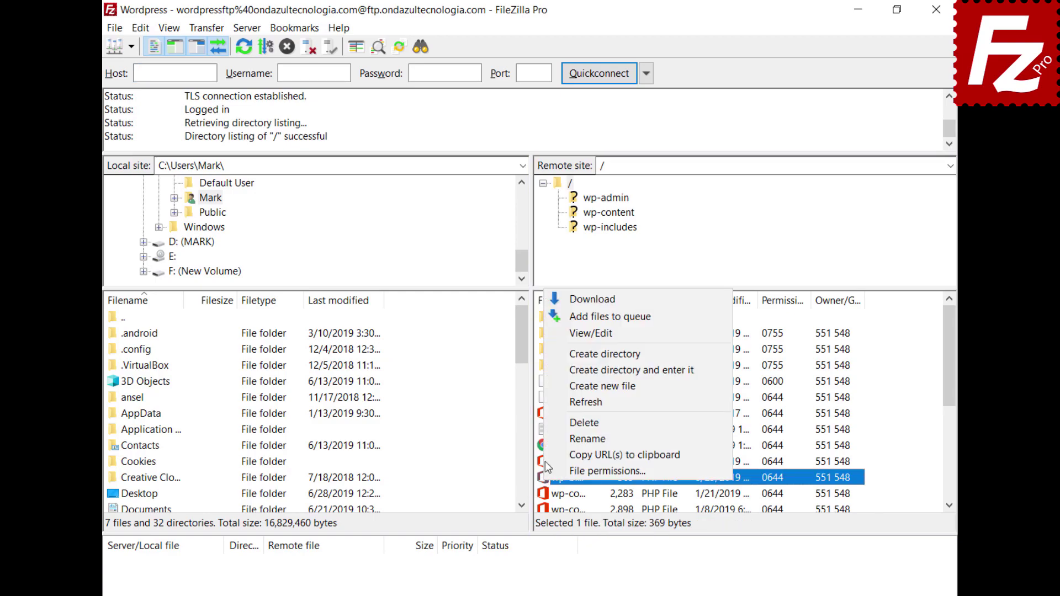
left_click(558, 334)
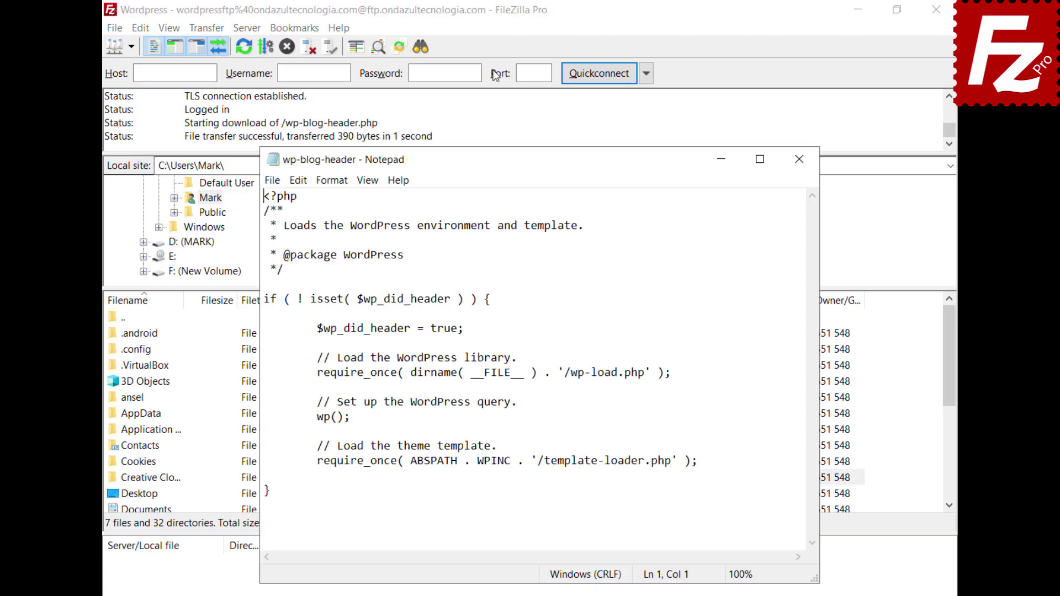
key("Return")
key("Up")
type("Enter a new li")
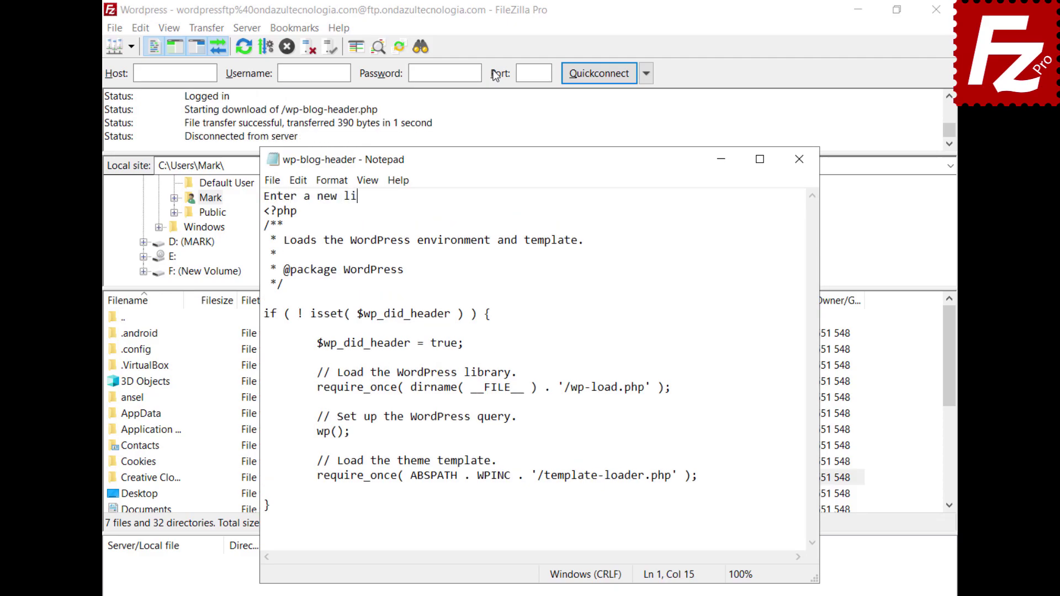
type("ne here")
Exit Notepad, saving the changes to wp-blog-header.php.
left_click(271, 181)
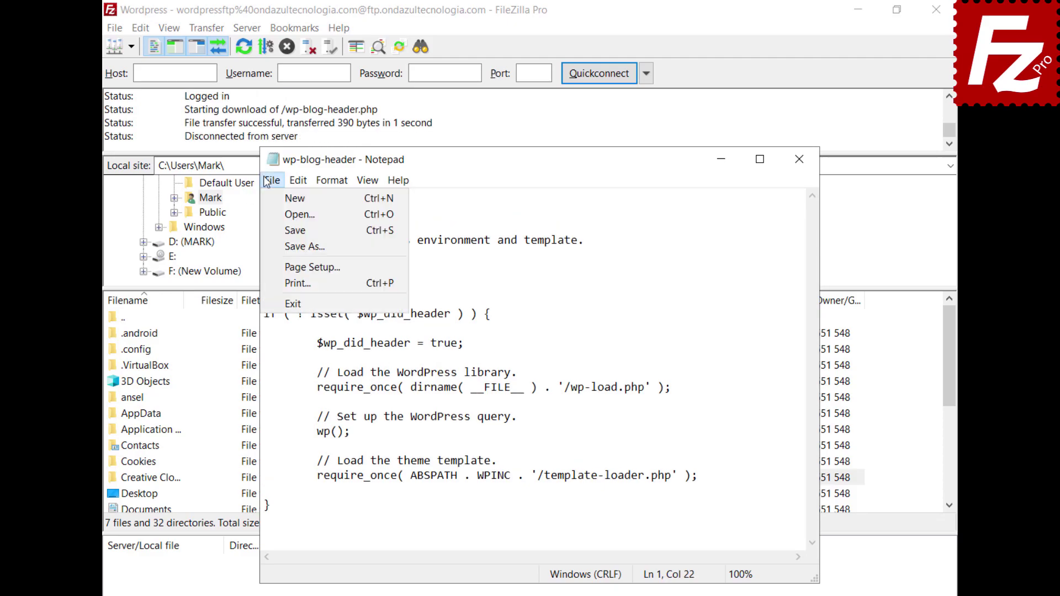
left_click(293, 304)
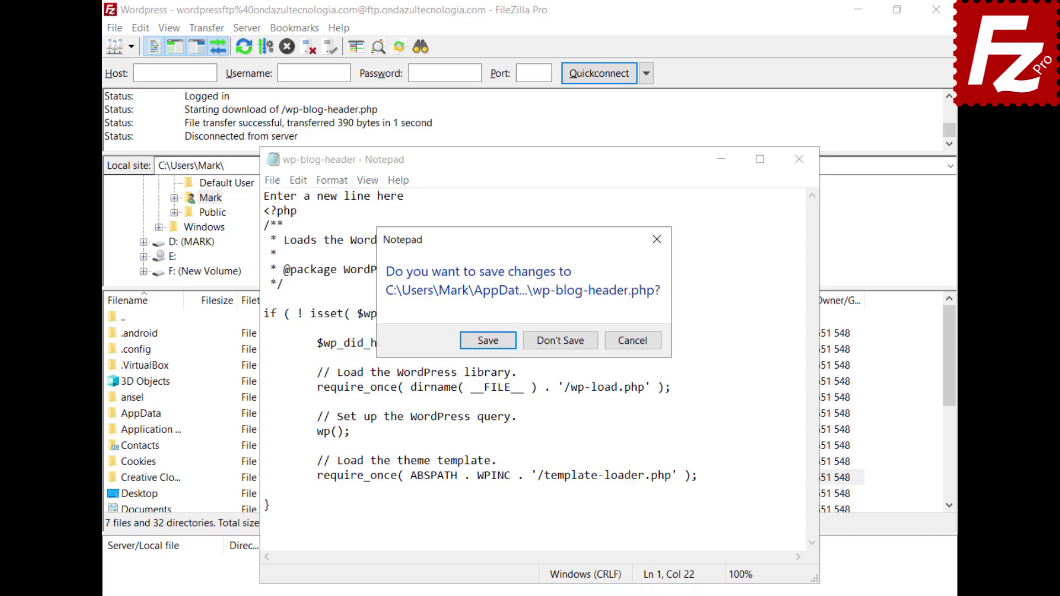
left_click(485, 341)
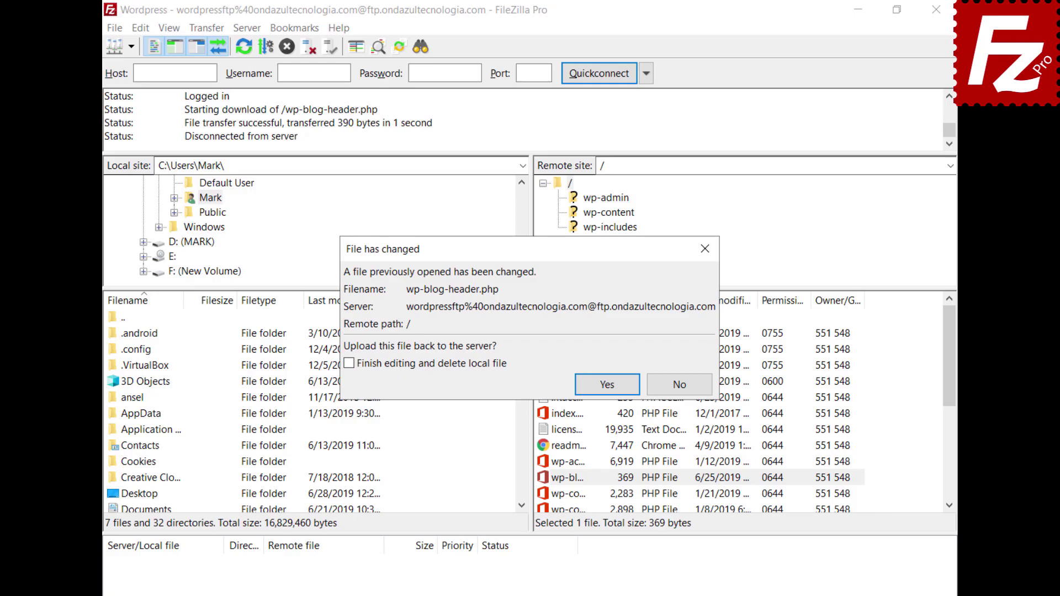
Confirm uploading the changed wp-blog-header.php back to the server.
left_click(608, 384)
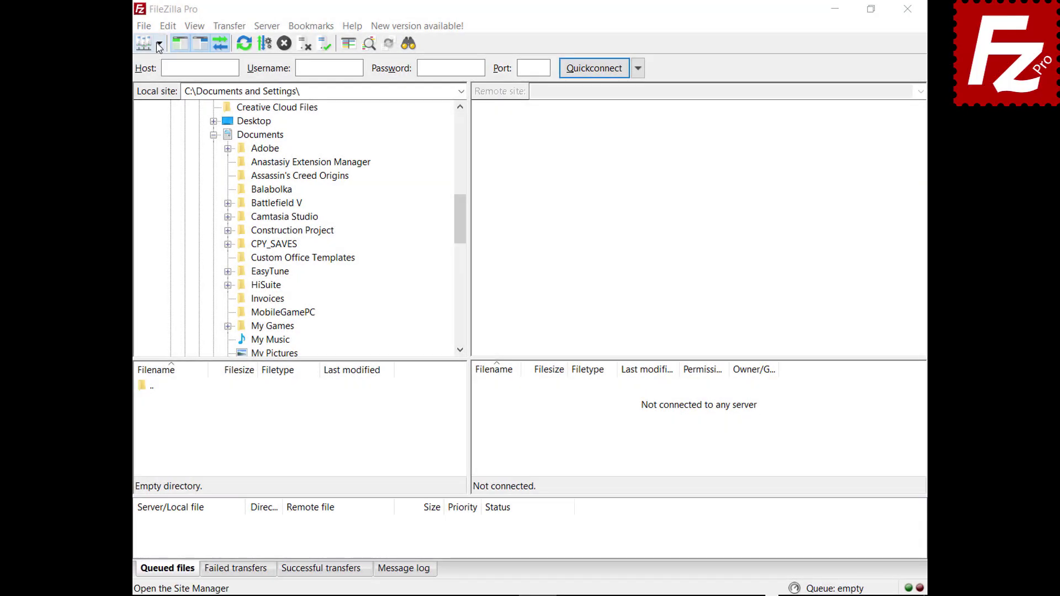
Connect to the saved FTP site, download Financial.xlsx to Documents, and upload Evaluation.pdf from New folder.
left_click(159, 43)
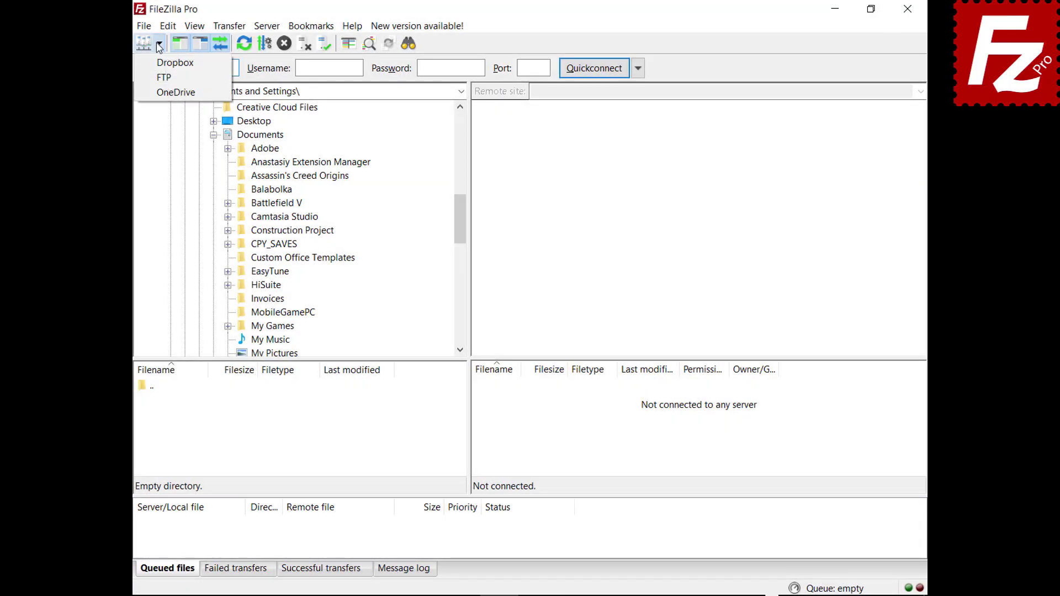
left_click(161, 78)
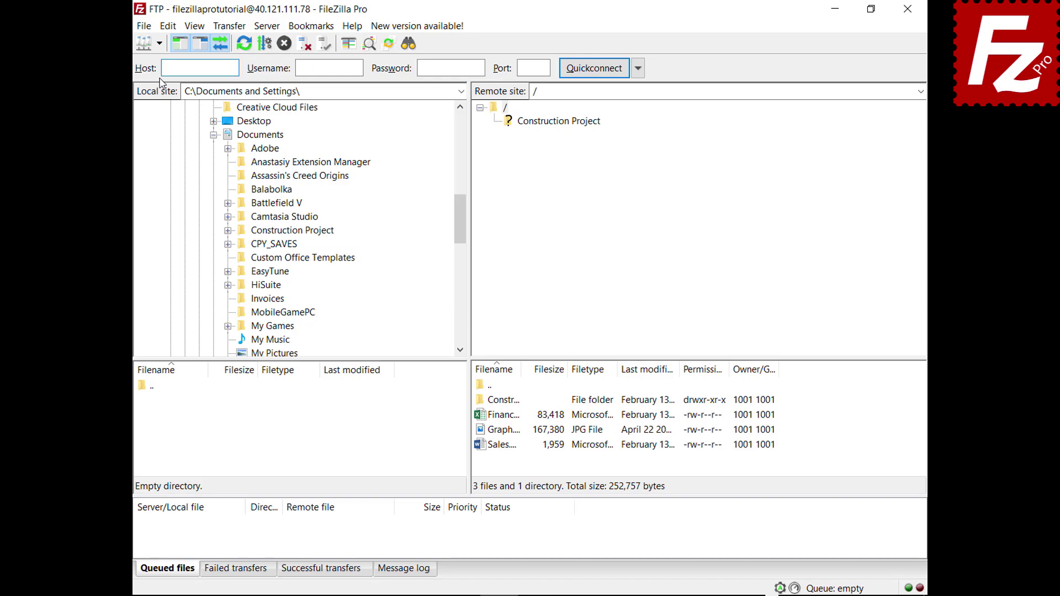
left_click(484, 418)
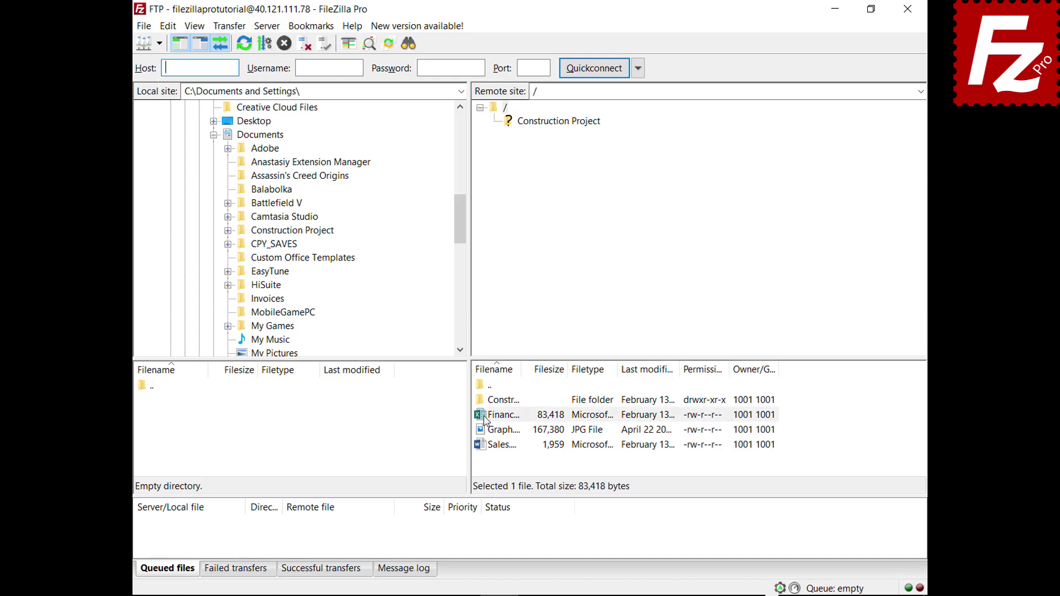
left_click_drag(484, 418, 297, 139)
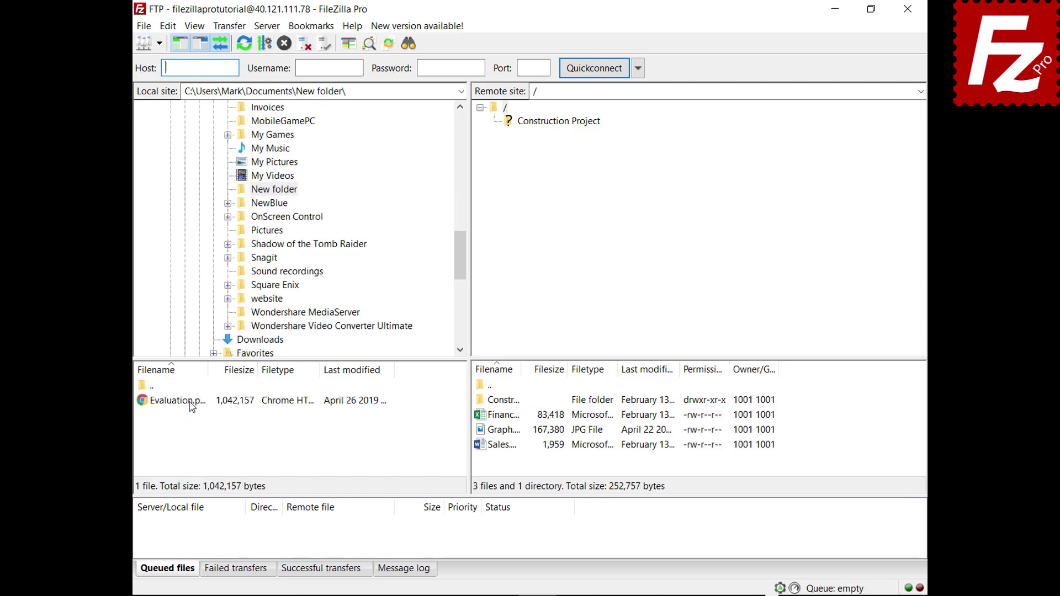
left_click(190, 402)
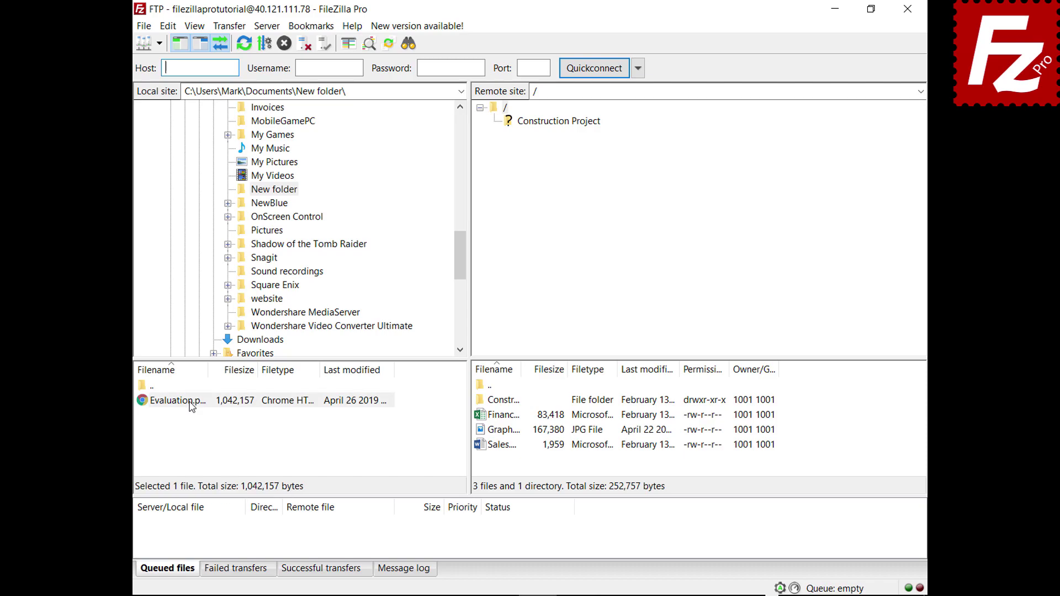
left_click_drag(191, 407, 513, 462)
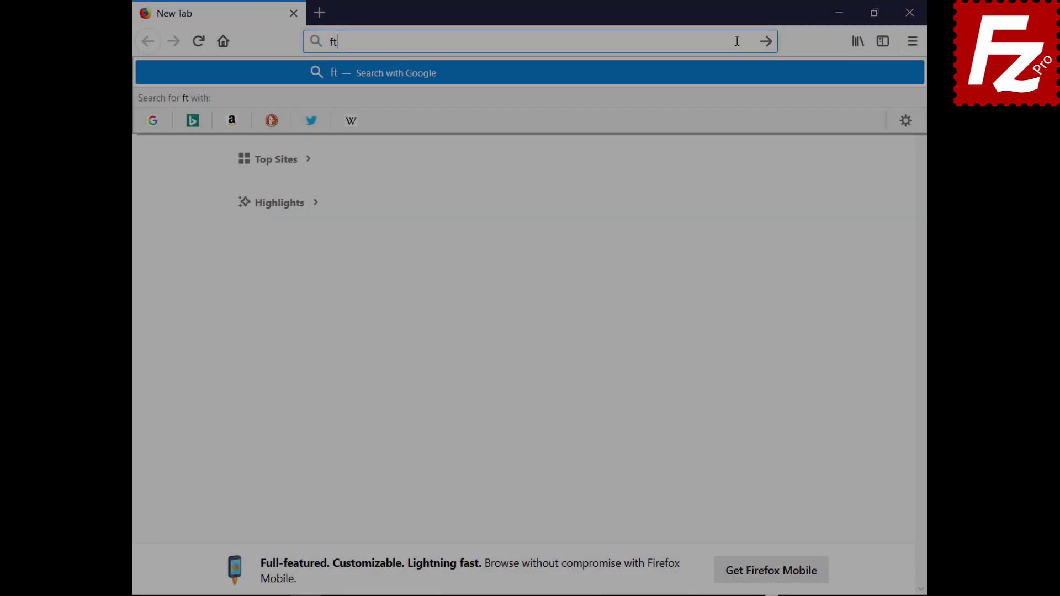
On ftptest.net, enter host 40.121.111.78 and replace the anonymous username with the account username.
type("ptest.net")
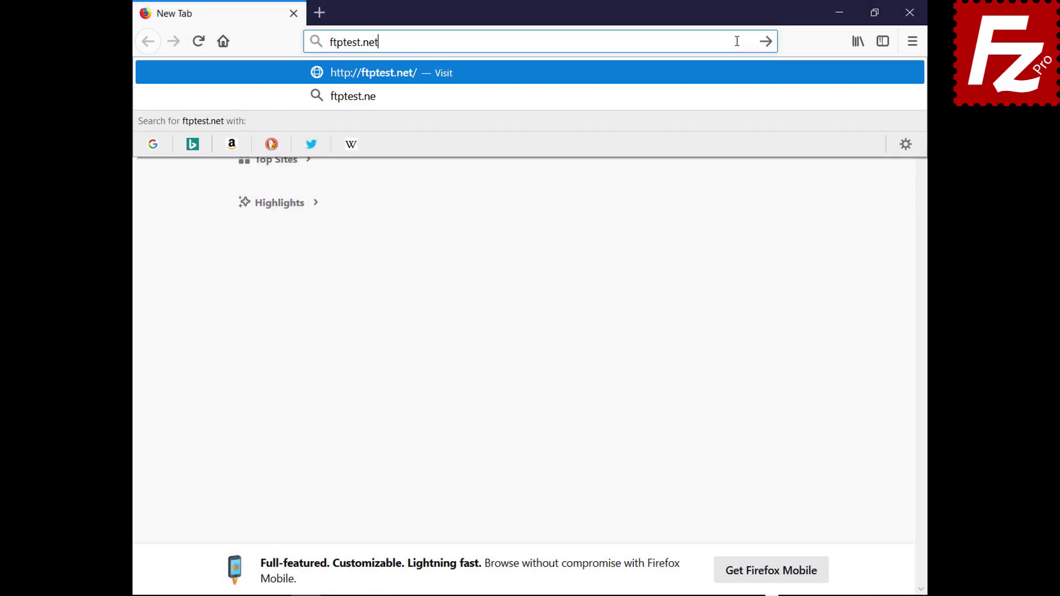
key("Return")
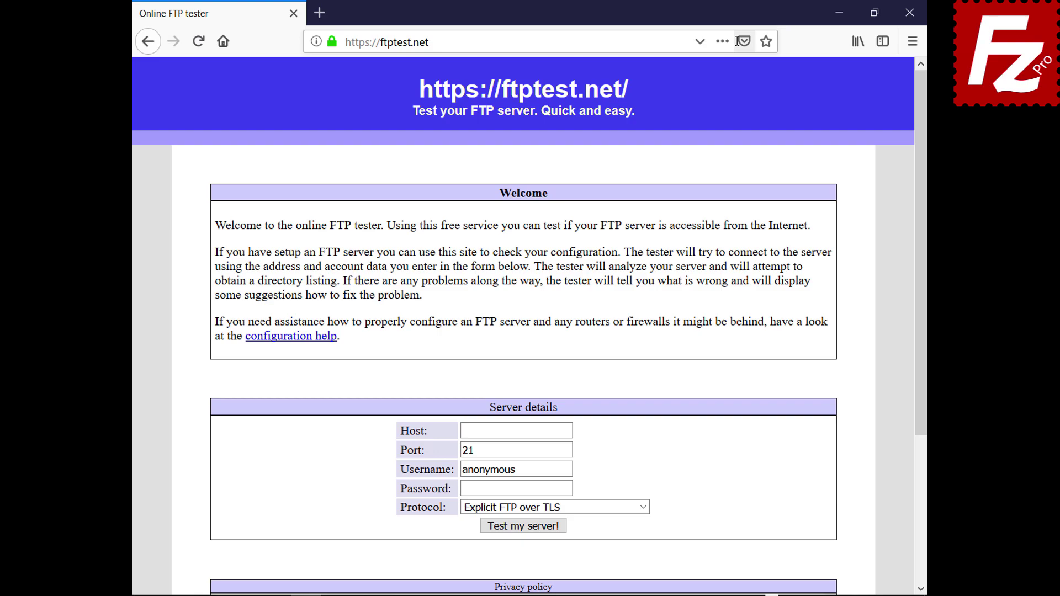
left_click(568, 431)
type("40.121.111.78")
left_click(569, 469)
key("BackSpace")
key("BackSpace")
key("BackSpace")
key("BackSpace")
key("BackSpace")
key("BackSpace")
key("BackSpace")
key("BackSpace")
key("BackSpace")
type("filezillaprotutorial")
Enter the account password, allow fallback to plain FTP (insecure), and run the server test.
left_click(570, 489)
type("•••••••••")
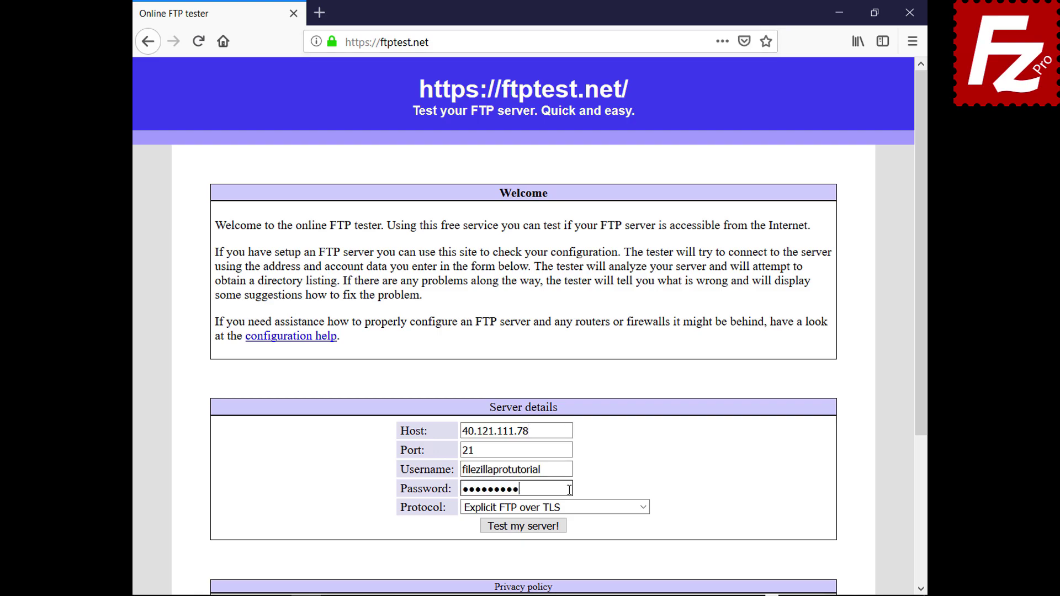
left_click(642, 507)
left_click(641, 555)
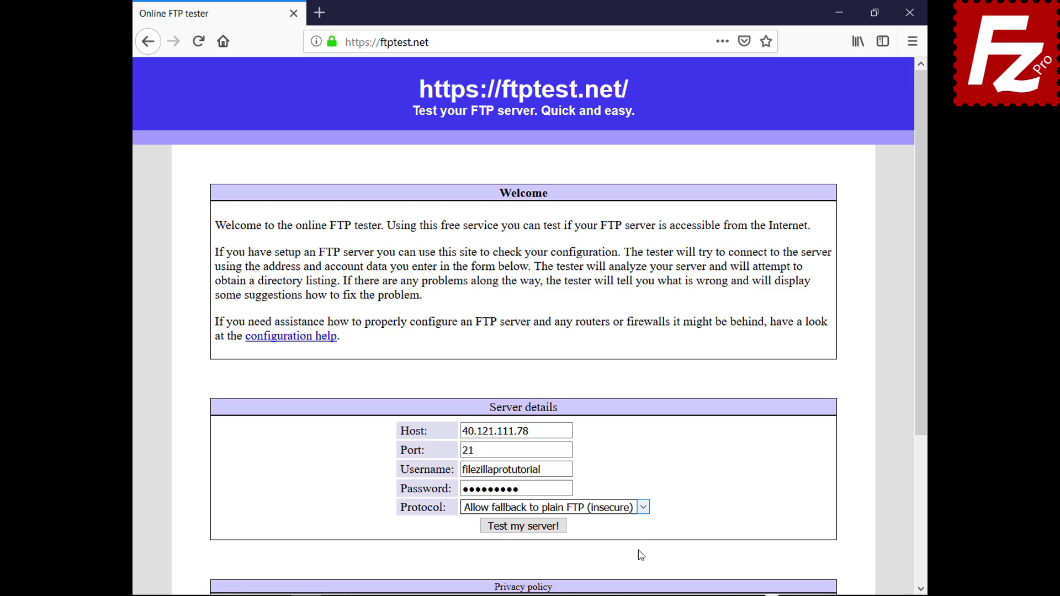
left_click(529, 528)
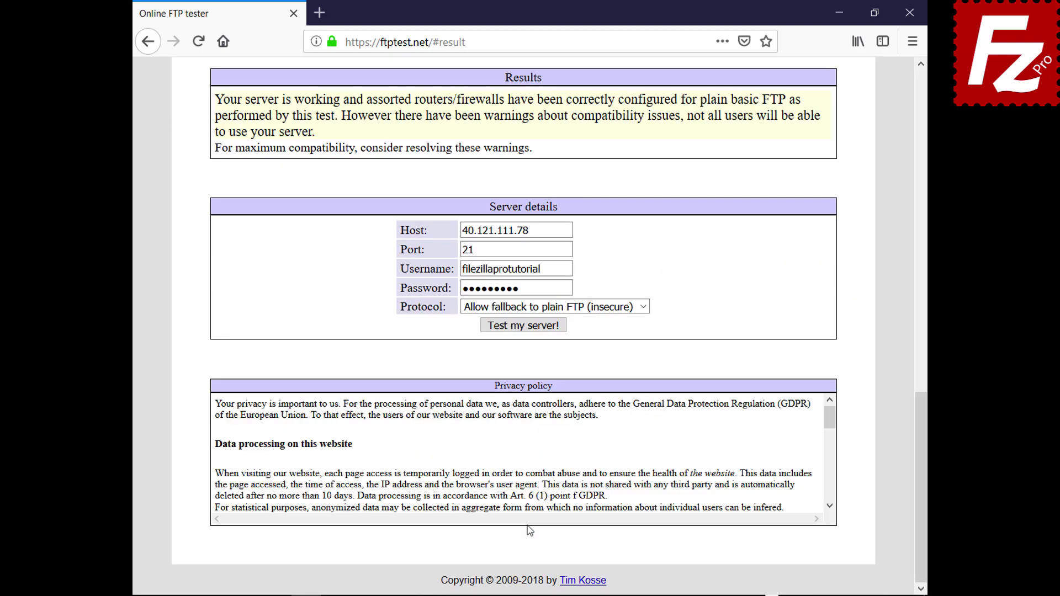
left_click_drag(922, 458, 871, 138)
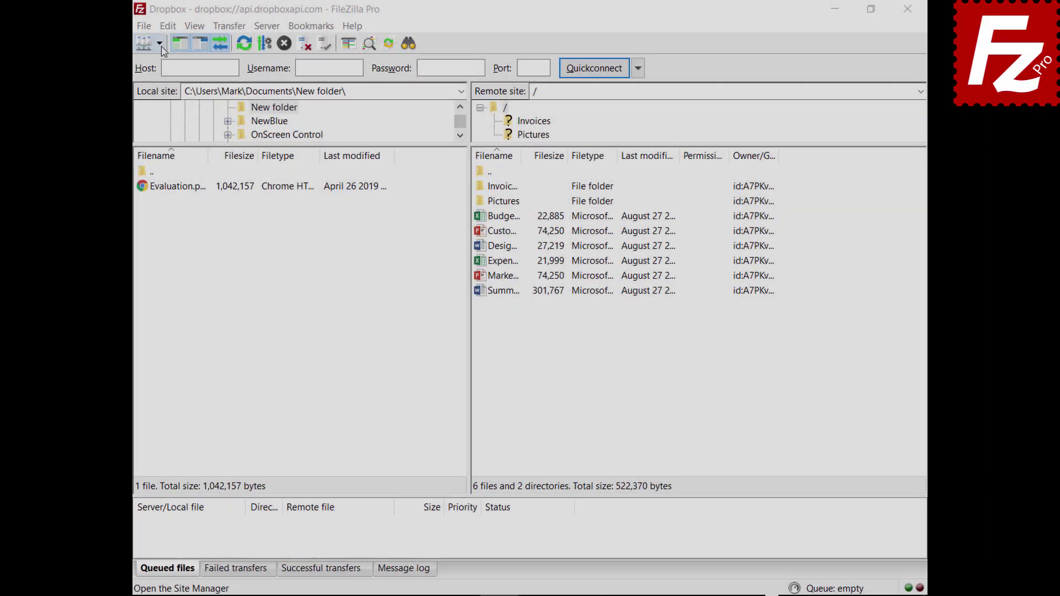
Open the OneDrive site in a new connection tab, then switch back to the Dropbox tab.
left_click(159, 44)
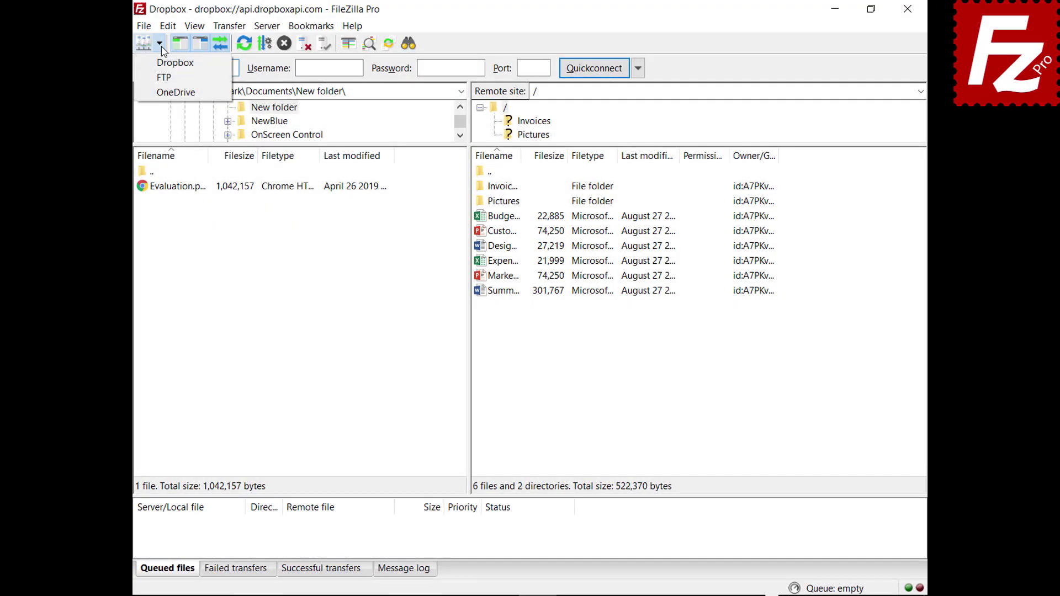
left_click(164, 94)
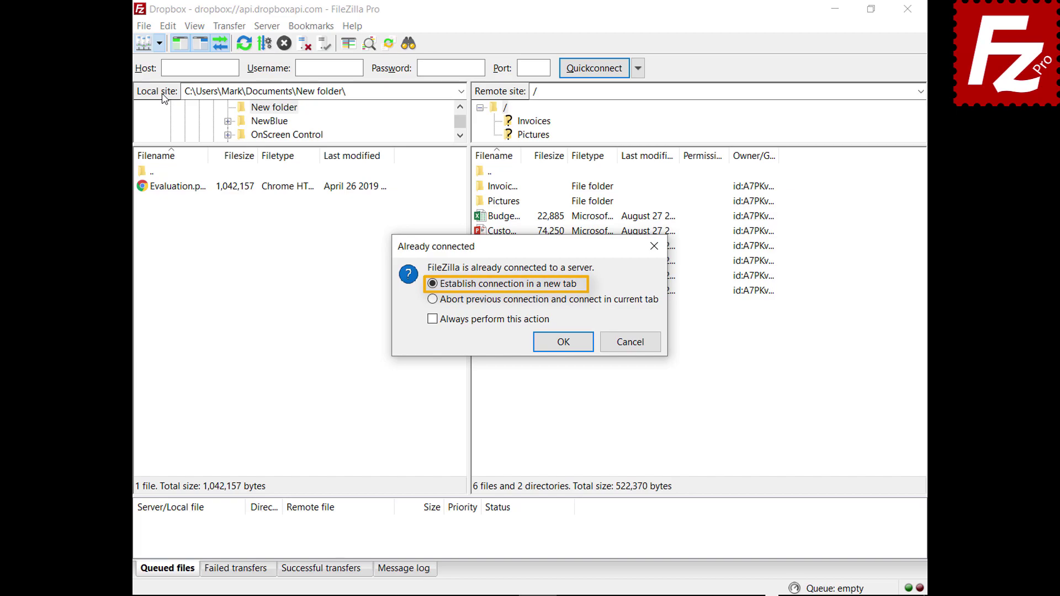
left_click(564, 344)
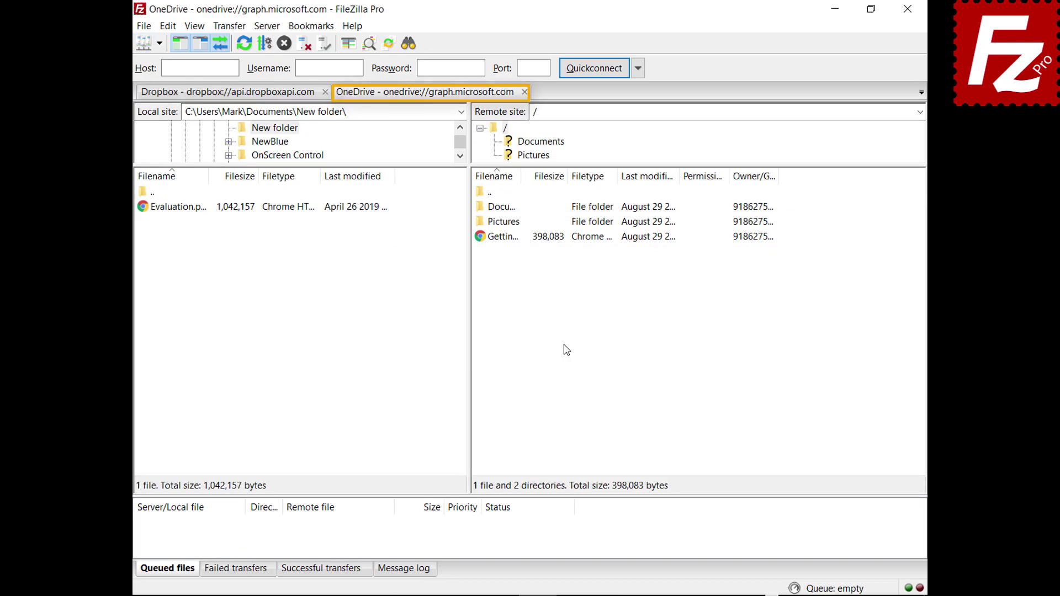
left_click(226, 94)
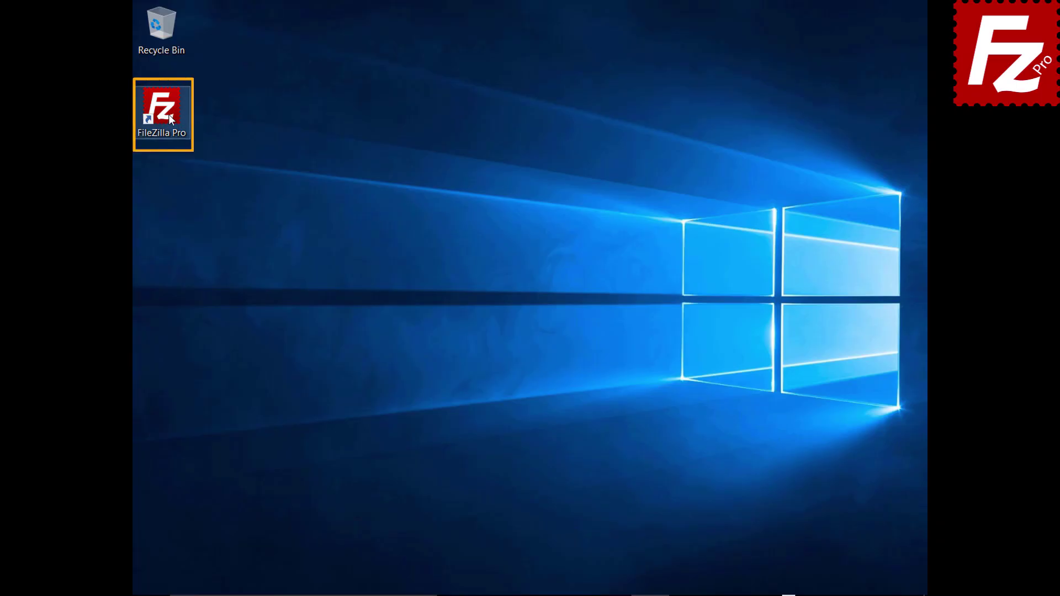
Launch FileZilla Pro and quickconnect to 40.121.111.78 with the account username and password.
double_click(168, 114)
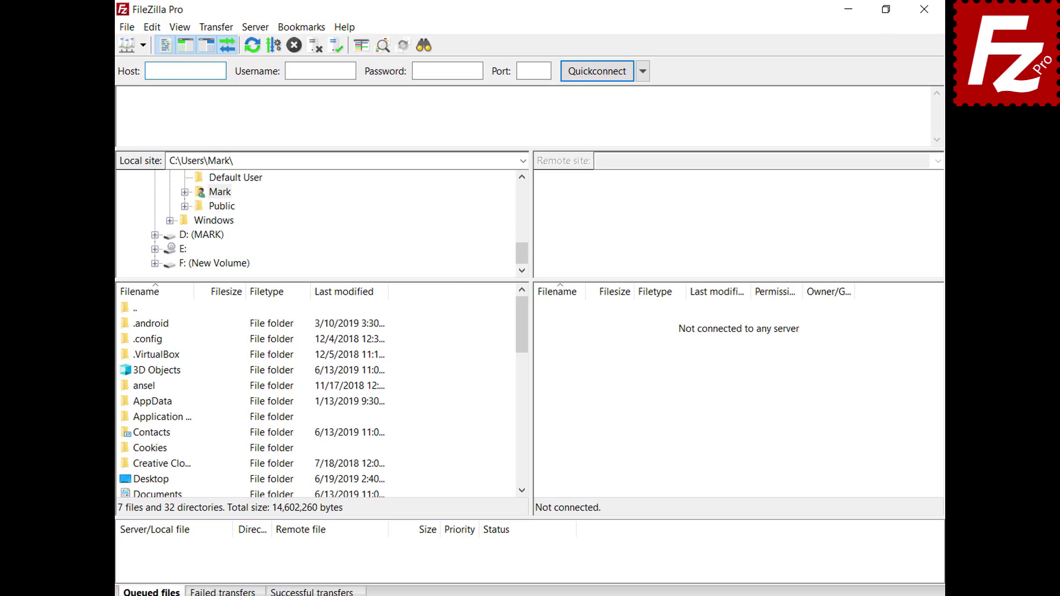
type("40.121.111.78")
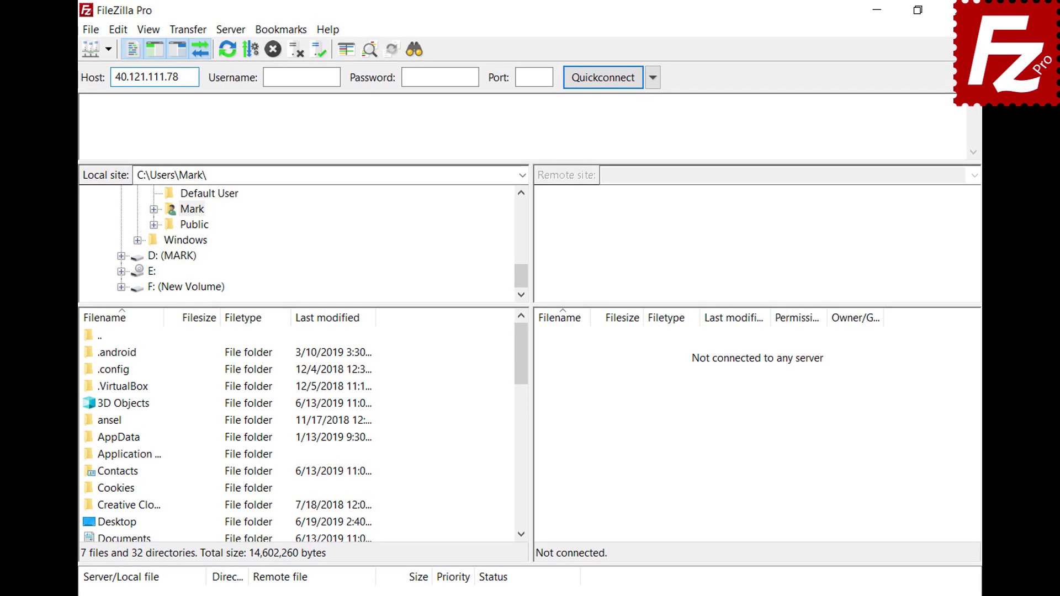
key("Tab")
type("zillaprotutorial")
key("Tab")
type("•••••••••")
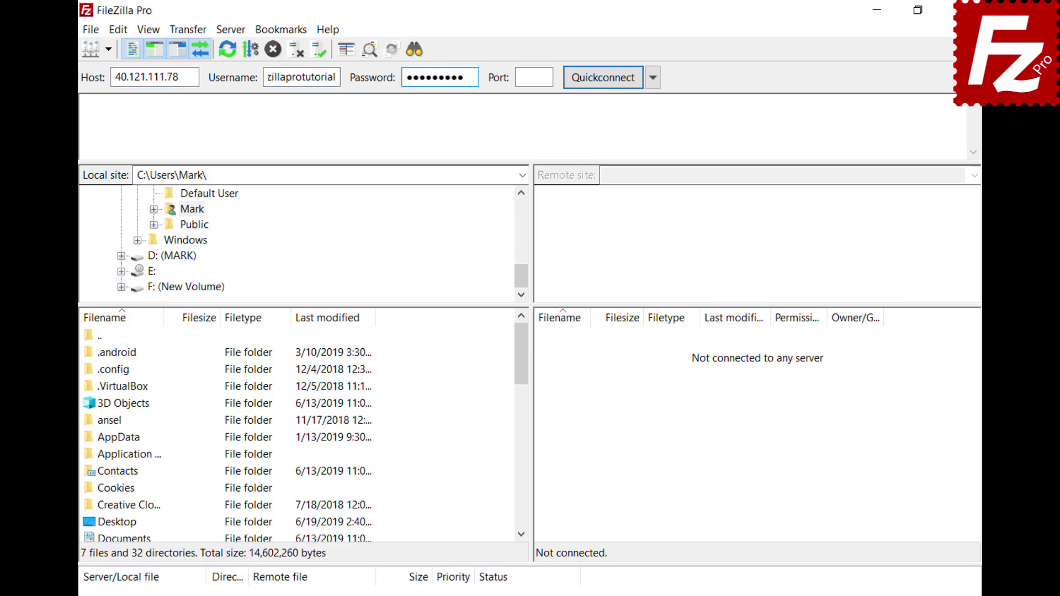
key("Return")
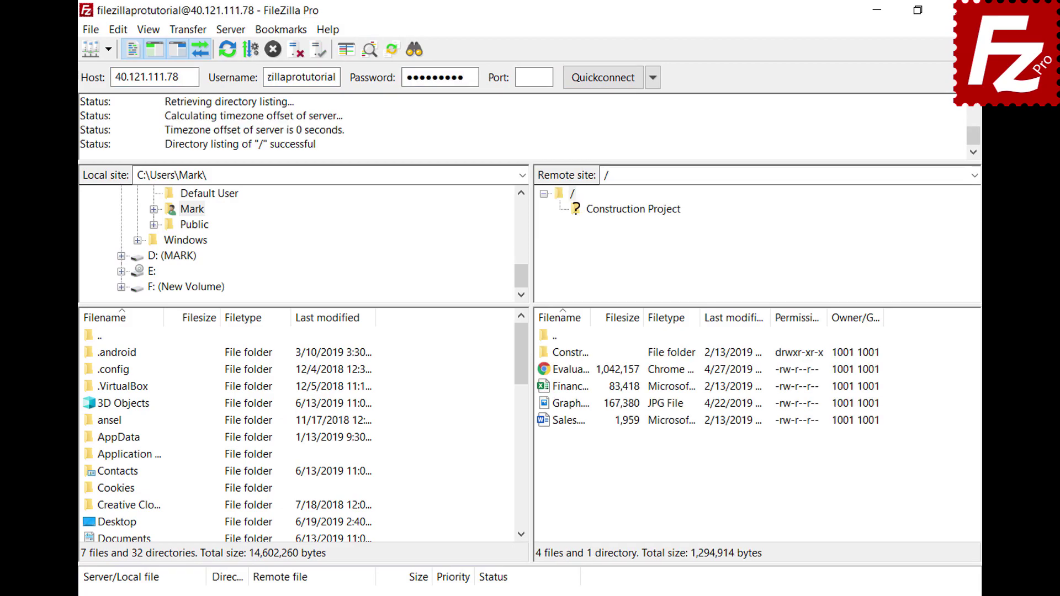
Copy the current connection to Site Manager as a site named 'New connection'.
left_click(91, 30)
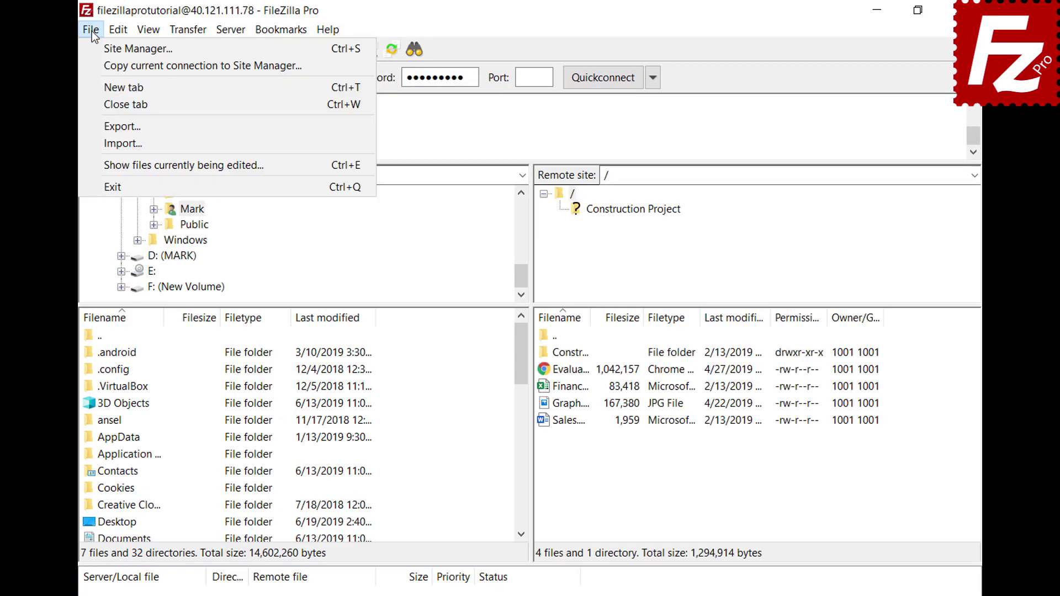
left_click(95, 64)
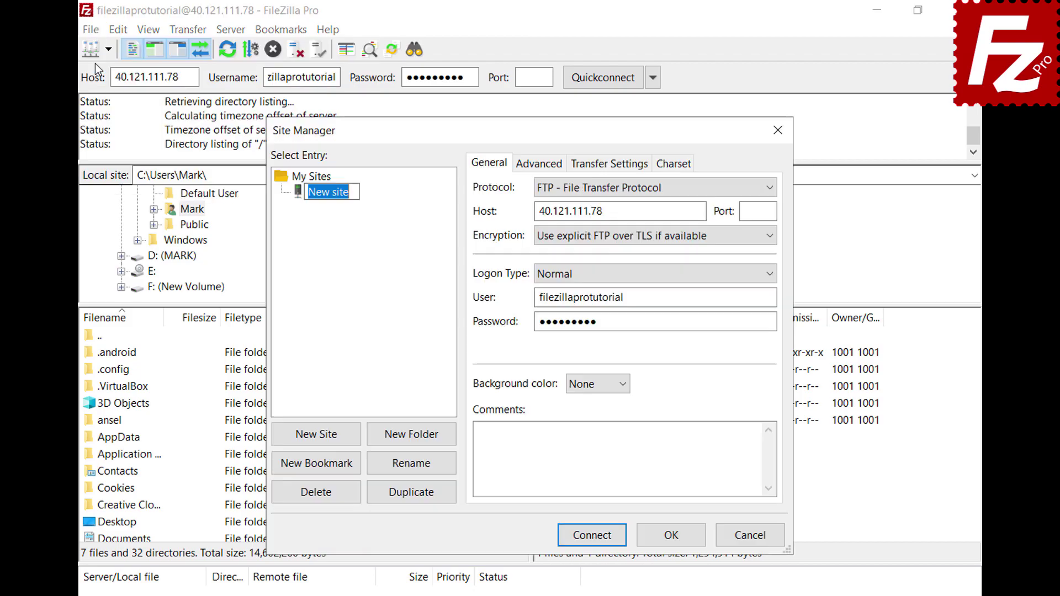
type("New connectio")
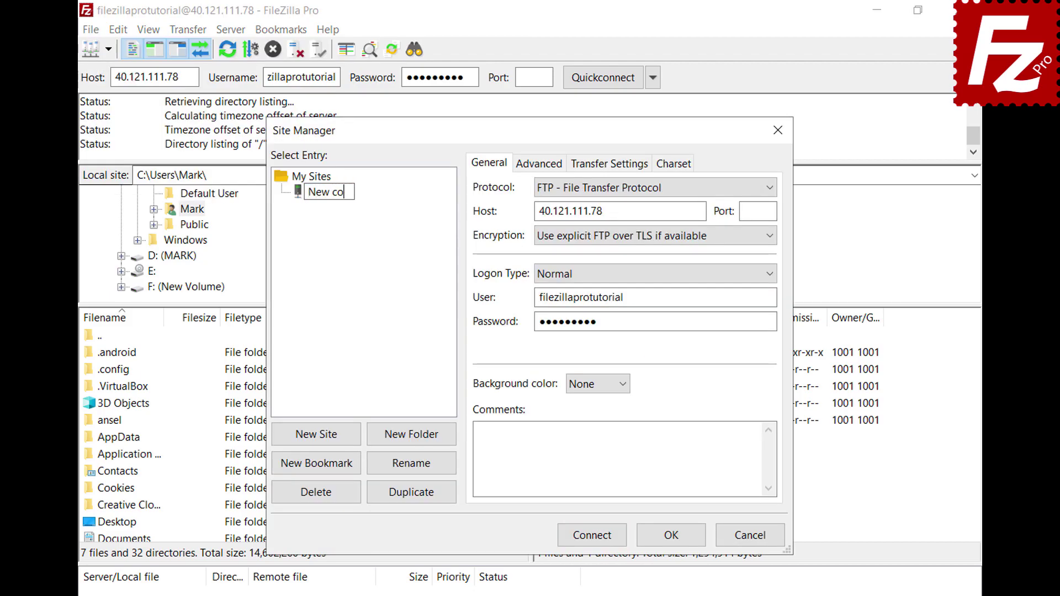
type("n")
key("Return")
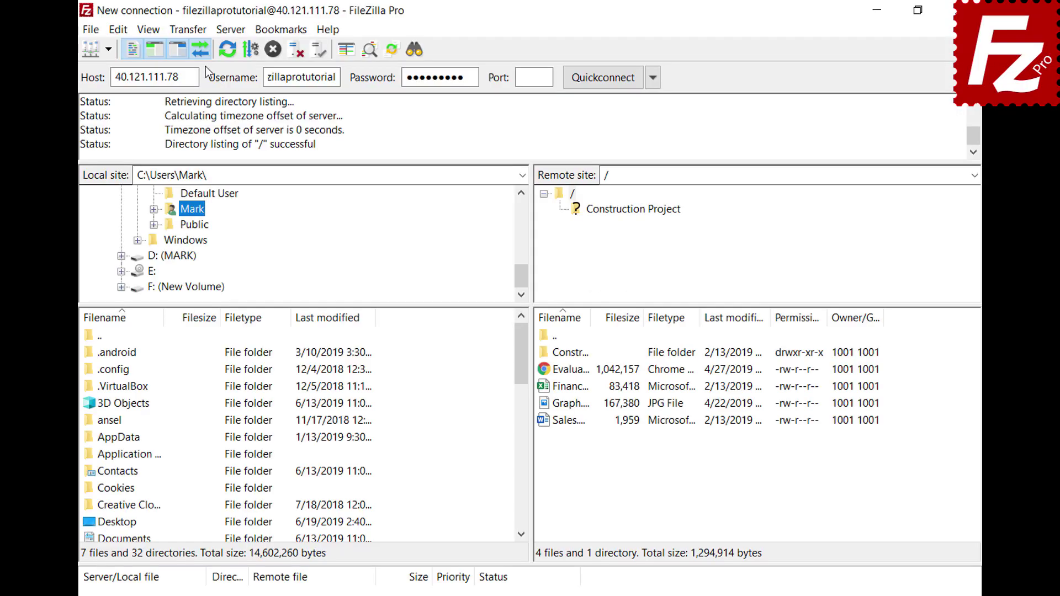
Bring up the Manual transfer dialog from the Transfer menu.
left_click(200, 35)
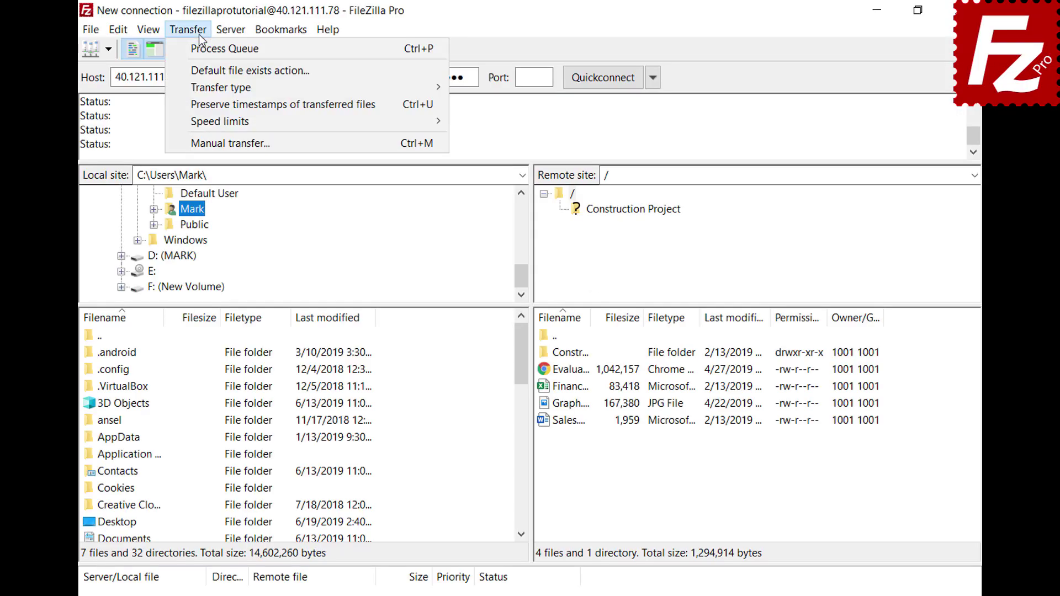
left_click(215, 144)
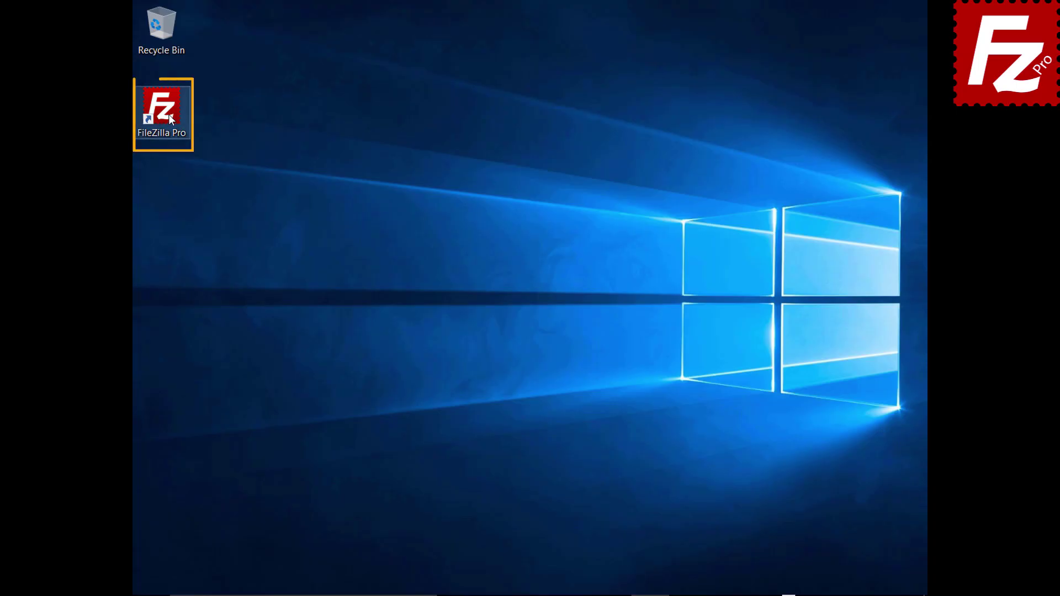
Launch FileZilla Pro and reconnect to the last used server via Server > Reconnect.
double_click(168, 114)
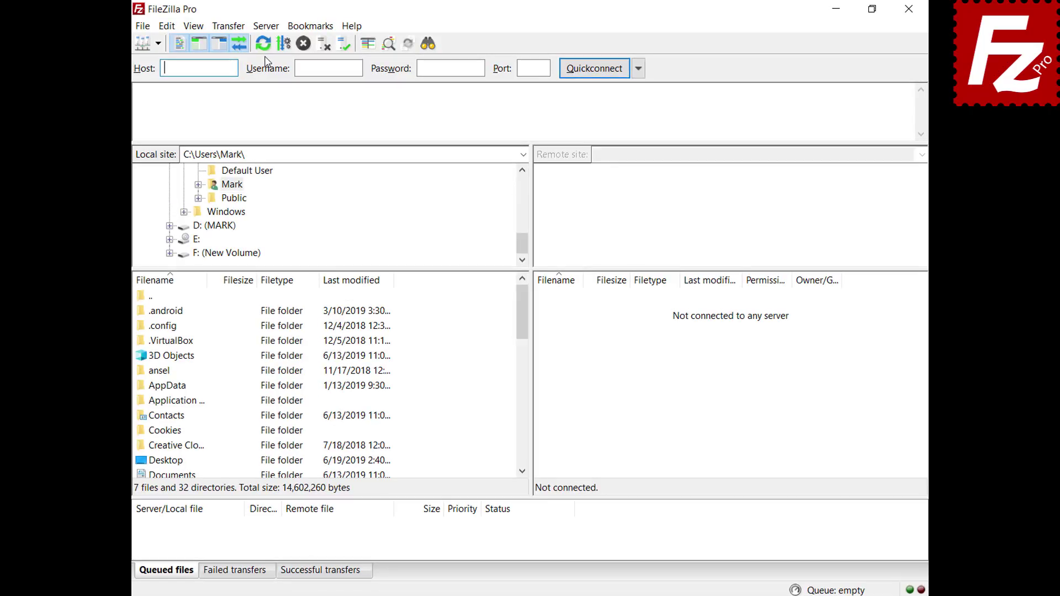
left_click(247, 28)
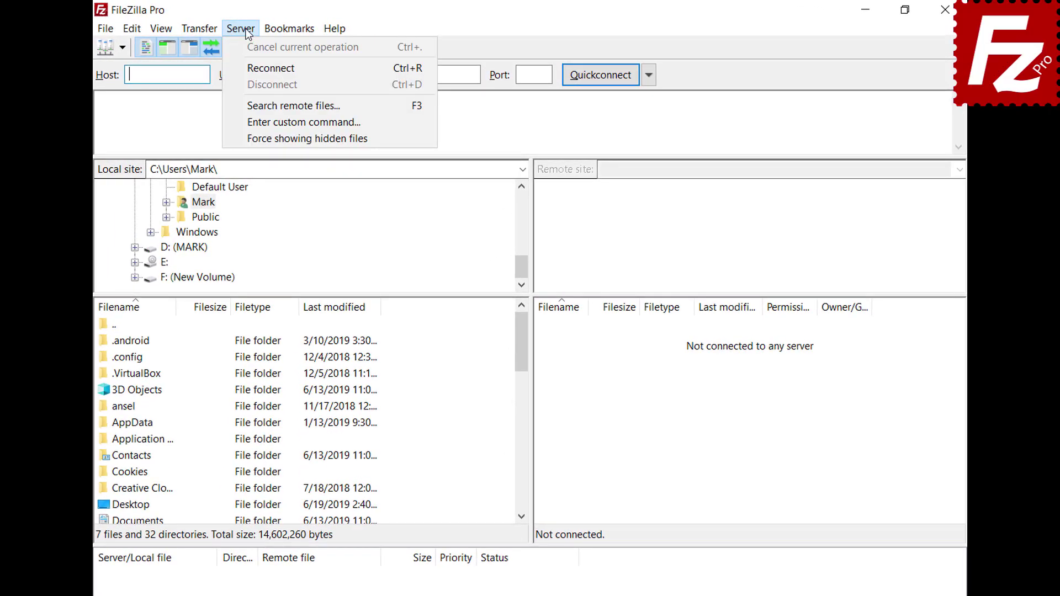
left_click(258, 67)
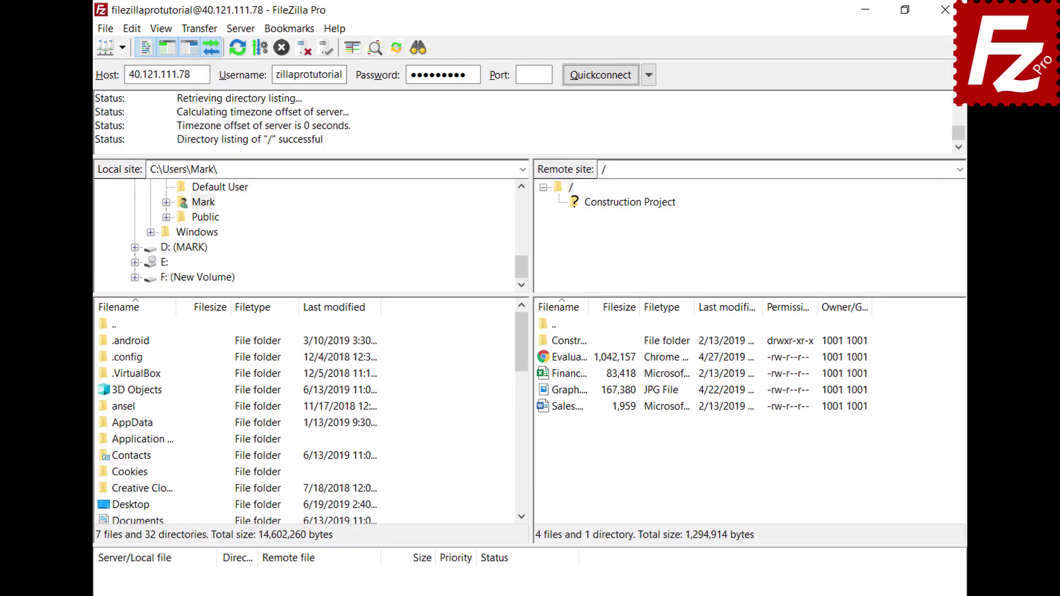
Disconnect from the server, then reconnect to it again.
left_click(241, 28)
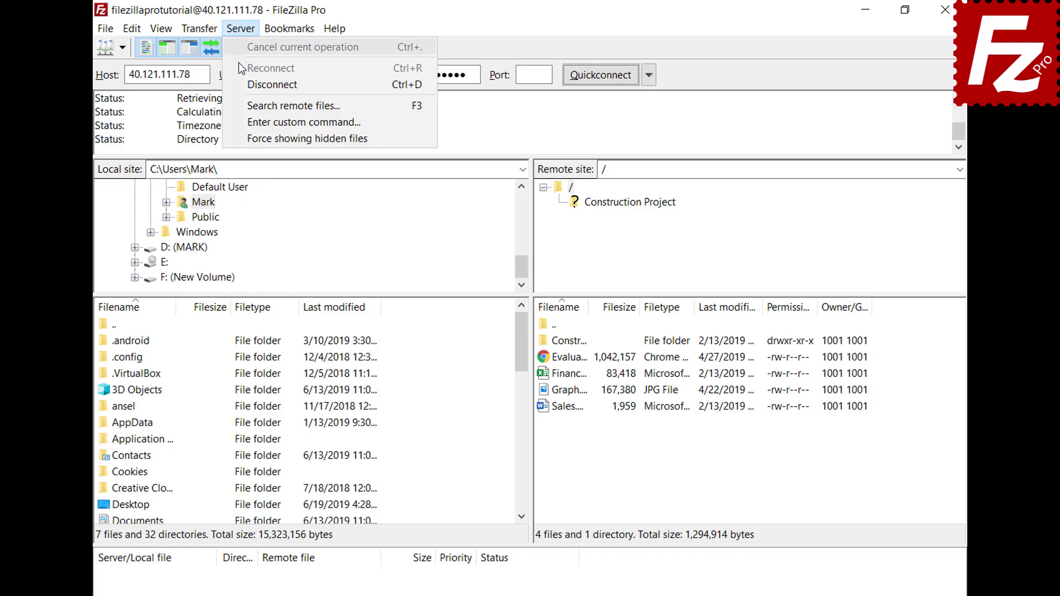
left_click(246, 84)
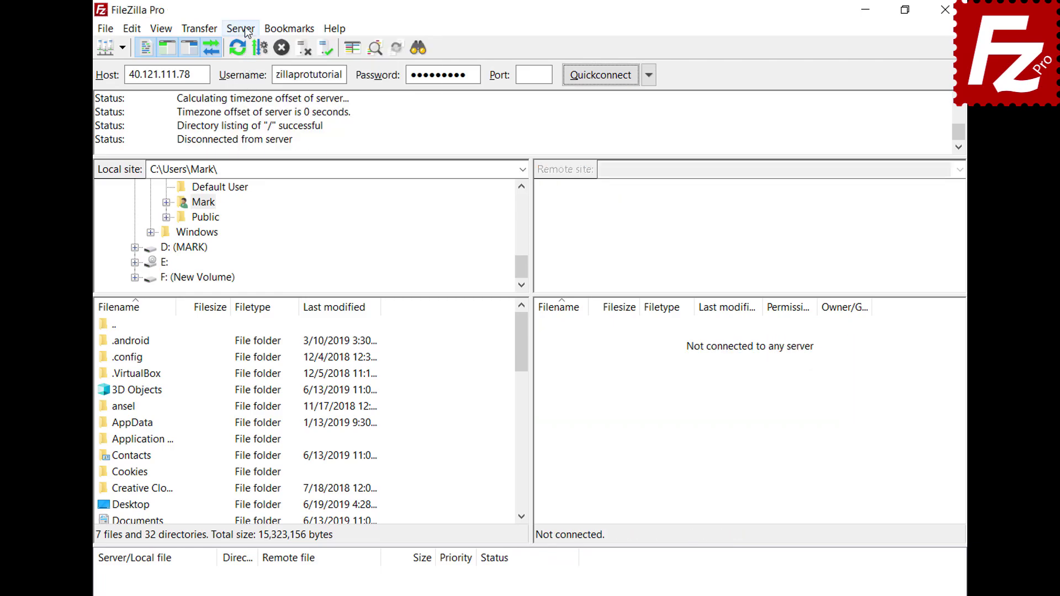
left_click(240, 28)
left_click(251, 67)
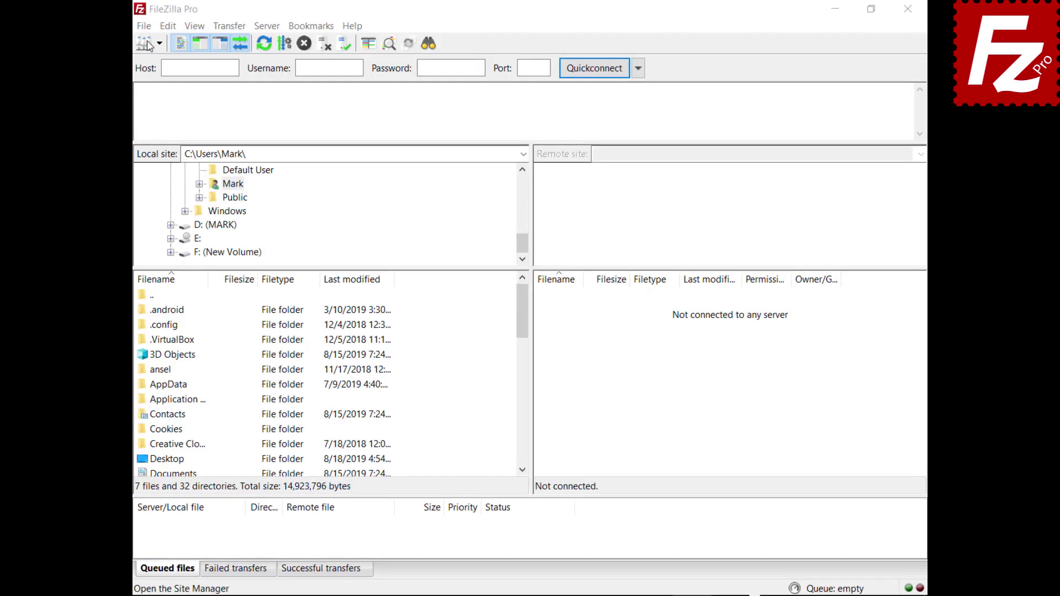
Add a new Site Manager entry named Google Drive using the Google Drive protocol.
left_click(143, 26)
left_click(146, 38)
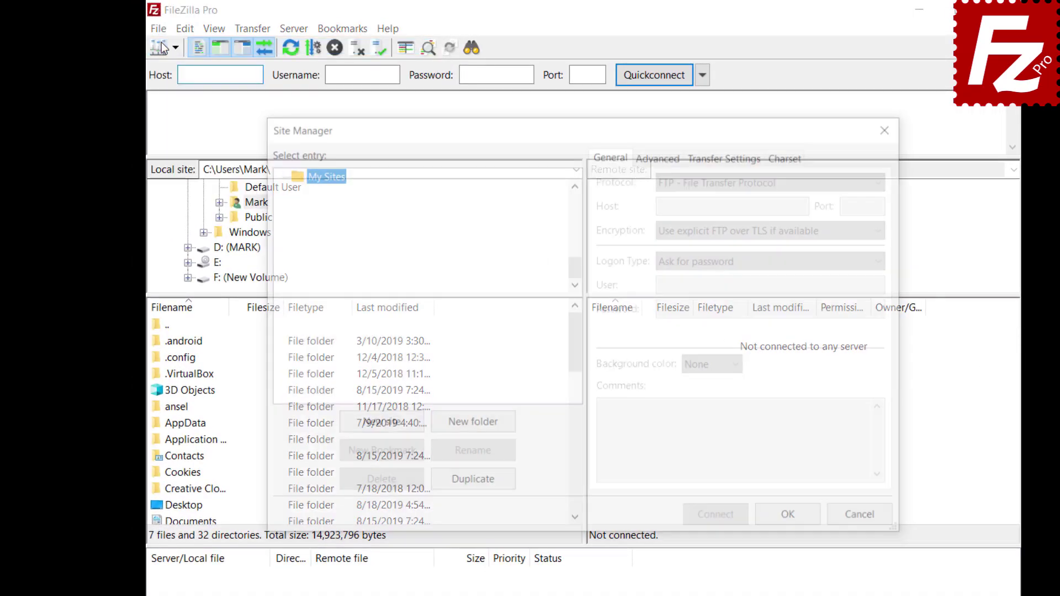
left_click(378, 425)
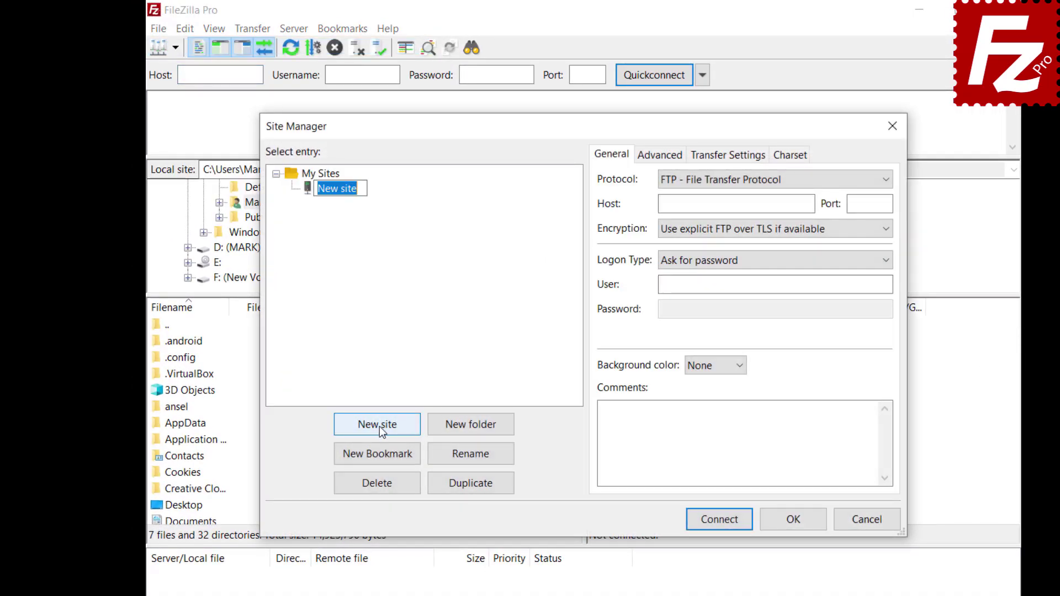
type("Google Drive")
left_click(878, 182)
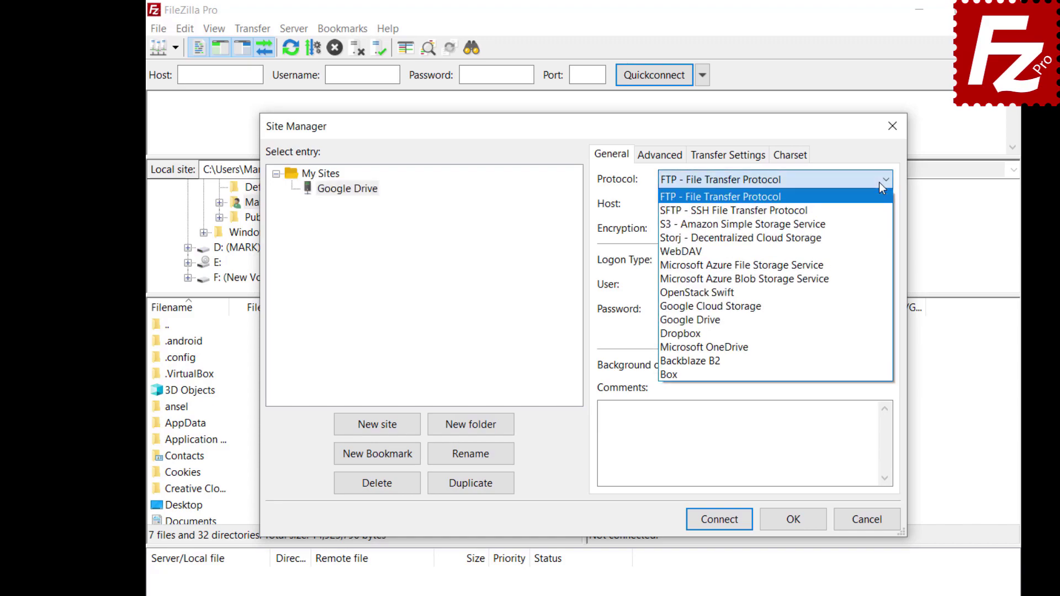
left_click(878, 320)
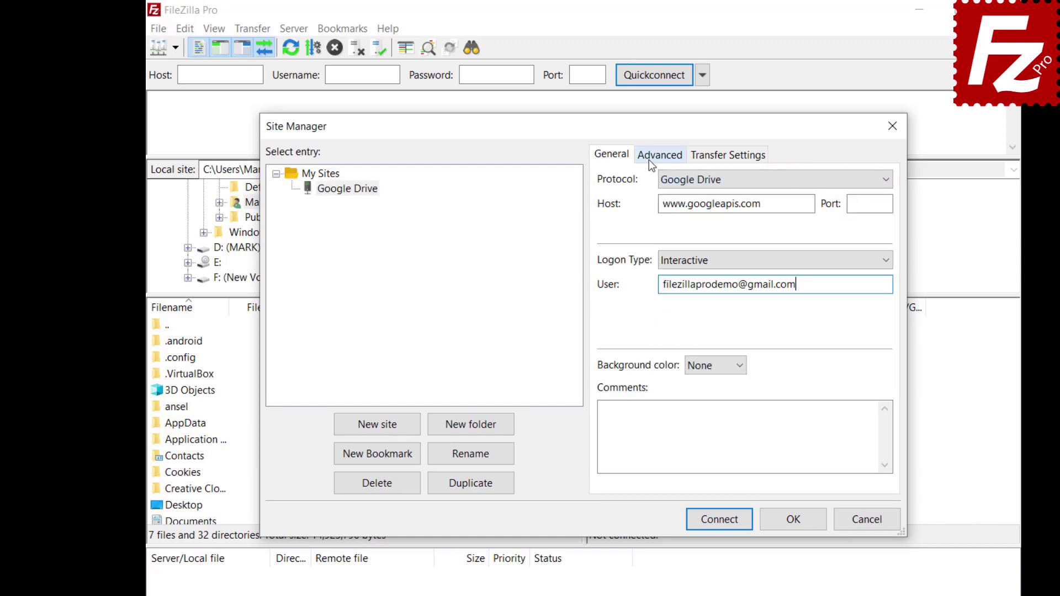
Set the site's default local directory to the Construction Project folder in Documents.
left_click(650, 159)
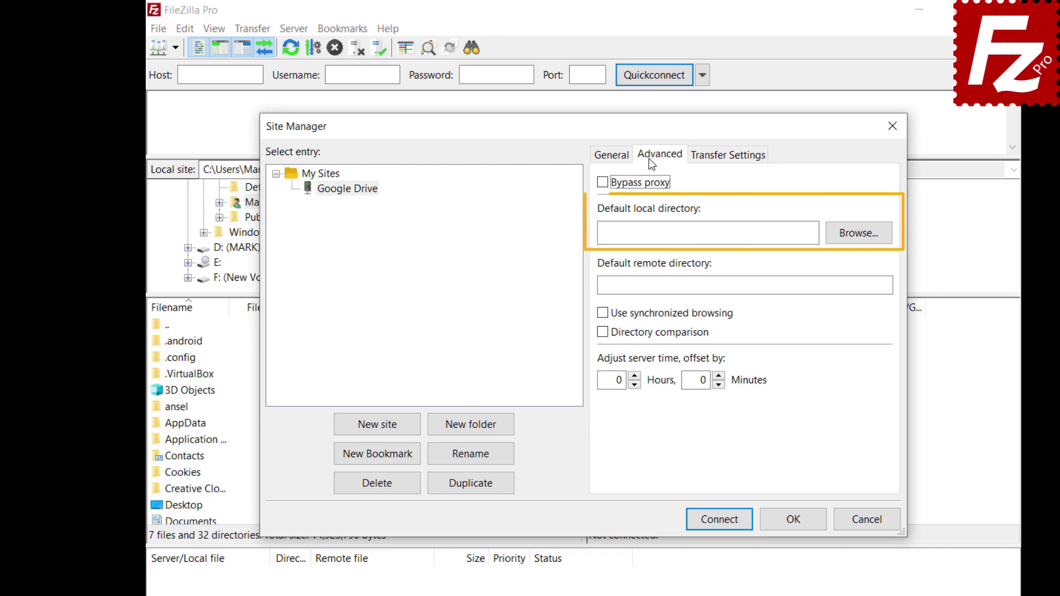
left_click(856, 240)
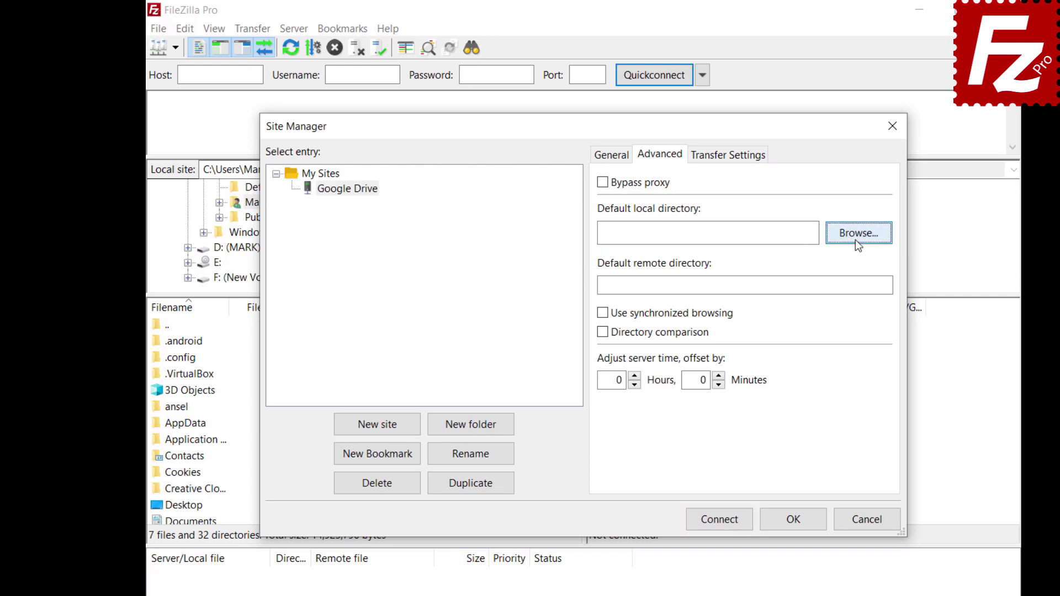
double_click(461, 324)
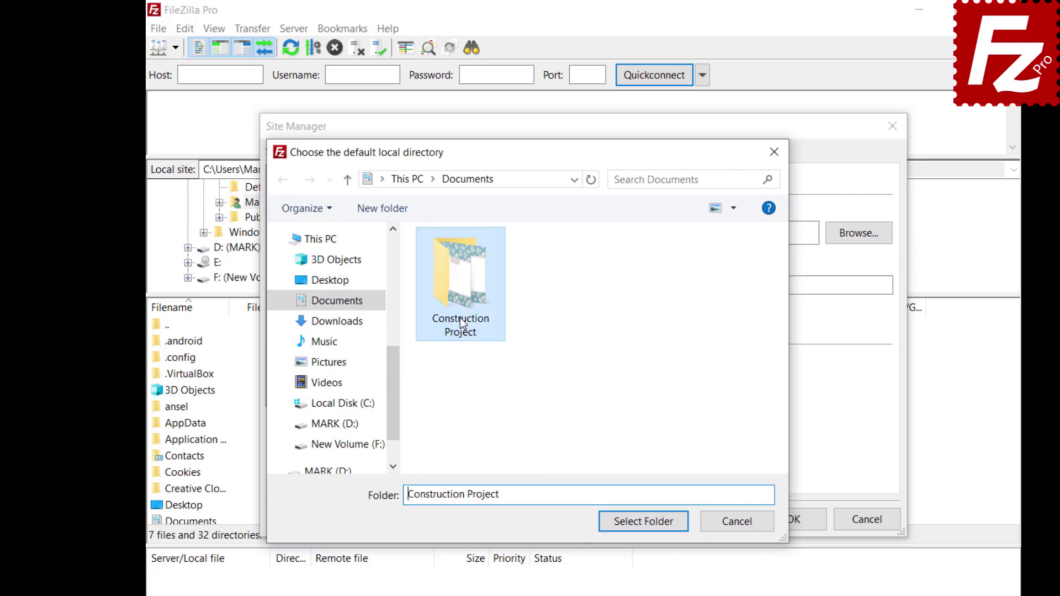
left_click(643, 523)
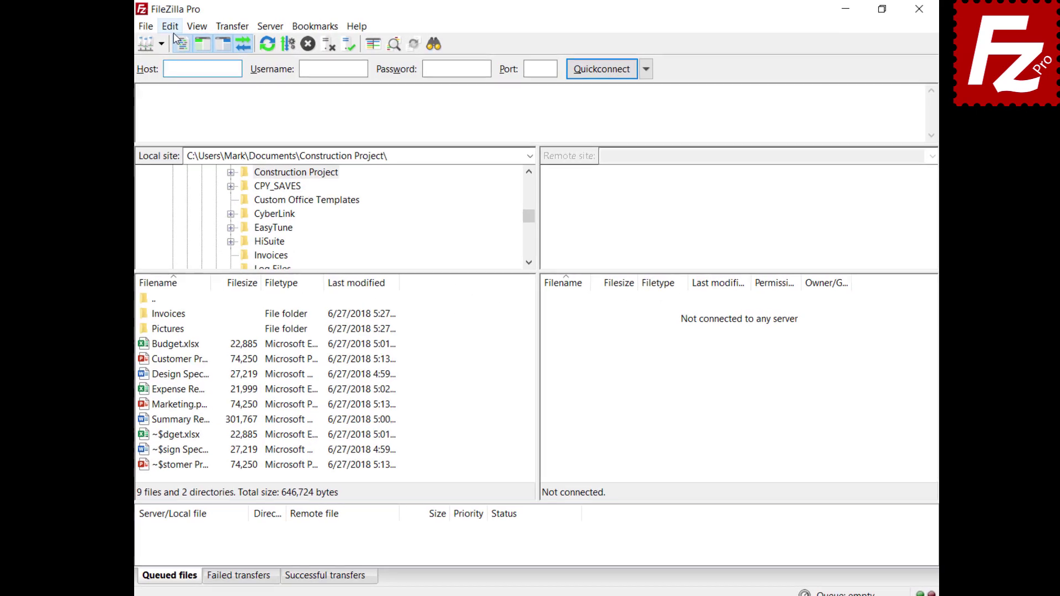
On the Settings Updates page, keep automatic update checks at once a week.
left_click(168, 27)
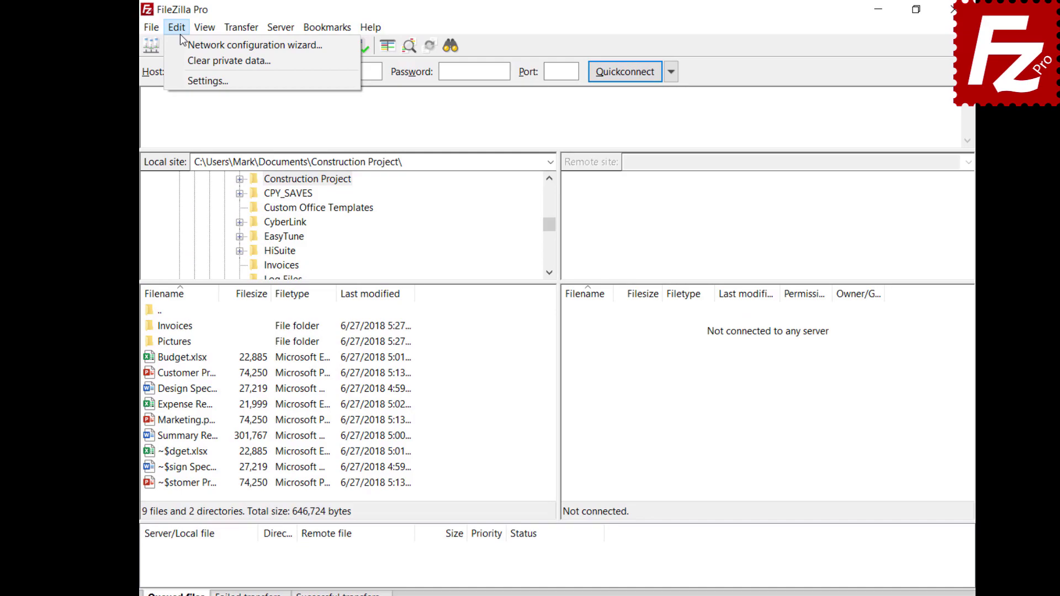
left_click(191, 74)
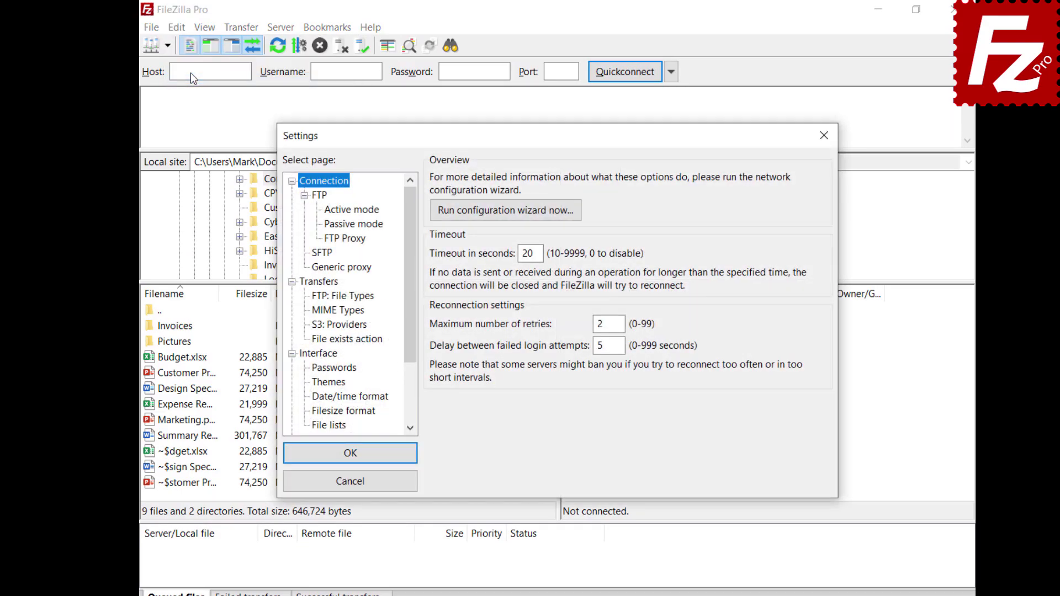
left_click_drag(408, 300, 409, 359)
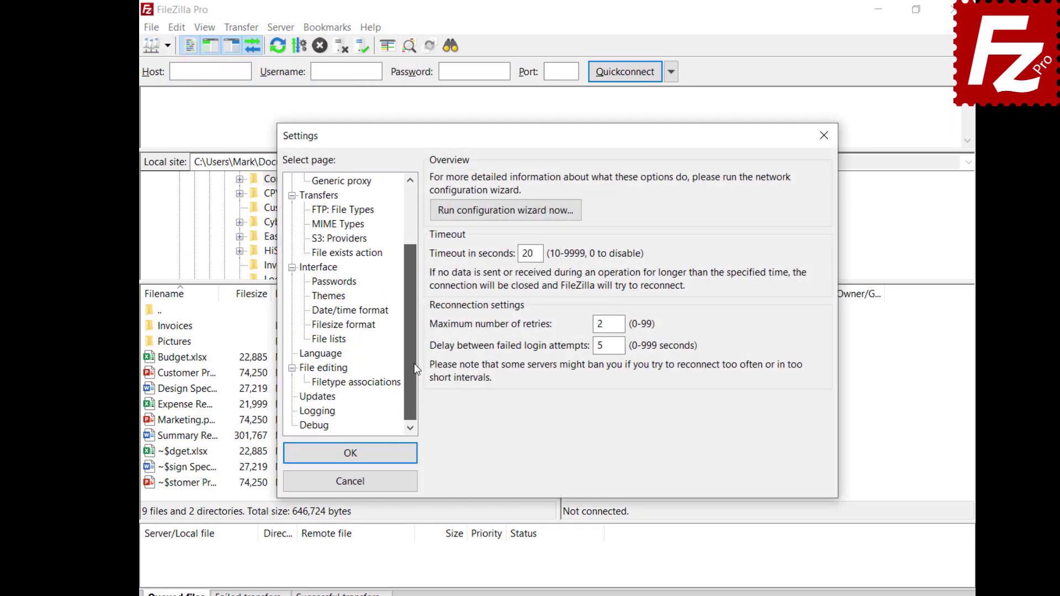
left_click(313, 397)
left_click(499, 200)
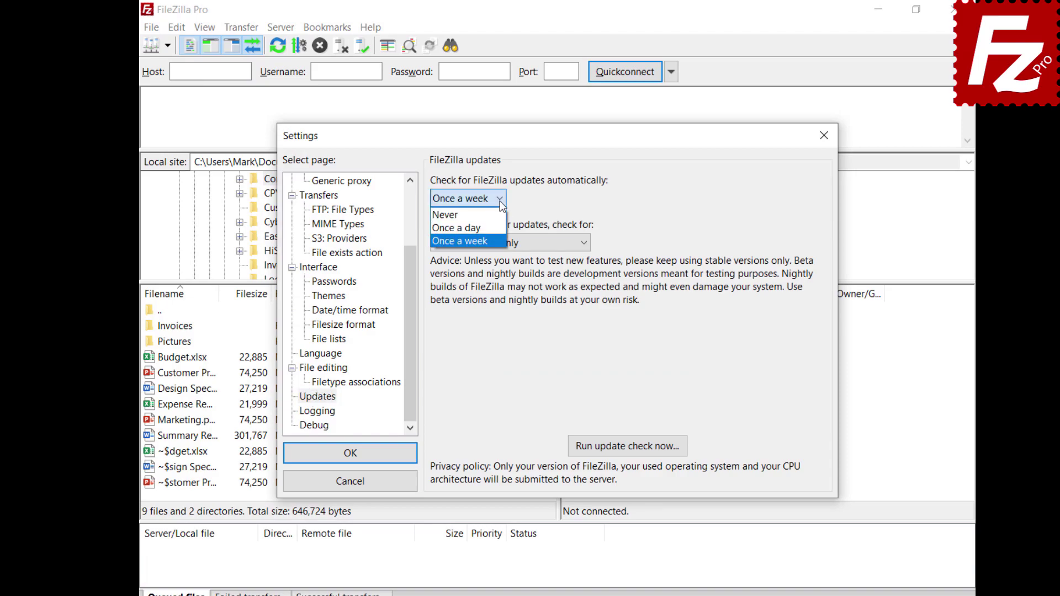
left_click(501, 206)
left_click(586, 243)
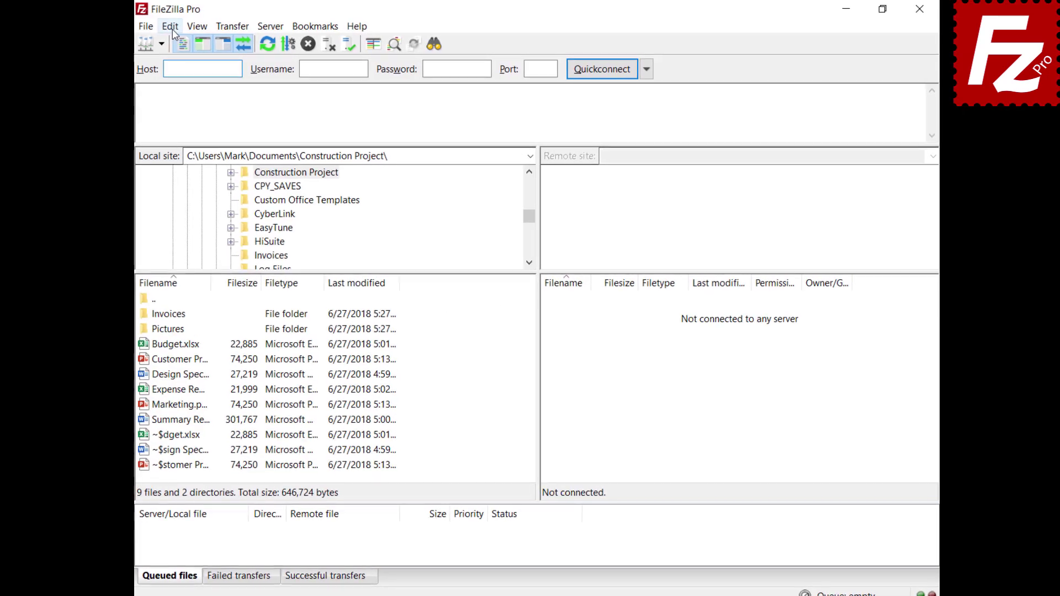
Tick 'Limit local ports used by FileZilla' under Connection > FTP > Active mode settings.
left_click(172, 27)
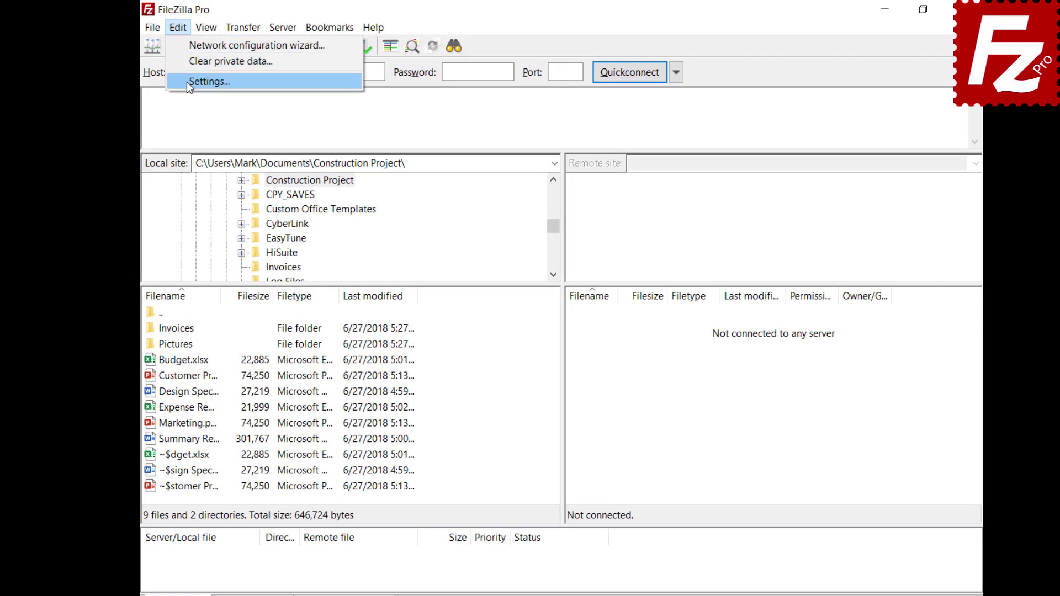
left_click(178, 79)
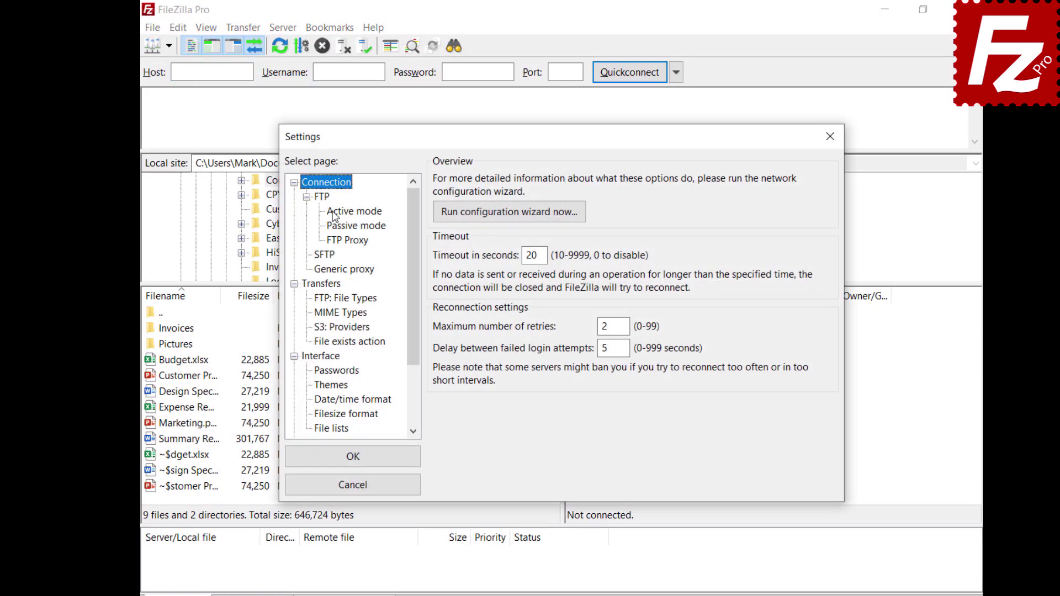
left_click(333, 212)
left_click(438, 182)
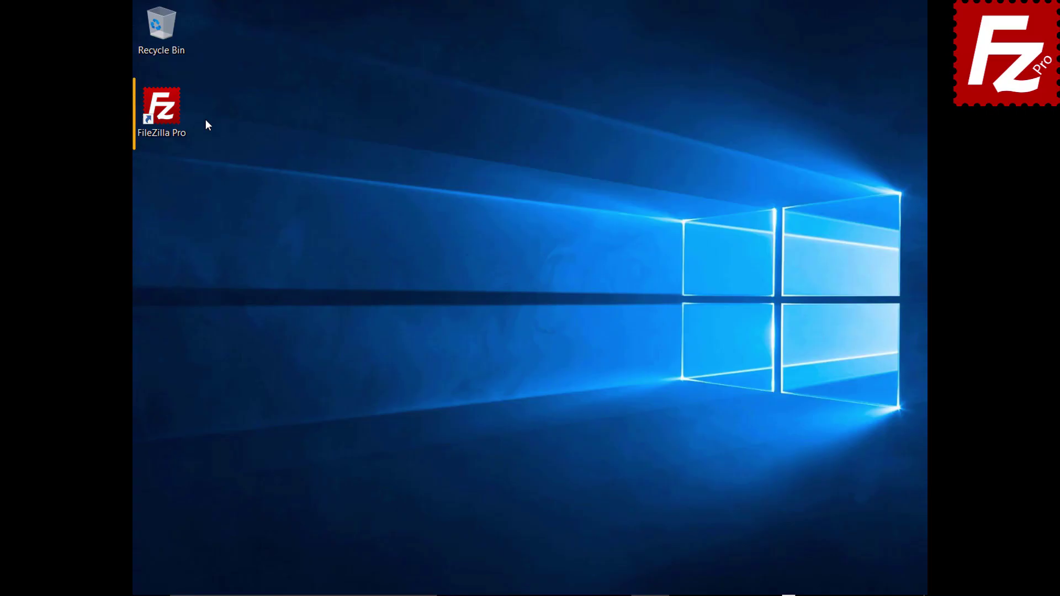
Create a Site Manager entry named My Server with host 40.121.111.78 and port 21.
double_click(168, 114)
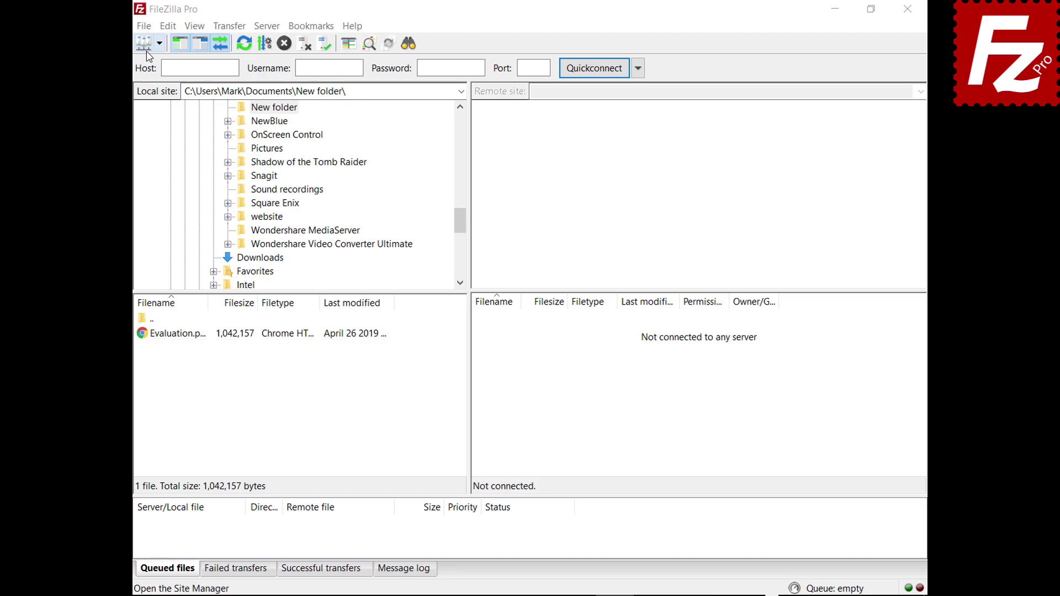
left_click(145, 26)
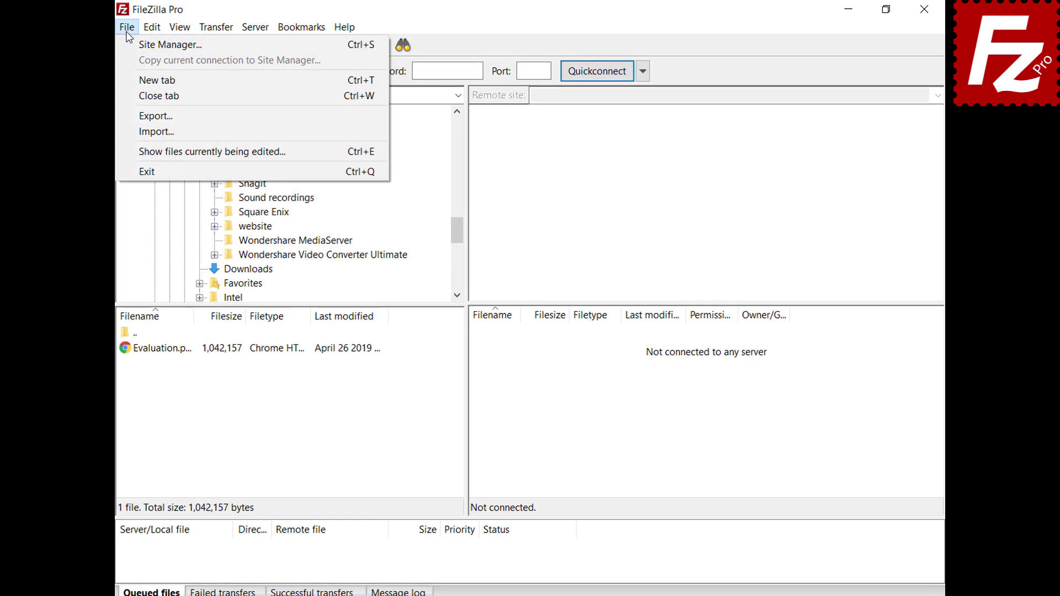
left_click(128, 45)
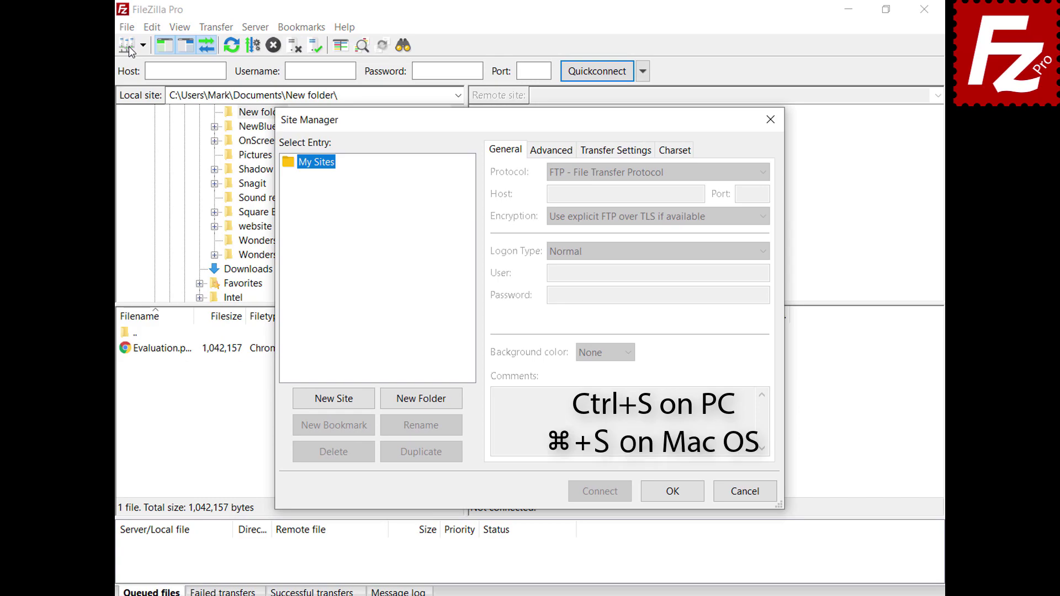
left_click(336, 399)
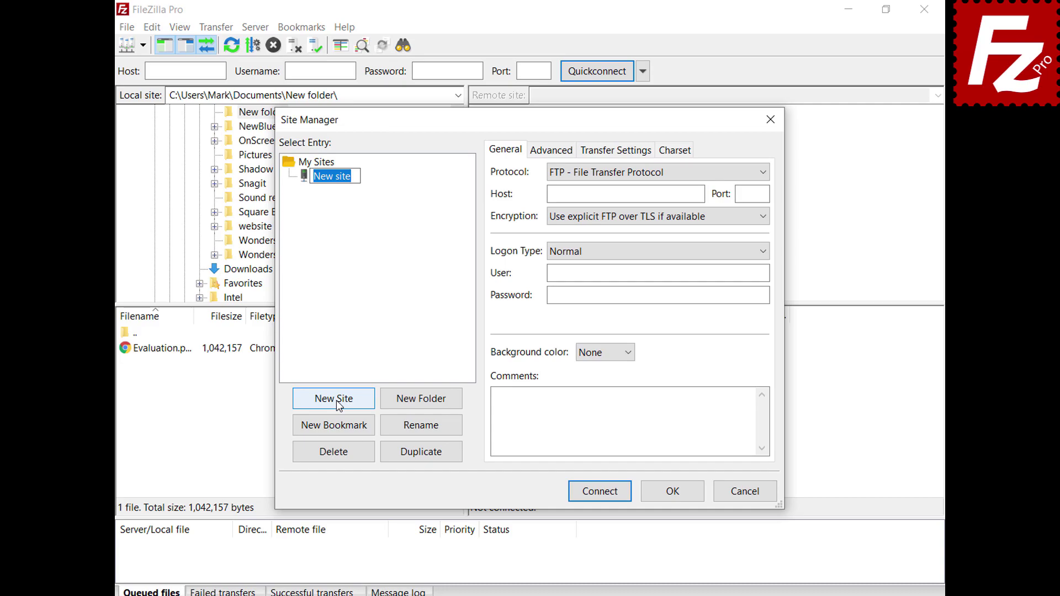
type("My Server")
left_click(699, 194)
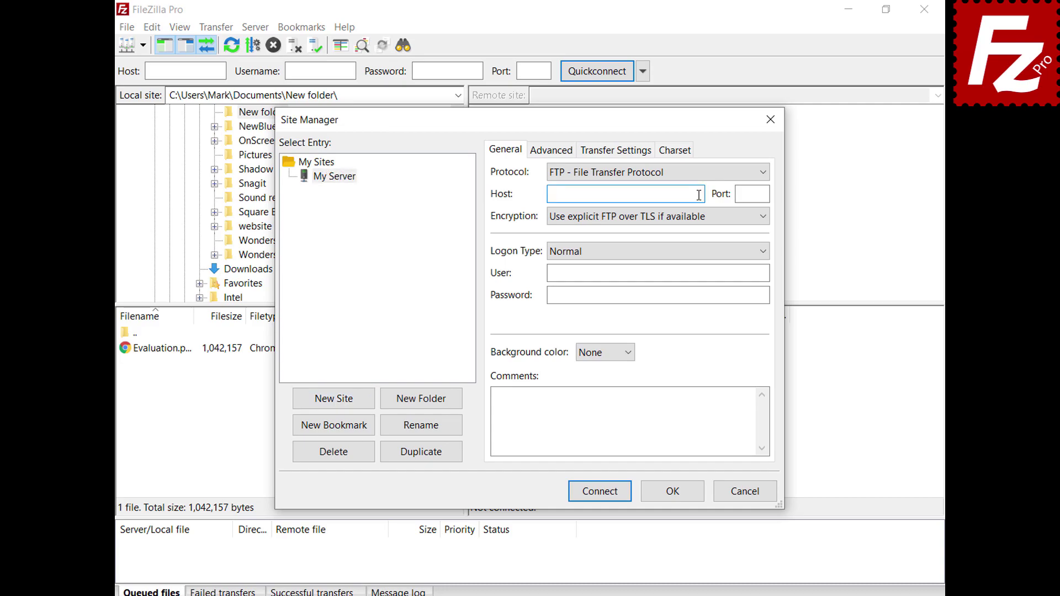
type("40.121.111.78")
key("Tab")
type("21")
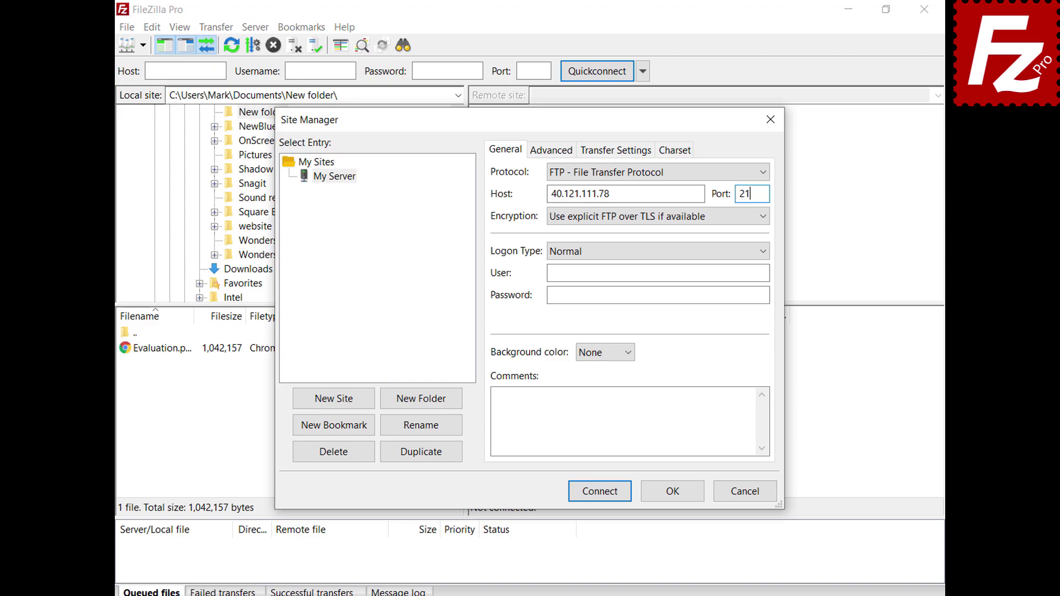
Paste the account username and password, and give the site a Green background colour.
left_click(765, 273)
type("filezillaprotutorial")
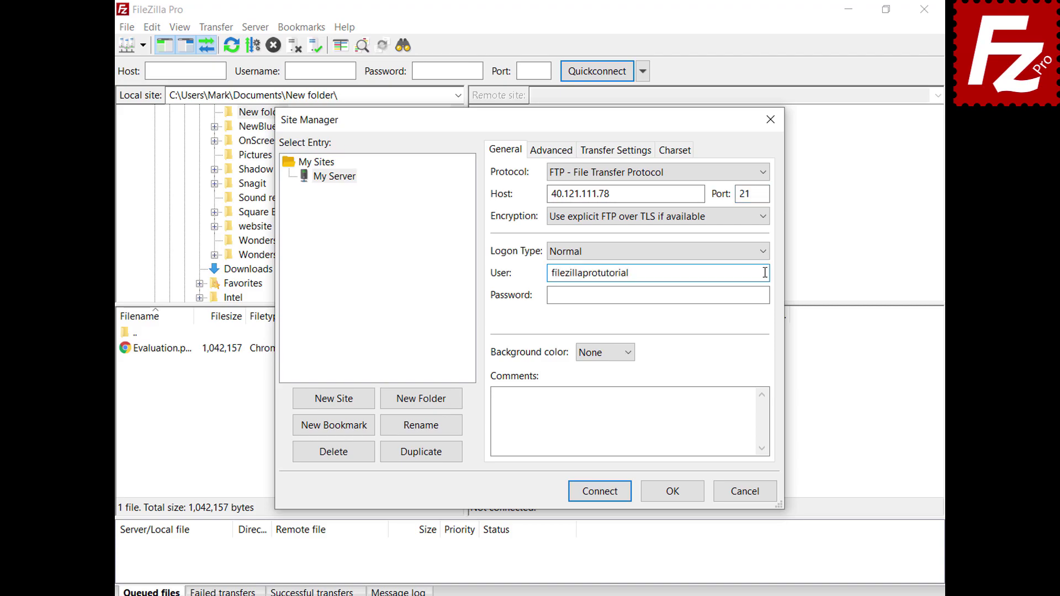
left_click(766, 294)
key("ctrl+v")
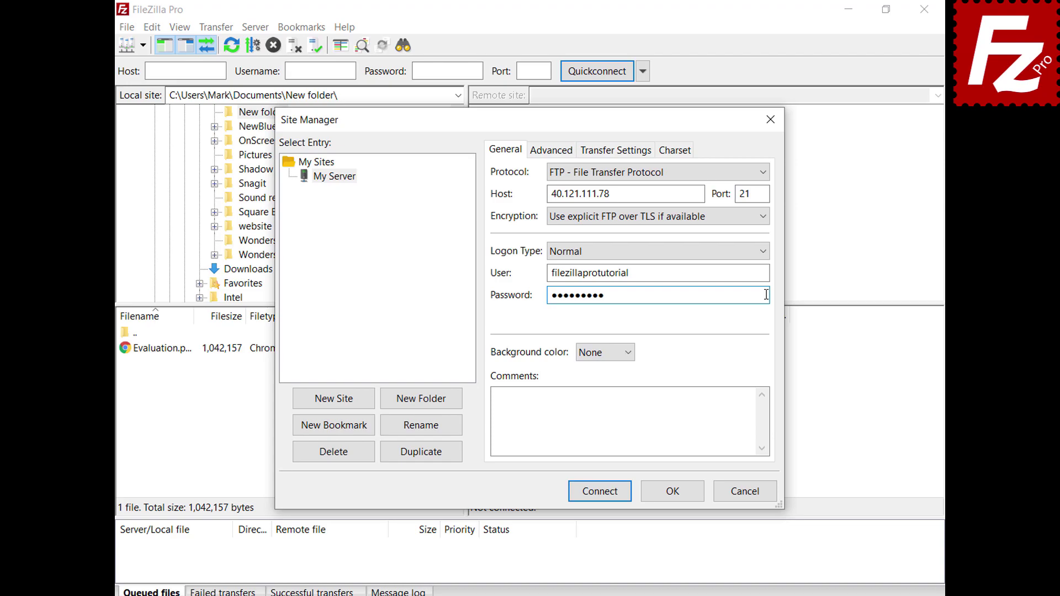
left_click(629, 353)
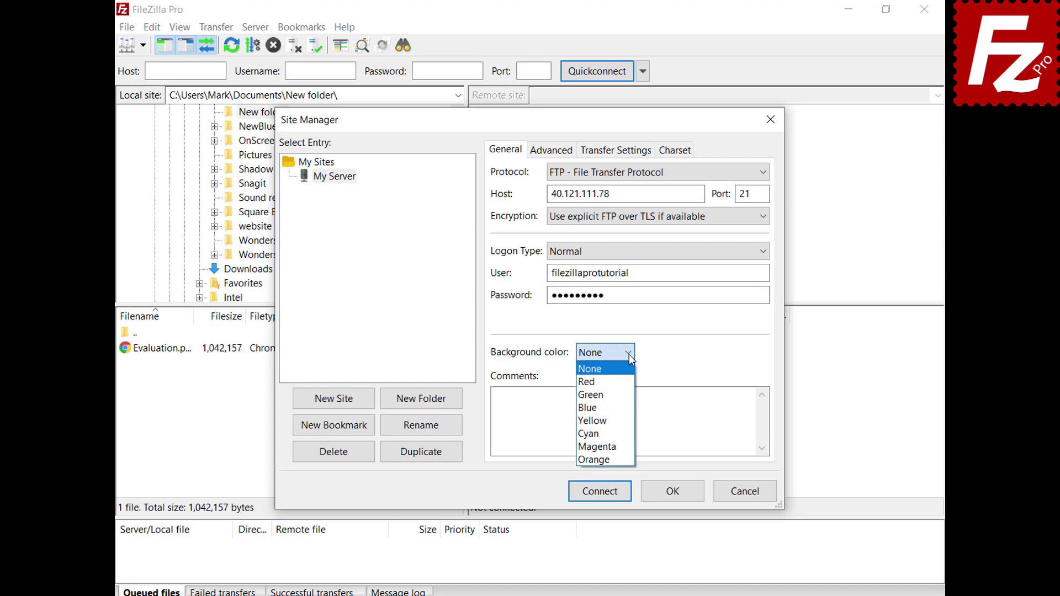
left_click(625, 395)
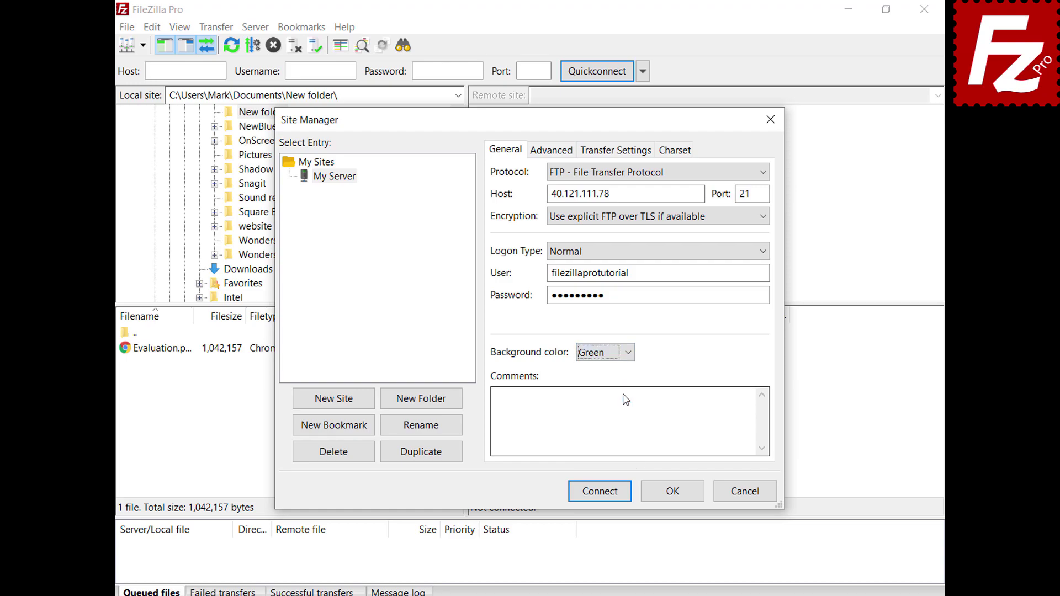
Review My Server's Advanced, Transfer Settings and Charset tabs, keeping server type Default (Autodetect), and save.
left_click(539, 157)
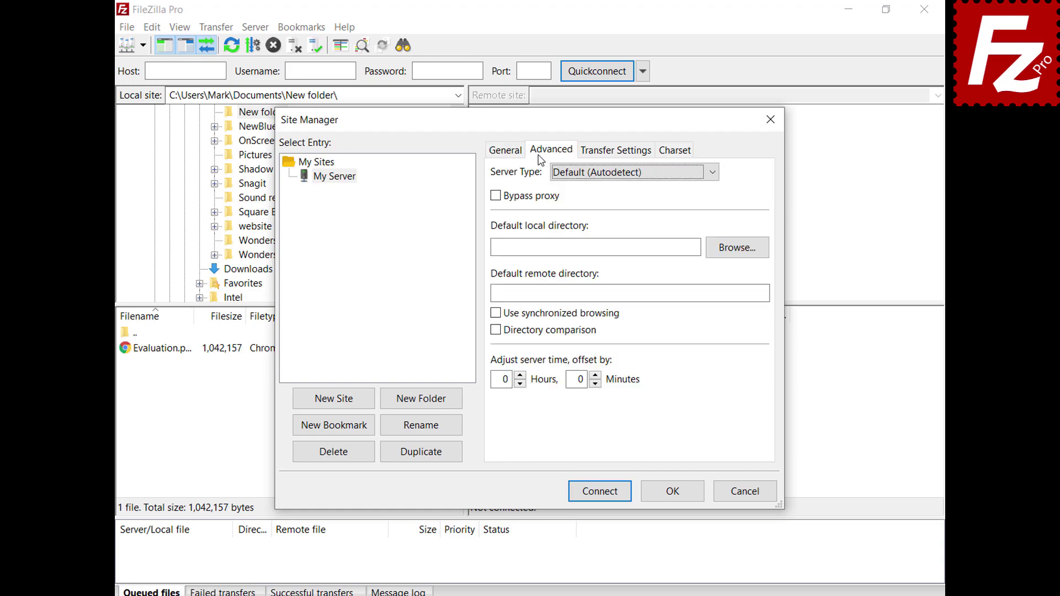
left_click(711, 176)
left_click(711, 177)
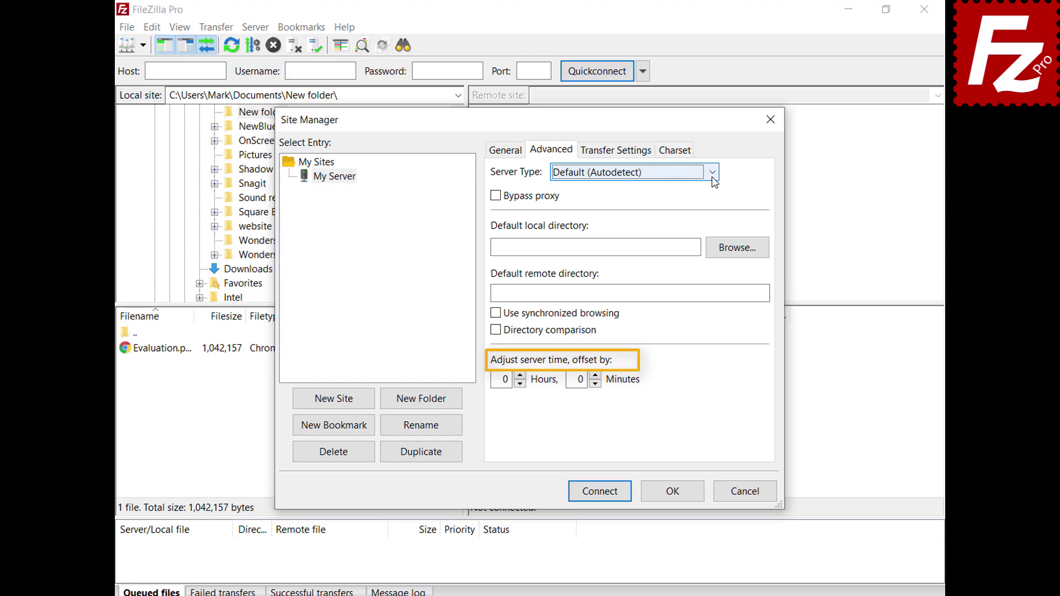
left_click(618, 156)
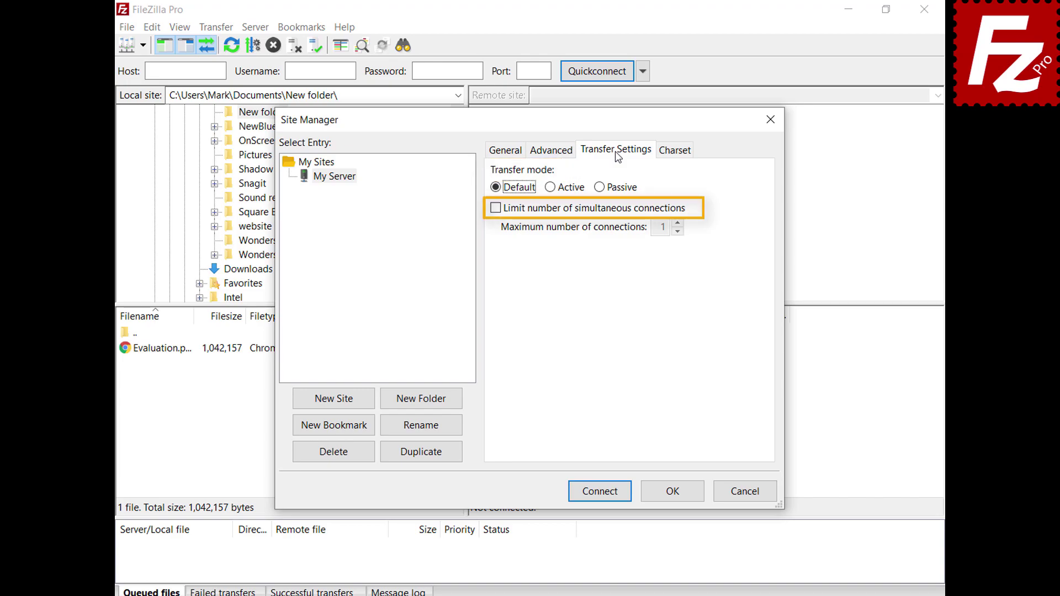
left_click(674, 154)
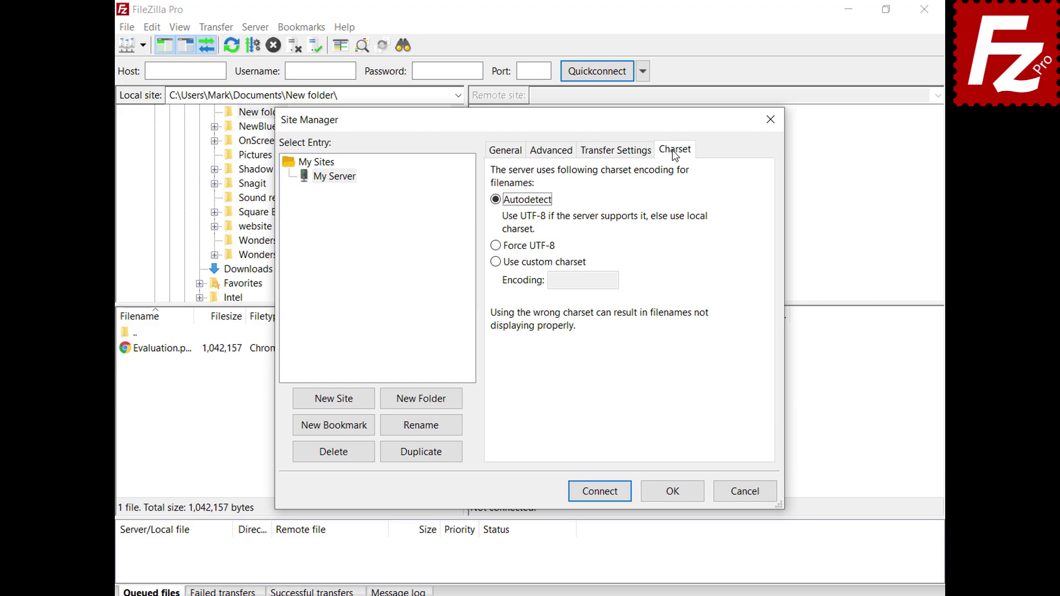
left_click(675, 493)
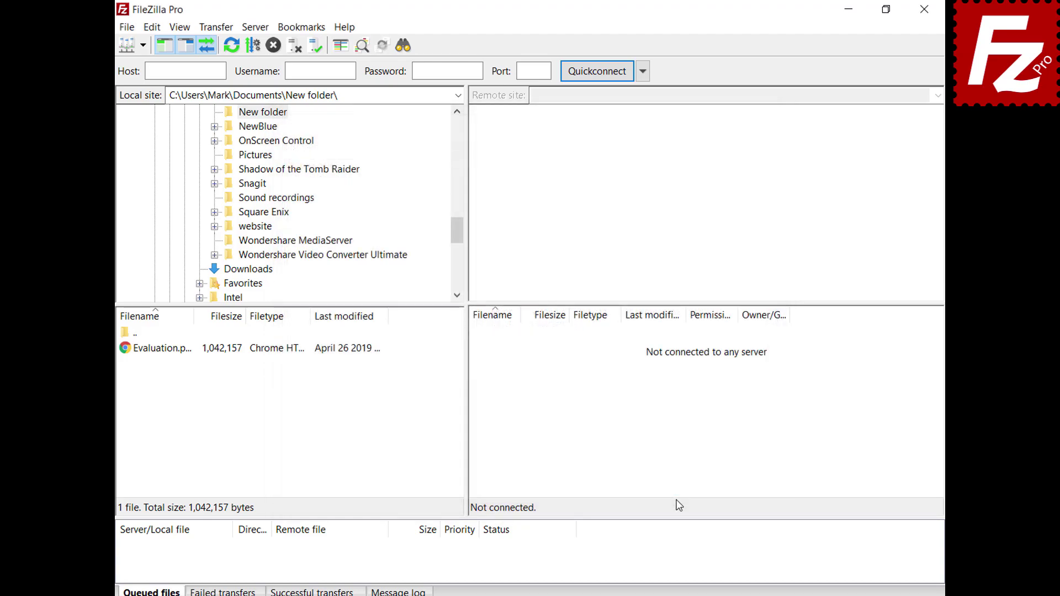
Connect to the saved My Server site at 40.121.111.78 and reopen the Site Manager.
left_click(142, 45)
left_click(148, 65)
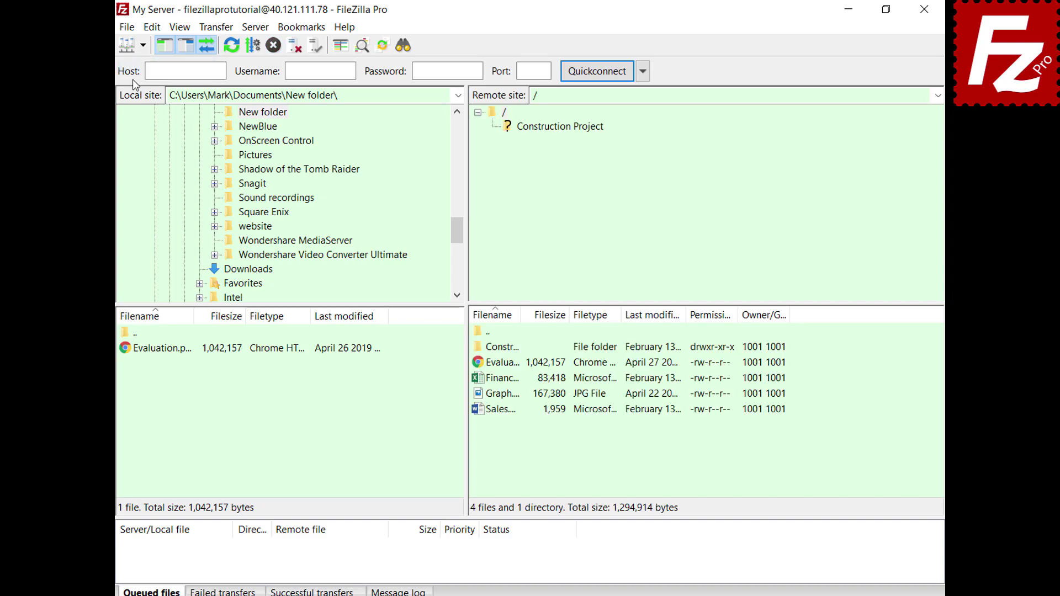
key("ctrl+s")
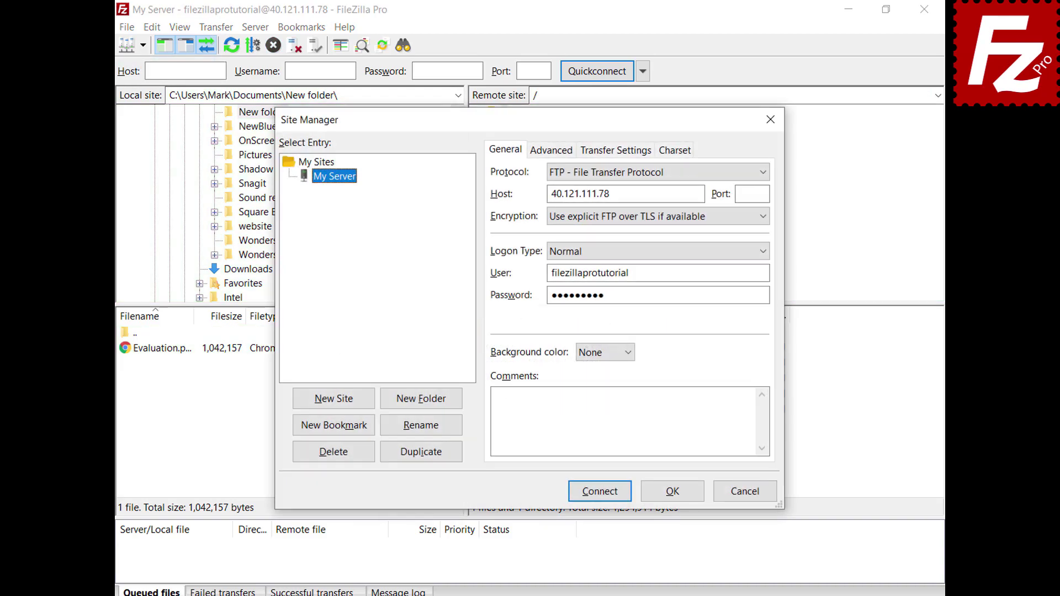
Create a 'Sites' folder in the Site Manager, move My Server into it, and save.
left_click(423, 406)
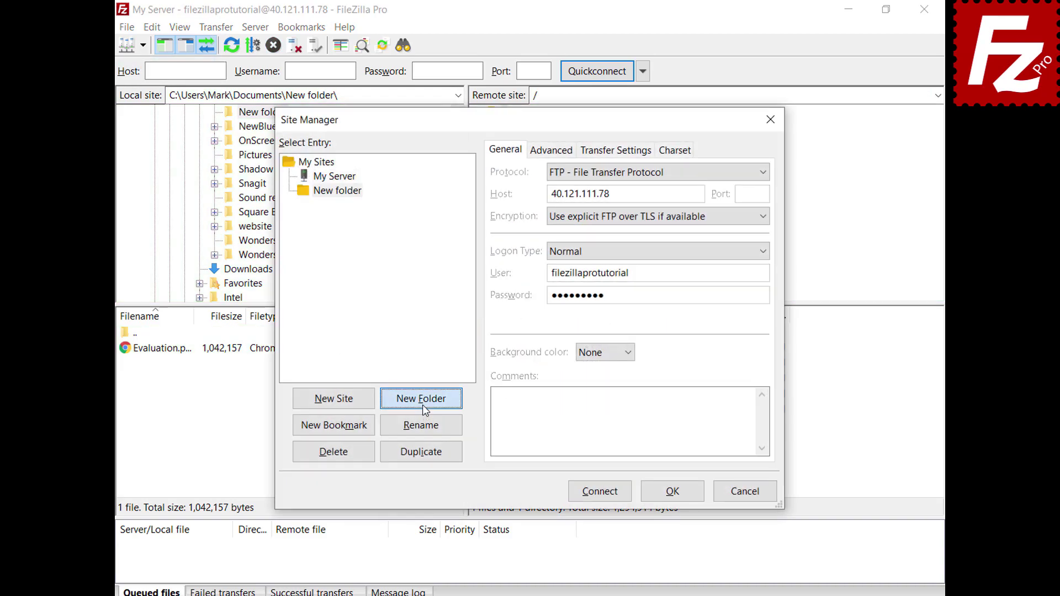
type("Sites")
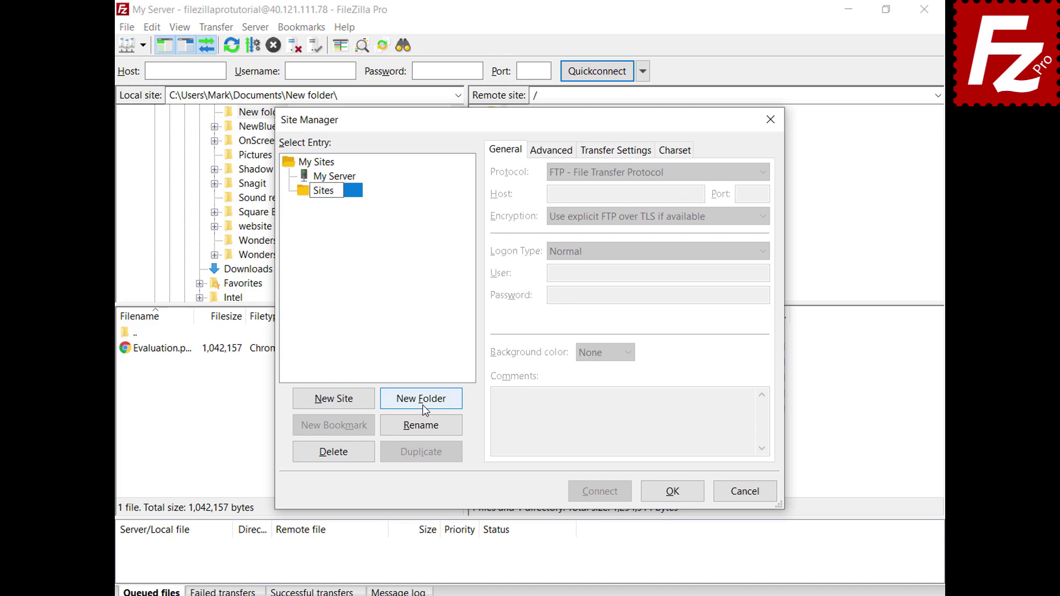
key("Return")
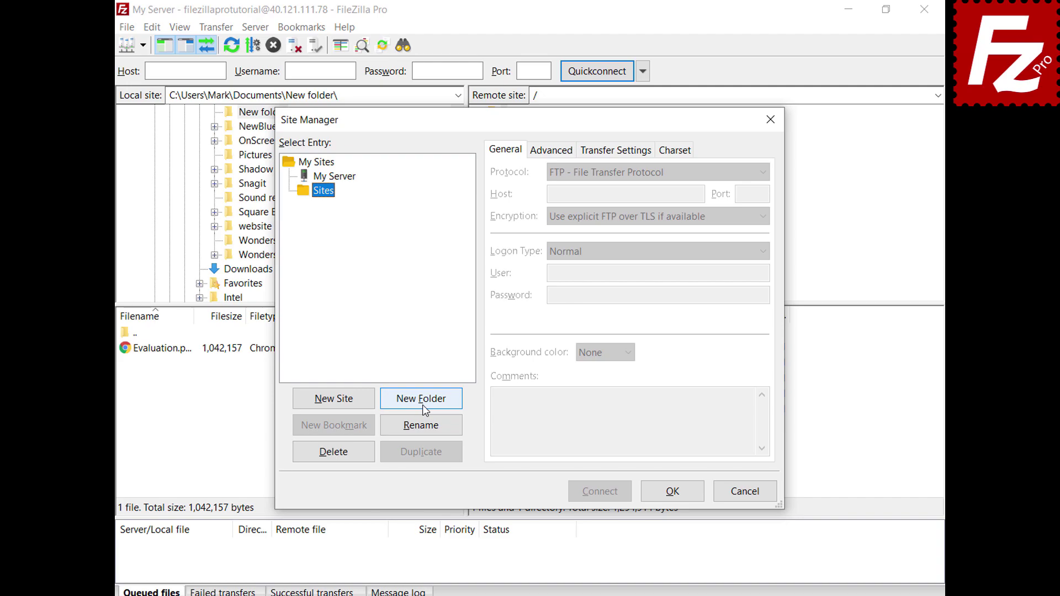
left_click(348, 179)
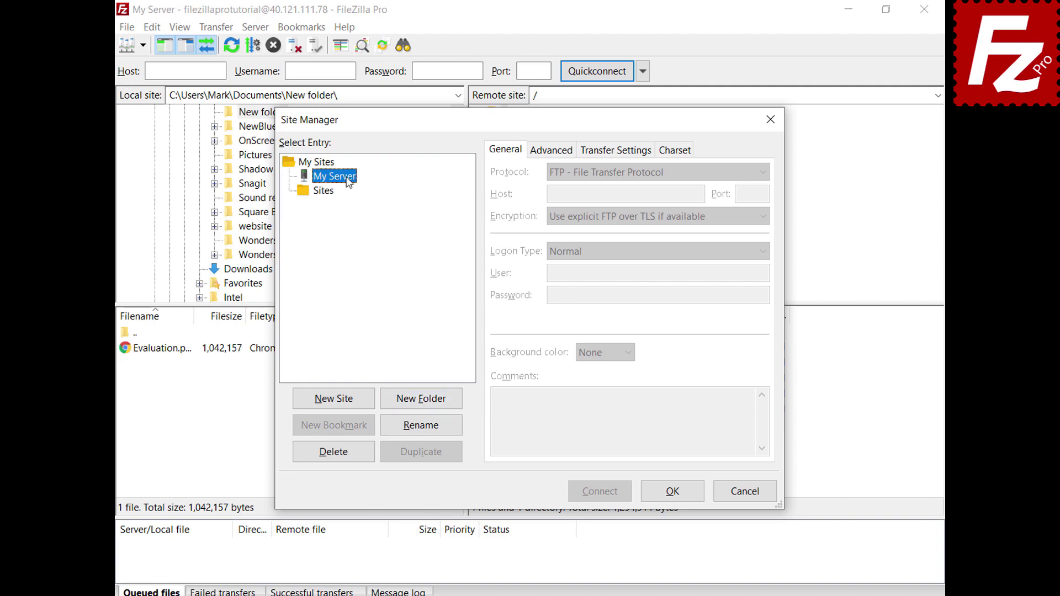
left_click_drag(348, 179, 333, 197)
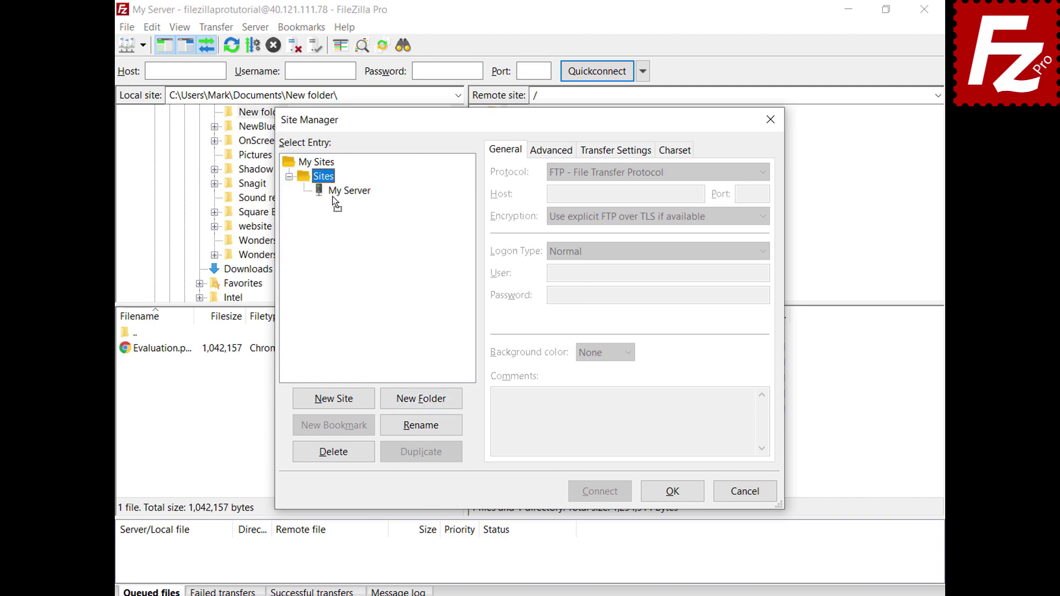
left_click(673, 492)
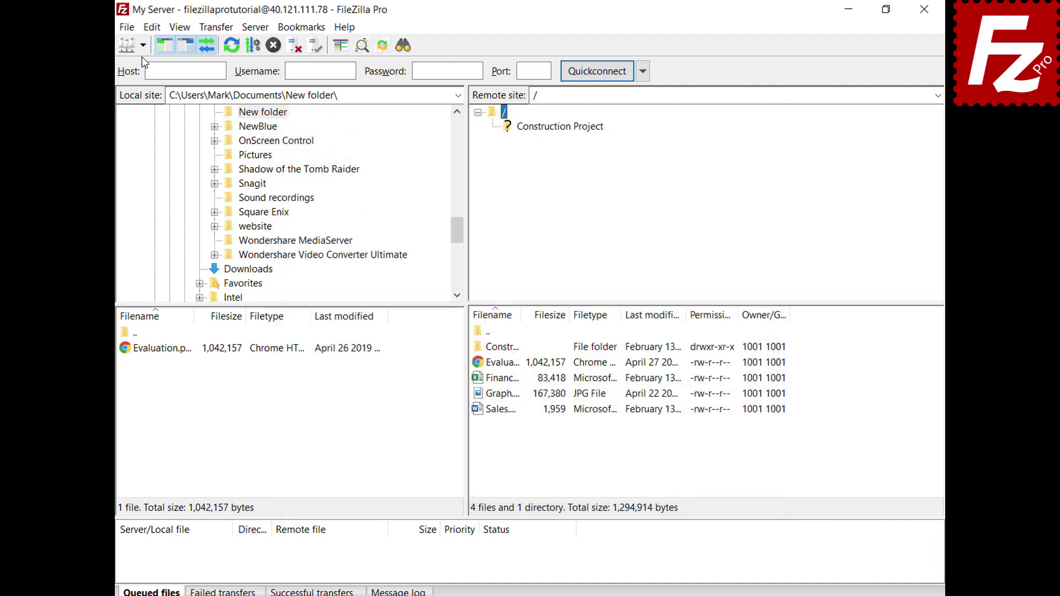
Reopen the Site Manager, check My Server's General settings under Sites, and close it with OK.
left_click(143, 47)
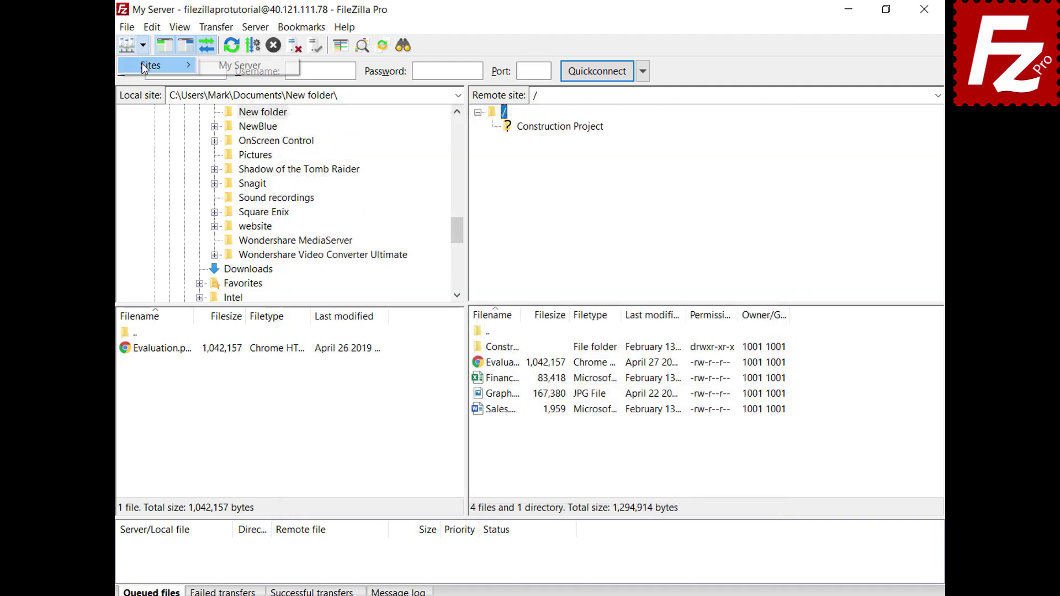
left_click(144, 66)
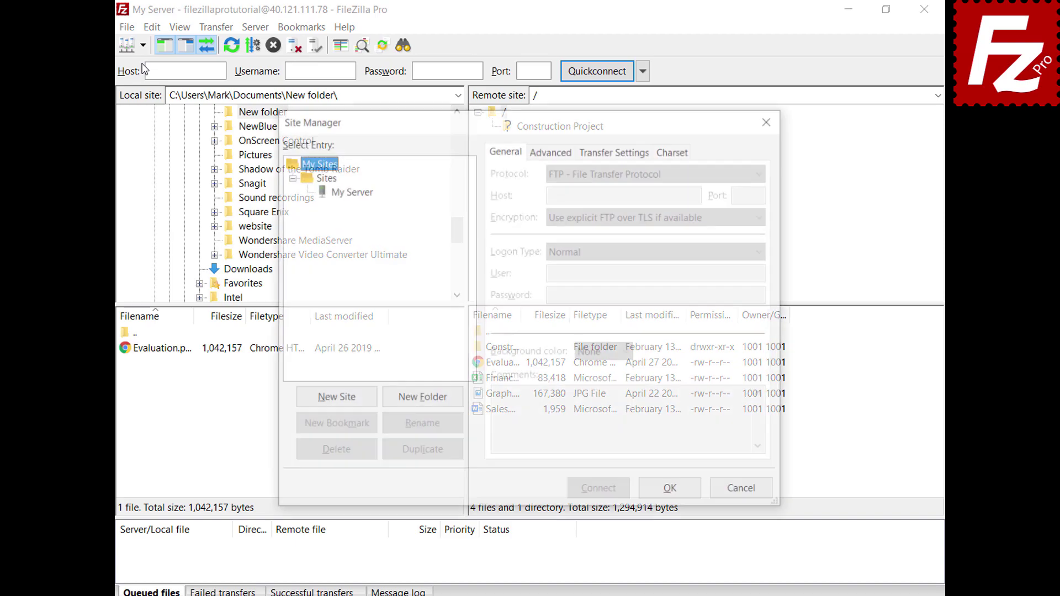
left_click(350, 191)
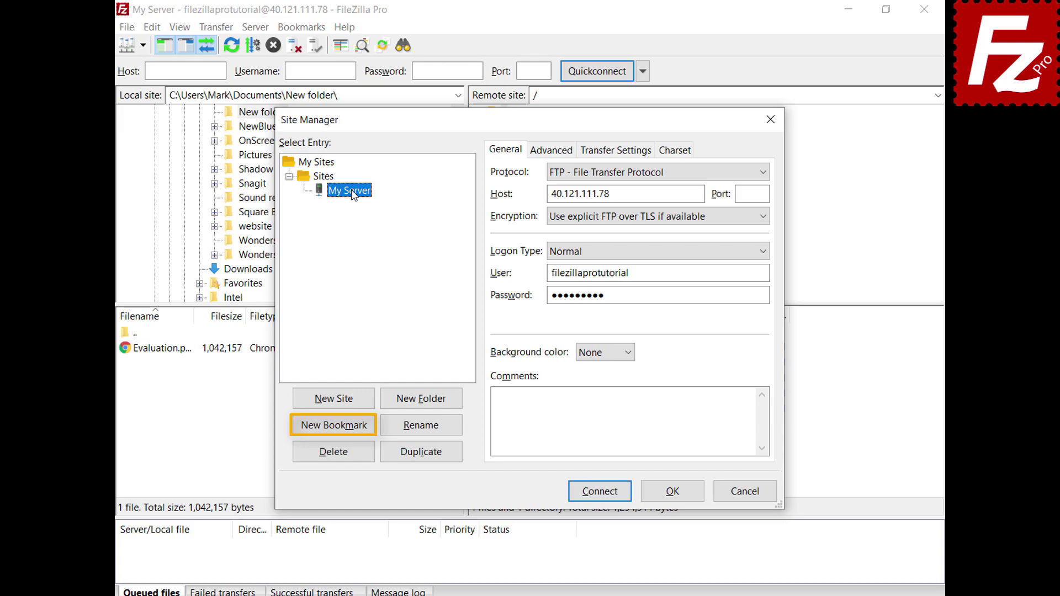
left_click(678, 496)
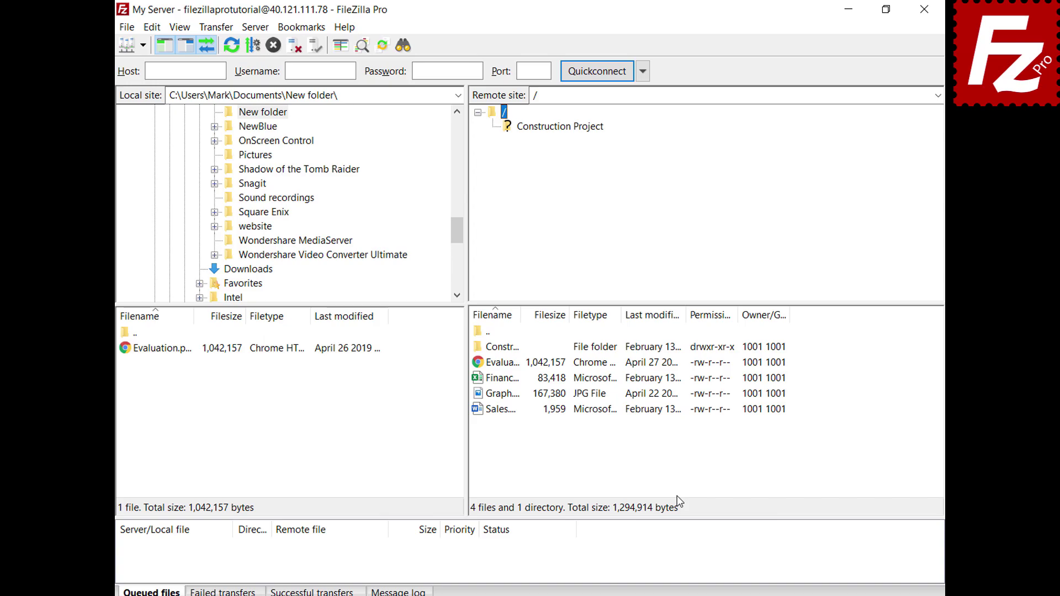
Open Edit > Settings and display the Interface page.
left_click(151, 31)
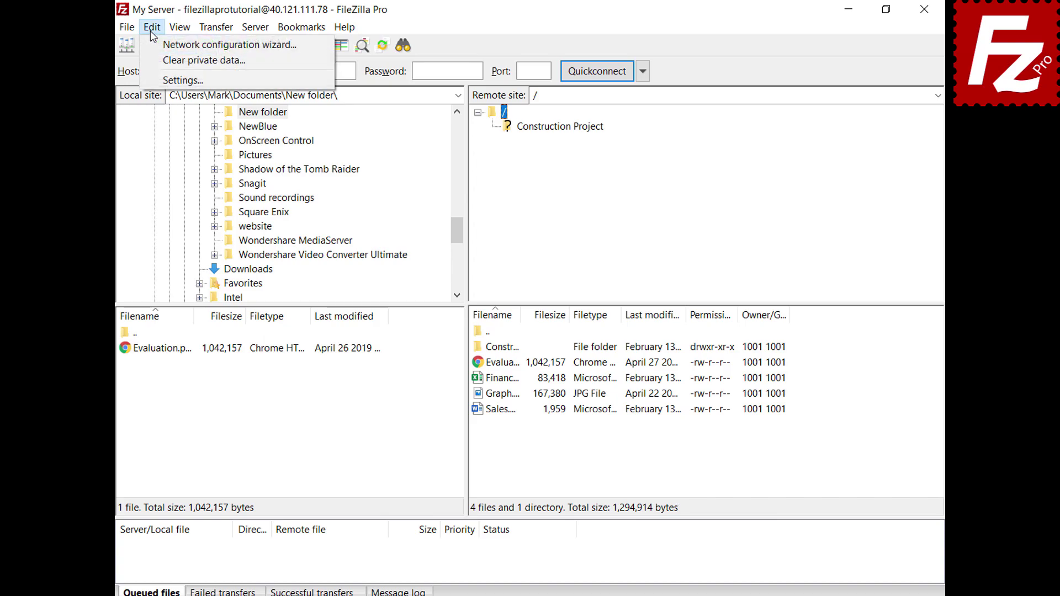
left_click(160, 81)
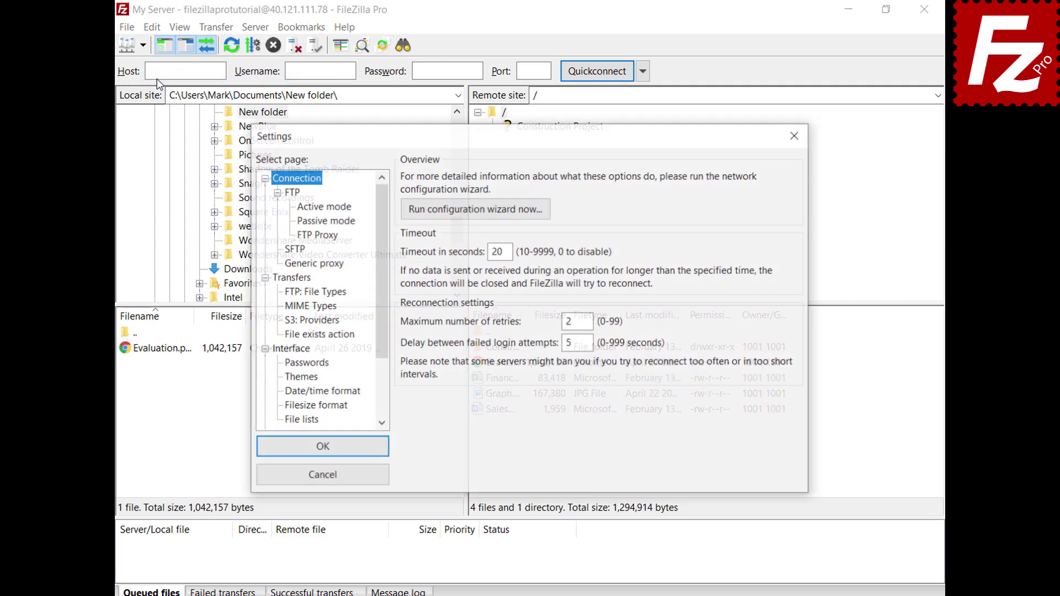
left_click(277, 352)
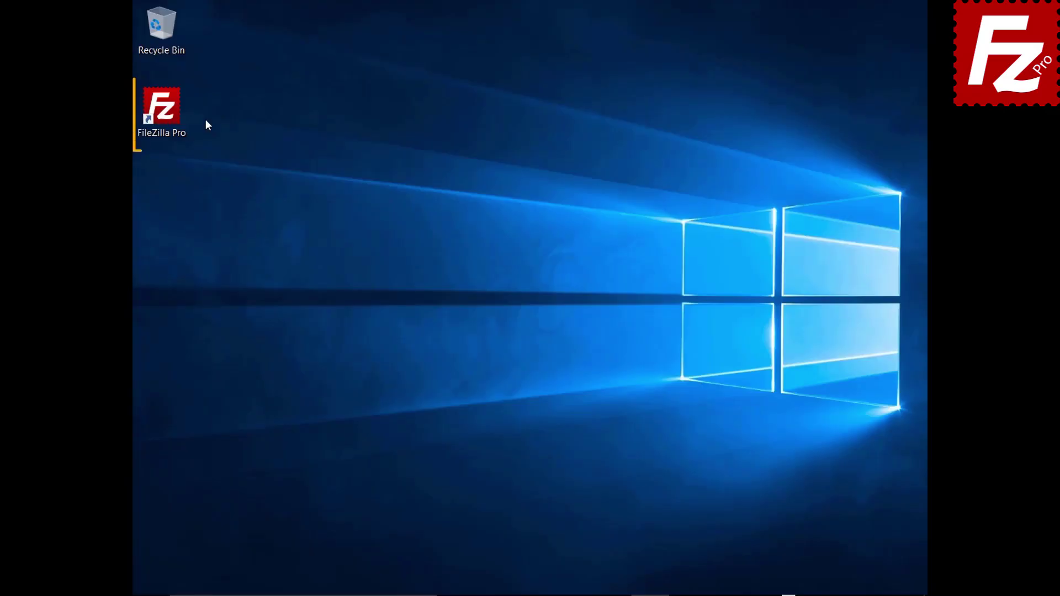
Launch FileZilla Pro and bring up the Site Manager.
double_click(168, 114)
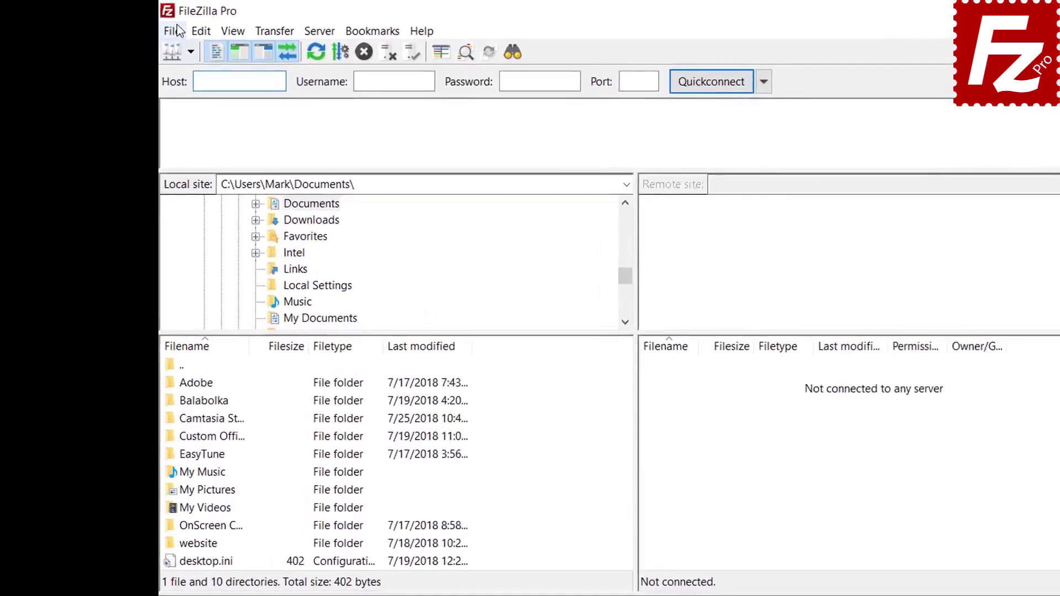
left_click(148, 26)
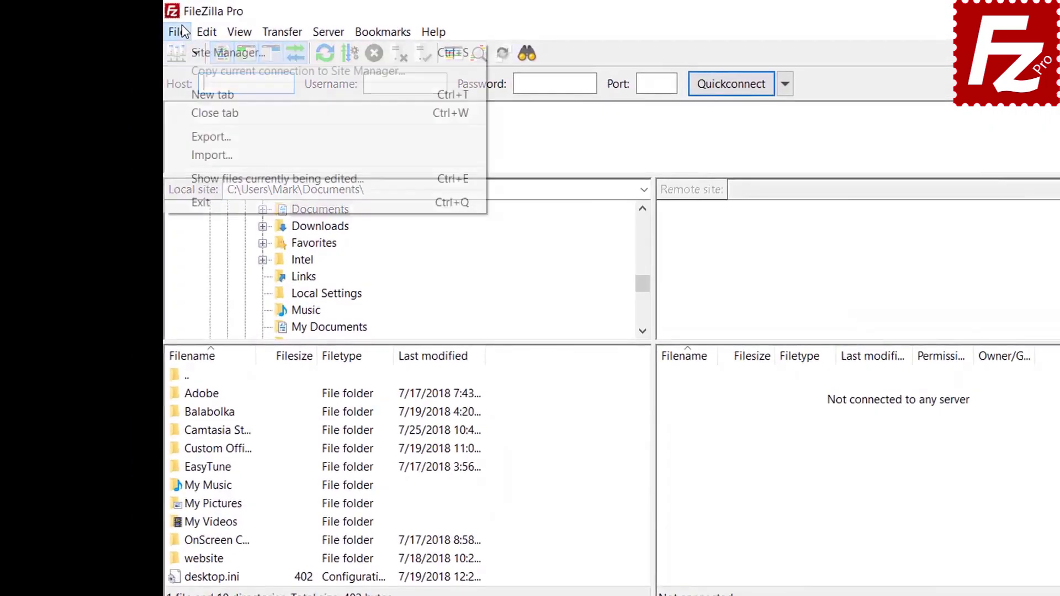
left_click(187, 52)
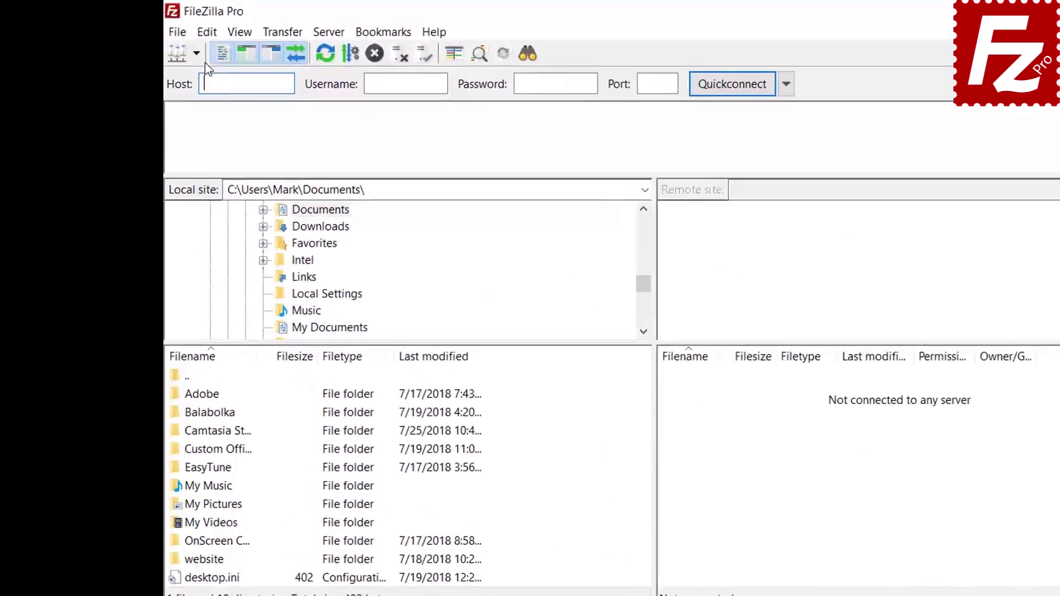
In Settings > Passwords, protect saved passwords with a new master password, entered and confirmed.
left_click(169, 26)
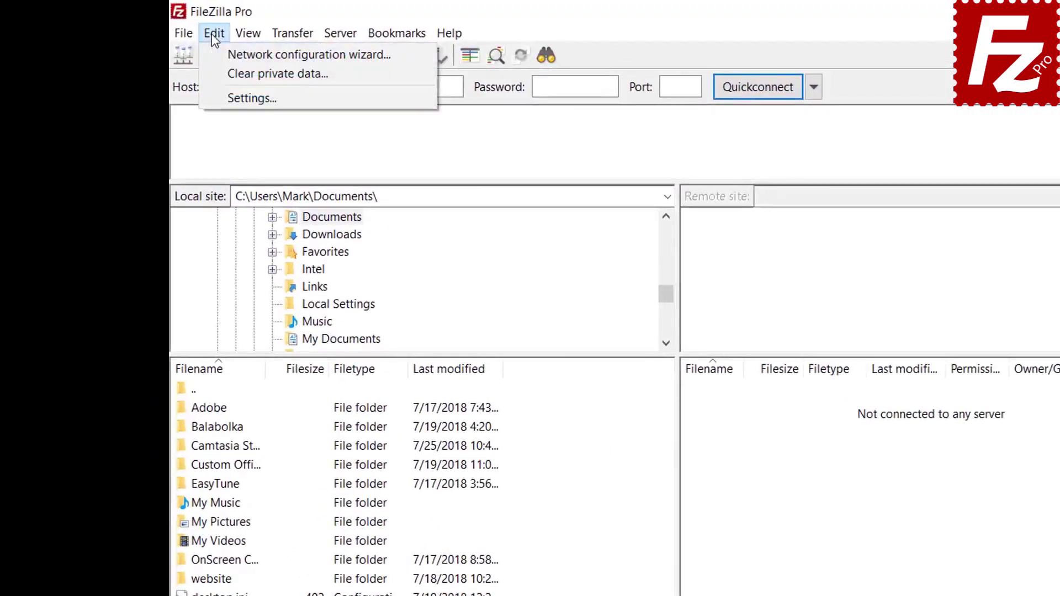
left_click(223, 96)
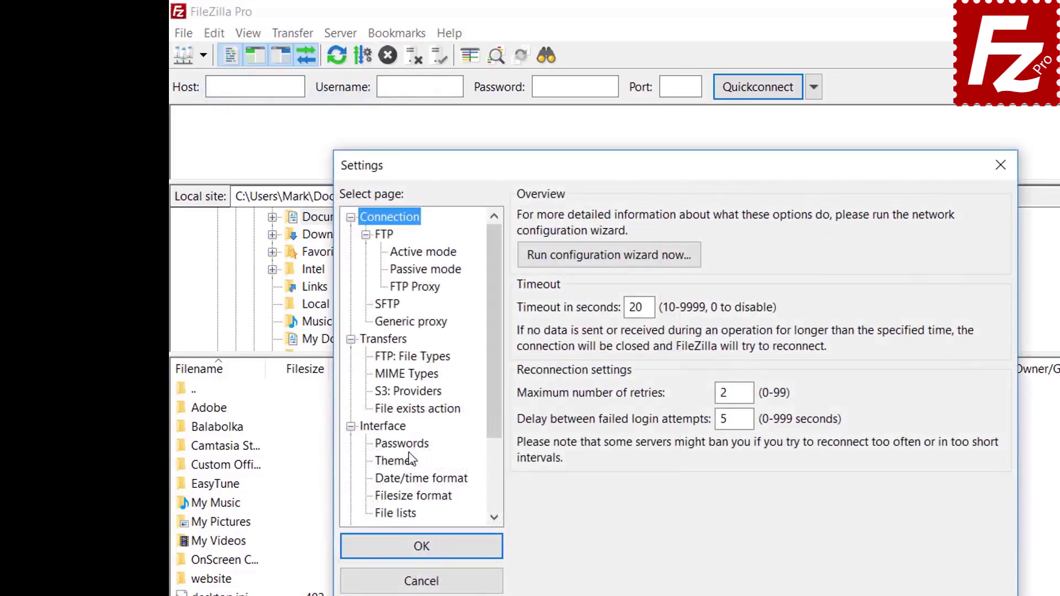
left_click(409, 447)
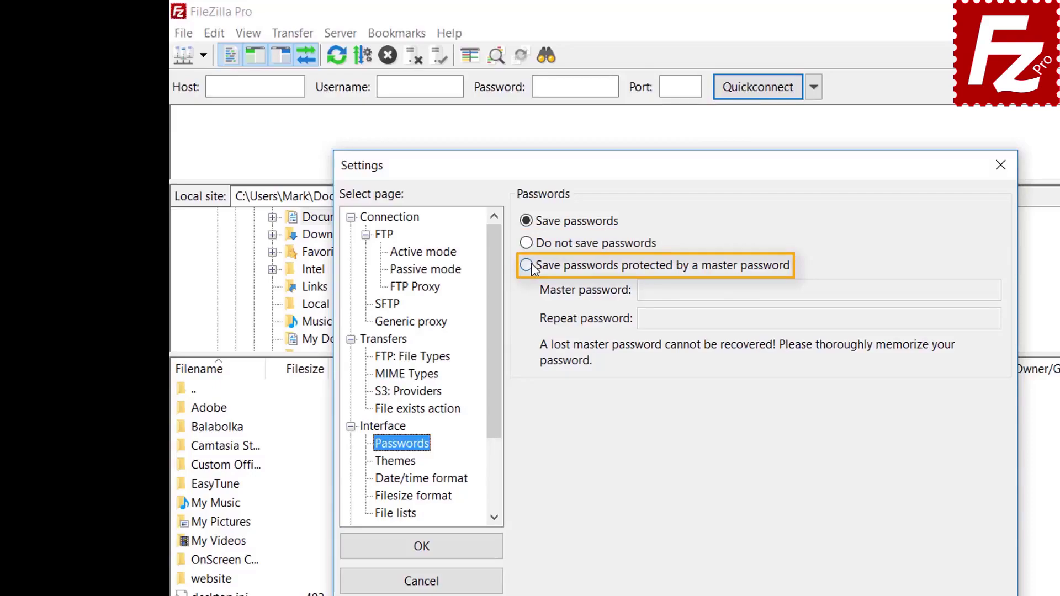
left_click(526, 265)
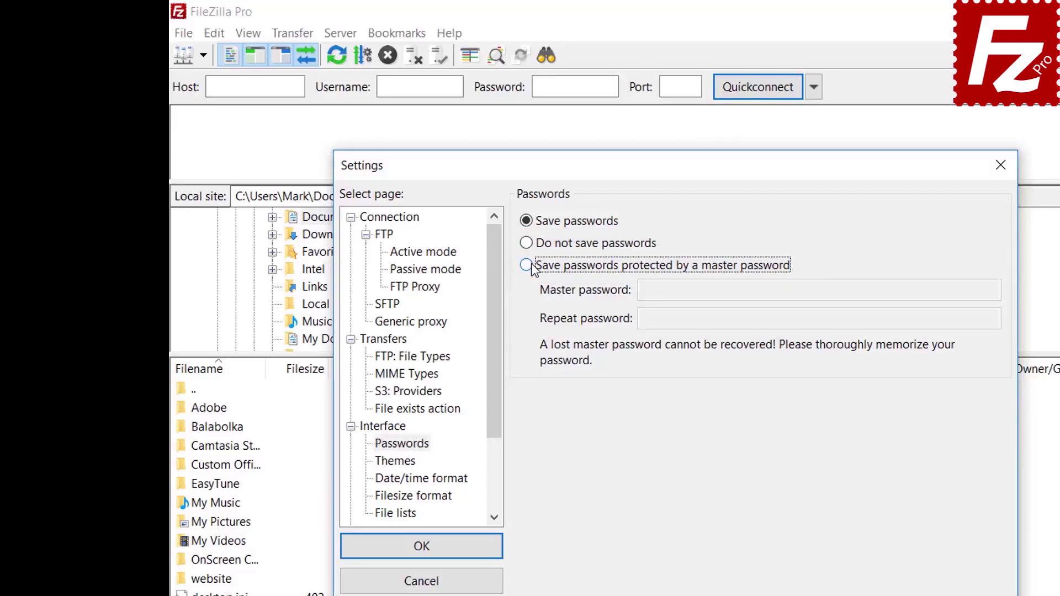
left_click(865, 291)
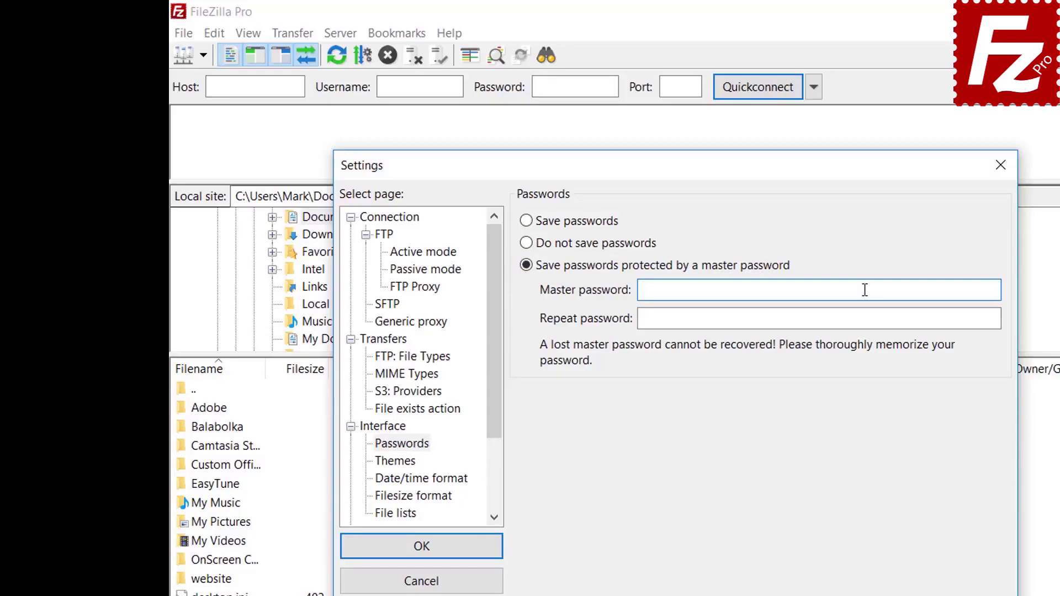
type("••••••••••")
left_click(841, 319)
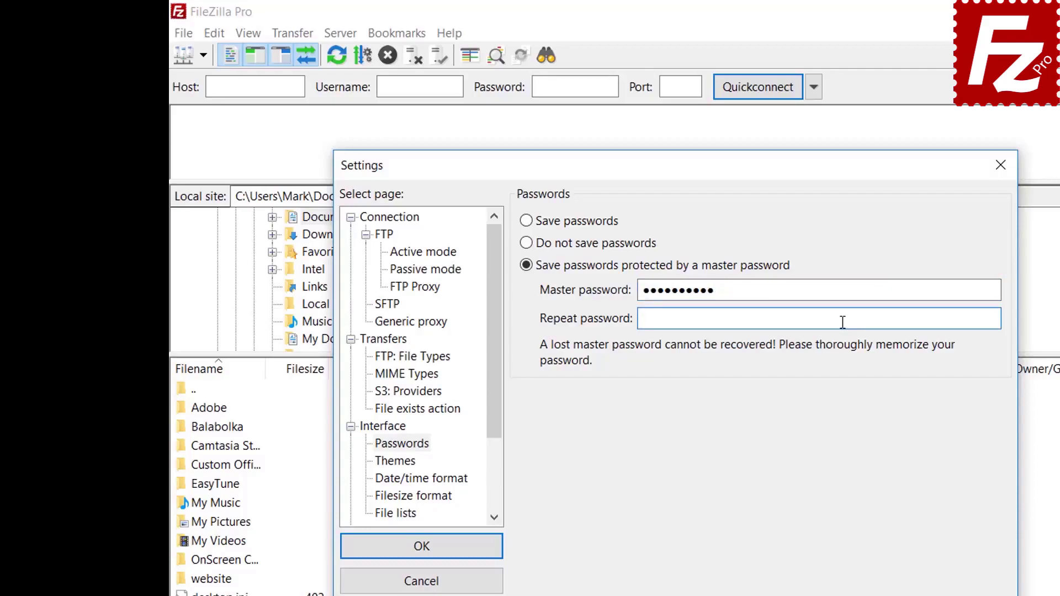
type("••••••••••")
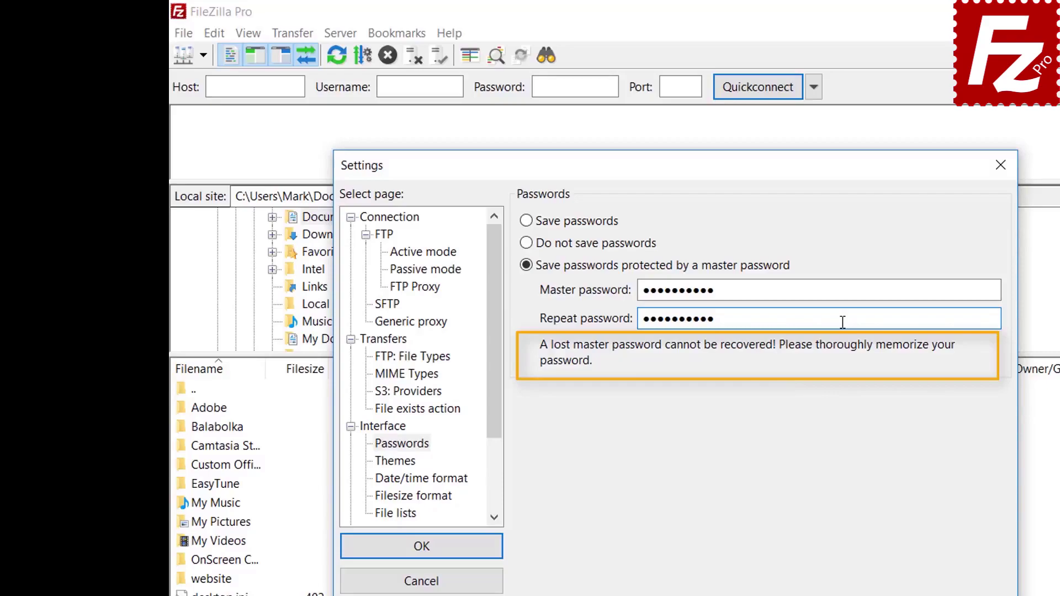
left_click(423, 551)
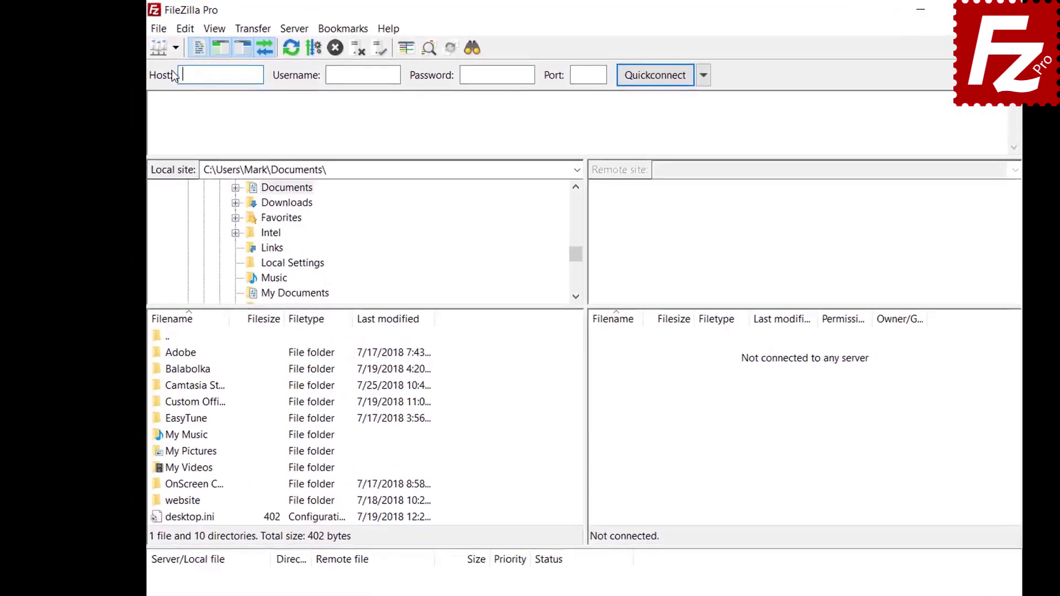
Connect to the FTP Tutorial site, unlocking its stored password with the master password.
left_click(176, 47)
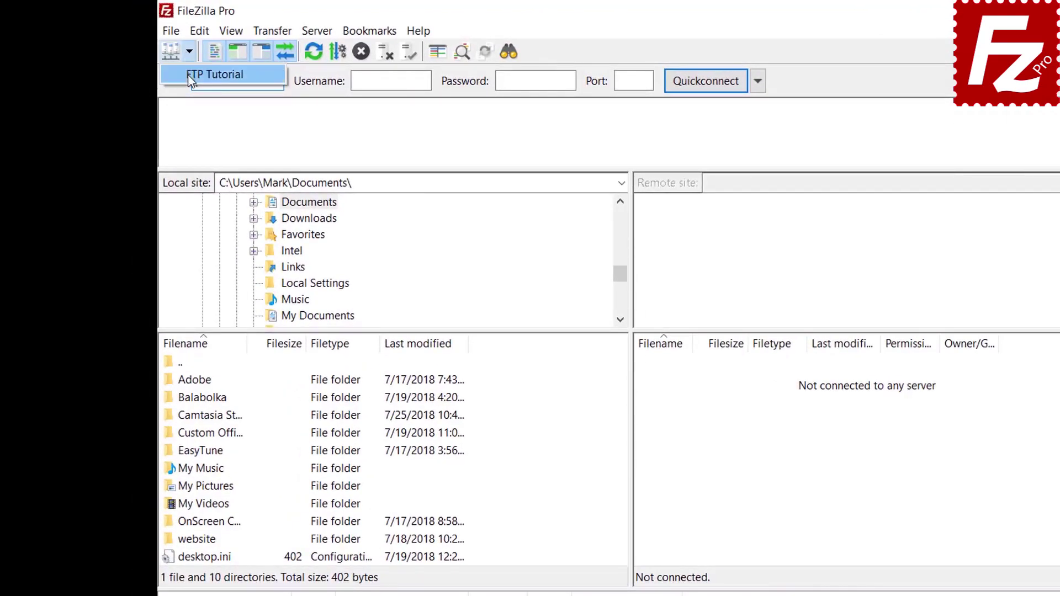
left_click(188, 75)
type("****")
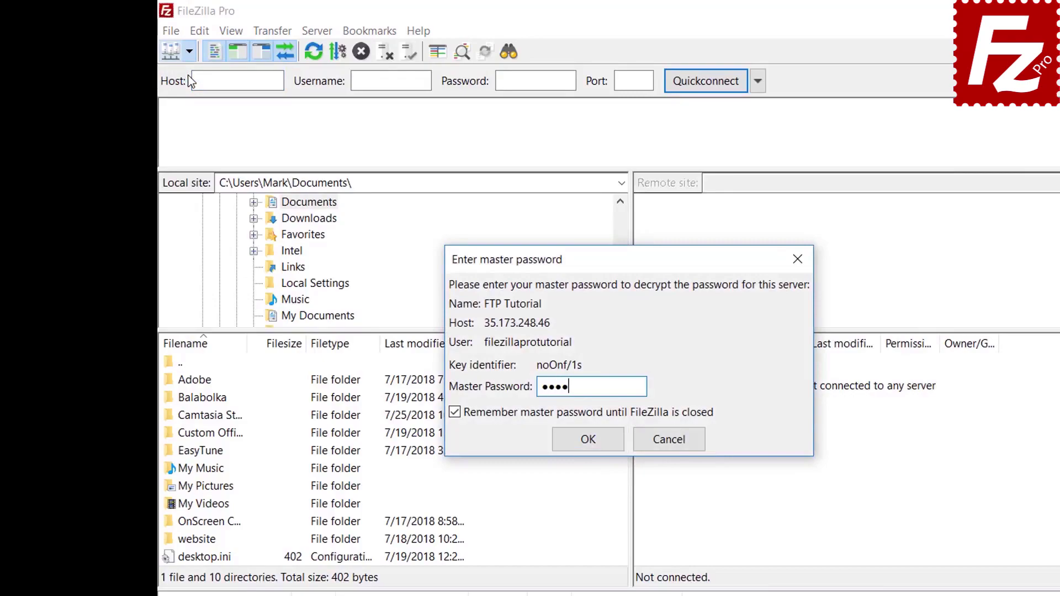
type("******")
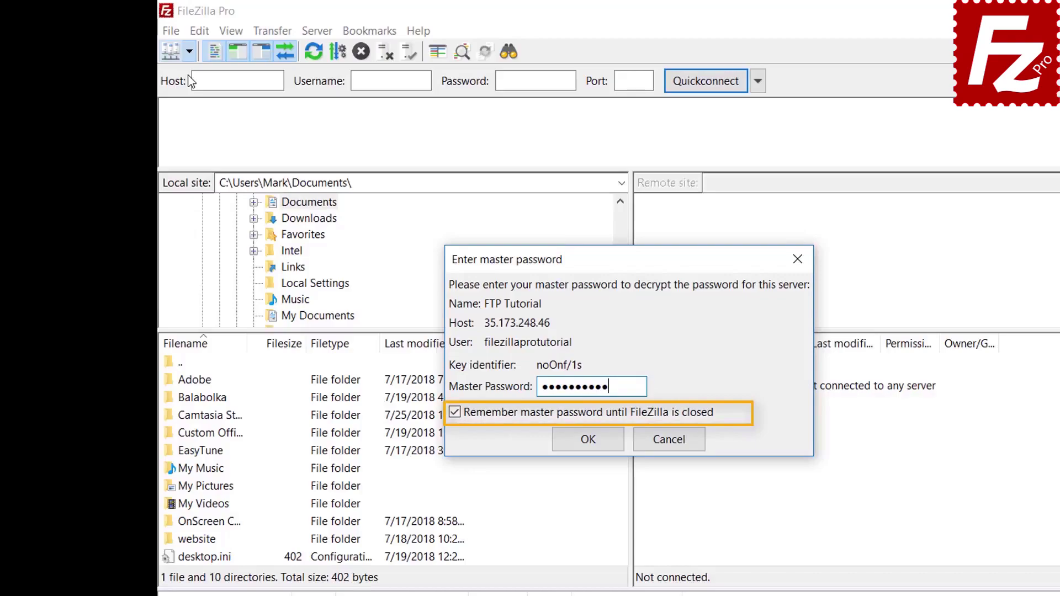
left_click(589, 440)
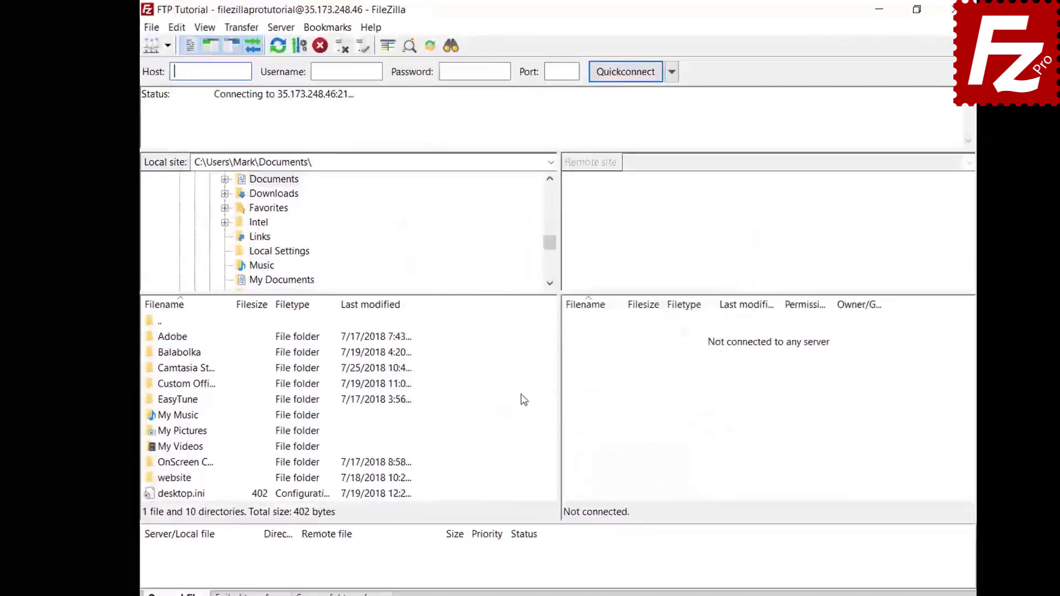
left_click(493, 381)
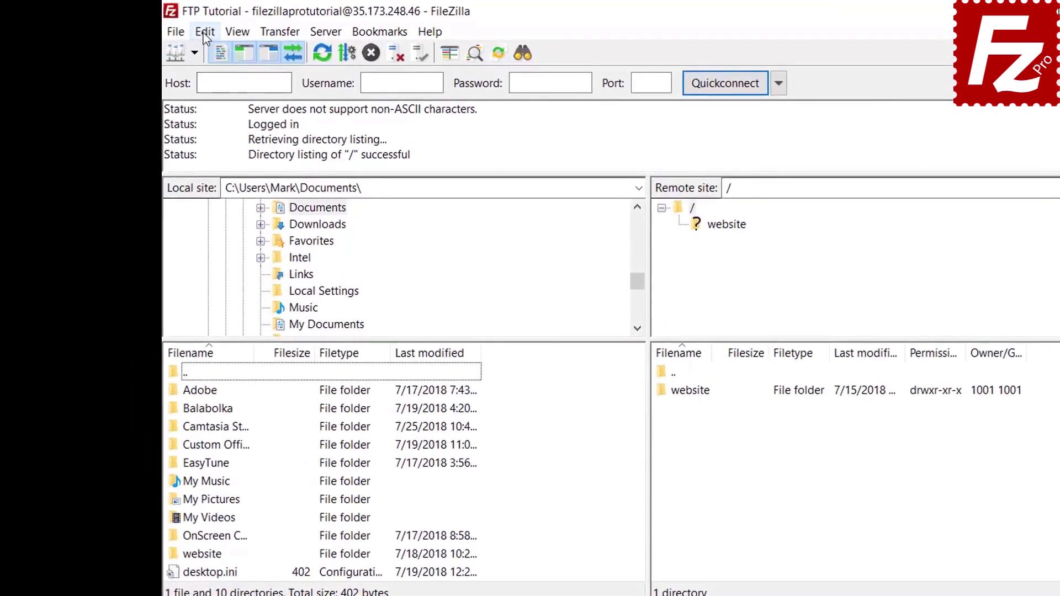
In Settings > Passwords, switch to saving passwords without a master password and apply.
left_click(168, 26)
left_click(211, 92)
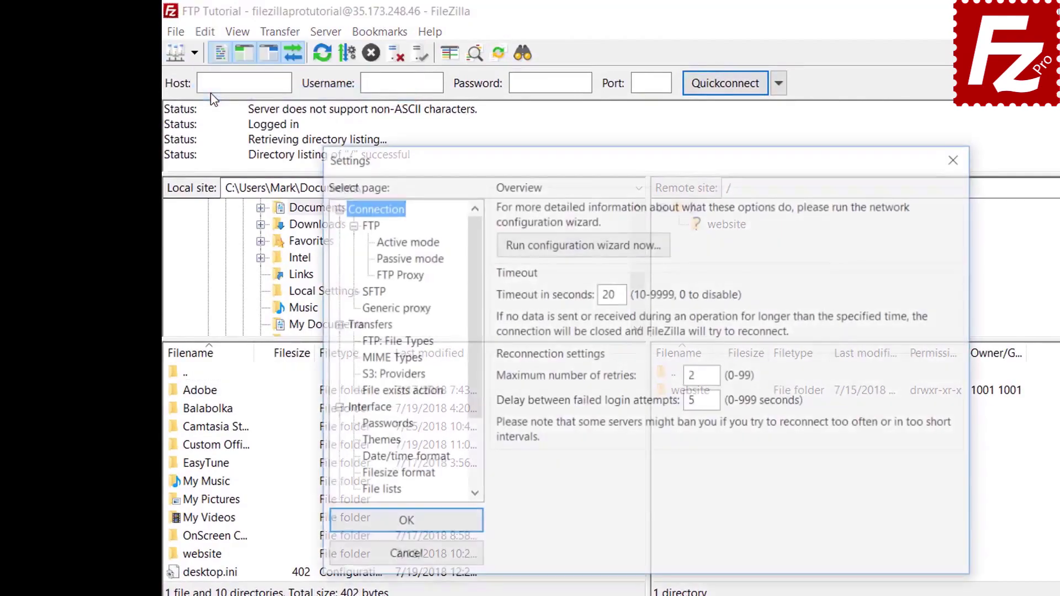
left_click(385, 424)
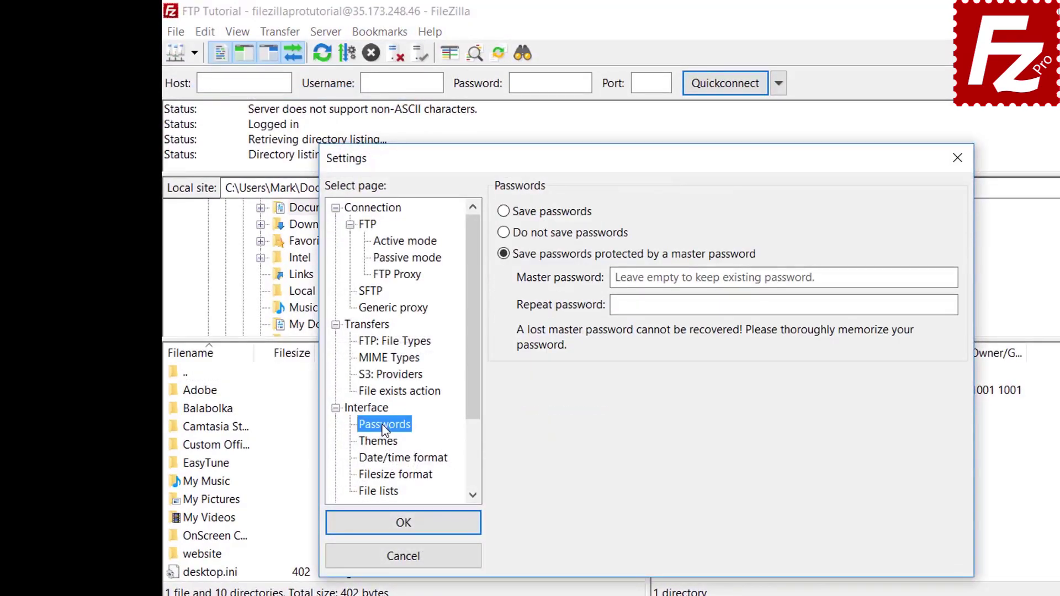
left_click(505, 213)
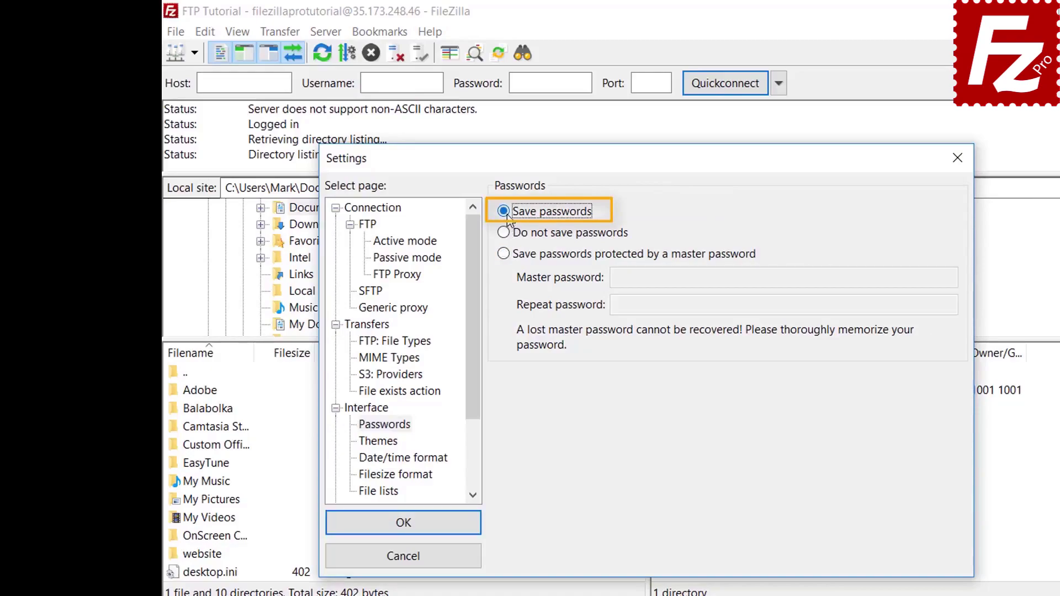
left_click(415, 531)
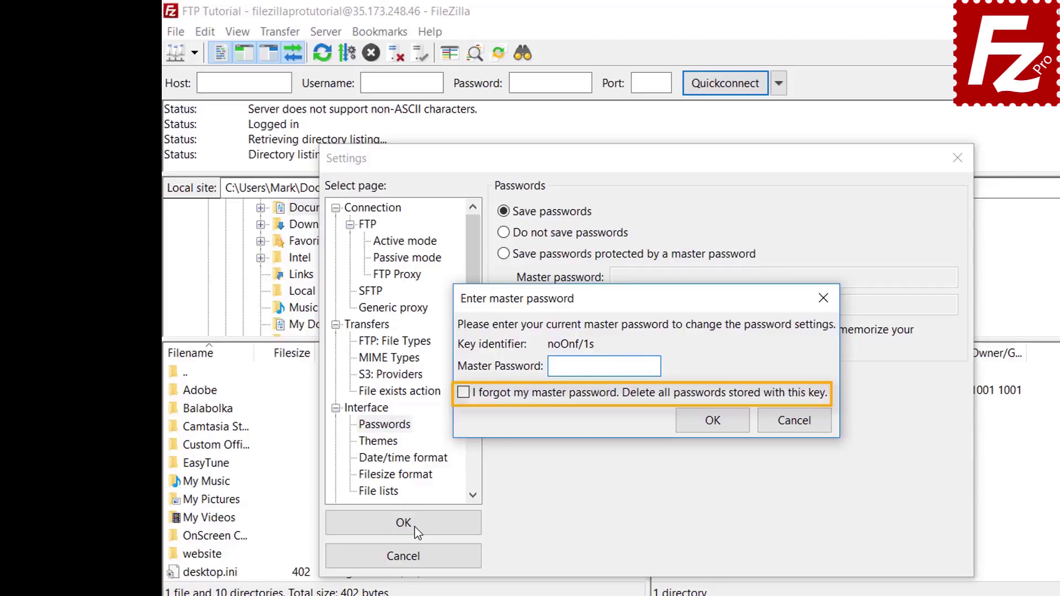
Cancel the master password prompt and open Clear private data with Quickconnect history and Reconnect information ticked.
left_click(796, 424)
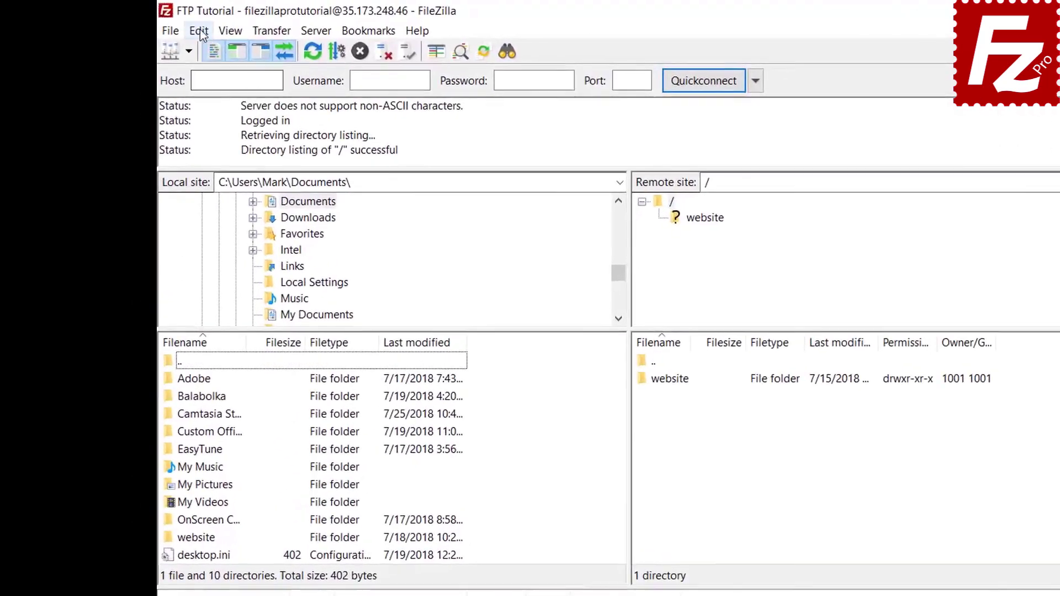
left_click(181, 28)
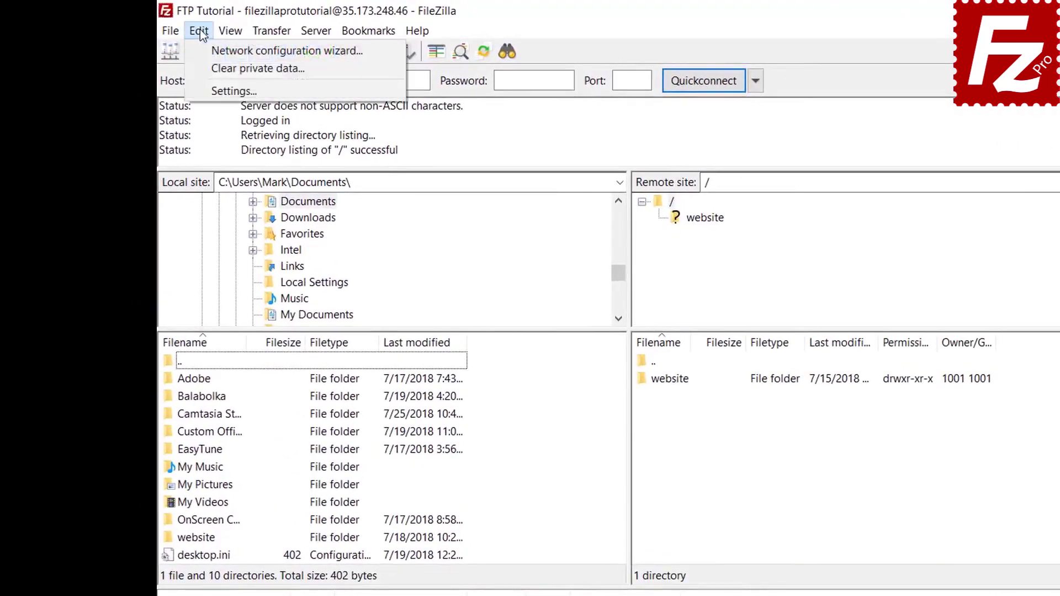
left_click(205, 68)
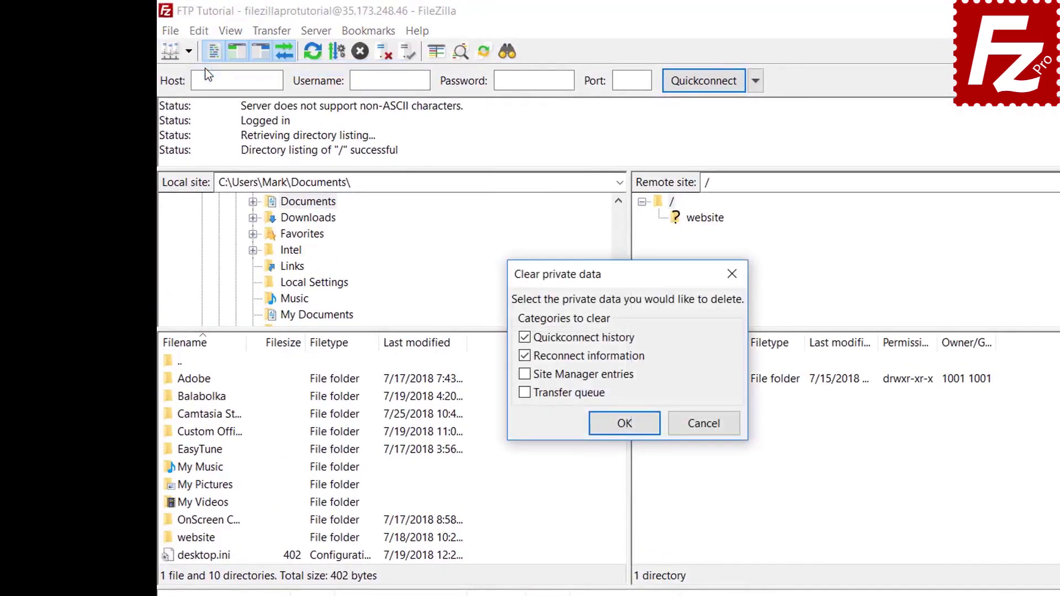
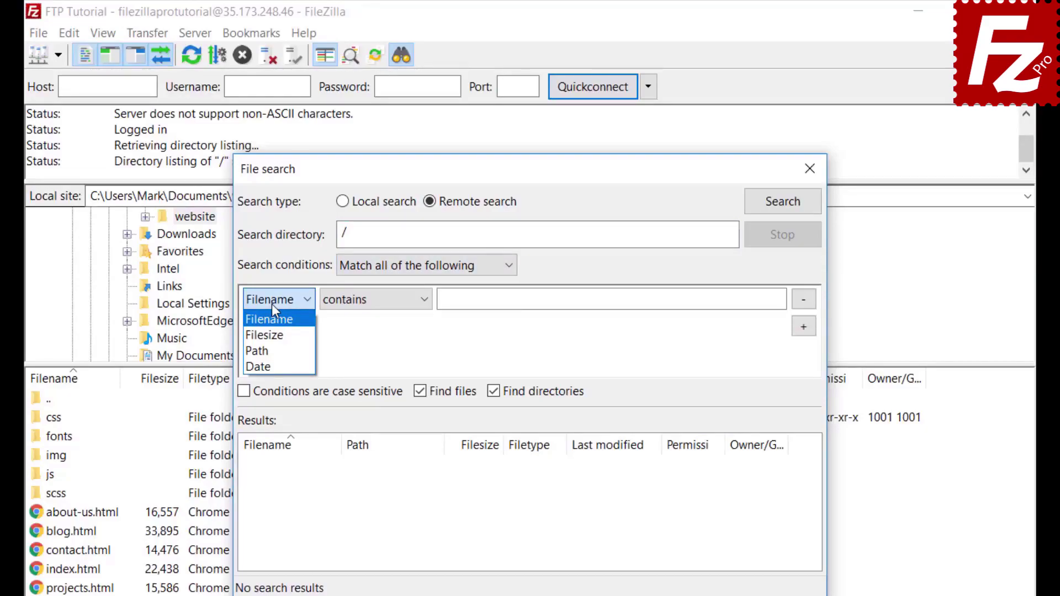
Set the first remote search condition to filename contains .jpg.
left_click(272, 304)
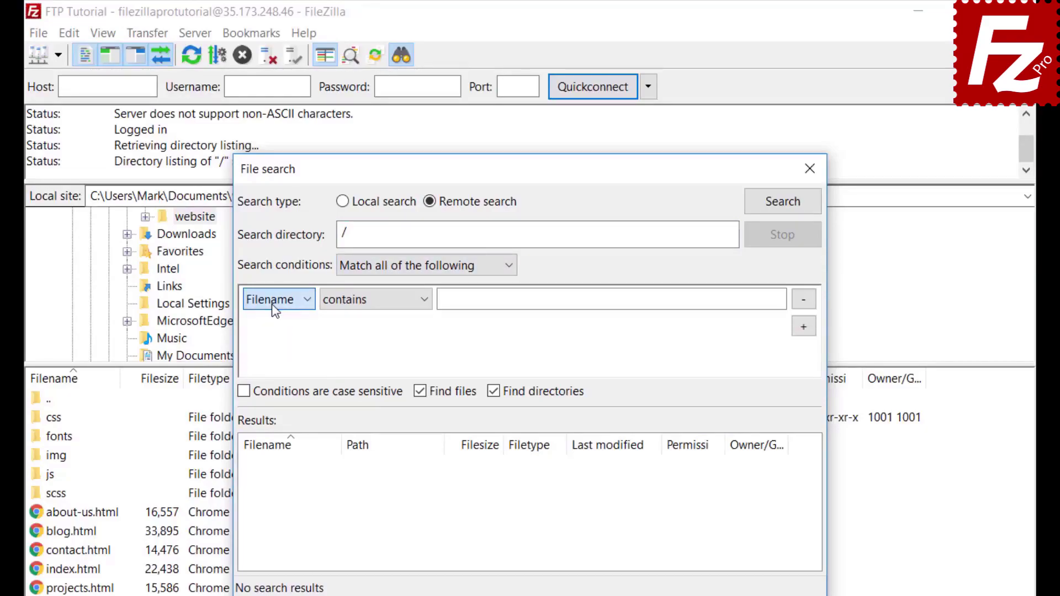
left_click(376, 311)
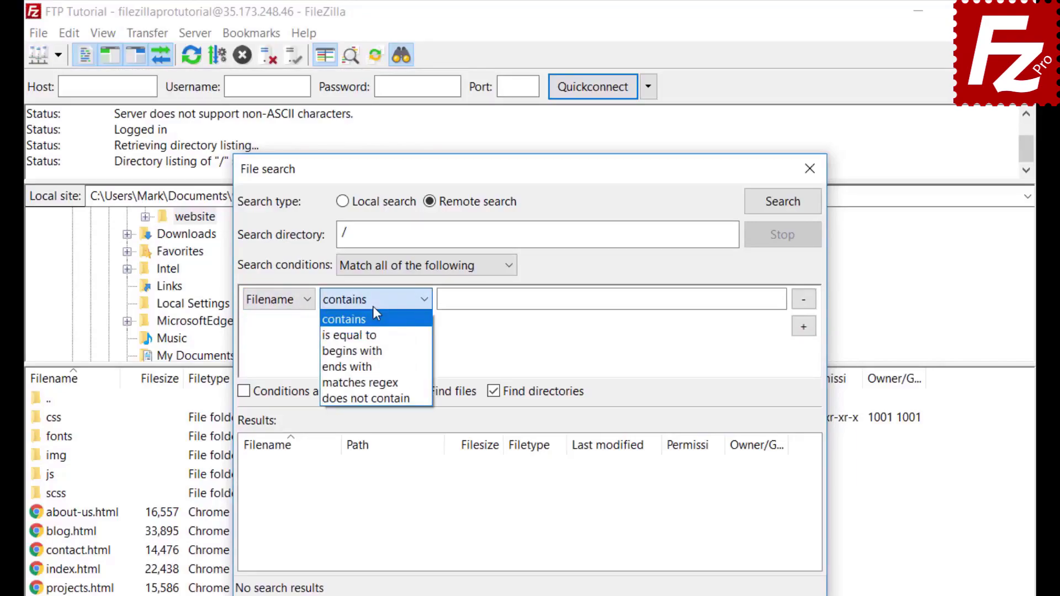
left_click(373, 307)
left_click(292, 301)
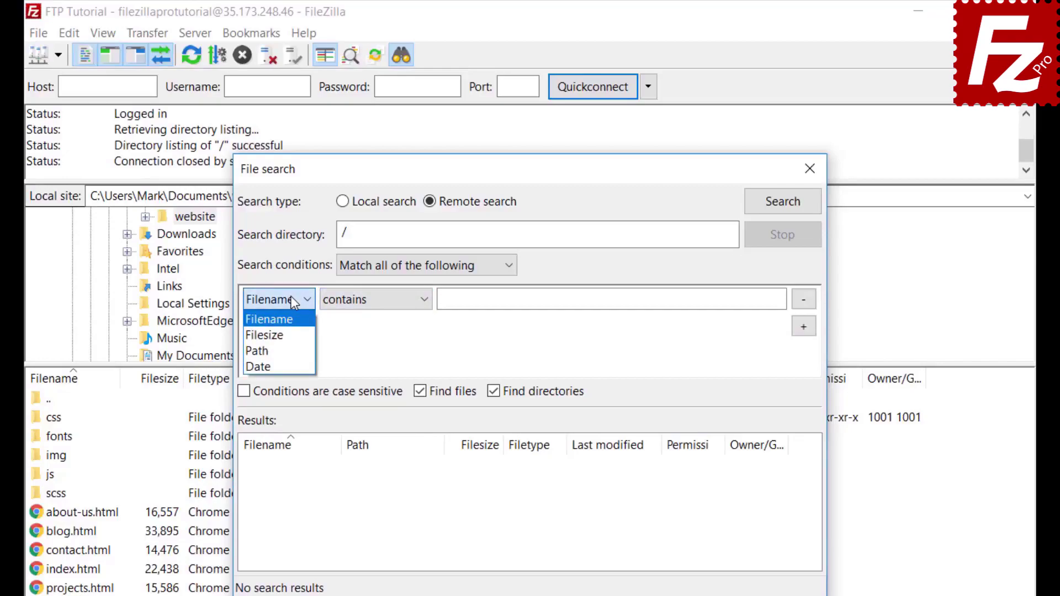
left_click(293, 323)
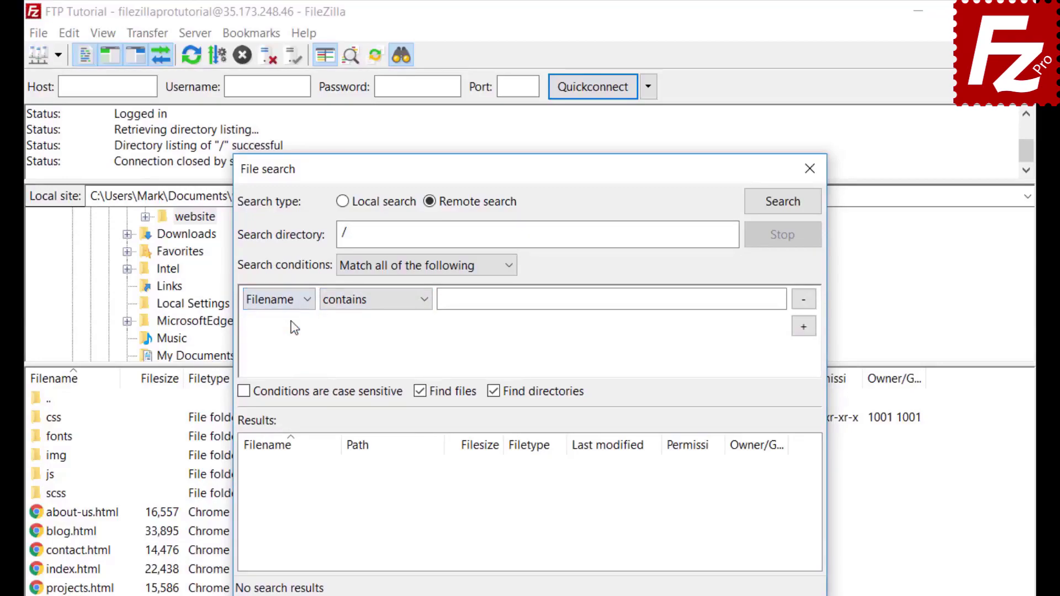
left_click(371, 301)
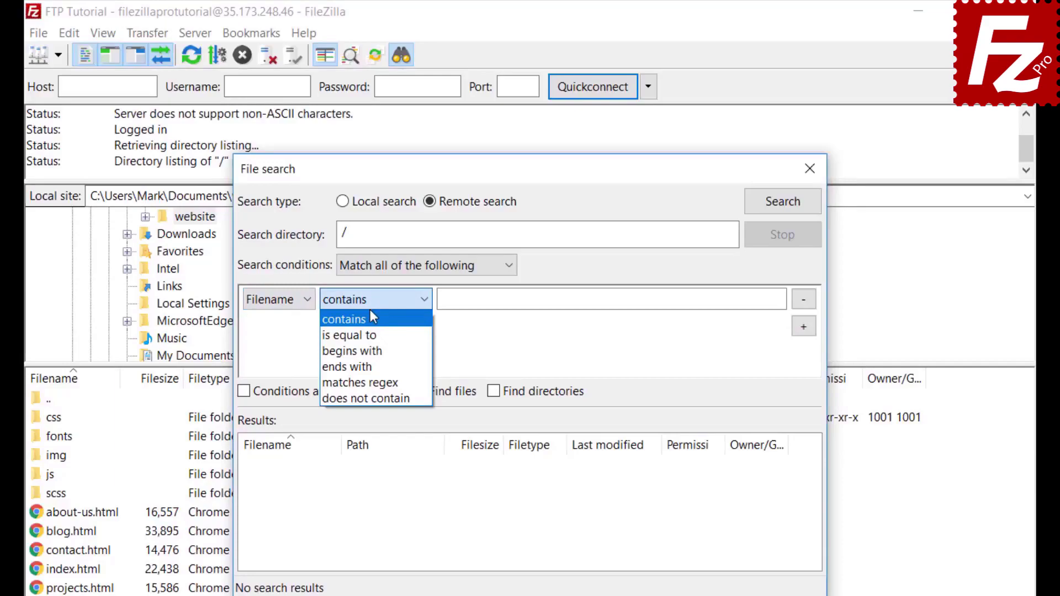
left_click(371, 318)
left_click(483, 301)
type(".jpg")
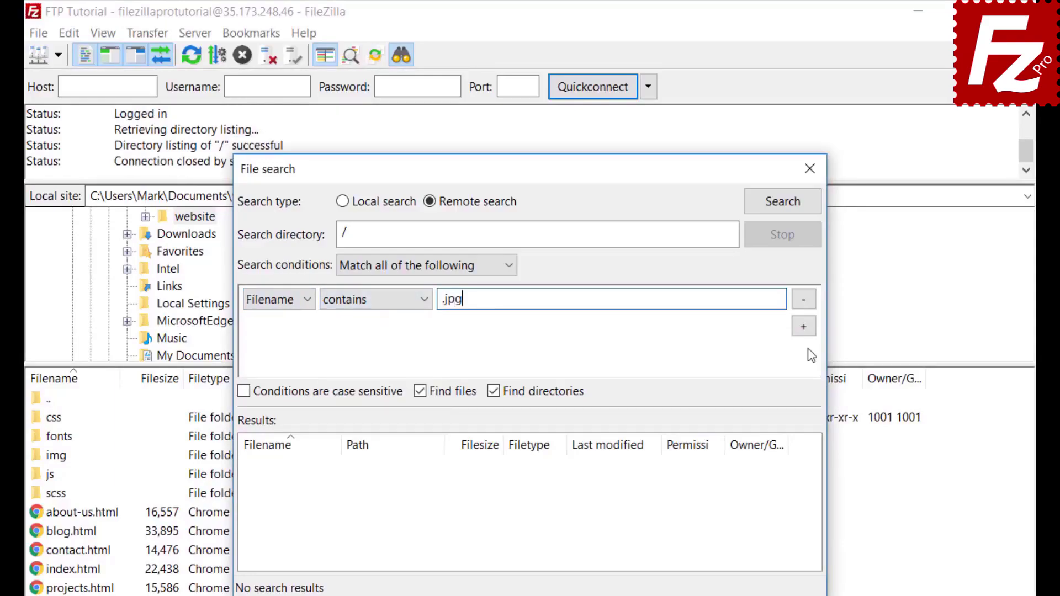
Add a second condition, filesize greater than 500000 bytes, and exclude directories.
left_click(804, 328)
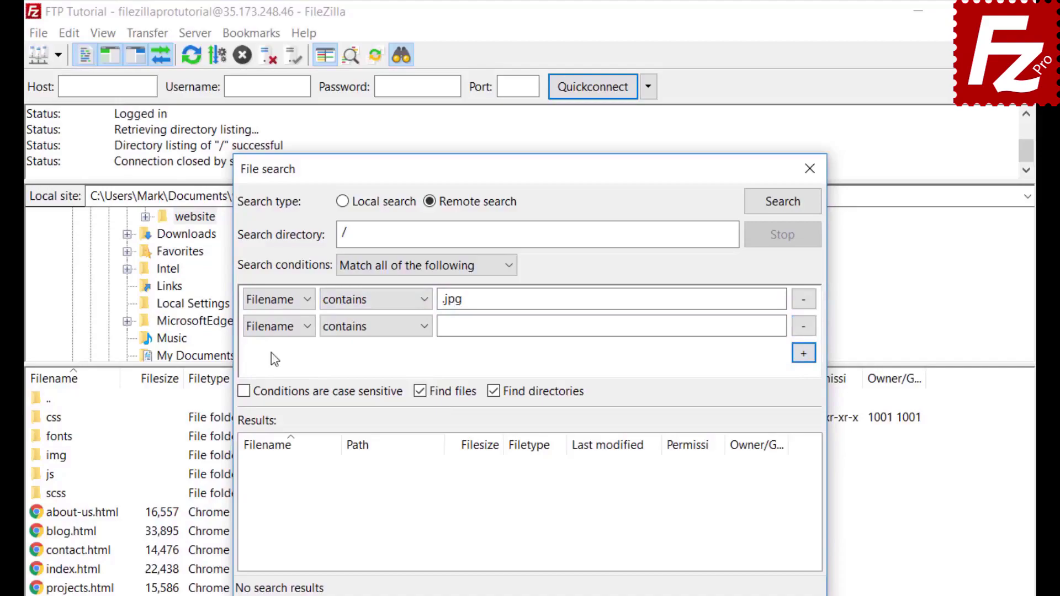
left_click(281, 327)
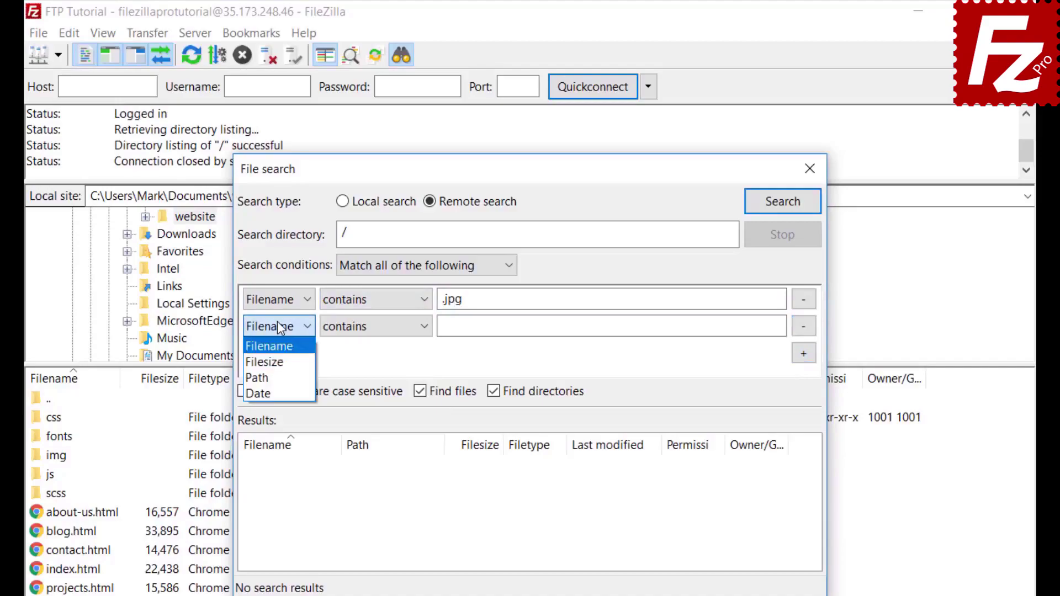
left_click(276, 362)
left_click(357, 330)
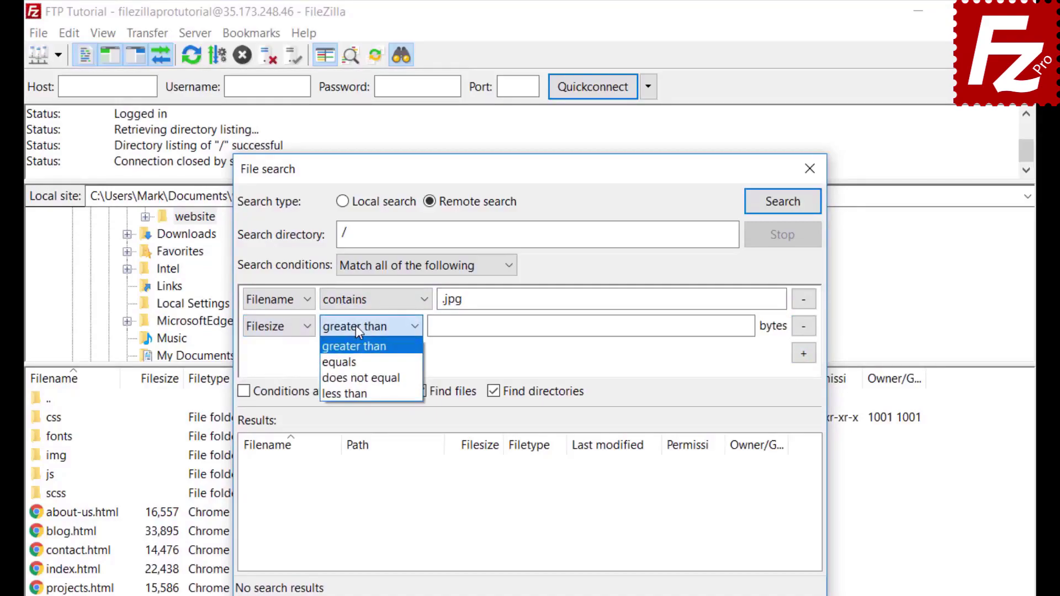
left_click(355, 326)
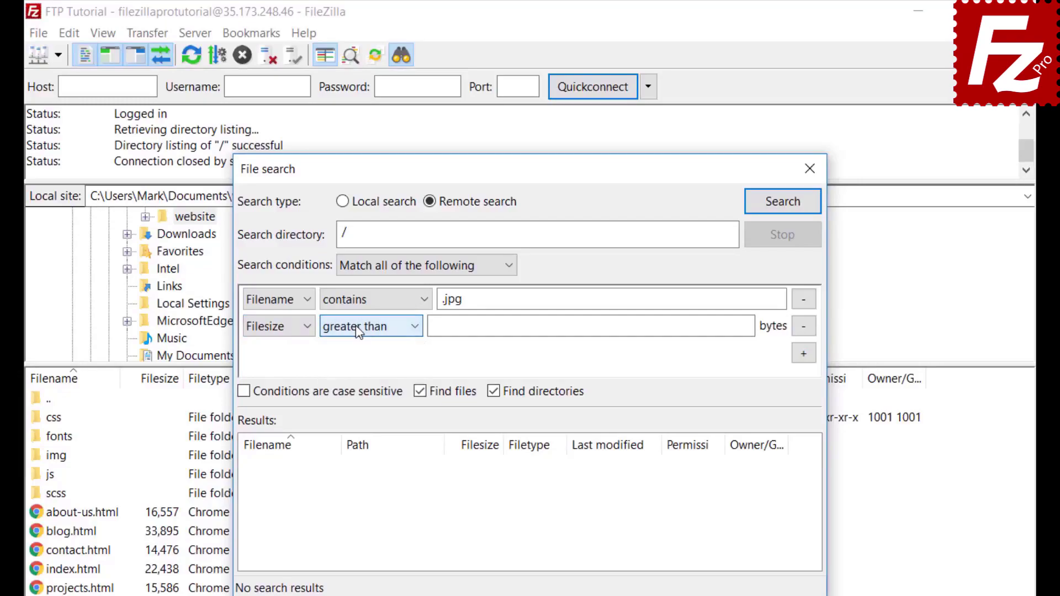
left_click(440, 326)
type("500000")
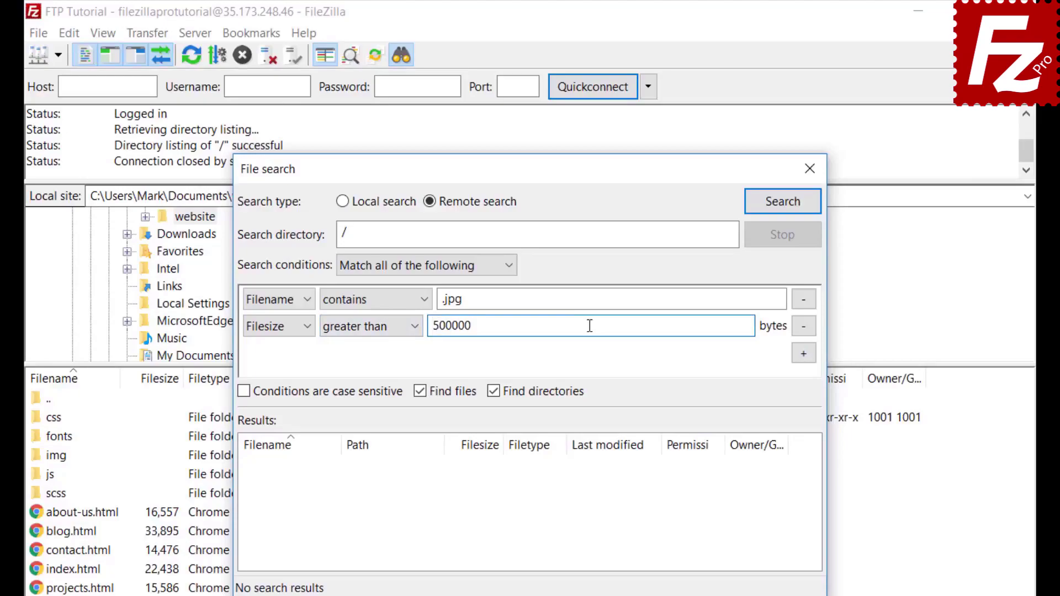
left_click(495, 406)
left_click(495, 392)
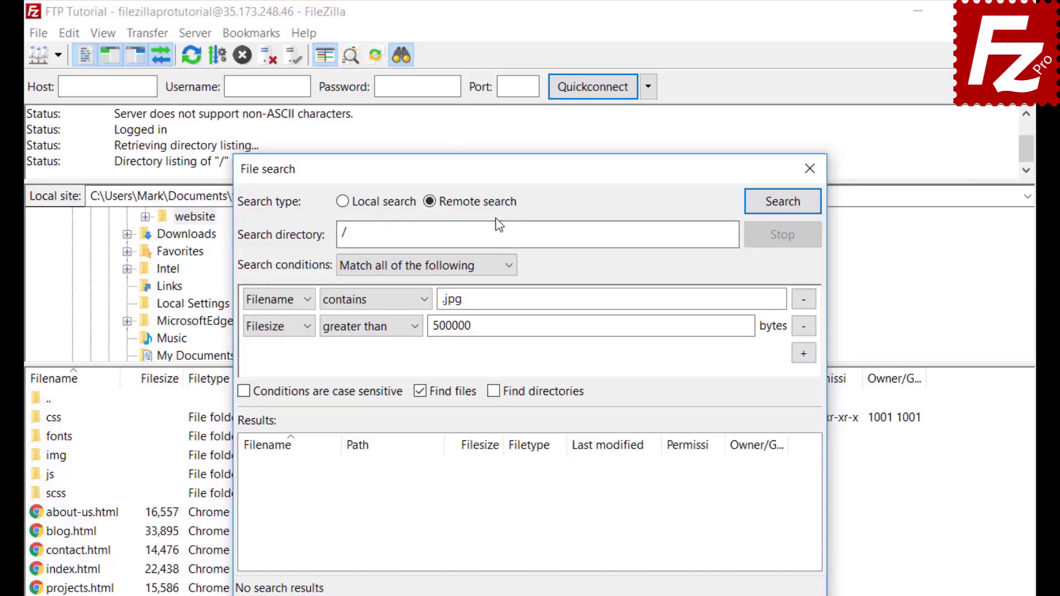
left_click_drag(501, 169, 695, 164)
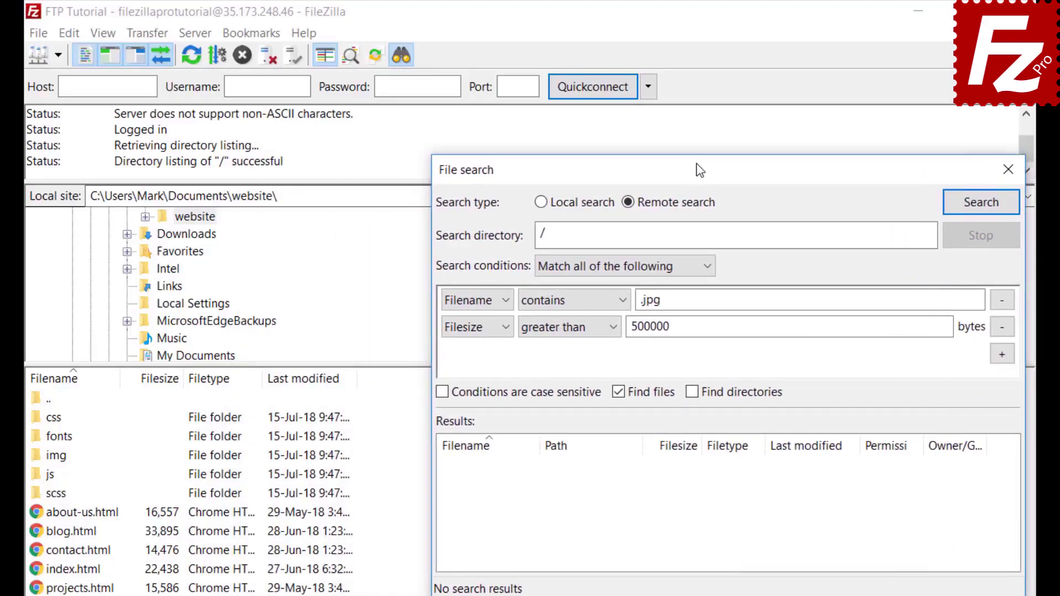
Run the search and queue the found feature-bg.jpg for download only, without transferring.
left_click(980, 204)
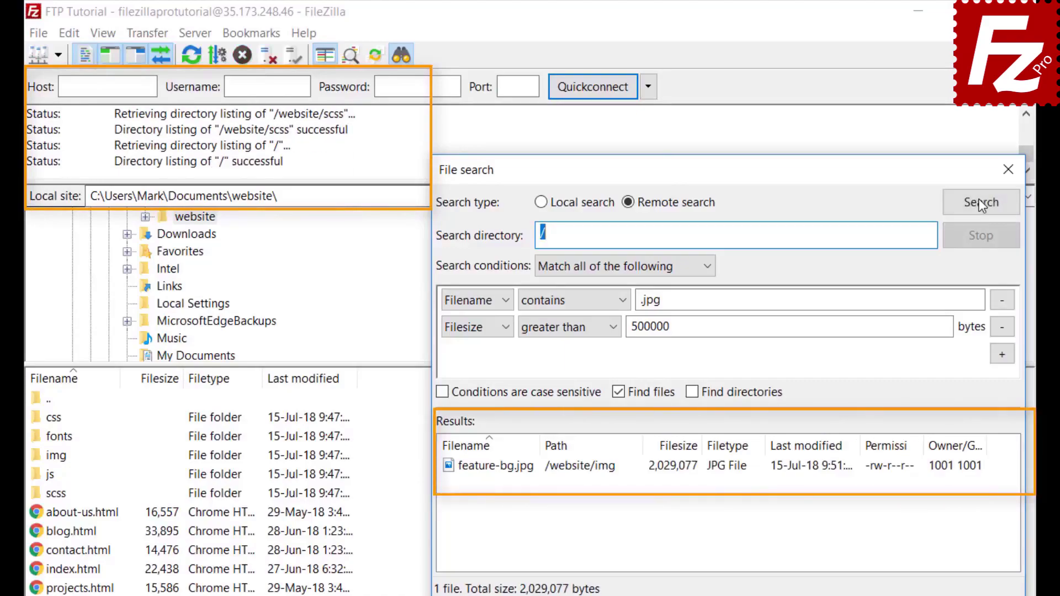
left_click(529, 473)
right_click(530, 476)
left_click(541, 483)
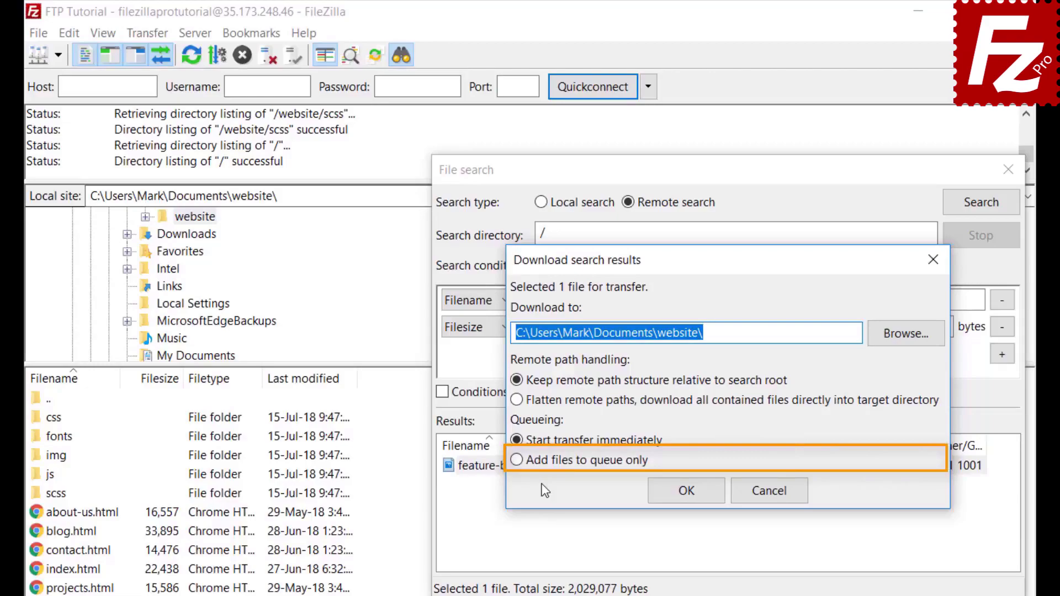
left_click(516, 461)
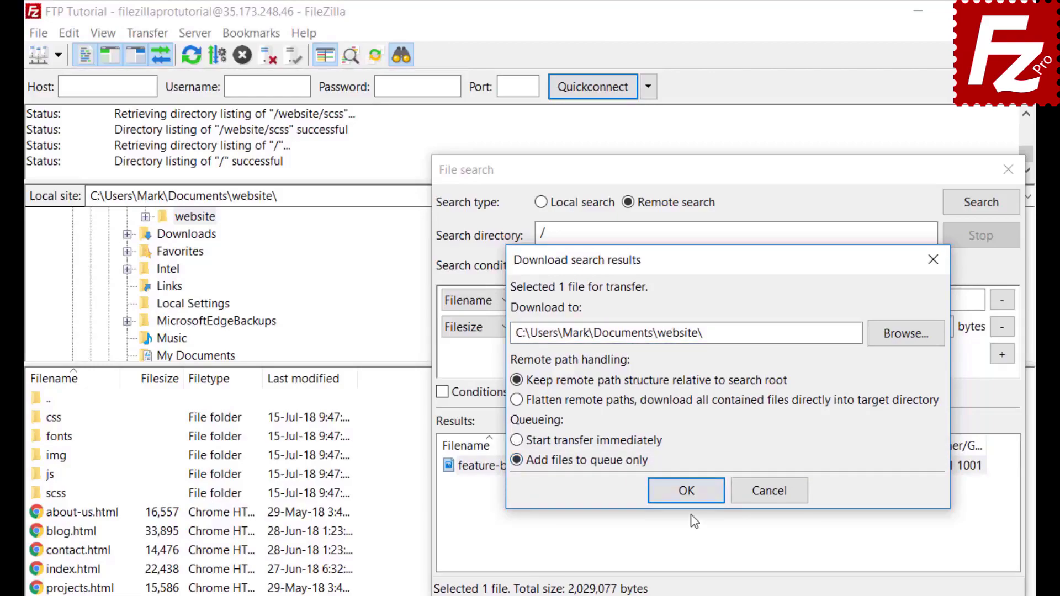
left_click(689, 492)
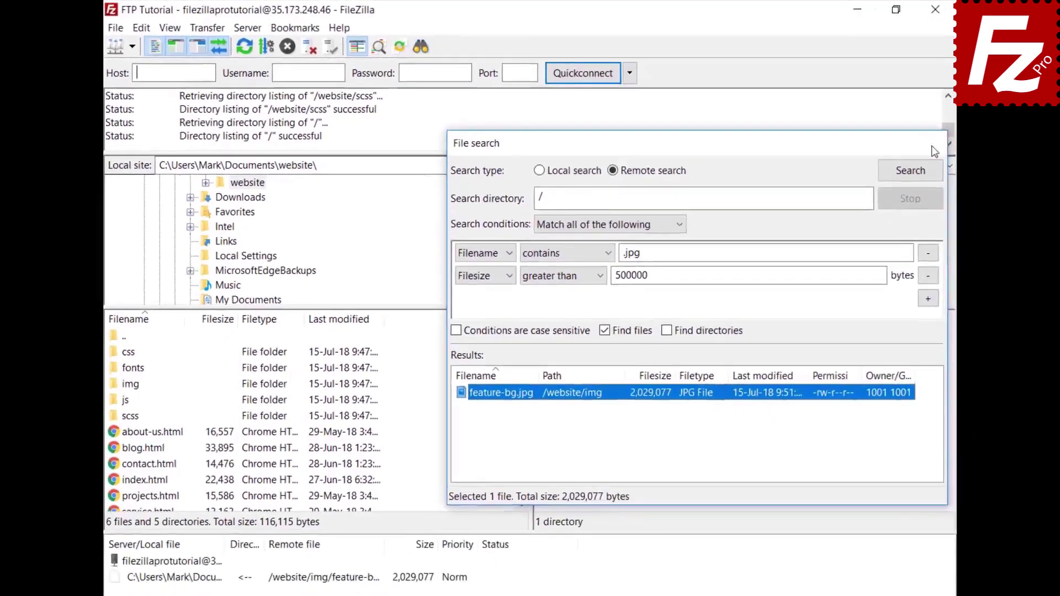
Close the search, browse the remote pane into /website/css, and open its quick filter.
left_click(1008, 170)
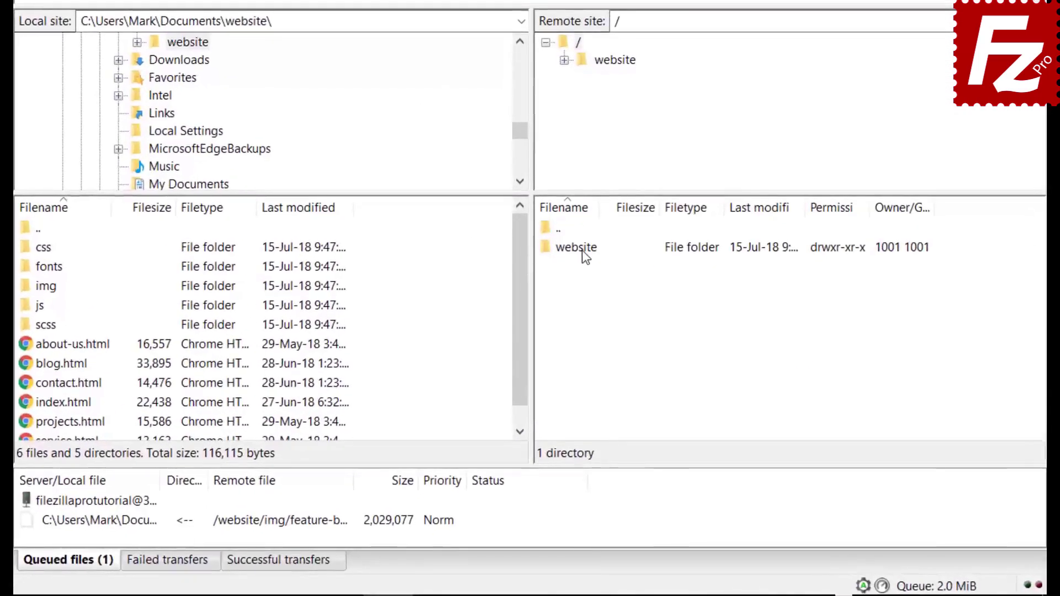
double_click(575, 329)
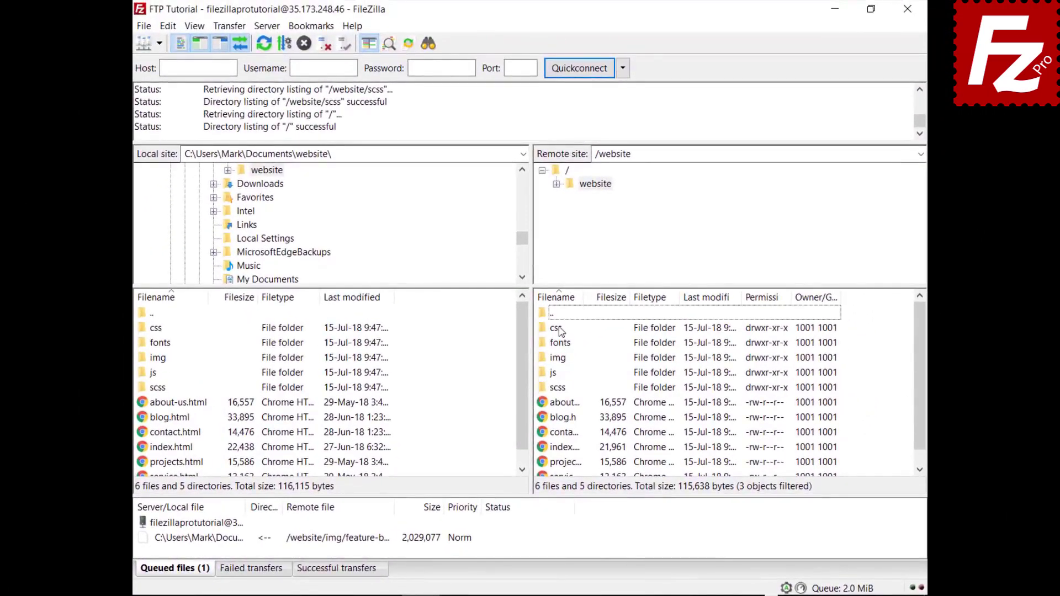
double_click(561, 329)
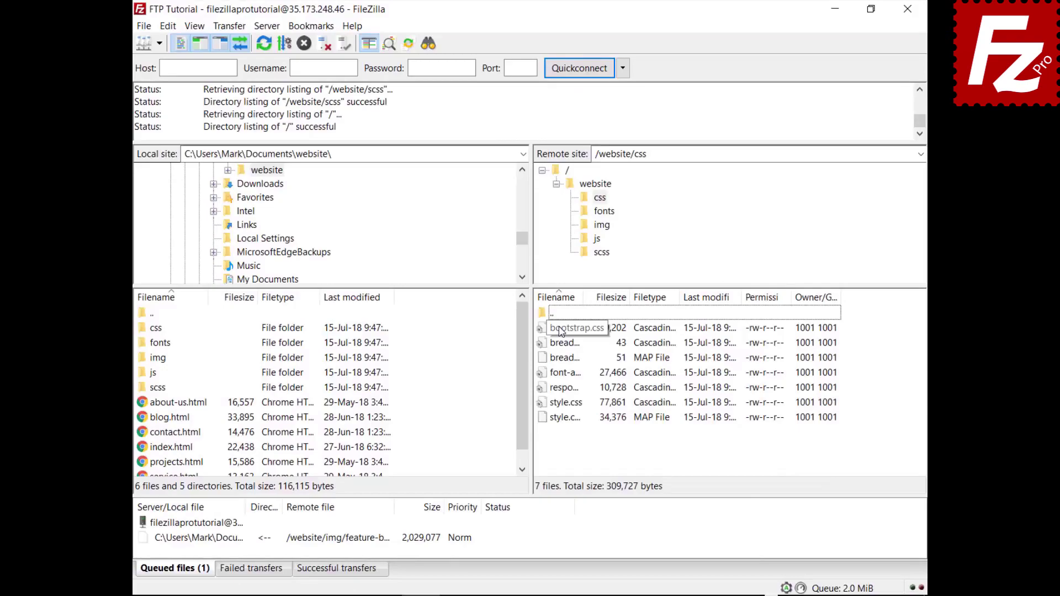
left_click(561, 330)
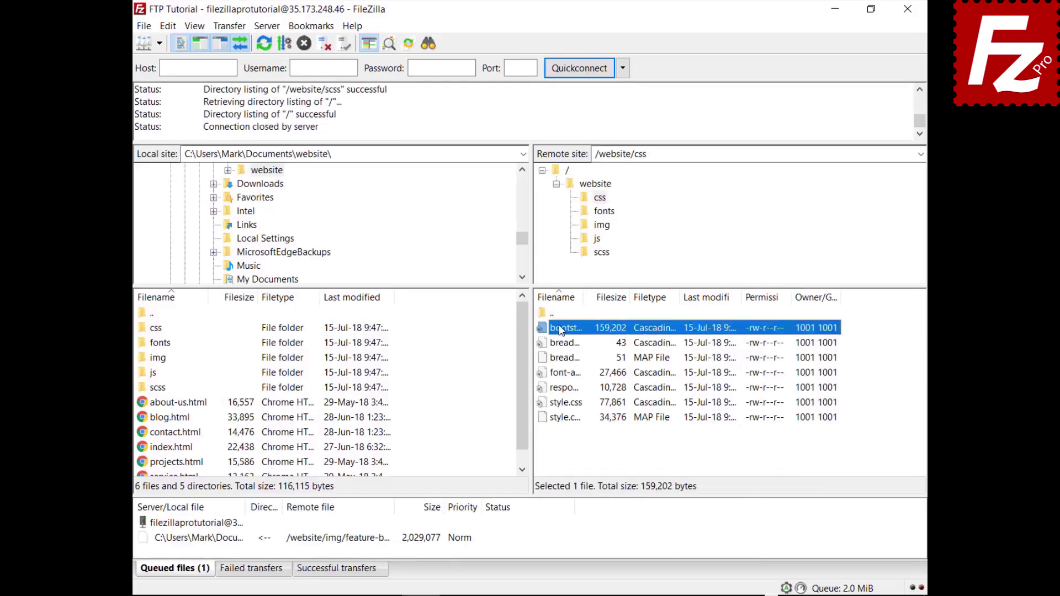
key("Down")
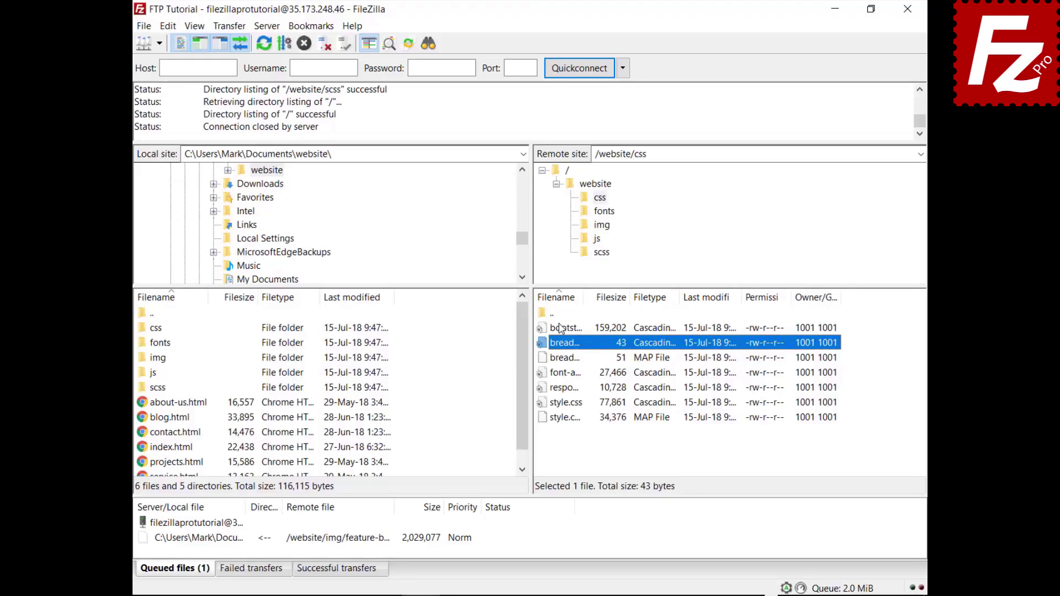
key("ctrl+f")
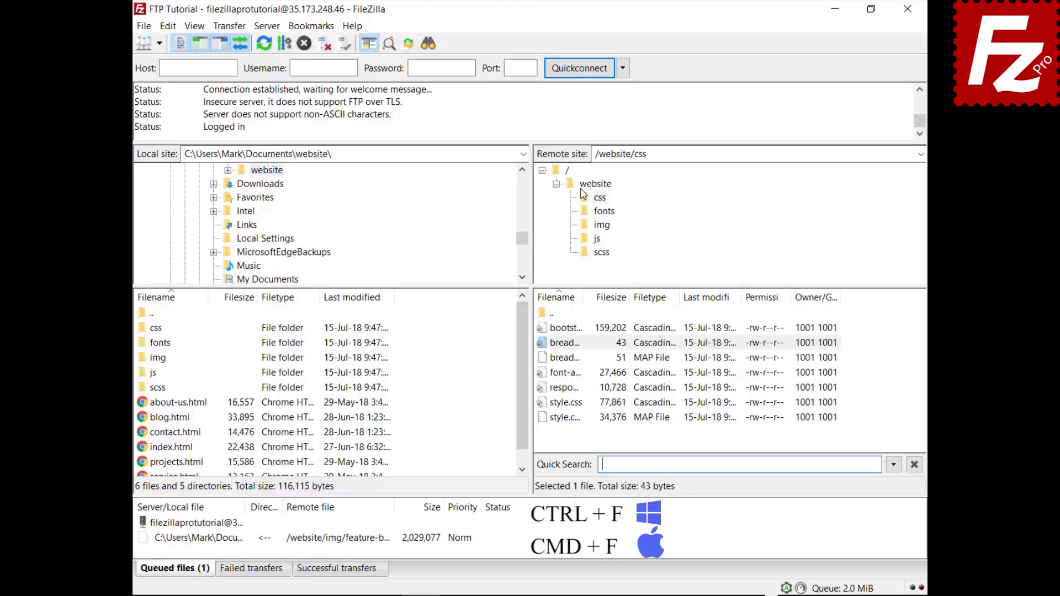
Filter the css listing by 'style' with Invert Filter on, then relaunch FileZilla.
type("style")
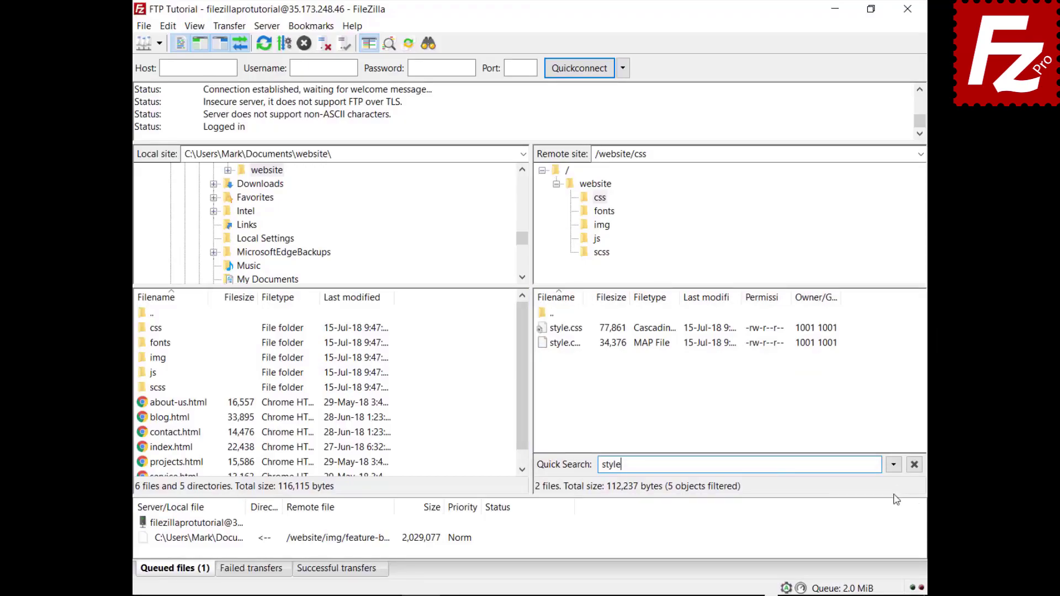
left_click(894, 467)
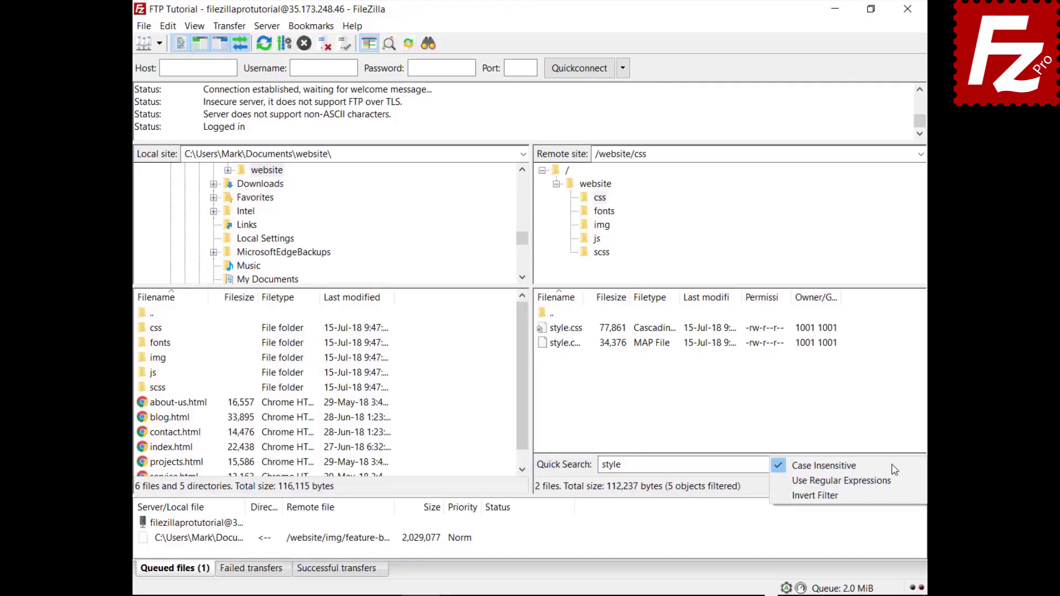
left_click(890, 497)
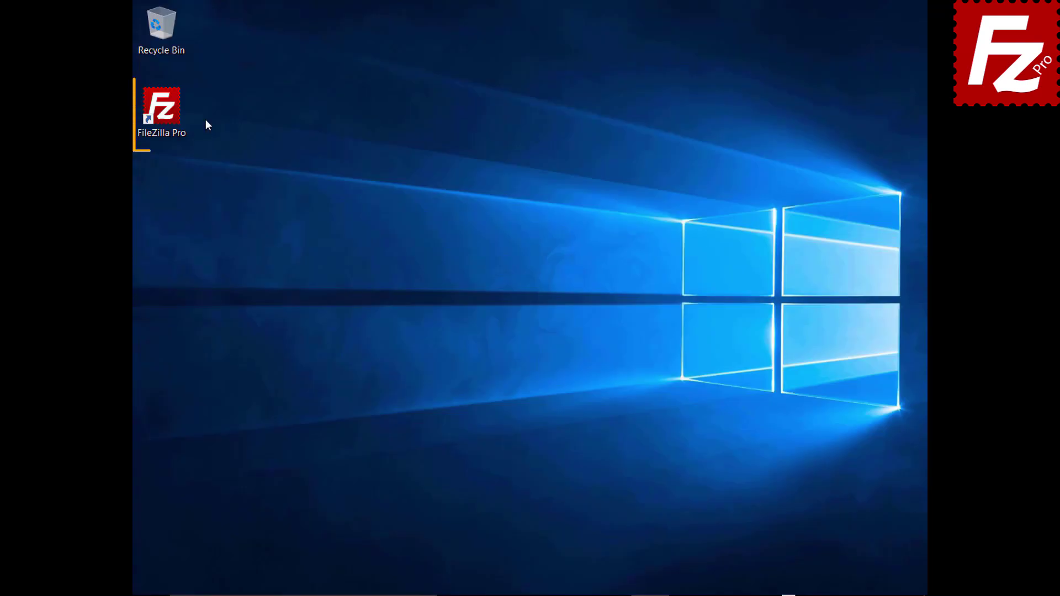
double_click(168, 114)
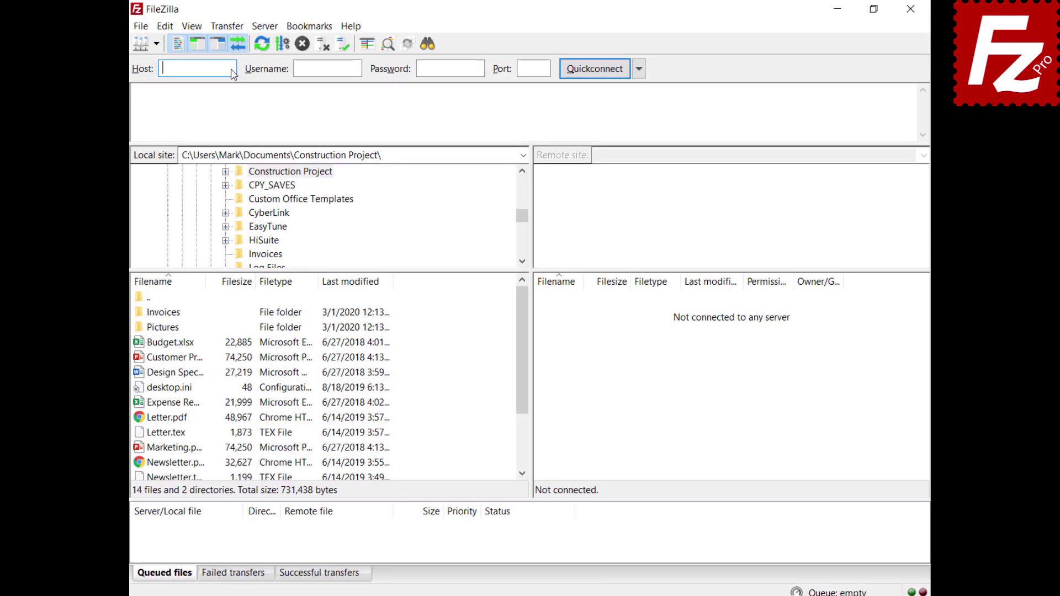
Quickconnect to the server with the pasted host, username and password.
type("40.121.111.78")
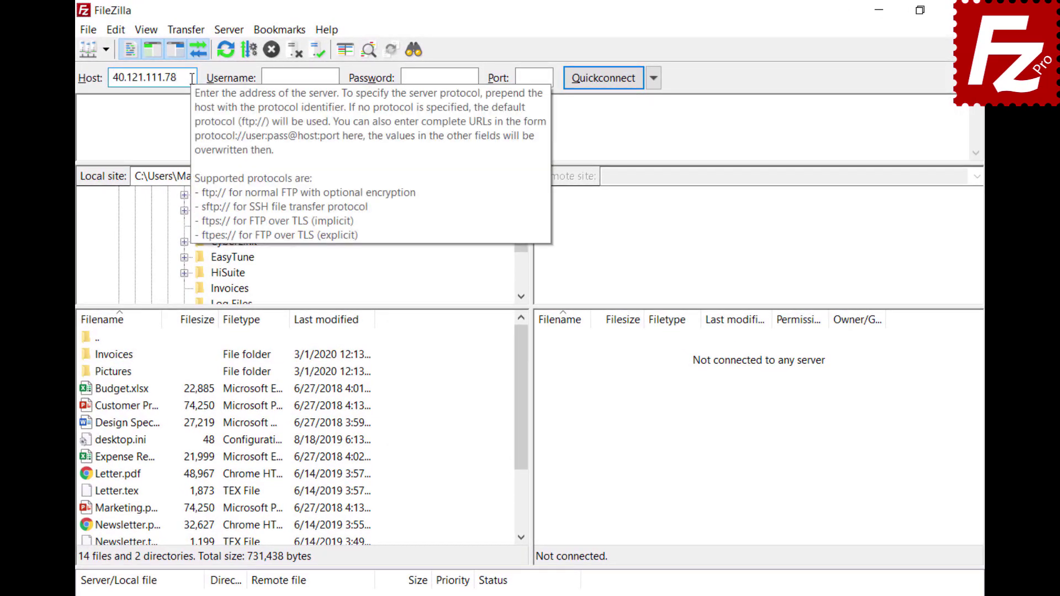
left_click(300, 77)
key("ctrl+v")
left_click(471, 77)
key("ctrl+v")
left_click(601, 78)
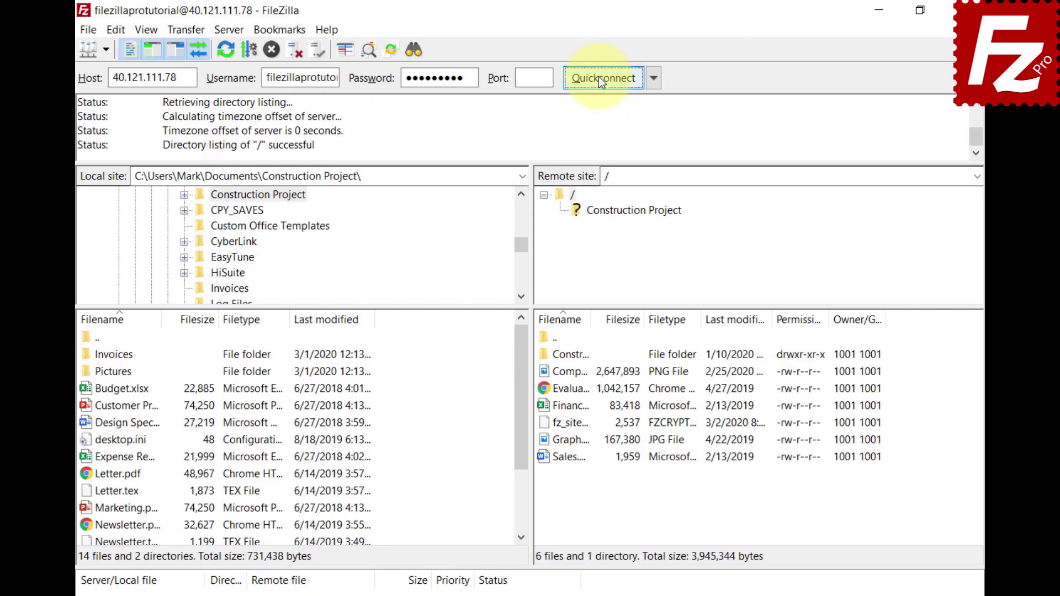
Start a comparative file search against the local Construction Project folder.
left_click(411, 52)
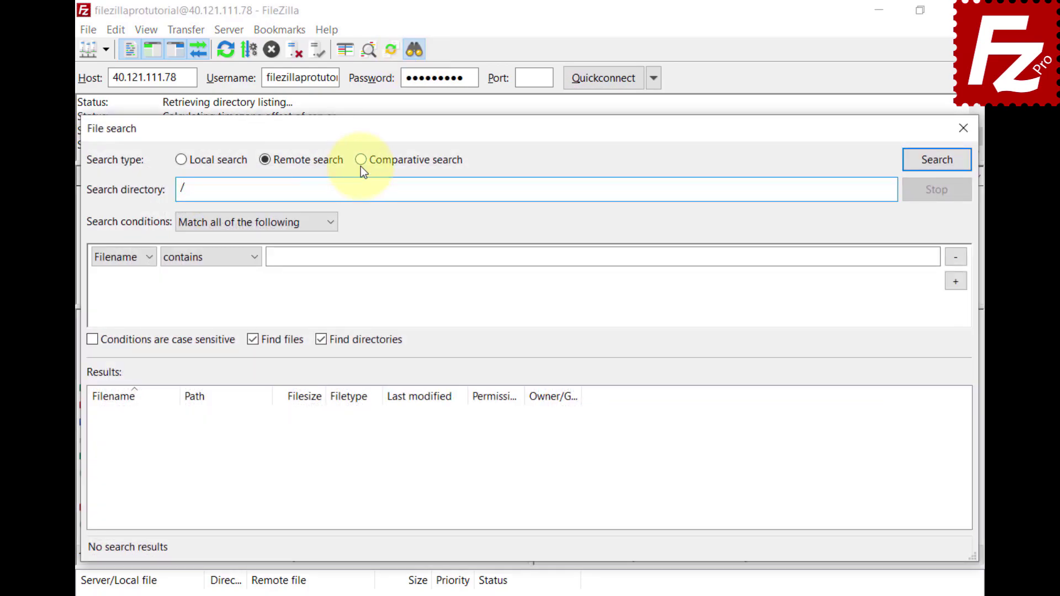
left_click(361, 161)
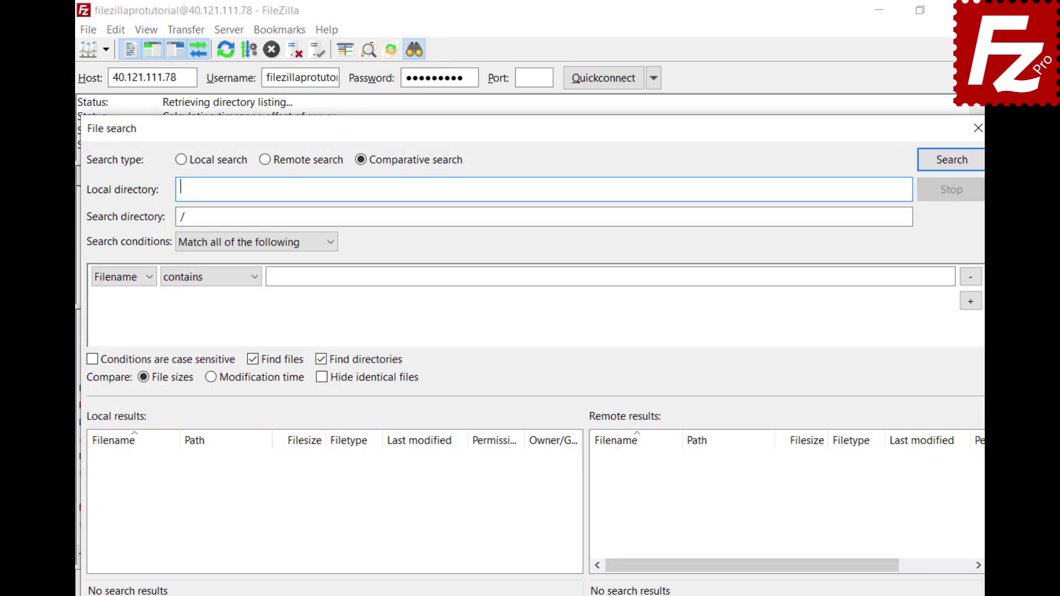
type("C:\\Users\\Mark\\Documents\\Construction Project\\")
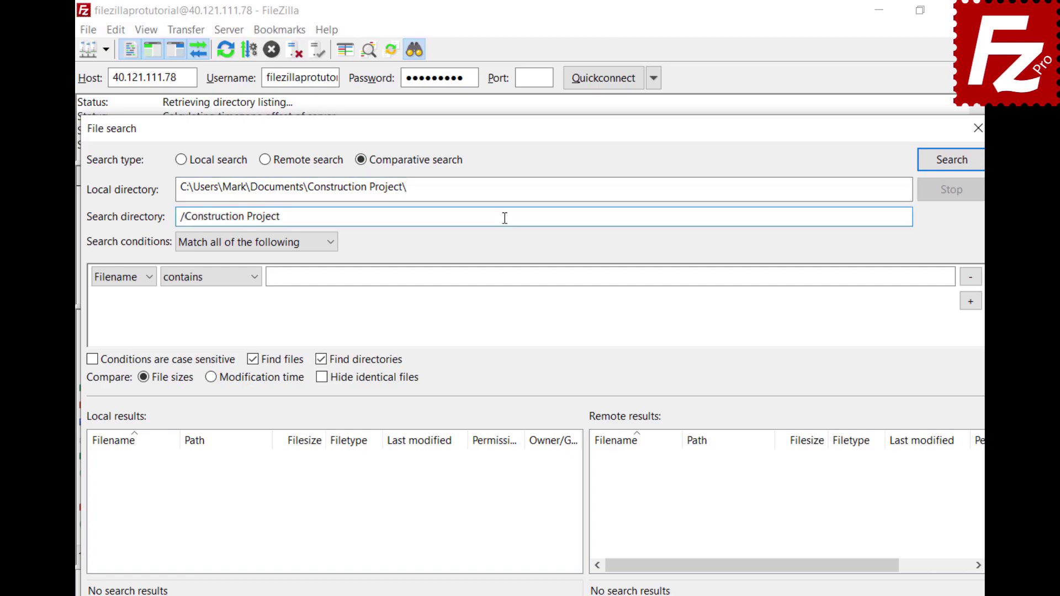
Require all conditions and set the condition to filename begins with DSC.
left_click(330, 248)
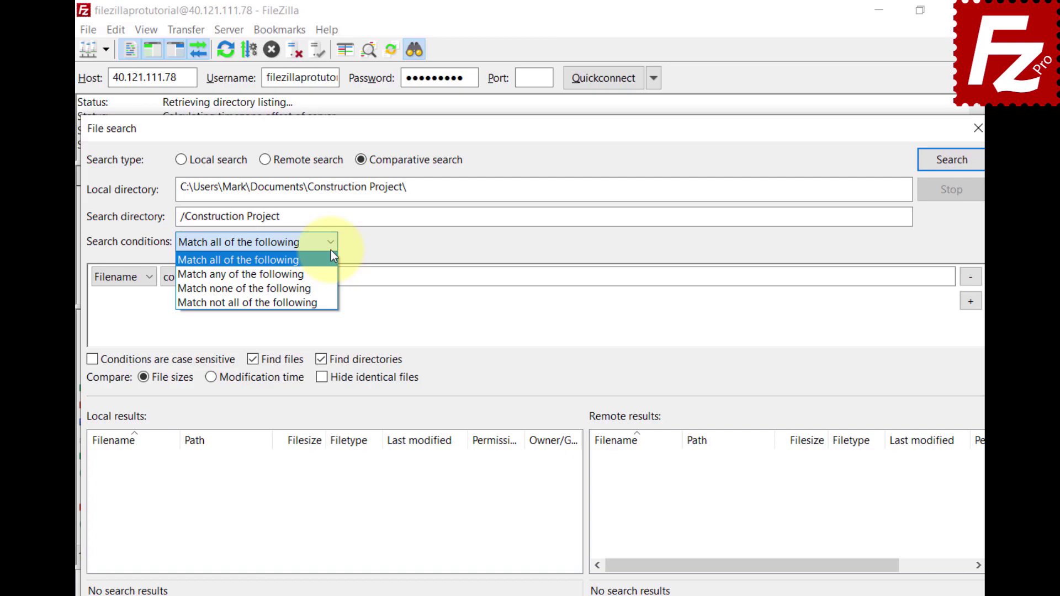
left_click(330, 251)
left_click(146, 279)
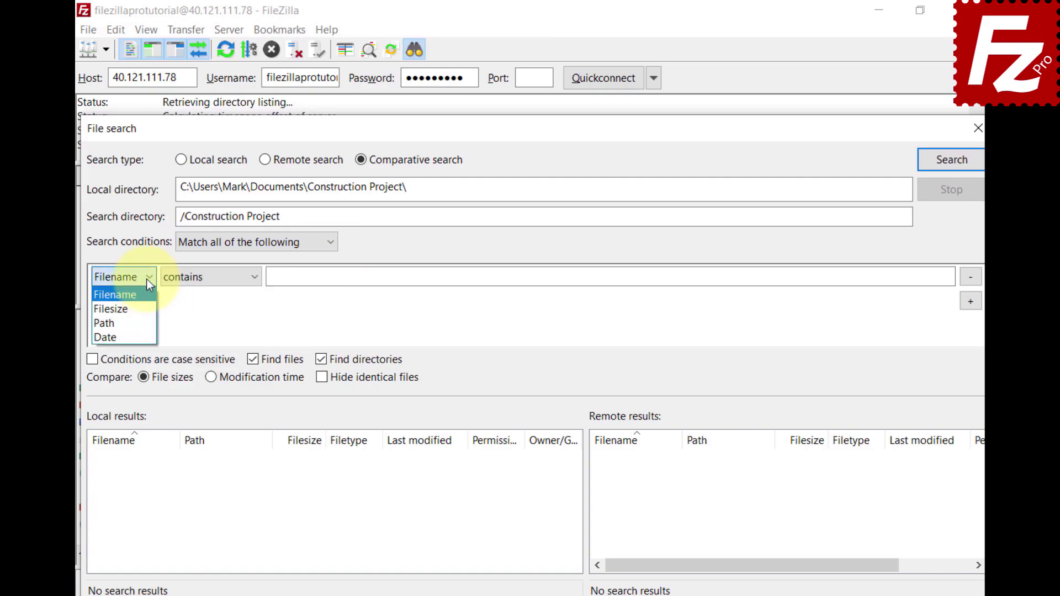
left_click(253, 277)
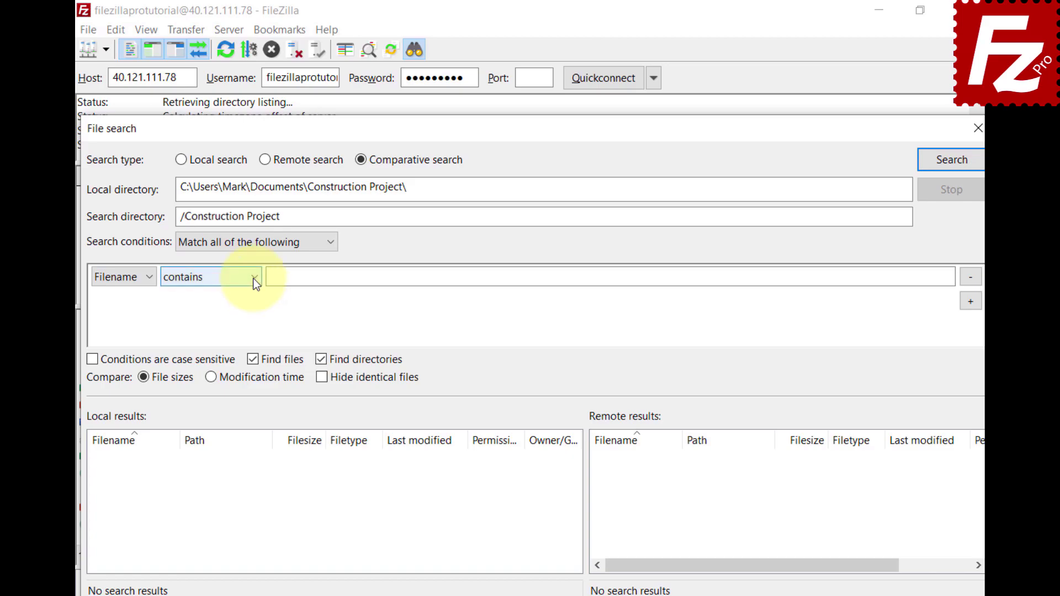
left_click(255, 281)
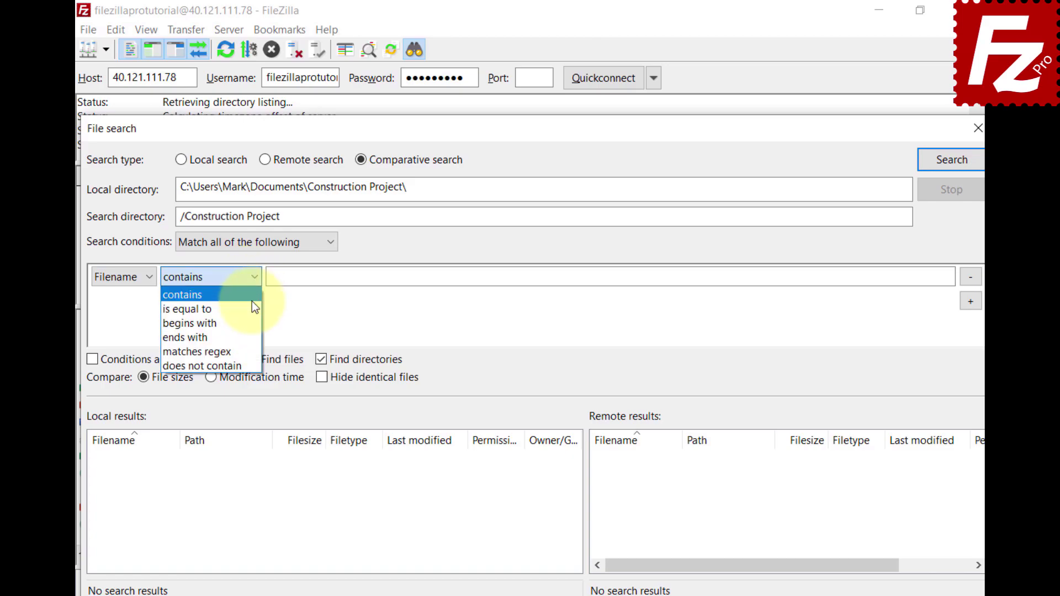
left_click(250, 323)
left_click(933, 276)
type("DSC")
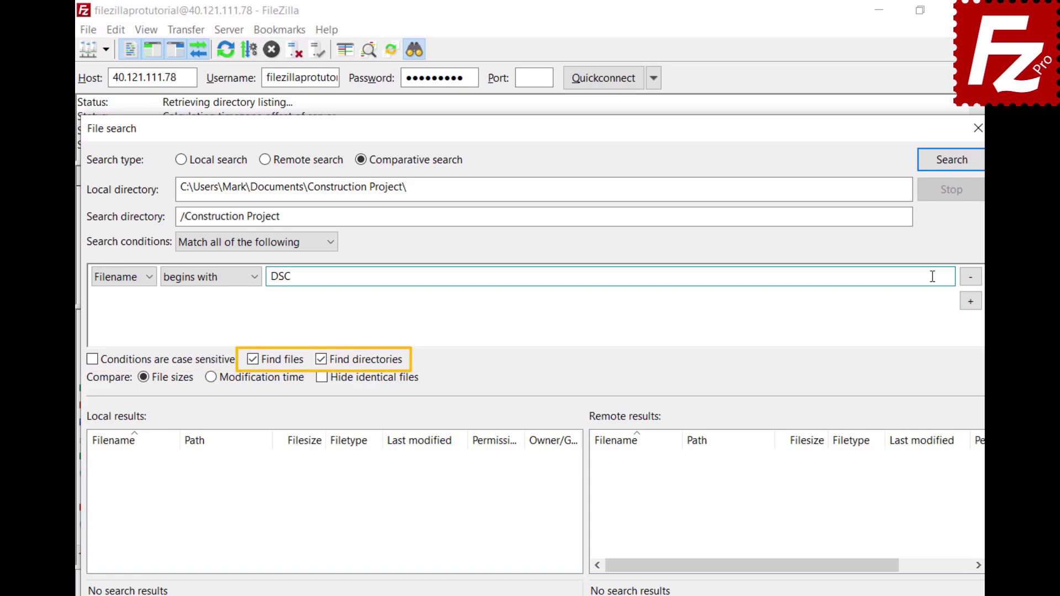
Run the DSC comparison, then remove the condition and compare all files.
left_click(950, 167)
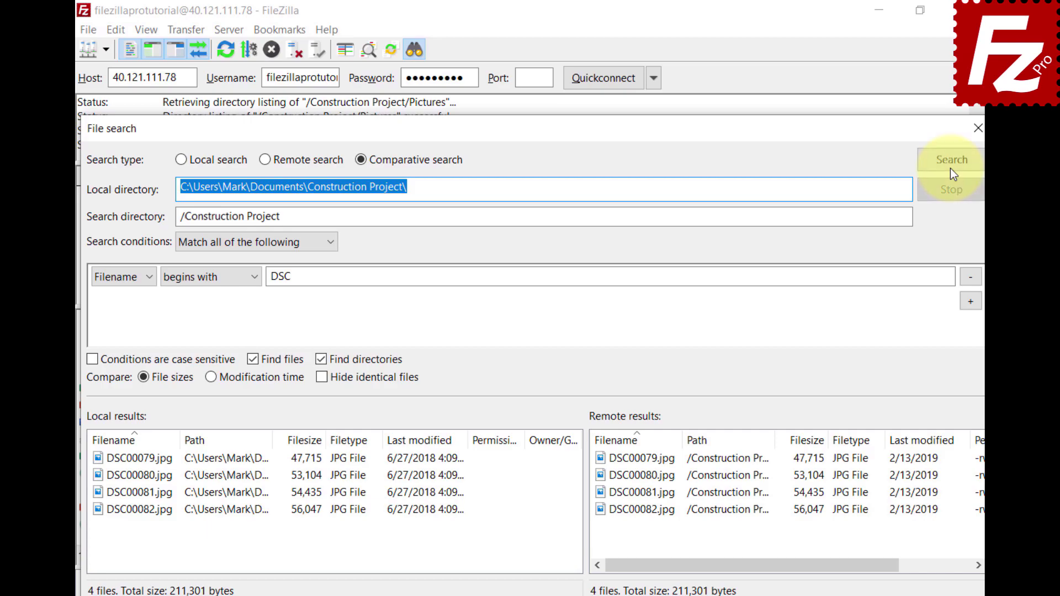
left_click(966, 277)
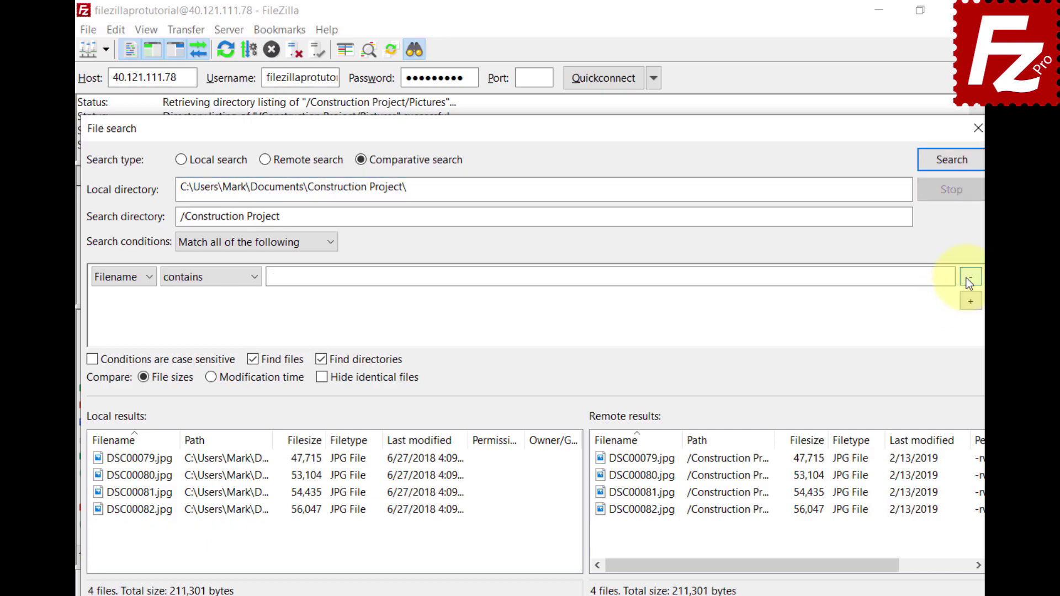
left_click(952, 171)
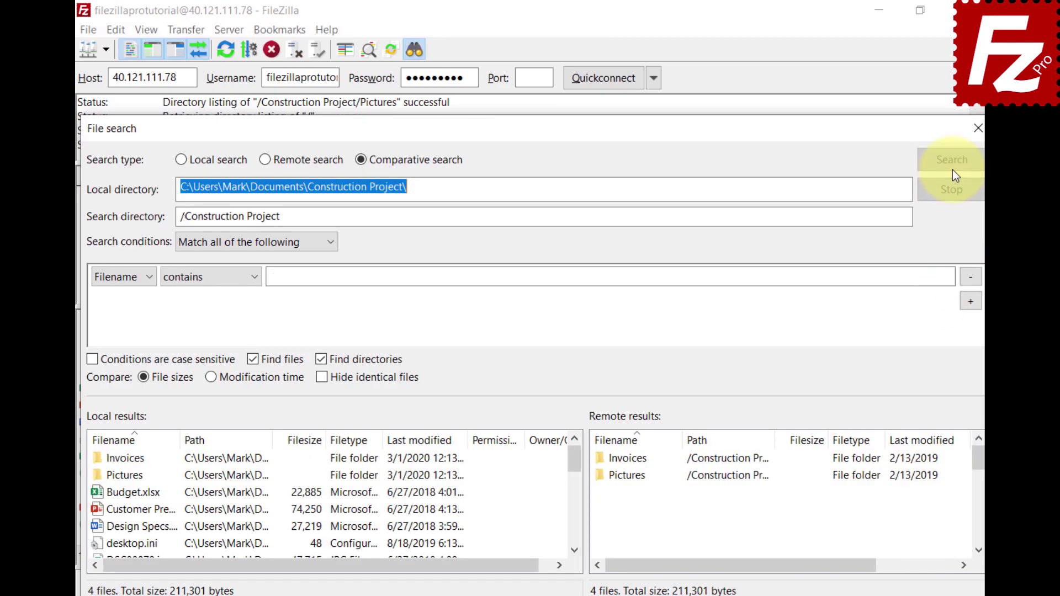
Try comparing by modification time, then file sizes, and toggle Hide identical files.
left_click(211, 383)
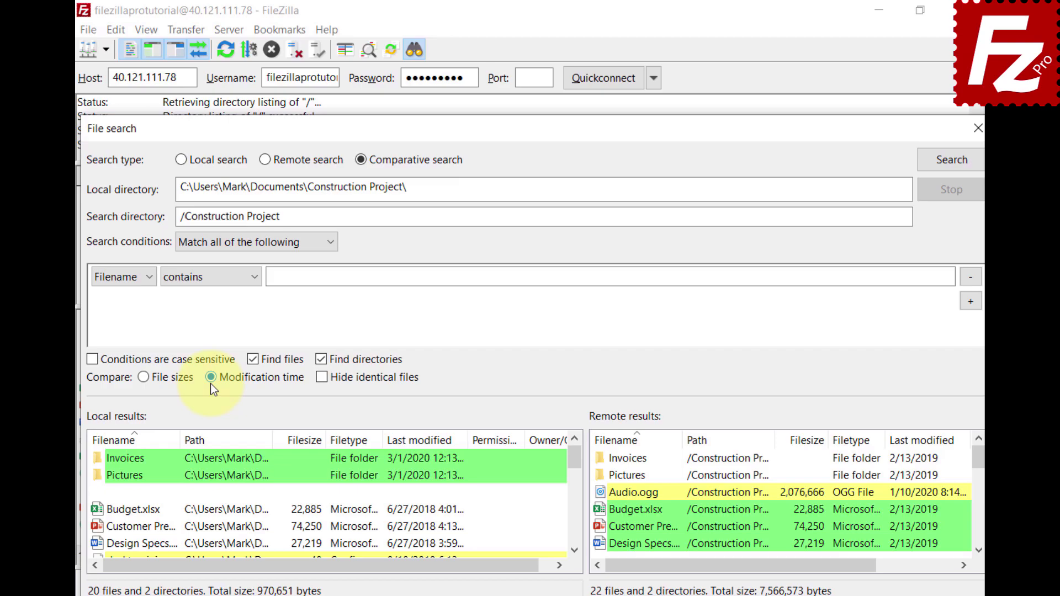
left_click(143, 380)
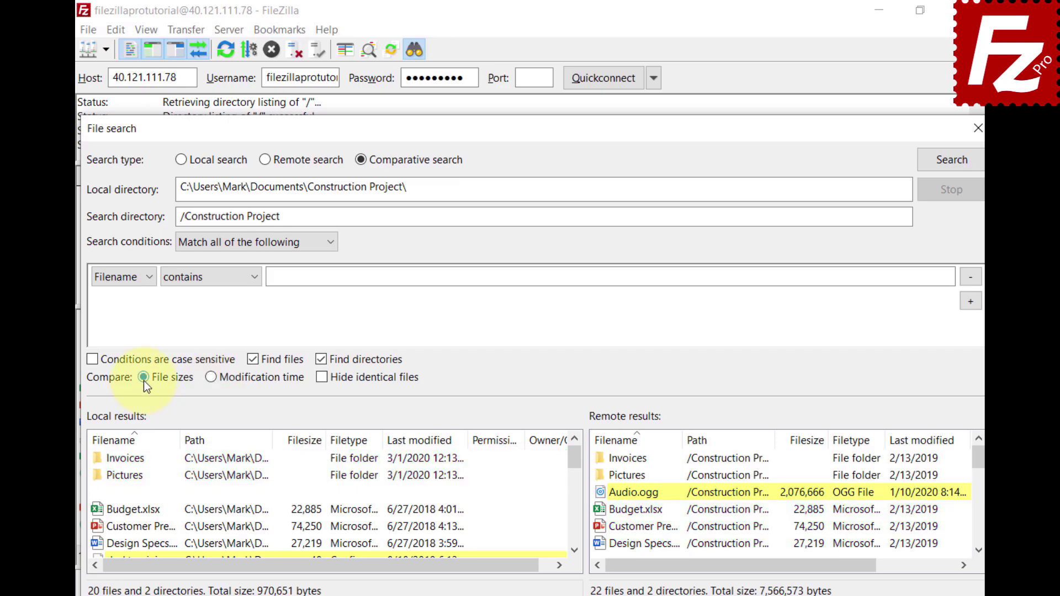
left_click(324, 380)
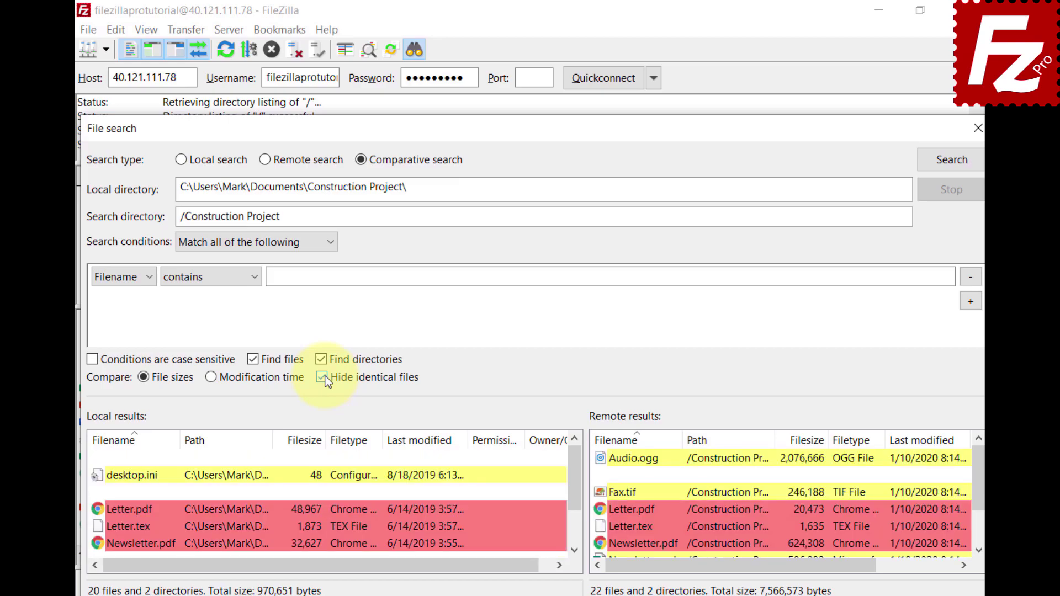
left_click(323, 378)
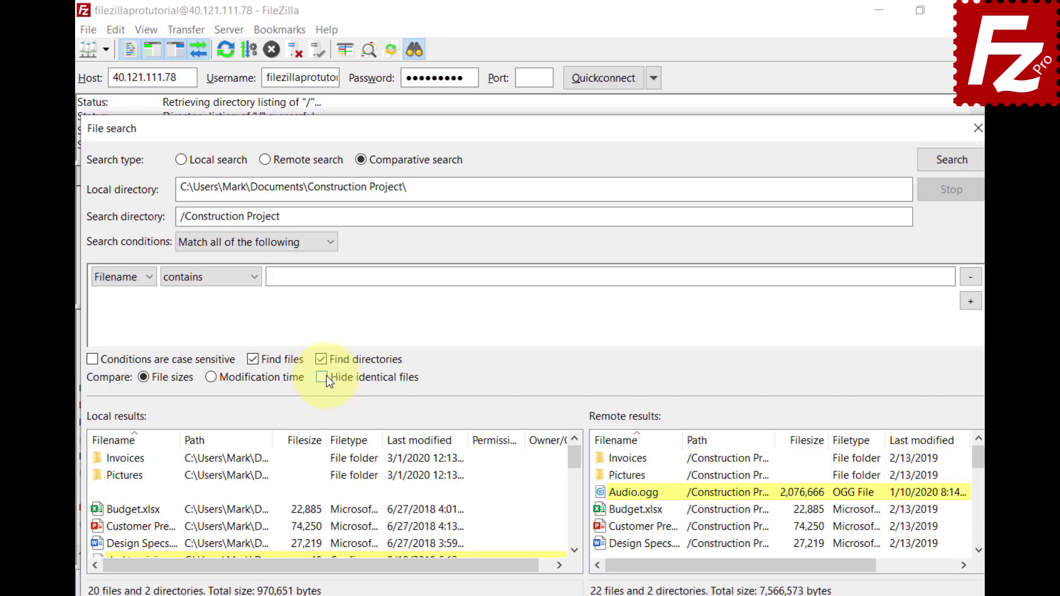
left_click(574, 550)
left_click(574, 551)
left_click(575, 550)
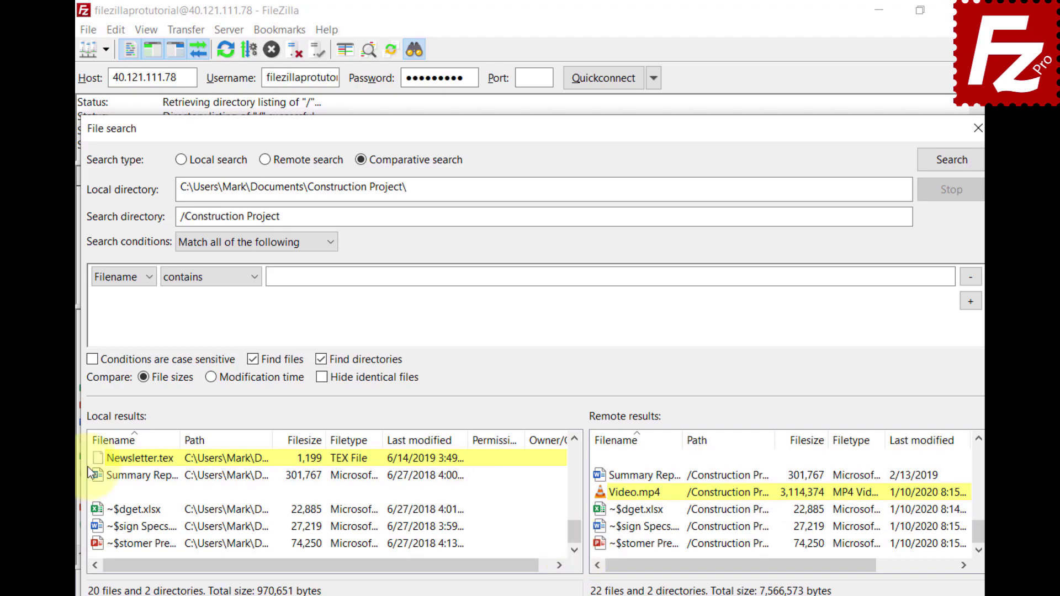
Inspect the actions offered for the Newsletter.tex and remote Video.mp4 results.
left_click(100, 459)
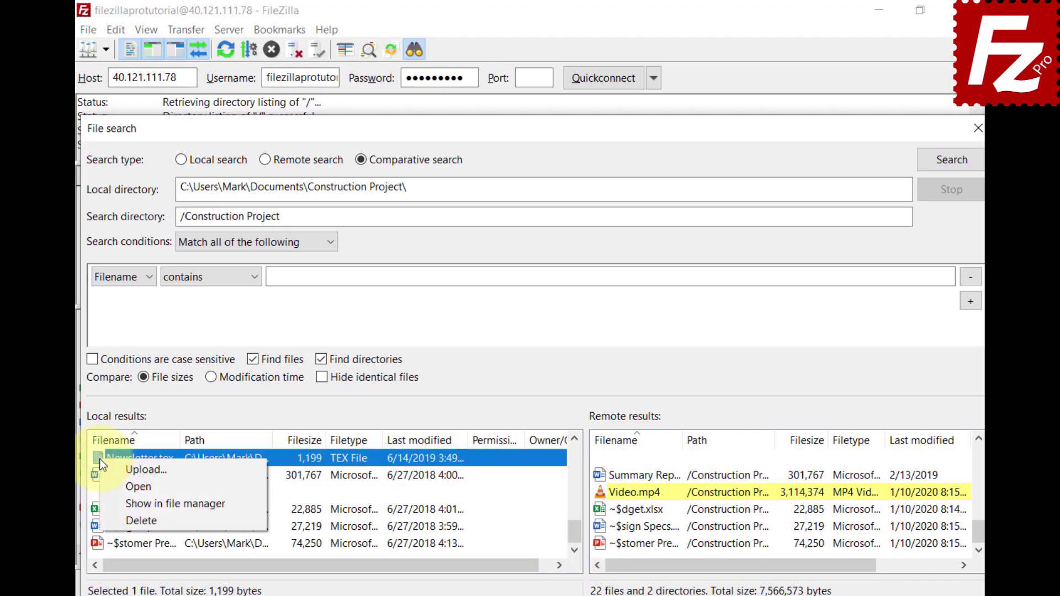
key("Escape")
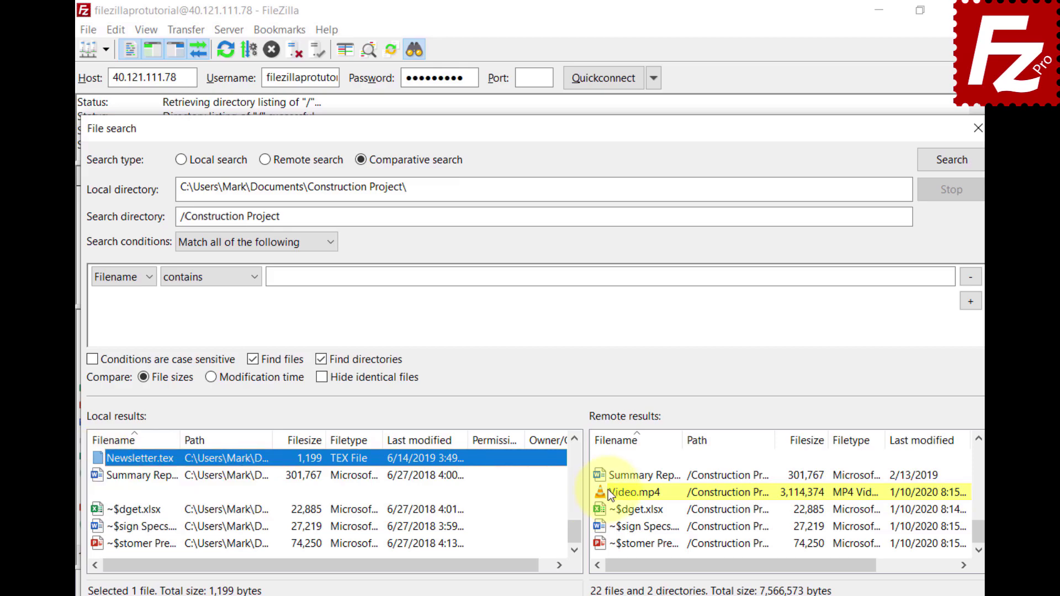
right_click(607, 489)
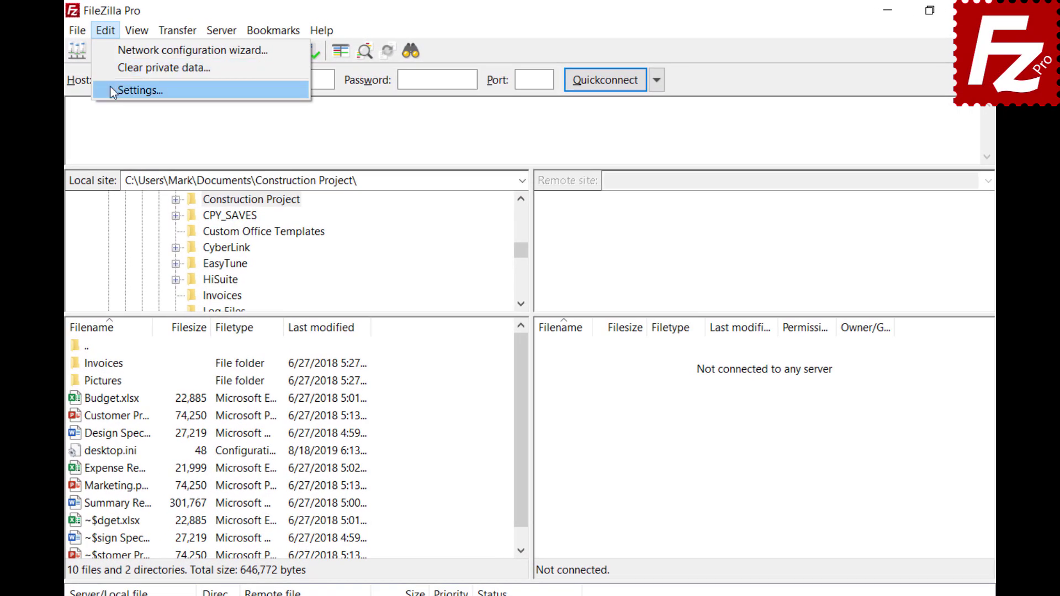
Set Maximum simultaneous transfers to 10 on the Transfers settings page.
left_click(129, 86)
left_click(254, 315)
key("Tab")
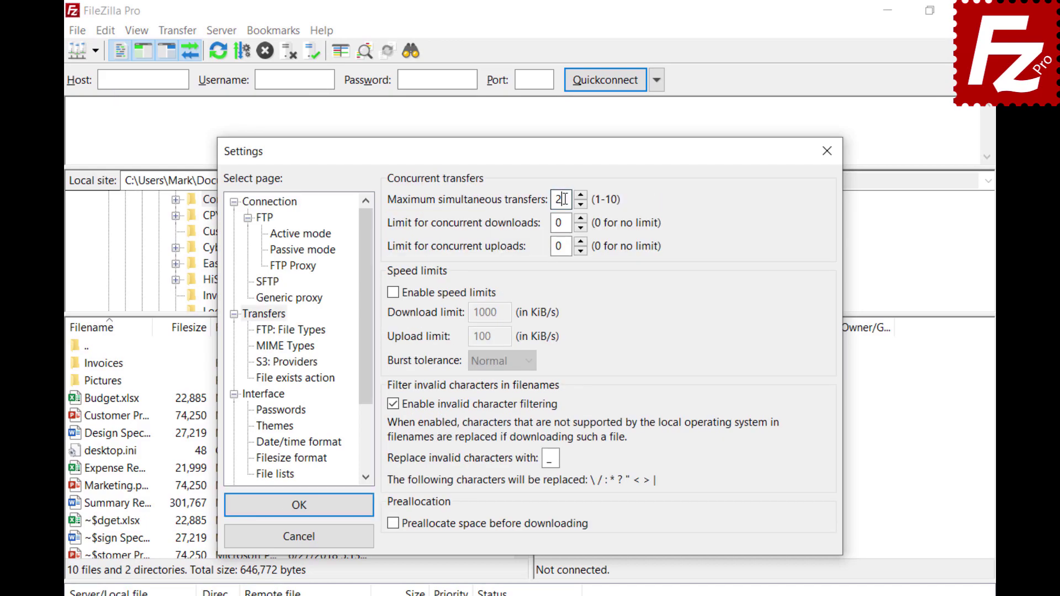
type("10")
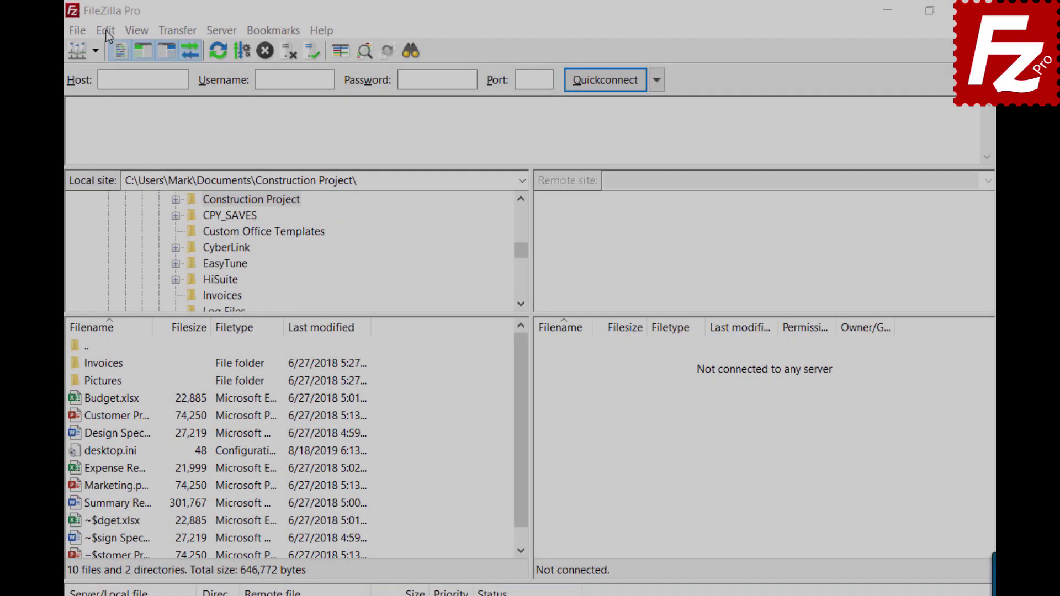
Change Maximum simultaneous transfers back to 2 and close Settings.
left_click(105, 30)
left_click(140, 90)
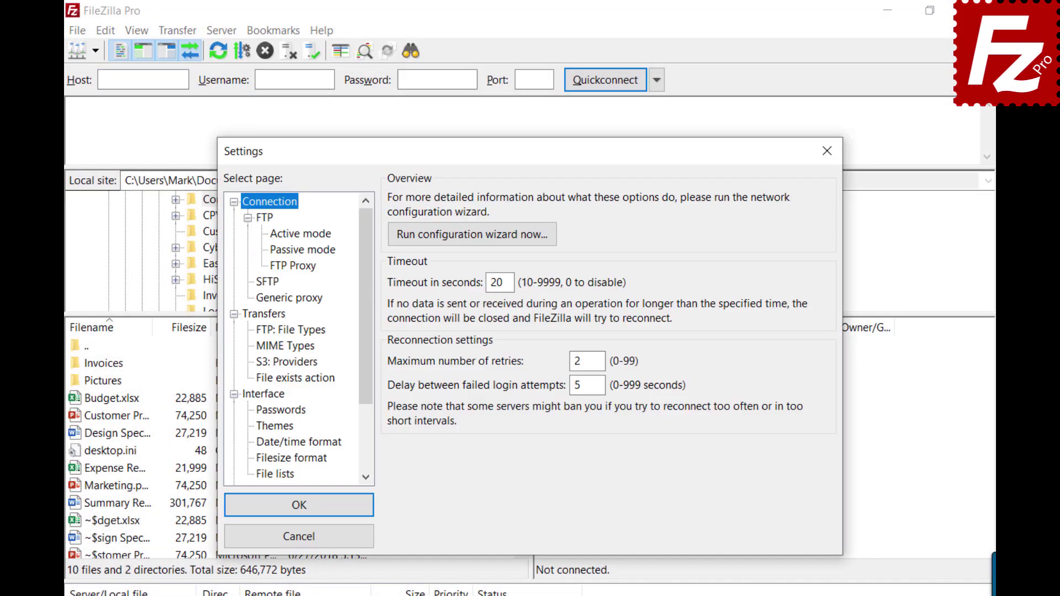
left_click(260, 318)
key("Tab")
type("2")
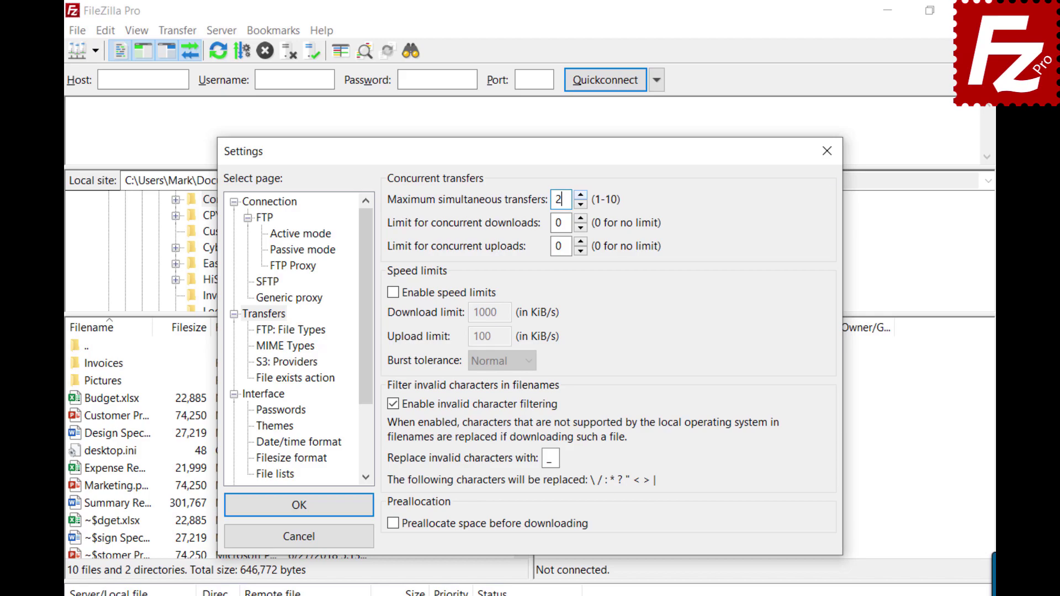
left_click(828, 151)
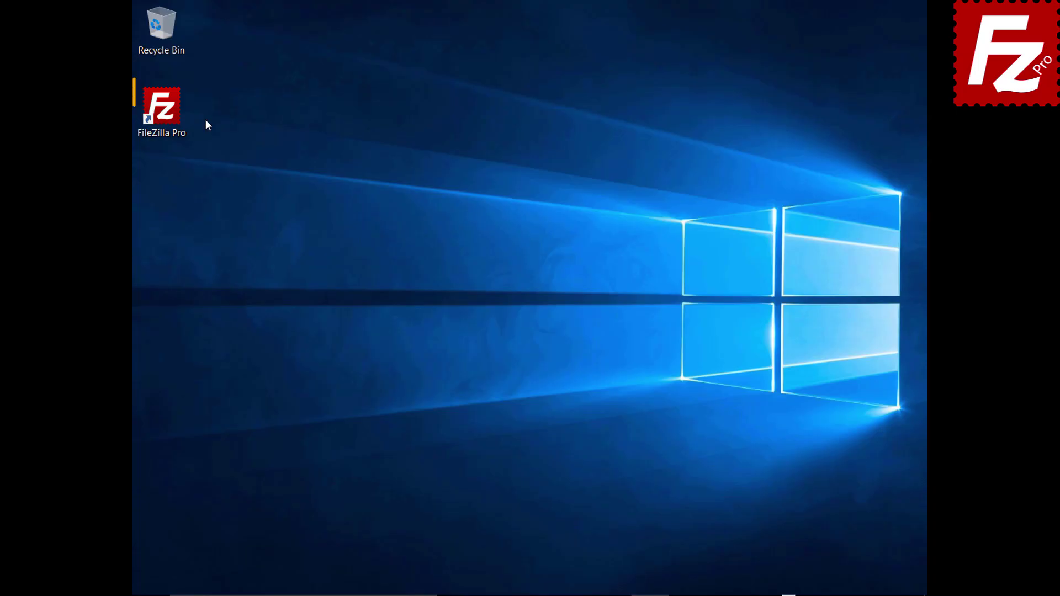
Relaunch FileZilla Pro and create a Site Manager entry named SFTP using the SFTP protocol.
double_click(166, 113)
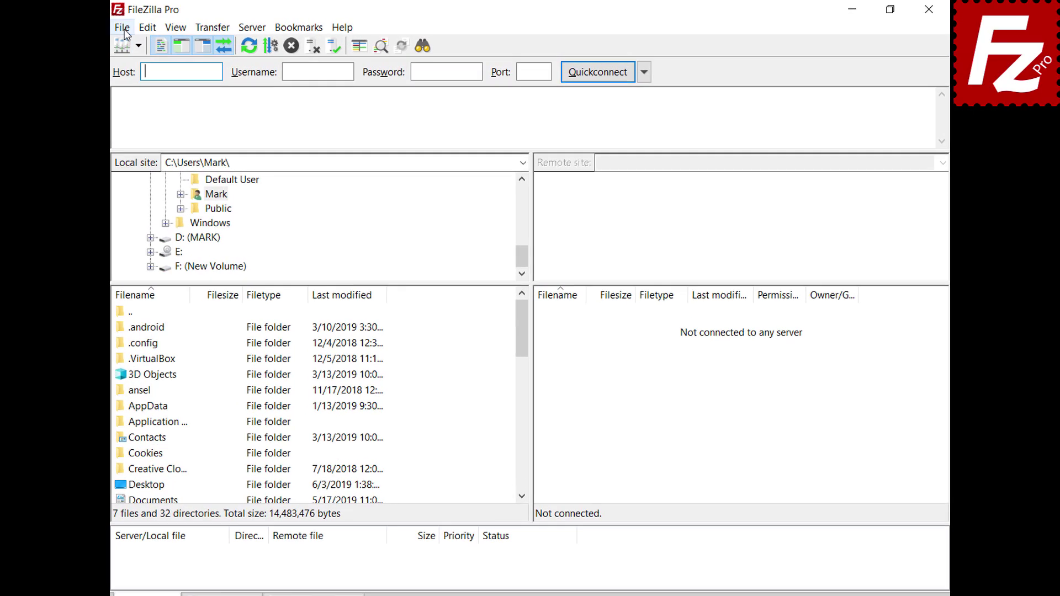
left_click(145, 27)
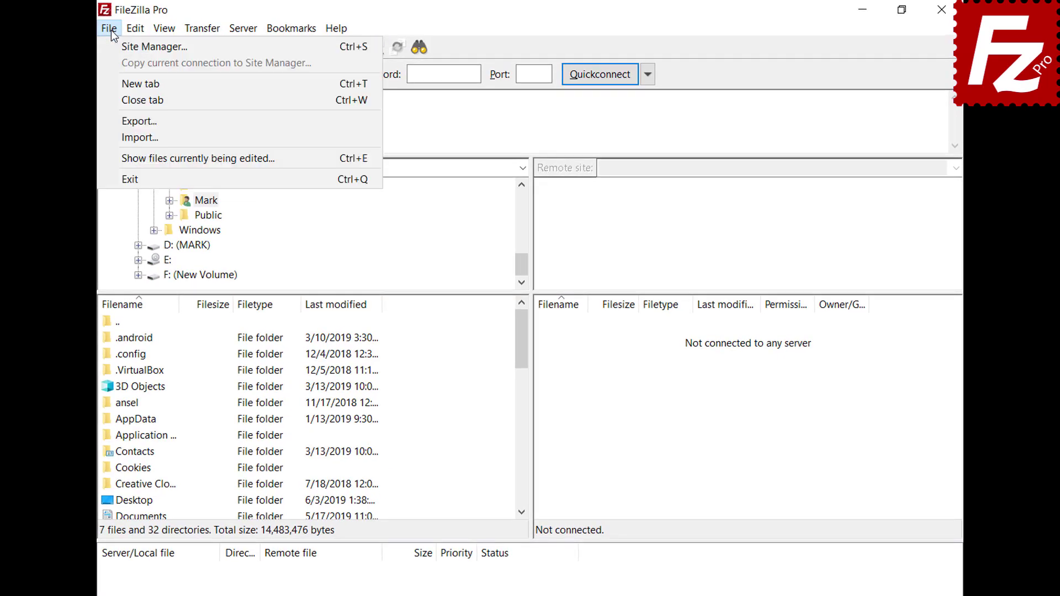
left_click(116, 45)
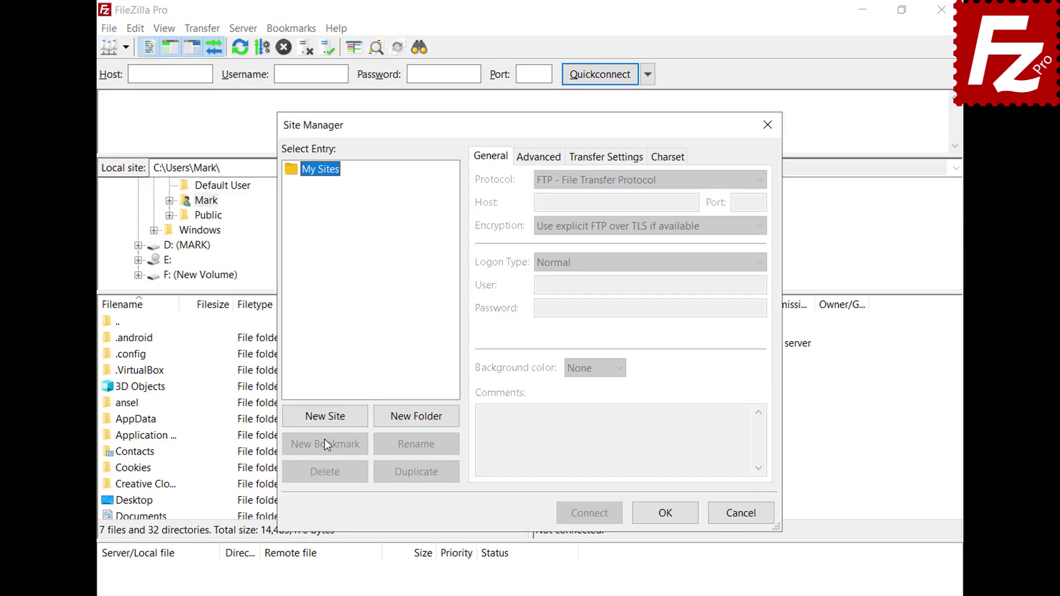
left_click(320, 415)
type("SFTP")
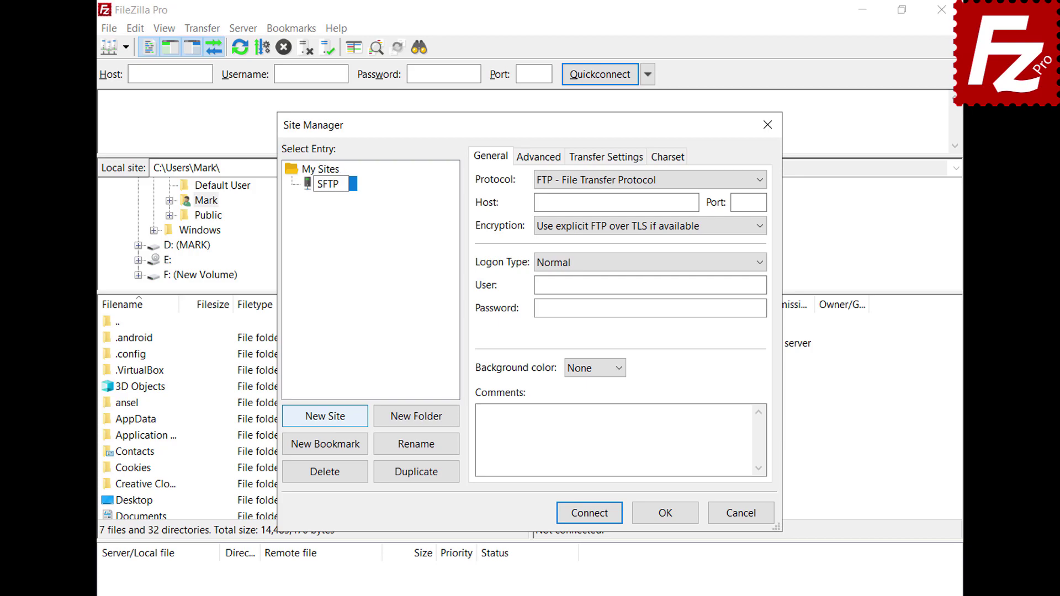
key("Return")
left_click(760, 181)
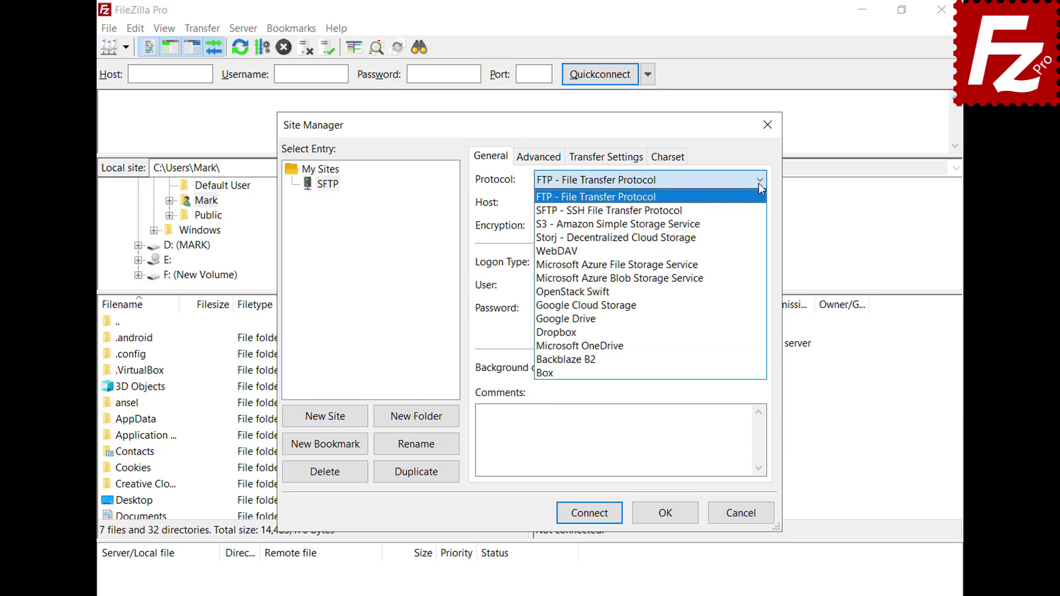
left_click(759, 211)
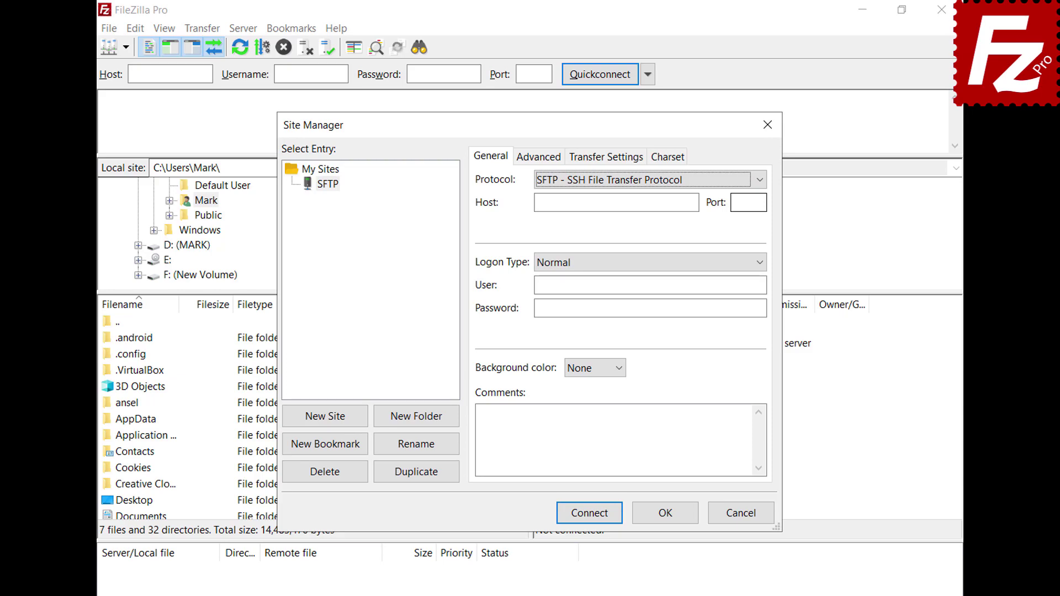
Set host 3.209.179.104, key-file logon with the user name and key.ppk, and connect.
left_click(696, 202)
type("3.209.179.104")
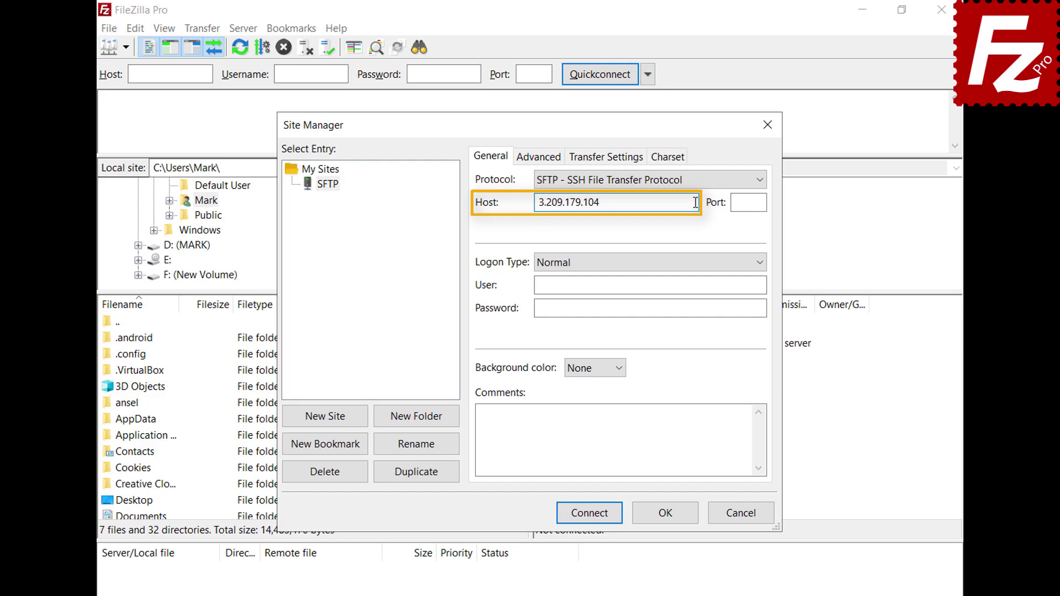
left_click(761, 265)
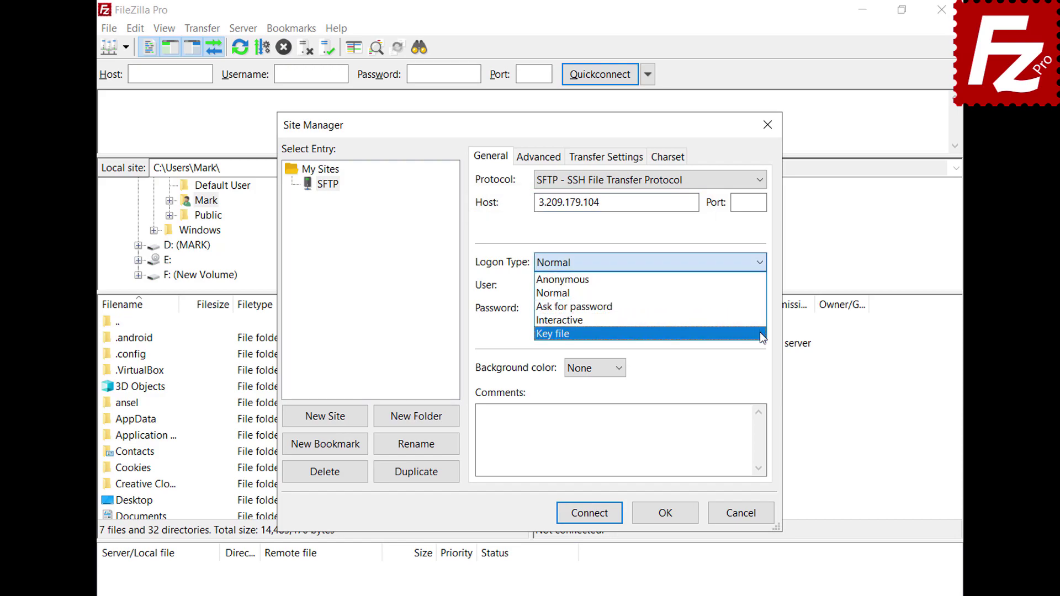
left_click(762, 335)
left_click(762, 285)
type("ubuntu")
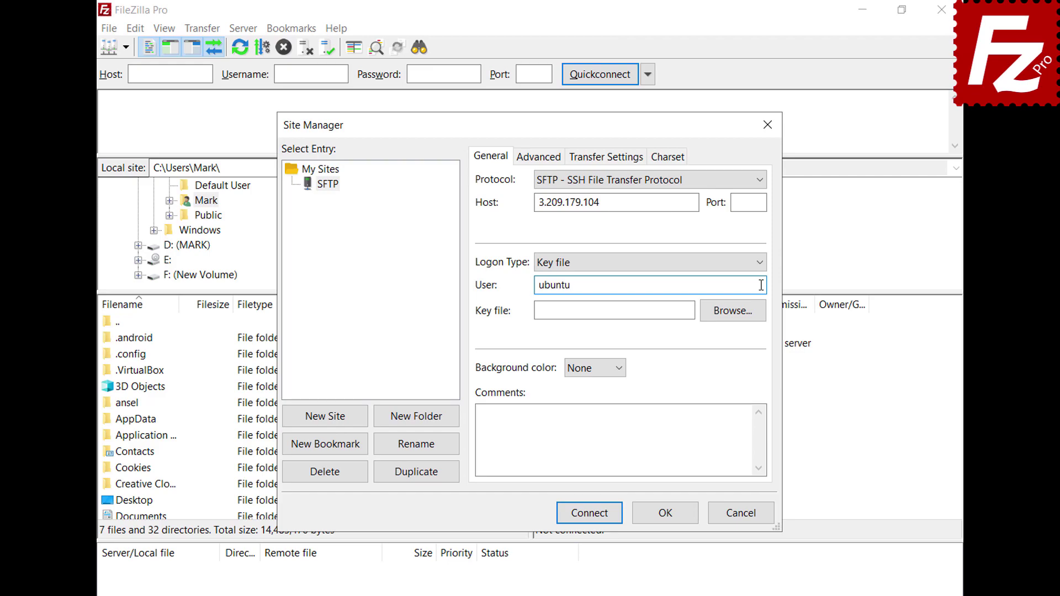
left_click(734, 310)
double_click(484, 293)
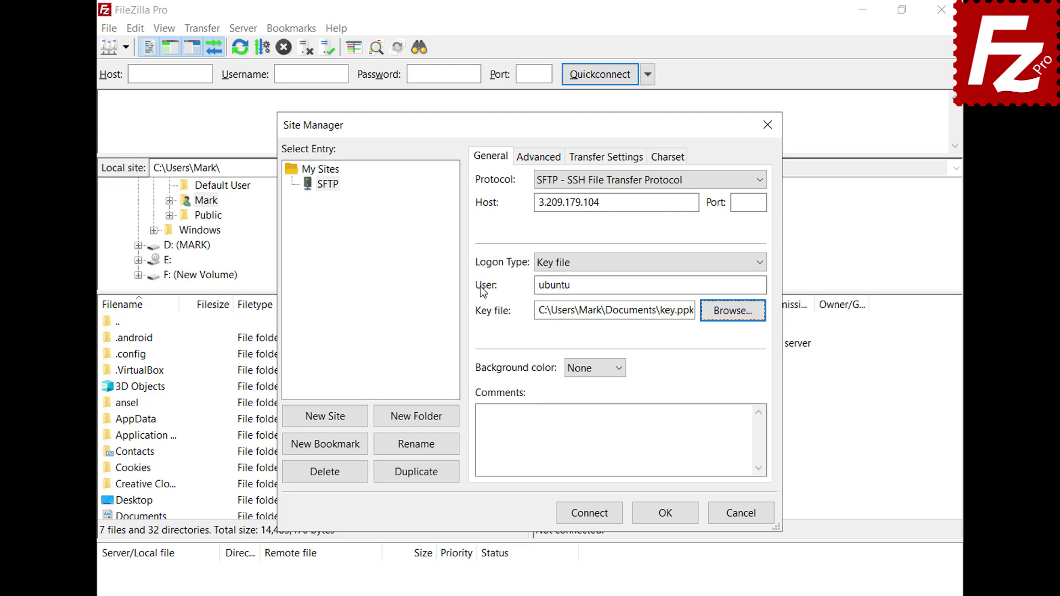
left_click(589, 515)
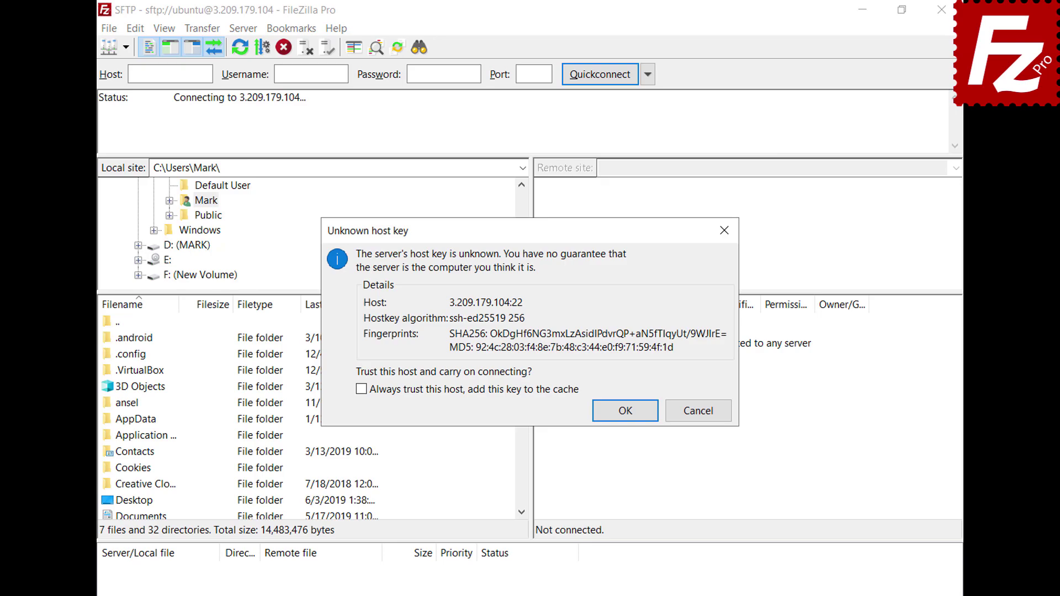
Always trust the host key and enter the key passphrase to finish connecting.
left_click(361, 390)
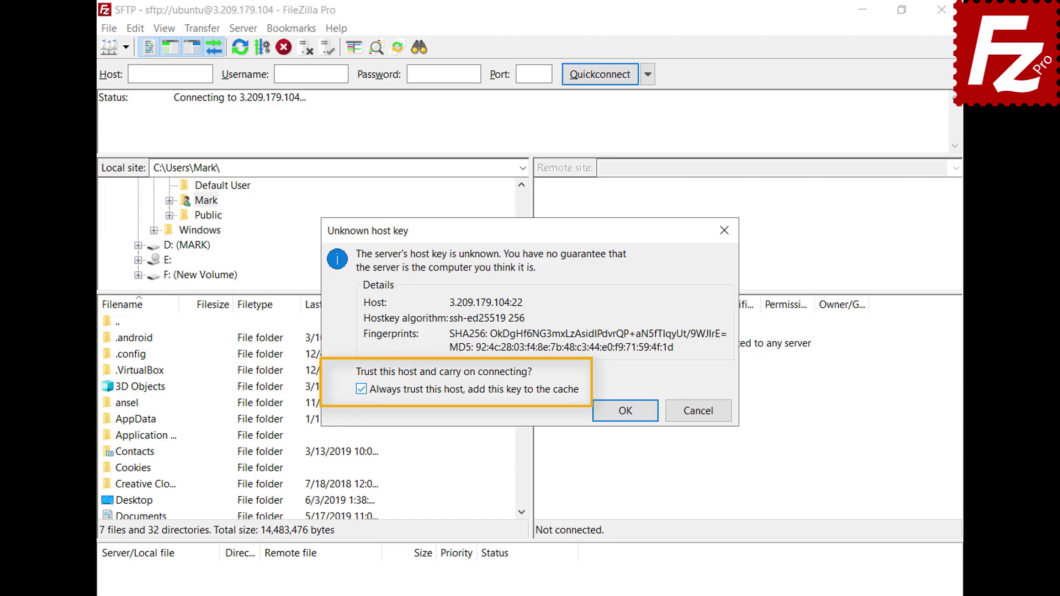
left_click(627, 413)
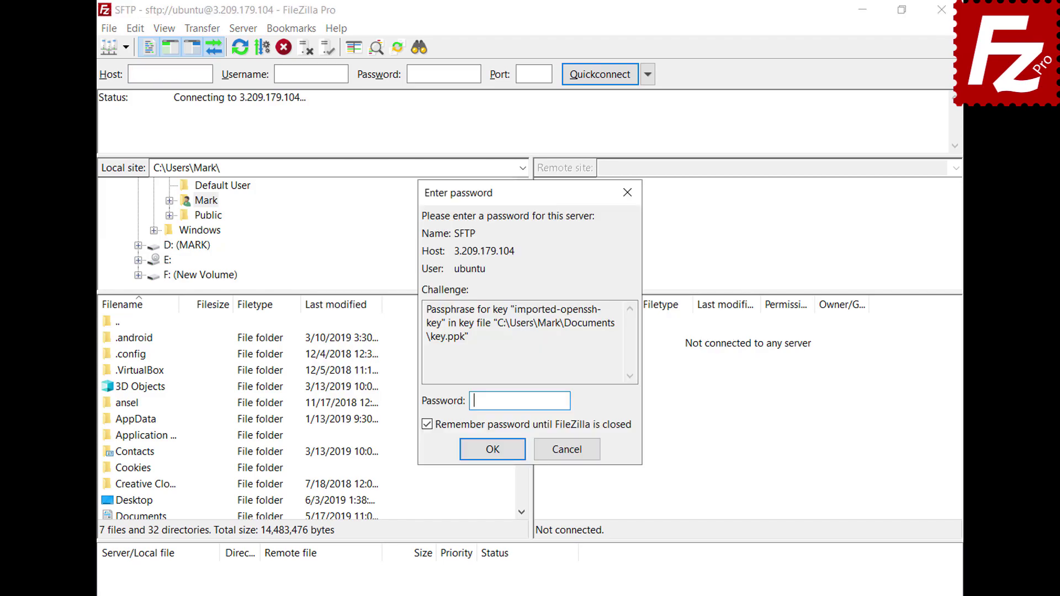
type("******")
left_click(492, 450)
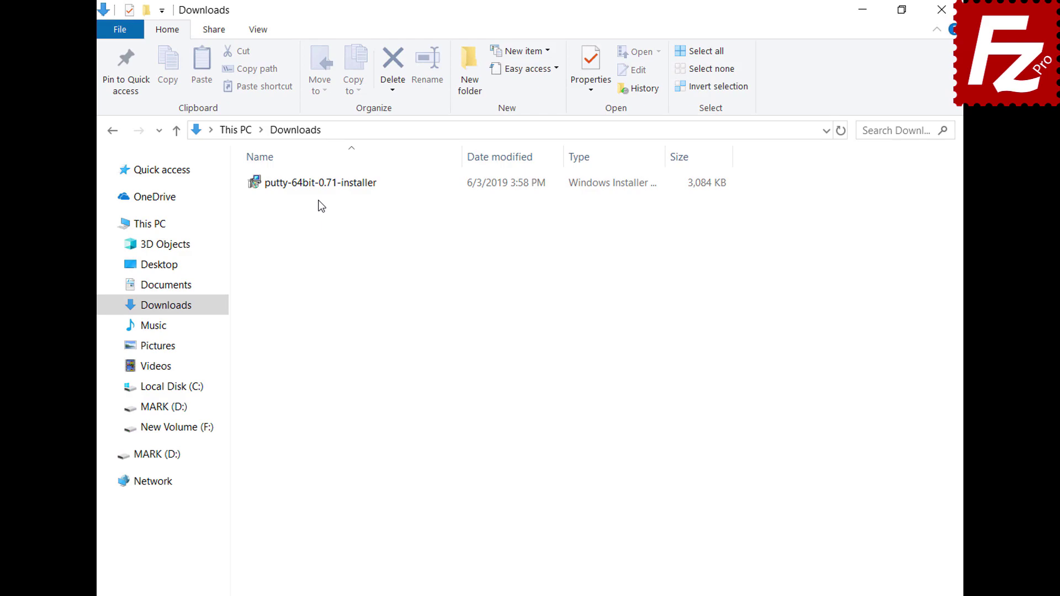
Install PuTTY 0.71 with the default folder, then launch PuTTYgen from the desktop.
double_click(315, 188)
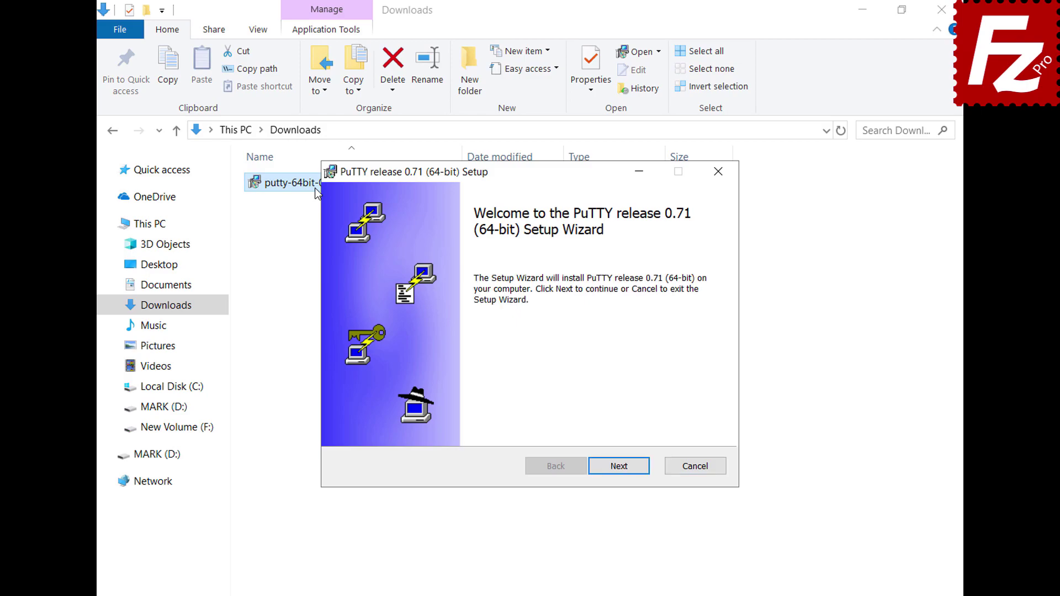
left_click(622, 471)
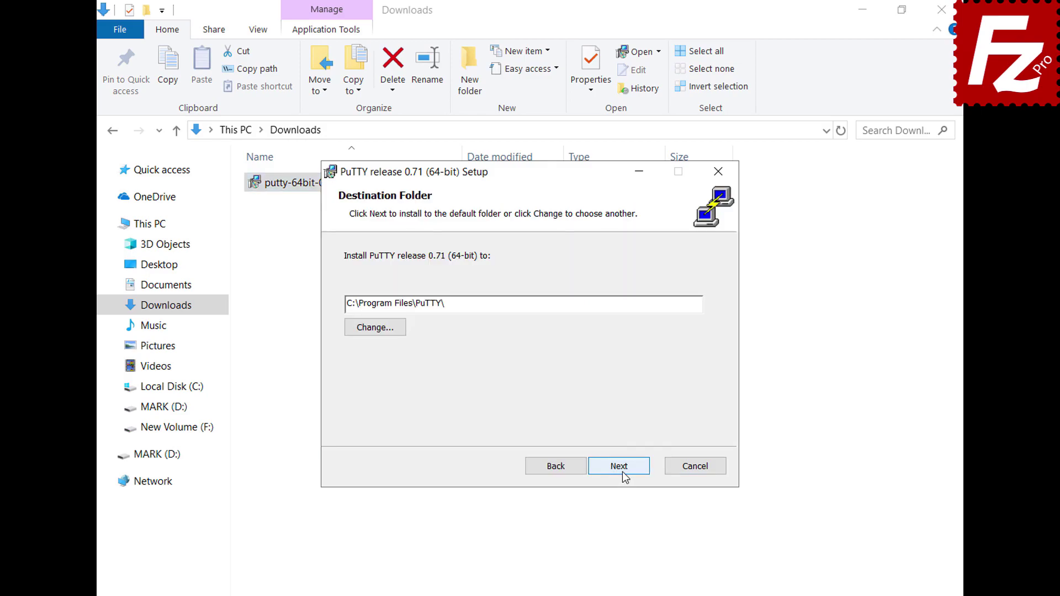
left_click(622, 472)
left_click(622, 471)
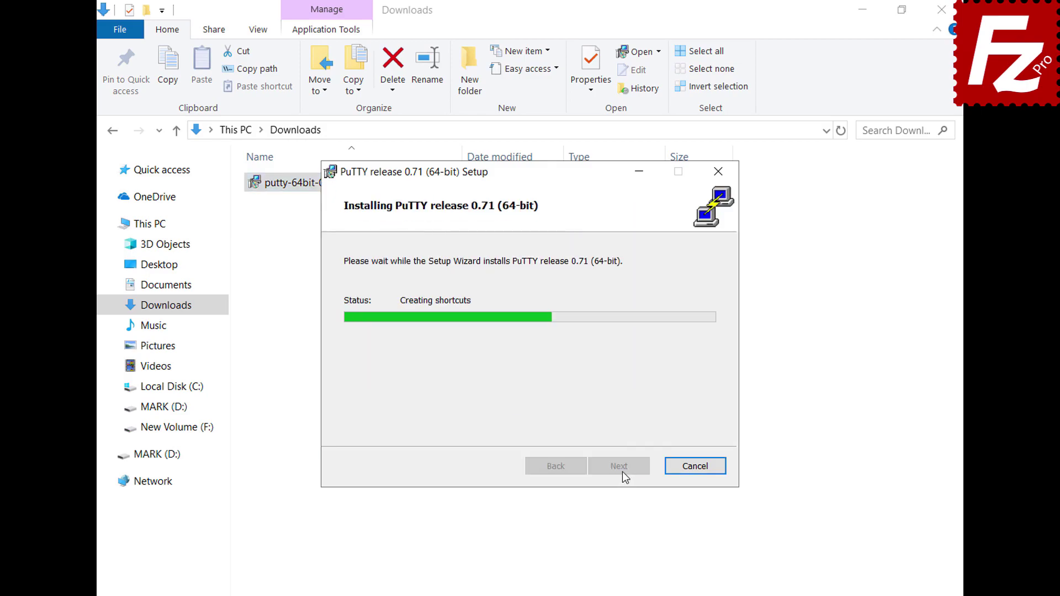
left_click(622, 471)
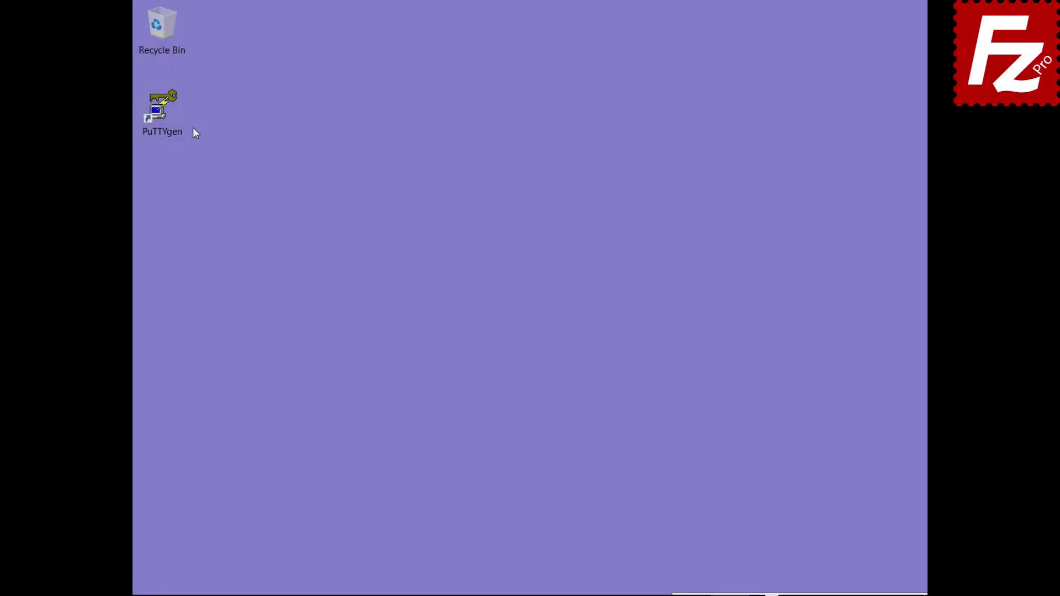
double_click(176, 132)
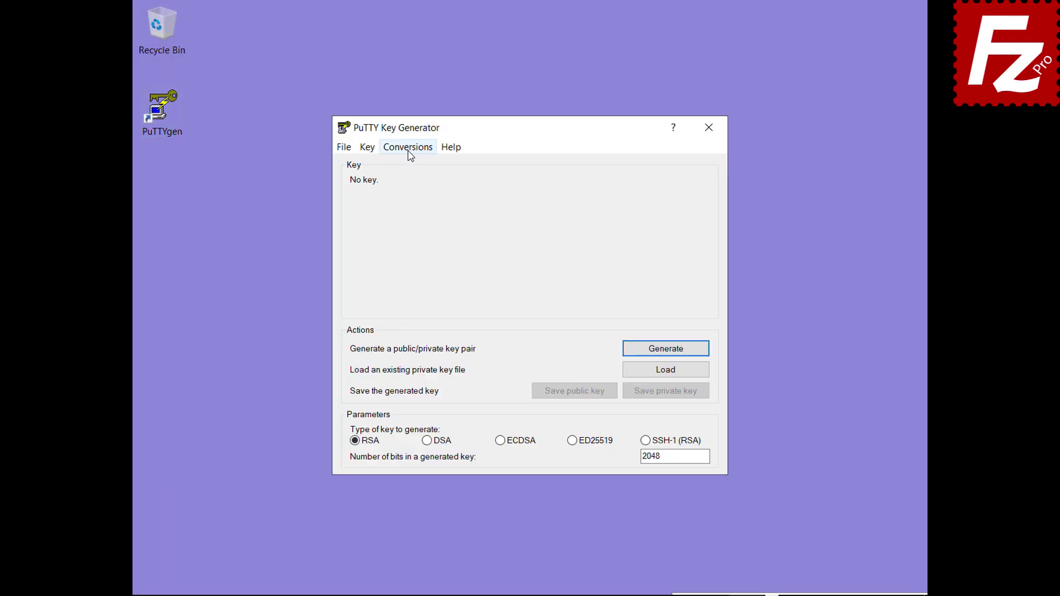
Import the OpenSSH 'key' from Documents with its passphrase and save it as key.ppk.
left_click(408, 148)
left_click(408, 164)
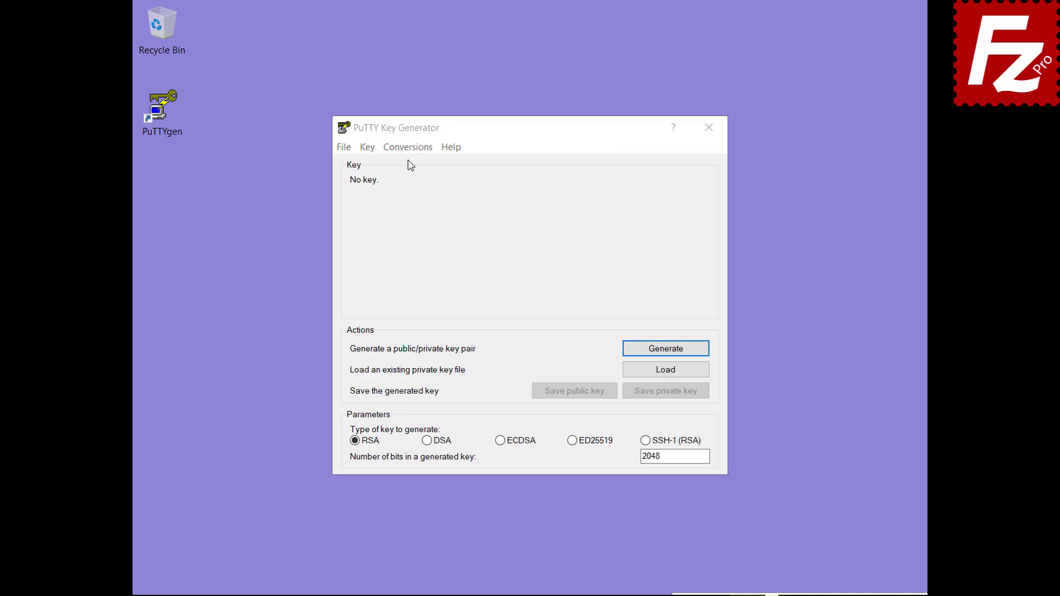
double_click(512, 294)
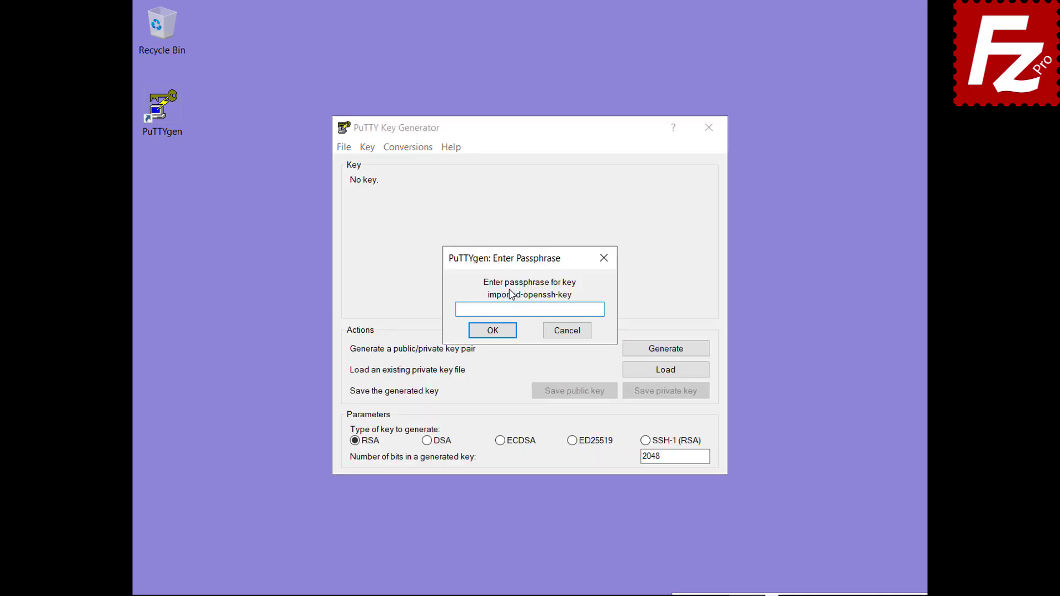
type("12345")
left_click(491, 331)
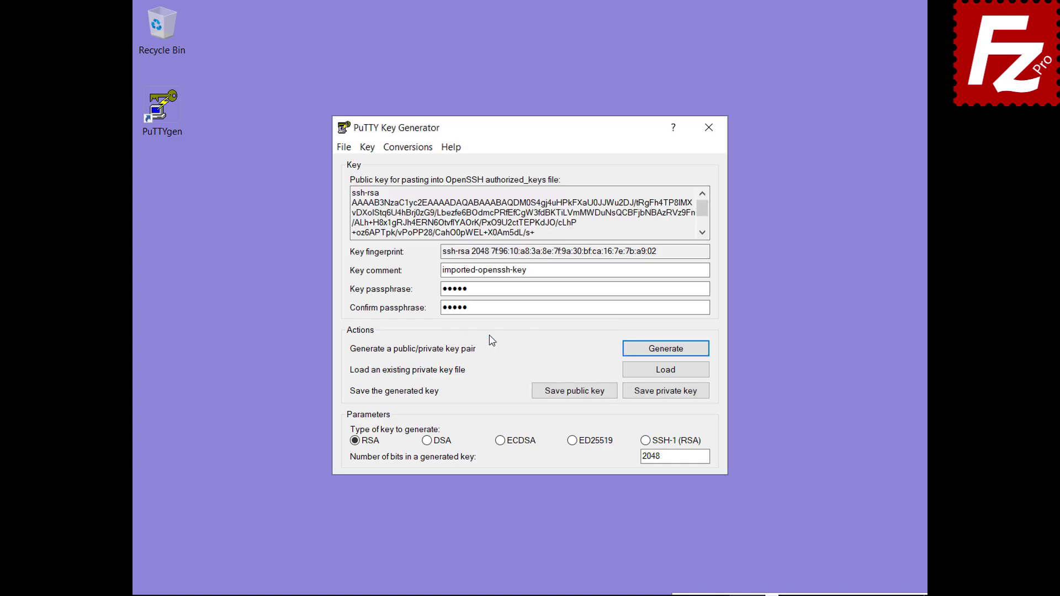
left_click(666, 393)
type("key.ppk")
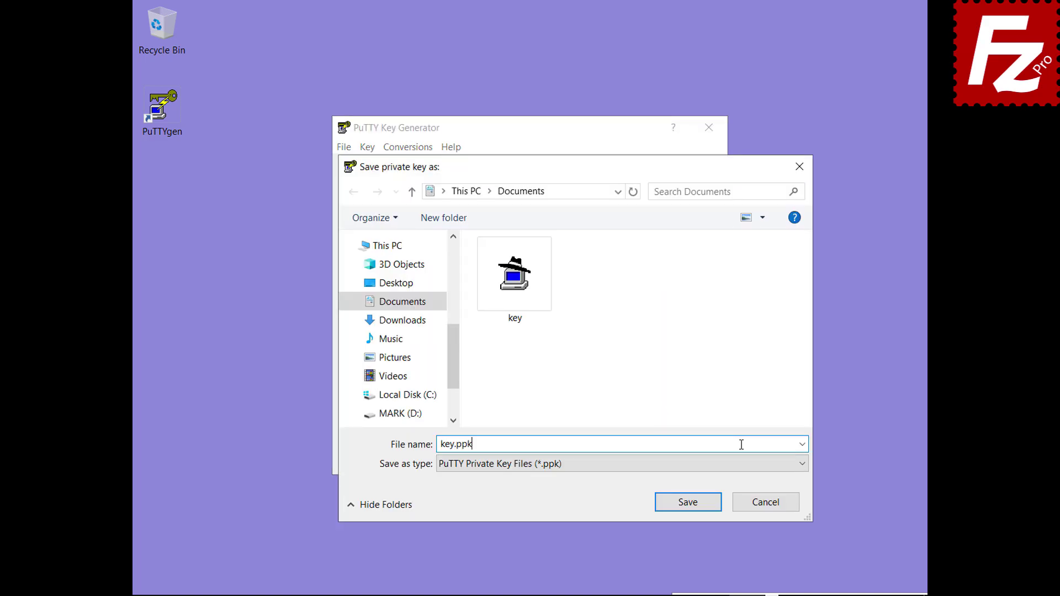
left_click(692, 505)
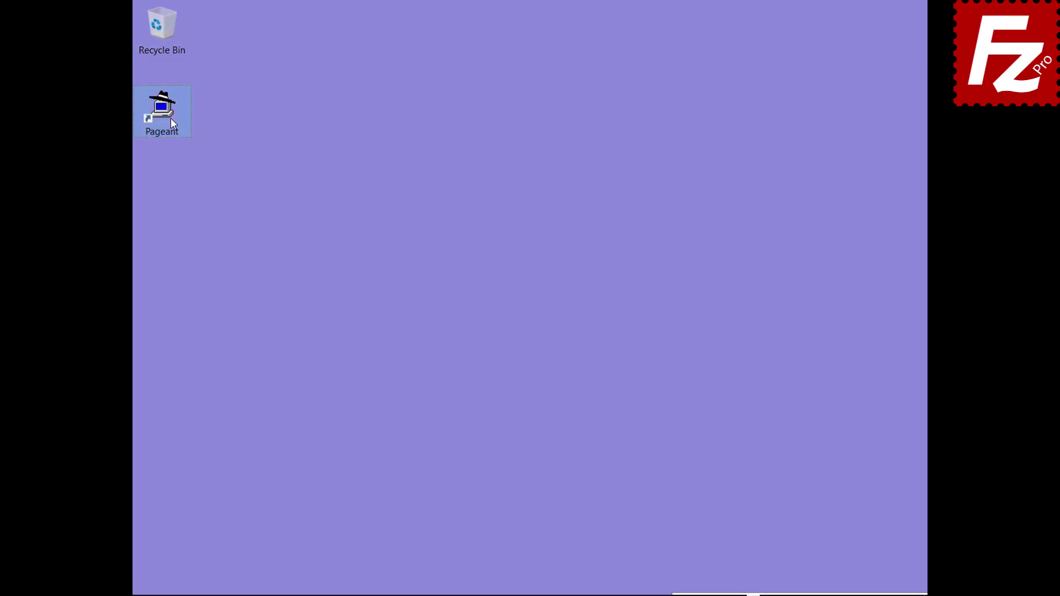
Start Pageant and add the 'key' private key from Documents, entering its passphrase.
double_click(161, 110)
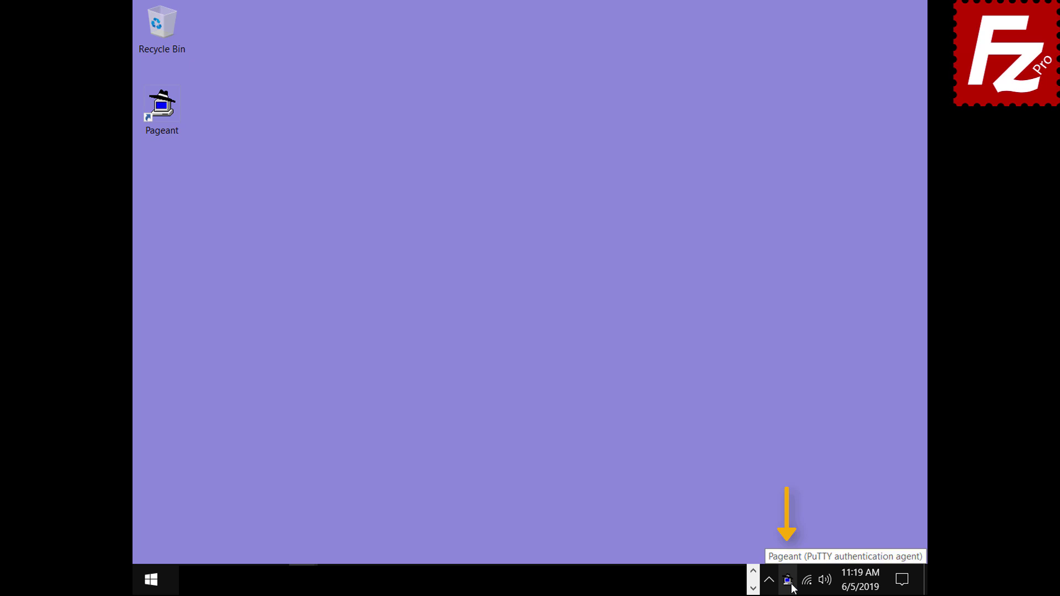
double_click(791, 585)
left_click(454, 396)
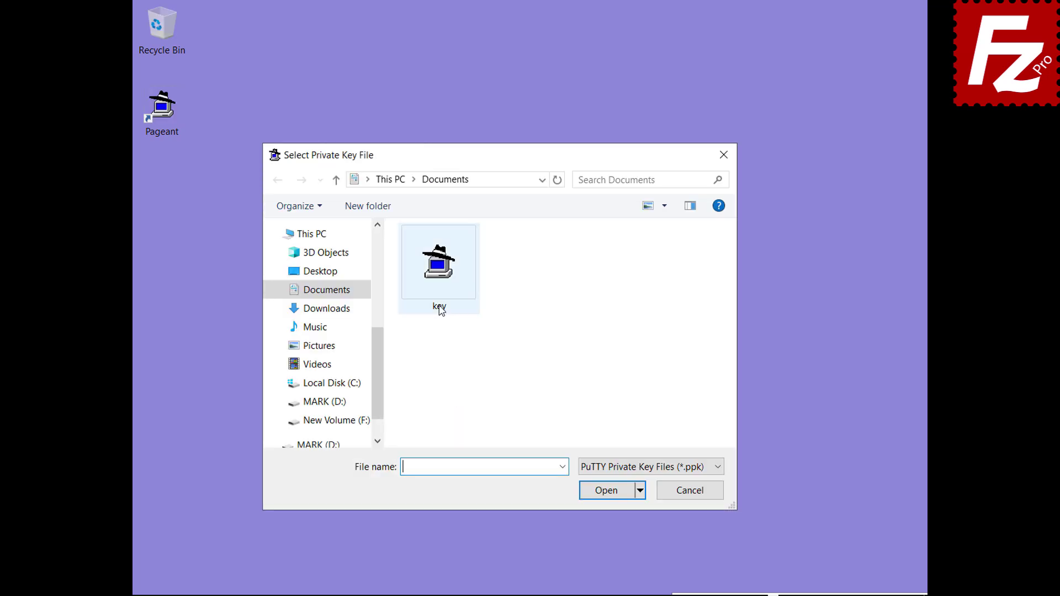
double_click(439, 276)
type("*******")
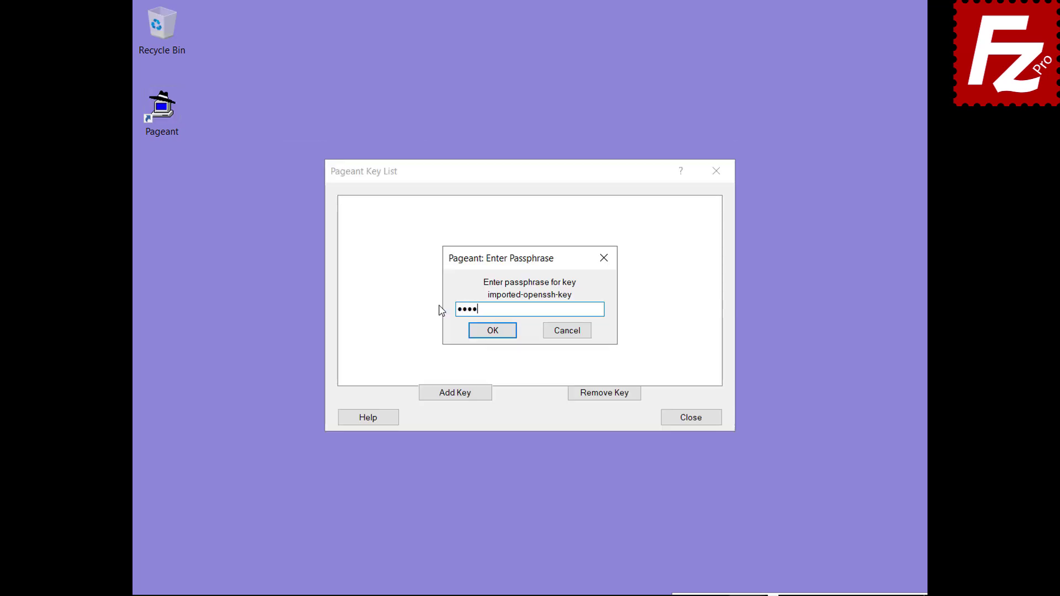
left_click(492, 334)
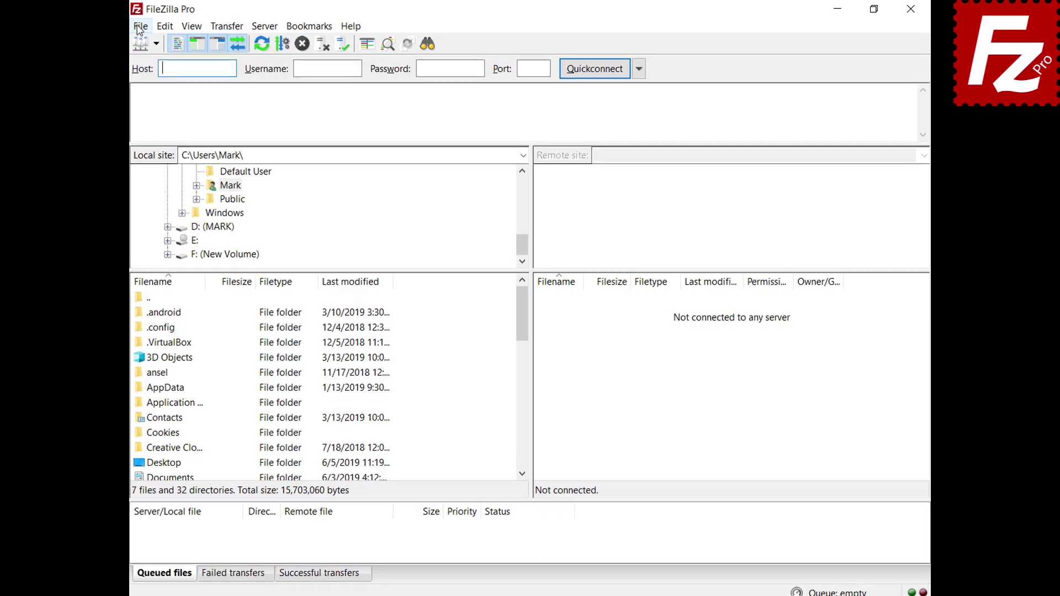
In Site Manager, switch the SFTP site's logon type to Normal and connect.
left_click(123, 27)
left_click(121, 45)
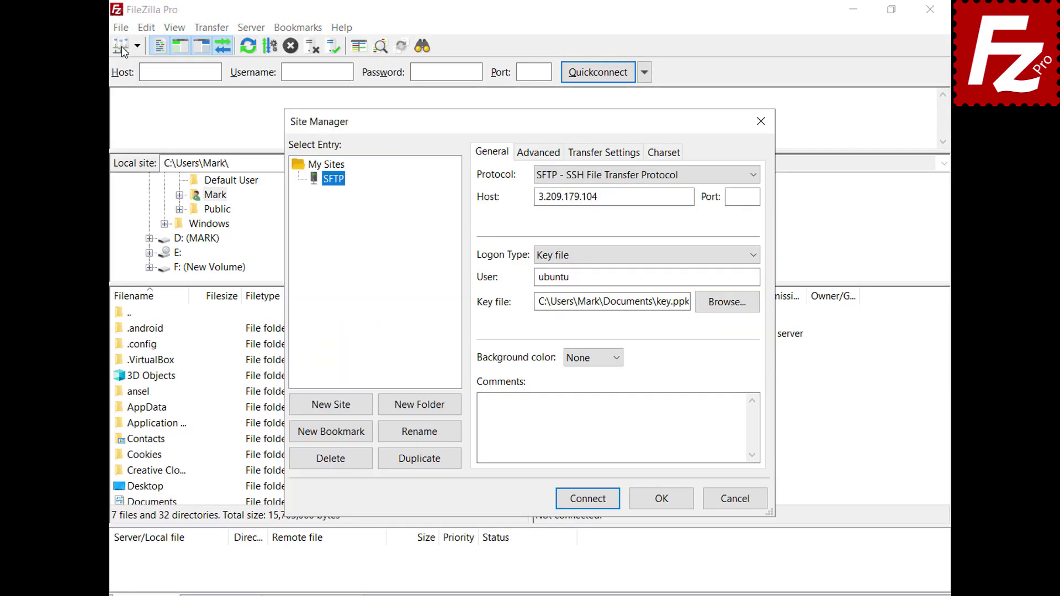
left_click(754, 255)
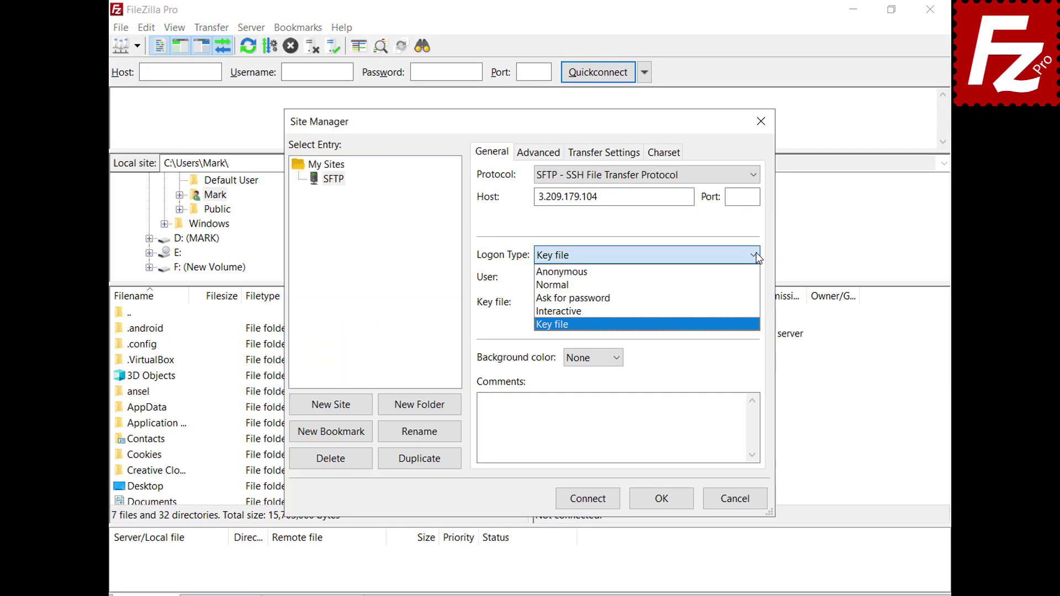
left_click(754, 285)
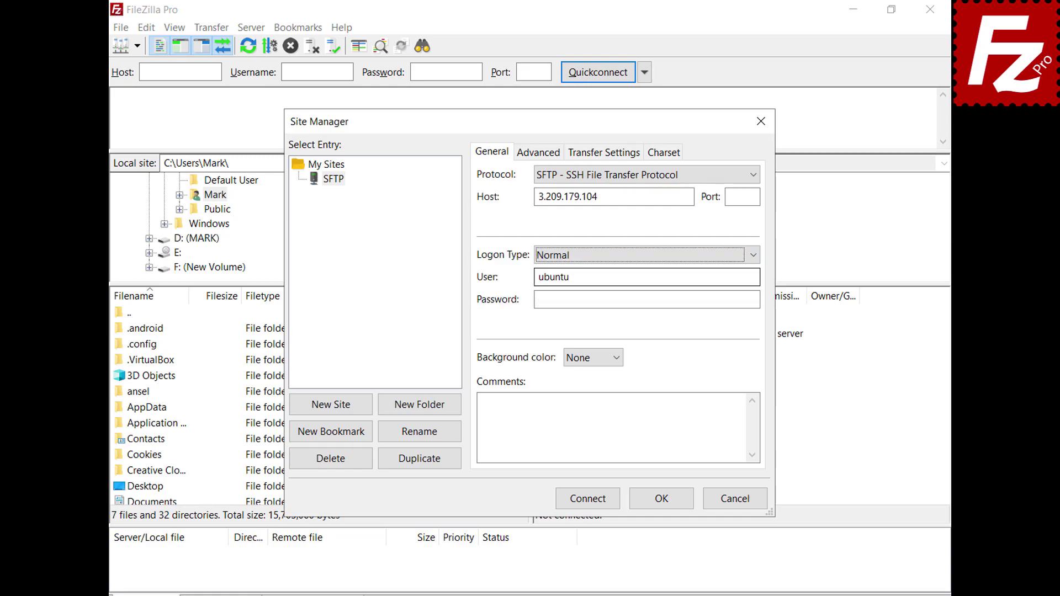
left_click(590, 506)
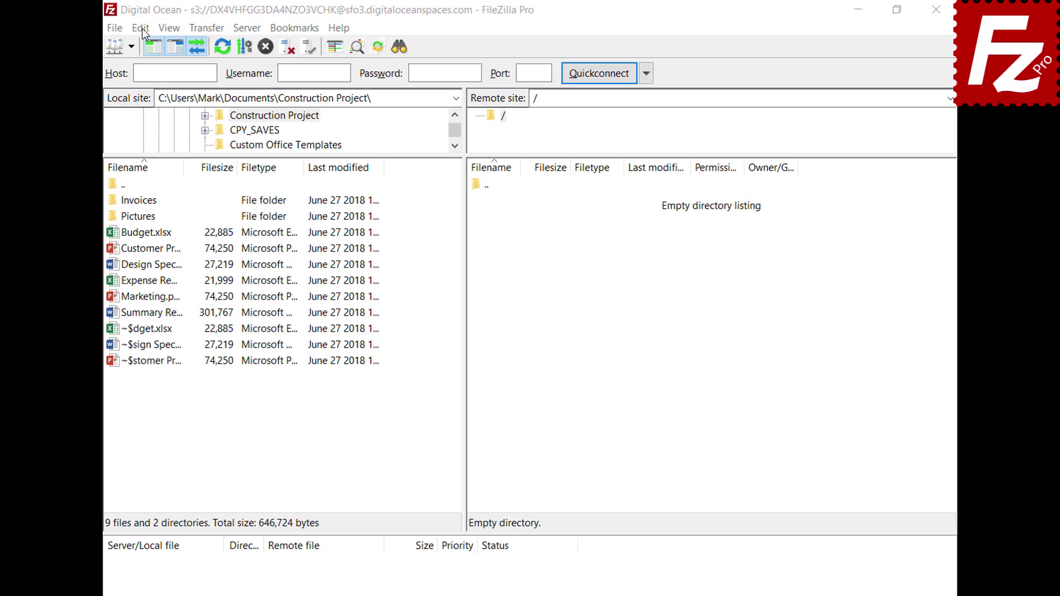
Add json to the ASCII filetypes under Transfers > FTP: File Types and save the settings.
left_click(165, 27)
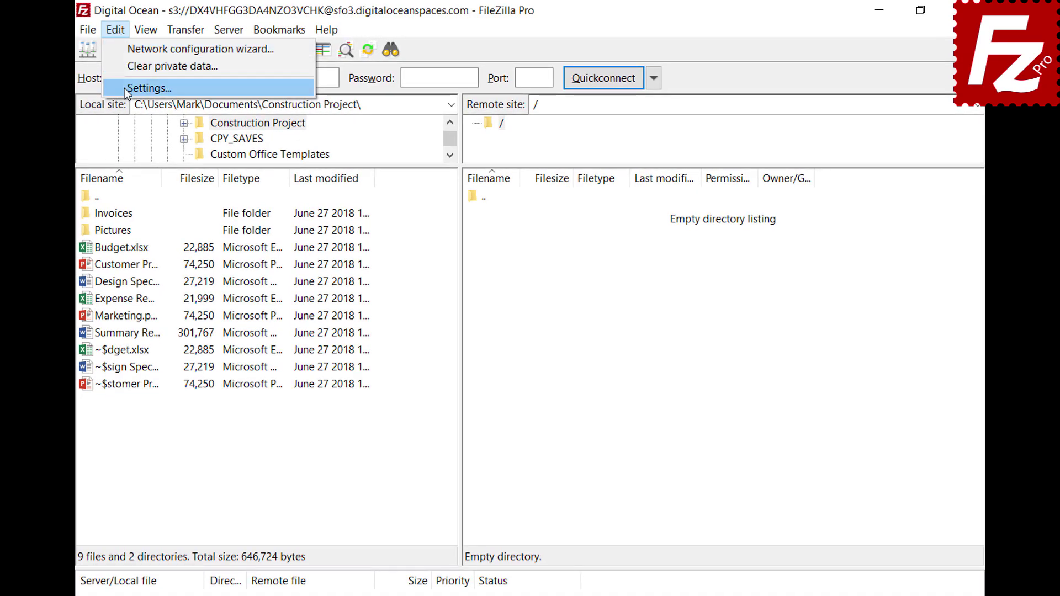
left_click(128, 86)
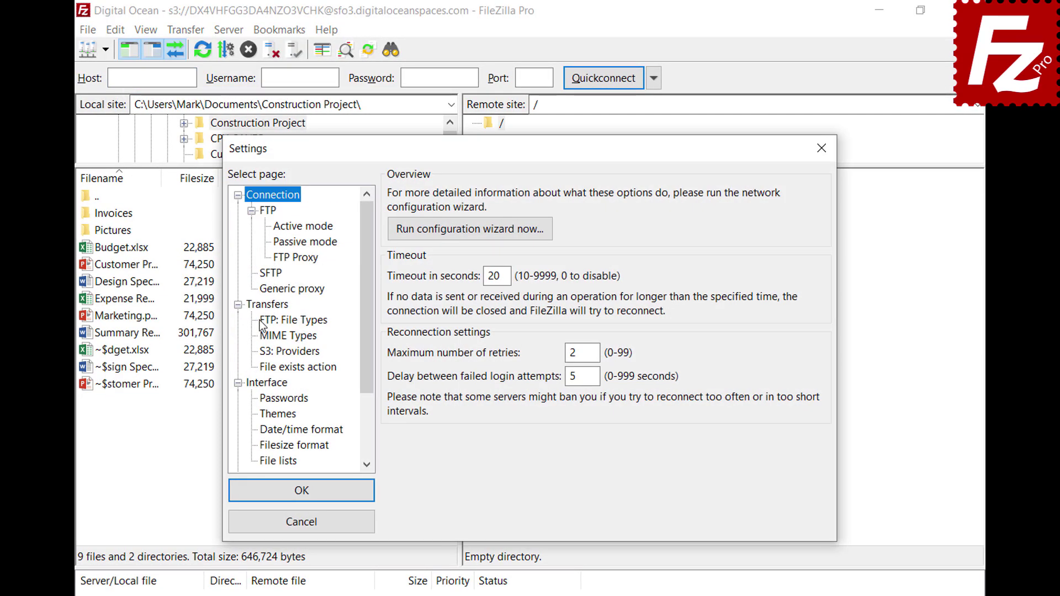
left_click(262, 322)
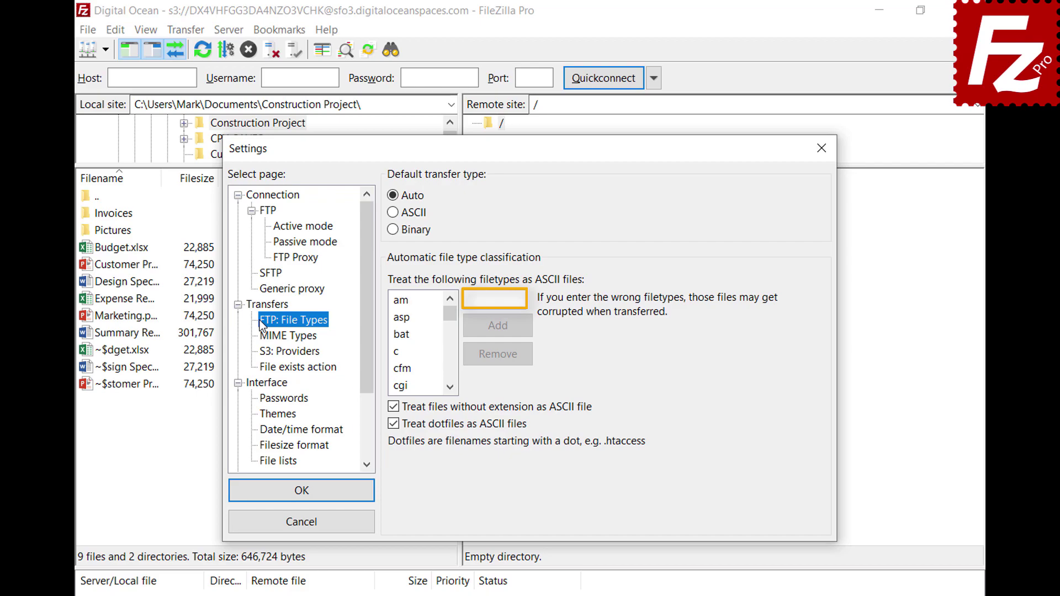
left_click(520, 299)
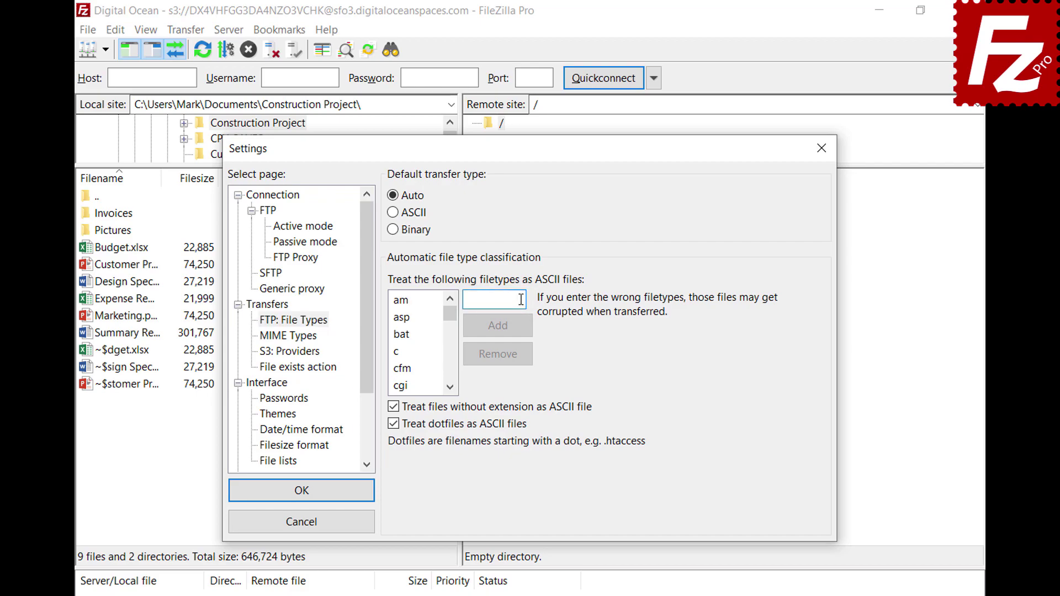
type("json")
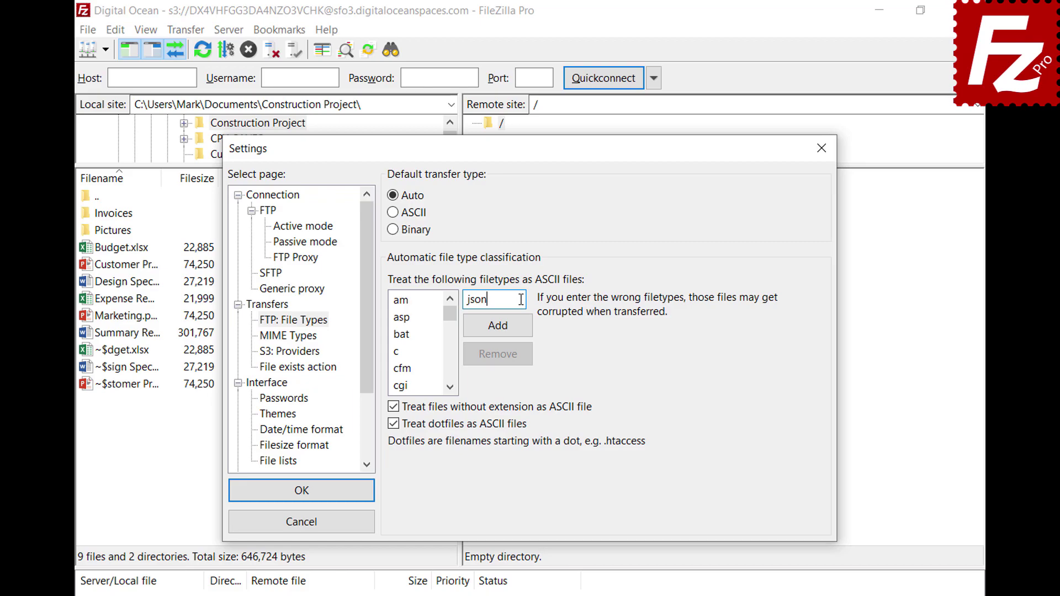
left_click(498, 332)
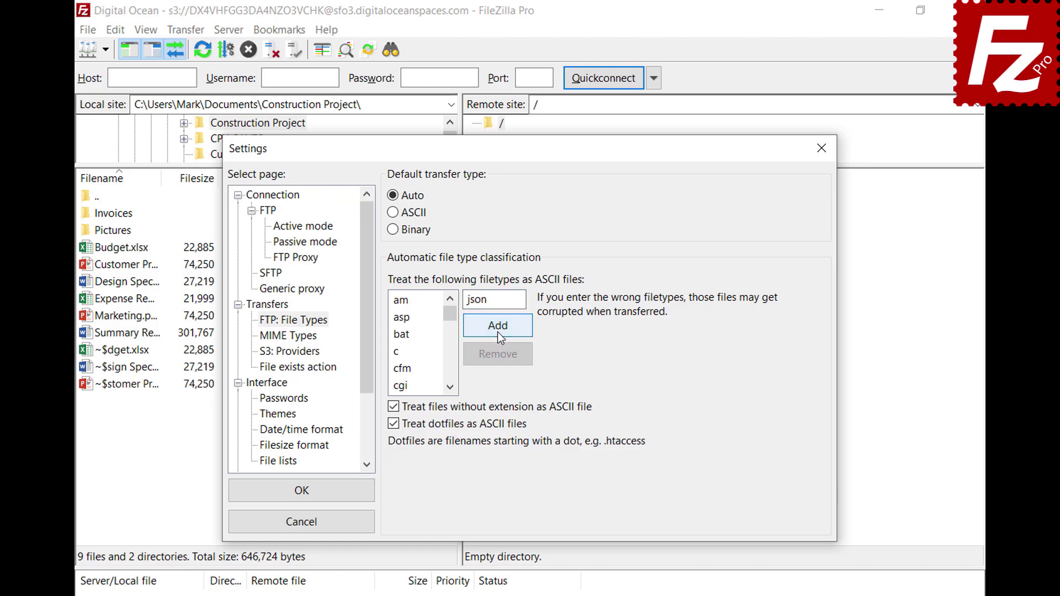
left_click_drag(450, 317, 452, 344)
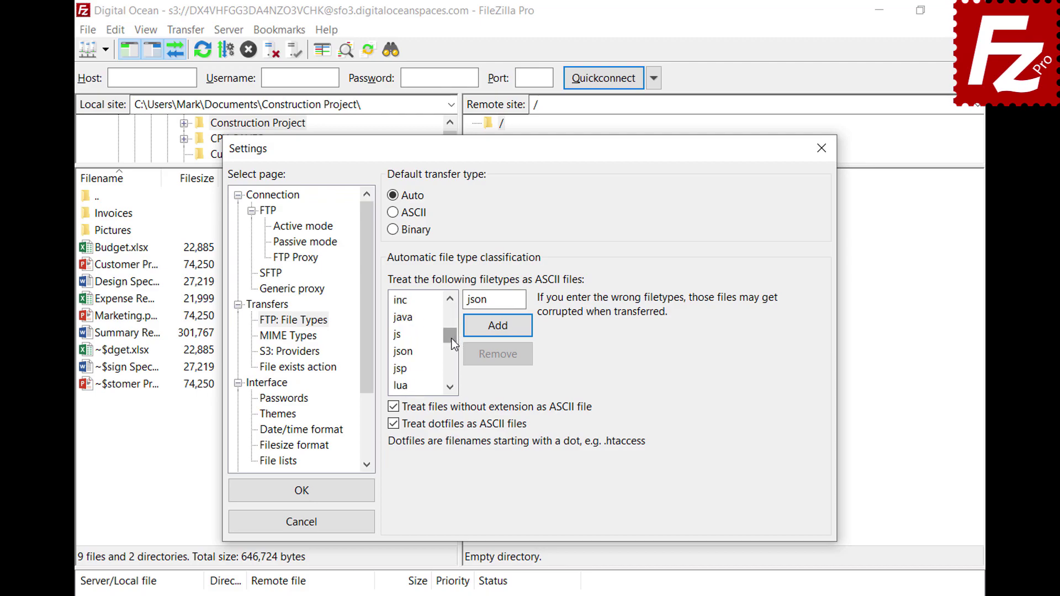
left_click(403, 351)
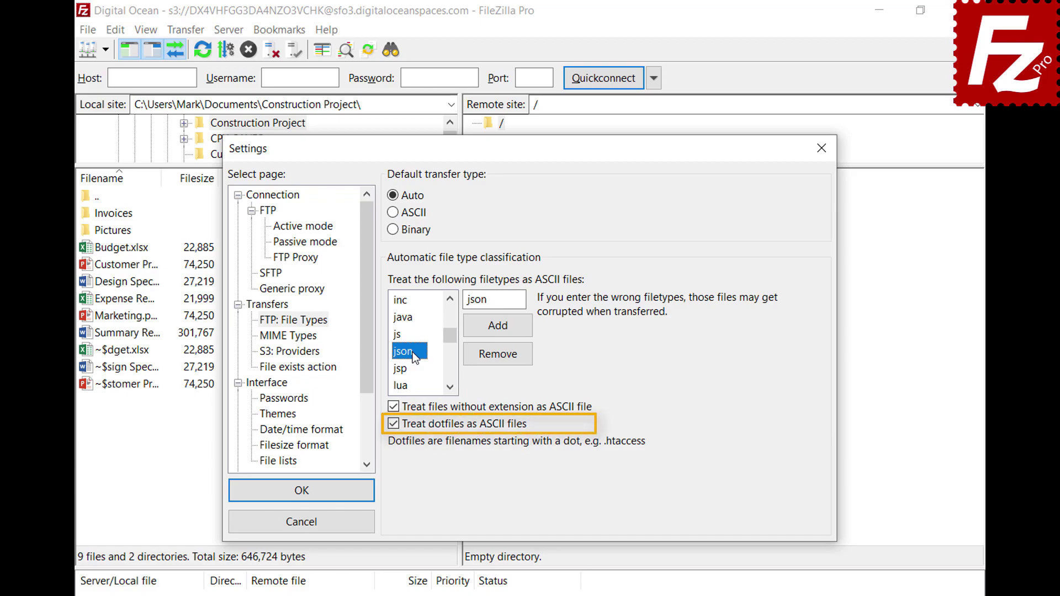
left_click(300, 495)
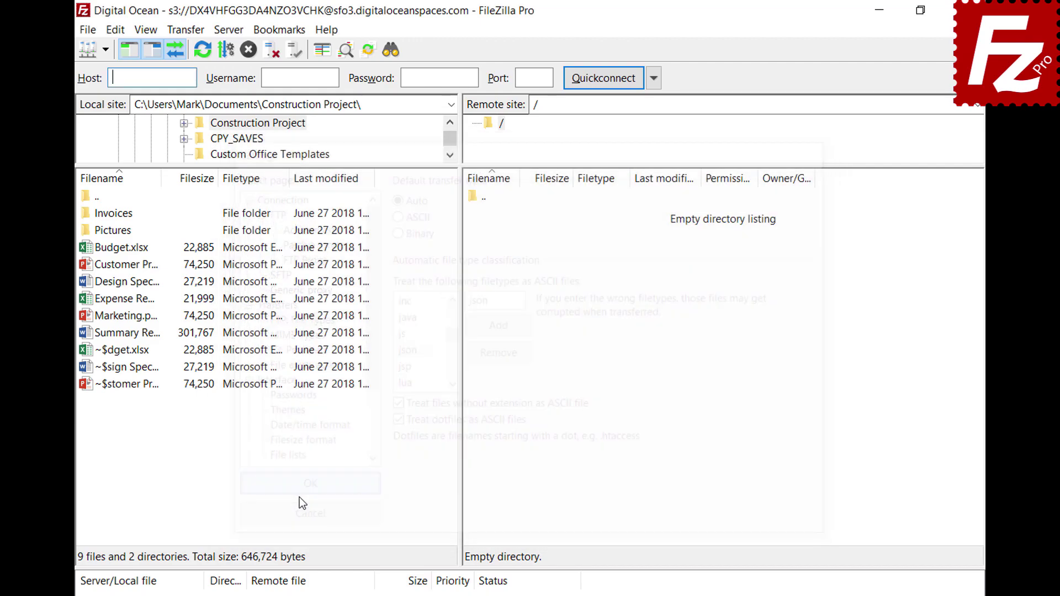
Open a new tab connected to the FTP site and check the Transfer menu and status-bar transfer type.
left_click(105, 50)
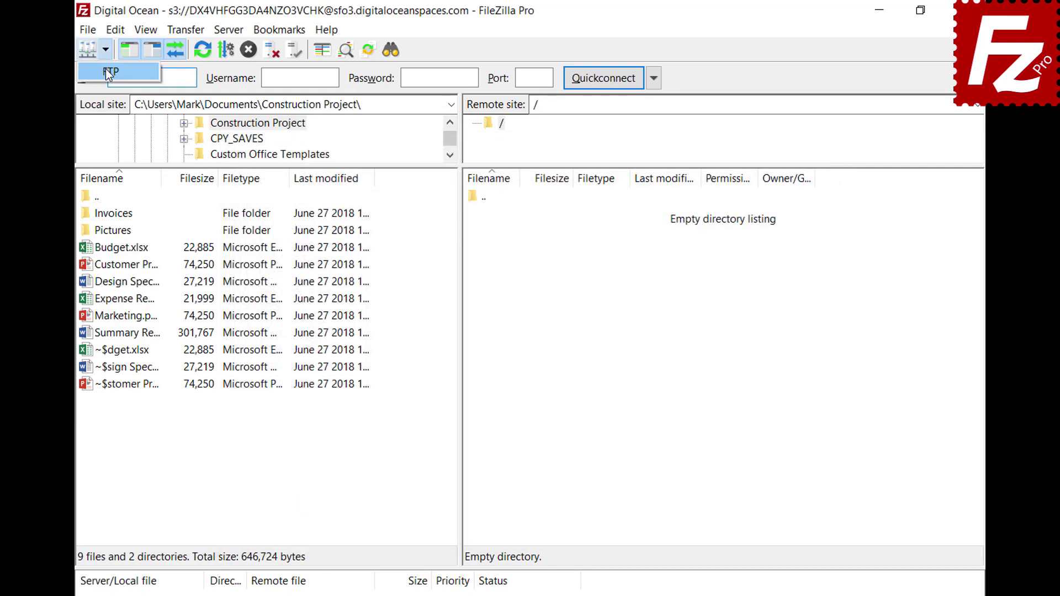
left_click(105, 69)
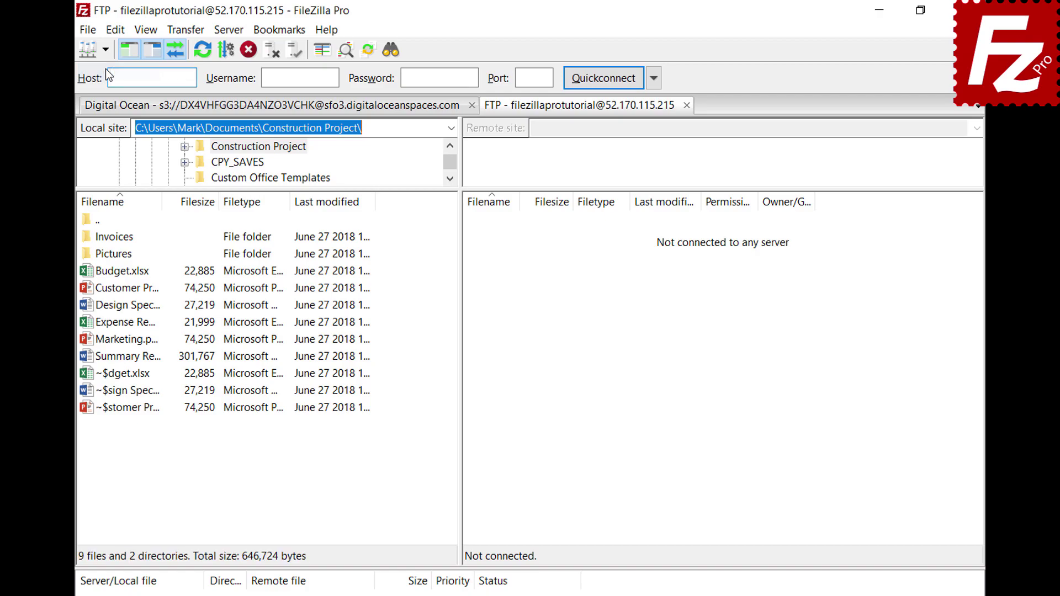
left_click(185, 31)
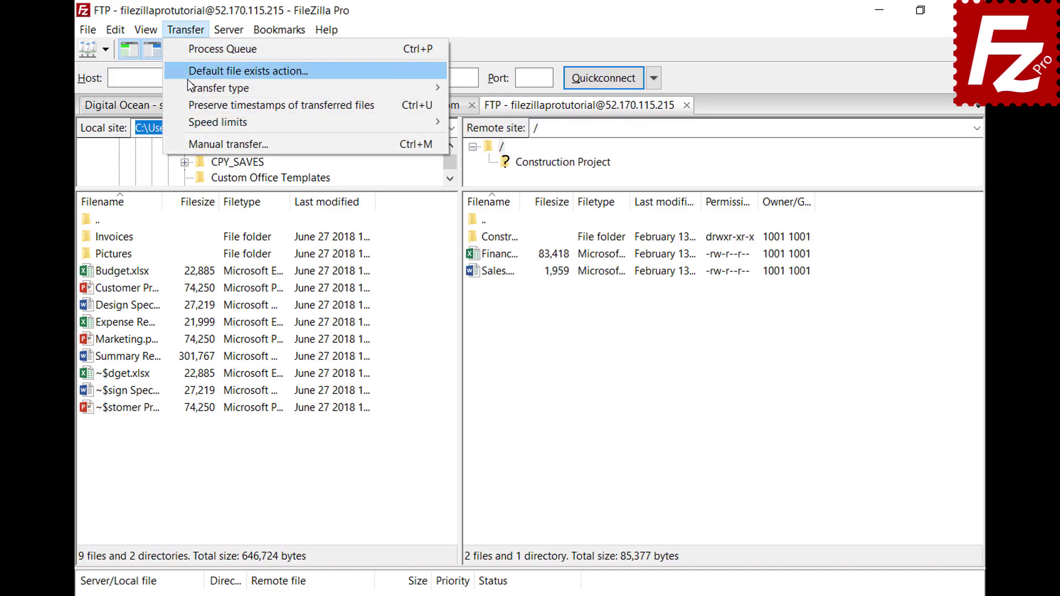
mouse_move(188, 89)
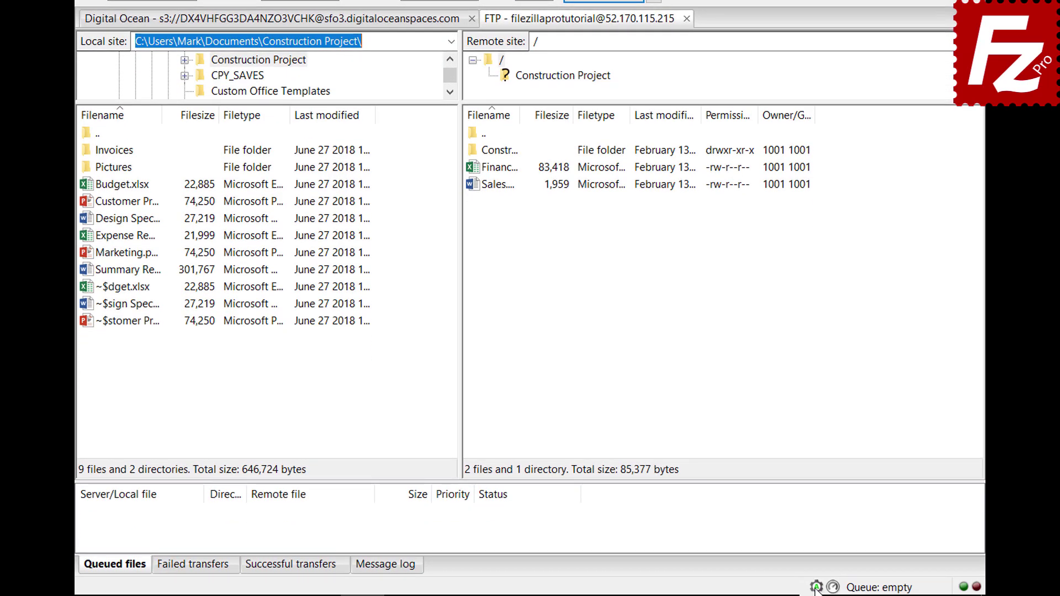
left_click(816, 587)
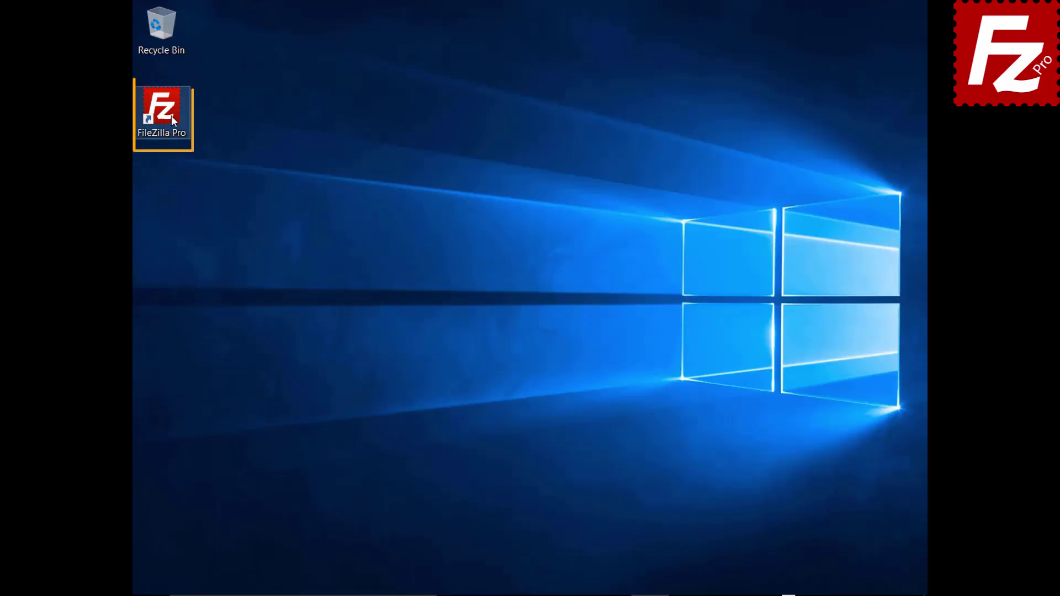
Launch FileZilla, connect to FTP Tutorial, and upload Summary Report.docx.
double_click(171, 119)
left_click(155, 45)
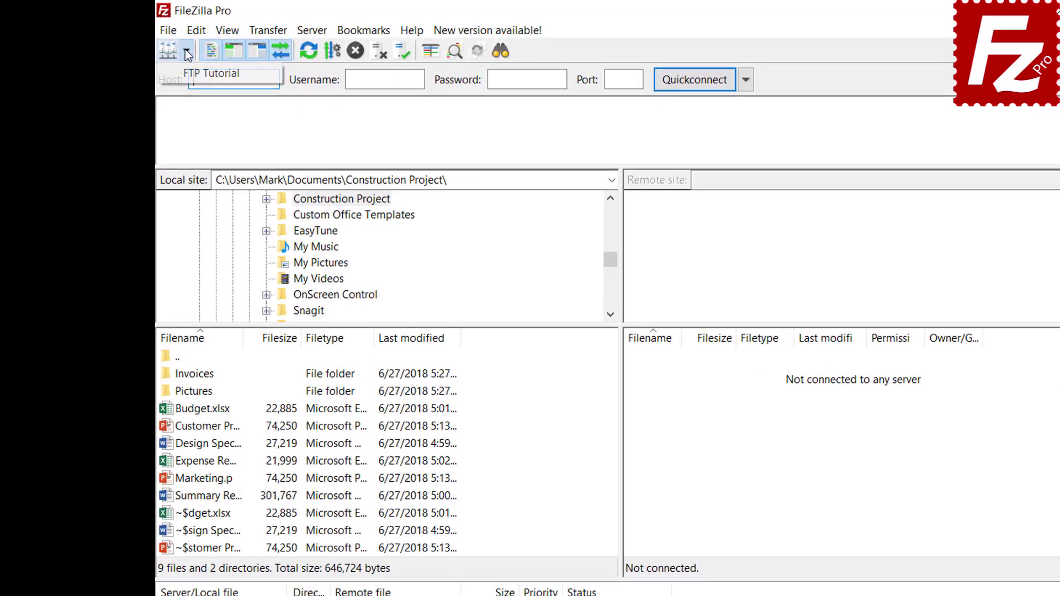
left_click(190, 72)
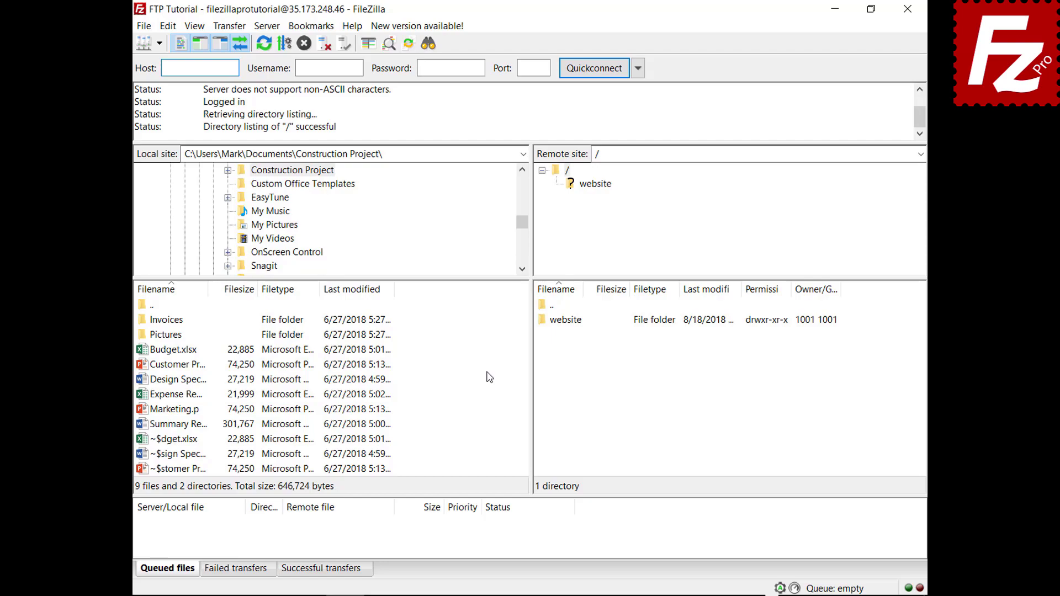
right_click(178, 425)
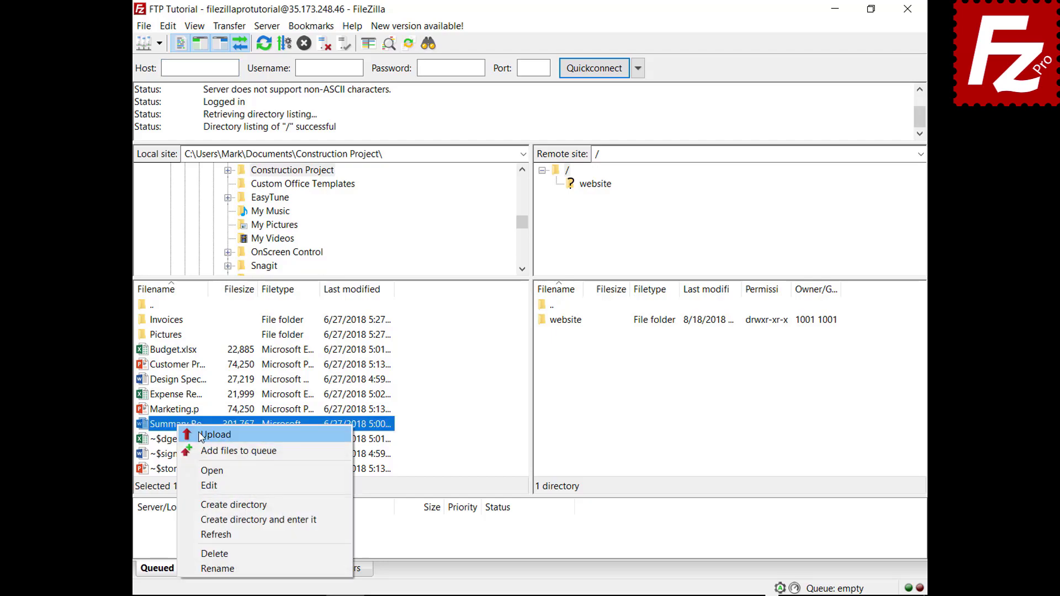
left_click(201, 436)
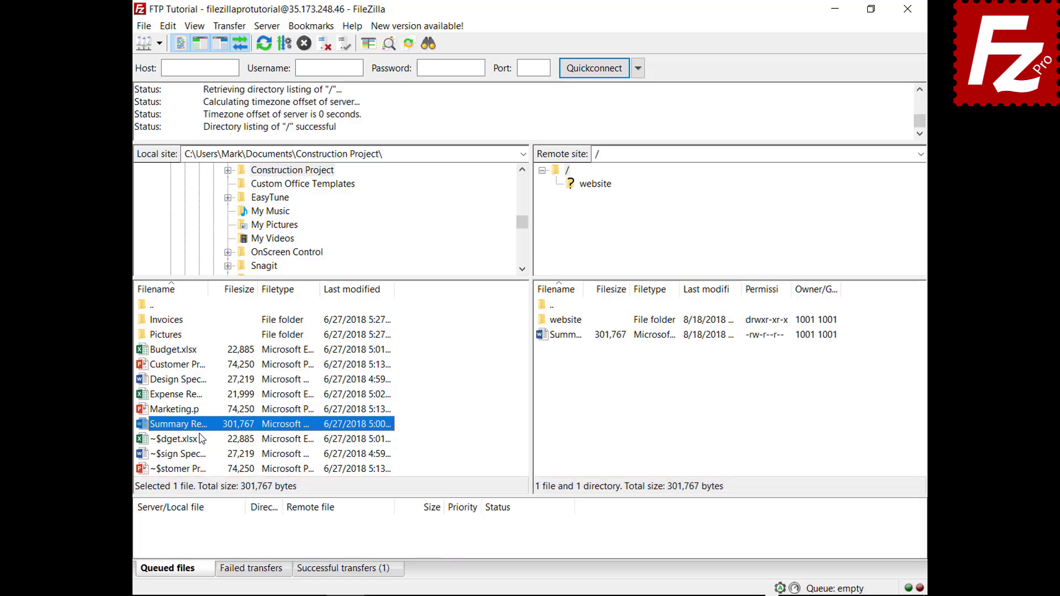
Queue Budget.xlsx and the Invoices folder, then process the queue to upload them.
right_click(178, 350)
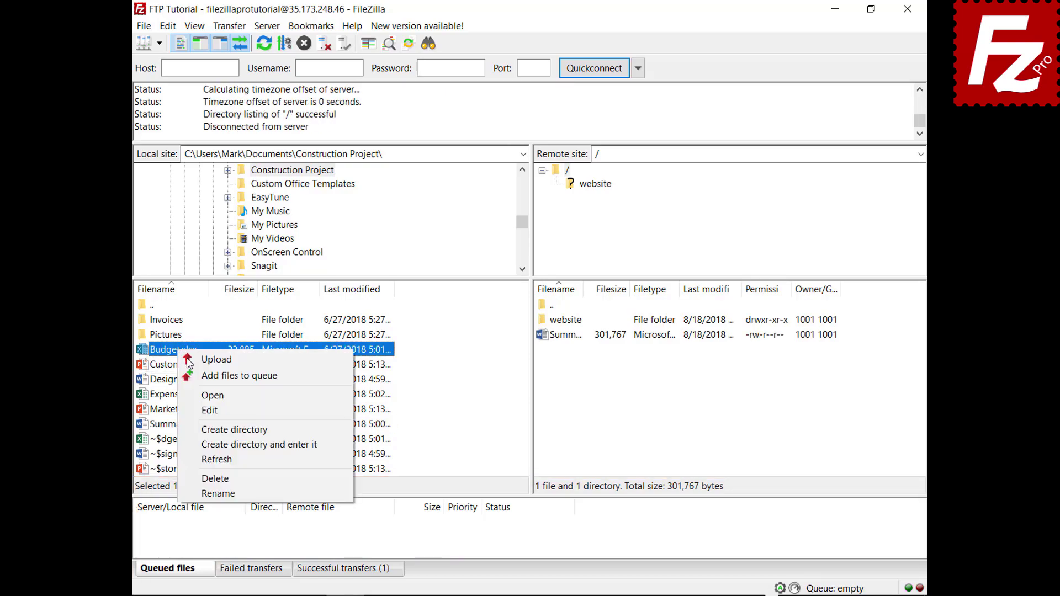
left_click(197, 377)
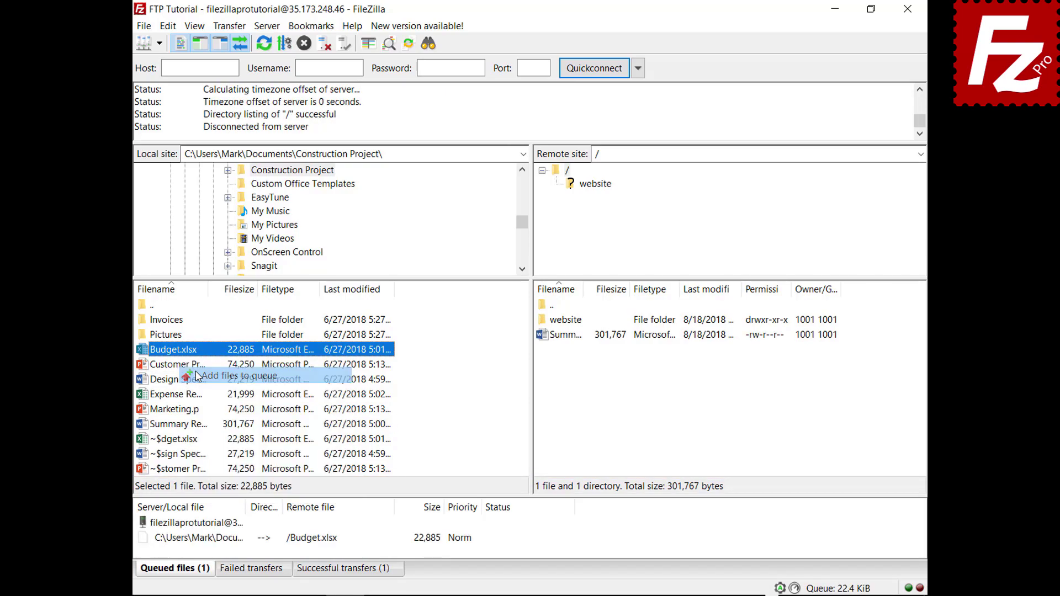
right_click(176, 321)
left_click(186, 343)
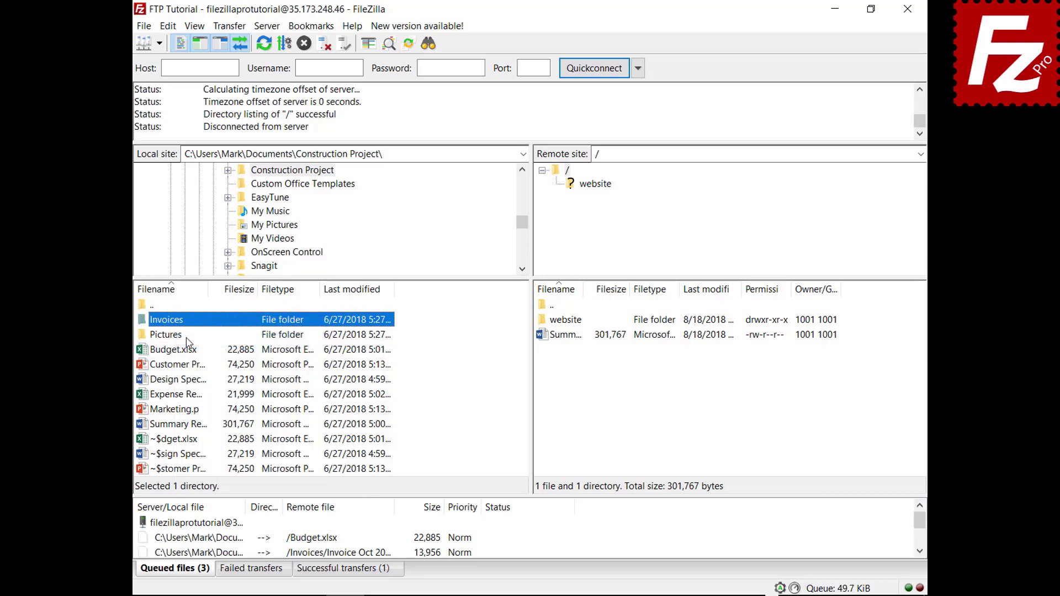
right_click(202, 523)
left_click(235, 421)
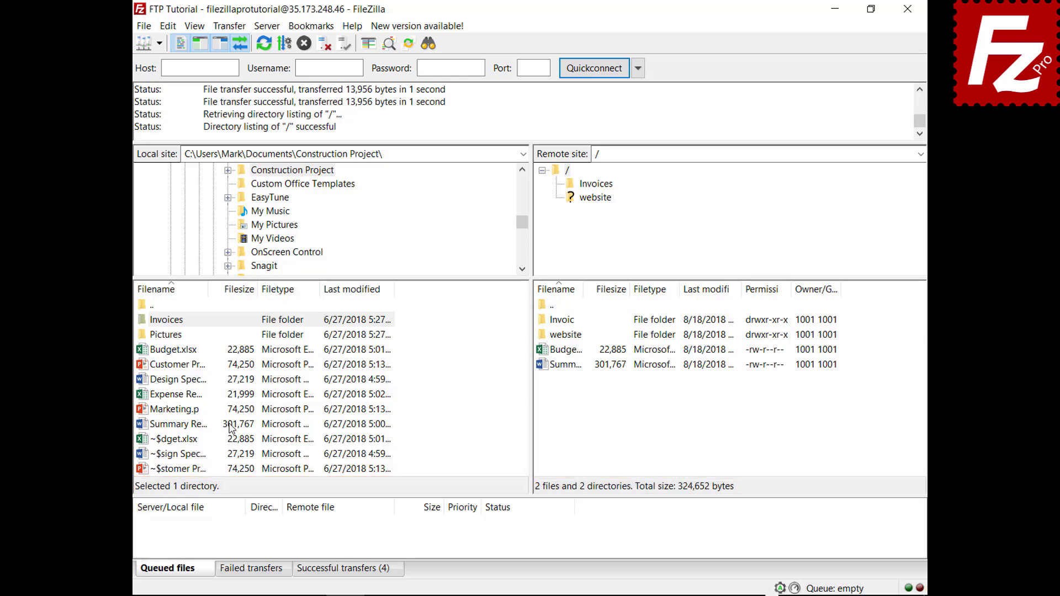
Queue Design Specs.docx and Expense Report.xlsx for upload and sort the queue by size.
right_click(183, 379)
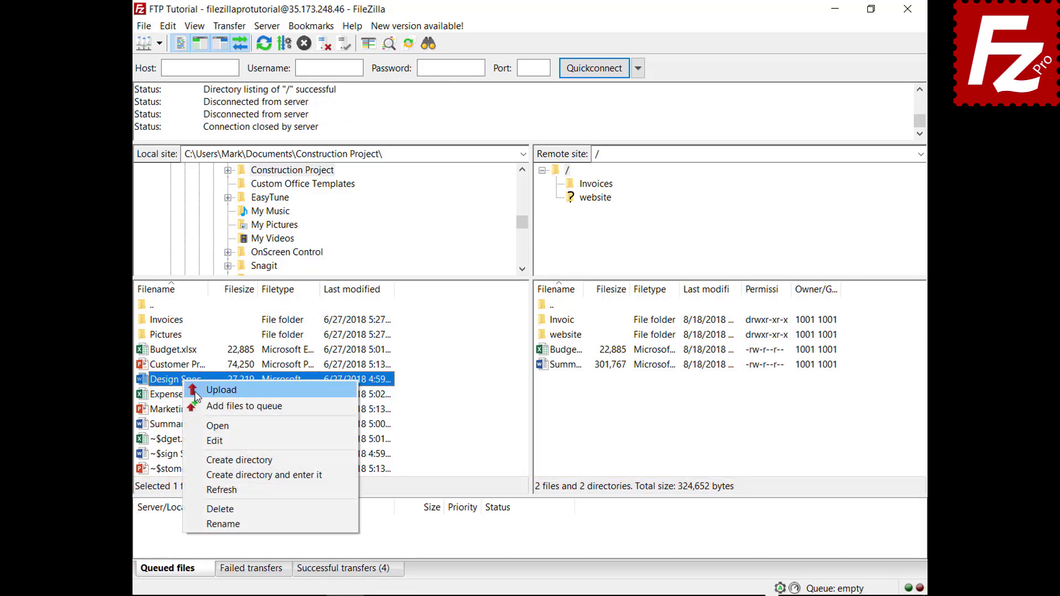
left_click(201, 406)
right_click(188, 394)
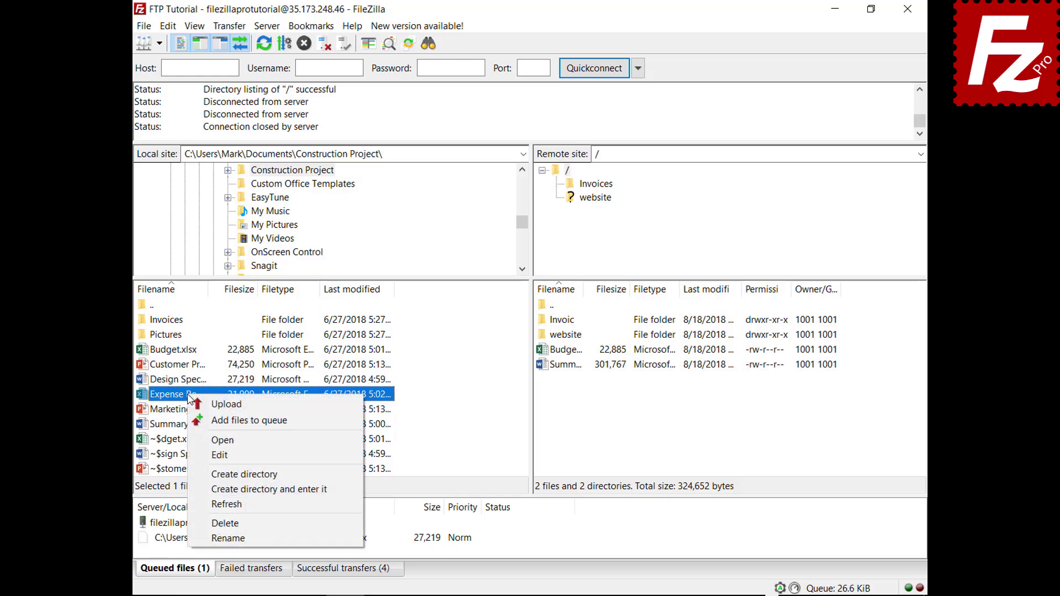
left_click(218, 421)
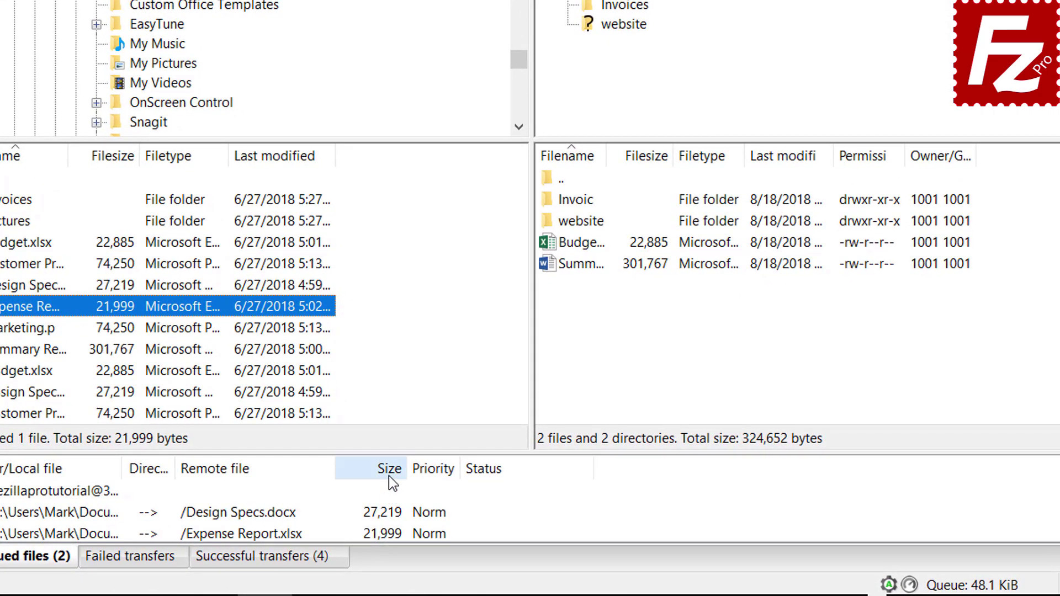
left_click(407, 485)
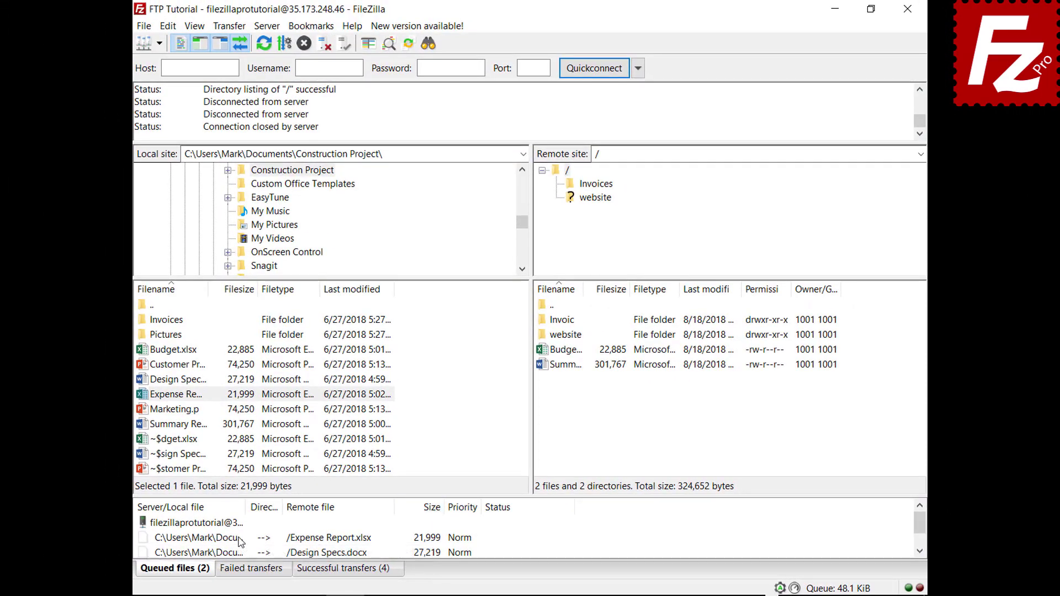
Give the Expense Report transfer High priority and process the queue.
right_click(241, 541)
mouse_move(283, 499)
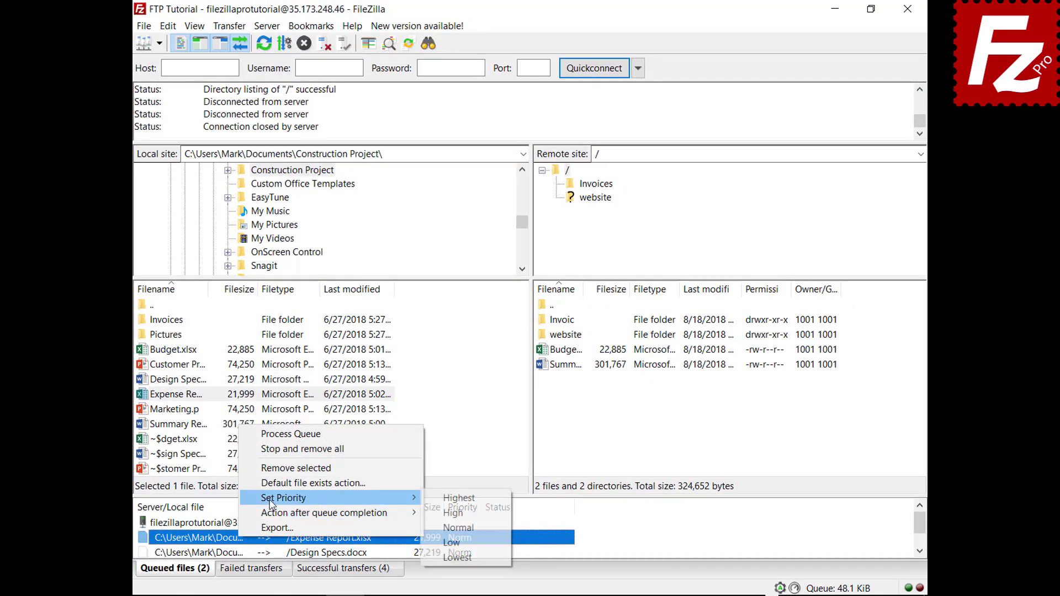
left_click(452, 500)
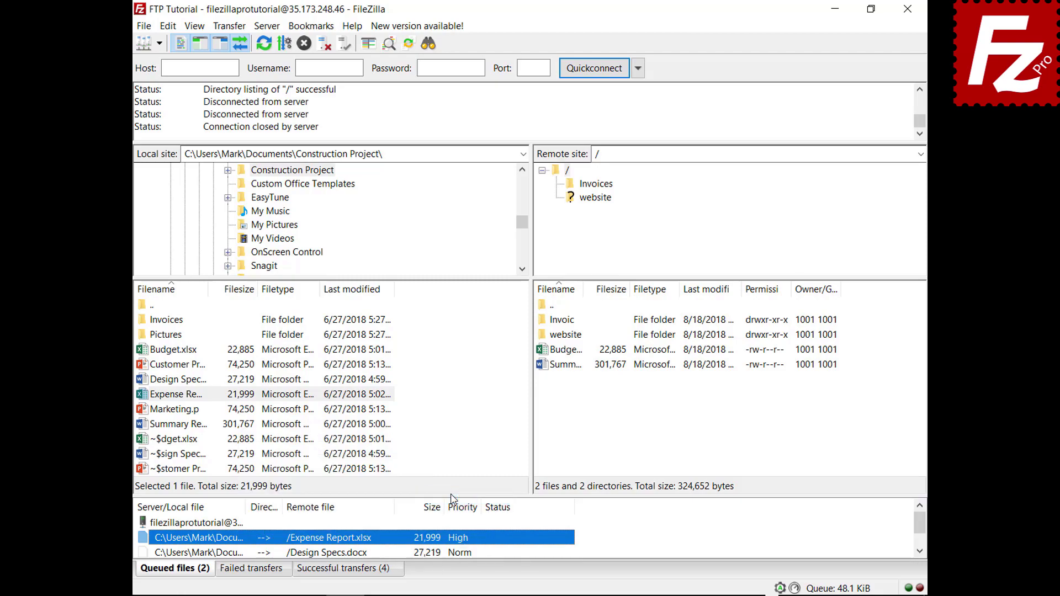
right_click(223, 526)
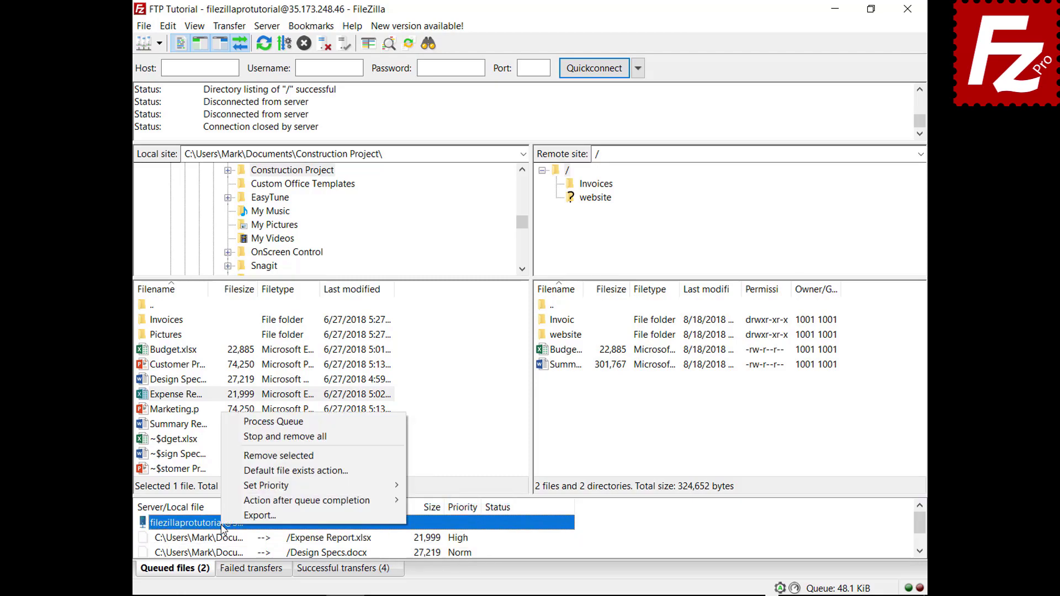
left_click(276, 422)
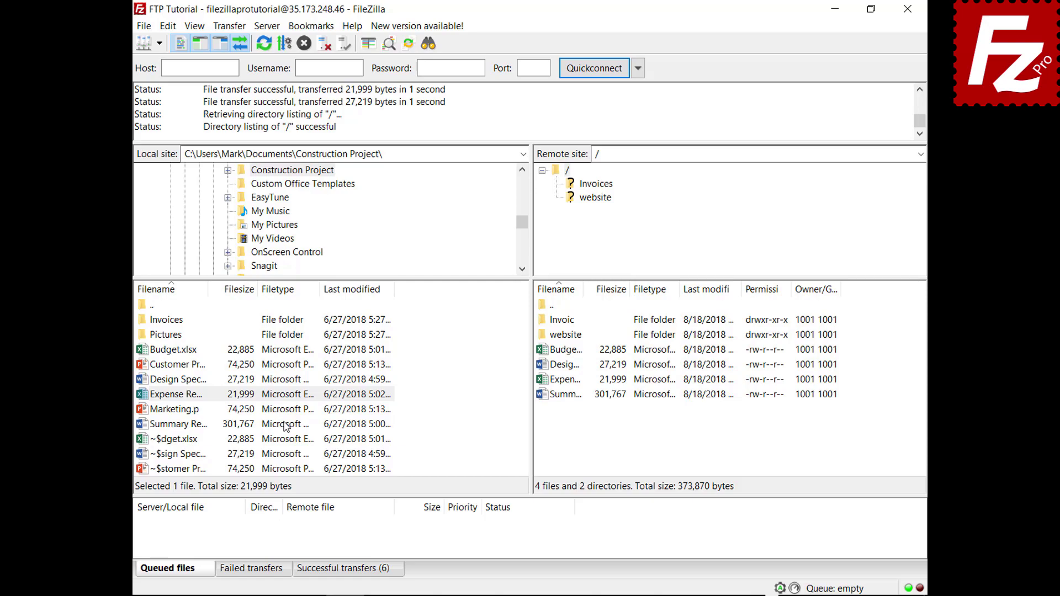
Queue Budget.xlsx again and review the default file exists action in Settings without changes.
left_click(176, 350)
right_click(192, 352)
left_click(206, 379)
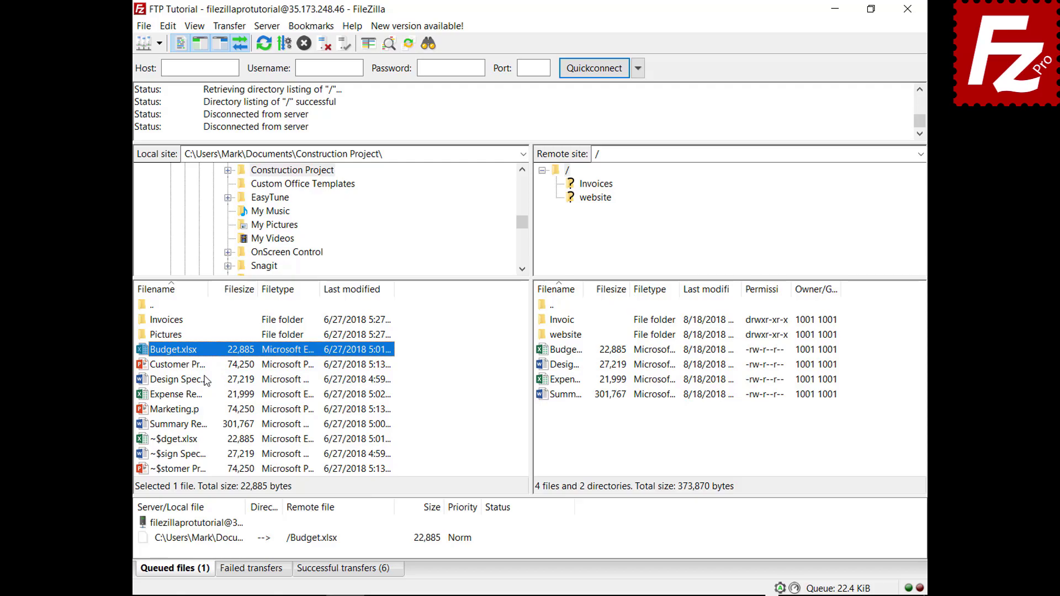
left_click(168, 26)
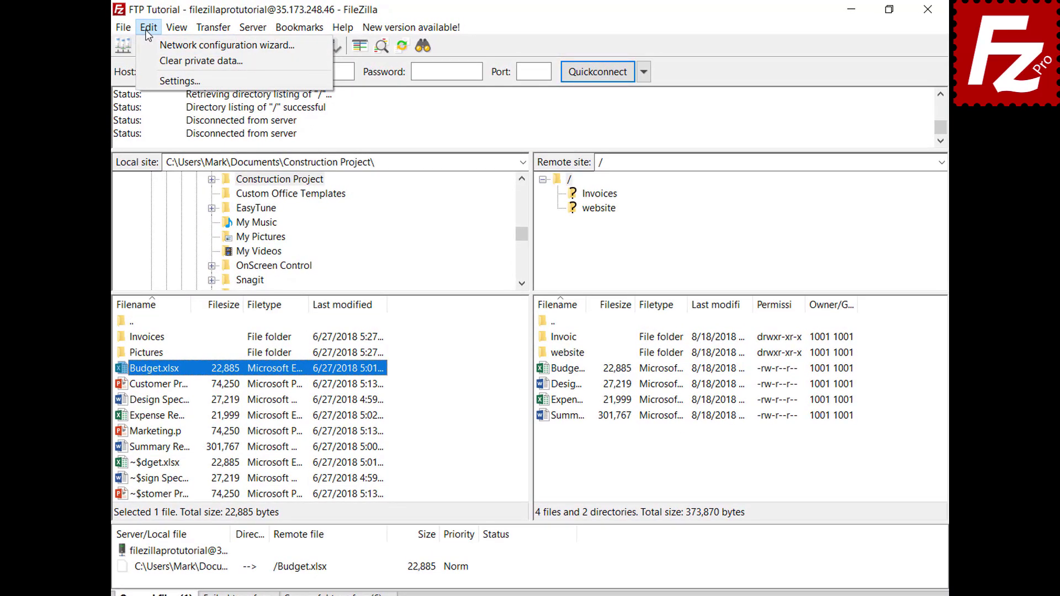
left_click(148, 79)
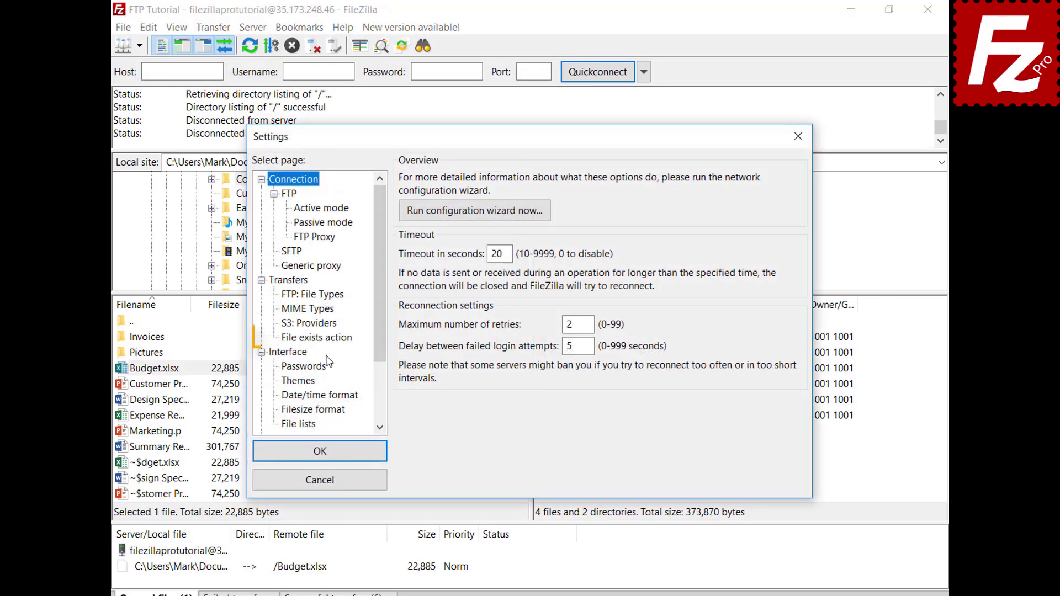
left_click(330, 342)
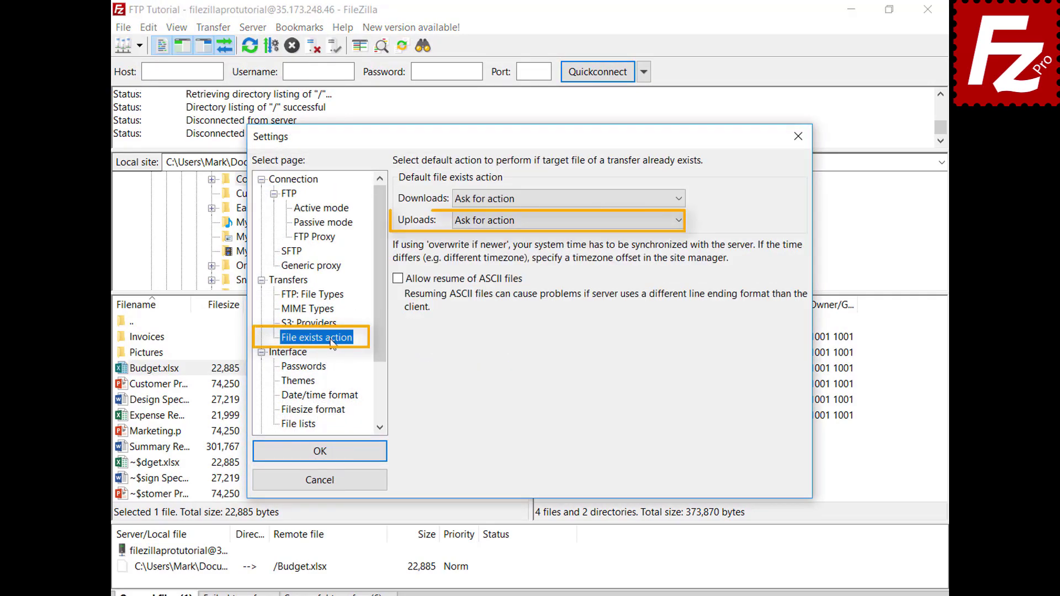
left_click(333, 487)
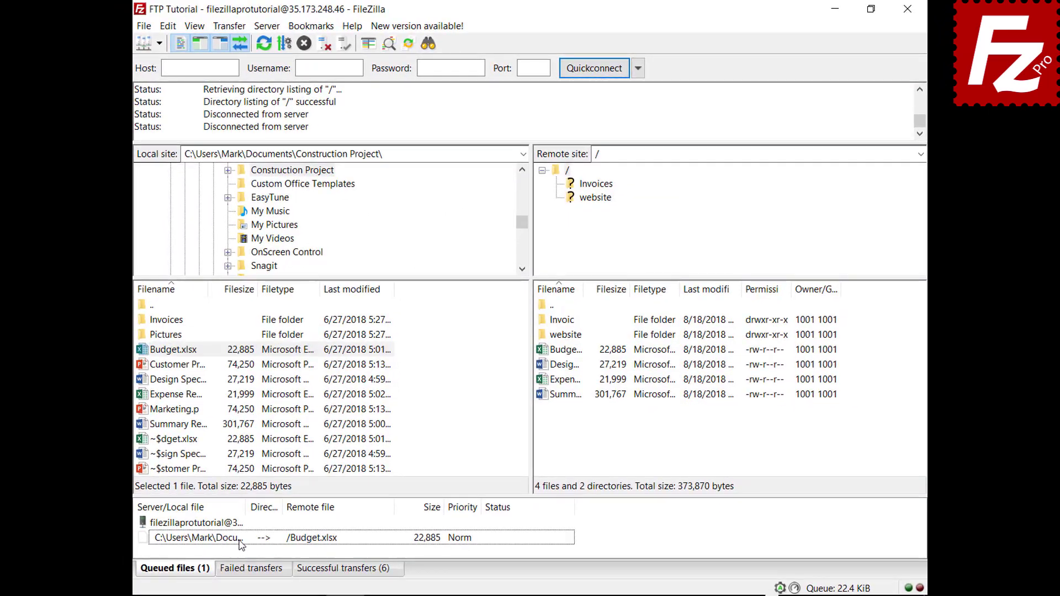
Set the queued Budget.xlsx transfer's file exists action to Overwrite file and process the queue.
left_click(226, 571)
right_click(241, 544)
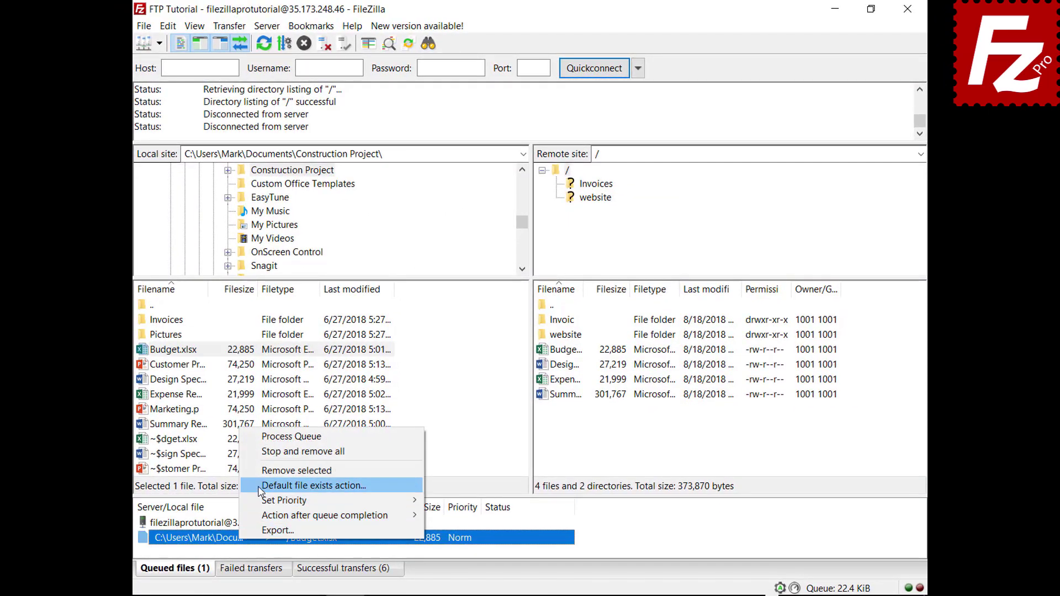
left_click(261, 487)
left_click(462, 507)
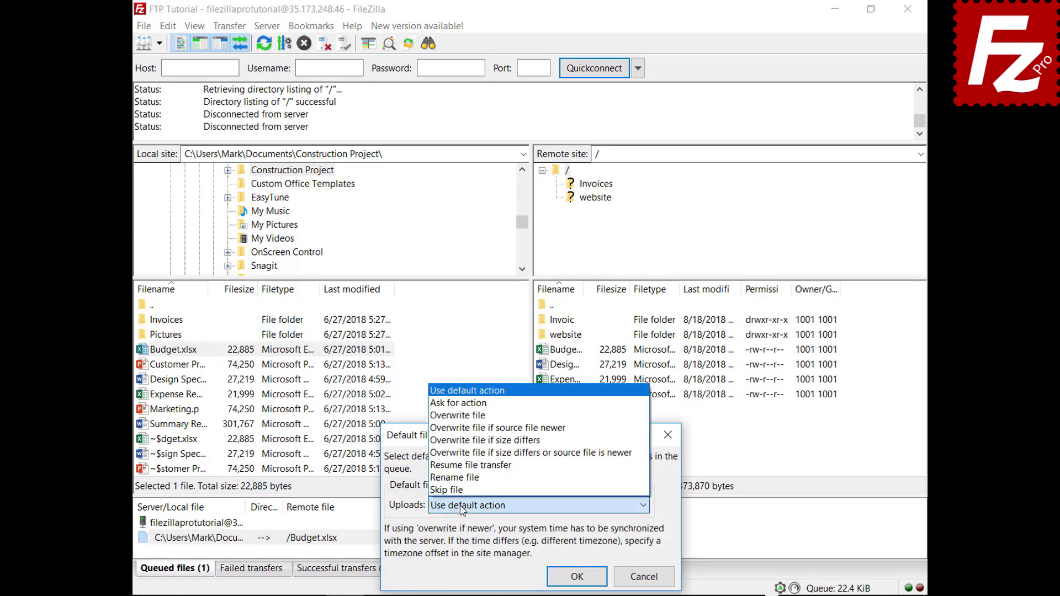
left_click(486, 416)
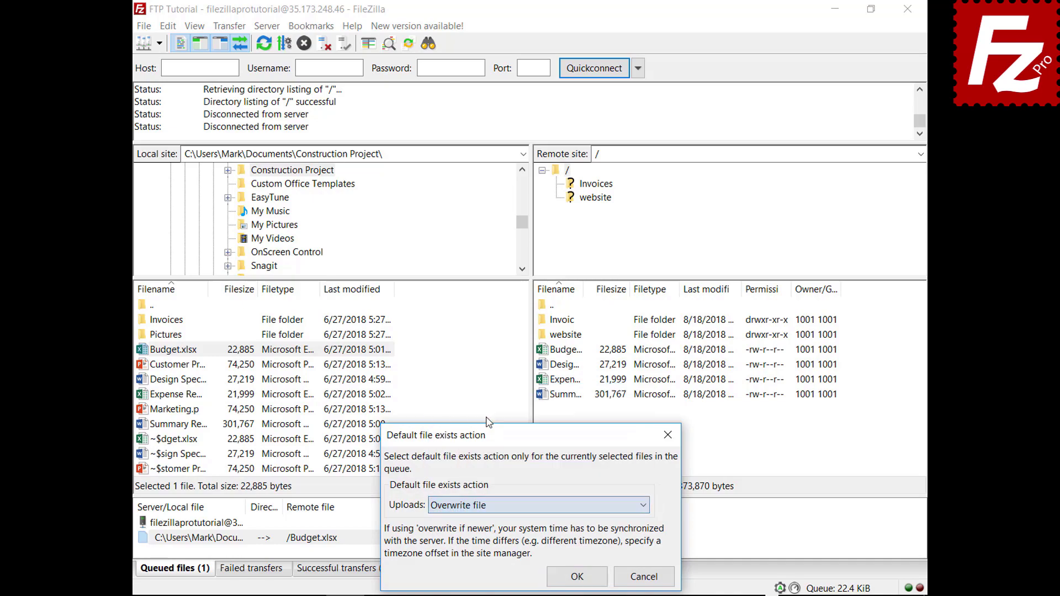
left_click(576, 572)
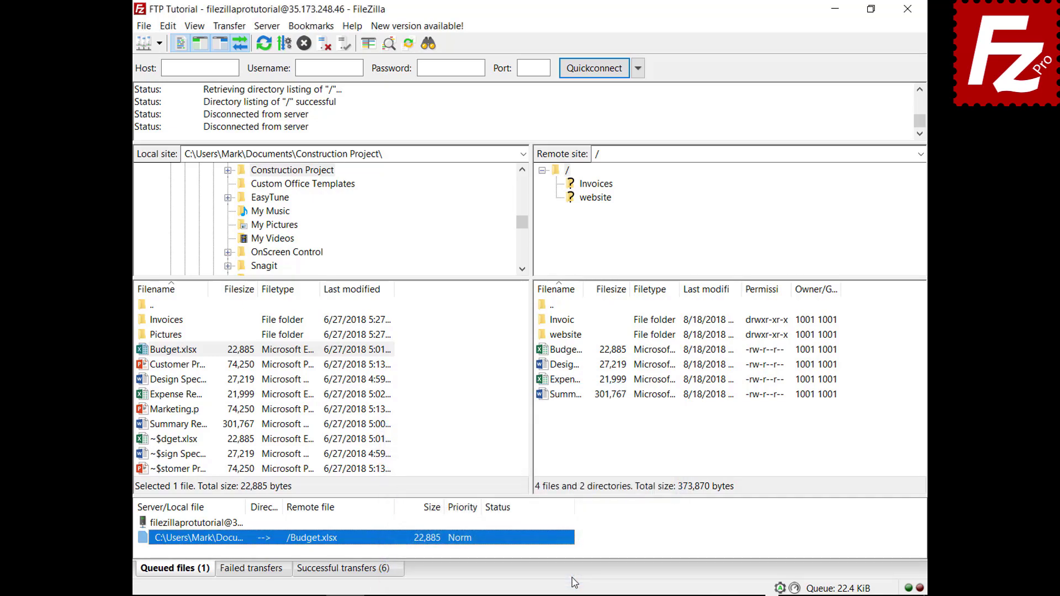
right_click(202, 524)
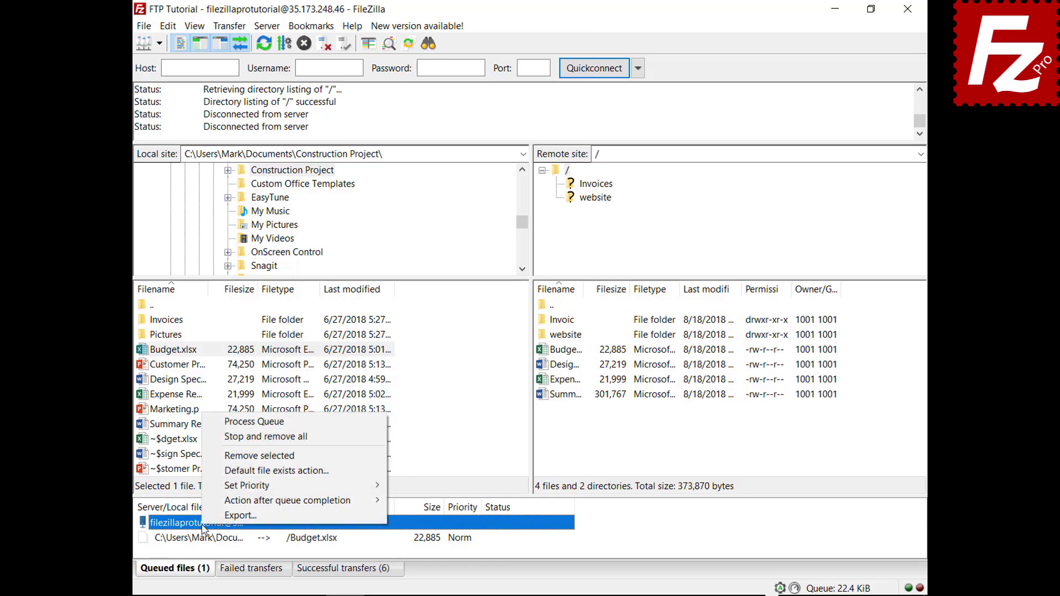
left_click(212, 421)
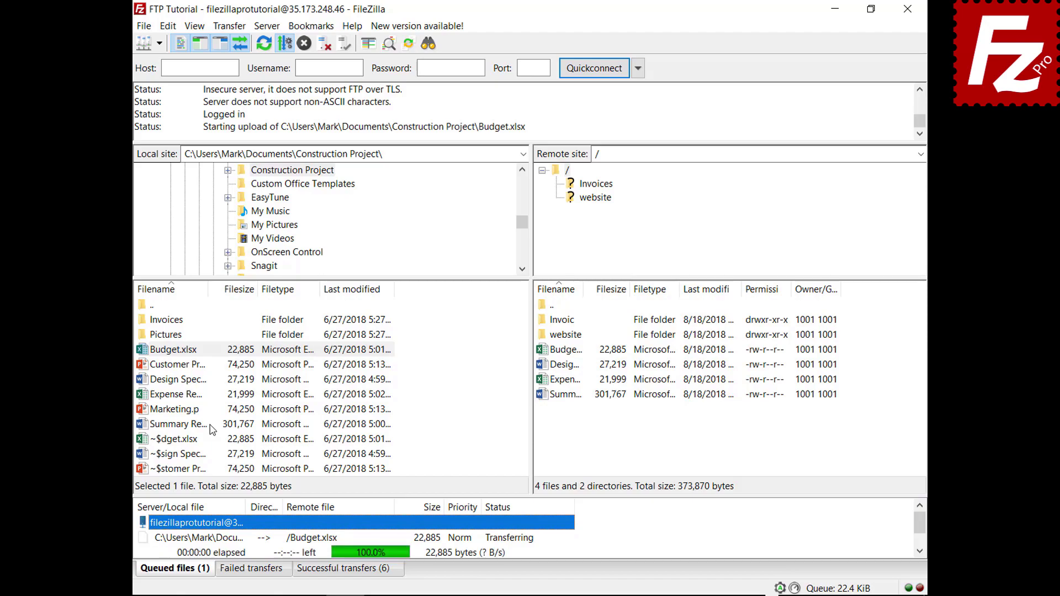
Queue Marketing.pptx, set FileZilla to close after queue completion, and process the queue.
right_click(179, 410)
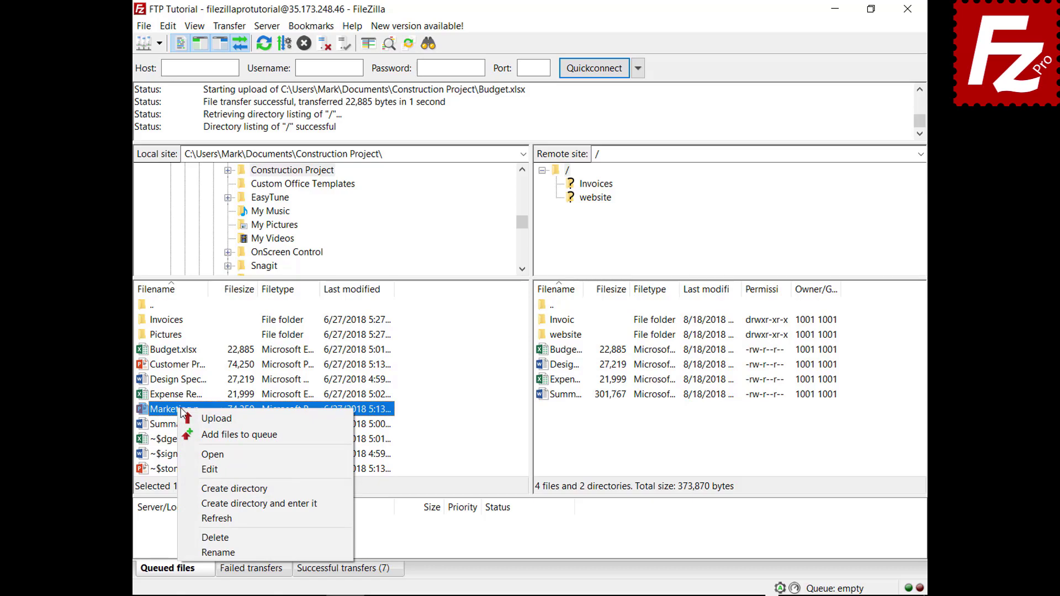
left_click(221, 435)
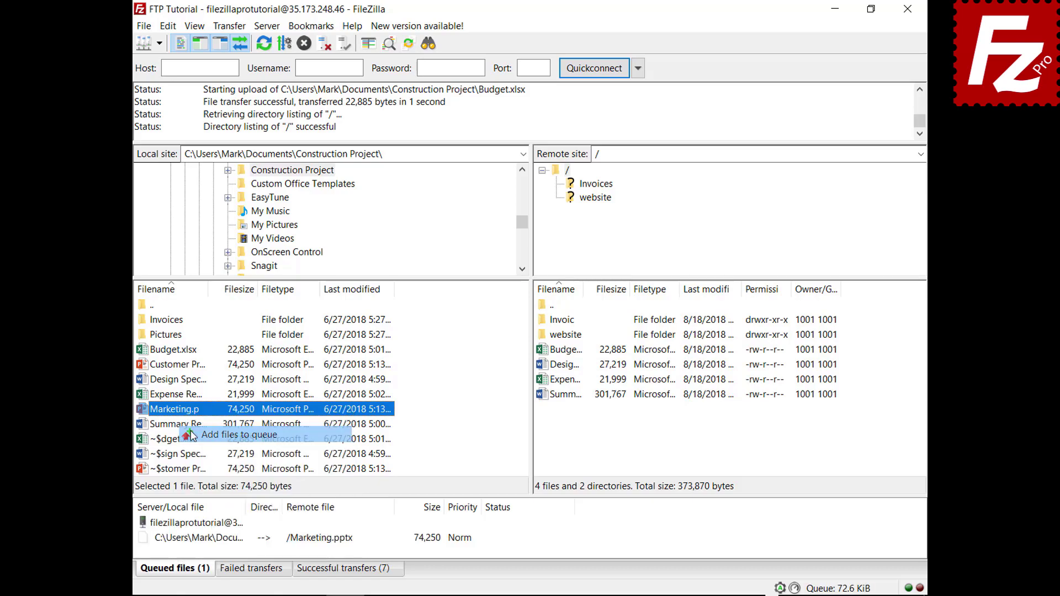
right_click(211, 541)
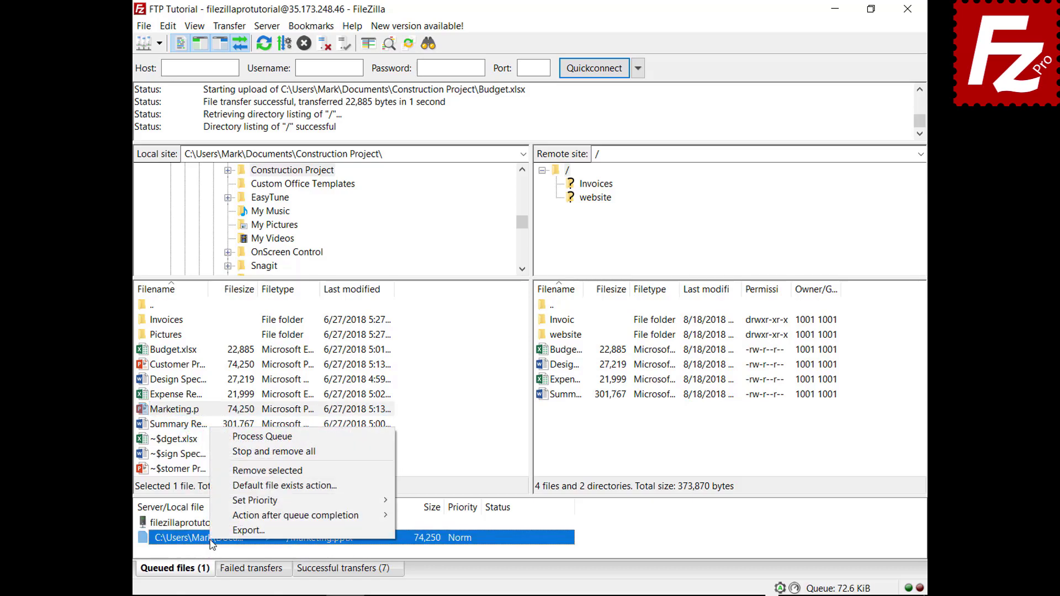
mouse_move(216, 517)
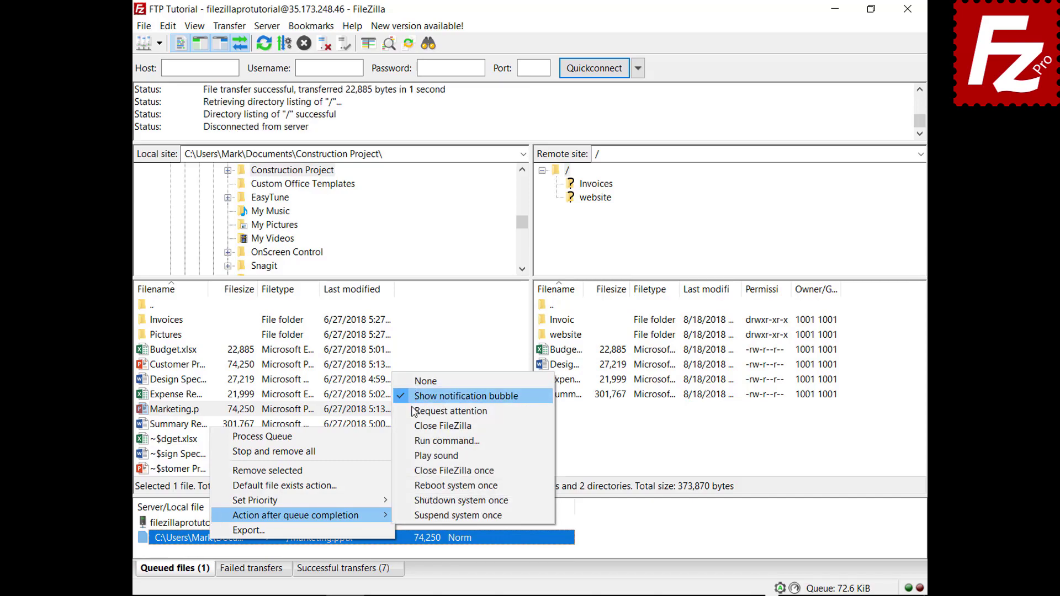
left_click(412, 426)
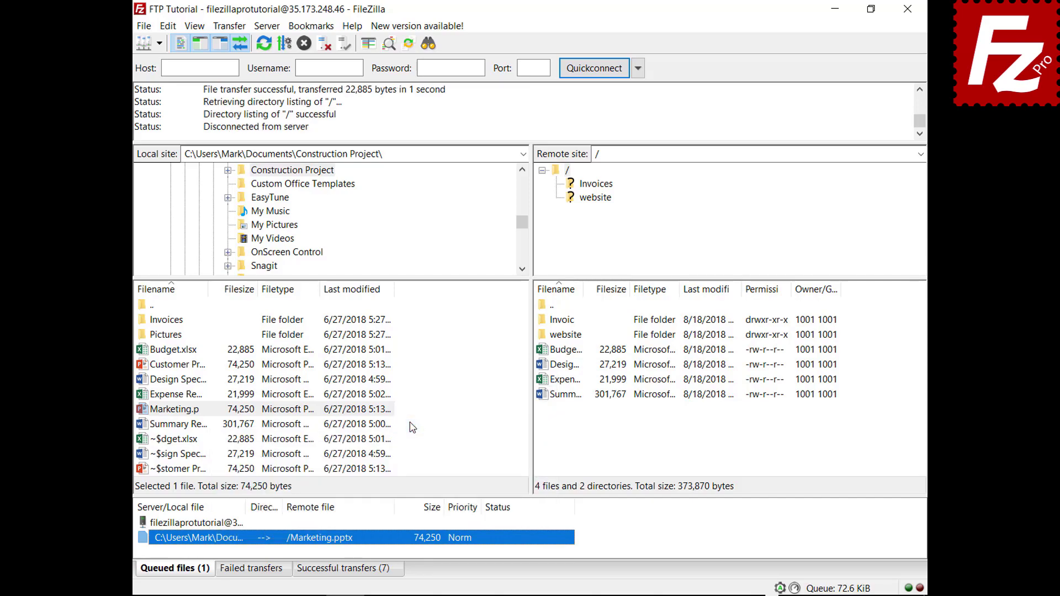
right_click(216, 523)
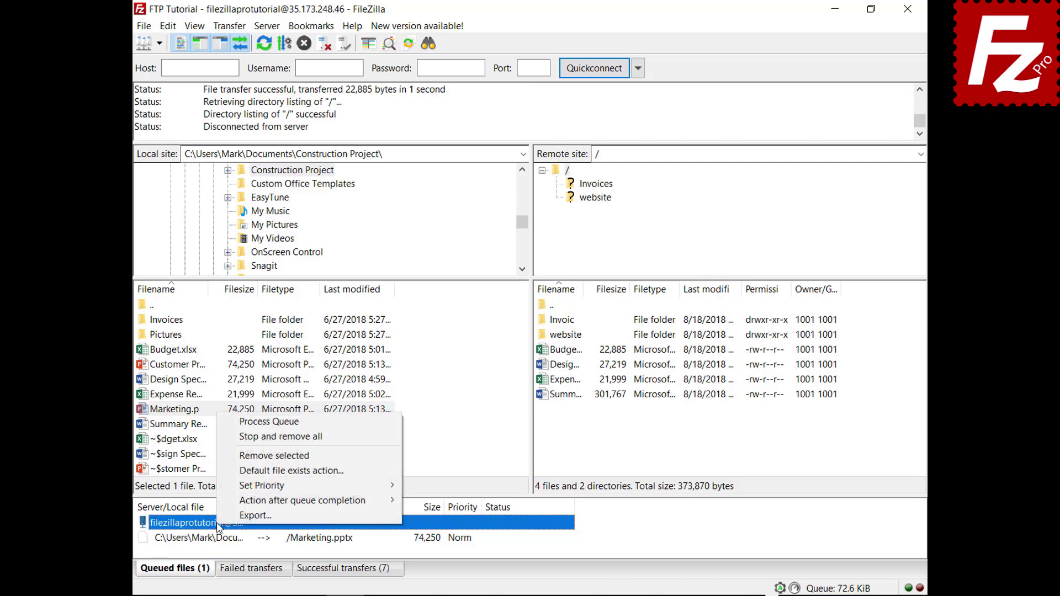
left_click(254, 425)
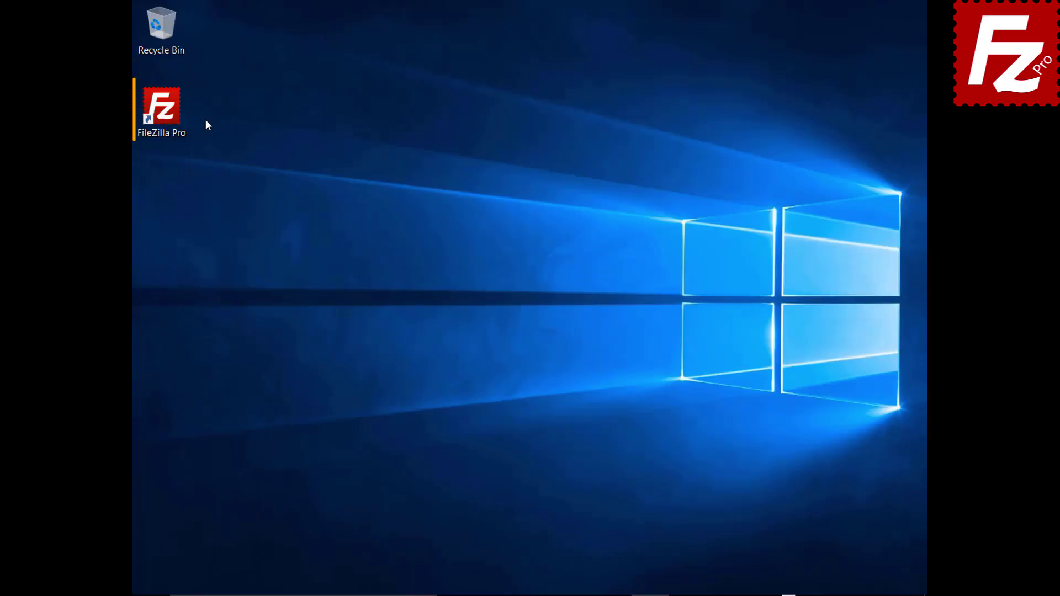
Relaunch FileZilla Pro and reconnect to the FTP Tutorial site.
double_click(172, 115)
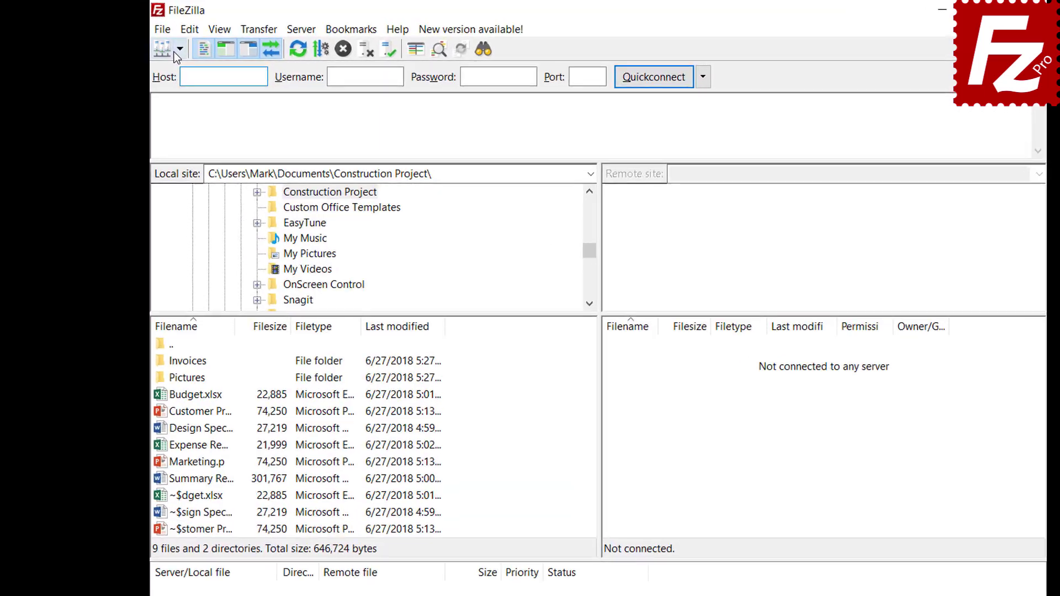
left_click(159, 43)
left_click(177, 61)
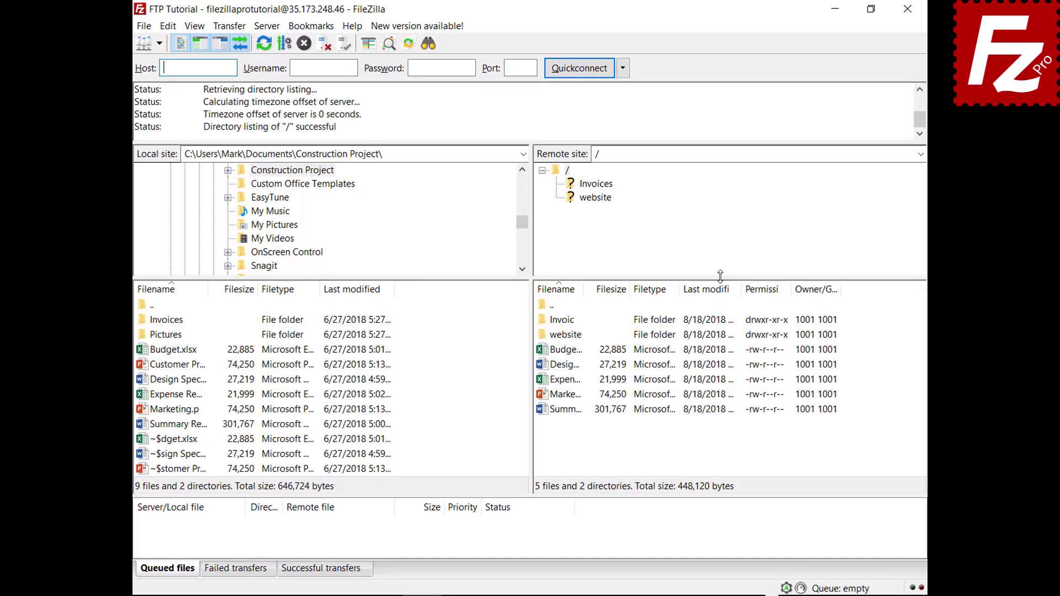
Queue the Pictures folder, restart FileZilla, and process the restored queue.
right_click(174, 336)
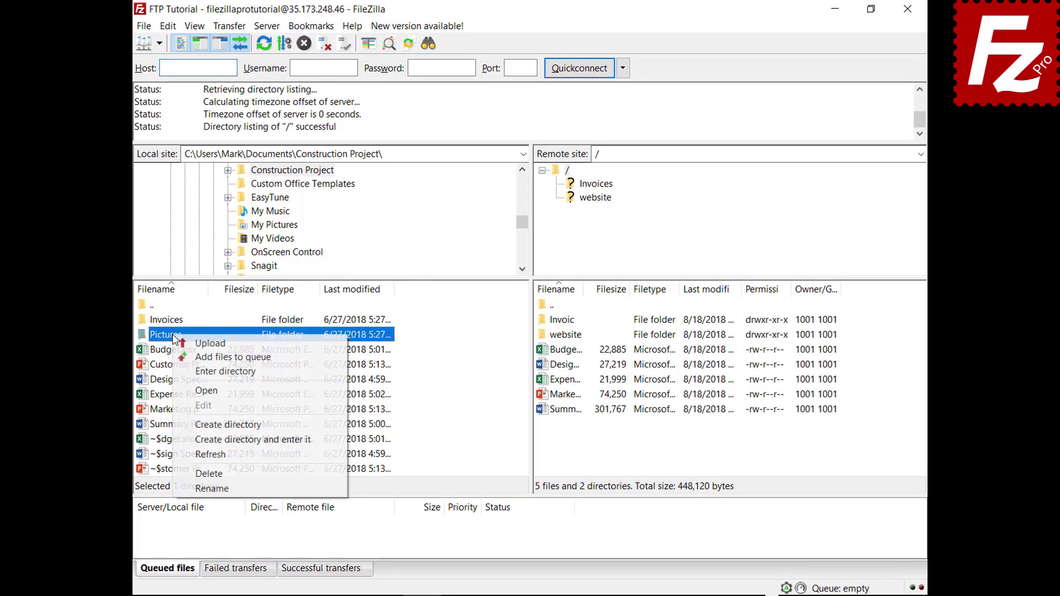
left_click(181, 357)
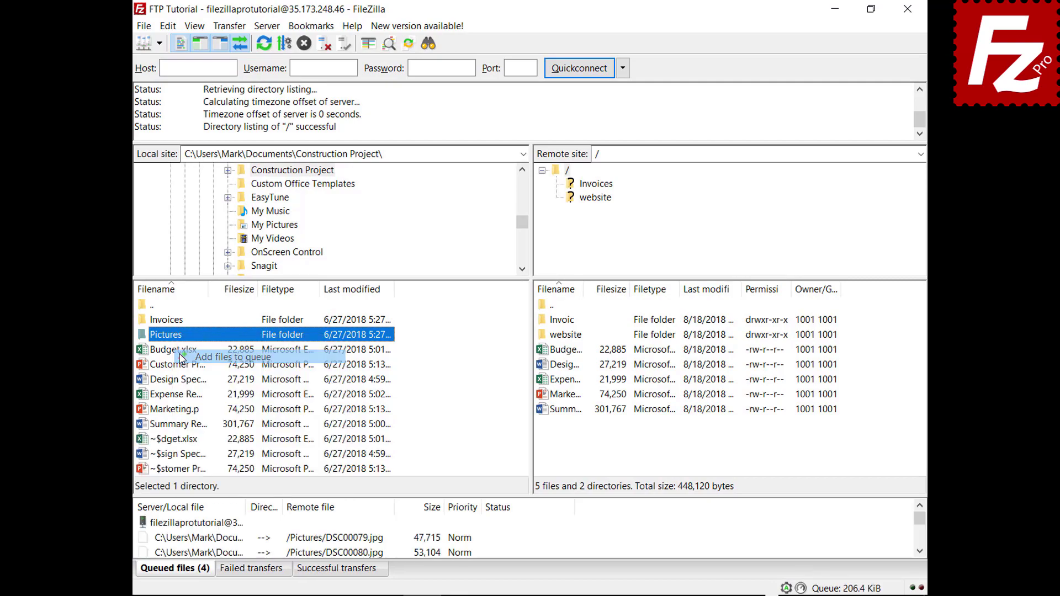
left_click(908, 16)
double_click(167, 114)
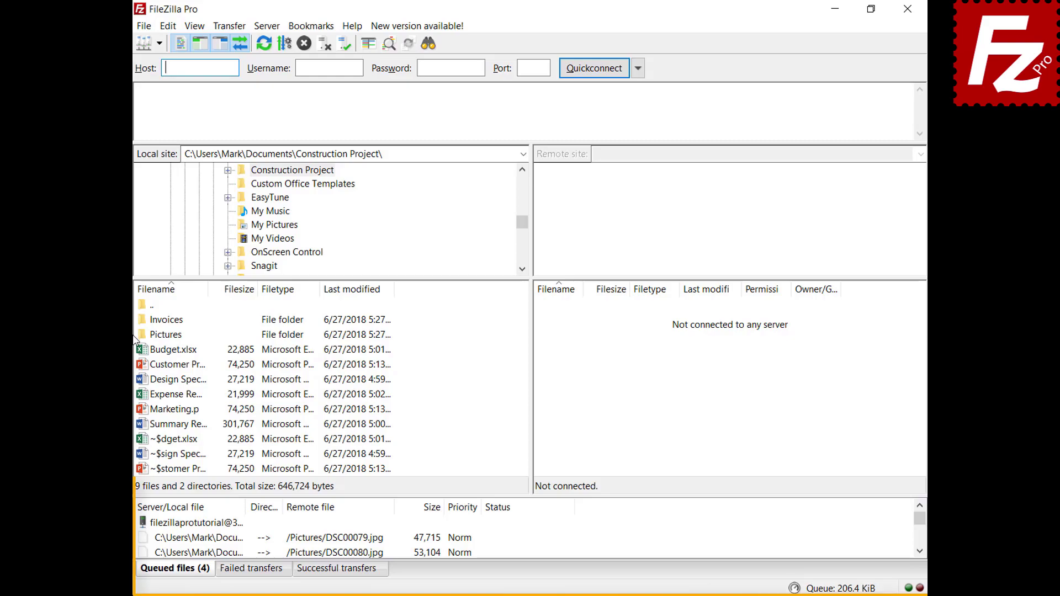
right_click(212, 525)
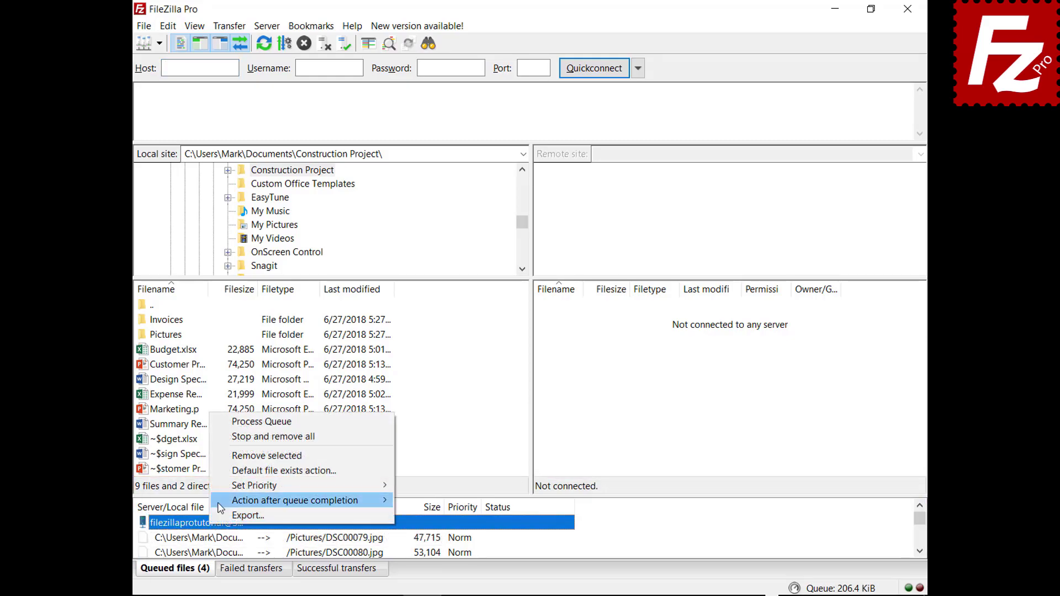
left_click(233, 422)
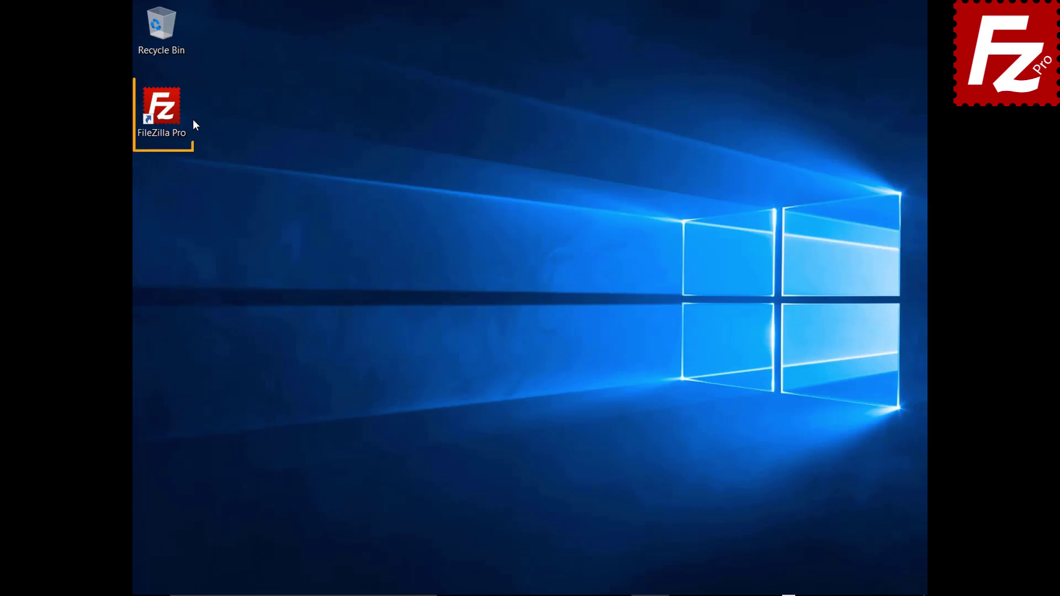
Relaunch, reconnect to FTP Tutorial, queue Marketing.pptx, then clear the whole transfer queue.
double_click(168, 114)
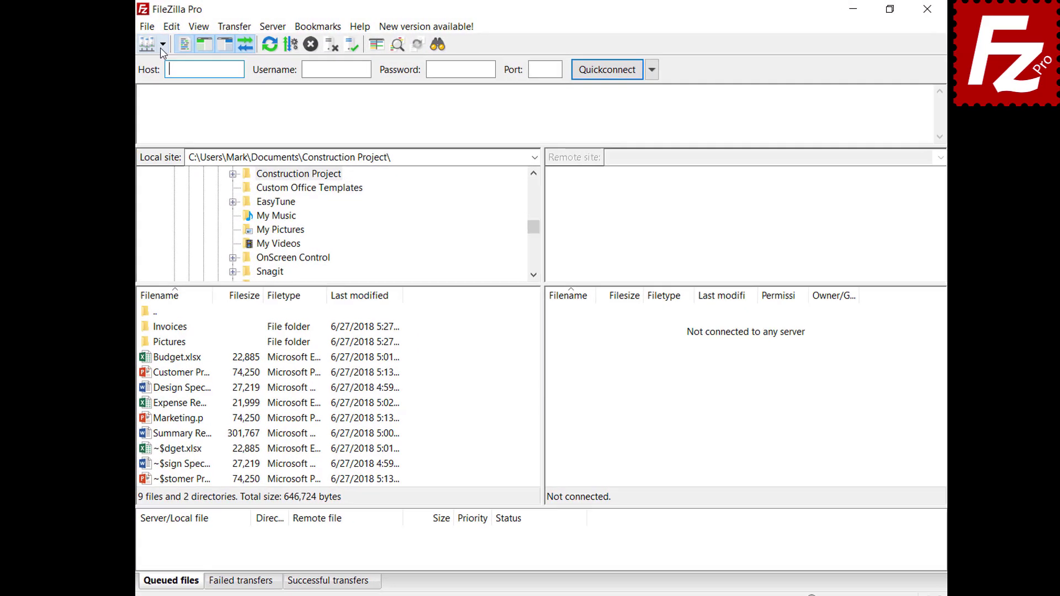
left_click(160, 47)
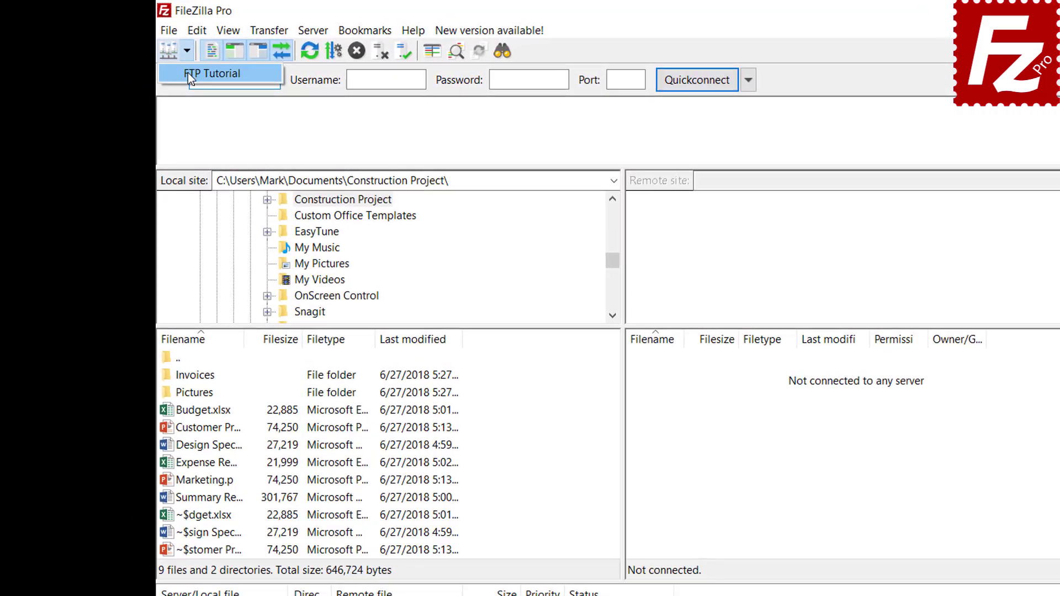
left_click(159, 64)
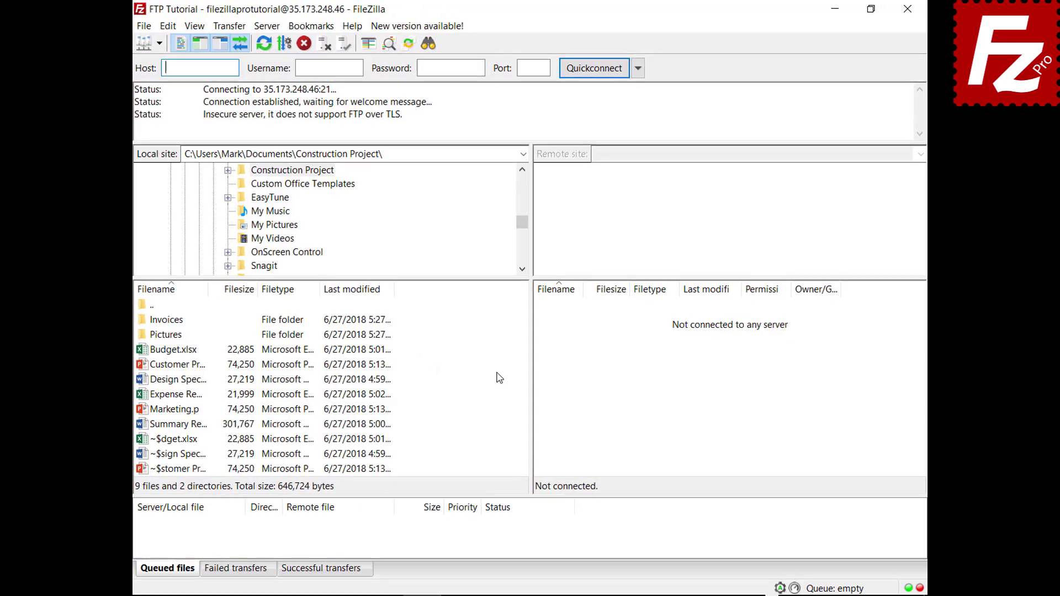
right_click(171, 413)
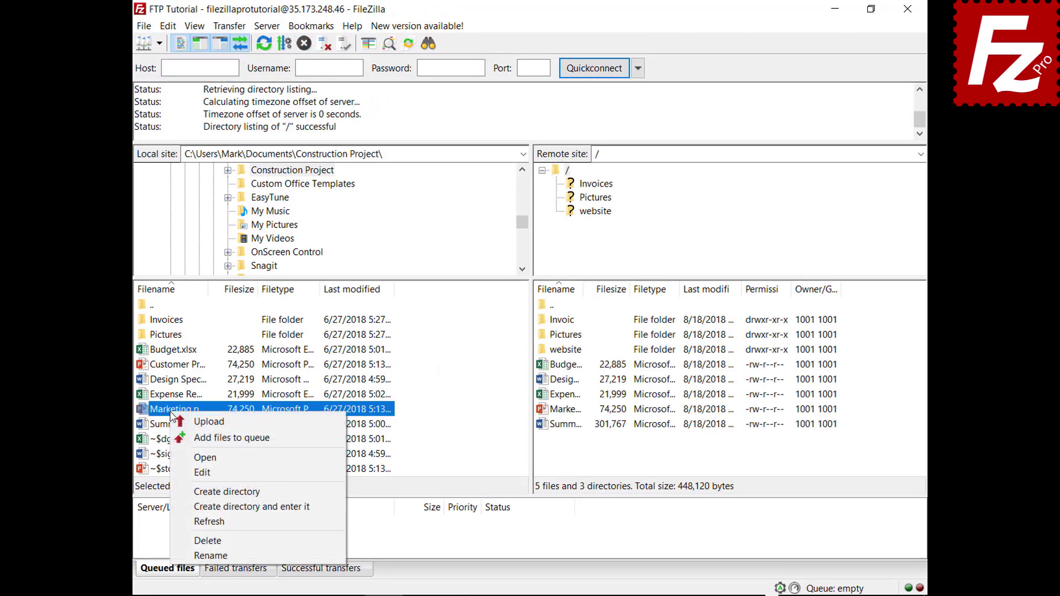
left_click(183, 438)
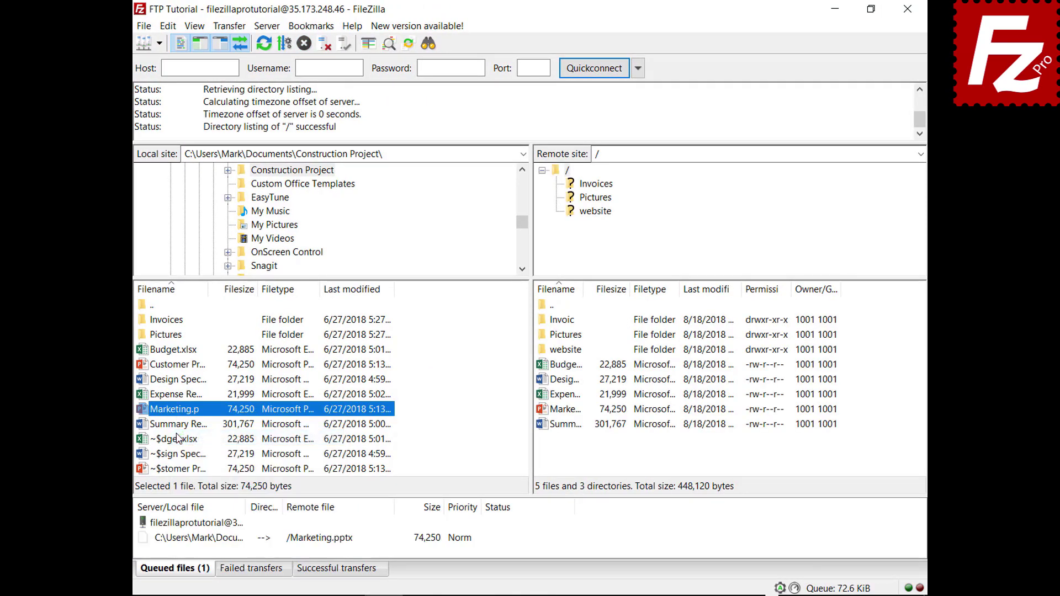
right_click(212, 540)
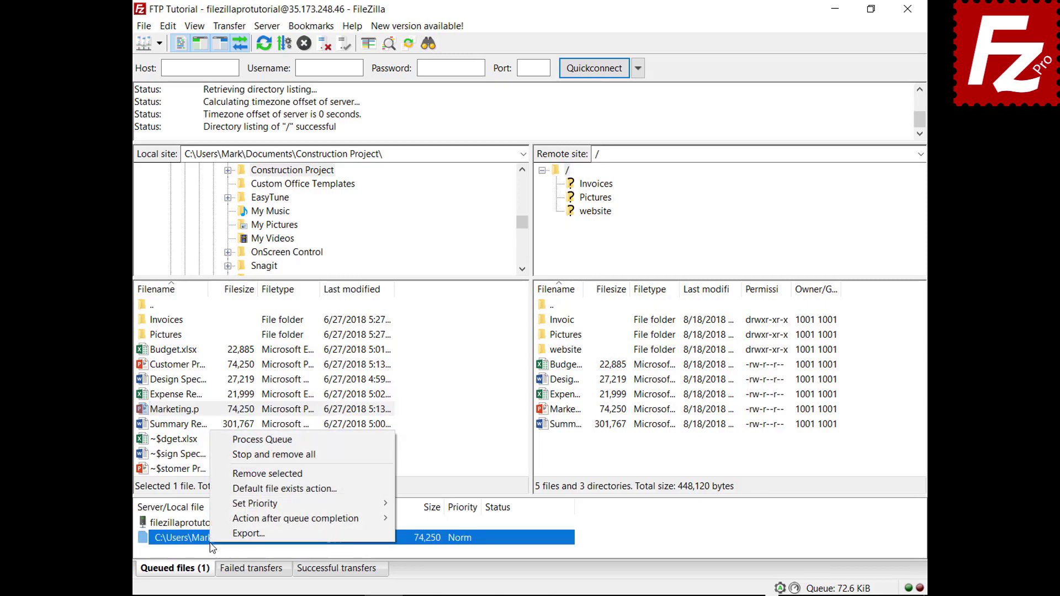
left_click(227, 459)
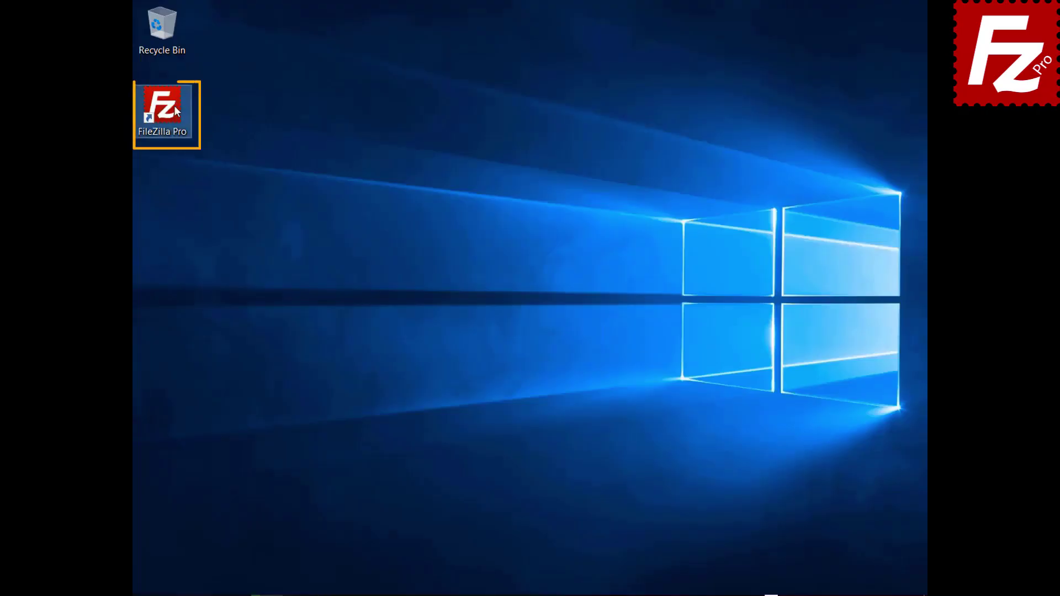
Launch FileZilla Pro from its desktop shortcut.
double_click(175, 108)
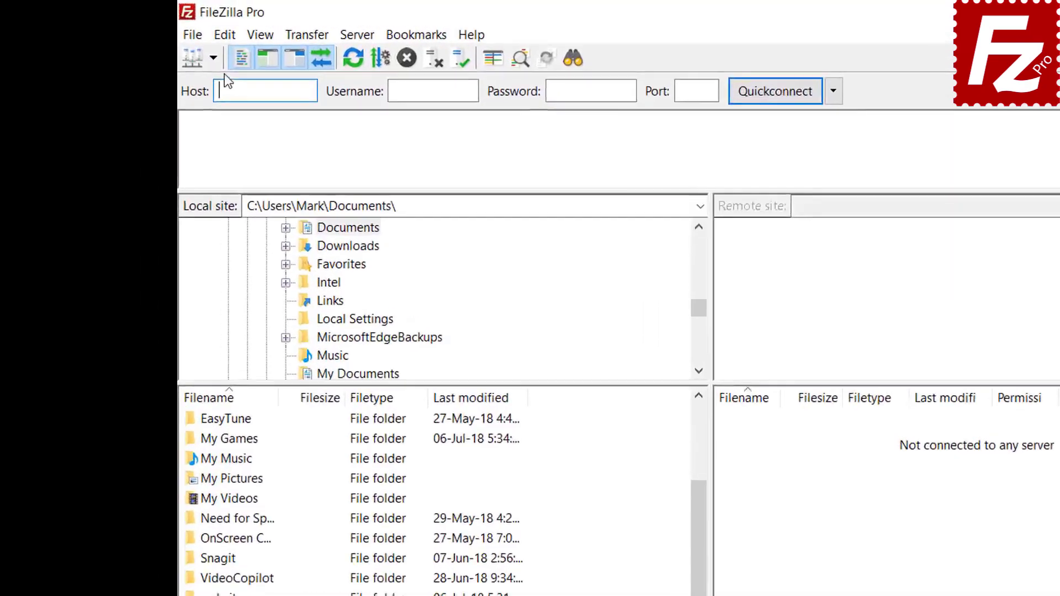
Connect to the FTP Tutorial site and open the website folder locally and remotely.
left_click(159, 44)
left_click(289, 107)
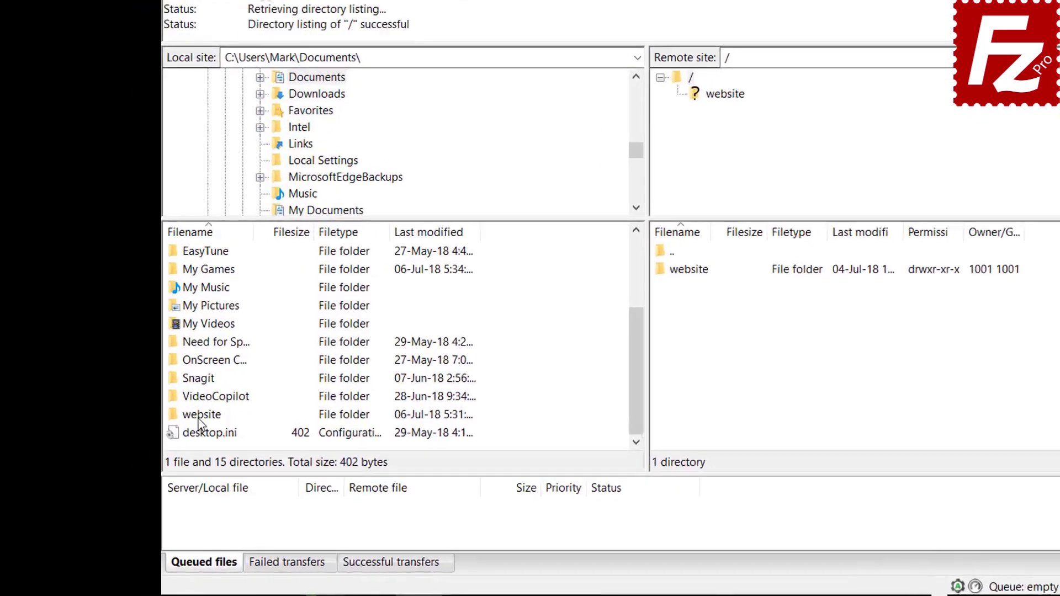
double_click(164, 447)
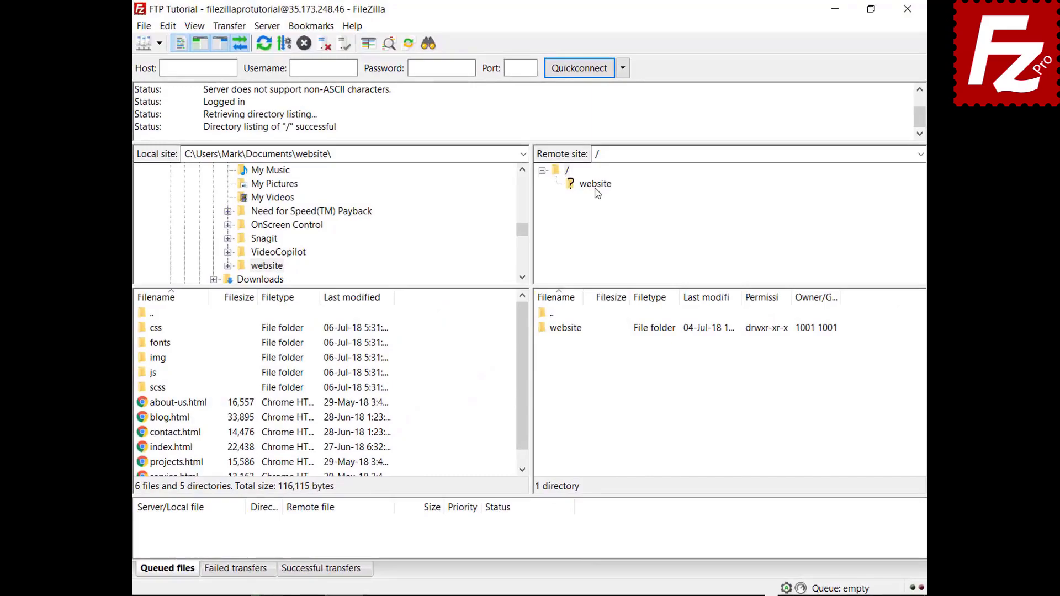
left_click(539, 207)
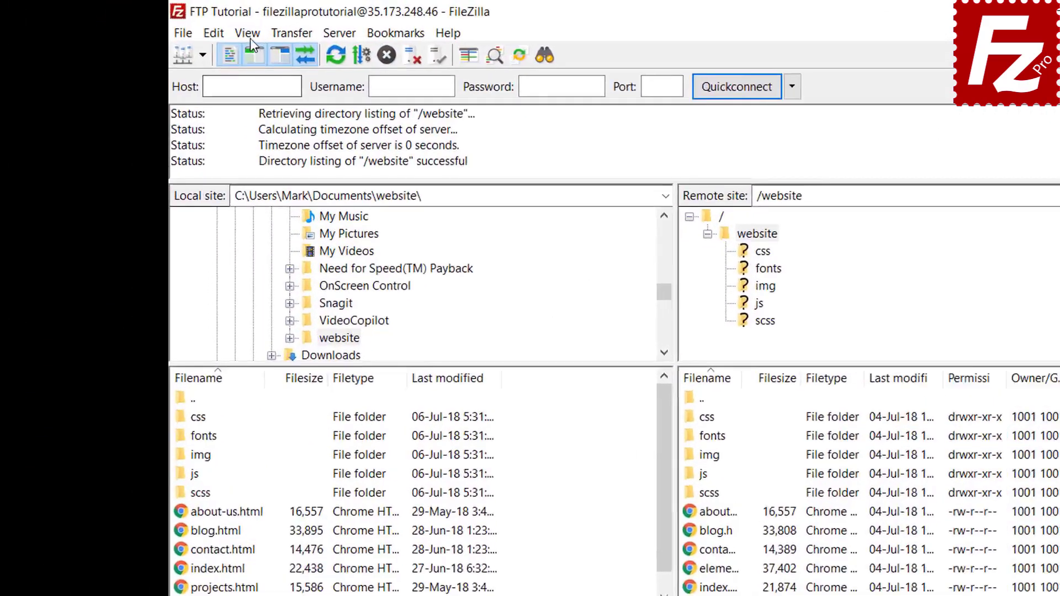
Enable directory comparison and switch it to compare by file size.
left_click(194, 25)
mouse_move(336, 122)
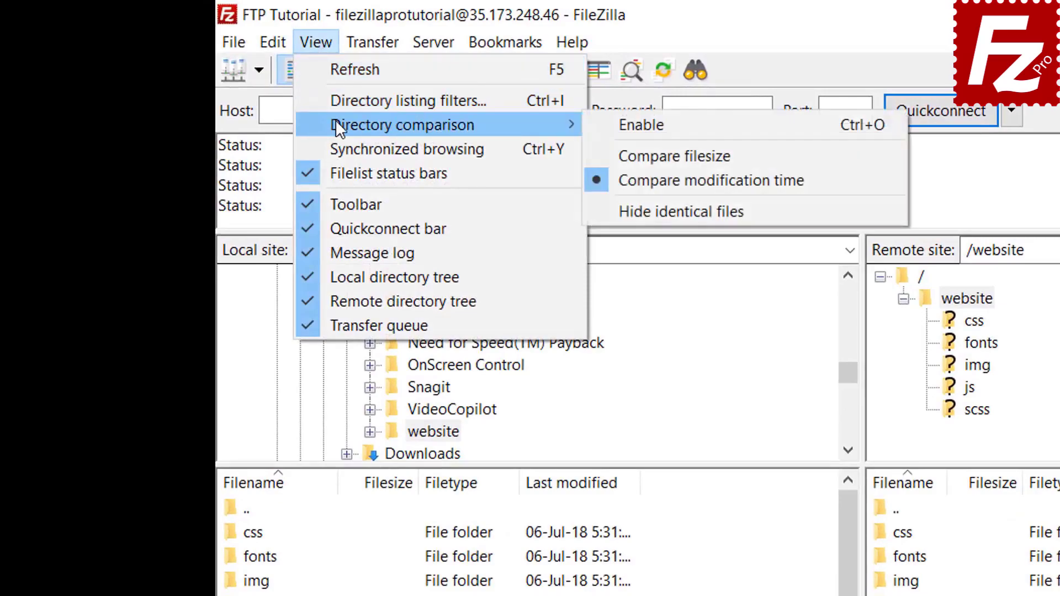
left_click(607, 124)
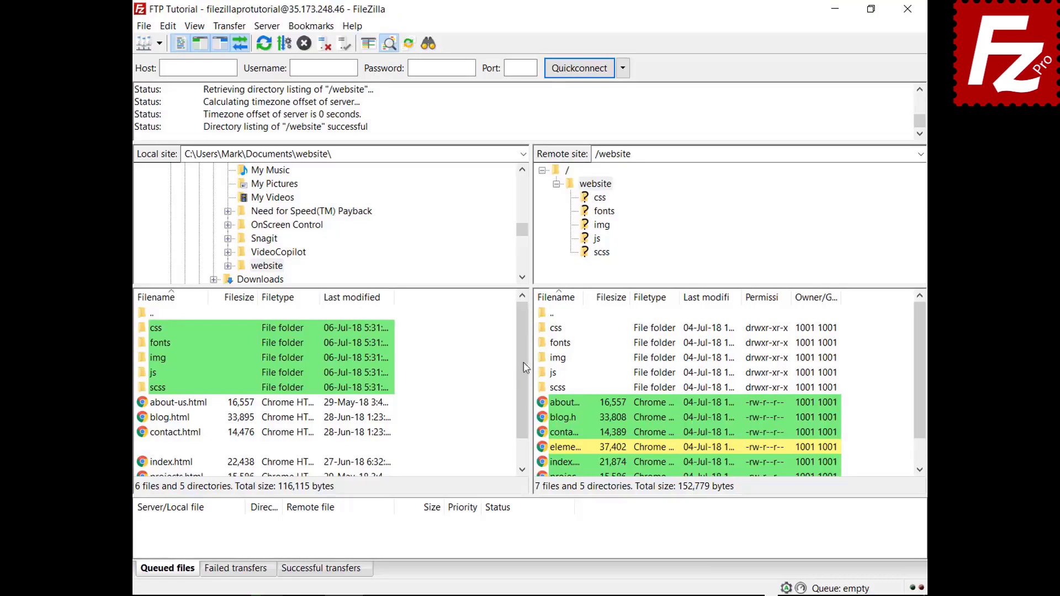
left_click_drag(525, 359, 523, 394)
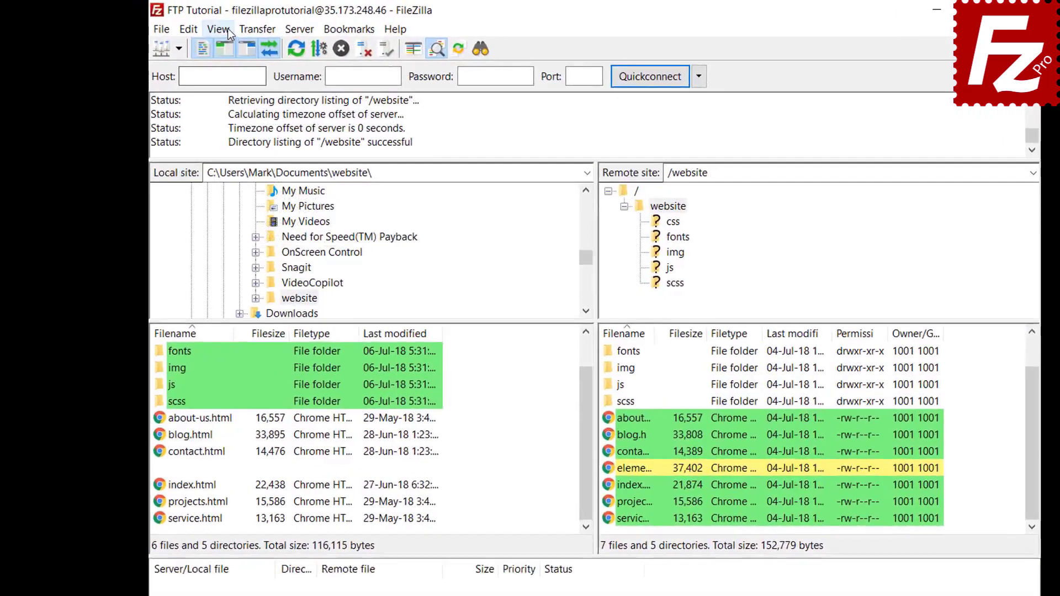
left_click(195, 27)
mouse_move(296, 101)
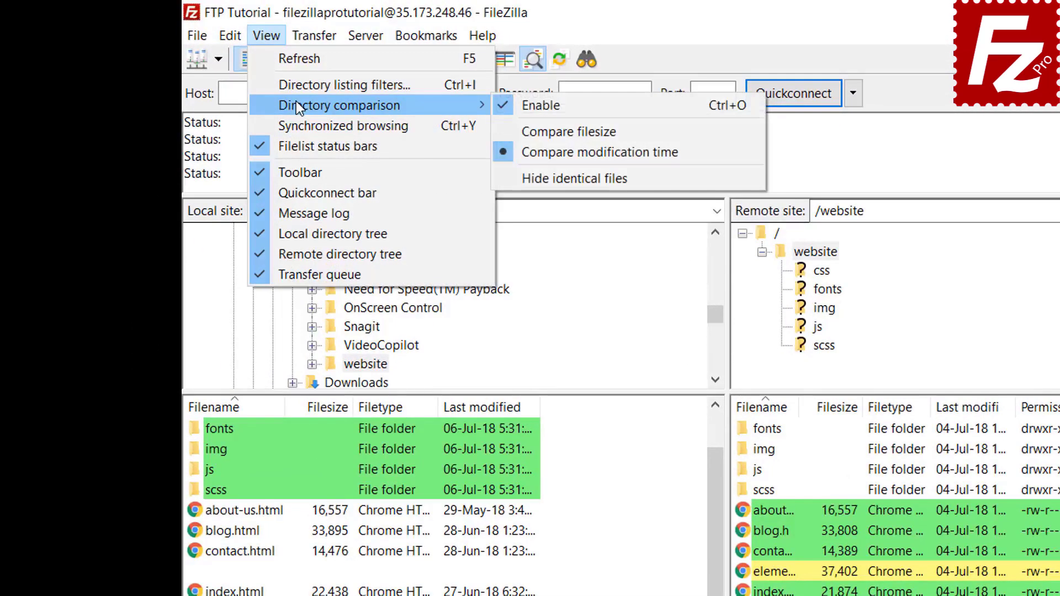
left_click(563, 131)
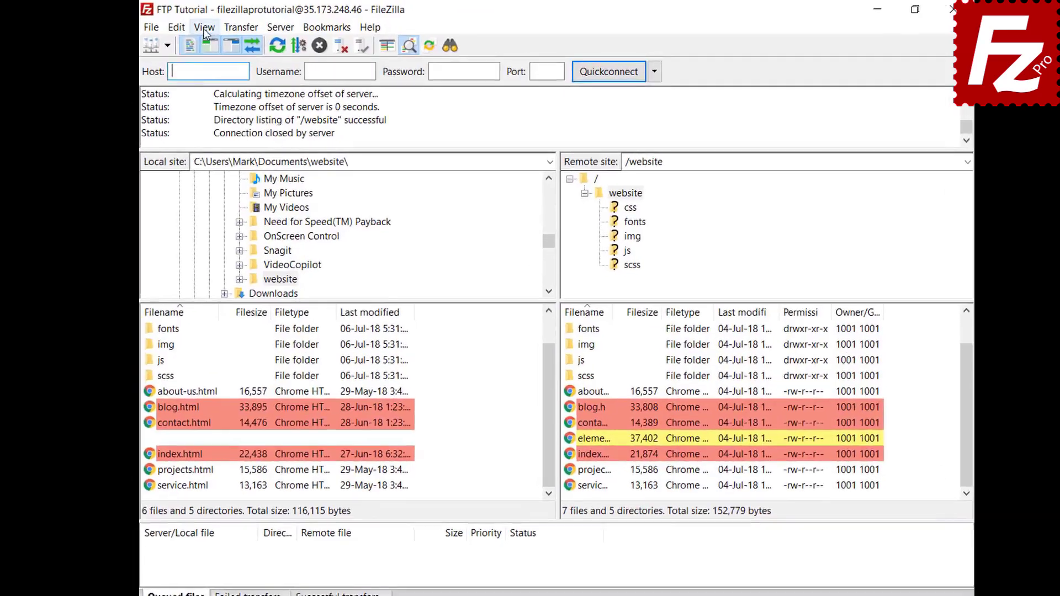
Turn on synchronized browsing and open the css folder on both sides.
left_click(195, 26)
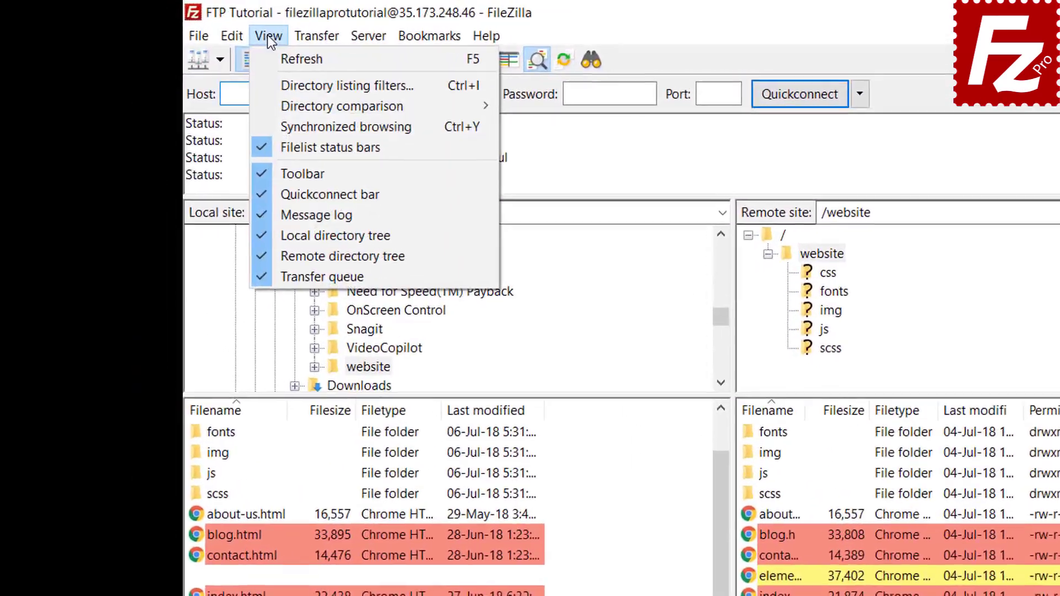
left_click(306, 122)
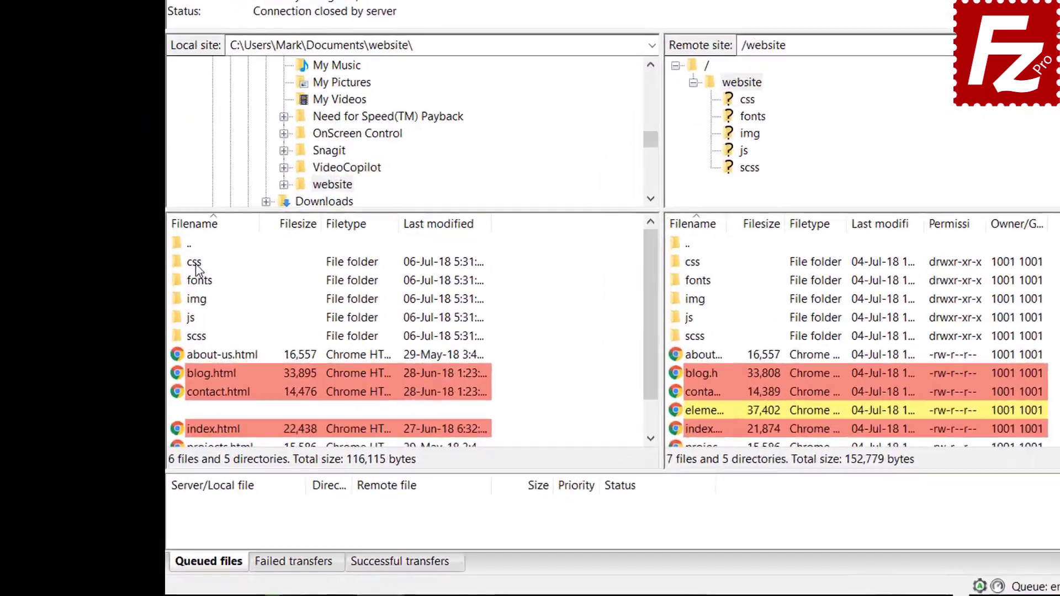
left_click(158, 329)
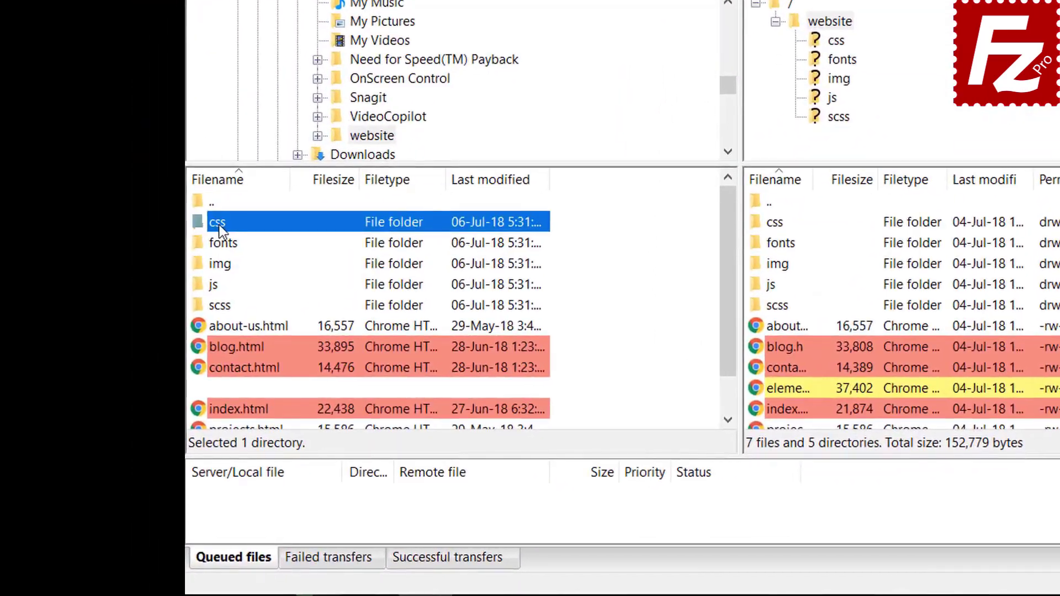
double_click(220, 224)
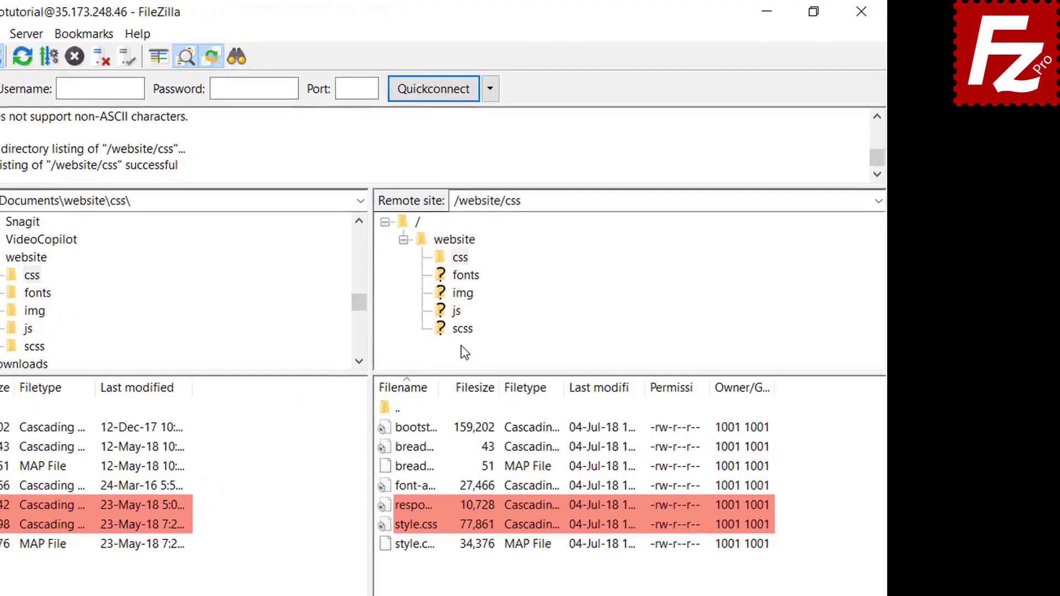
left_click(462, 293)
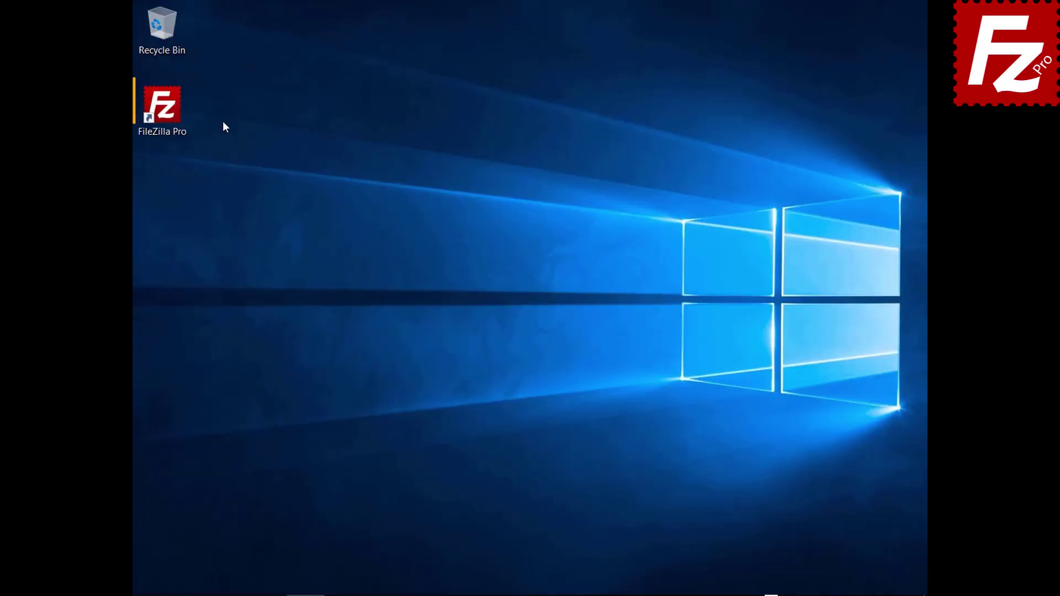
Relaunch FileZilla Pro from its desktop icon.
double_click(169, 111)
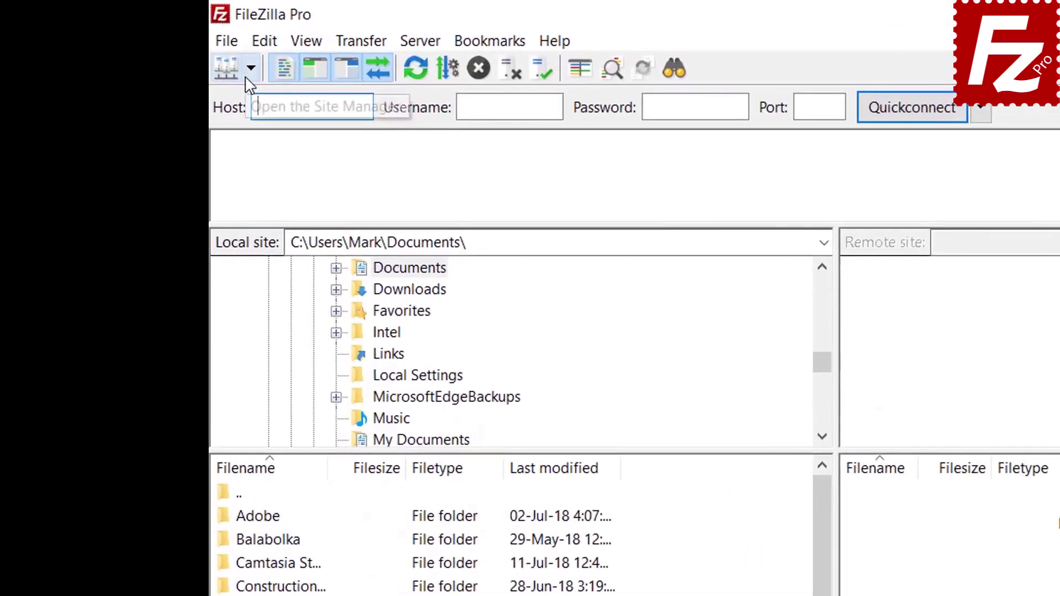
Connect to FTP Tutorial and open the Construction Project folder locally and remotely.
left_click(159, 43)
left_click(162, 60)
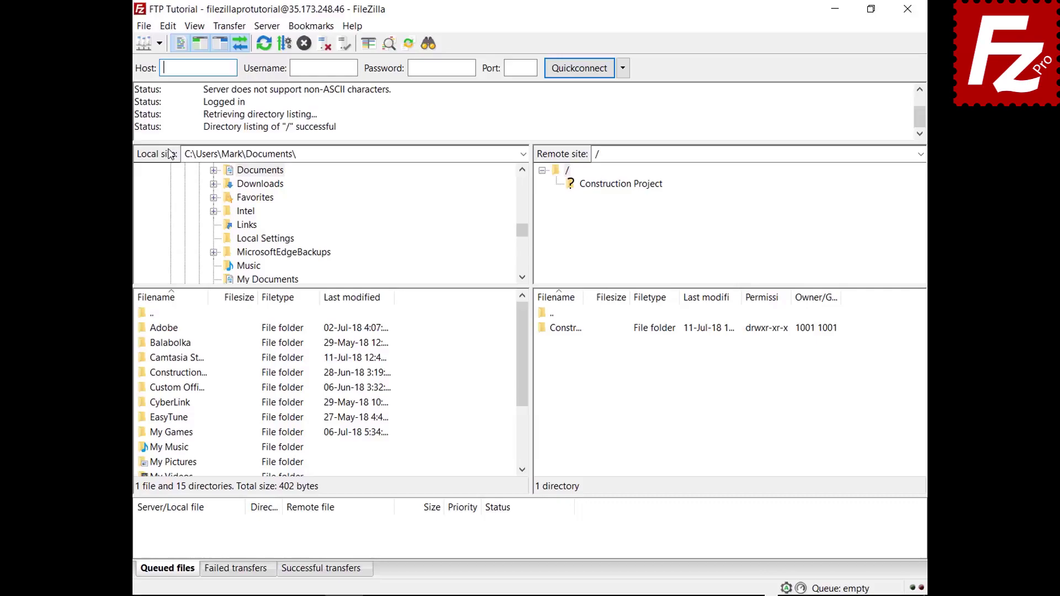
double_click(192, 373)
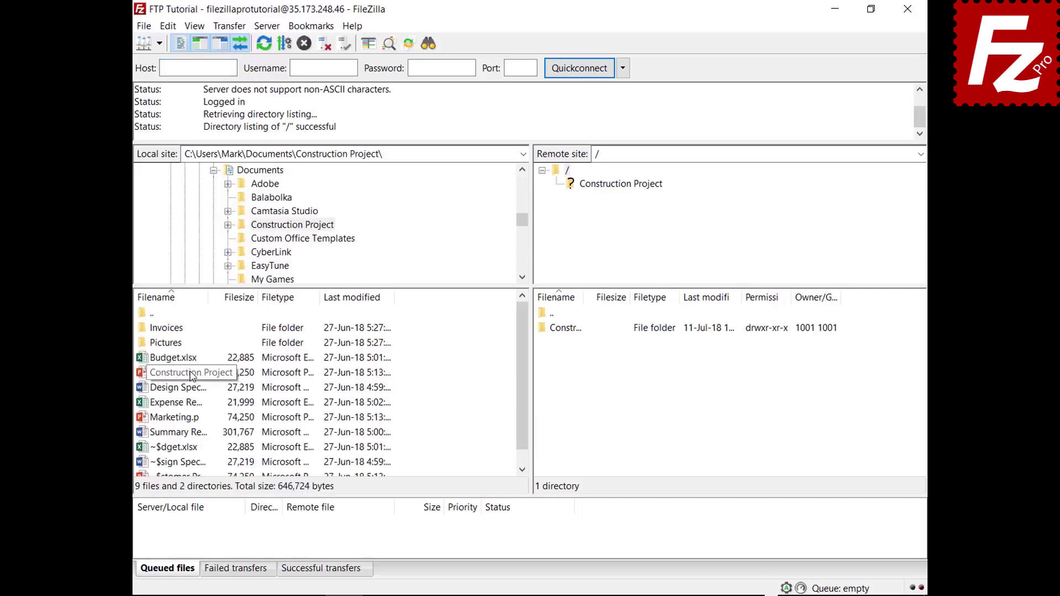
double_click(578, 330)
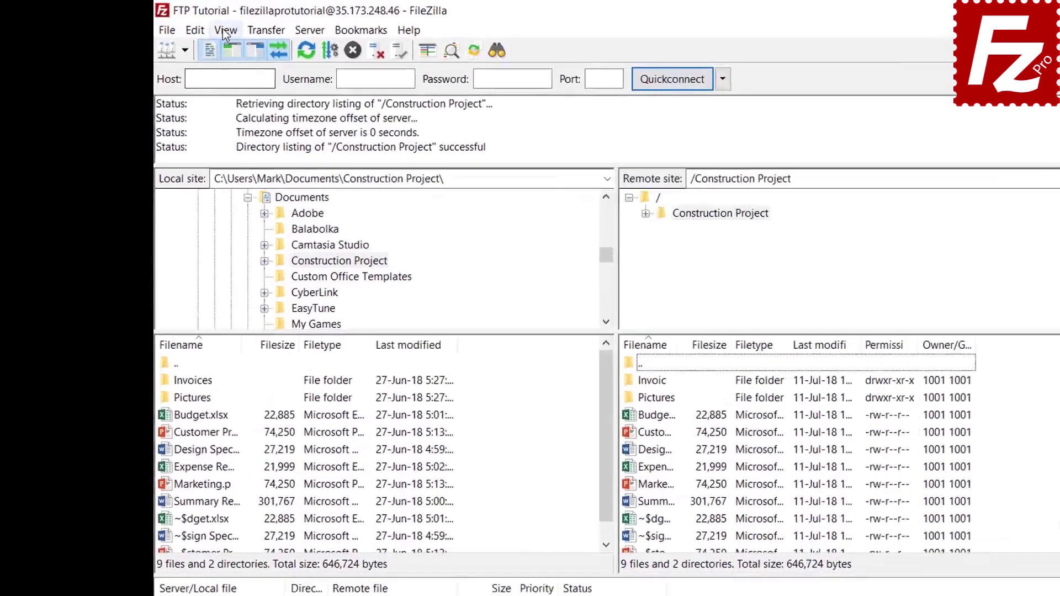
Open the directory listing filters and bring up the filter rules editor.
left_click(194, 26)
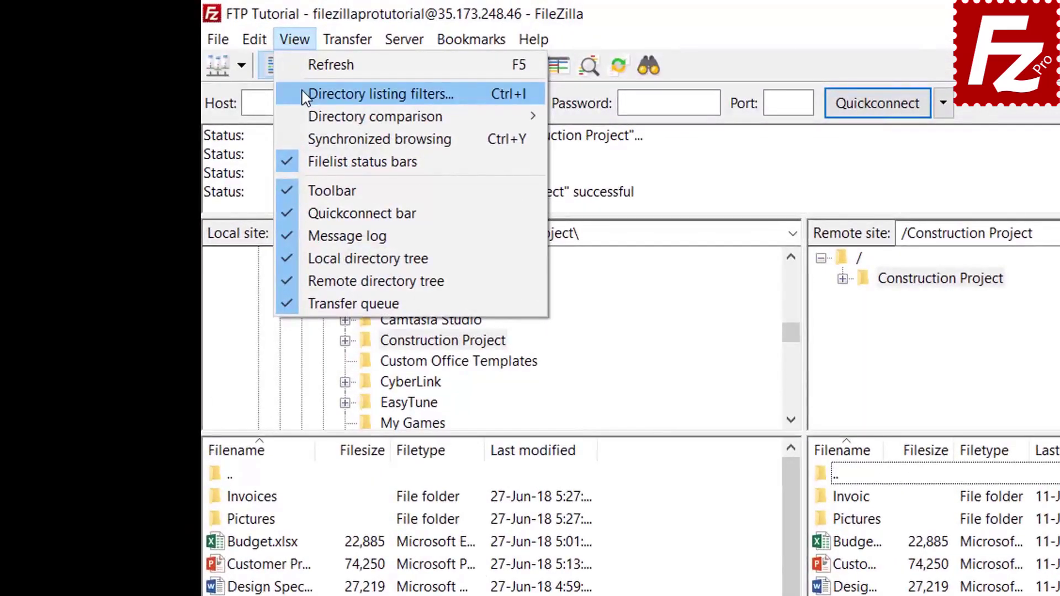
left_click(303, 94)
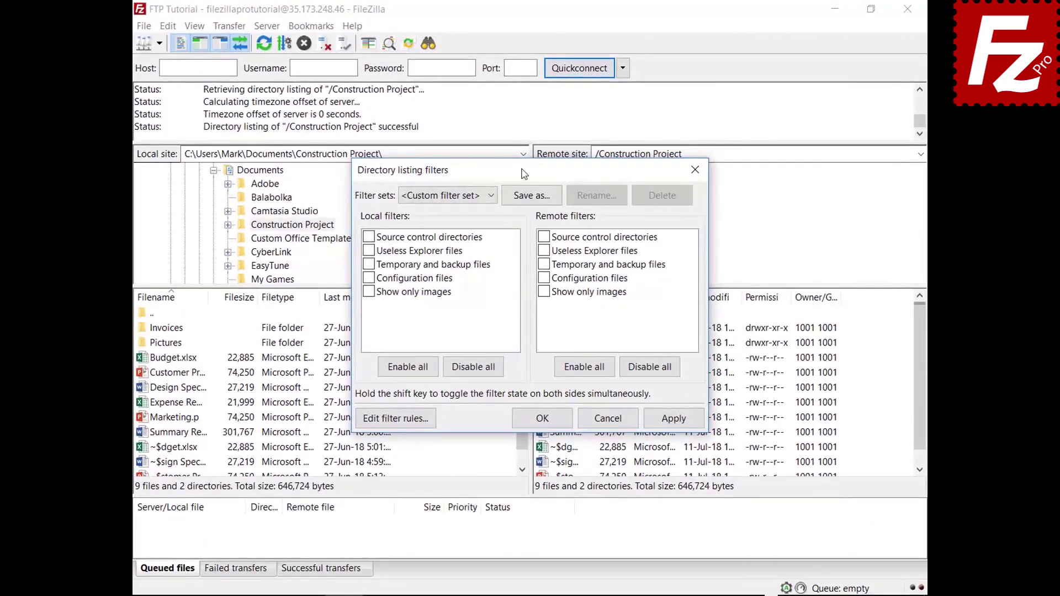
left_click_drag(524, 175, 522, 42)
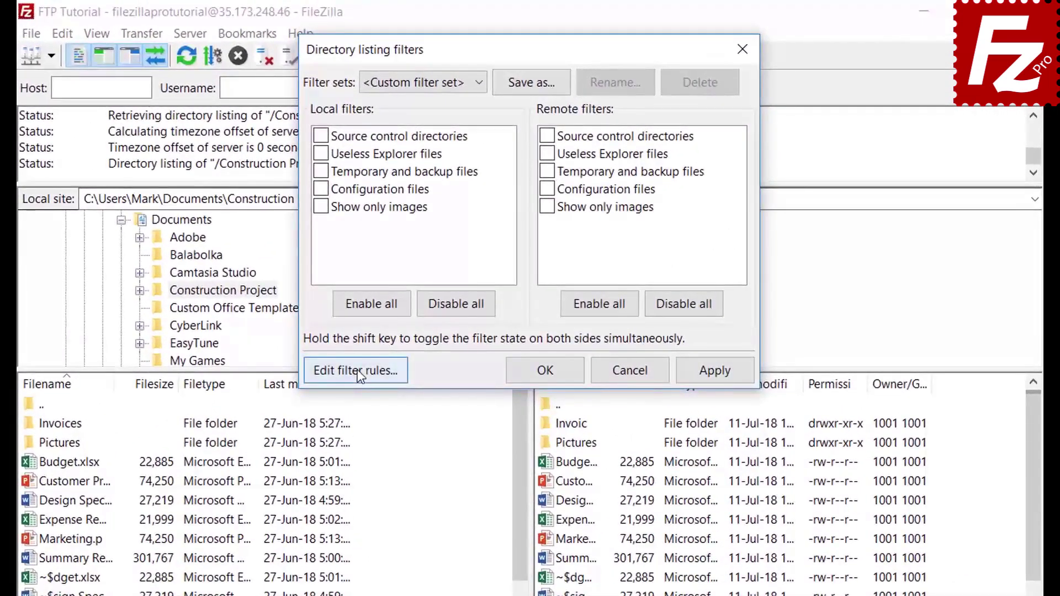
left_click(394, 286)
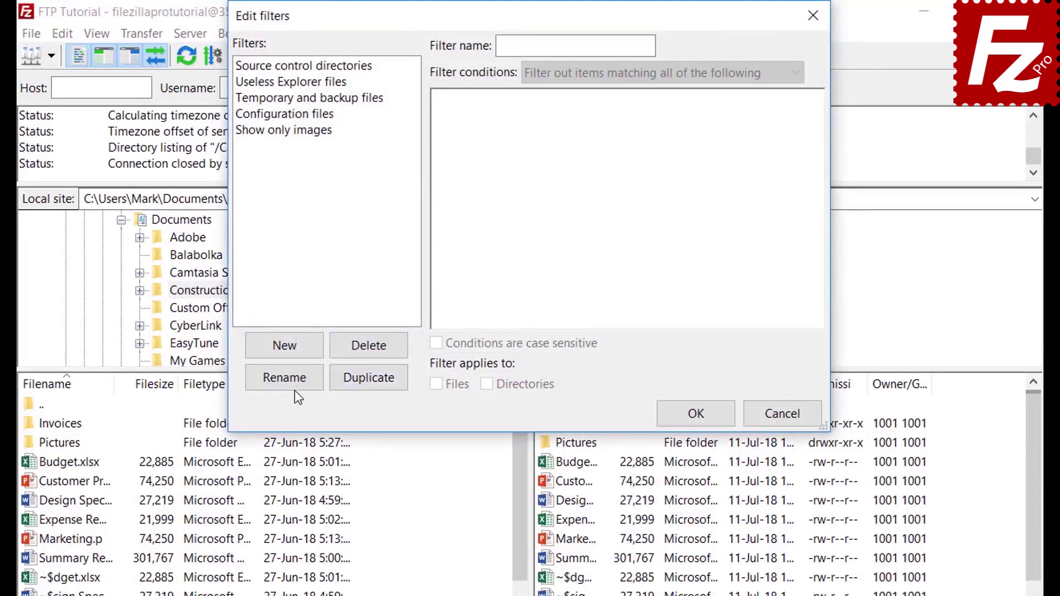
Add a filter named 'Microsoft Office Temporaries' that filters out items matching all conditions.
left_click(301, 348)
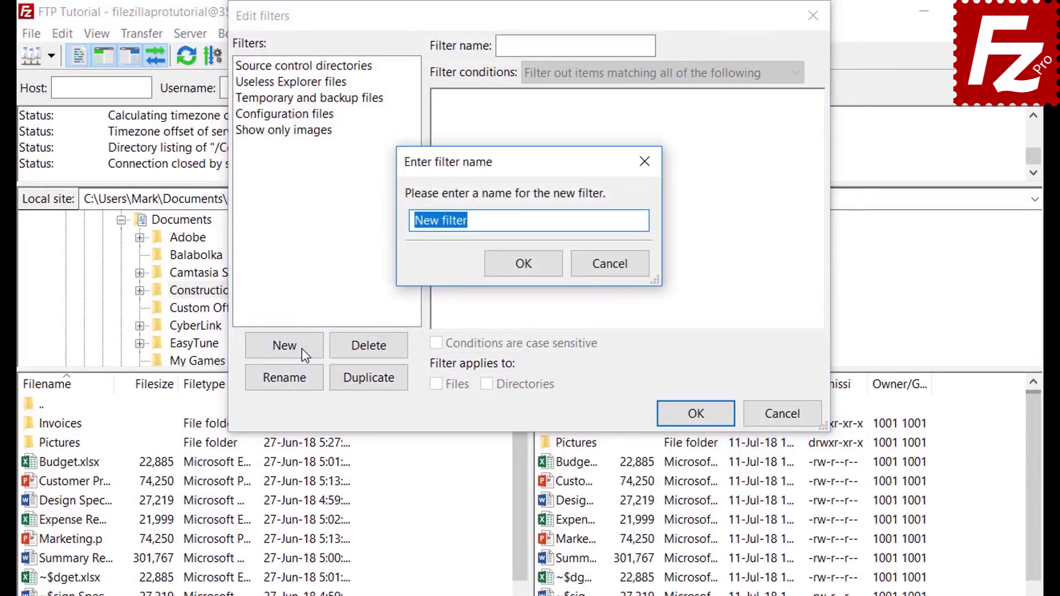
key("BackSpace")
type("Mi")
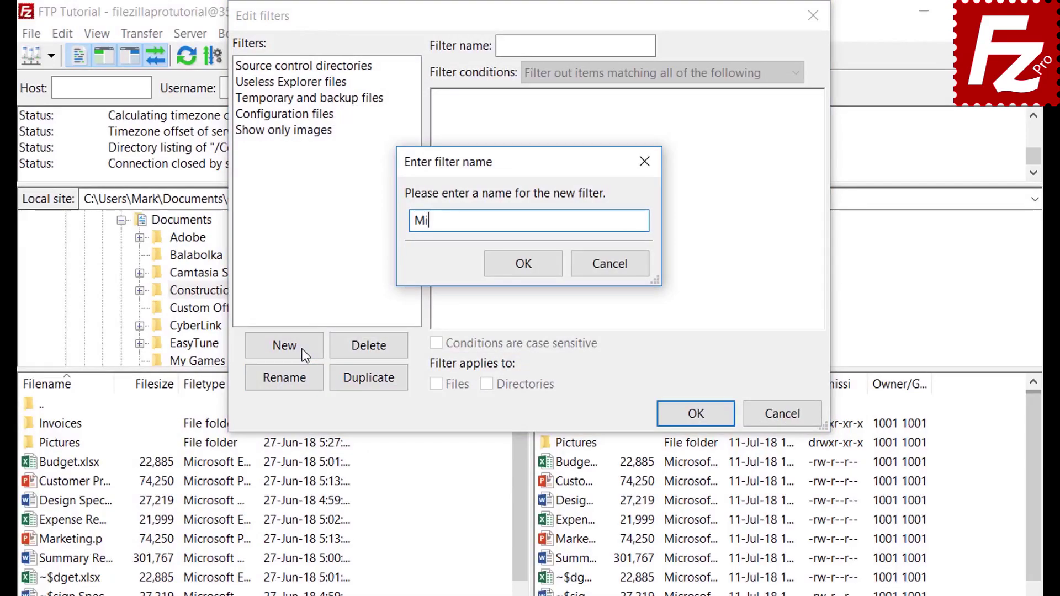
type("crosoft Office Temp")
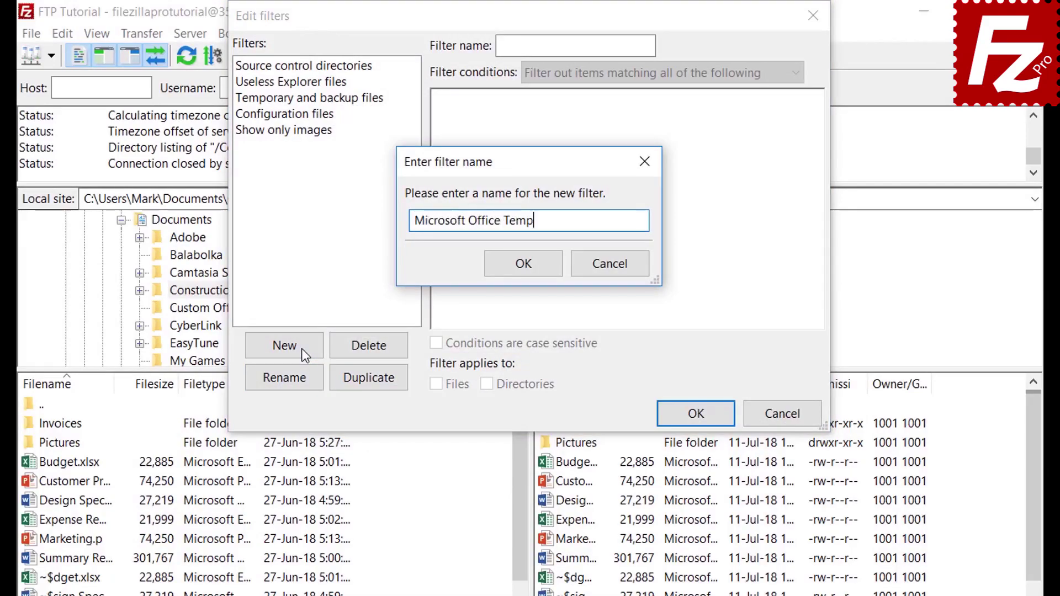
type("oraries")
left_click(524, 263)
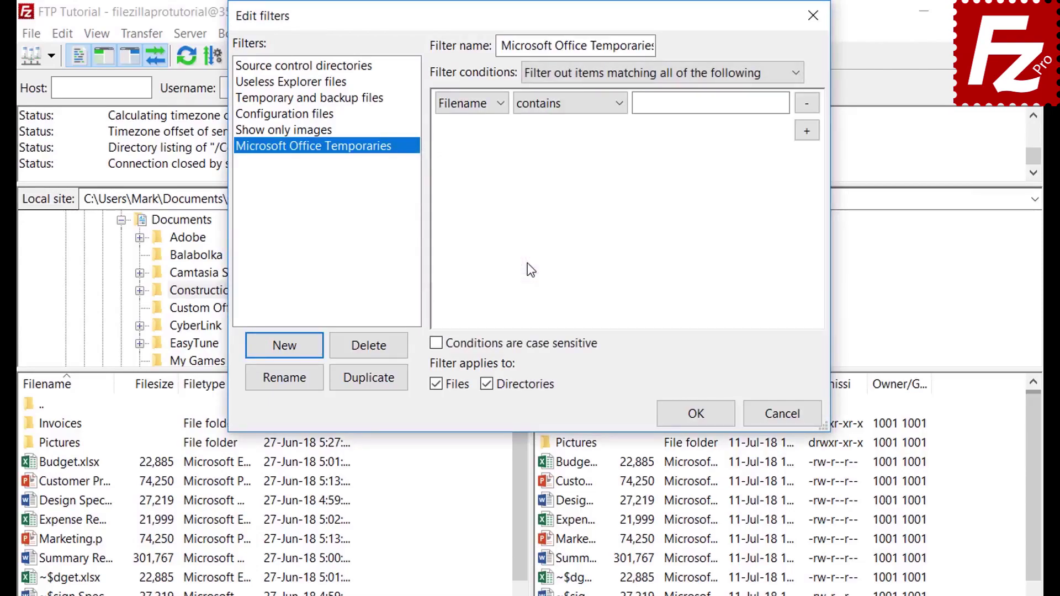
left_click(583, 74)
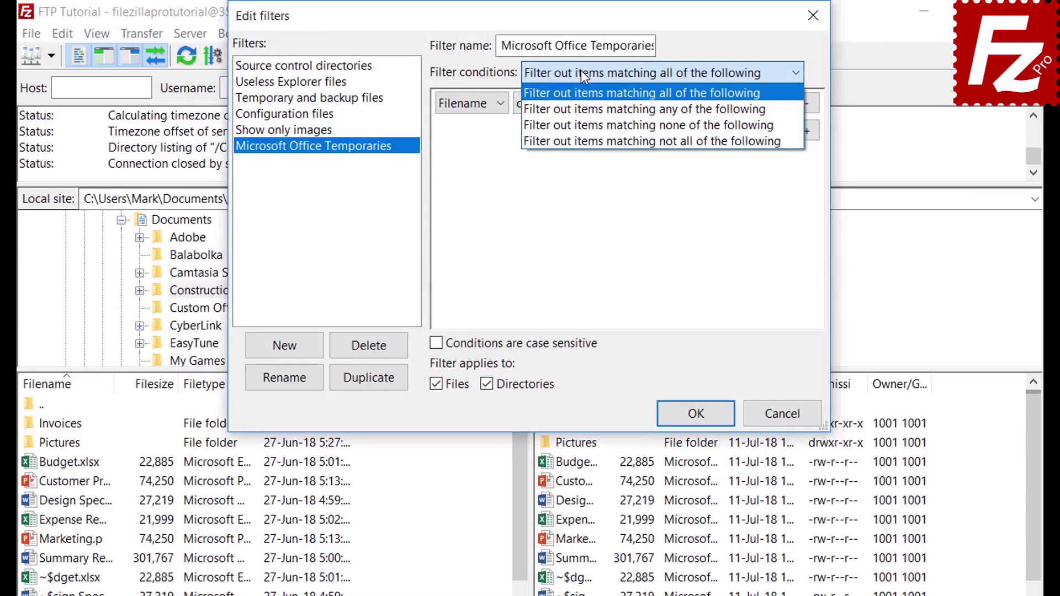
left_click(581, 70)
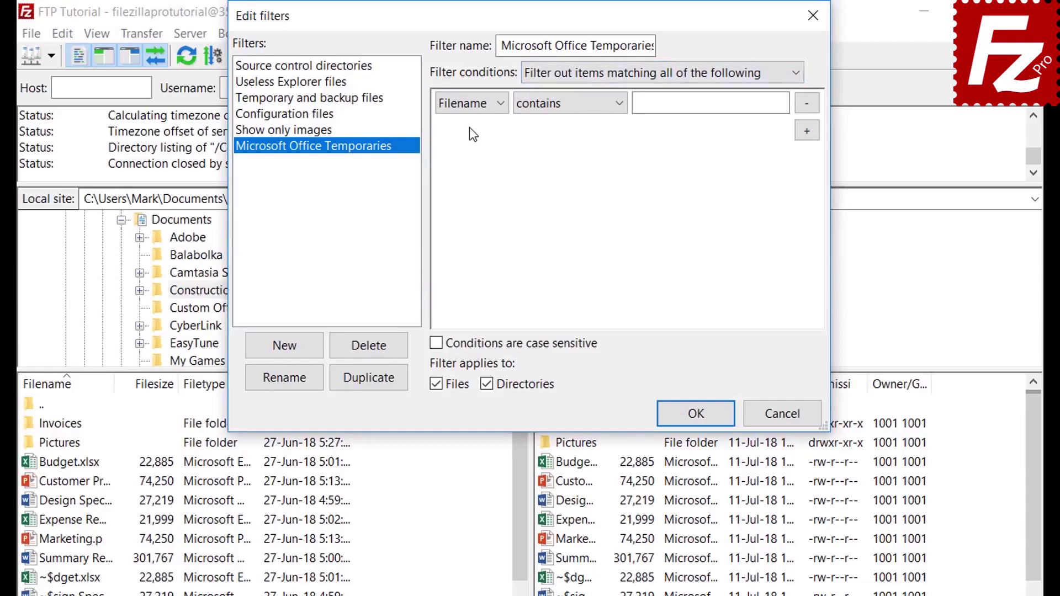
left_click(473, 103)
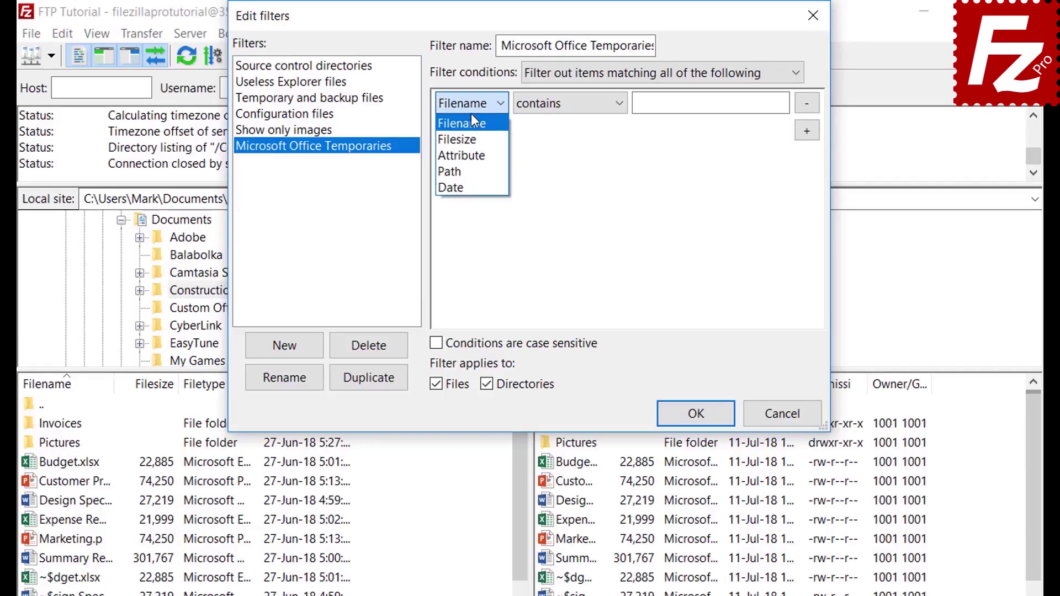
Try the file size and Archive attribute condition types and their comparison options.
left_click(474, 141)
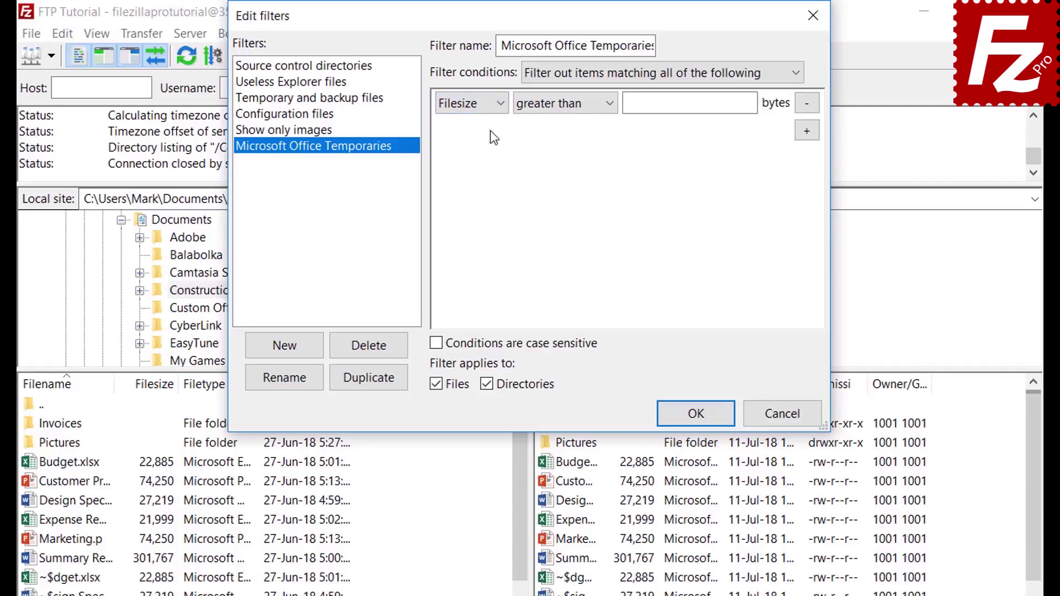
left_click(555, 106)
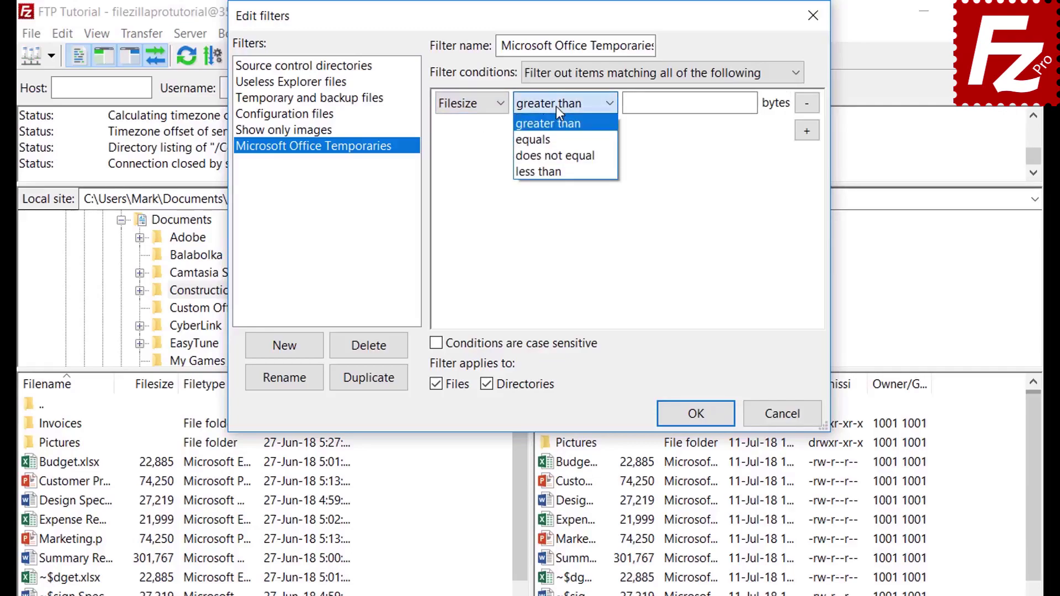
left_click(555, 106)
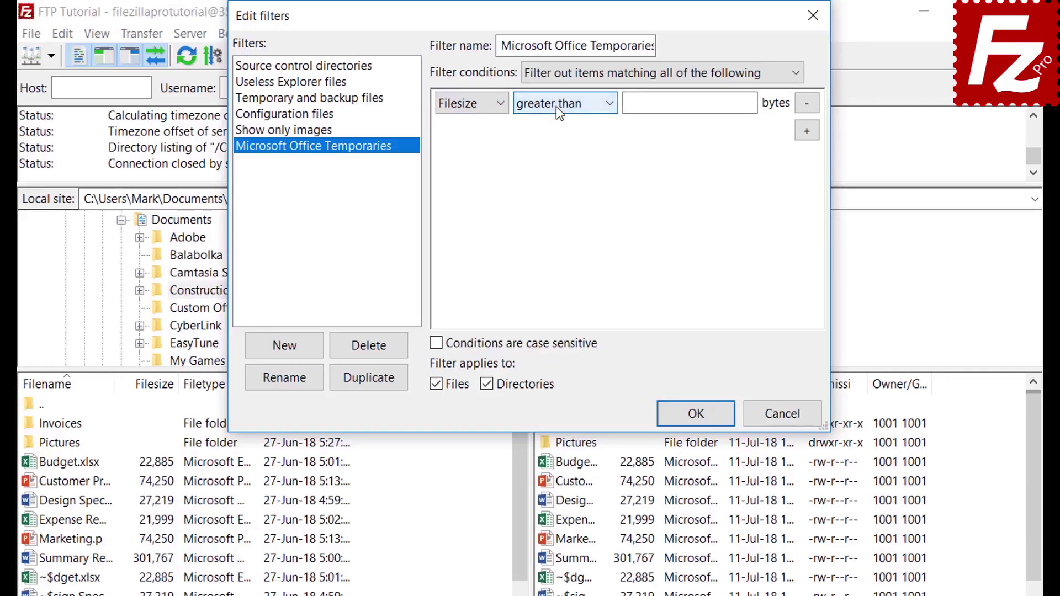
left_click(472, 104)
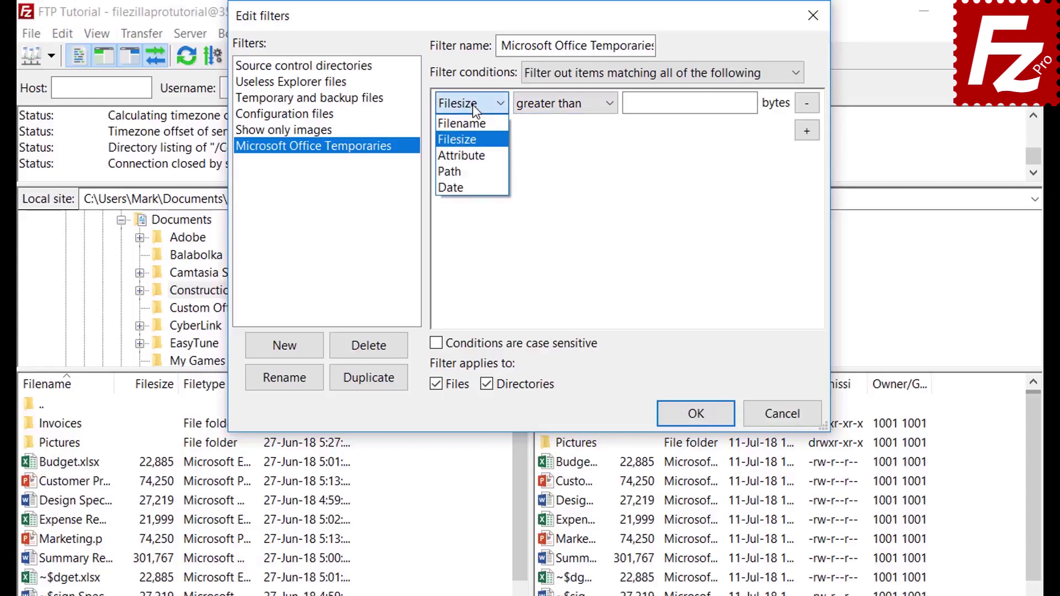
left_click(472, 151)
left_click(546, 107)
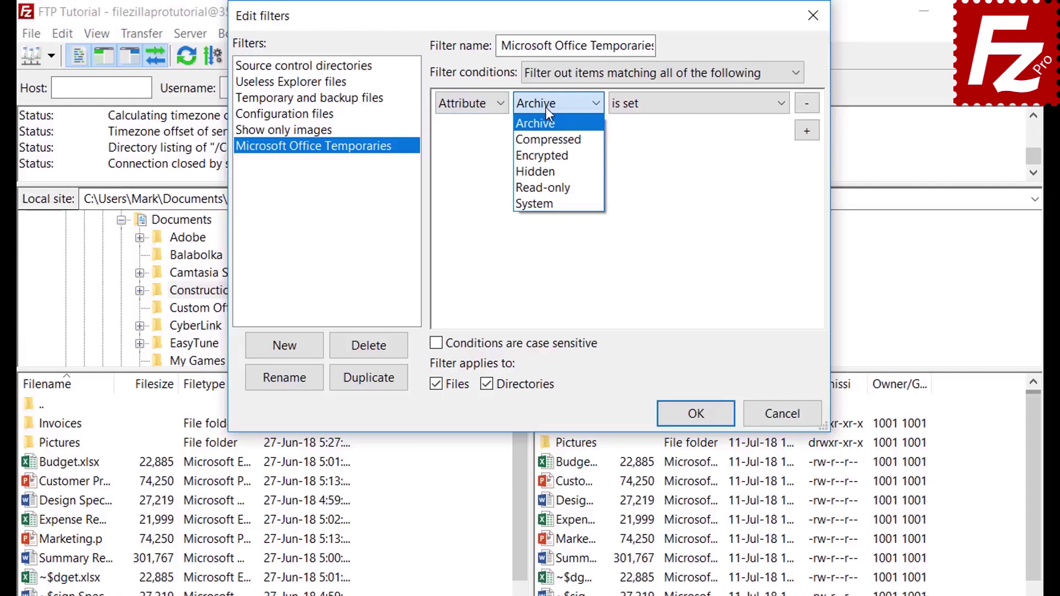
left_click(546, 107)
left_click(663, 112)
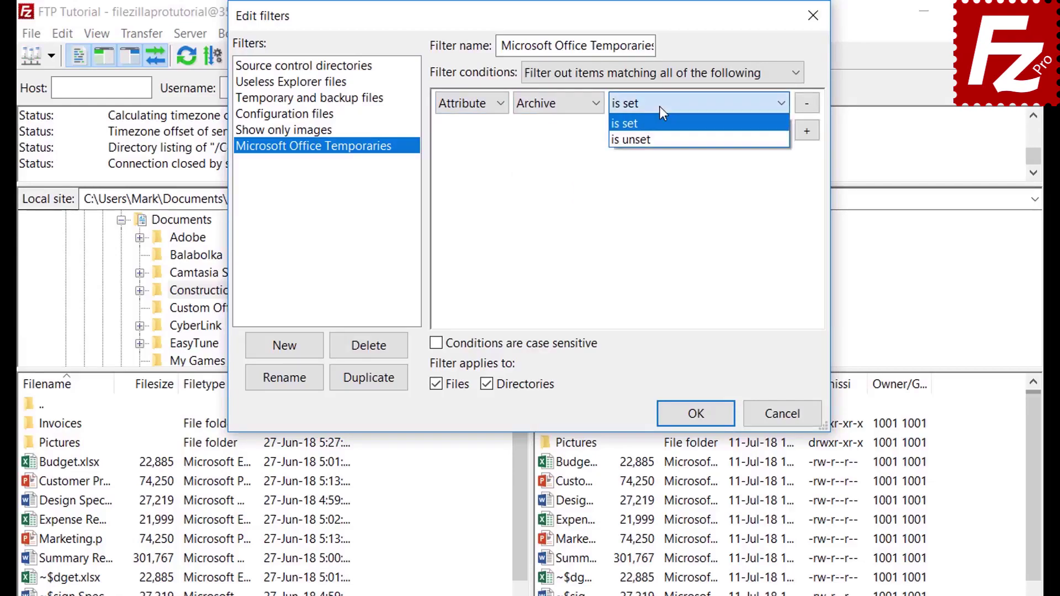
left_click(659, 106)
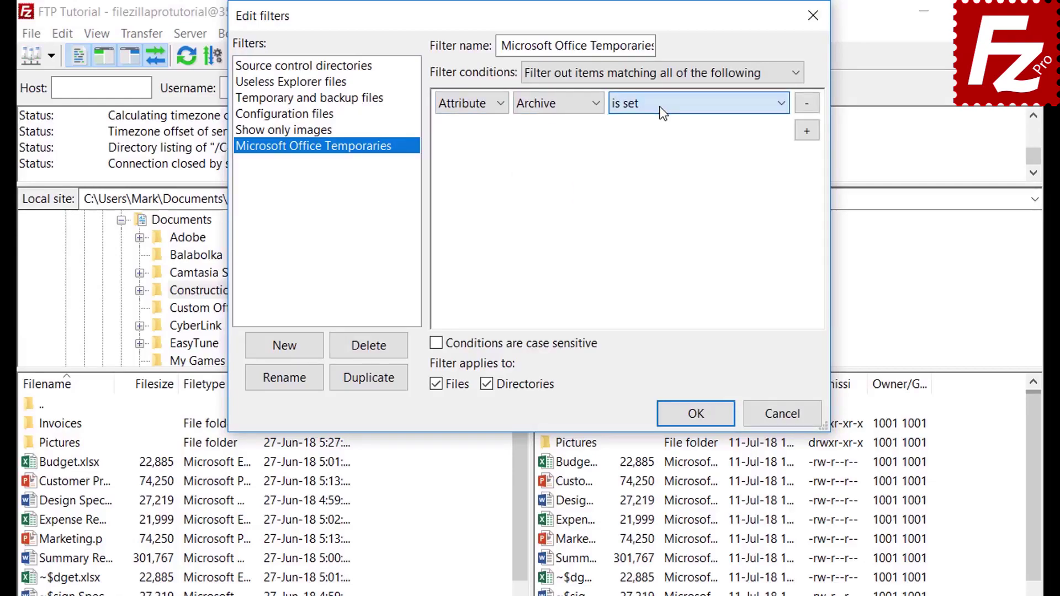
Preview the path and date conditions, then set the condition to Filename begins with.
left_click(467, 109)
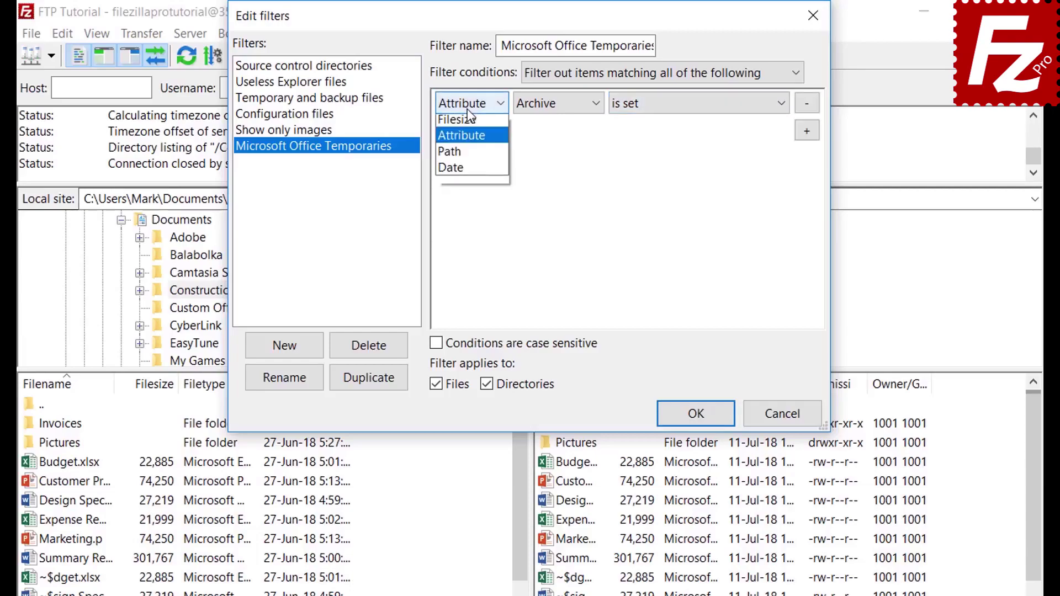
left_click(471, 171)
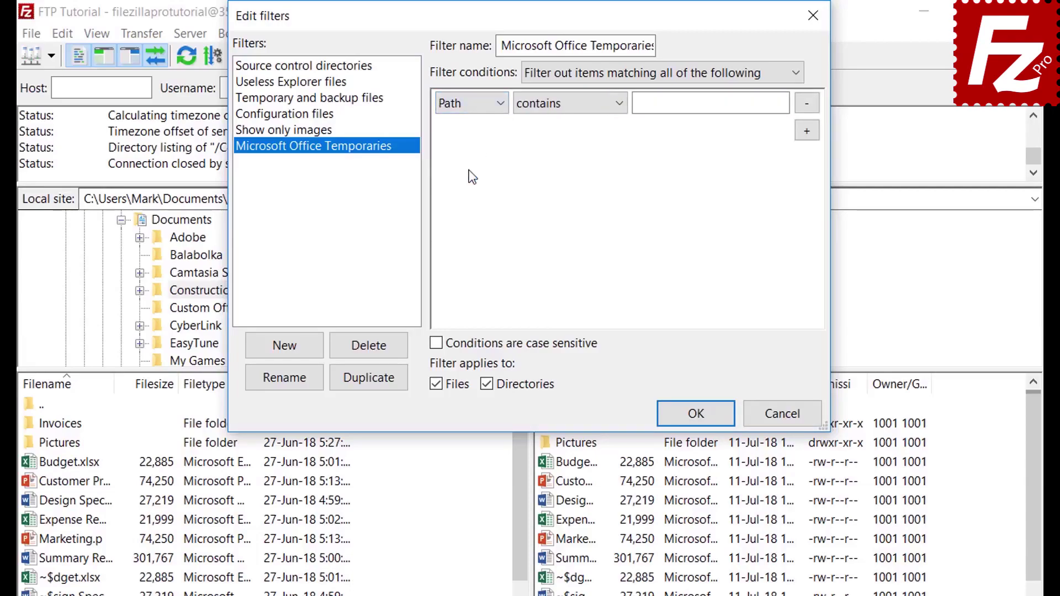
left_click(560, 104)
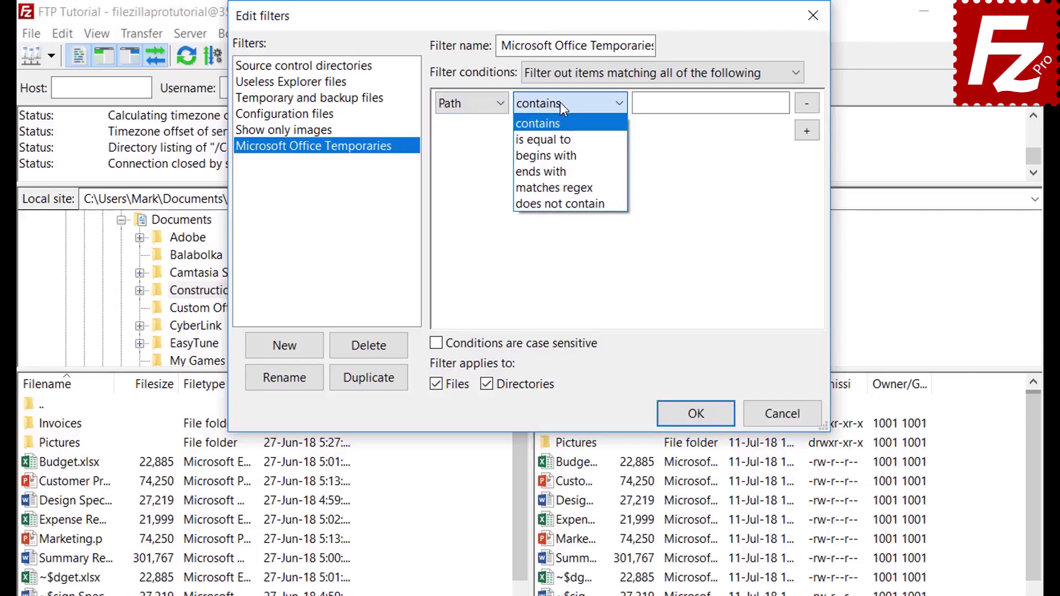
left_click(560, 103)
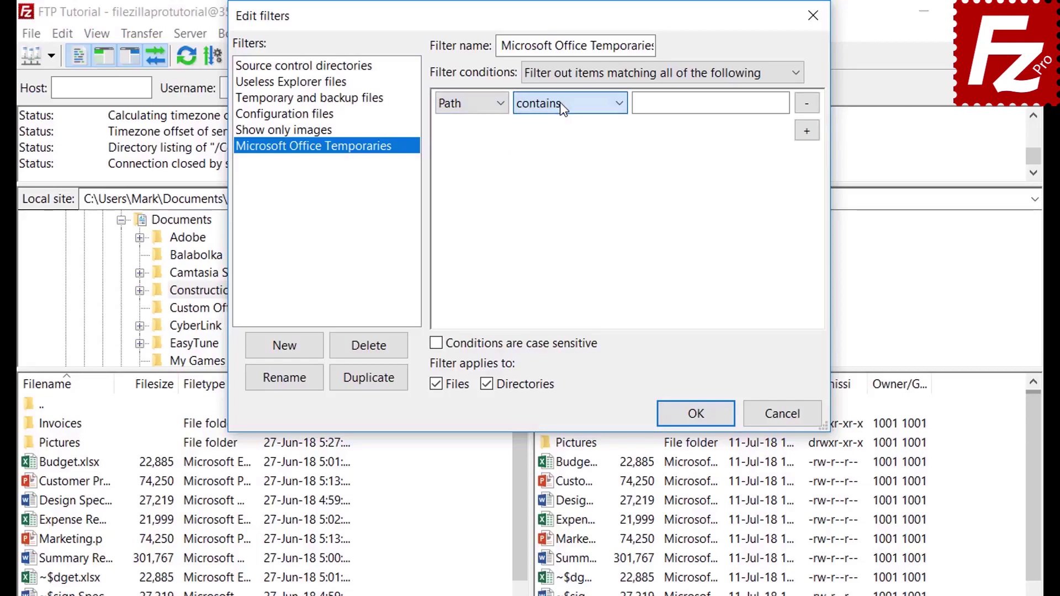
left_click(466, 104)
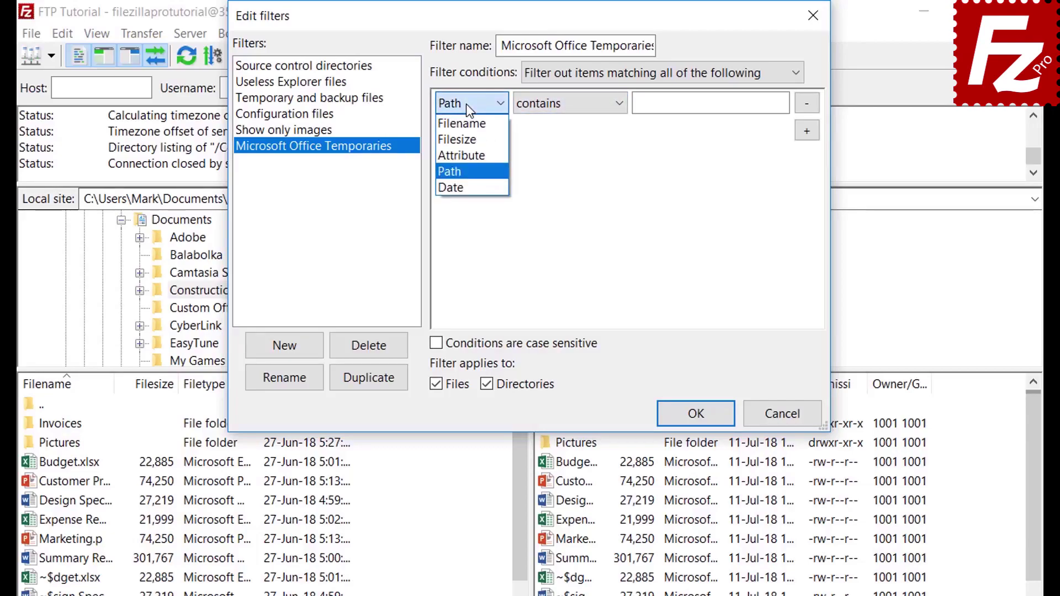
left_click(465, 184)
left_click(561, 105)
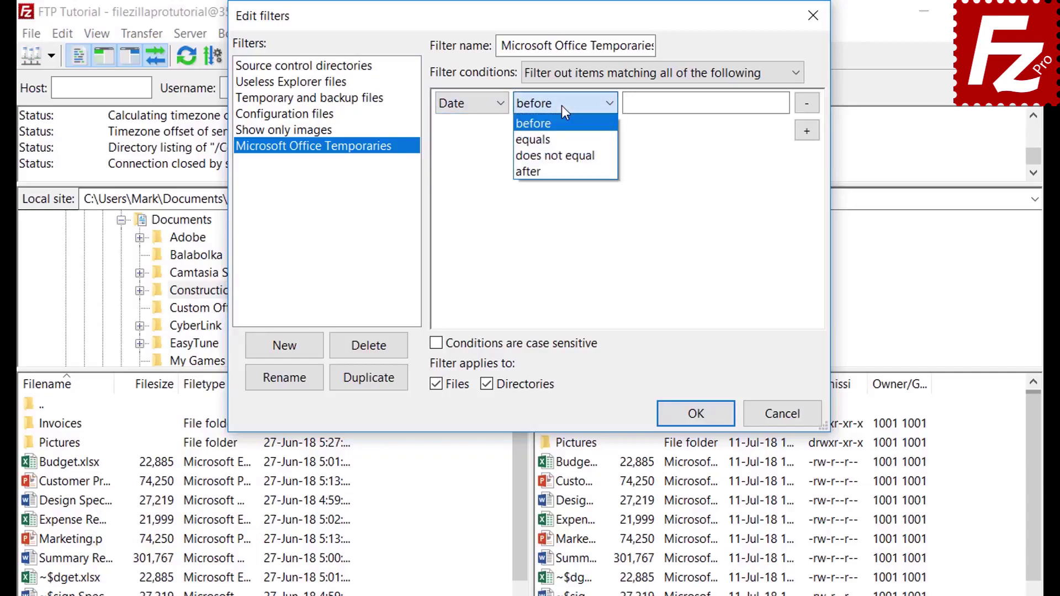
left_click(562, 105)
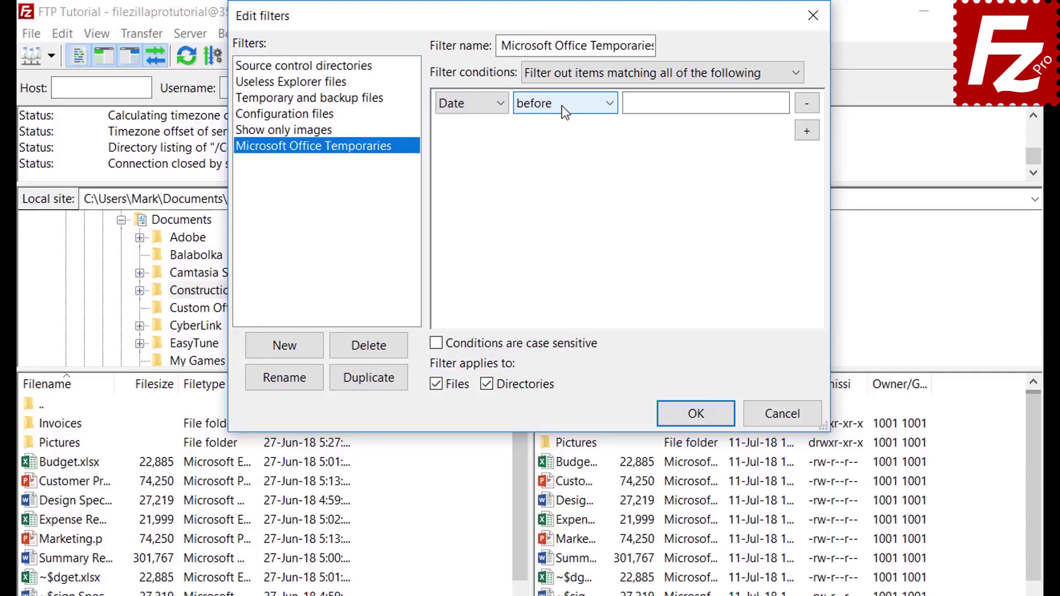
left_click(462, 107)
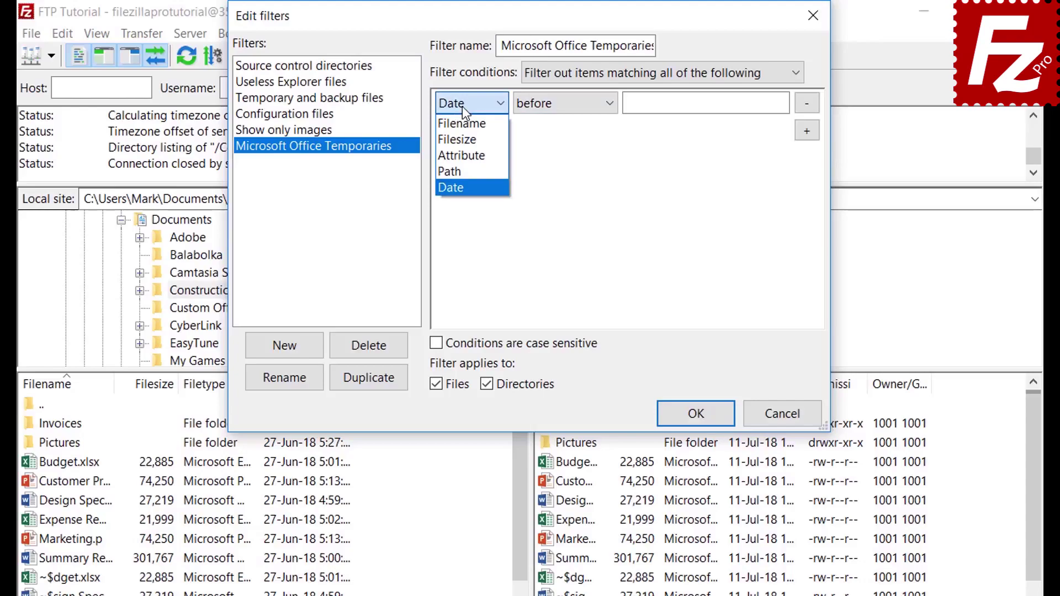
left_click(462, 124)
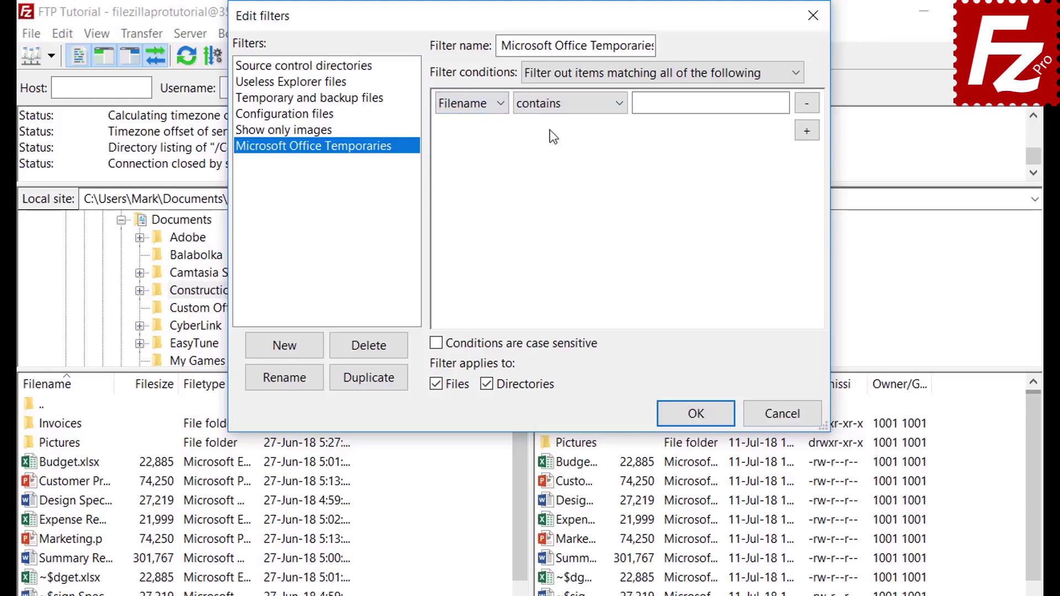
left_click(552, 106)
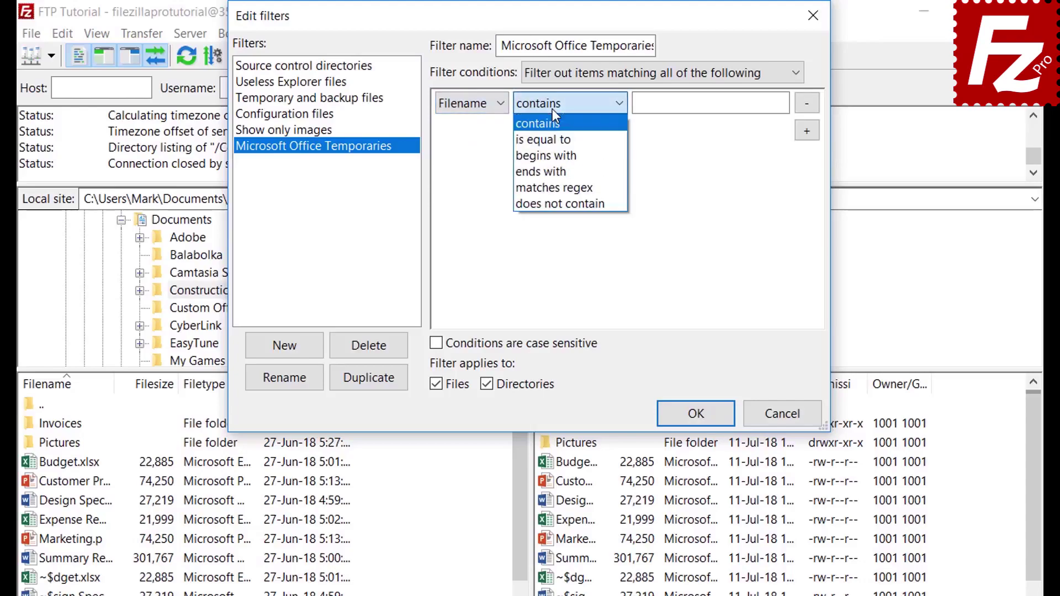
left_click(554, 155)
Match filenames beginning with ~$, exclude directories, and save the filter rules.
left_click(658, 108)
type("~$")
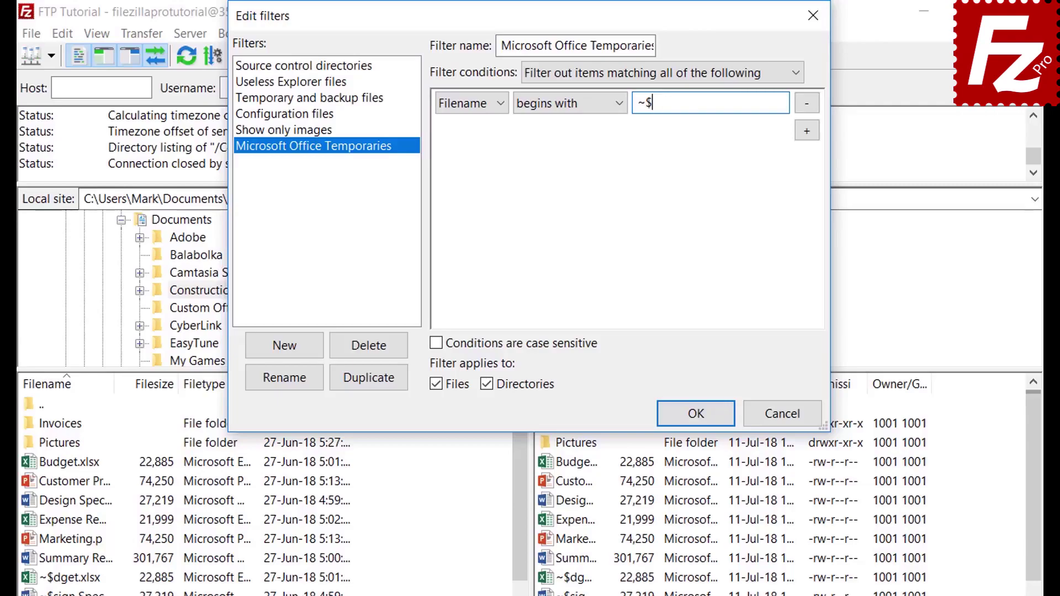
left_click(489, 384)
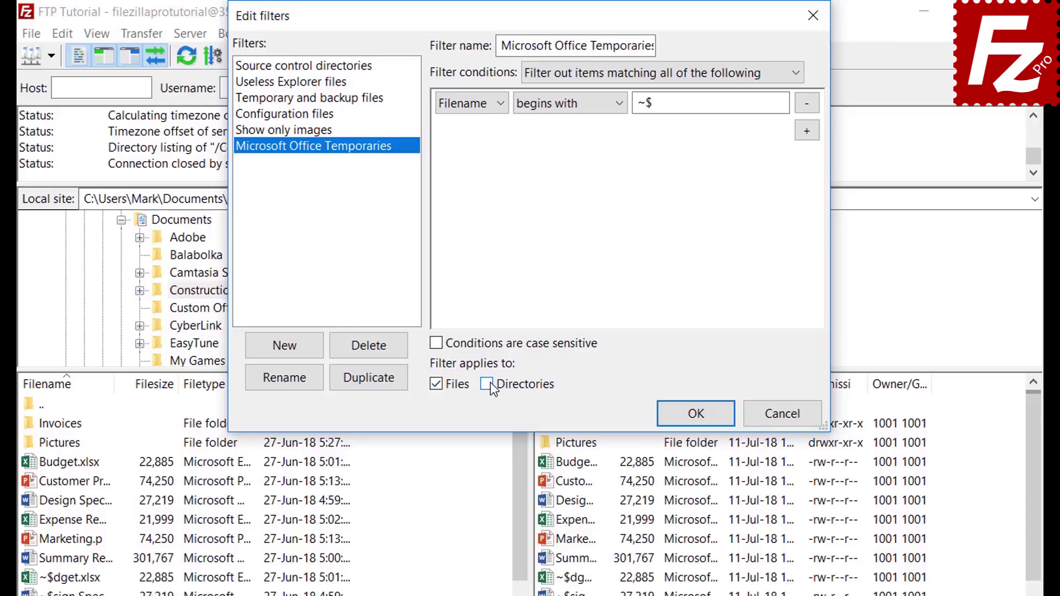
left_click(696, 420)
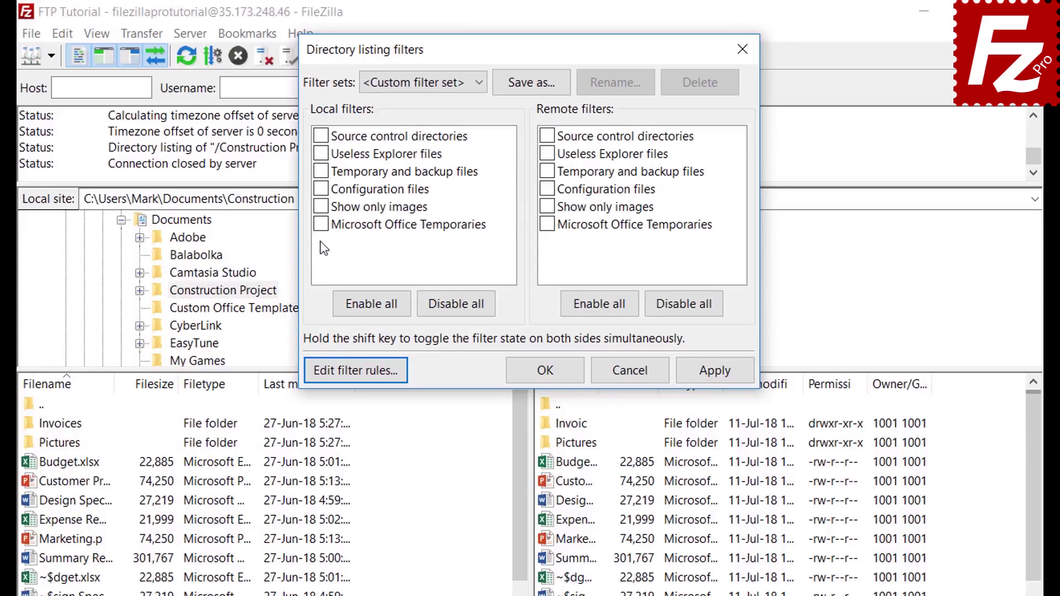
Apply the Microsoft Office Temporaries filter to remote files only, hiding remote ~$ files.
left_click(322, 224)
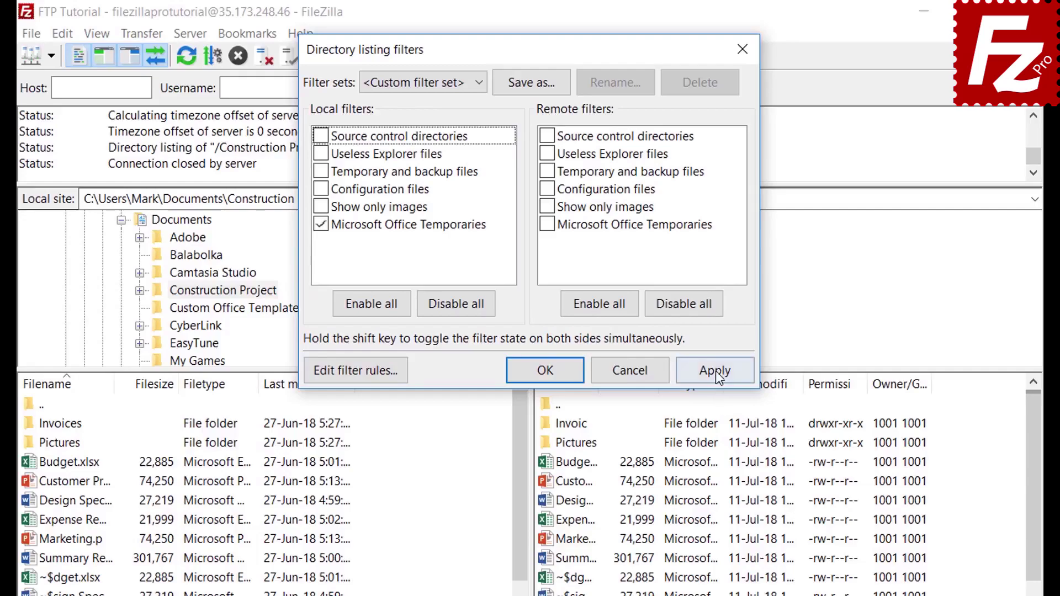
left_click(715, 370)
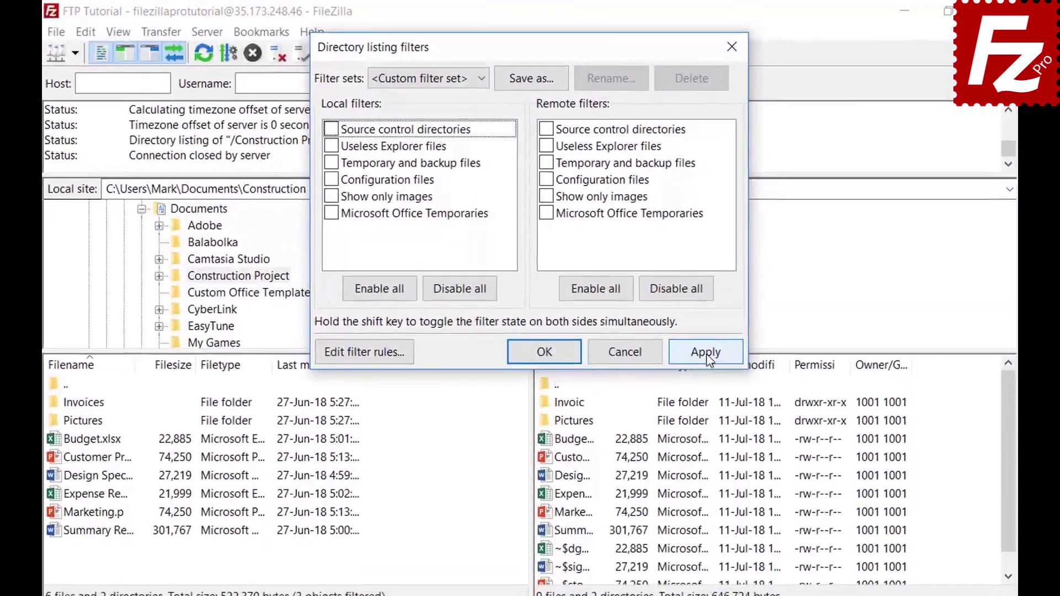
left_click(709, 362)
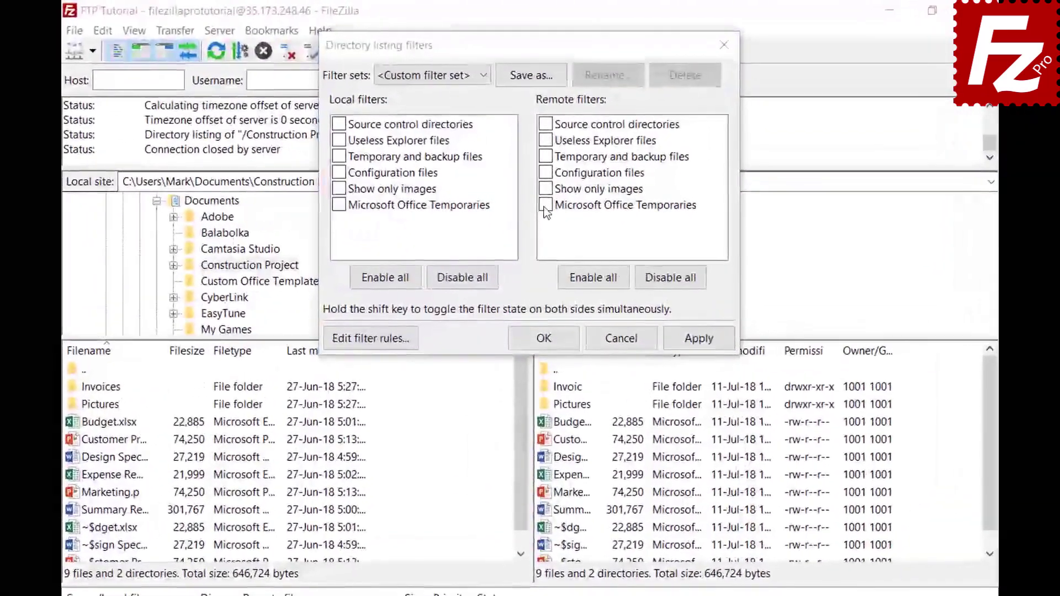
left_click(543, 174)
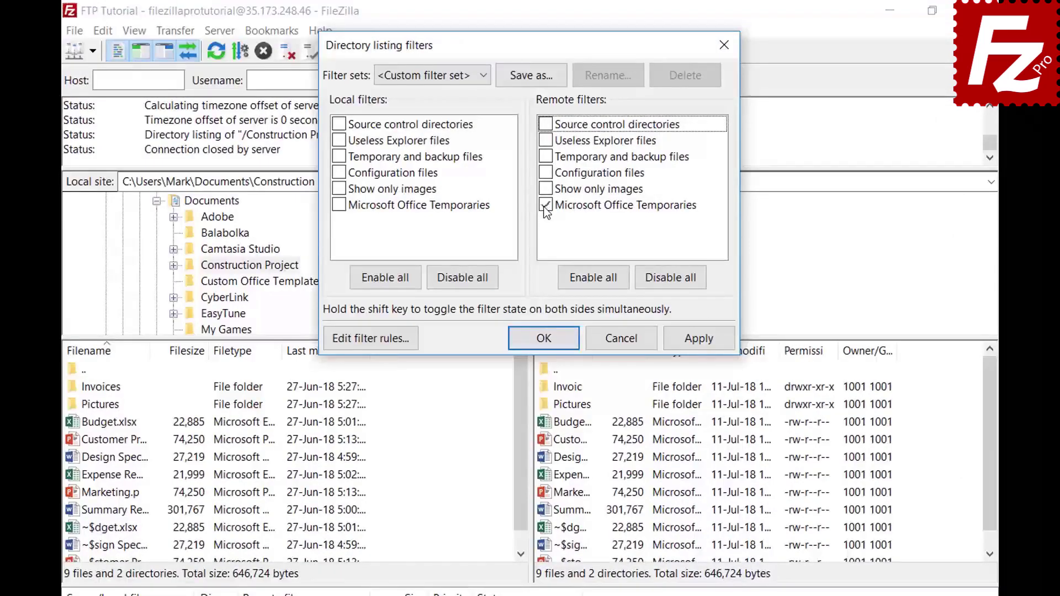
left_click(699, 342)
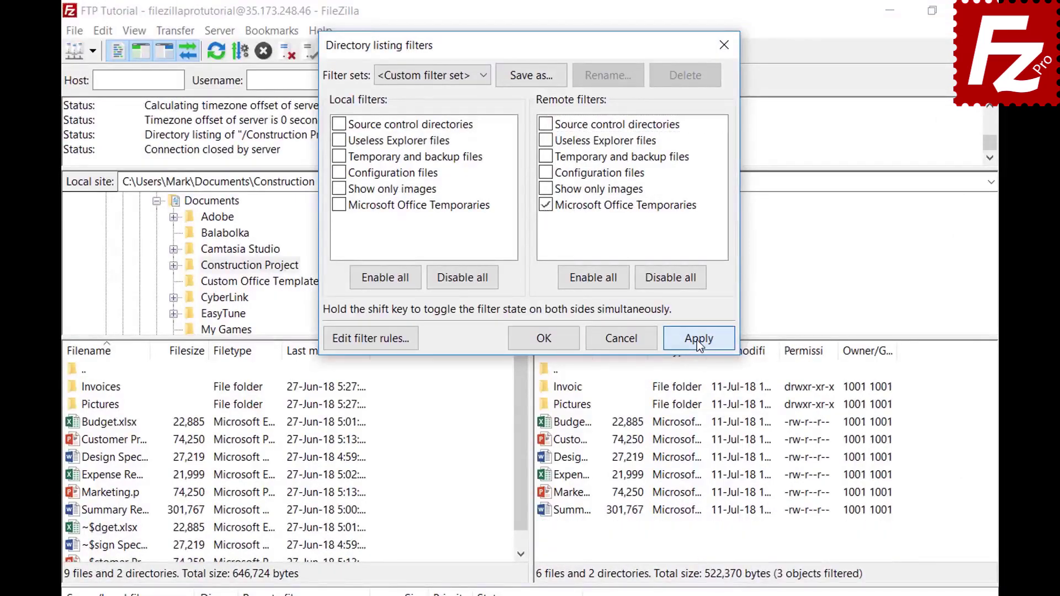
Save the filter choices as the filter set 'Project' and close the dialog.
left_click(532, 77)
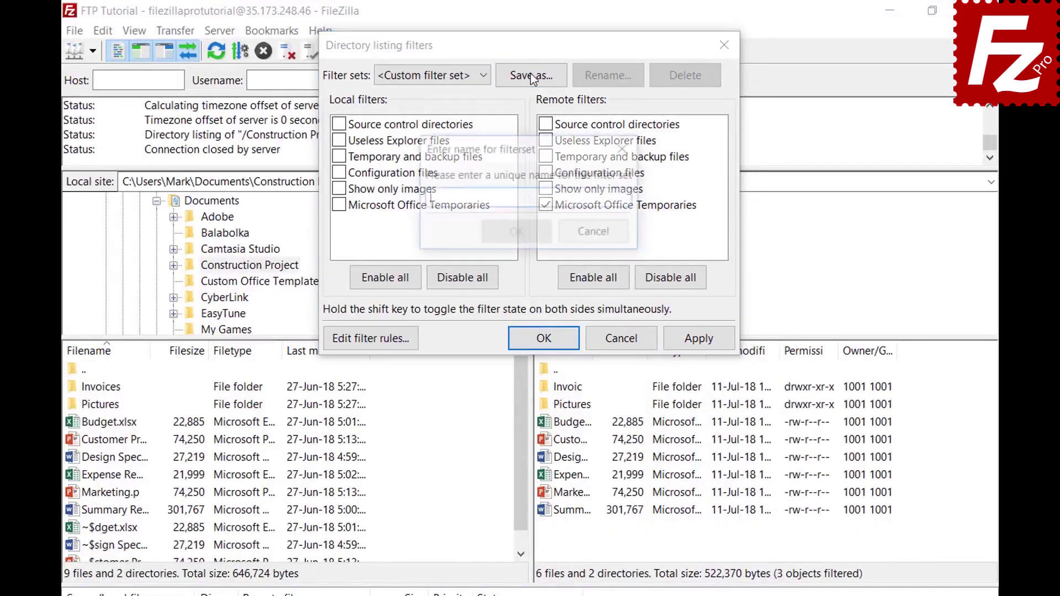
type("Project")
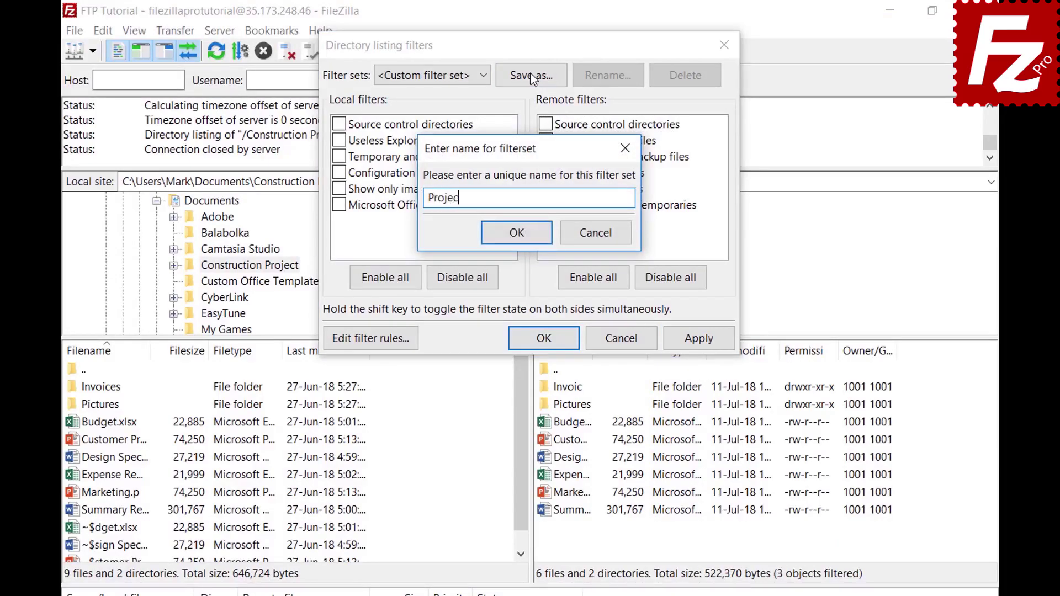
left_click(519, 243)
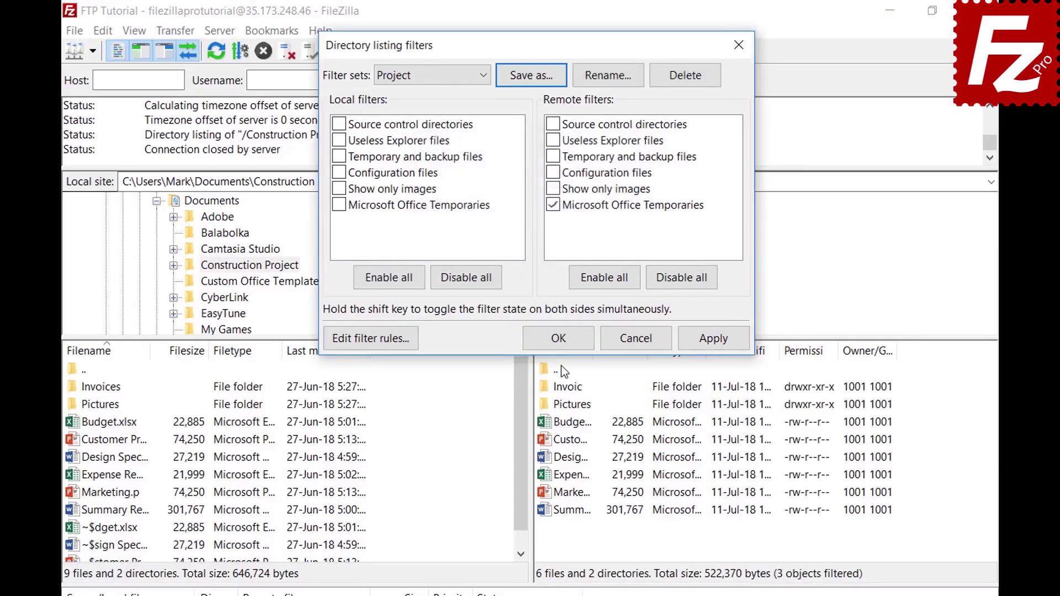
left_click(560, 339)
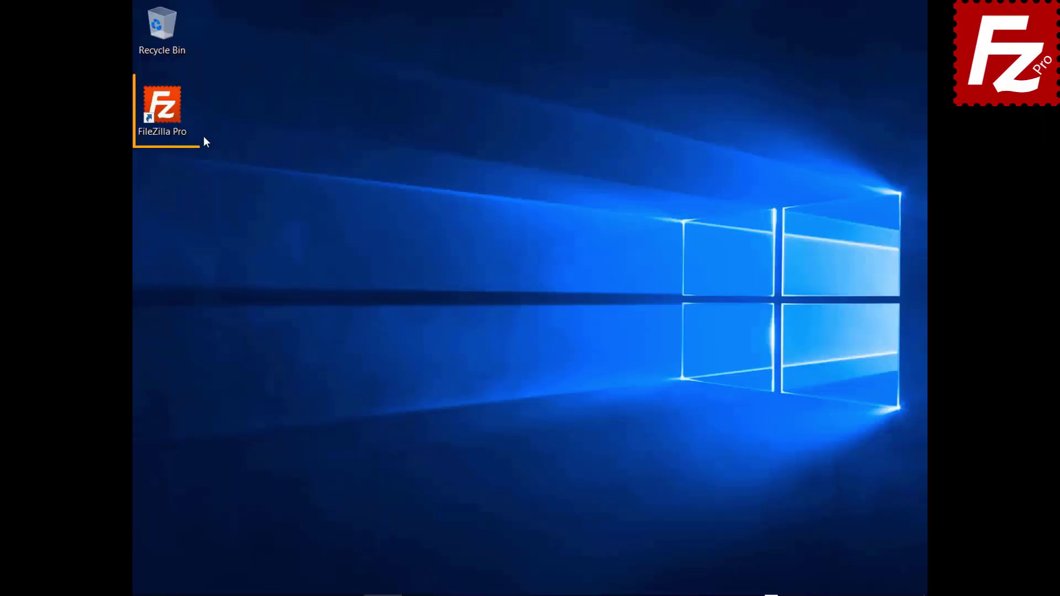
Launch FileZilla Pro and connect to the saved FTP connection site.
double_click(162, 114)
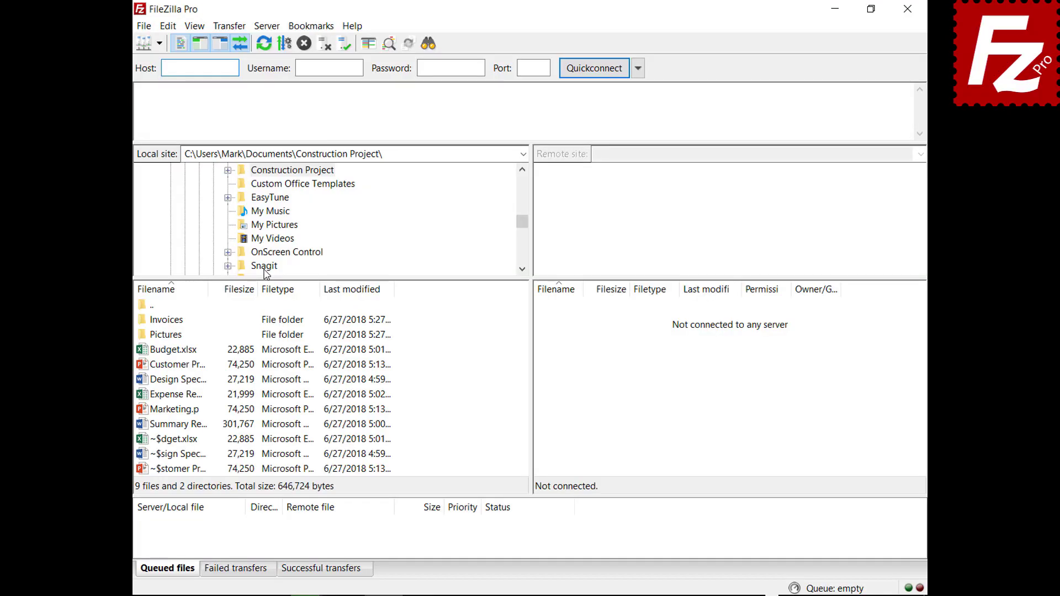
left_click(159, 43)
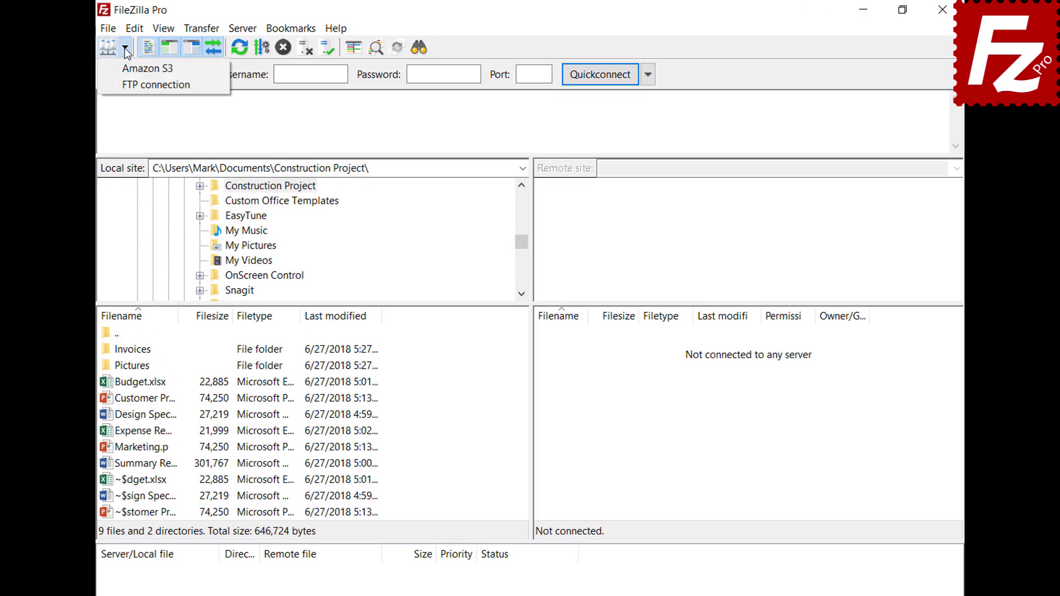
left_click(133, 83)
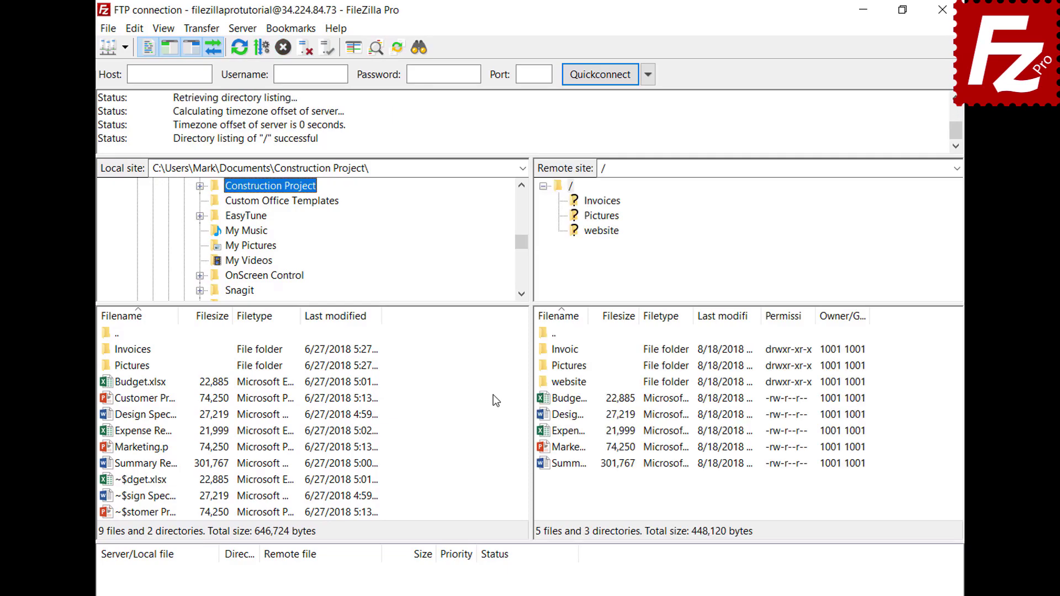
Open a second tab, connect it to Amazon S3, and switch between both tabs.
left_click(109, 30)
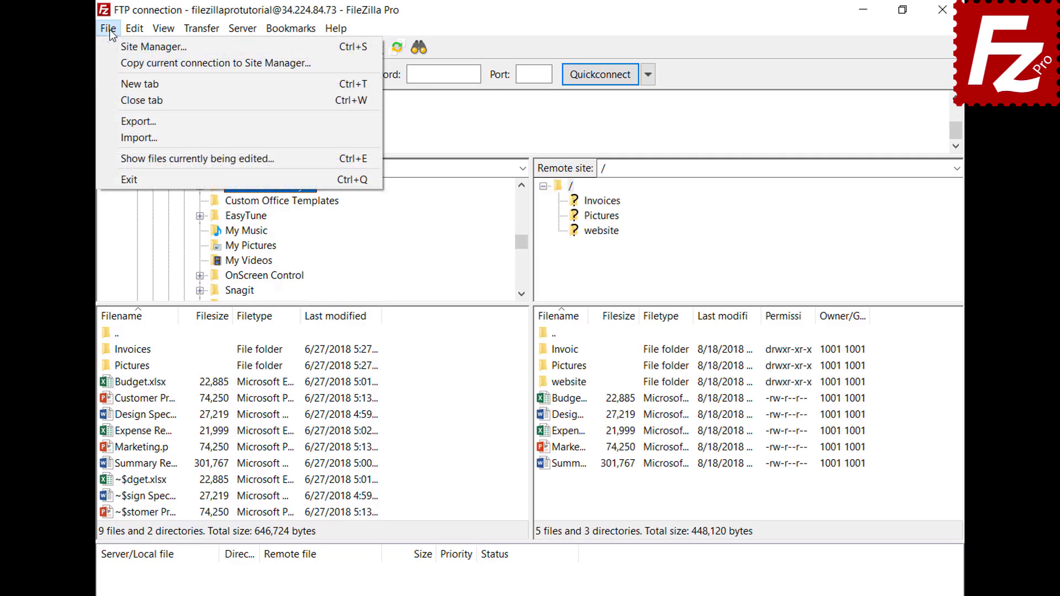
left_click(117, 79)
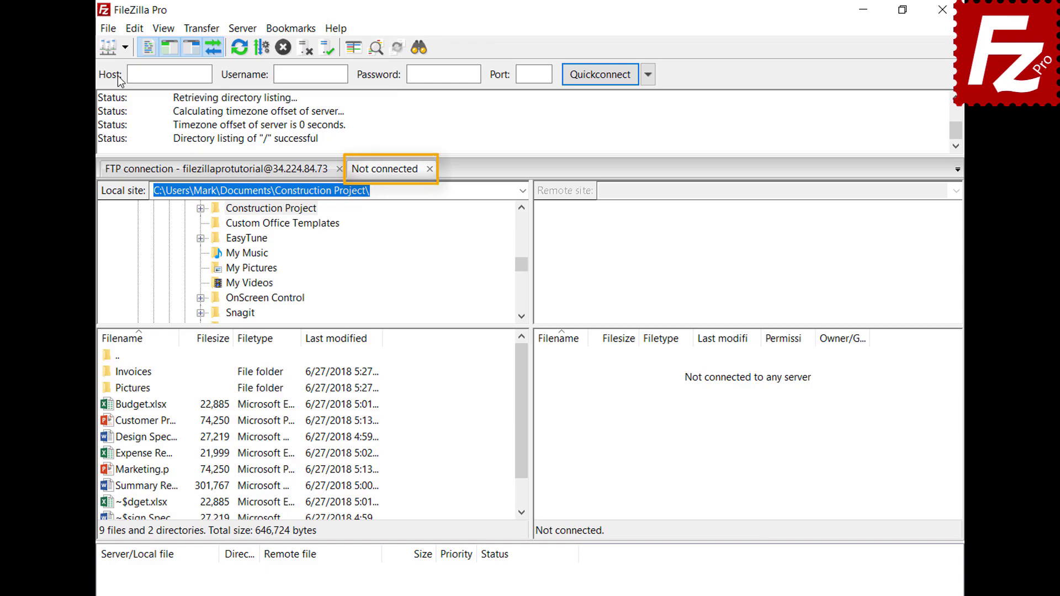
left_click(255, 175)
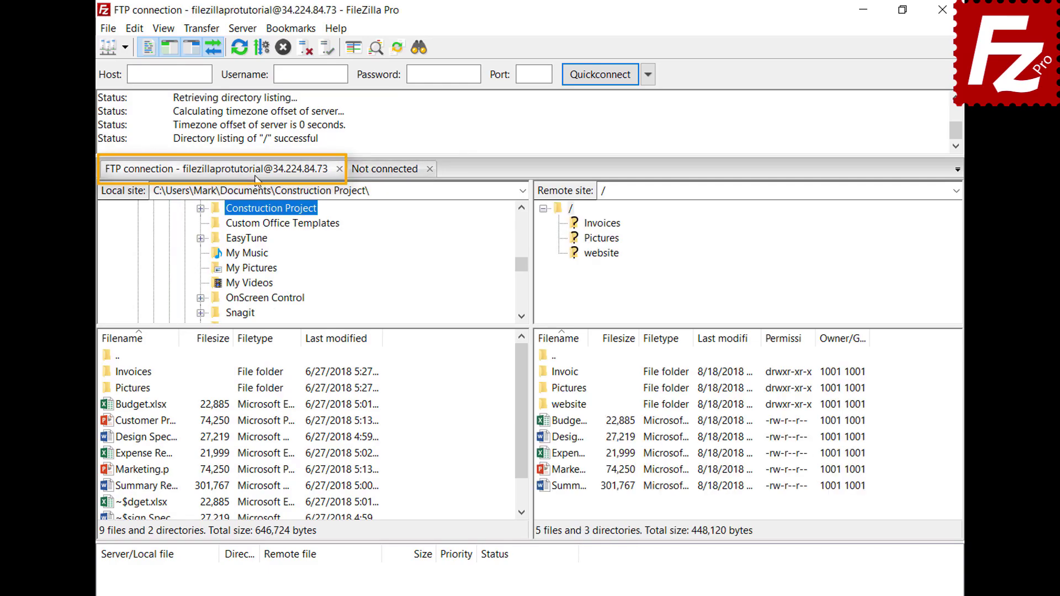
left_click(387, 172)
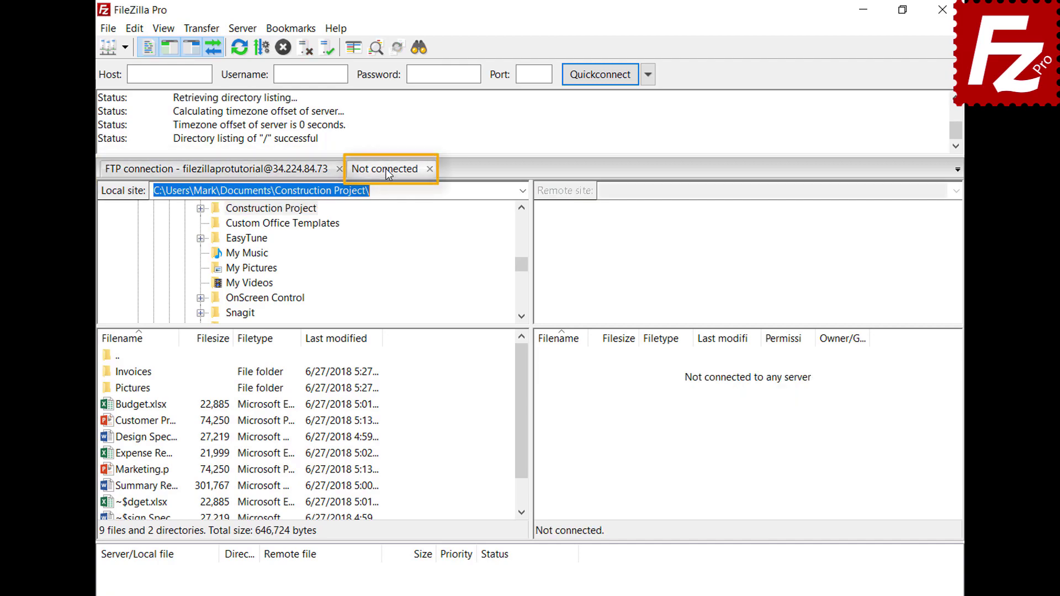
left_click(124, 48)
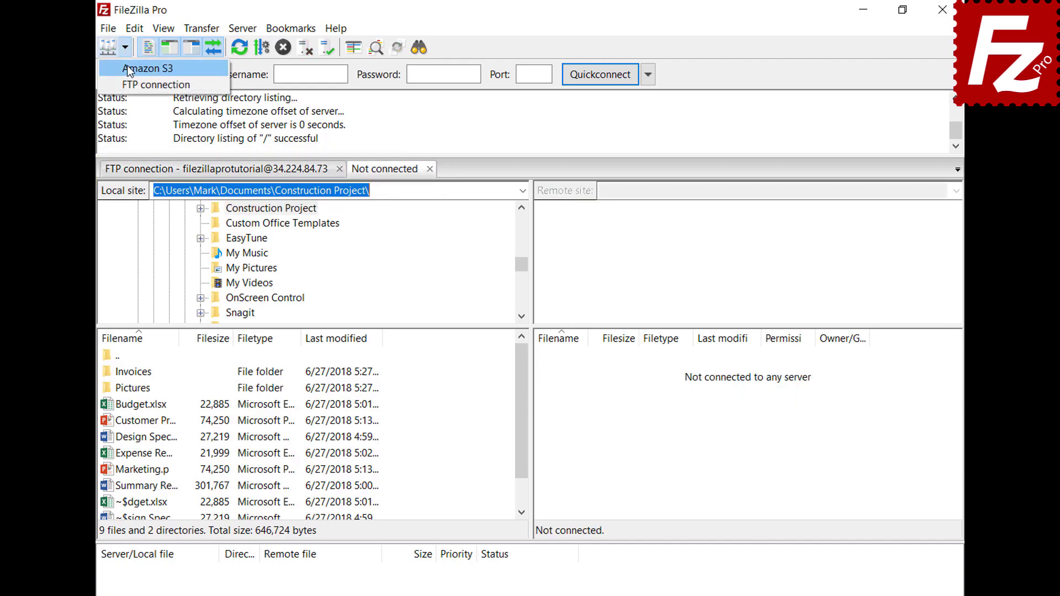
left_click(132, 67)
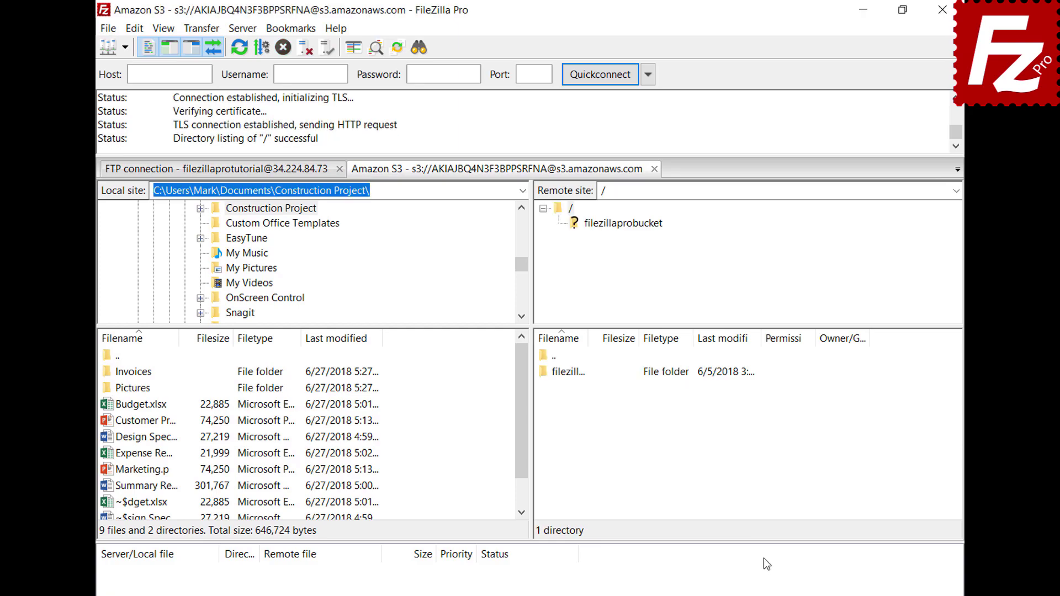
left_click(267, 173)
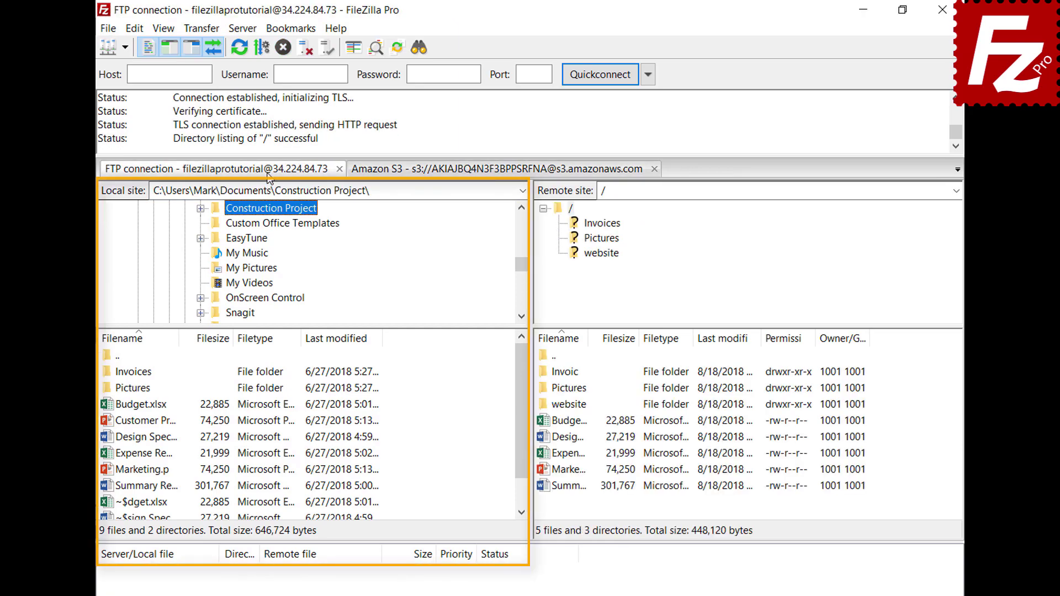
left_click(461, 172)
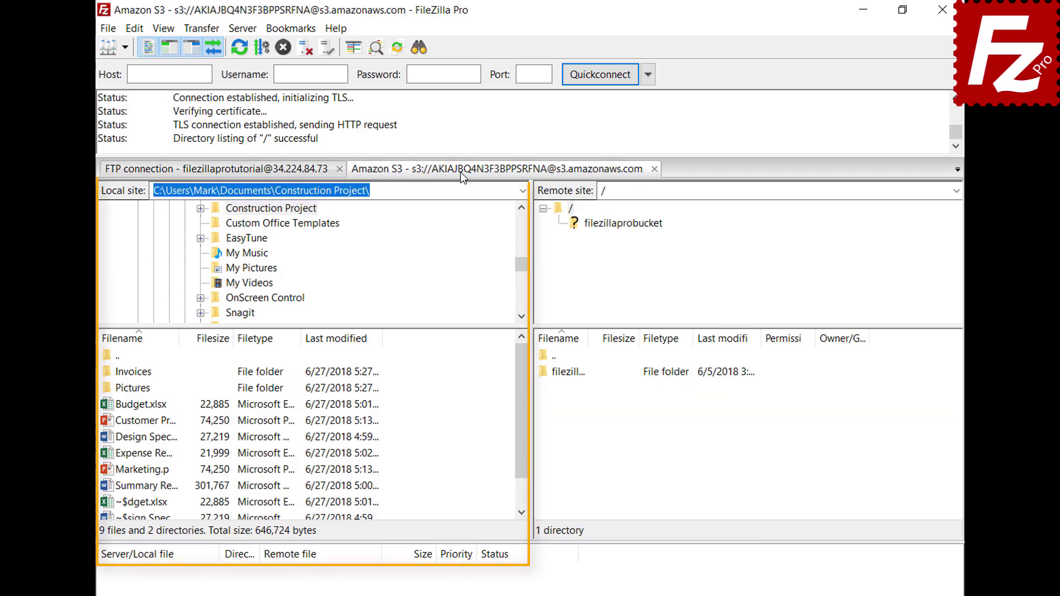
left_click(135, 28)
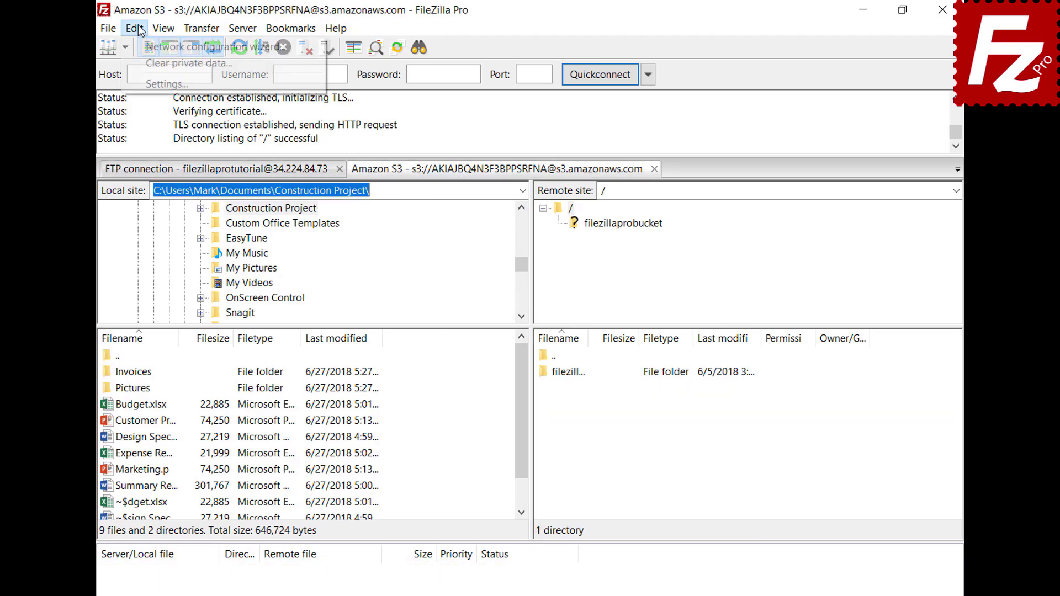
Enable 'Restore tabs and reconnect' in Interface settings, then close and relaunch FileZilla Pro.
left_click(149, 84)
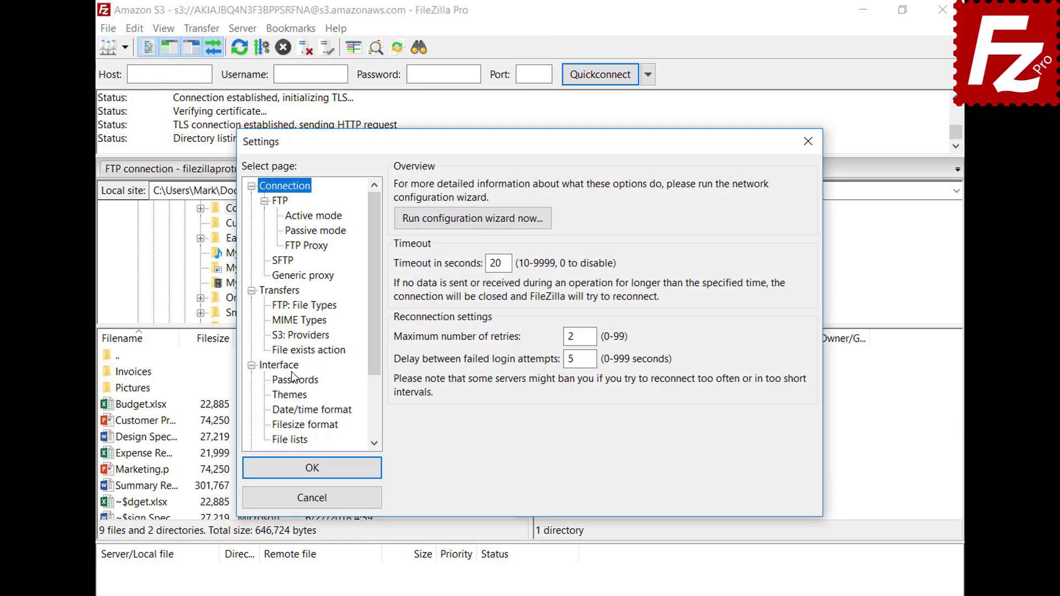
left_click(279, 365)
left_click(402, 385)
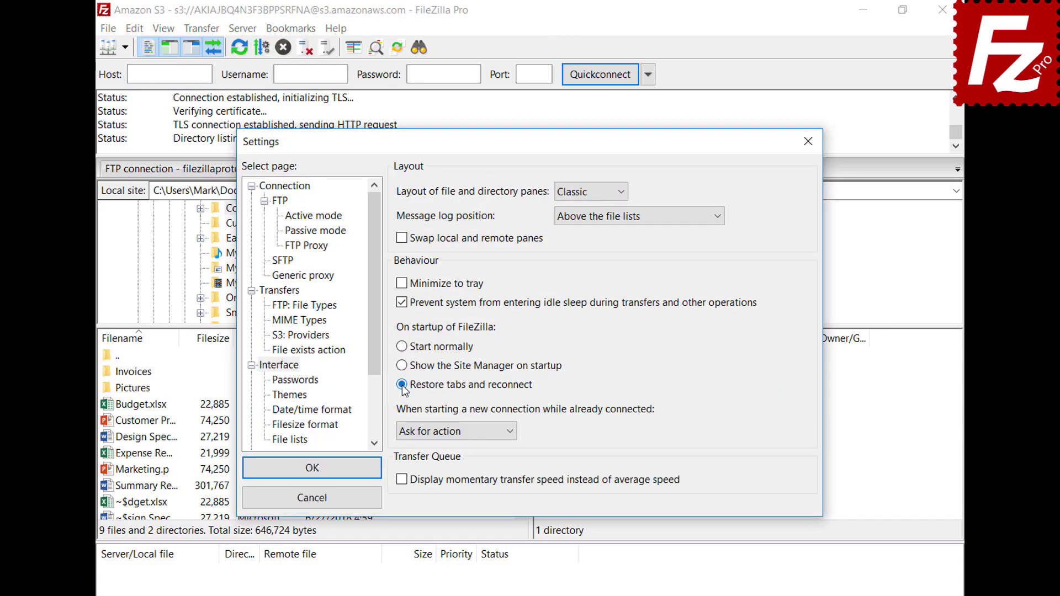
left_click(319, 472)
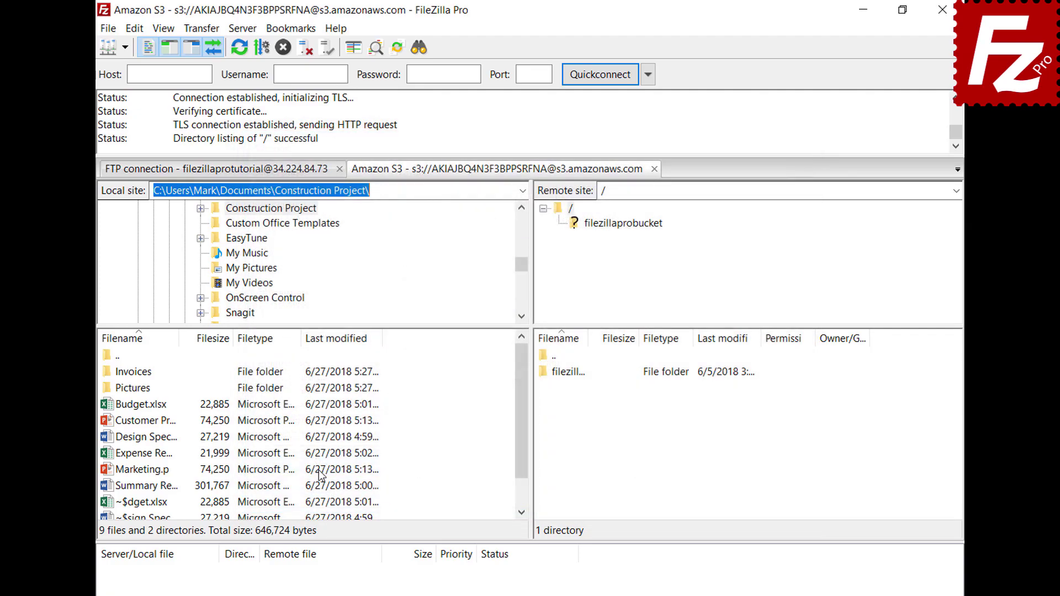
left_click(942, 9)
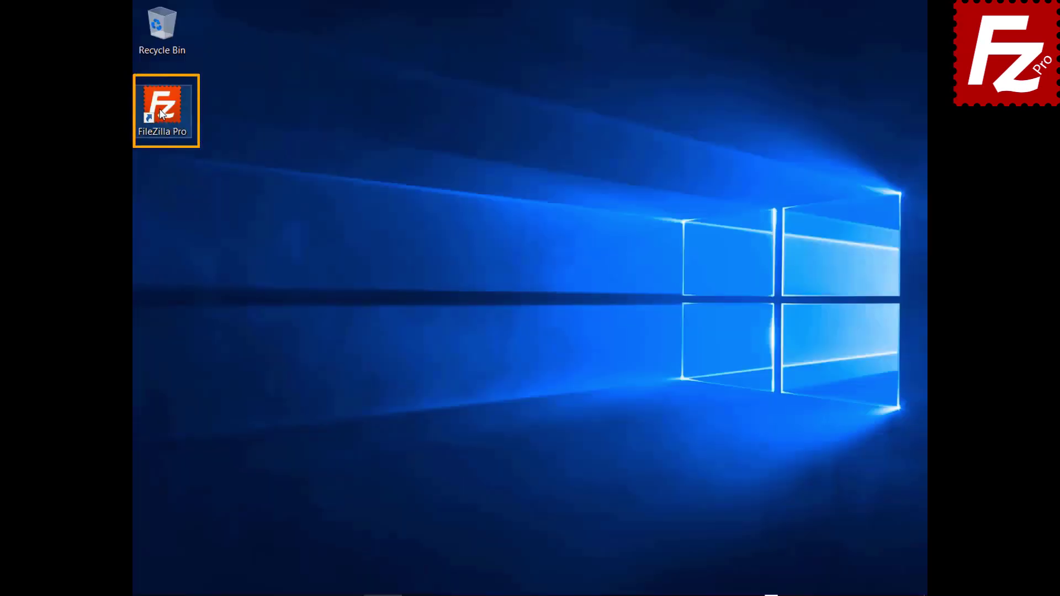
double_click(162, 114)
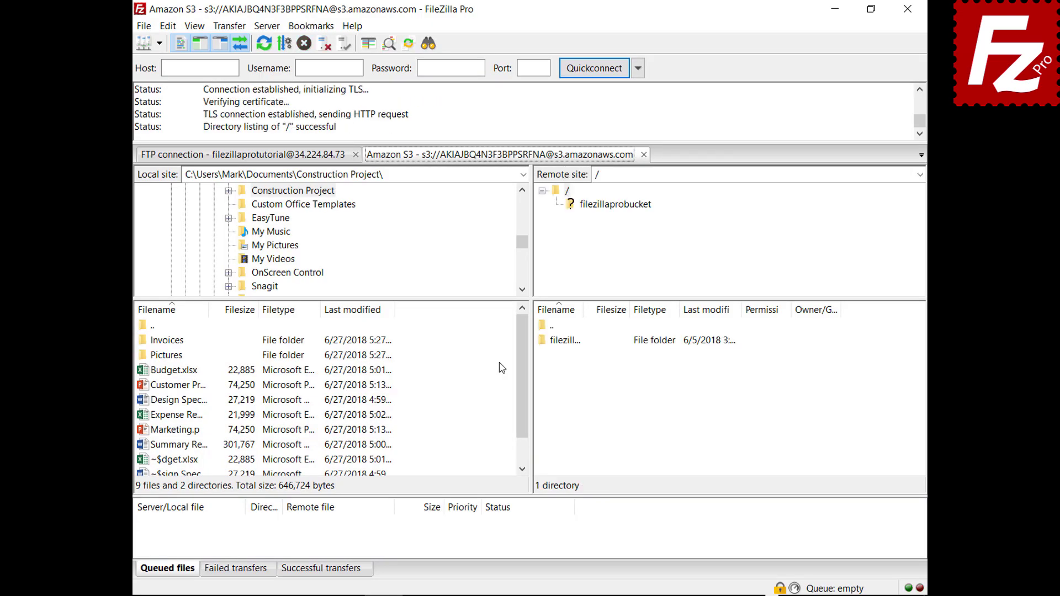
Close the S3 tab, set new connections to 'Connect in new tab', then reconnect to Amazon S3.
left_click(644, 155)
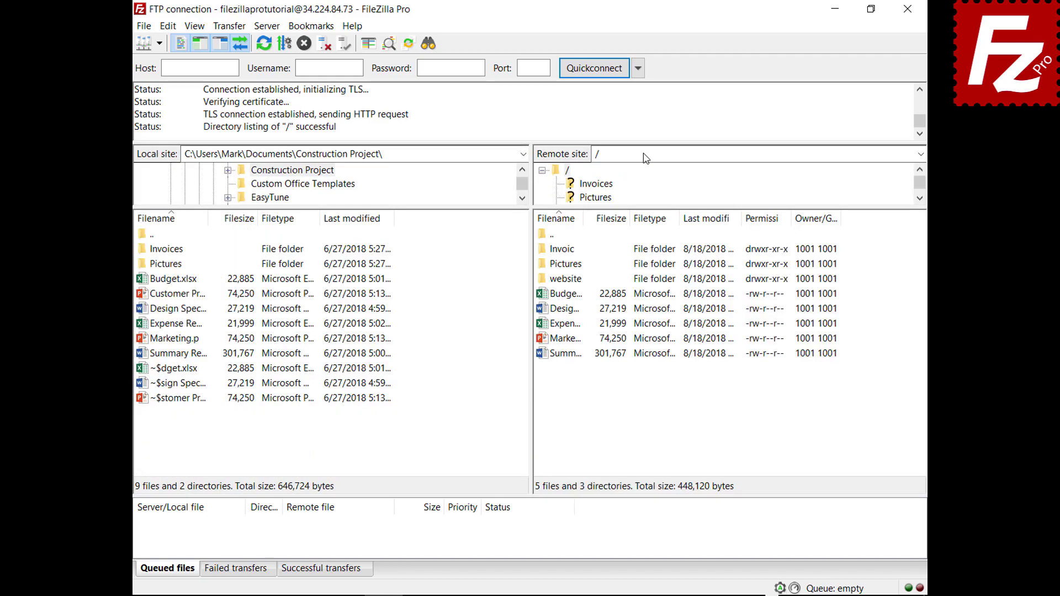
left_click(167, 26)
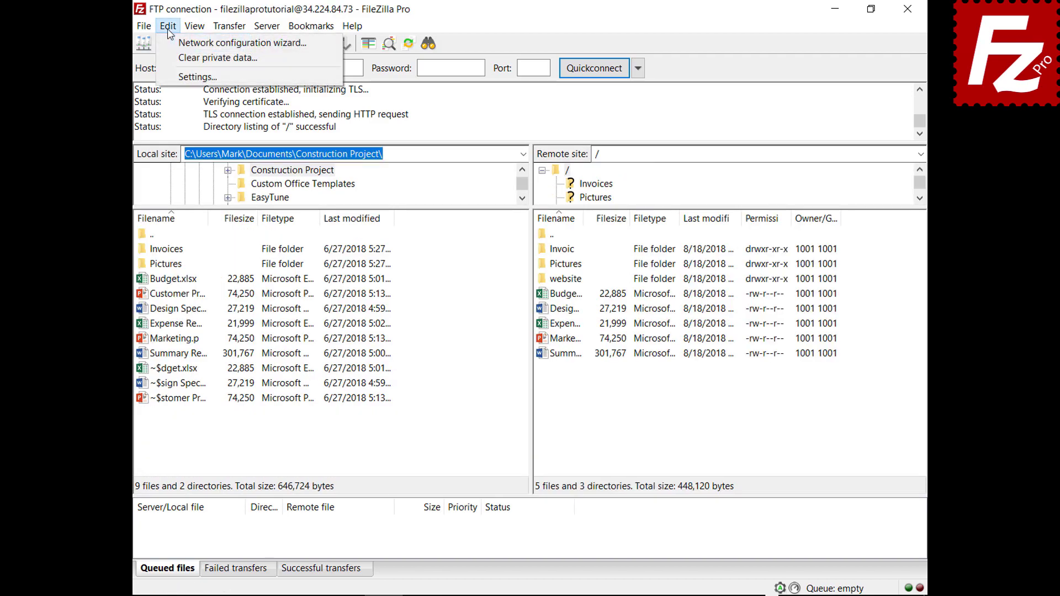
left_click(183, 78)
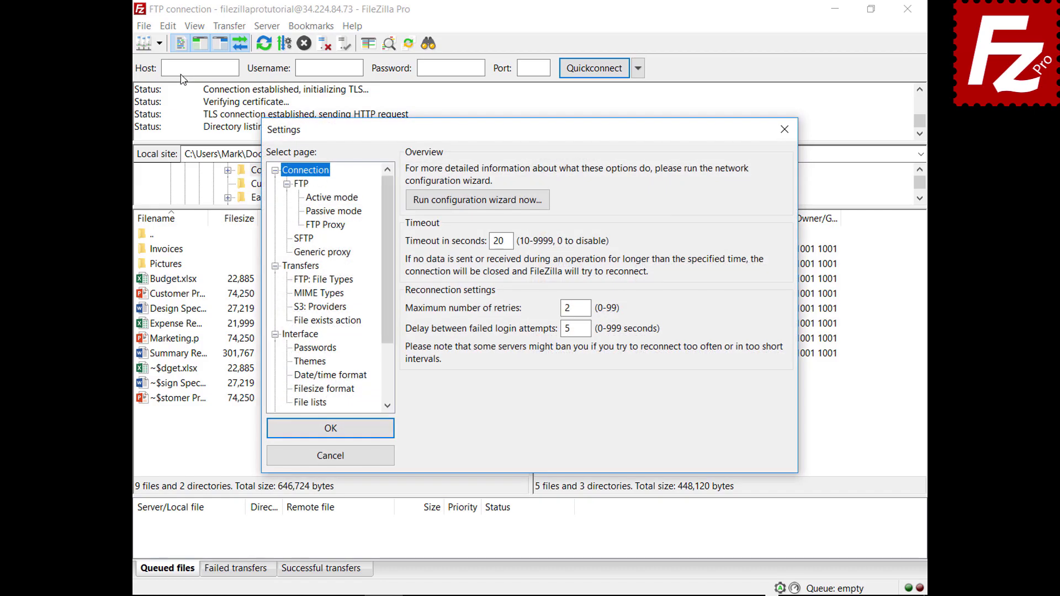
left_click(309, 337)
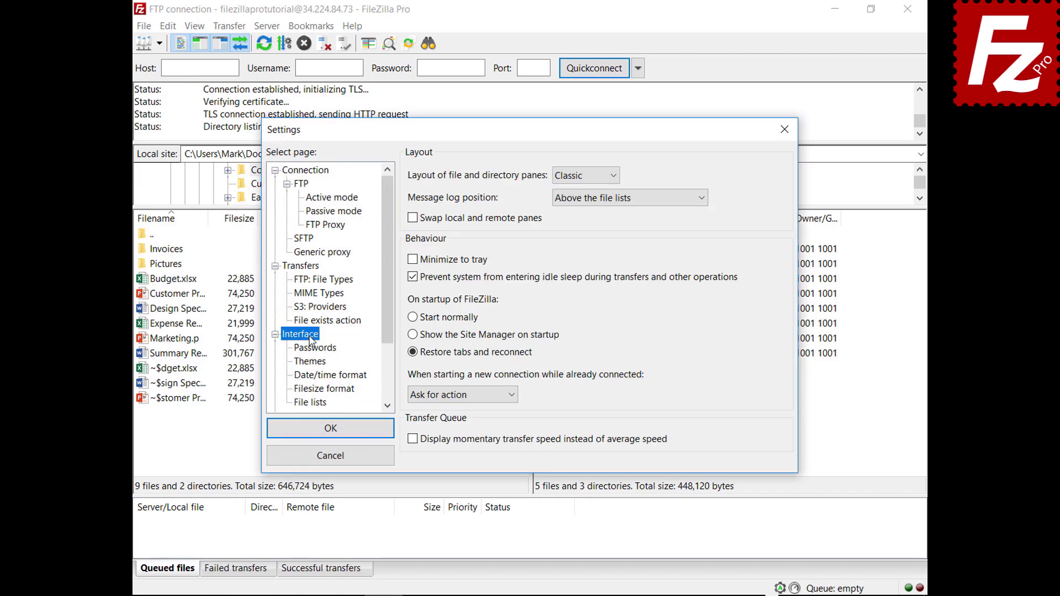
left_click(513, 396)
left_click(500, 423)
left_click(330, 429)
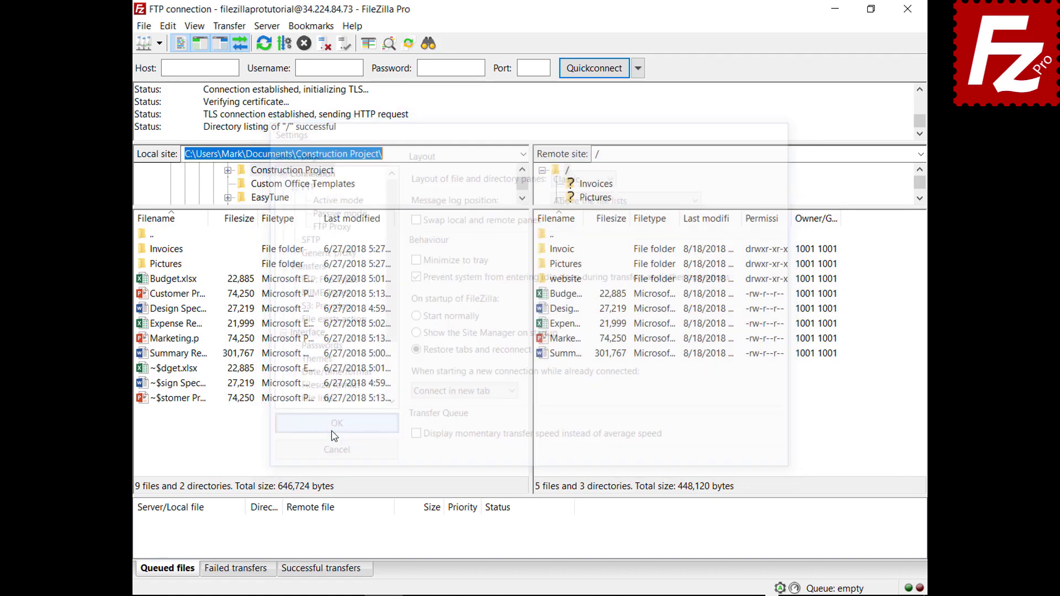
left_click(160, 44)
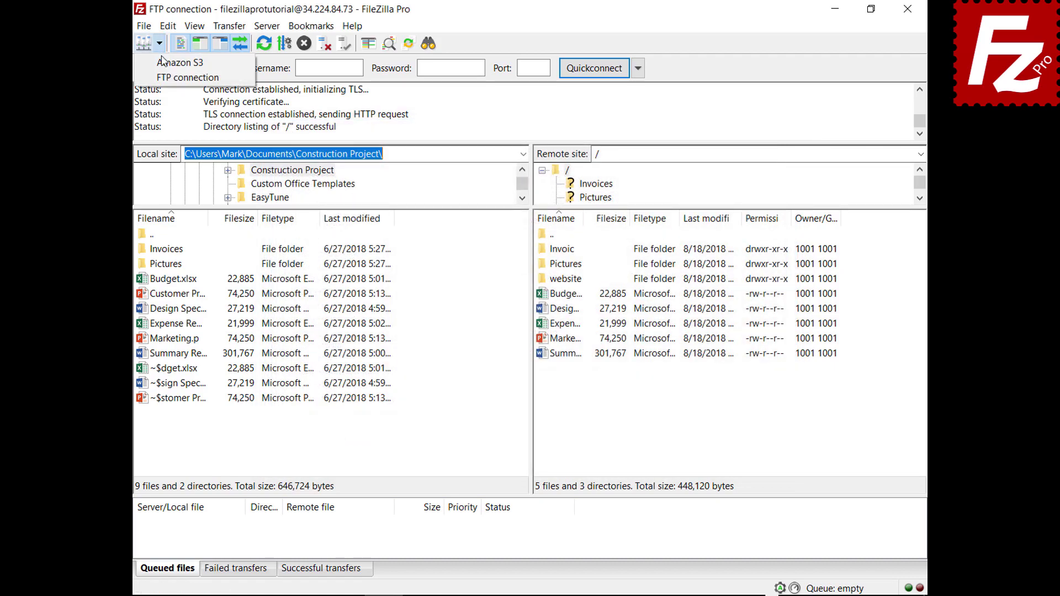
left_click(165, 64)
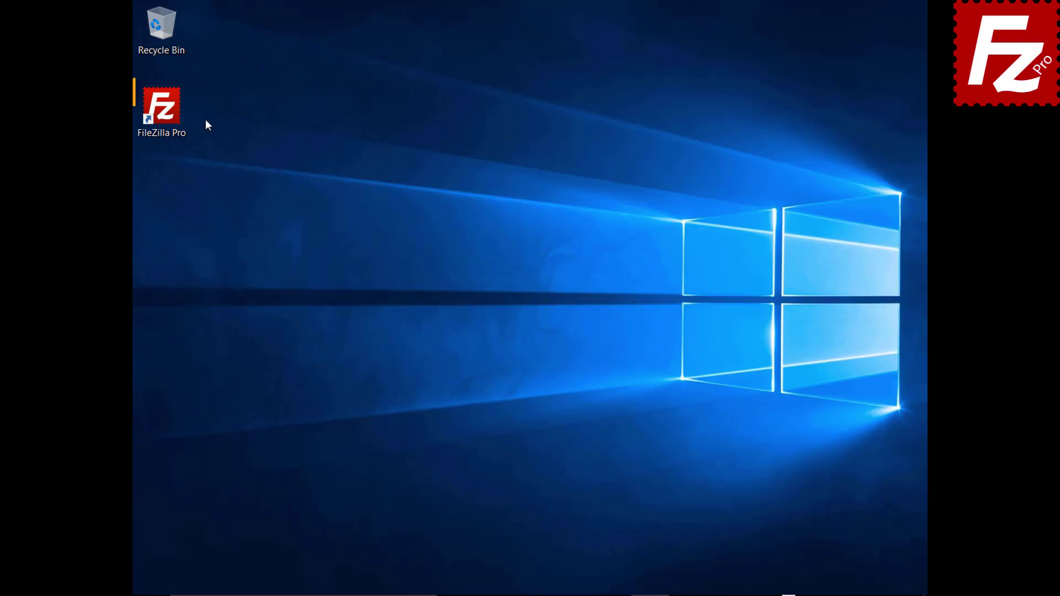
Relaunch FileZilla Pro, connect to Amazon S3 in a second tab, and browse filezillaprobucket.
double_click(168, 114)
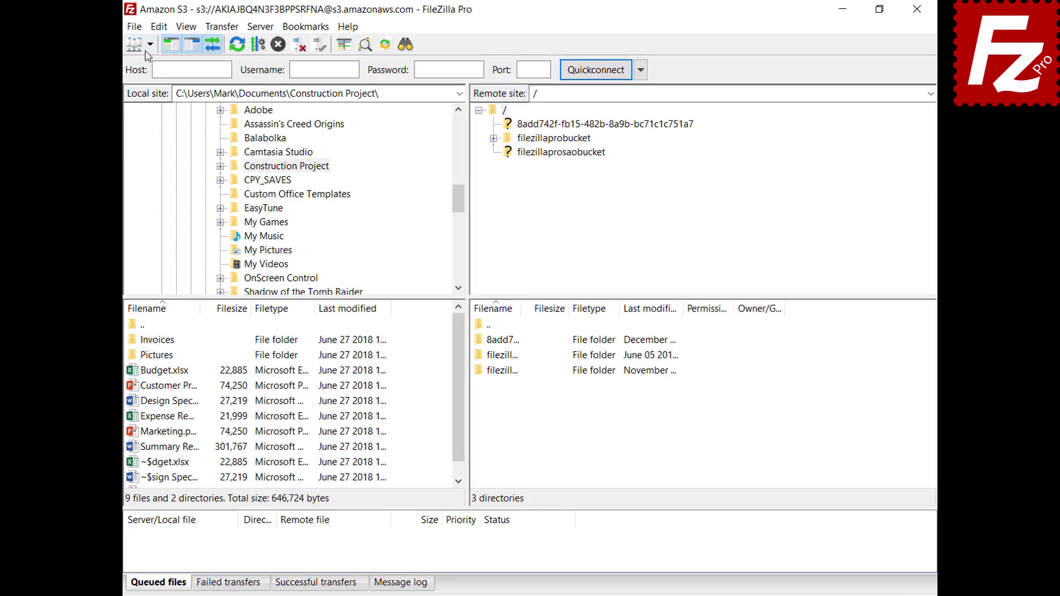
left_click(134, 47)
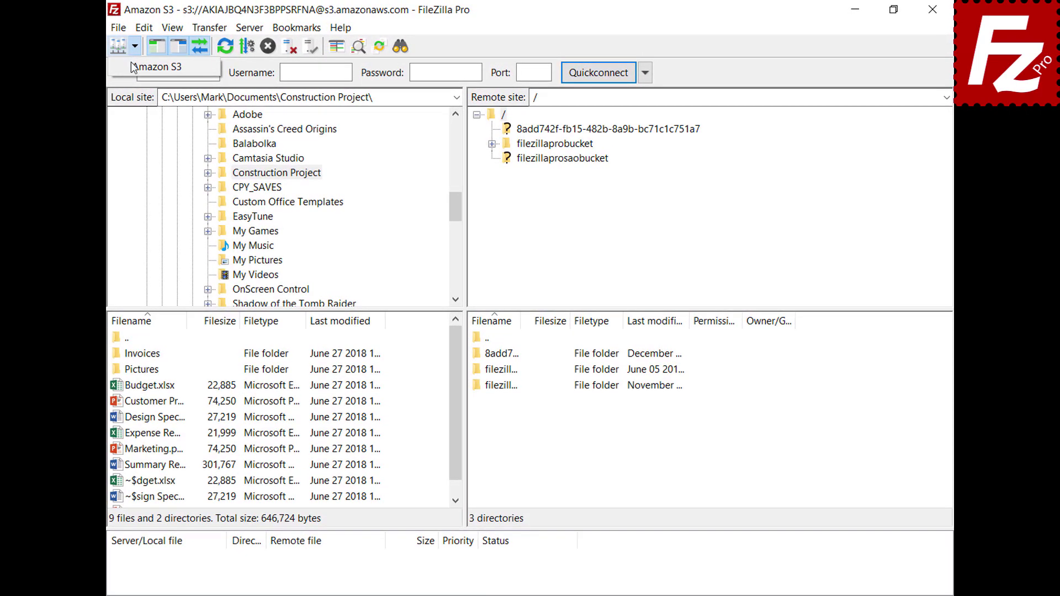
left_click(131, 67)
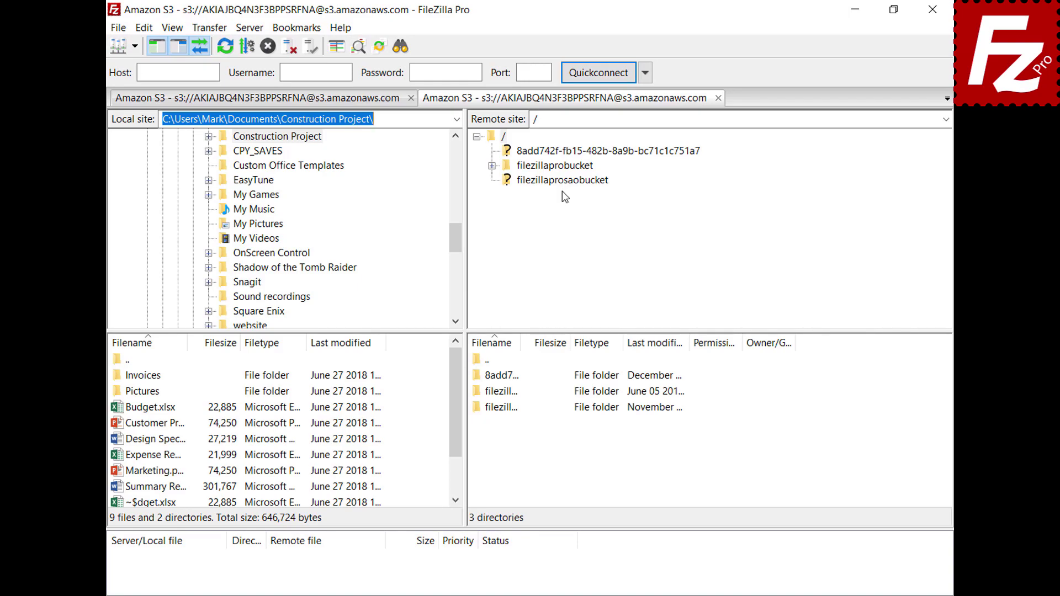
left_click(563, 168)
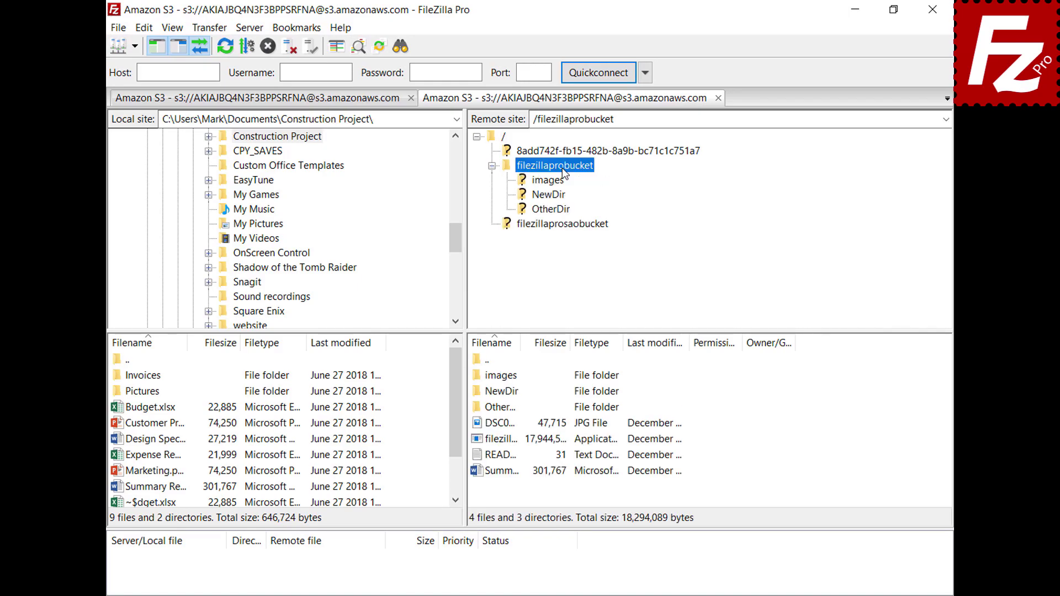
Open the bucket's README.TXT in Notepad and add a second line reading 'New line'.
right_click(497, 459)
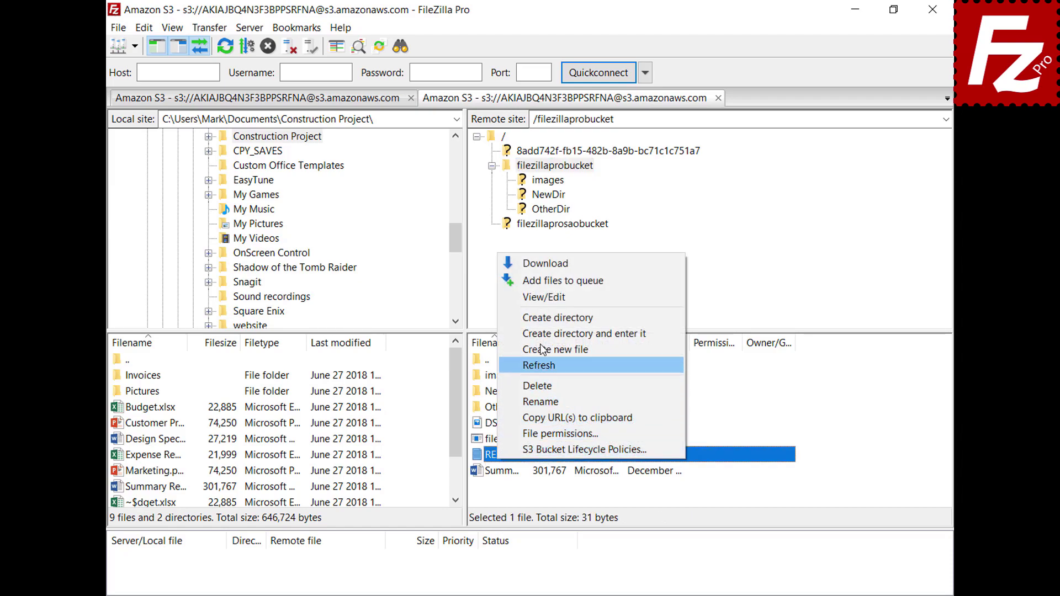
left_click(547, 302)
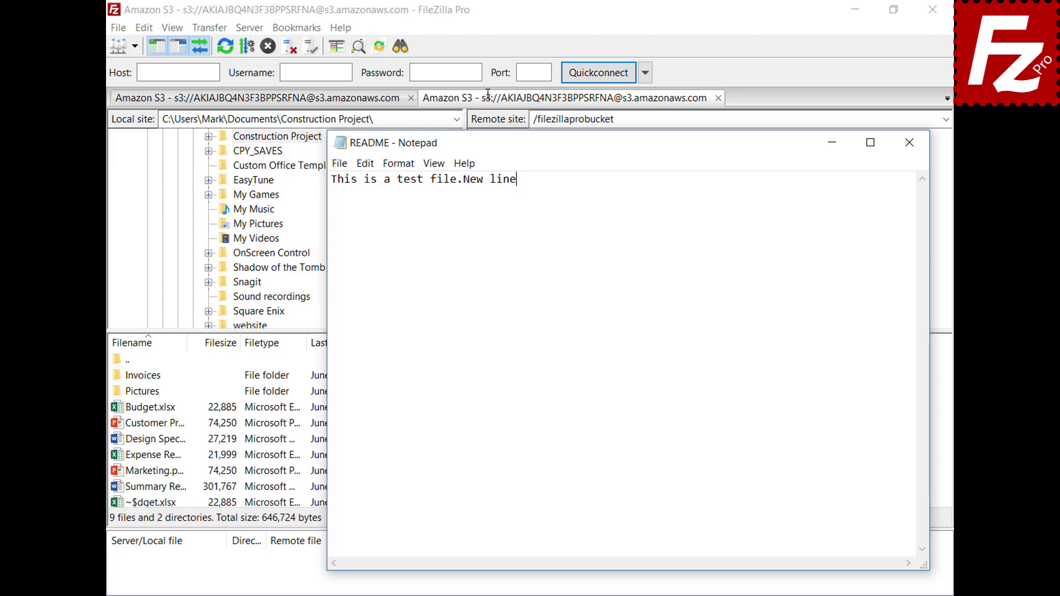
key("Return")
type("New line")
Save the edited README and upload it back to filezillaprobucket, now 43 bytes.
left_click(909, 146)
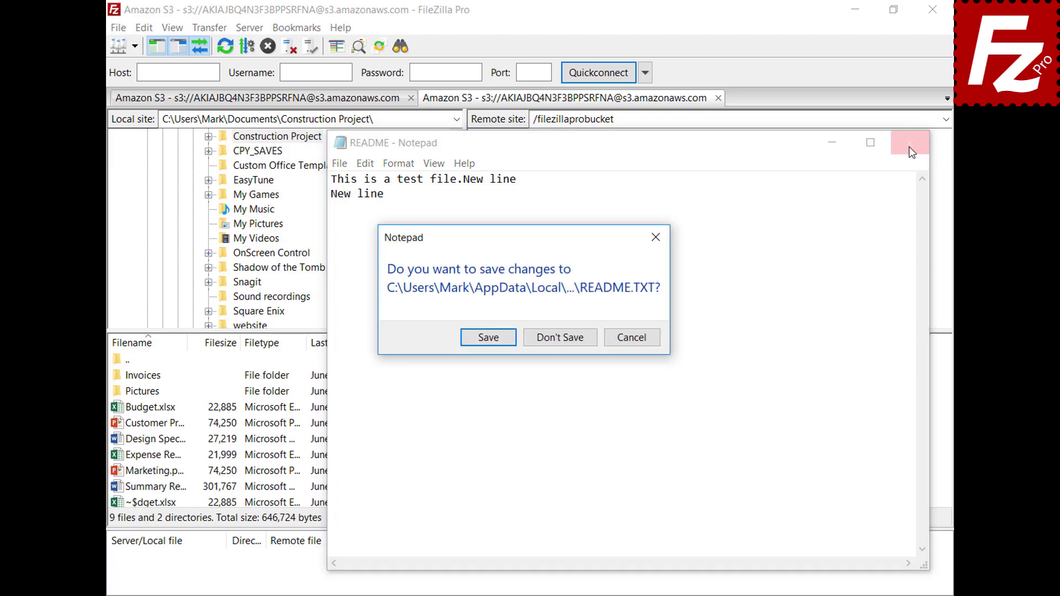
left_click(488, 339)
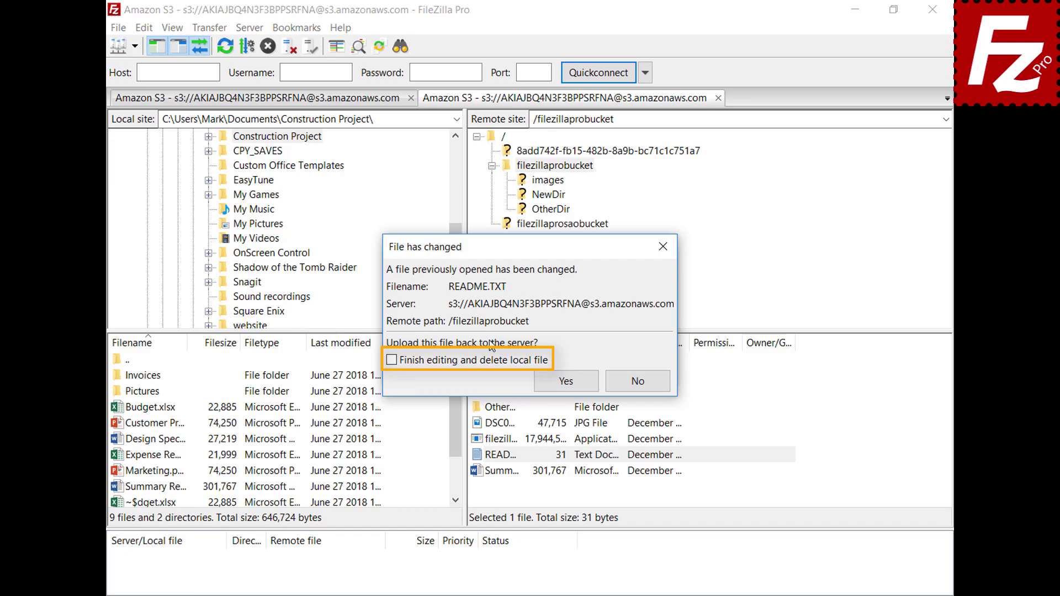
left_click(576, 385)
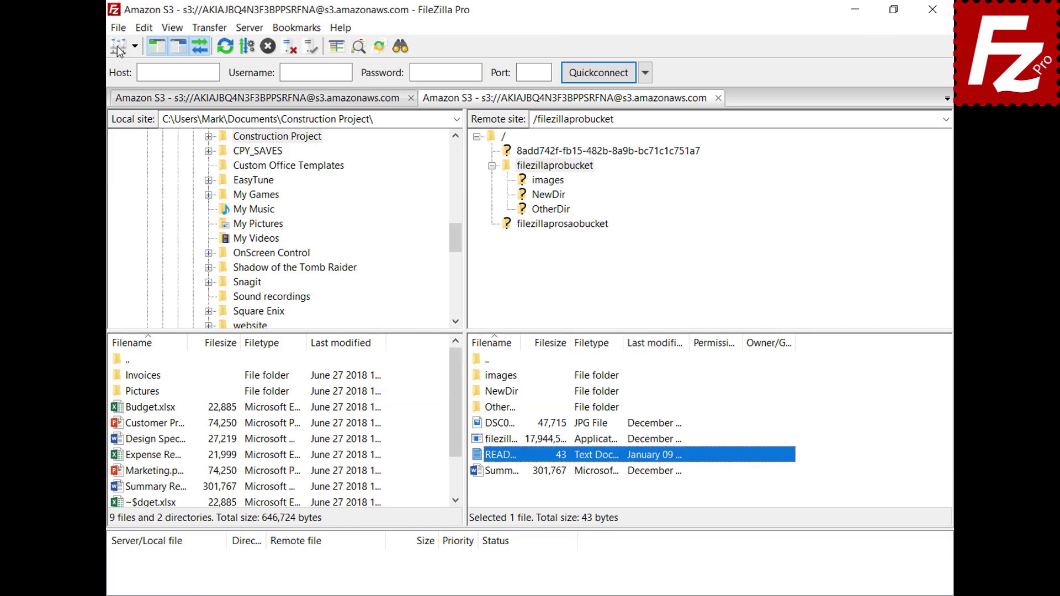
left_click(118, 28)
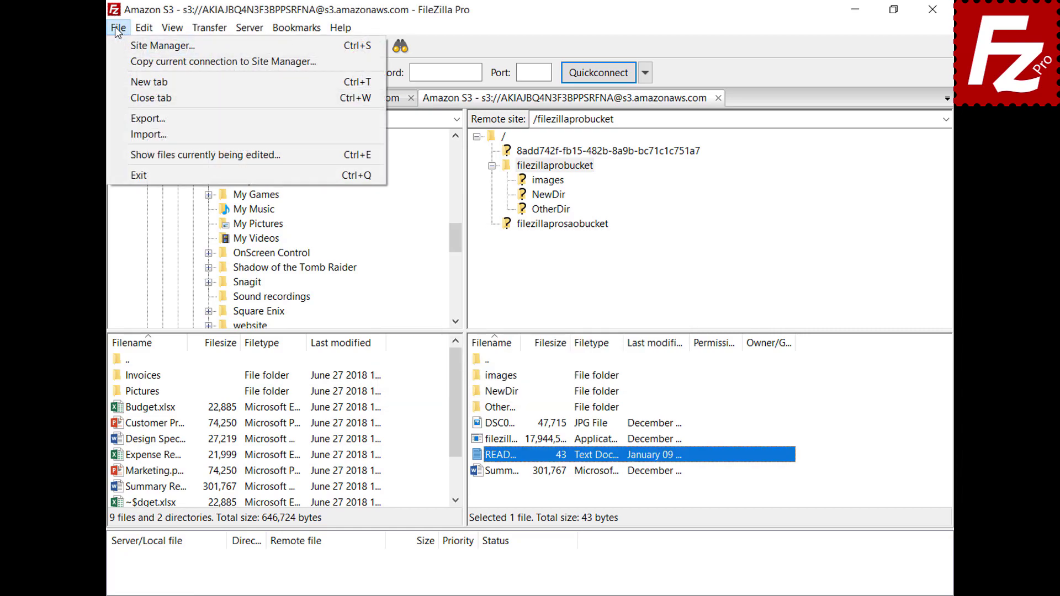
left_click(141, 156)
left_click(494, 265)
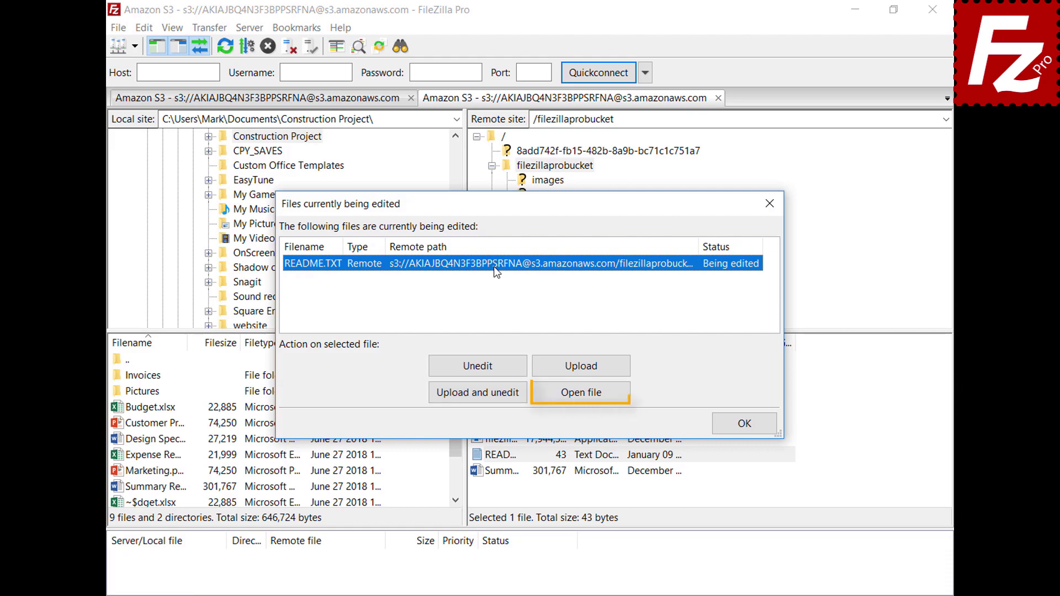
left_click(747, 423)
left_click(144, 32)
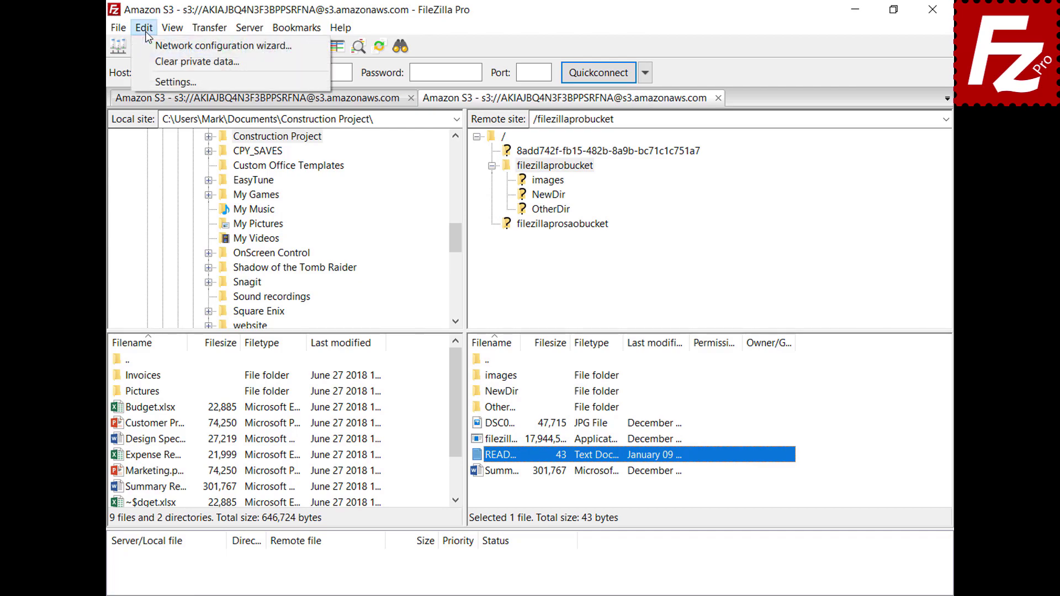
Add a custom filetype association opening jpg files with C:\Windows\system32\mspaint.exe.
left_click(151, 83)
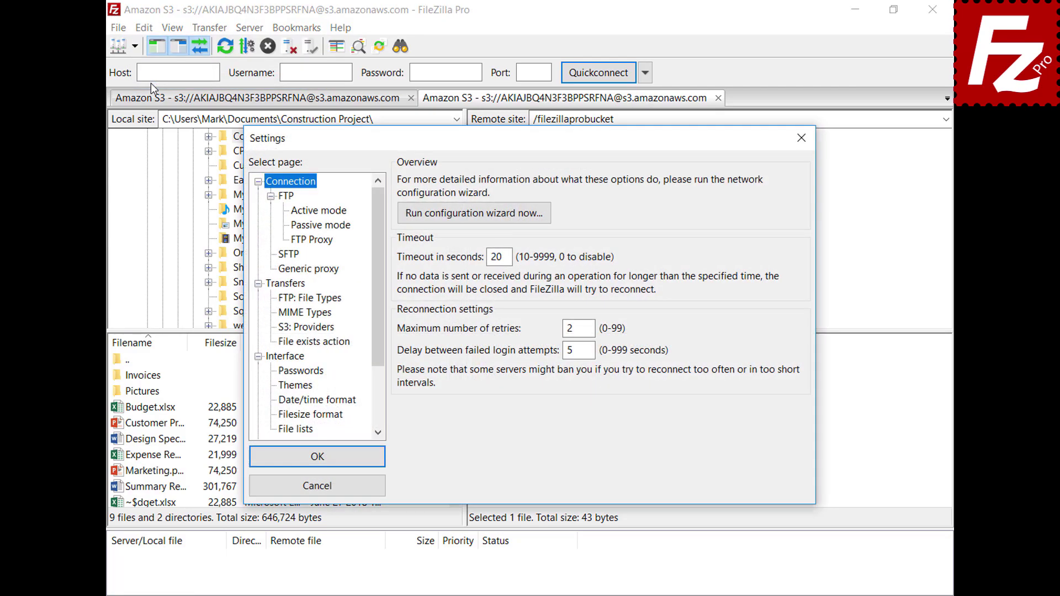
left_click_drag(375, 218, 384, 286)
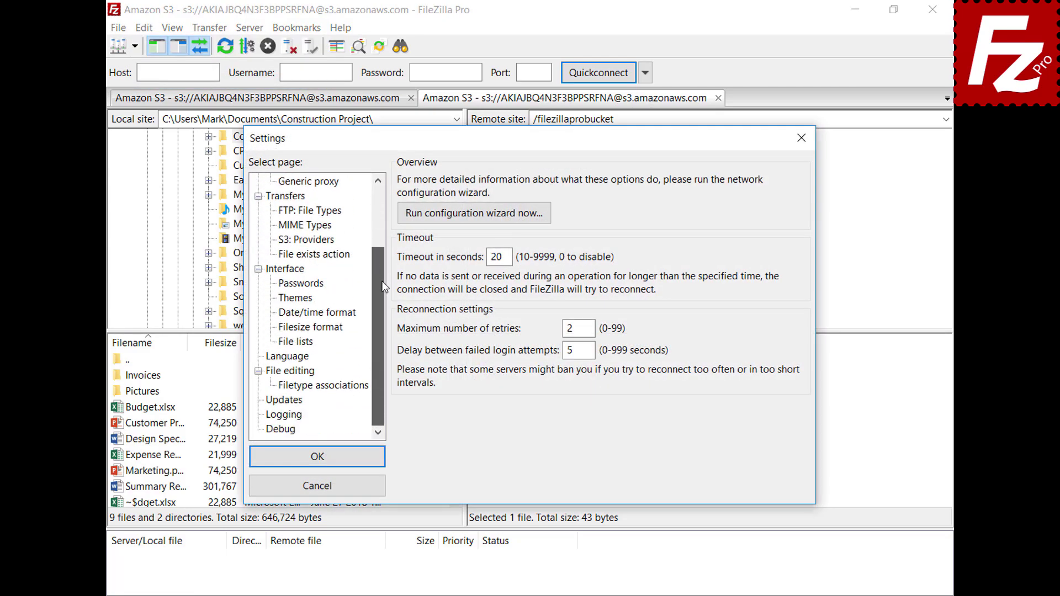
left_click(273, 373)
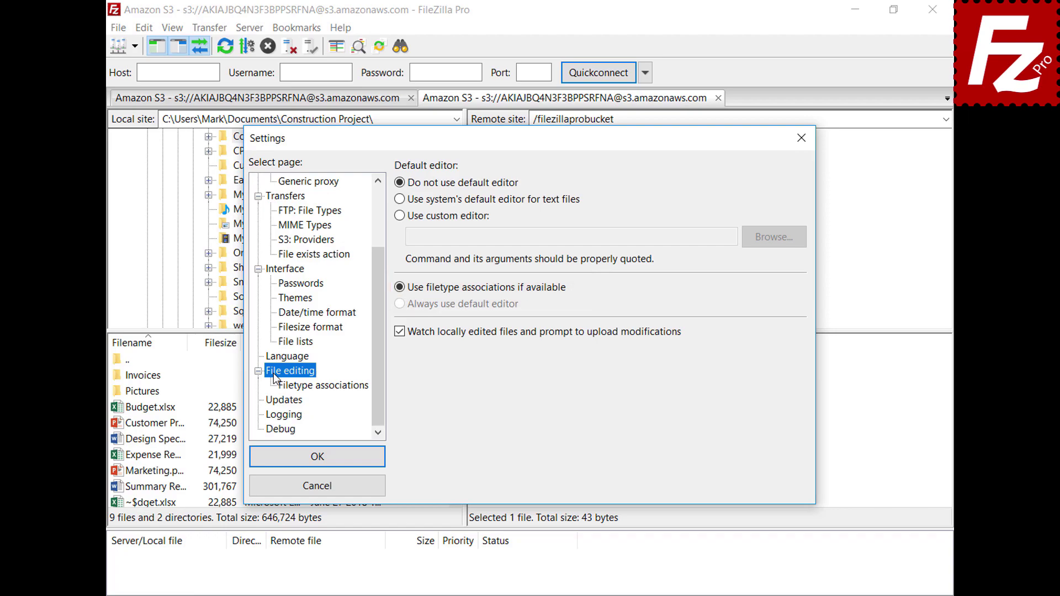
left_click(331, 387)
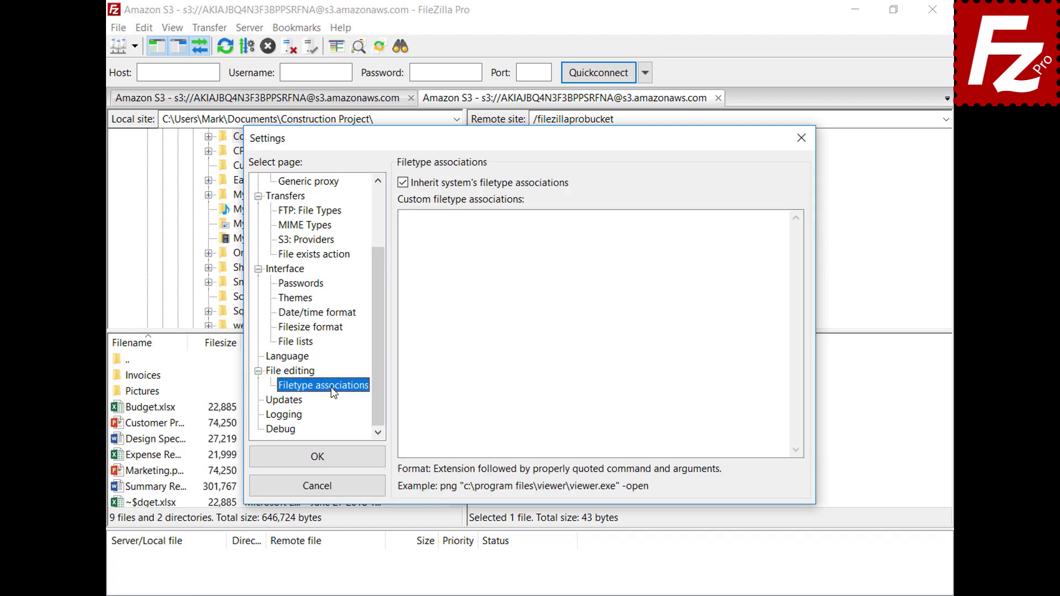
left_click(765, 230)
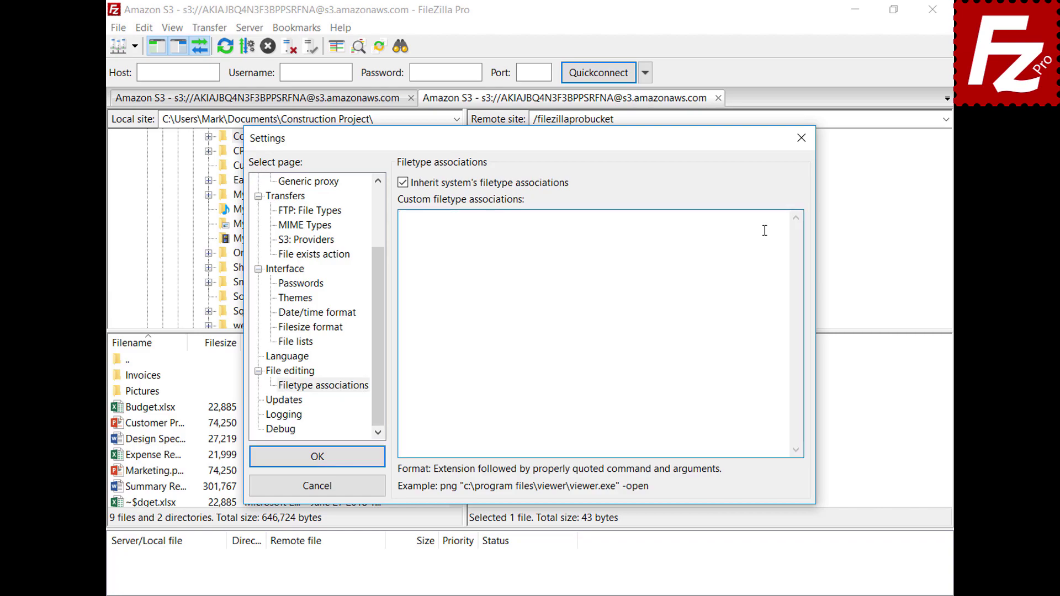
type("jpg \"C:\\Windows\\system32\\mspaint.exe\"")
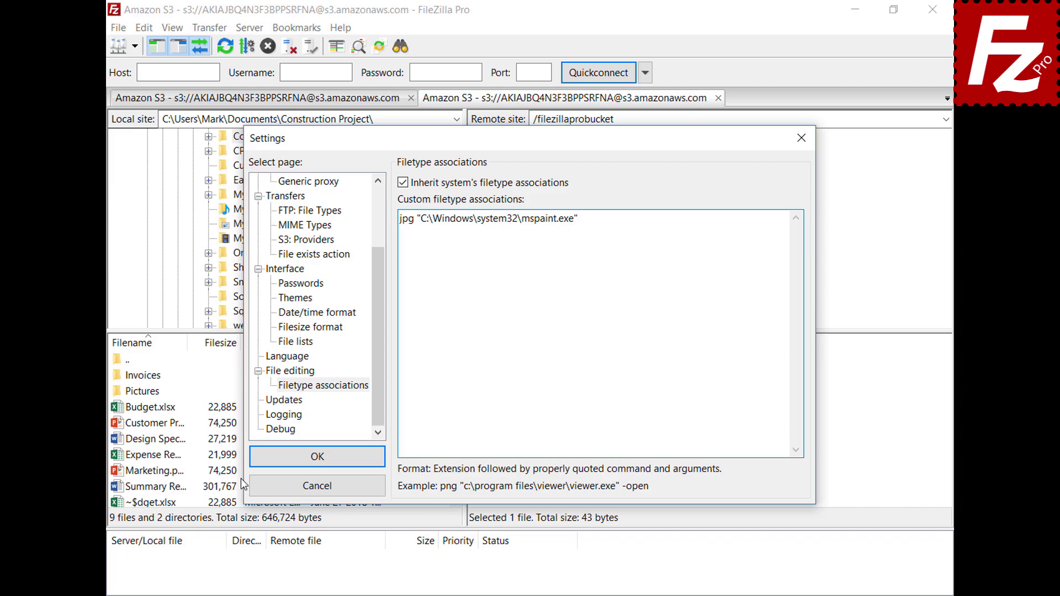
left_click(260, 463)
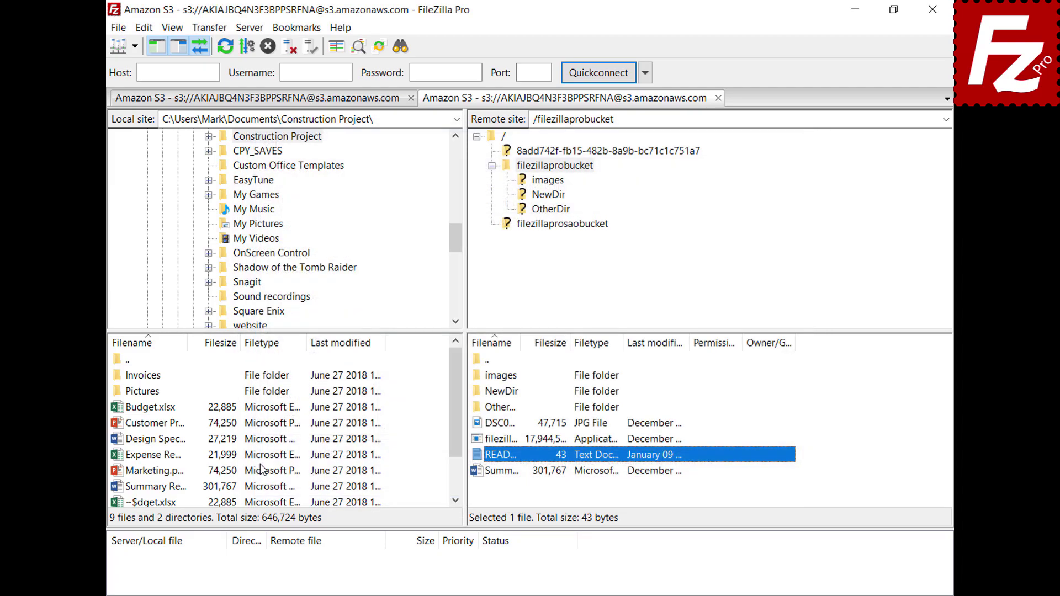
View the bucket's DSC JPG photo in Paint, then close Paint.
right_click(478, 424)
left_click(521, 469)
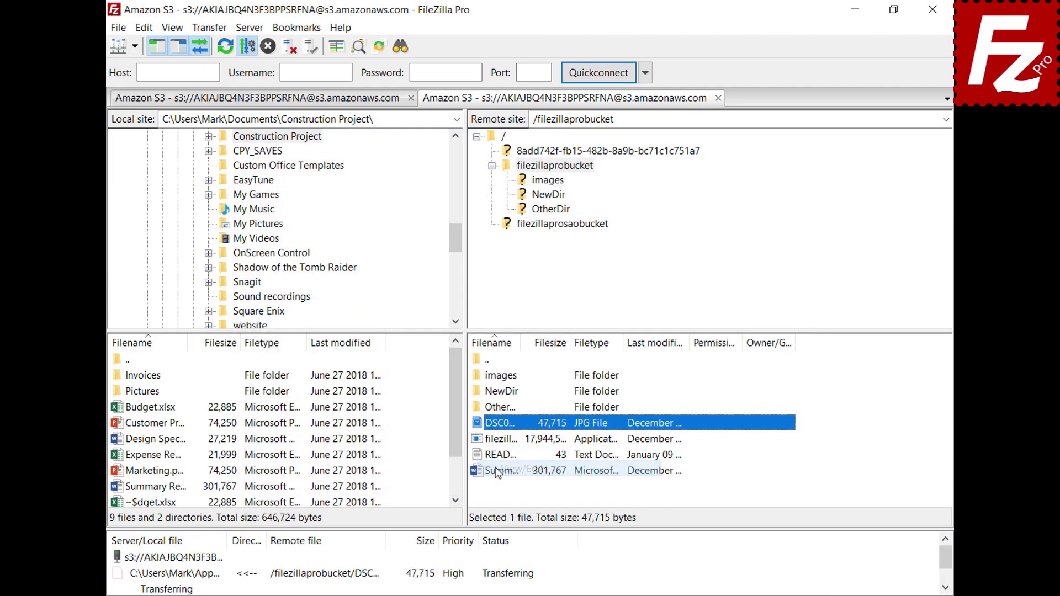
left_click(843, 76)
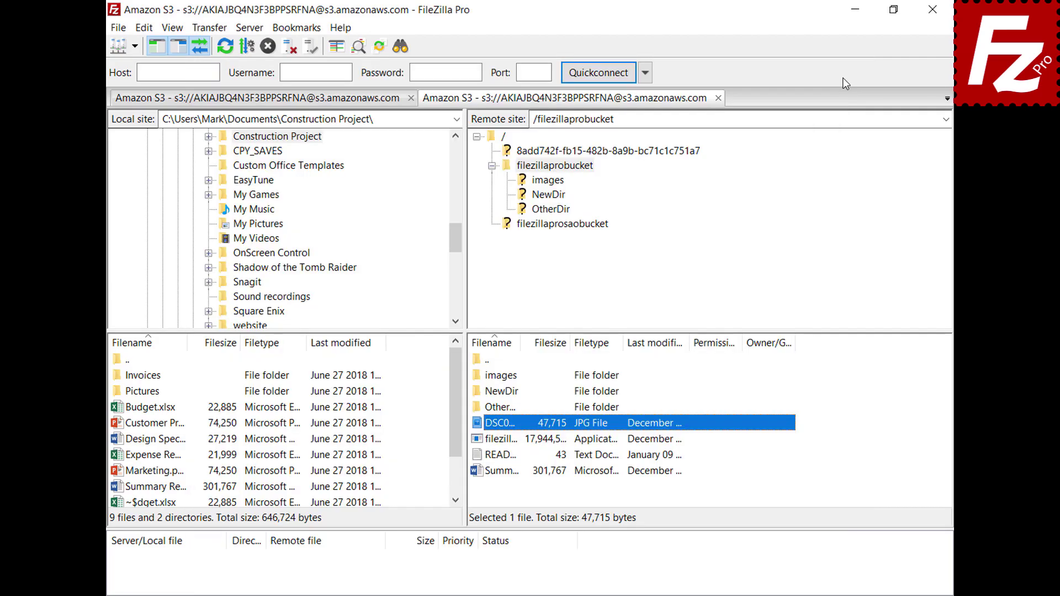
Reopen Settings on the File editing page.
left_click(144, 27)
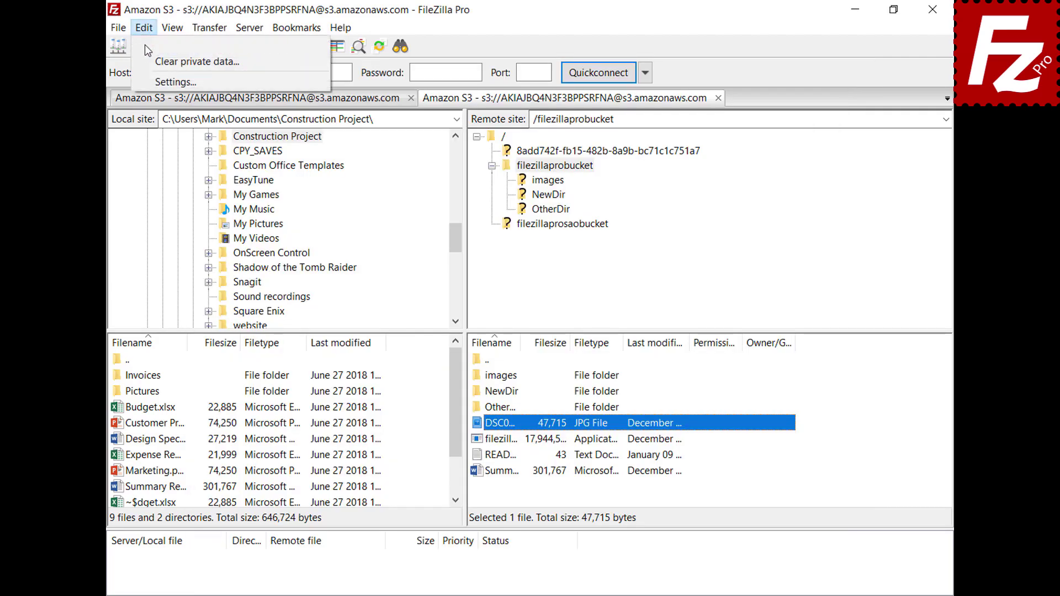
left_click(153, 81)
left_click_drag(377, 197, 380, 259)
left_click(273, 372)
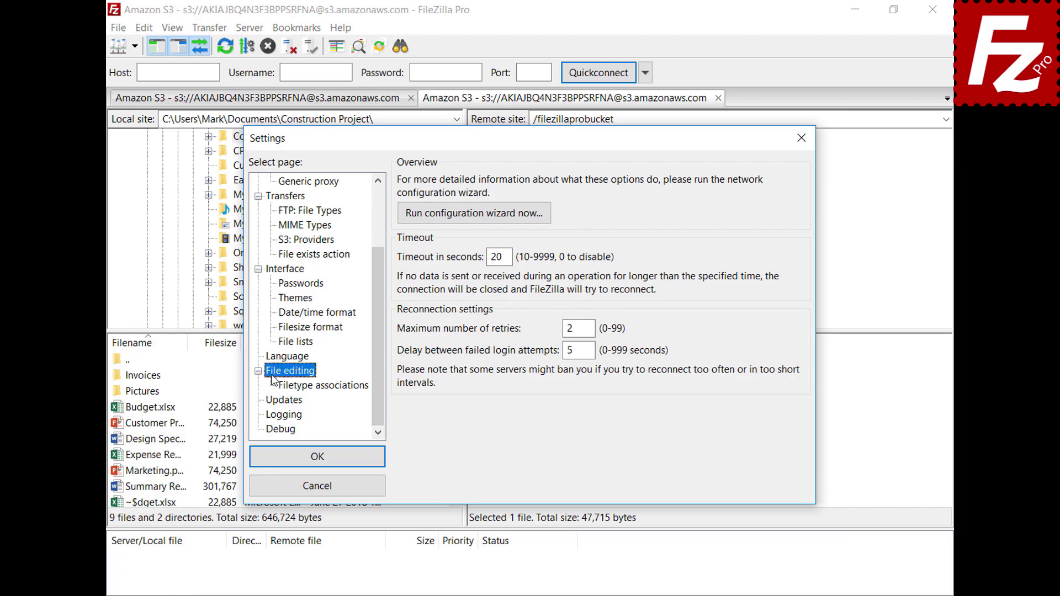
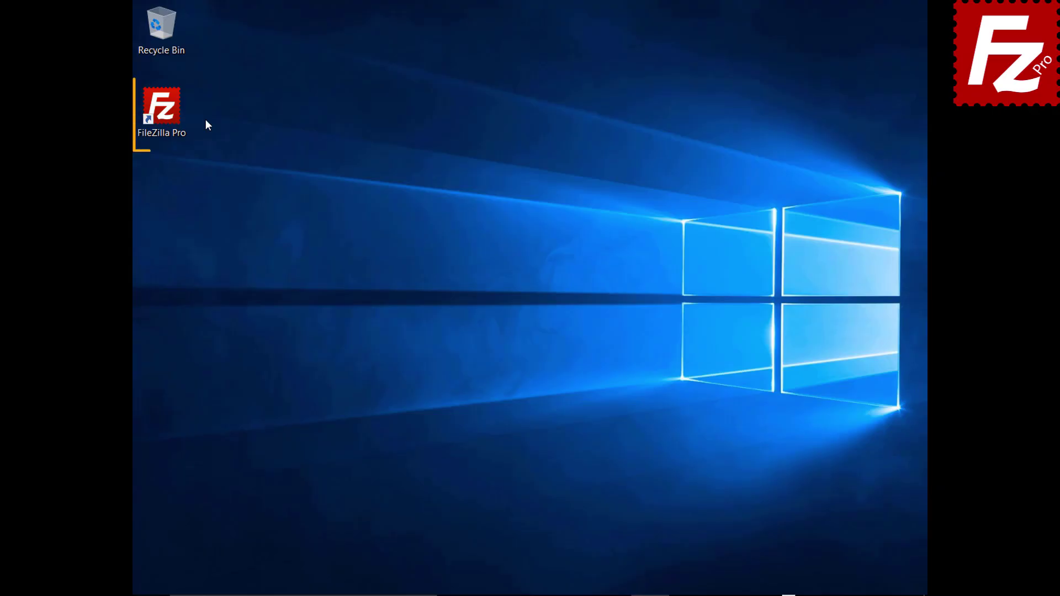
Launch FileZilla Pro, connect to the saved FTP site, and start a new bookmark.
double_click(166, 113)
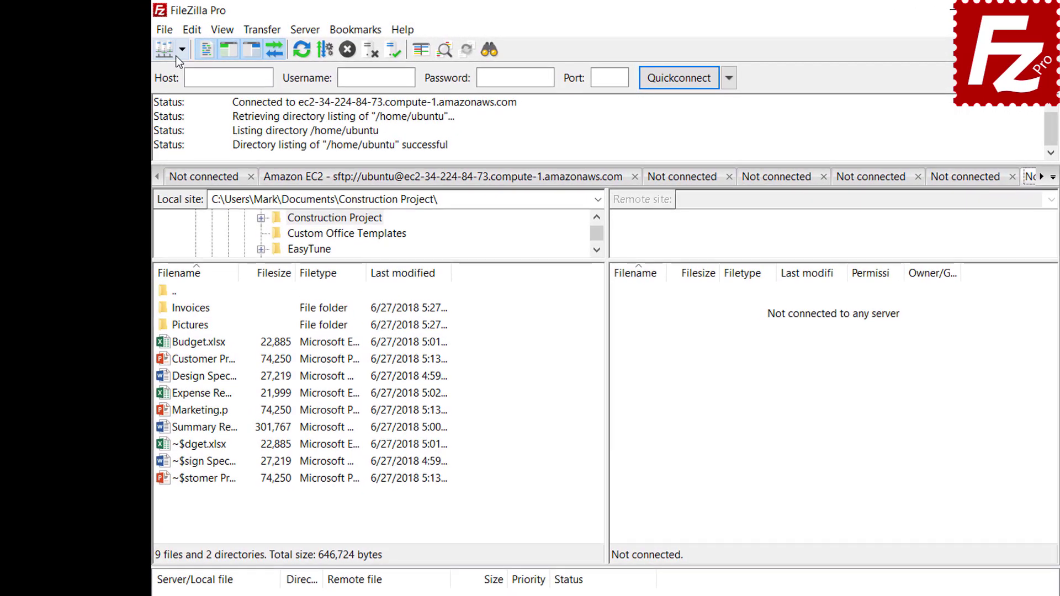
left_click(159, 43)
left_click(187, 71)
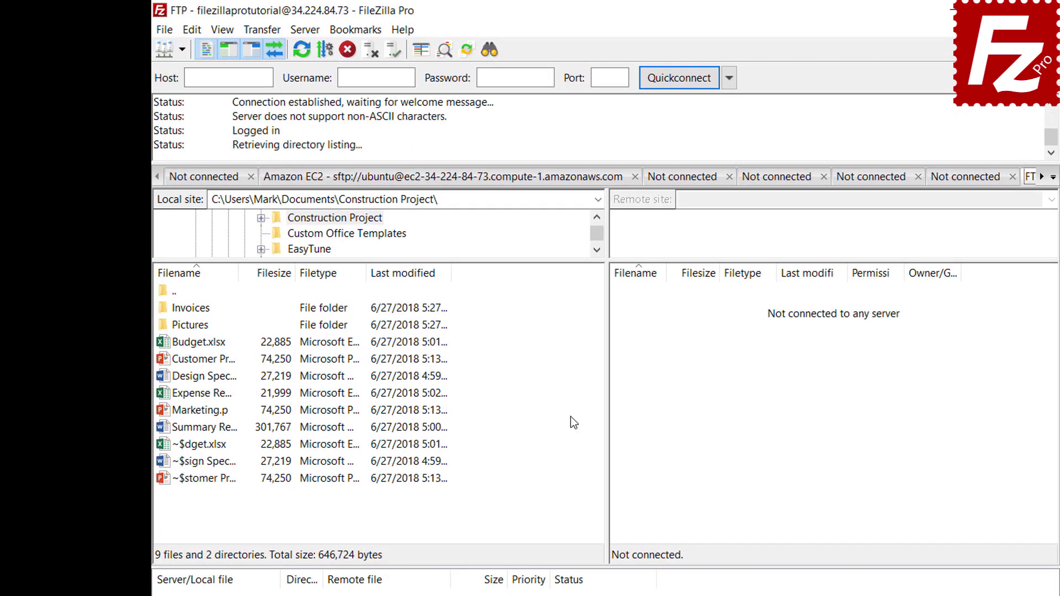
left_click(359, 36)
left_click(360, 50)
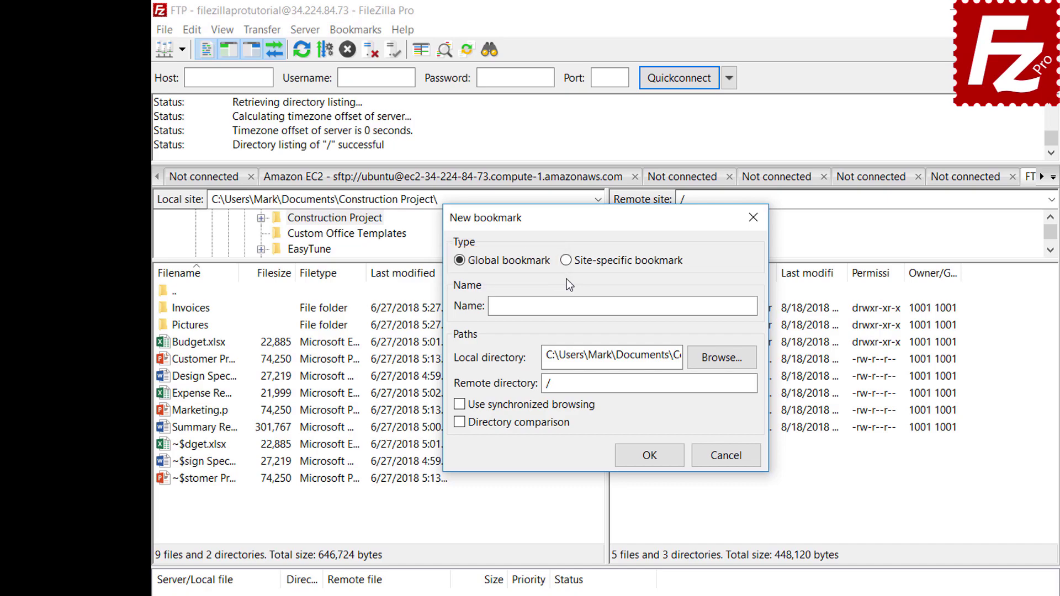
Save site-specific bookmark FTP-Pictures linking local Pictures folder to remote /Pictures.
left_click(567, 263)
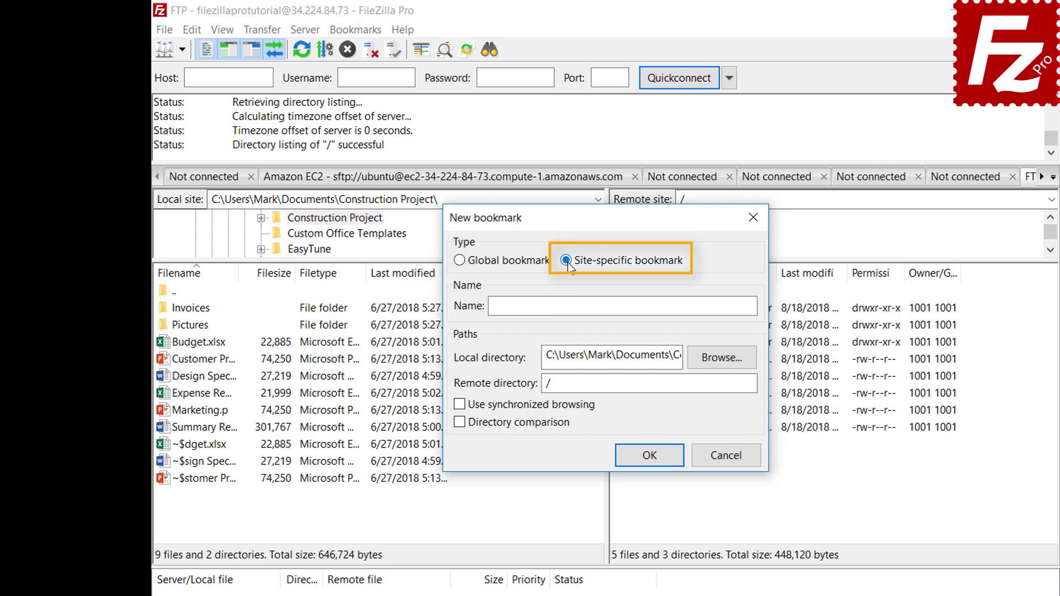
left_click(701, 303)
type("FT")
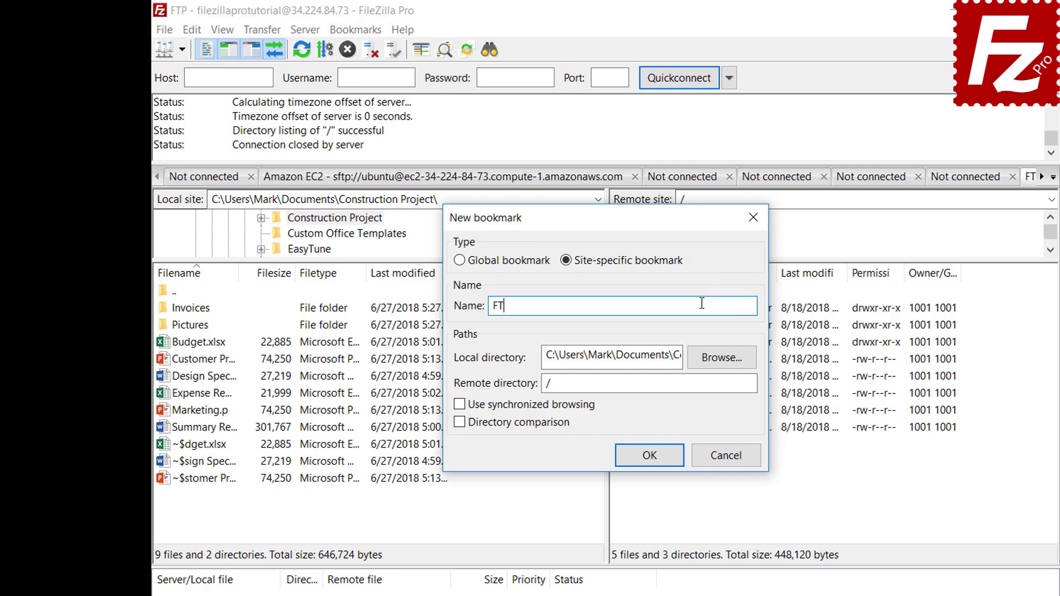
type("P-Pictures")
left_click(721, 358)
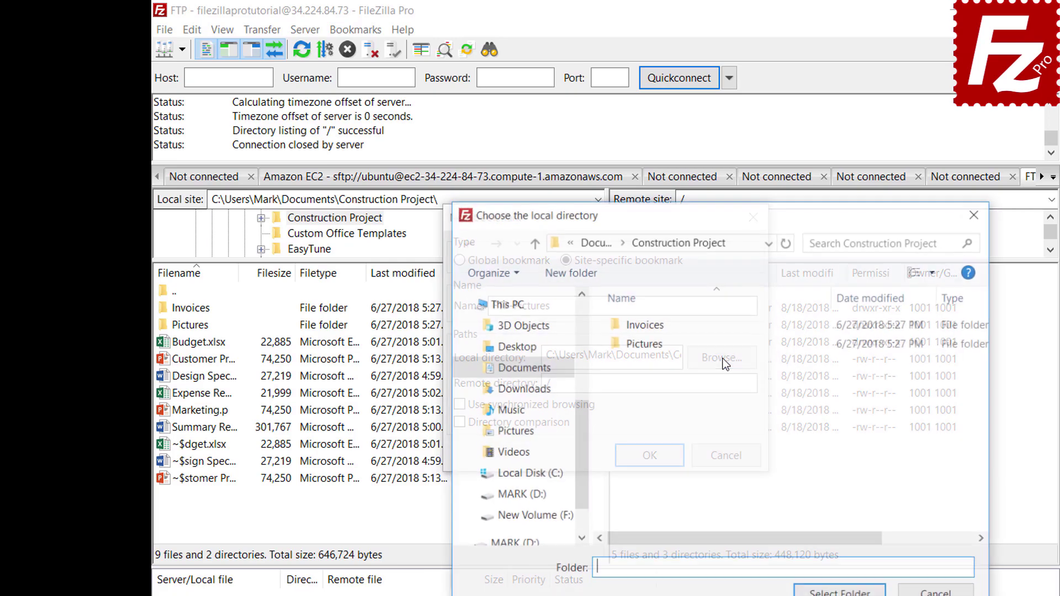
double_click(647, 344)
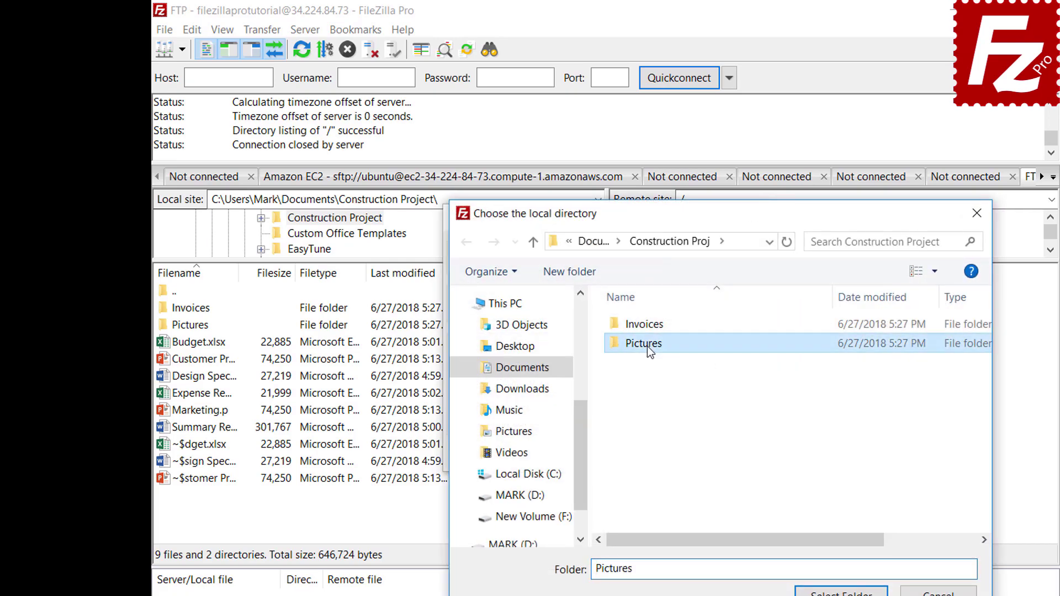
left_click(841, 593)
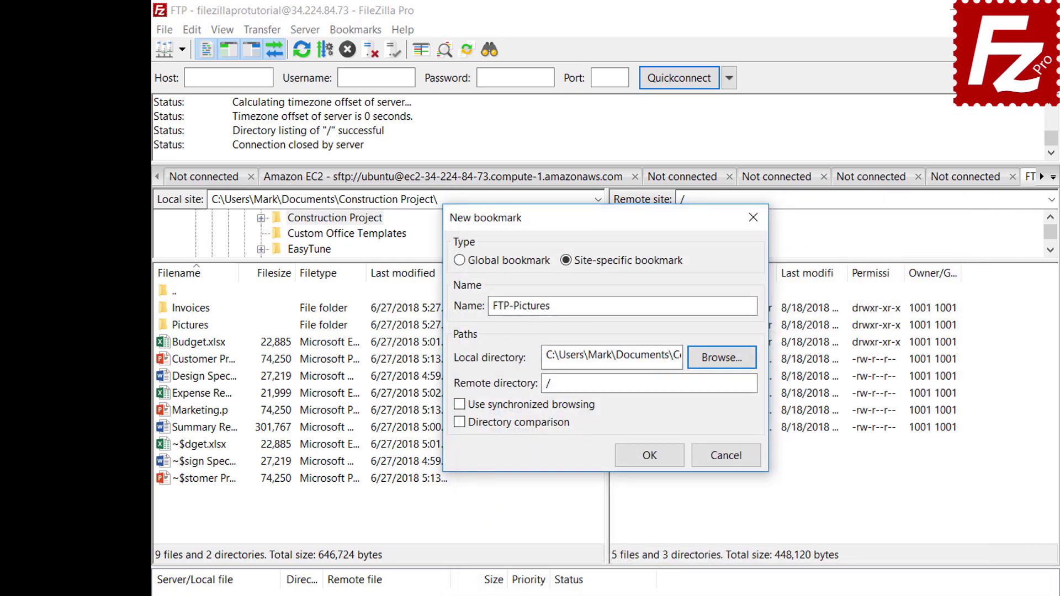
left_click(723, 387)
type("Pictures")
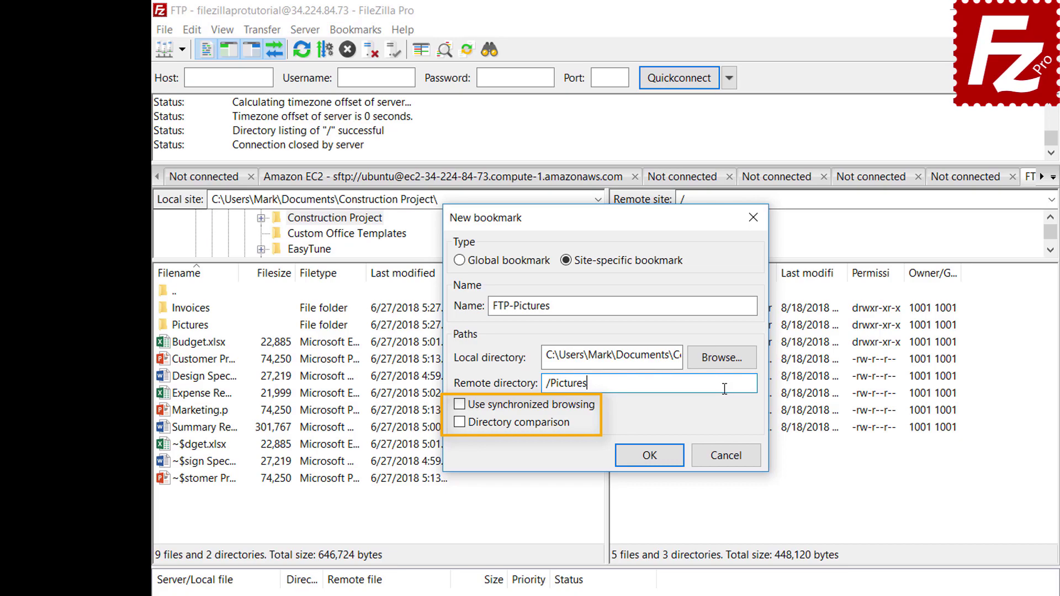
left_click(657, 459)
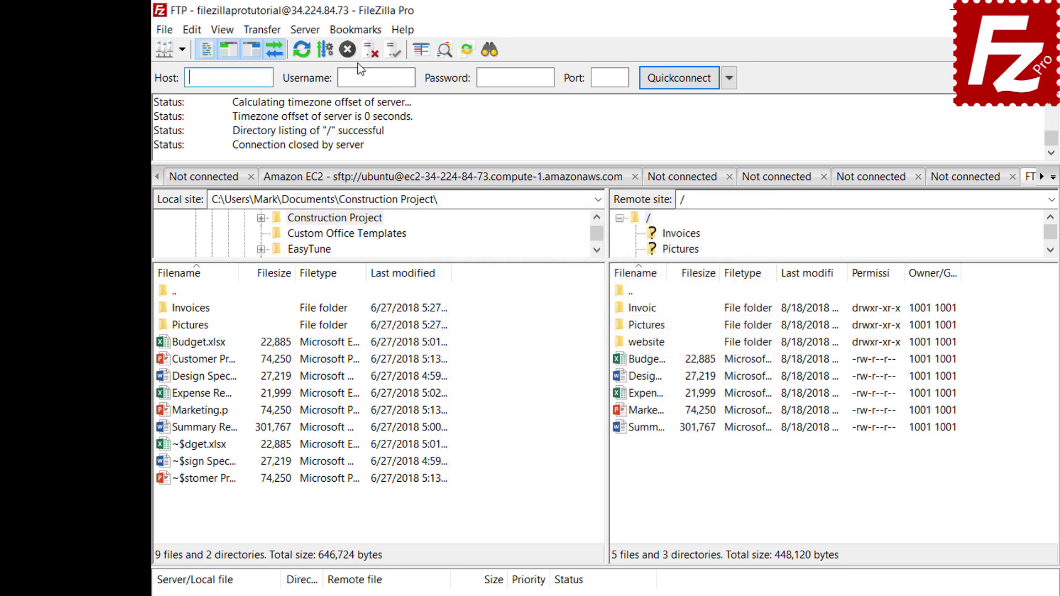
Jump to the Pictures folders with the FTP-Pictures bookmark, then disconnect.
left_click(356, 31)
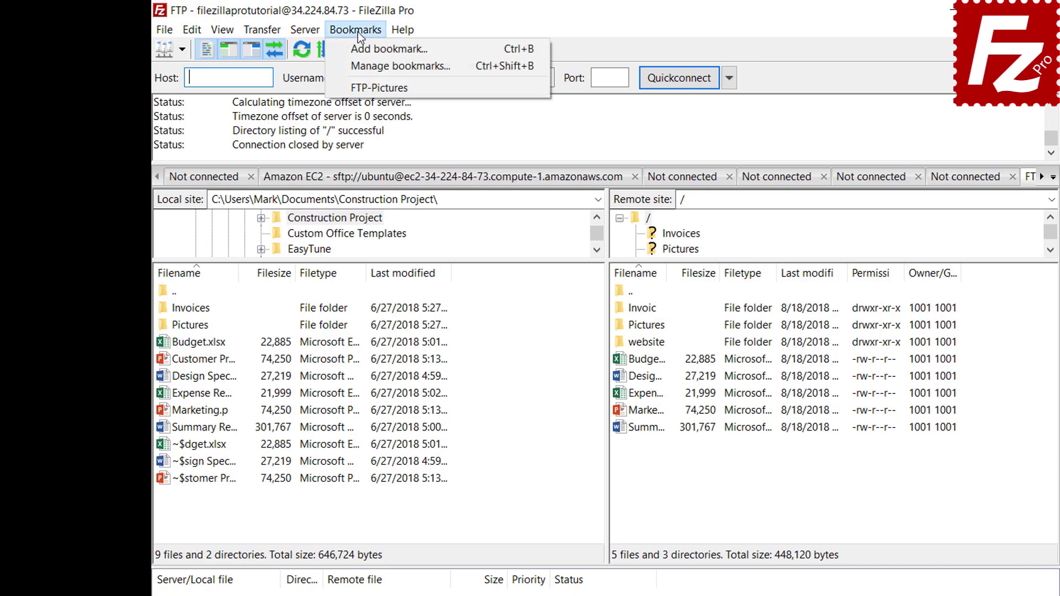
left_click(358, 88)
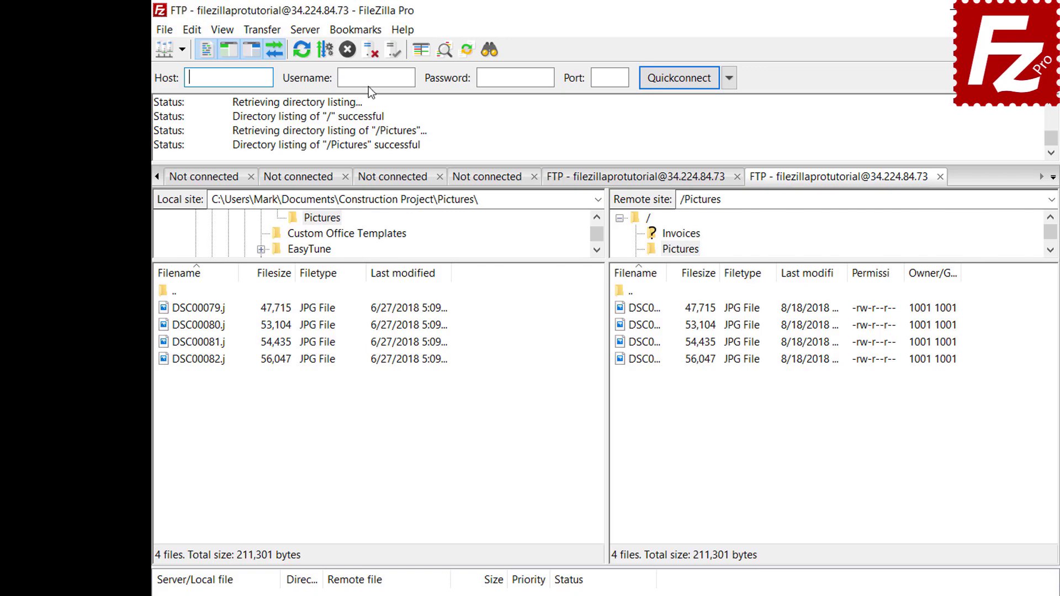
left_click(367, 54)
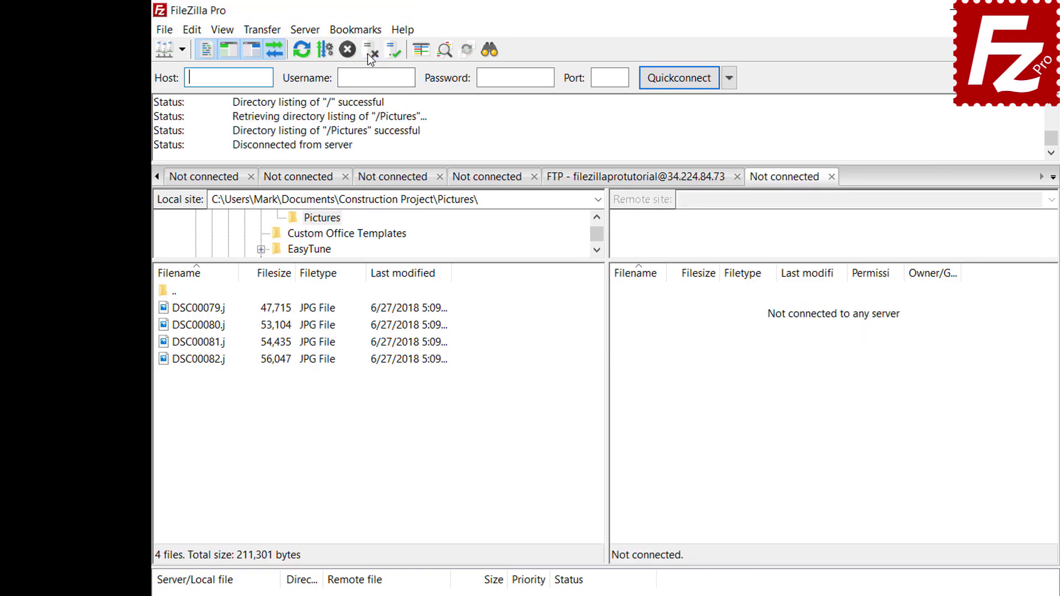
Reconnect from the Site Manager using the FTP-Pictures bookmark.
left_click(164, 31)
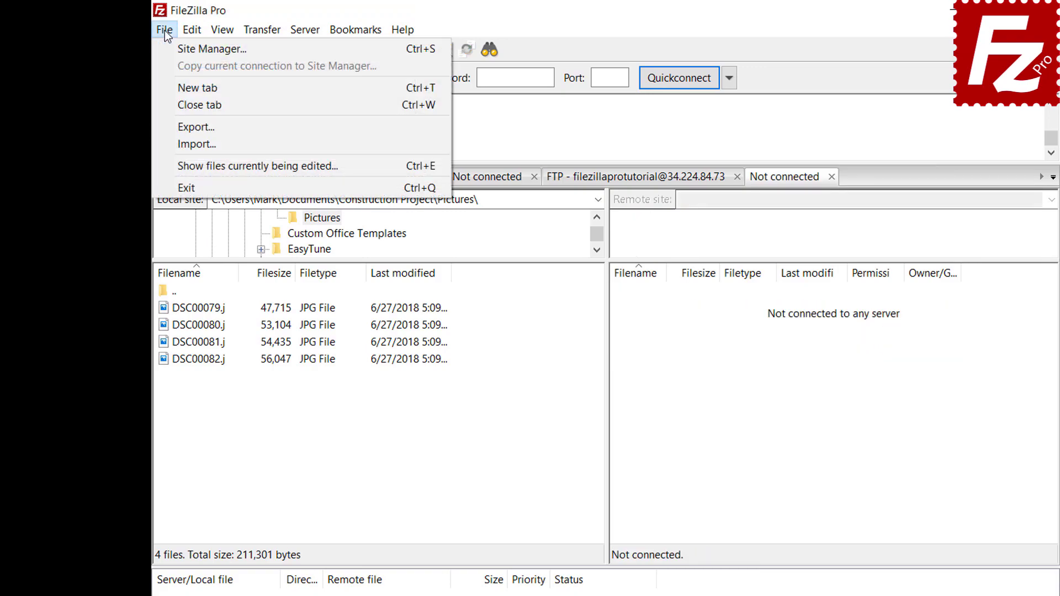
left_click(173, 48)
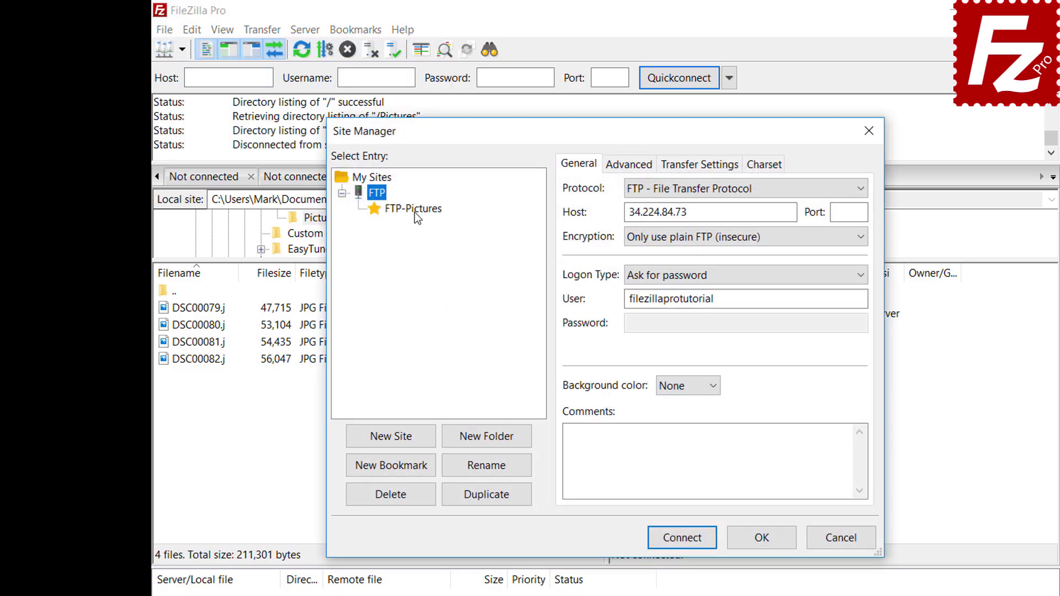
left_click(415, 212)
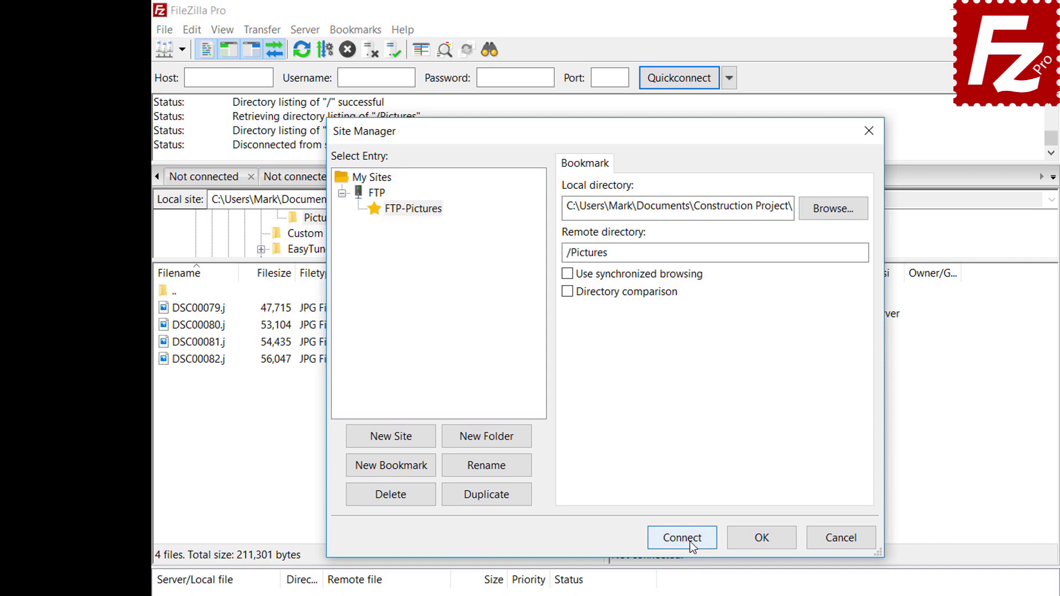
left_click(687, 543)
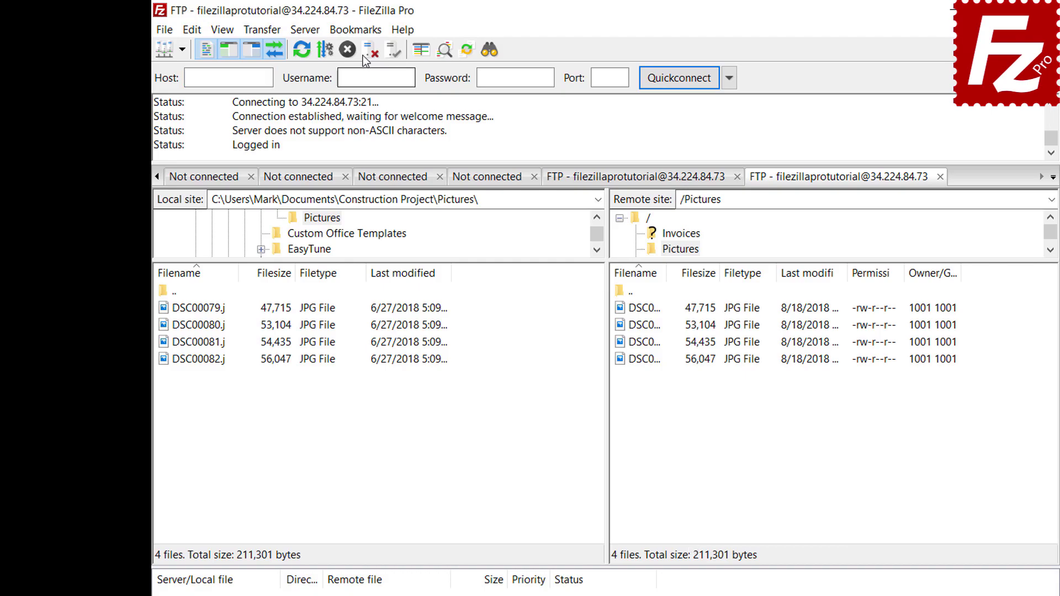
Review FTP-Pictures' saved local and remote directories in Manage bookmarks.
left_click(355, 29)
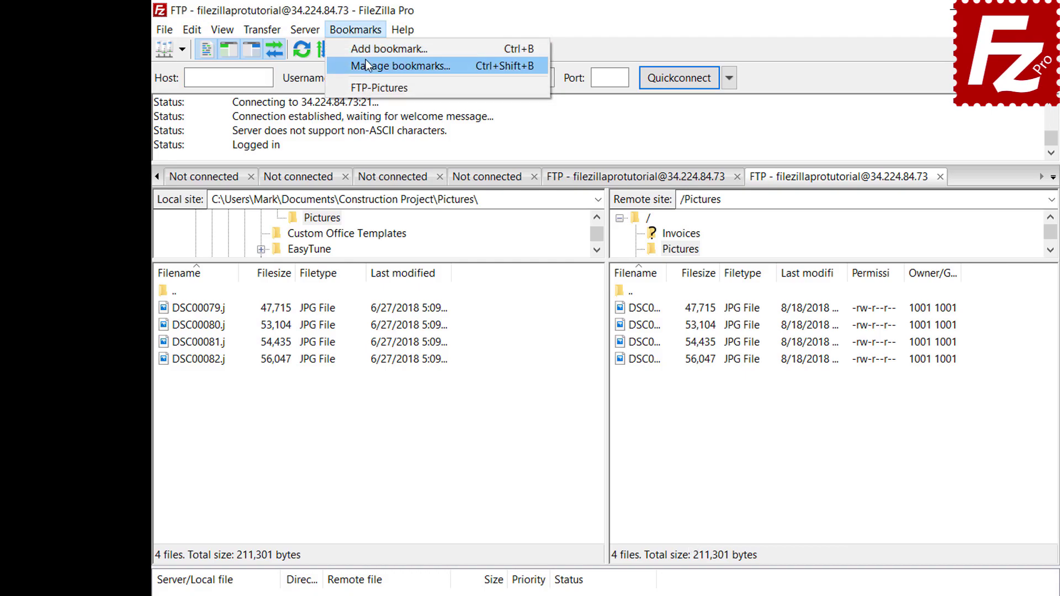
left_click(366, 61)
left_click(462, 265)
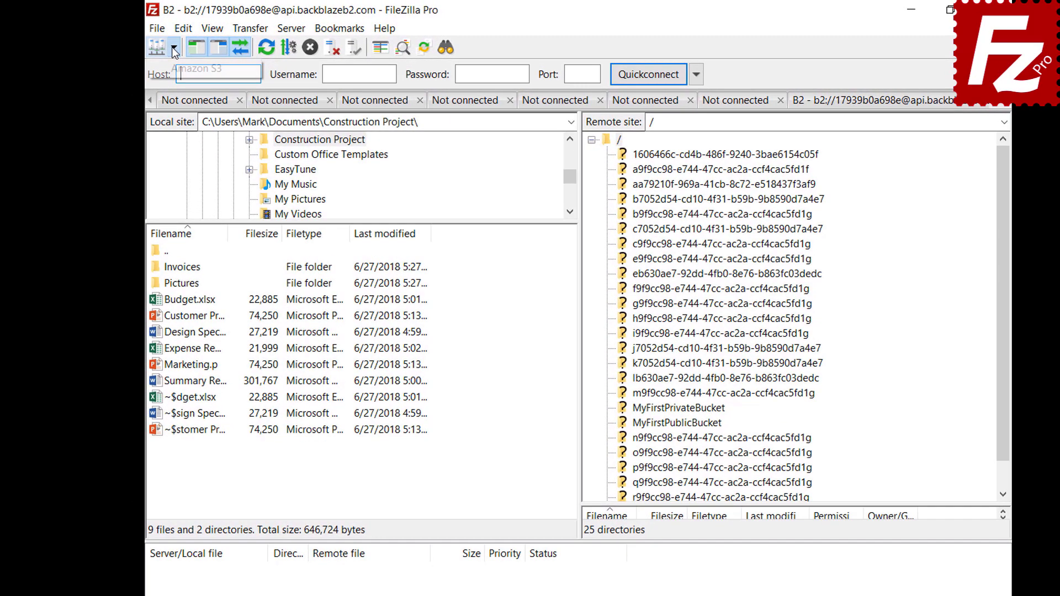
Connect to the Amazon S3 site and bring up the Interface settings page.
left_click(172, 48)
left_click(174, 67)
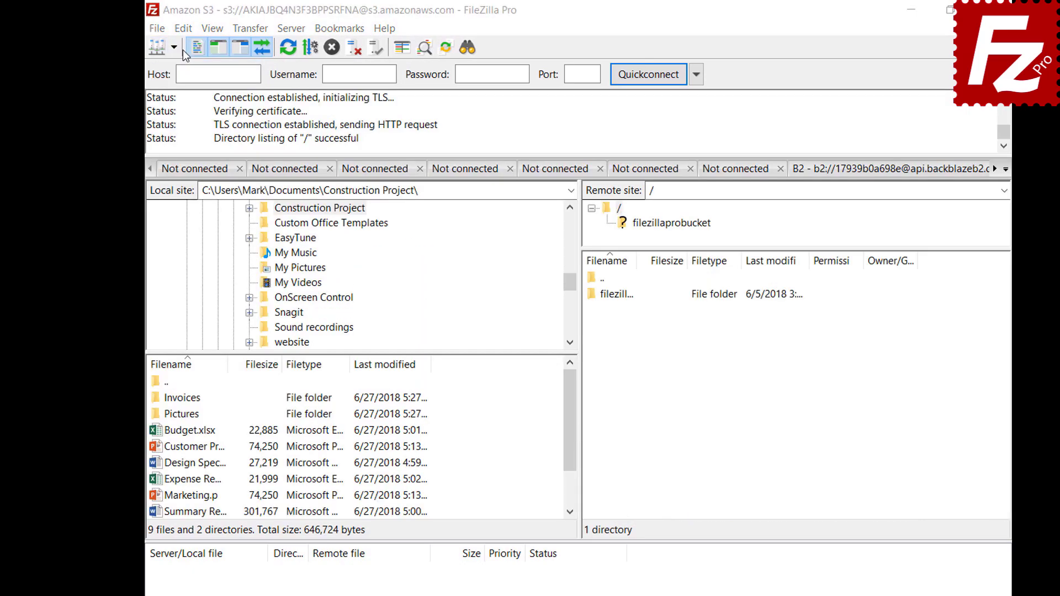
left_click(184, 31)
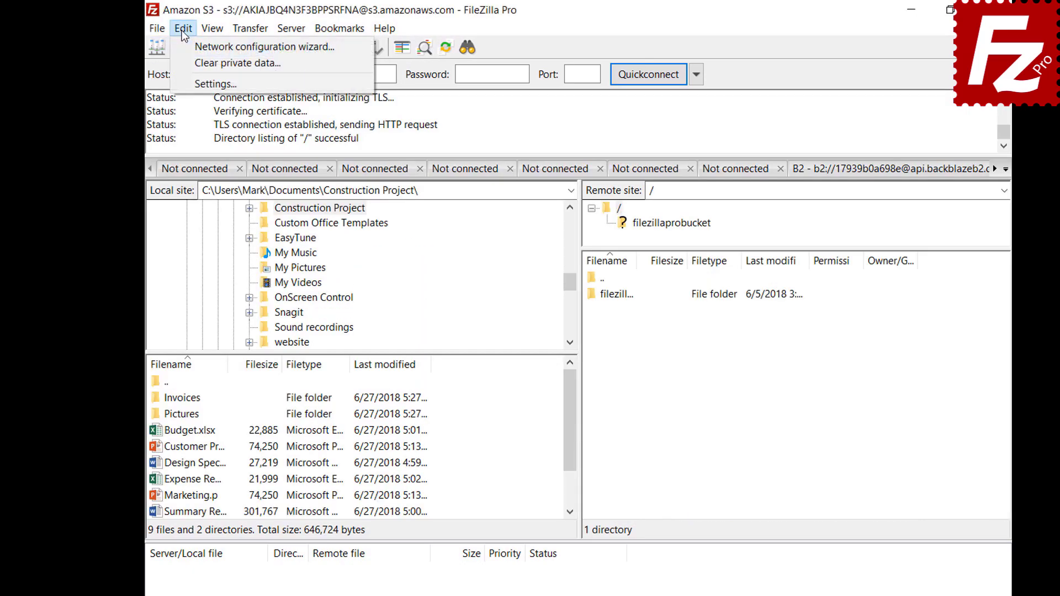
left_click(186, 86)
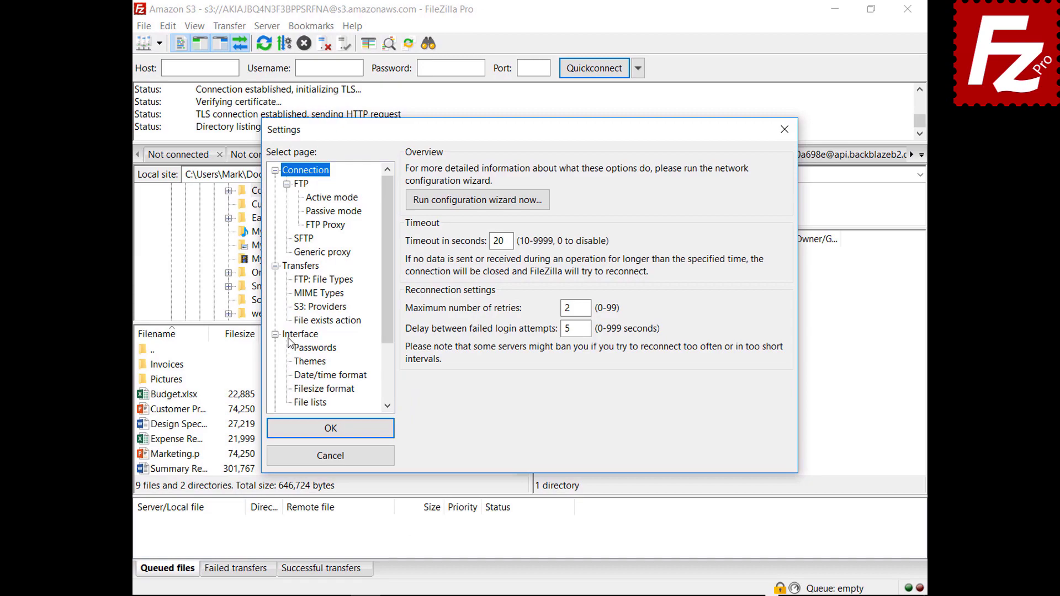
left_click(307, 356)
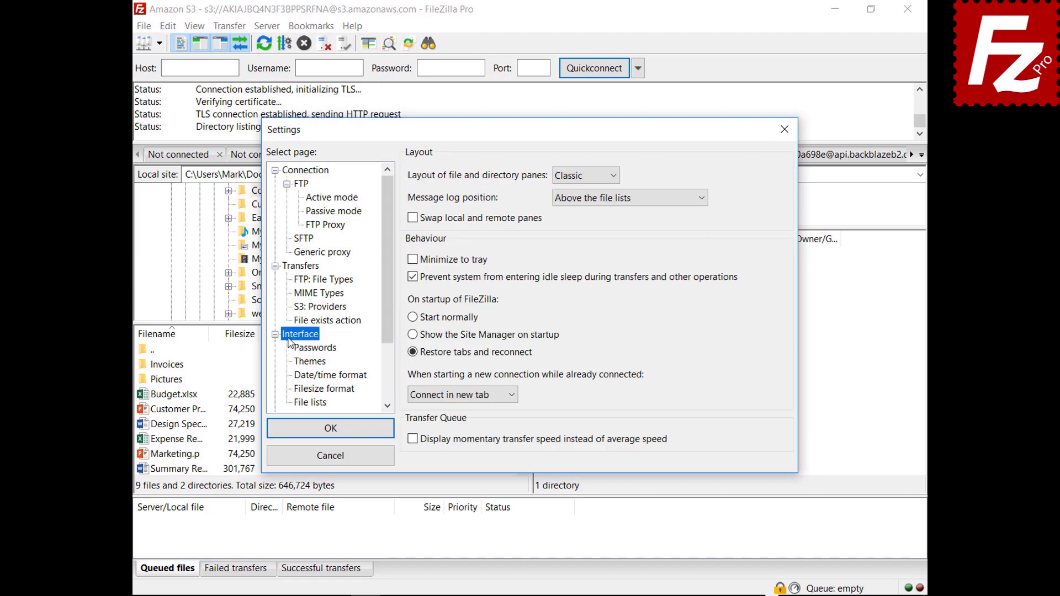
Preview Explorer, Widescreen and Blackboard pane layouts, then restore the Classic layout.
left_click(585, 176)
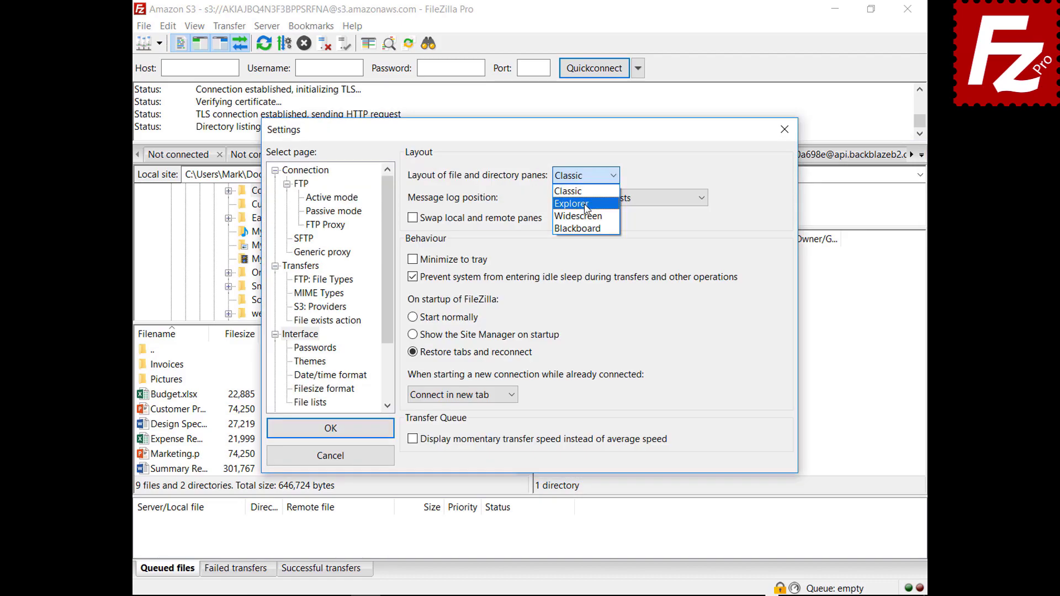
left_click(578, 196)
key("Return")
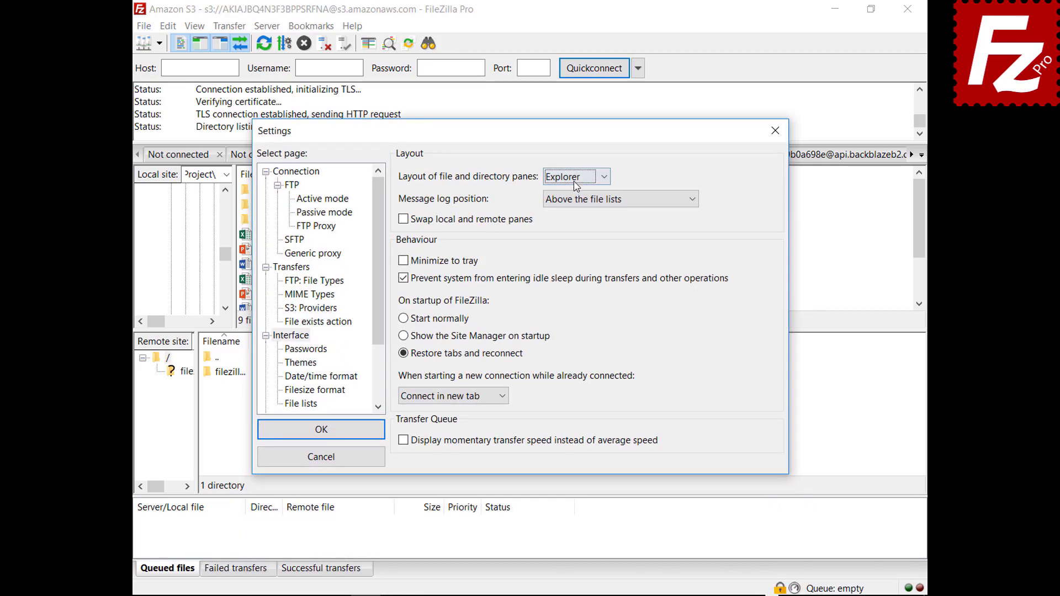
left_click(575, 177)
left_click(574, 218)
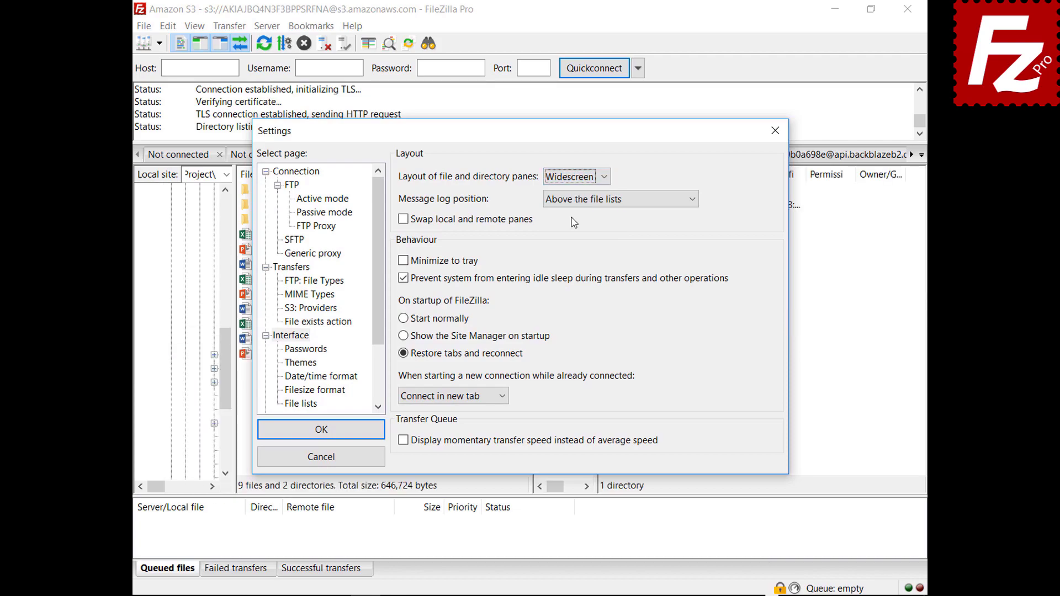
mouse_move(535, 136)
left_mouse_down()
mouse_move(561, 595)
mouse_move(527, 137)
left_mouse_up()
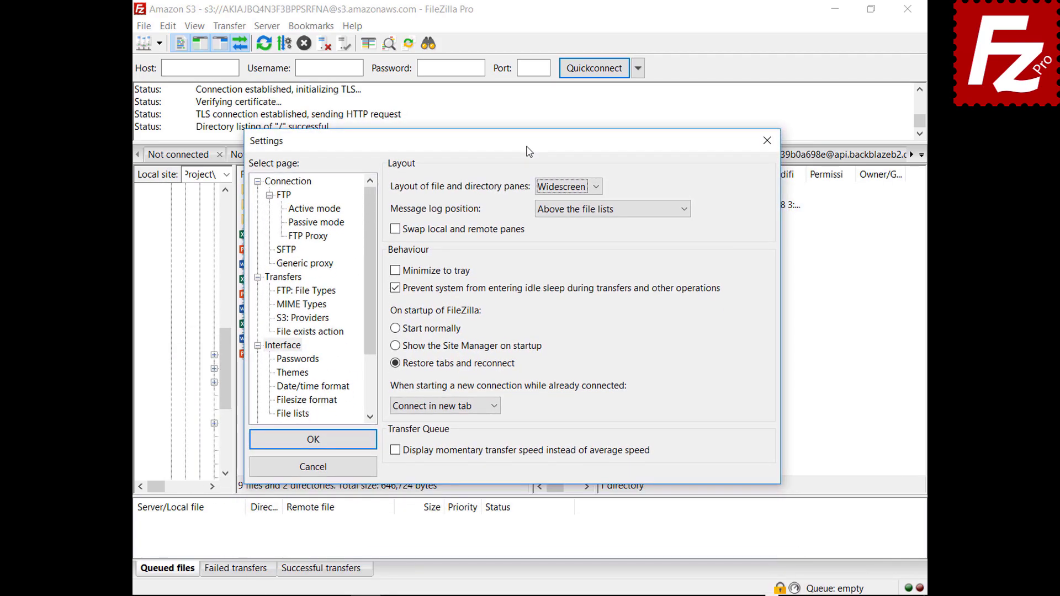
left_click(569, 187)
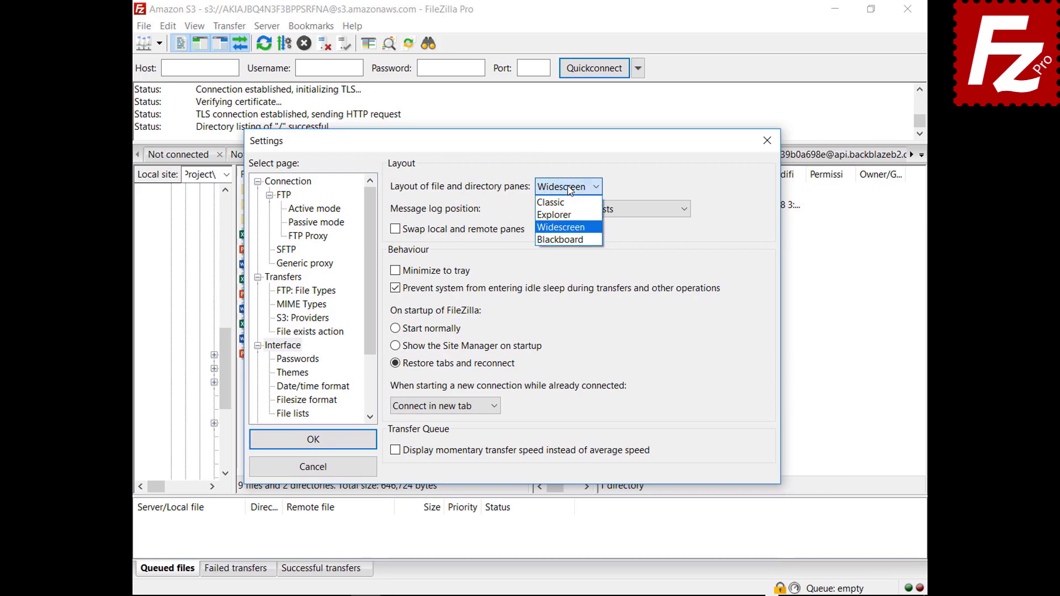
left_click(566, 239)
left_click_drag(513, 151, 515, 595)
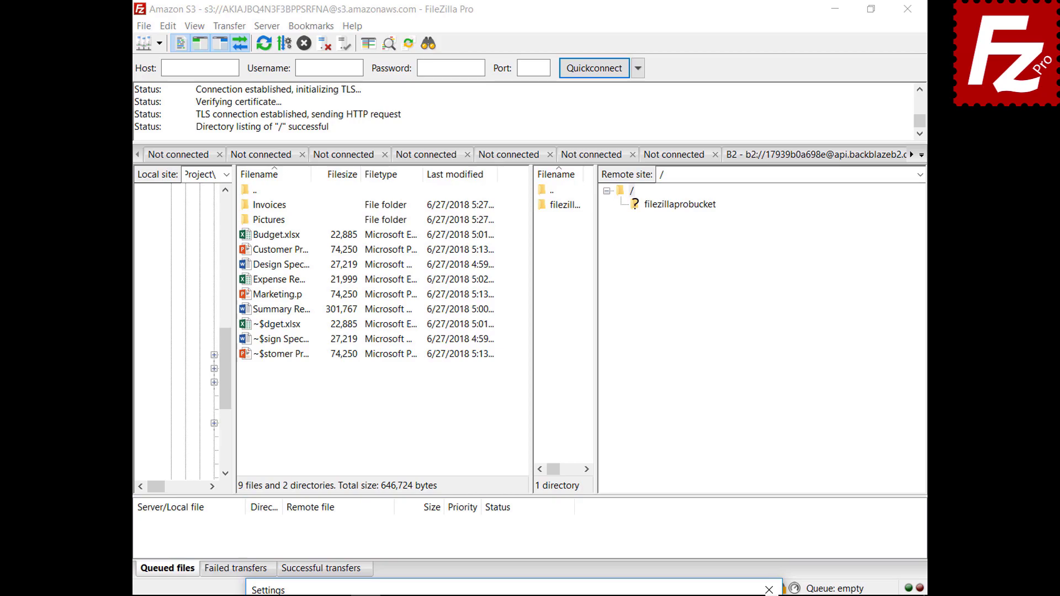
left_click_drag(513, 589, 515, 150)
left_click(541, 198)
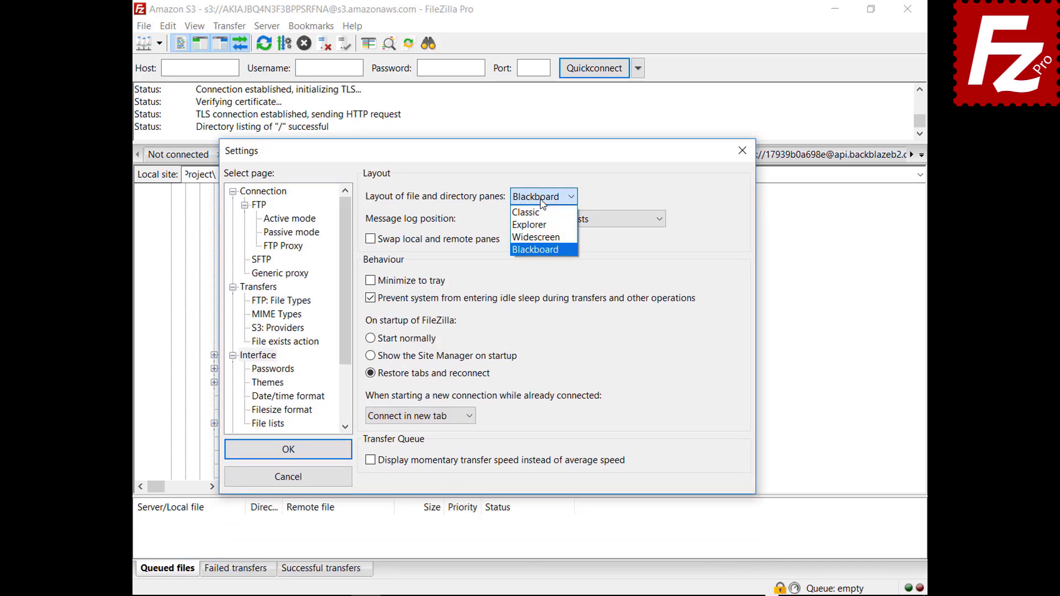
left_click(530, 212)
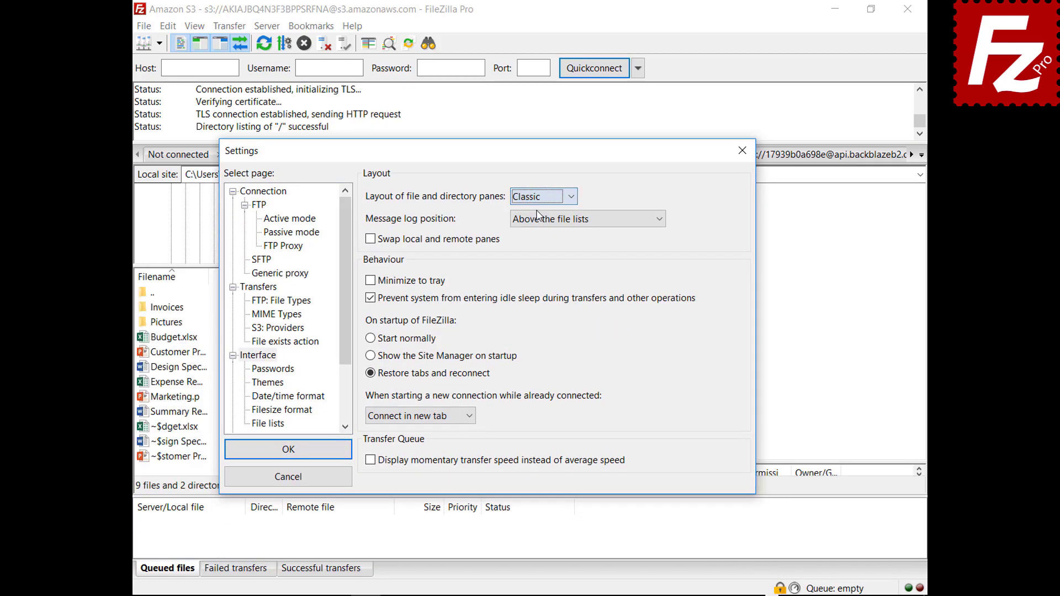
left_click(571, 221)
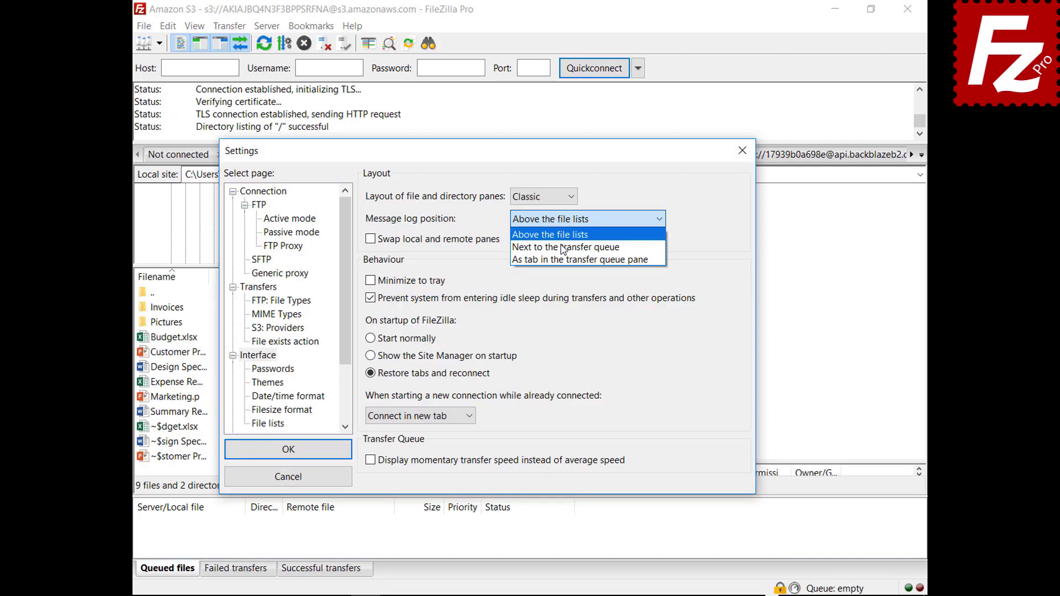
Set Message log position to 'As tab in the transfer queue pane'.
left_click(564, 241)
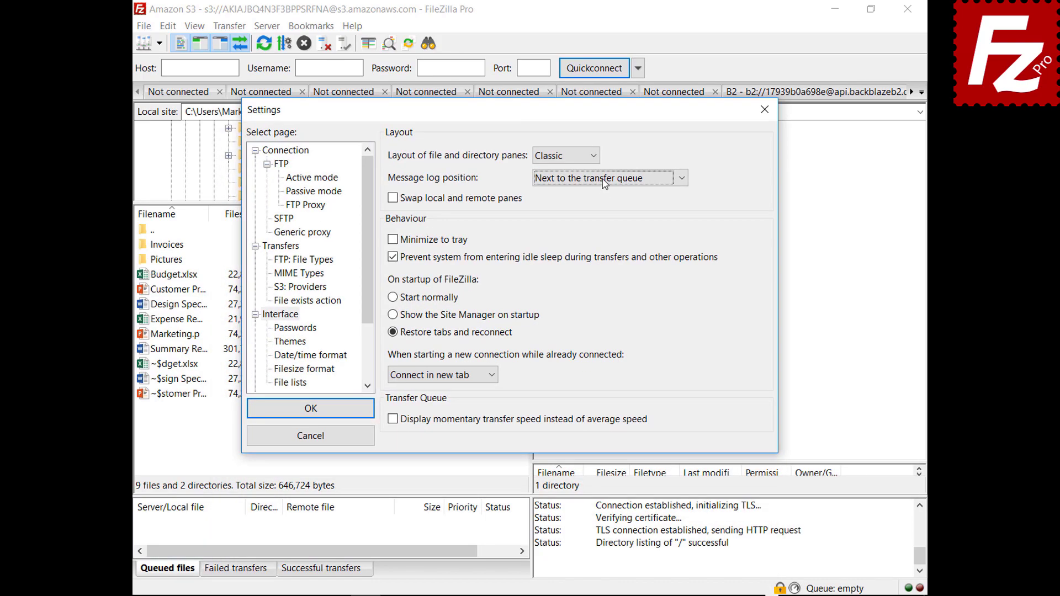
left_click(604, 179)
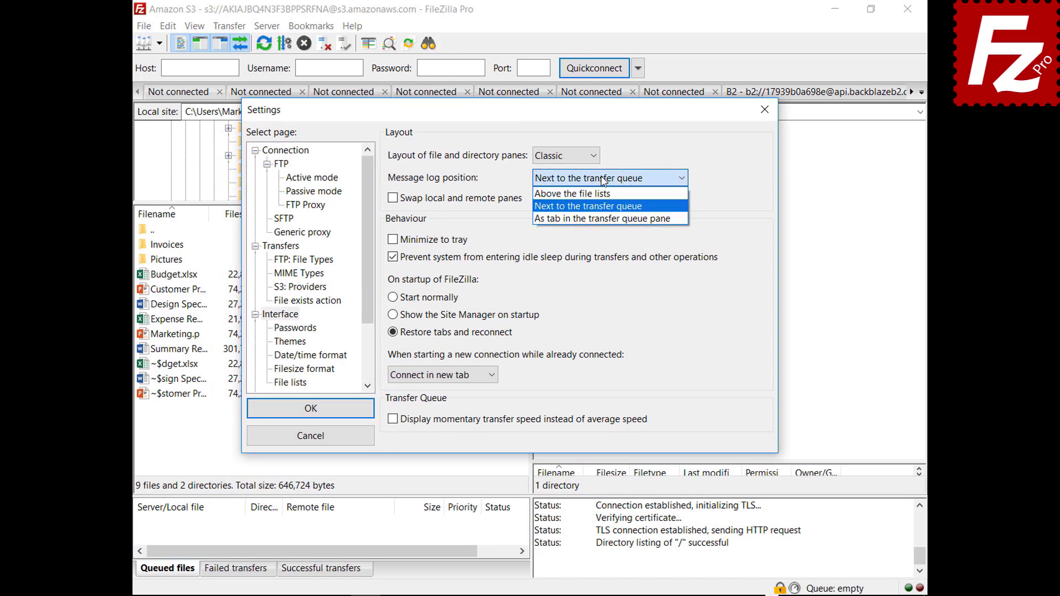
left_click(597, 219)
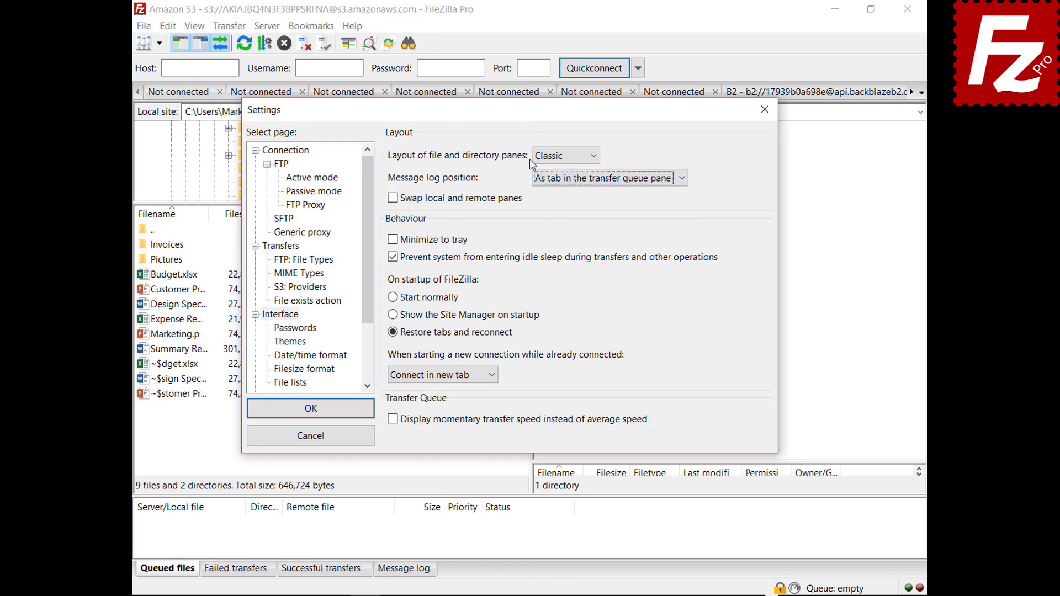
key("Return")
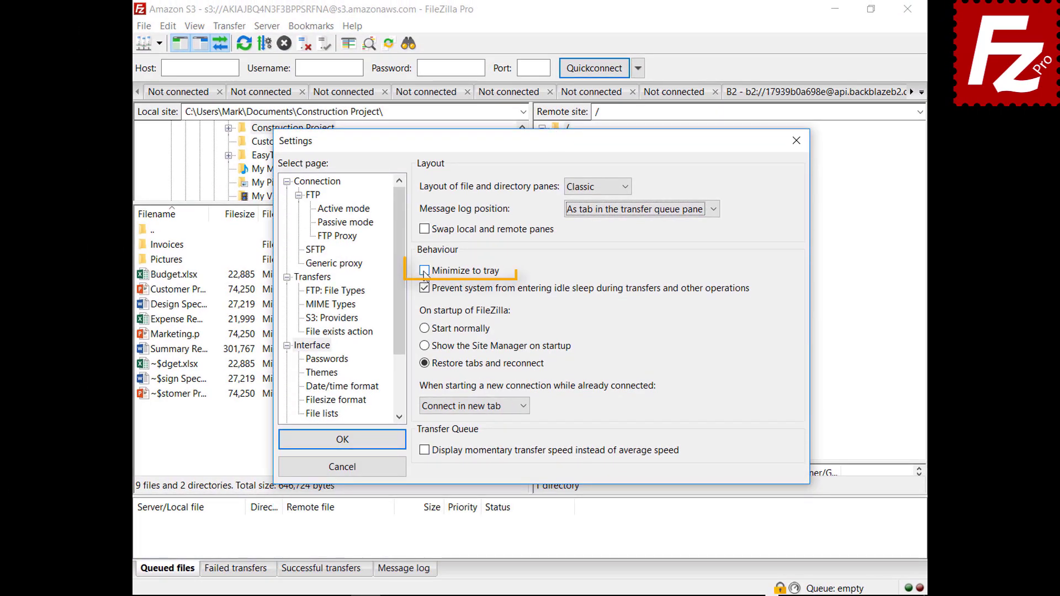
Enable Minimize to tray, save the settings, and minimize FileZilla to the tray.
left_click(424, 271)
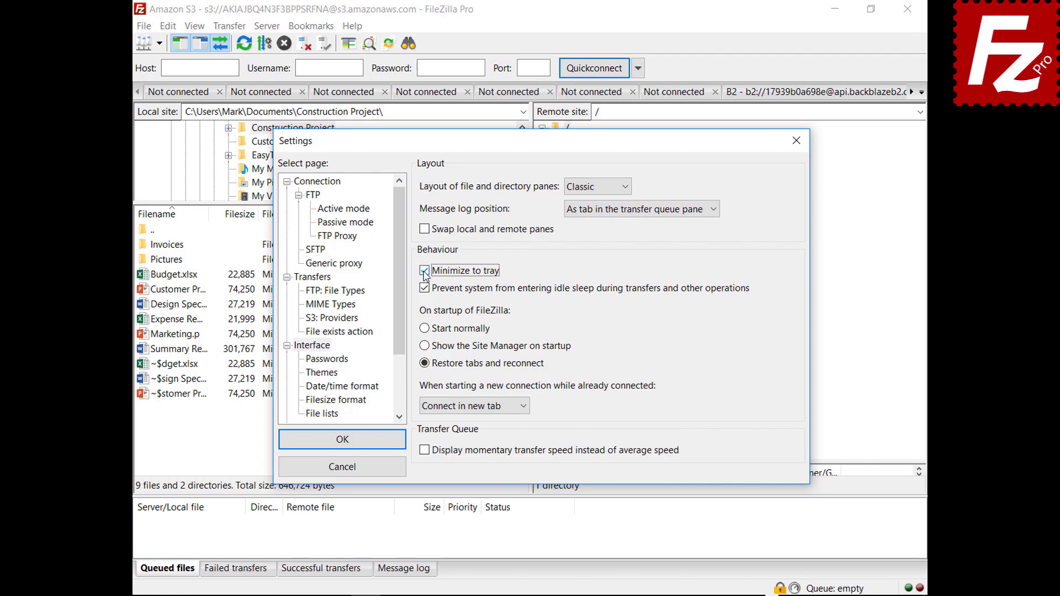
left_click(340, 439)
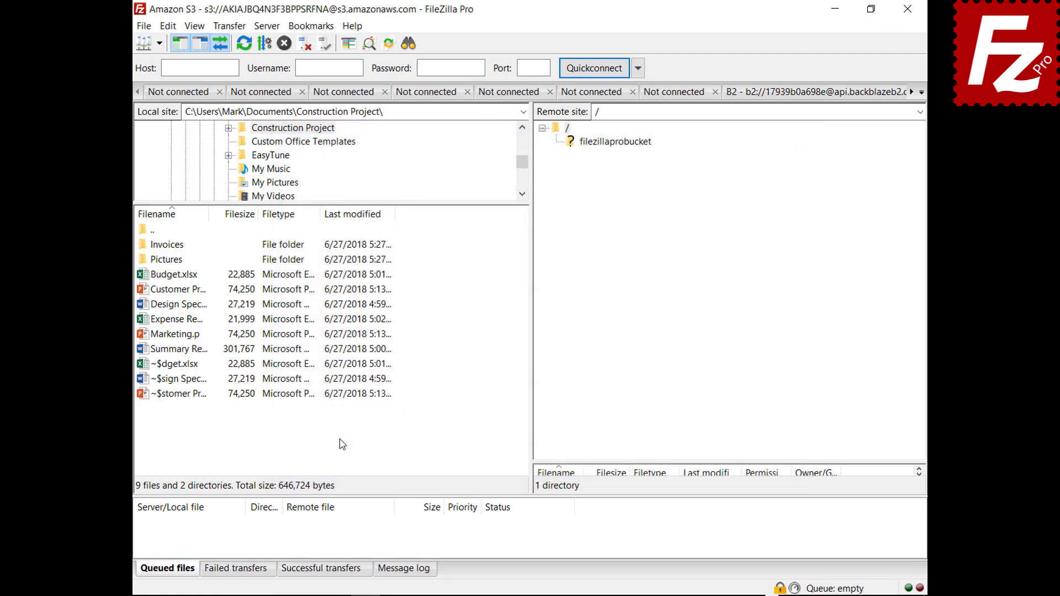
left_click(835, 9)
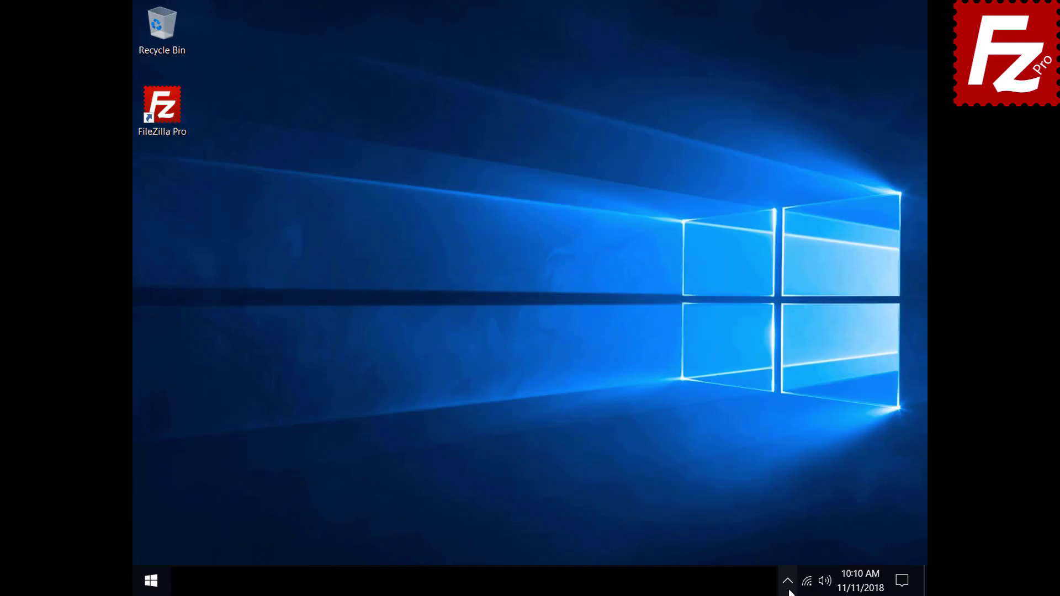
Restore FileZilla from the system tray and bring up the Interface settings.
left_click(788, 590)
left_click(798, 552)
left_click(168, 27)
left_click(180, 75)
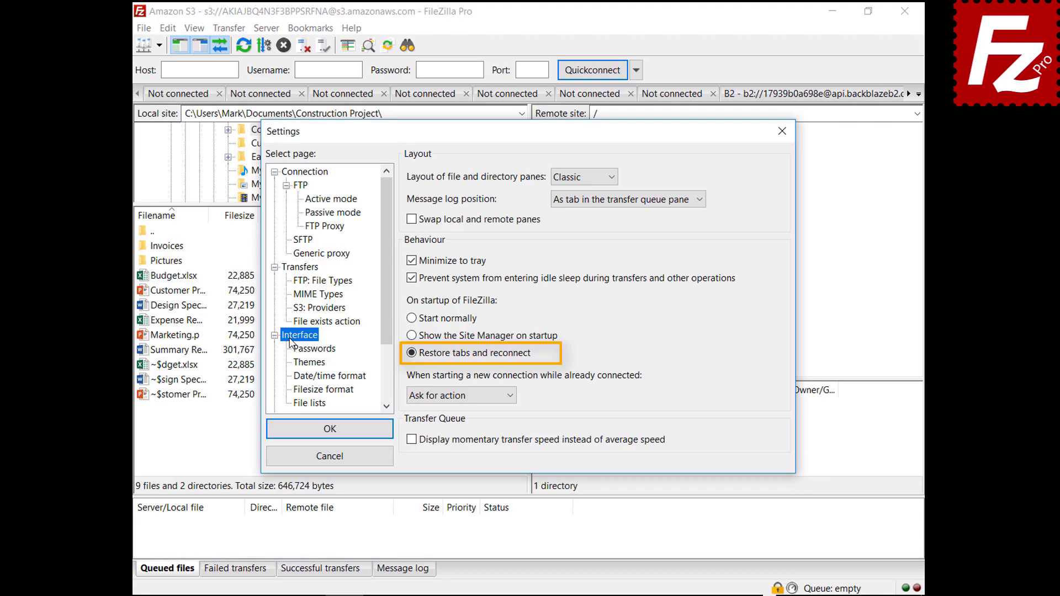
Switch new-connection behaviour from opening a new tab to reusing the current tab.
left_click(456, 398)
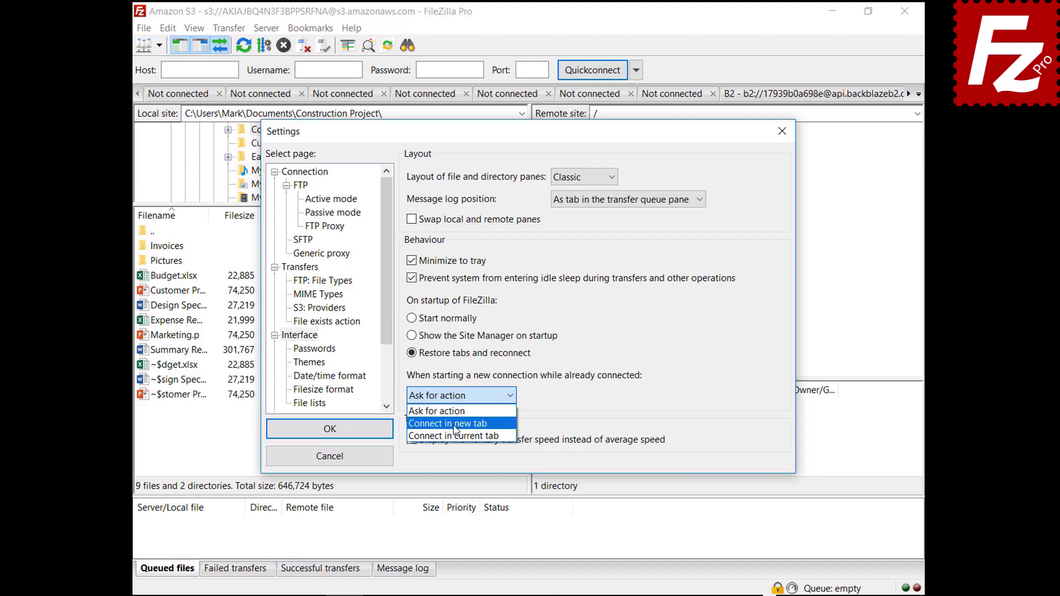
left_click(455, 426)
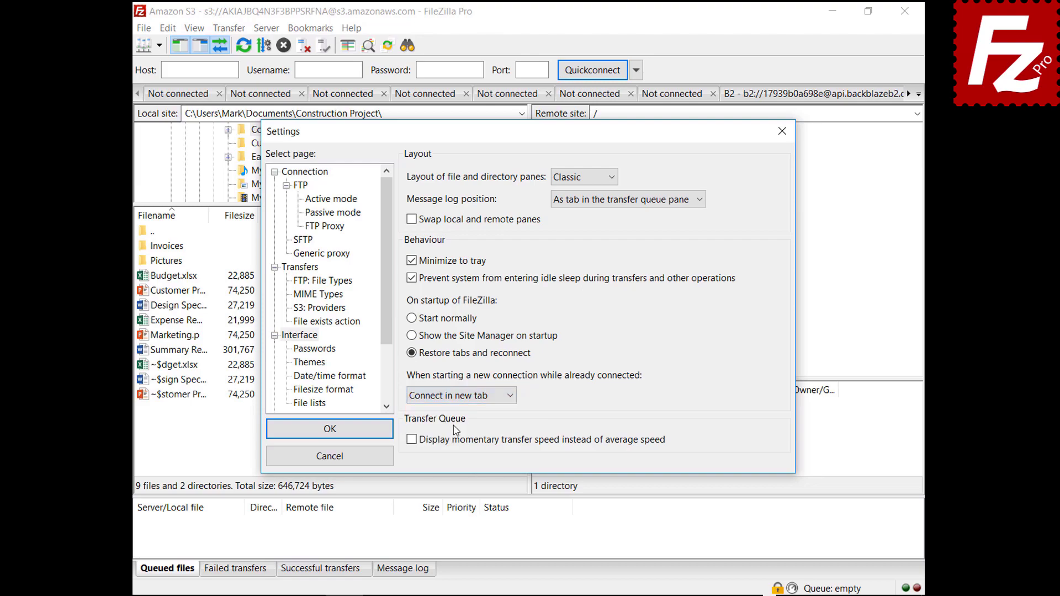
left_click(464, 396)
left_click(468, 437)
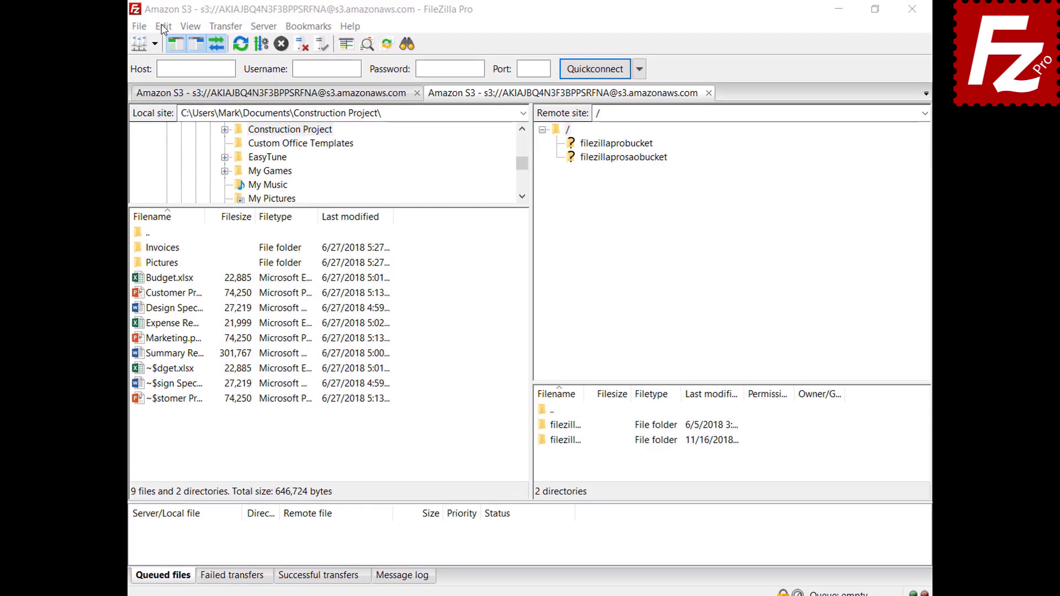
left_click(139, 26)
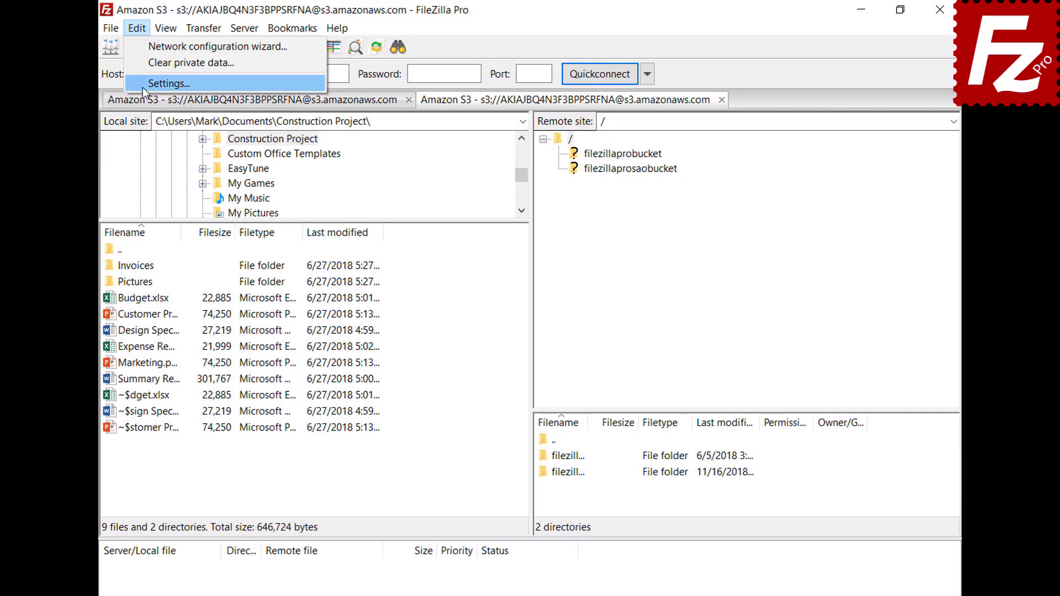
Set custom date format %B %d %Y and custom time format %H:%M:%S.
left_click(142, 86)
left_click(298, 408)
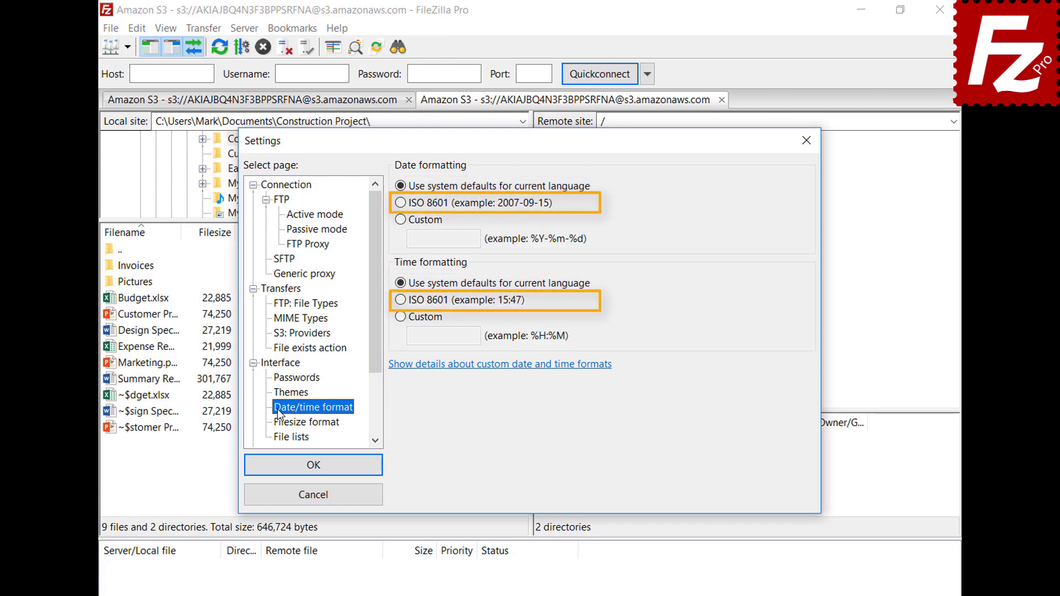
left_click(401, 223)
left_click(444, 239)
type("%B %d %Y")
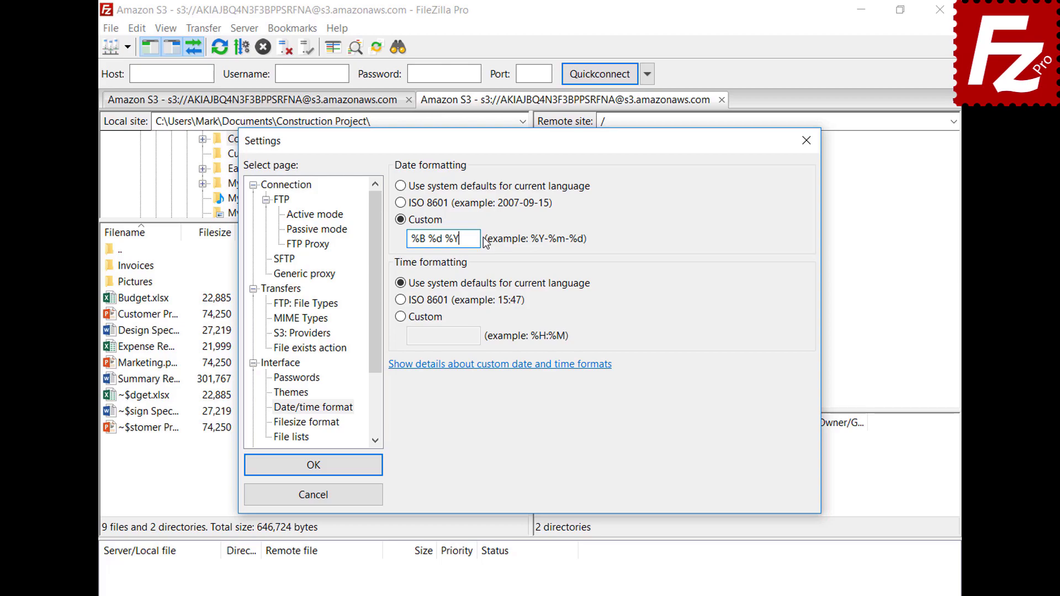
left_click(401, 316)
left_click(479, 337)
type("%H:%M:%S")
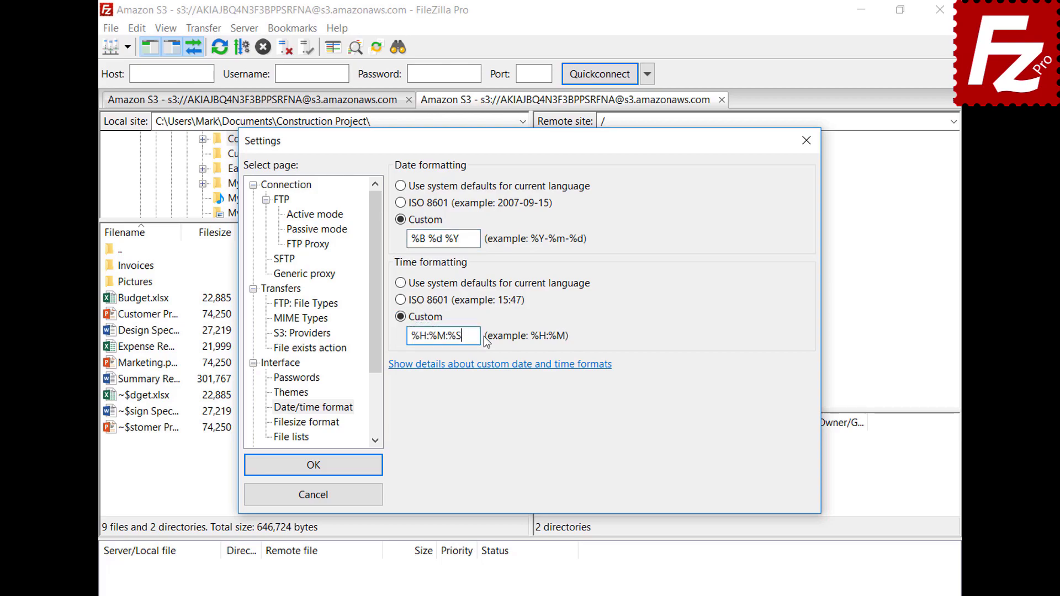
left_click(313, 465)
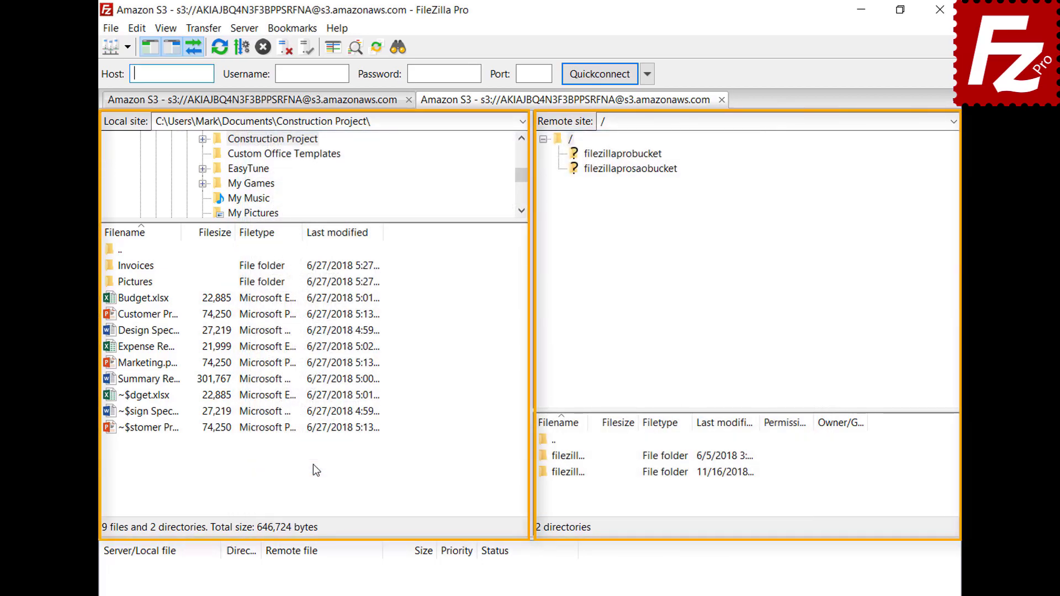
Choose decimal SI size prefixes with thousands separators, raising decimal places to 2.
left_click(137, 28)
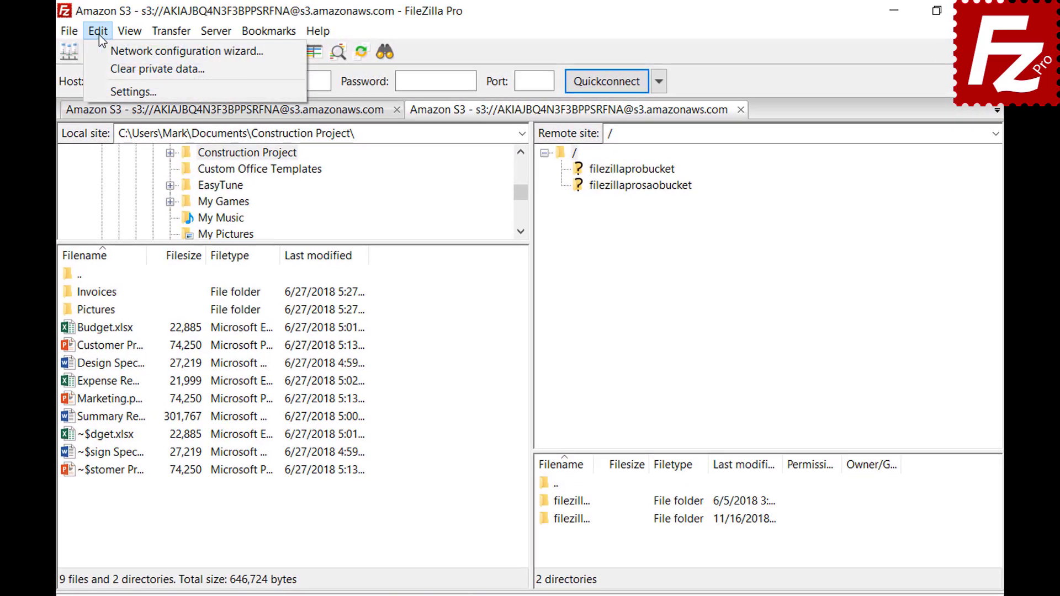
left_click(101, 87)
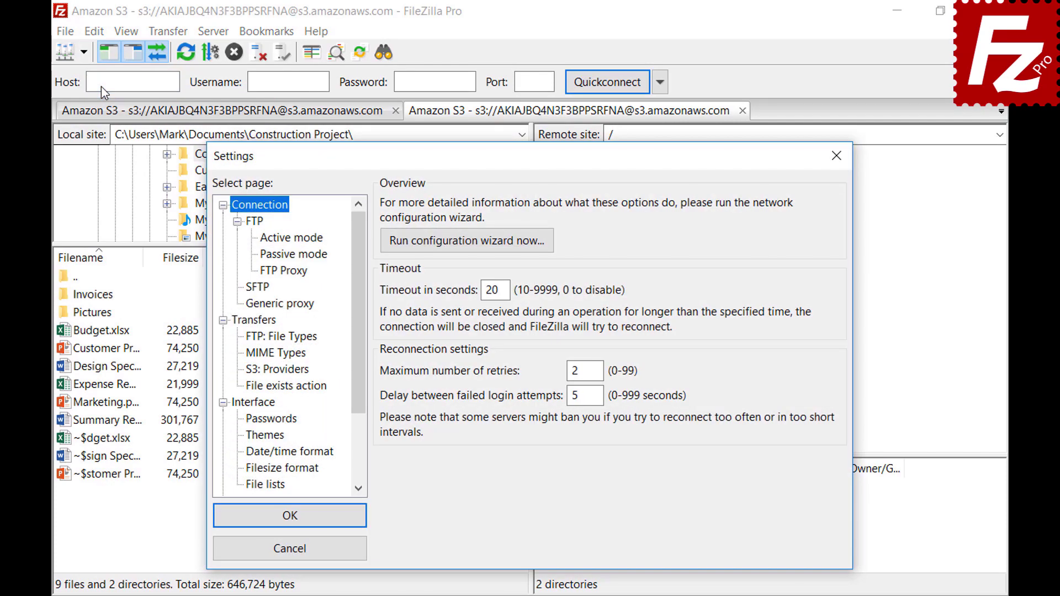
left_click(251, 469)
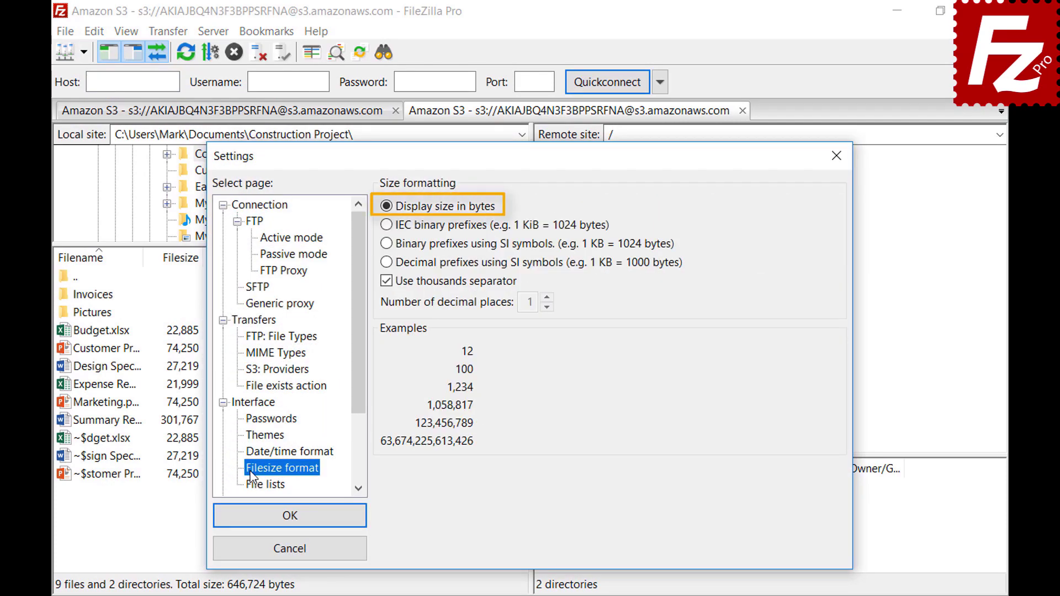
left_click(385, 284)
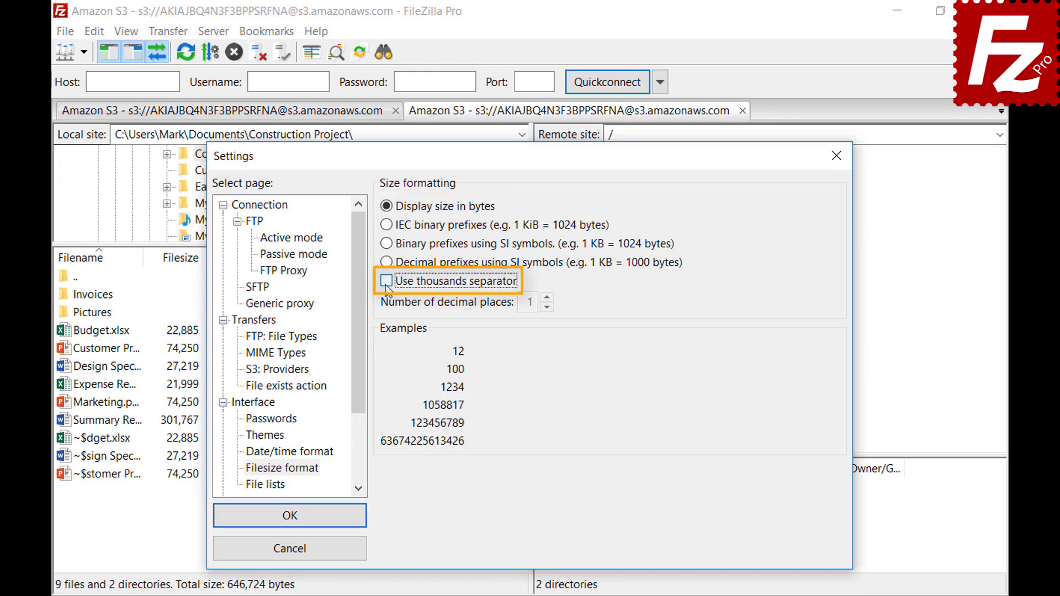
left_click(387, 283)
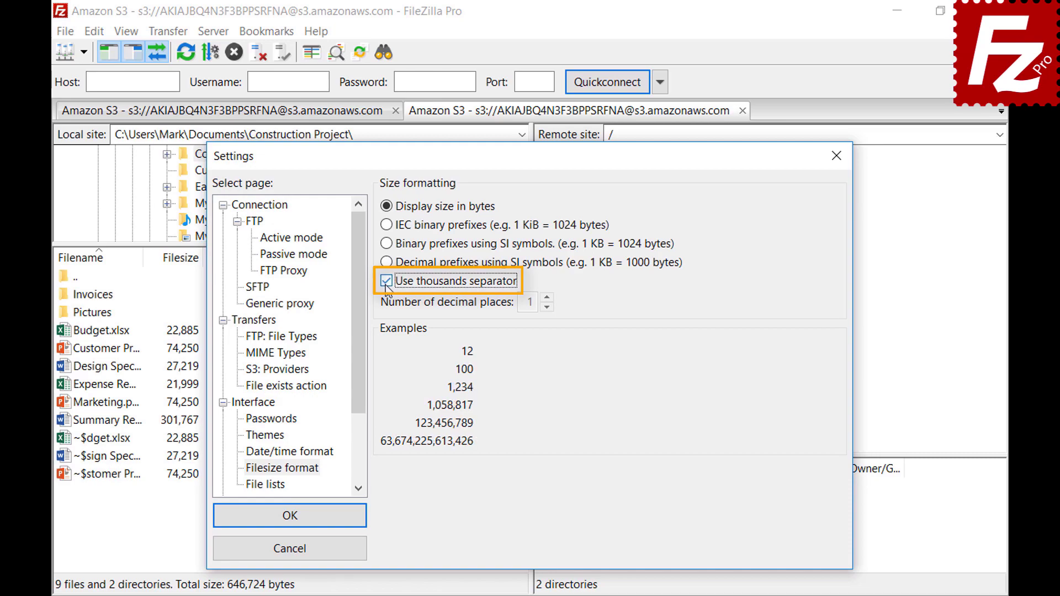
left_click(386, 225)
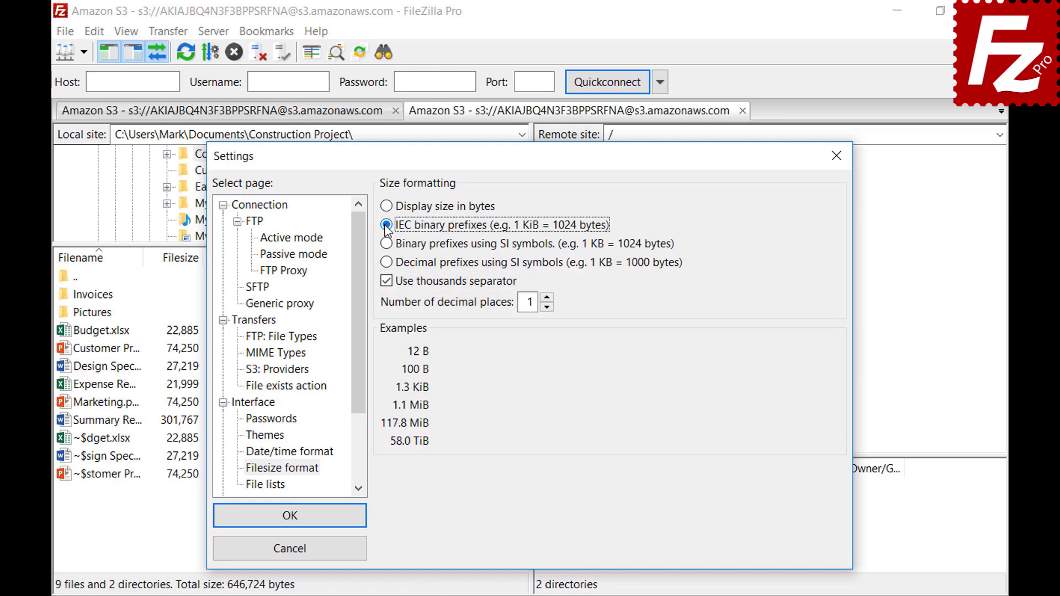
left_click(387, 244)
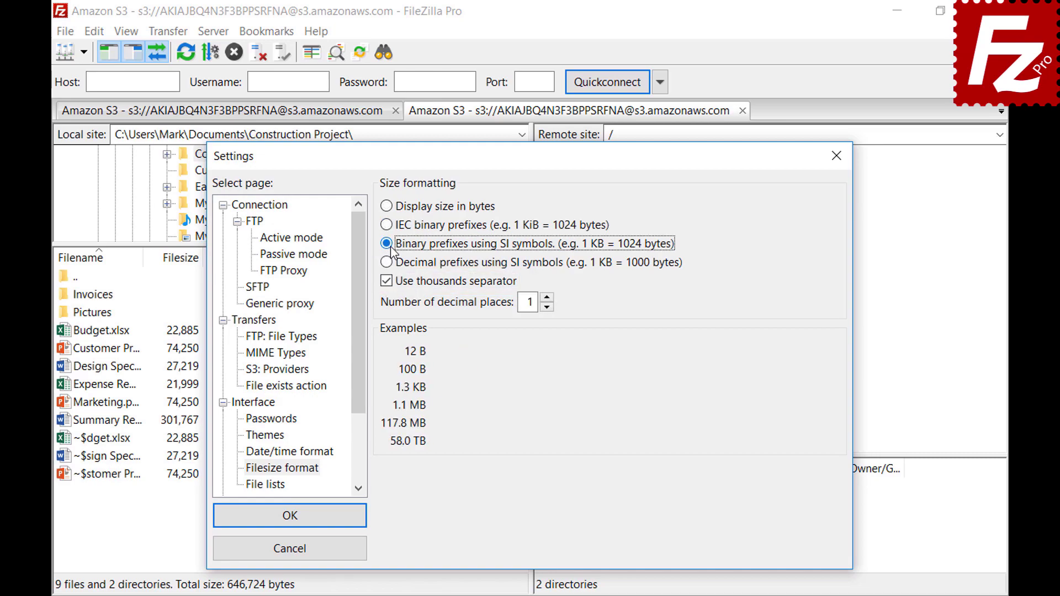
left_click(389, 264)
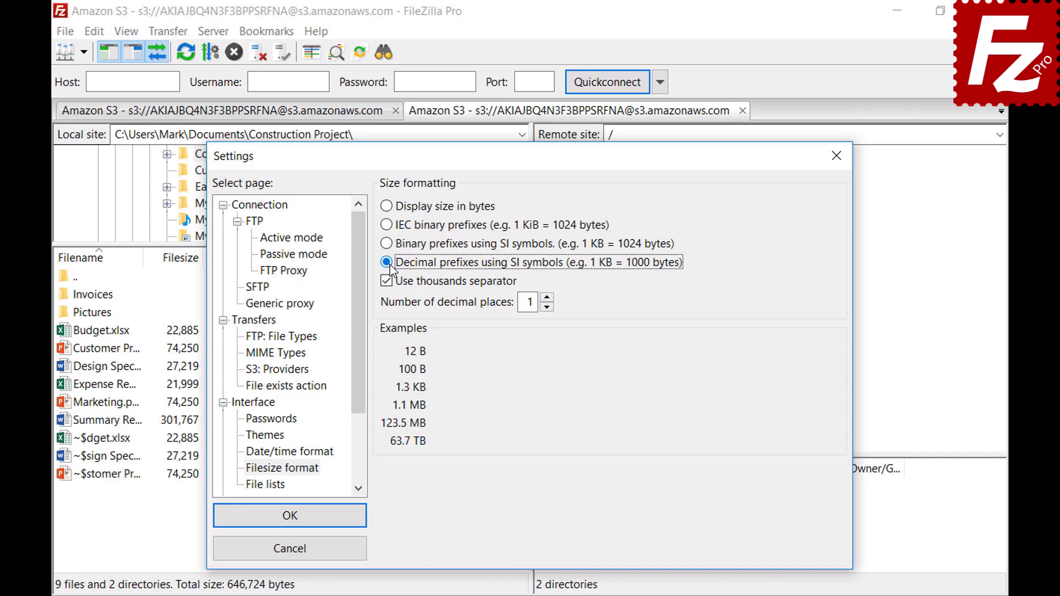
left_click(547, 298)
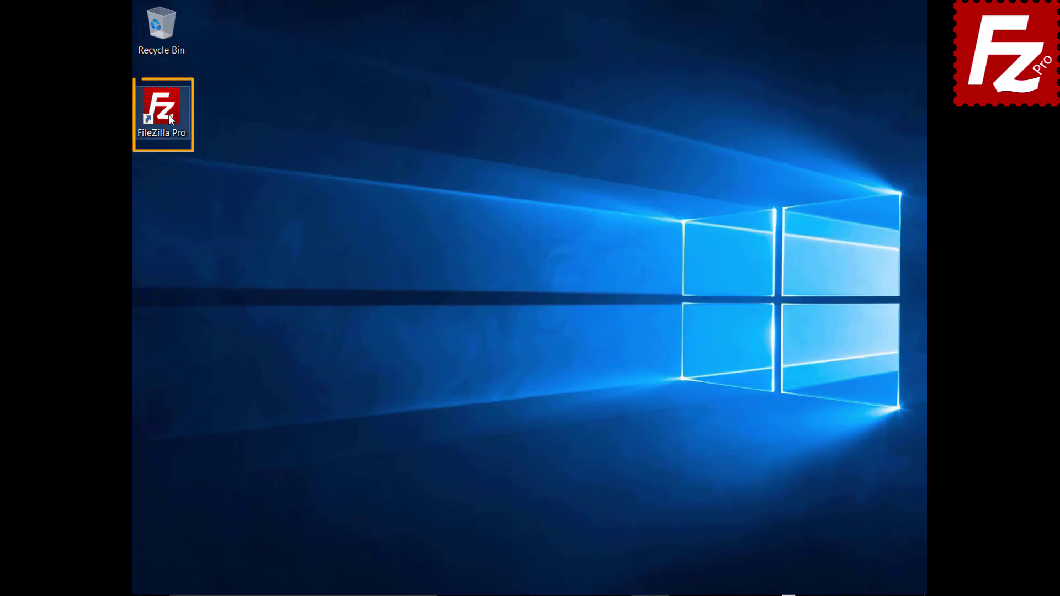
Relaunch FileZilla Pro from its desktop shortcut.
double_click(167, 114)
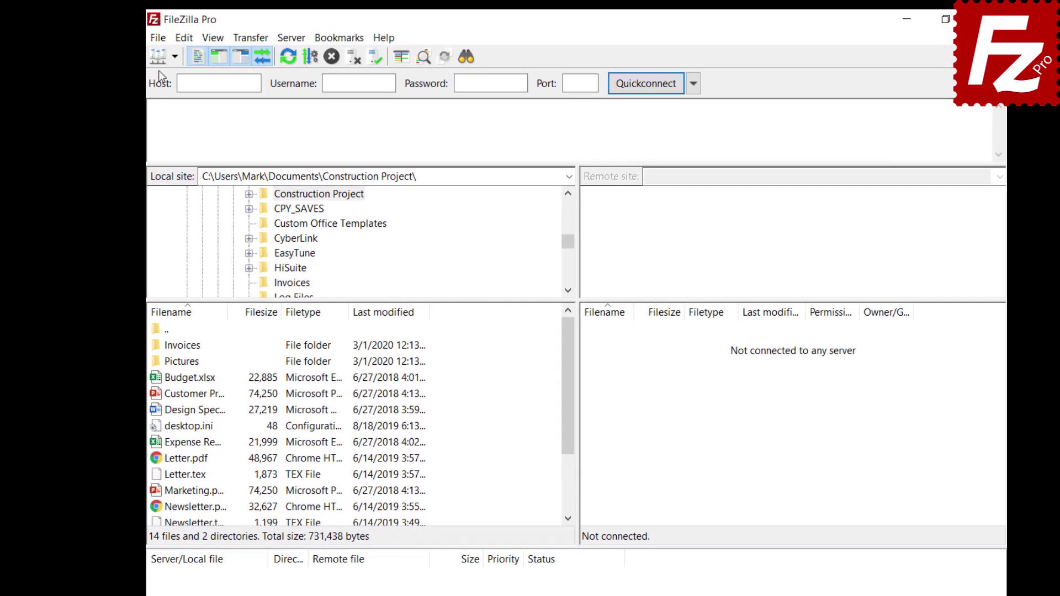
Enable Site Manager data synchronization and check the FTP protocol choice.
left_click(158, 41)
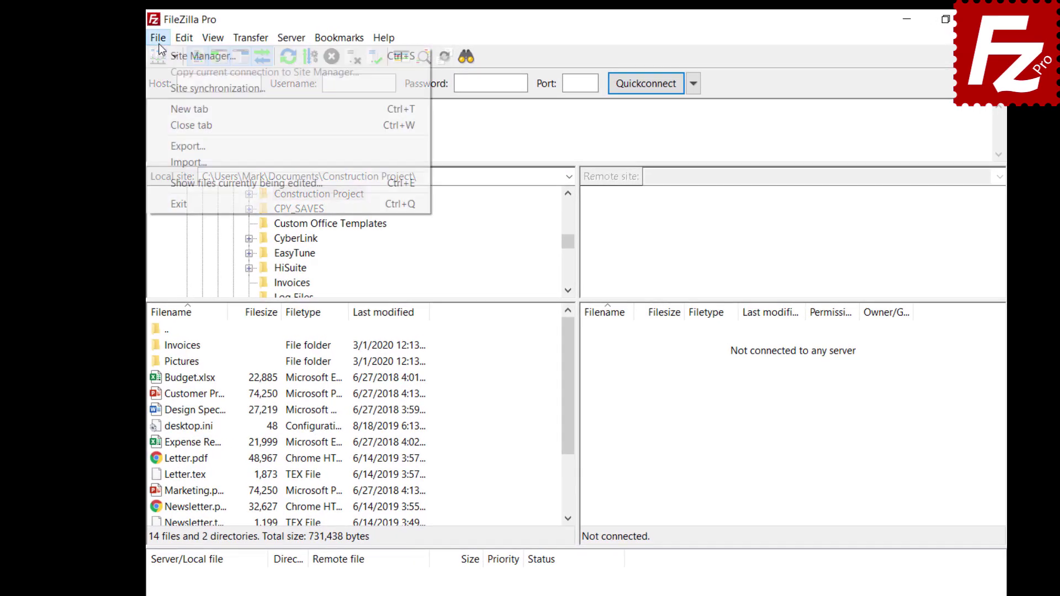
left_click(165, 87)
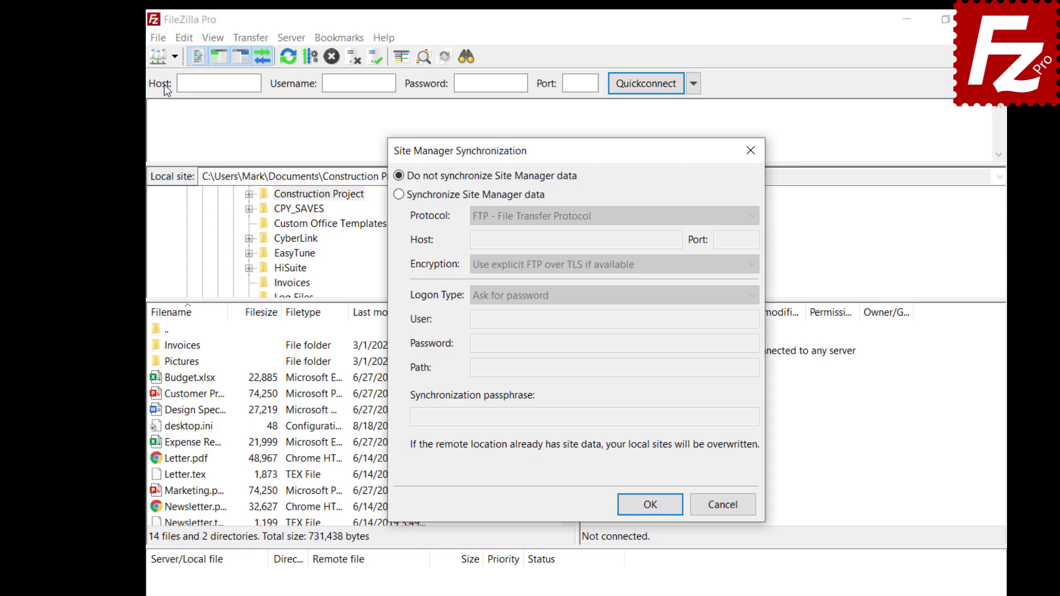
left_click(398, 197)
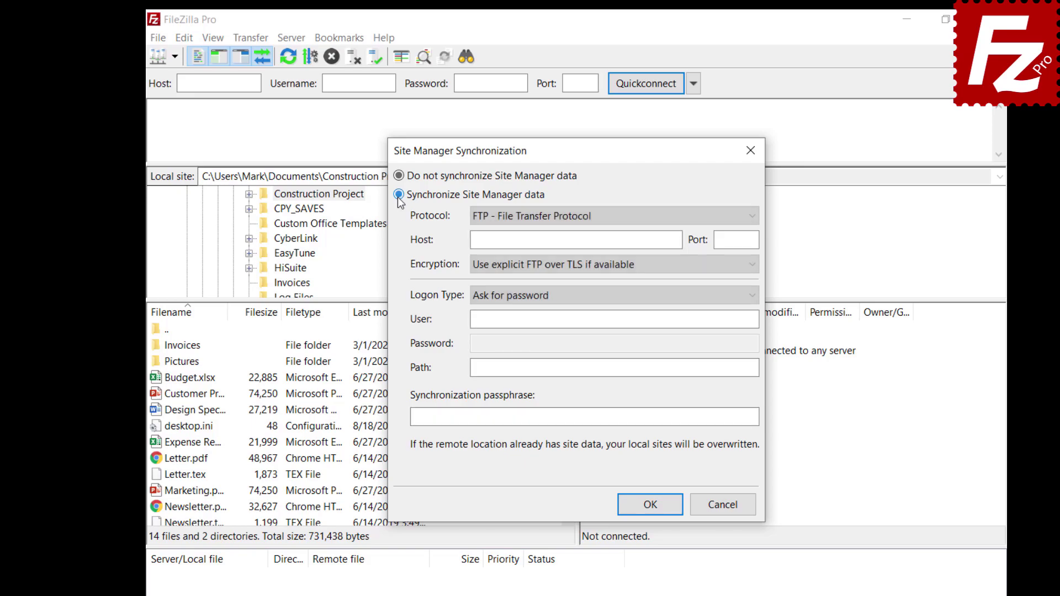
left_click(599, 220)
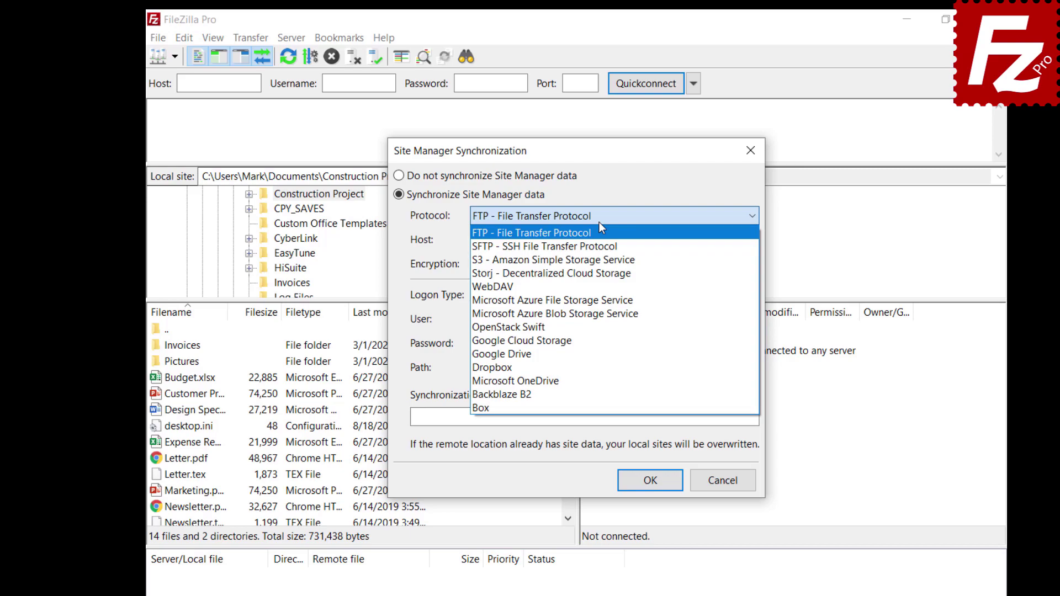
Enter host 40.121.111.78, the account user name and password, path /, and the sync passphrase.
left_click(676, 241)
type("40.121.111.78")
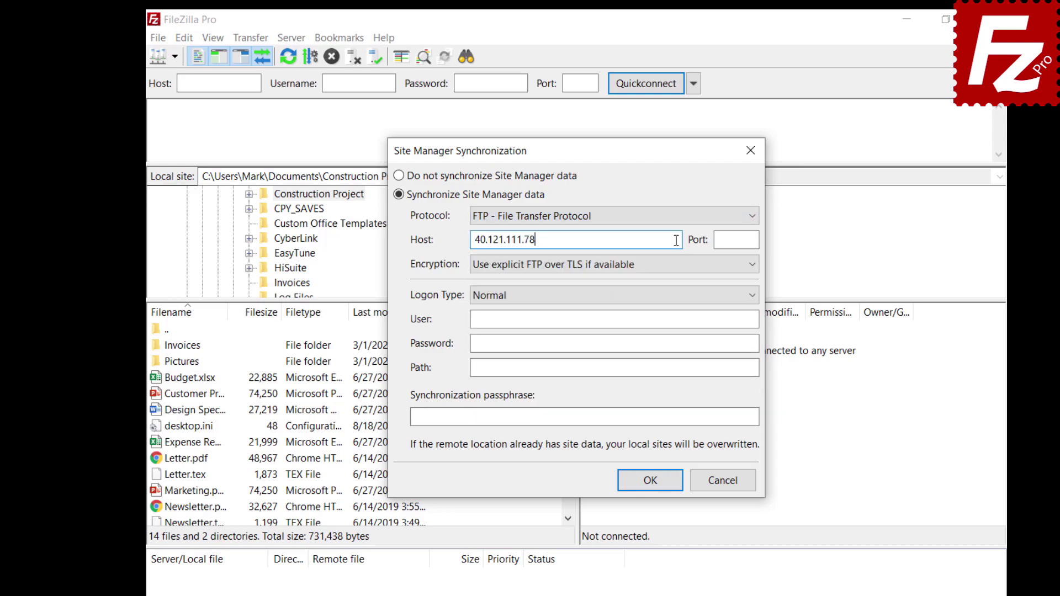
left_click(722, 320)
key("ctrl+v")
left_click(732, 342)
key("ctrl+v")
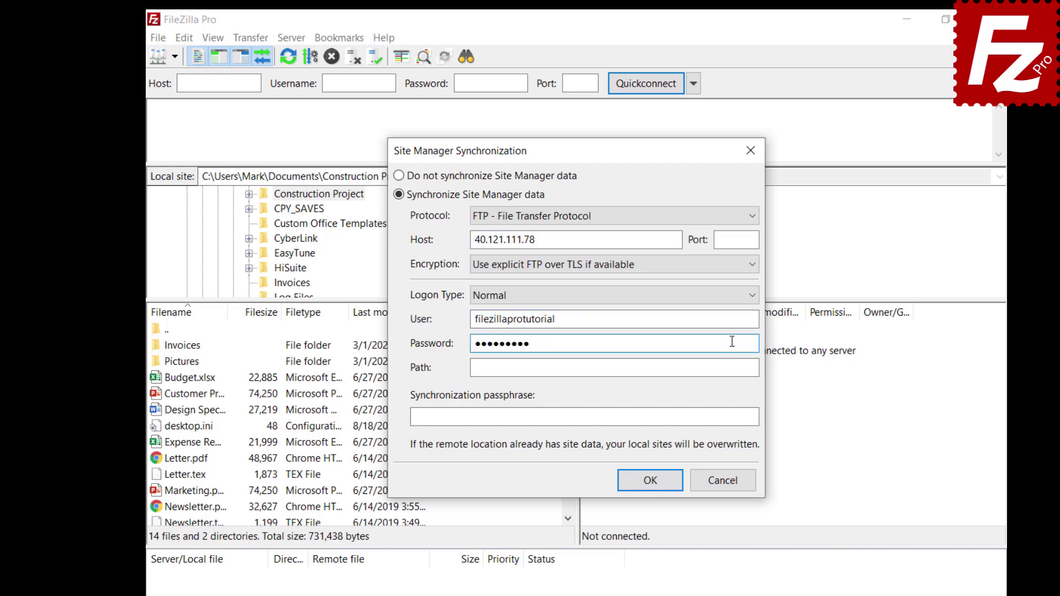
left_click(732, 368)
type("/")
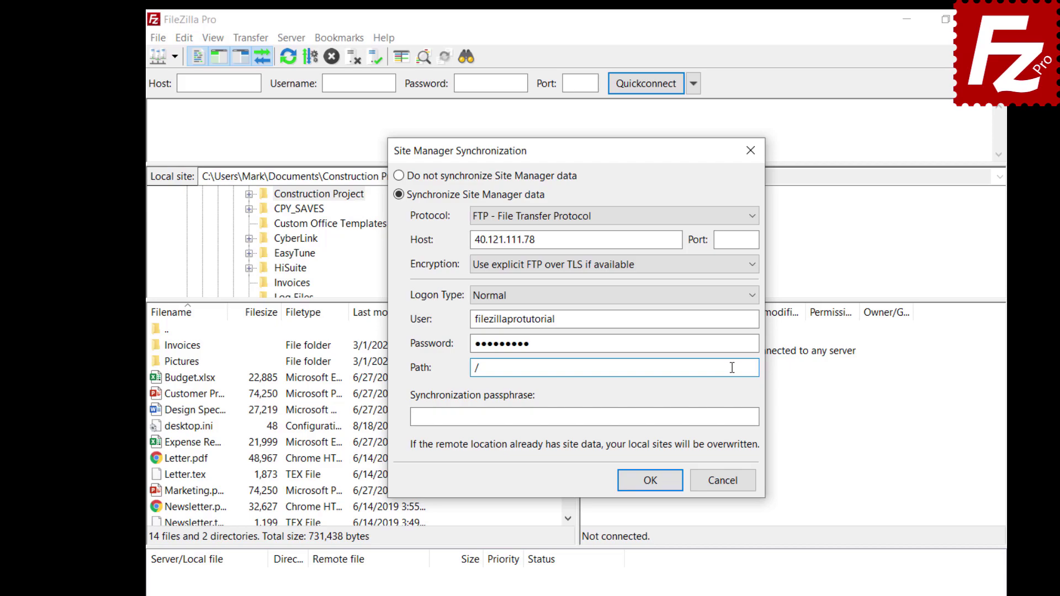
left_click(747, 418)
key("ctrl+v")
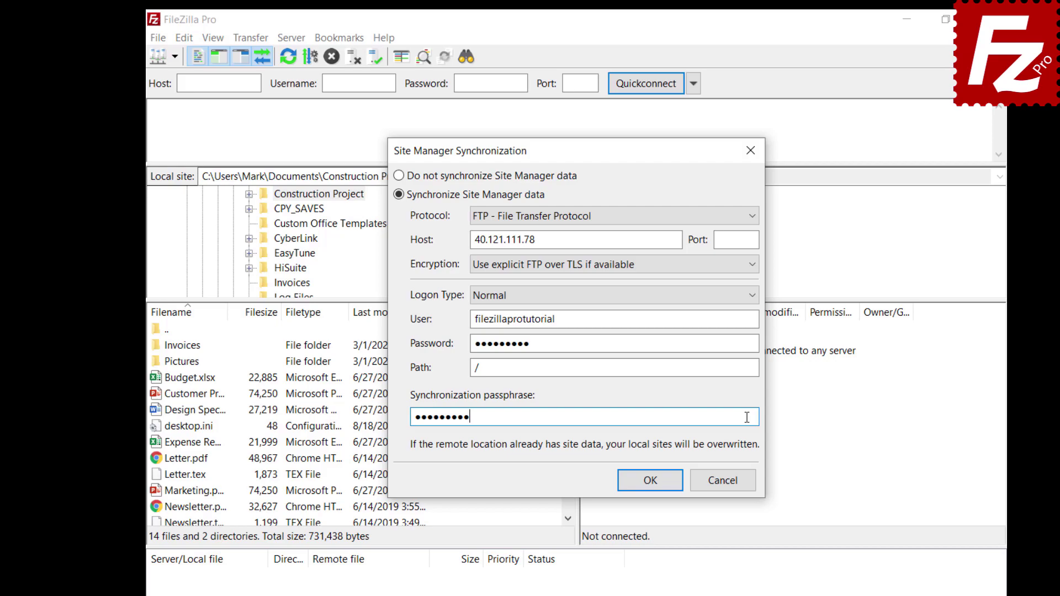
left_click(650, 481)
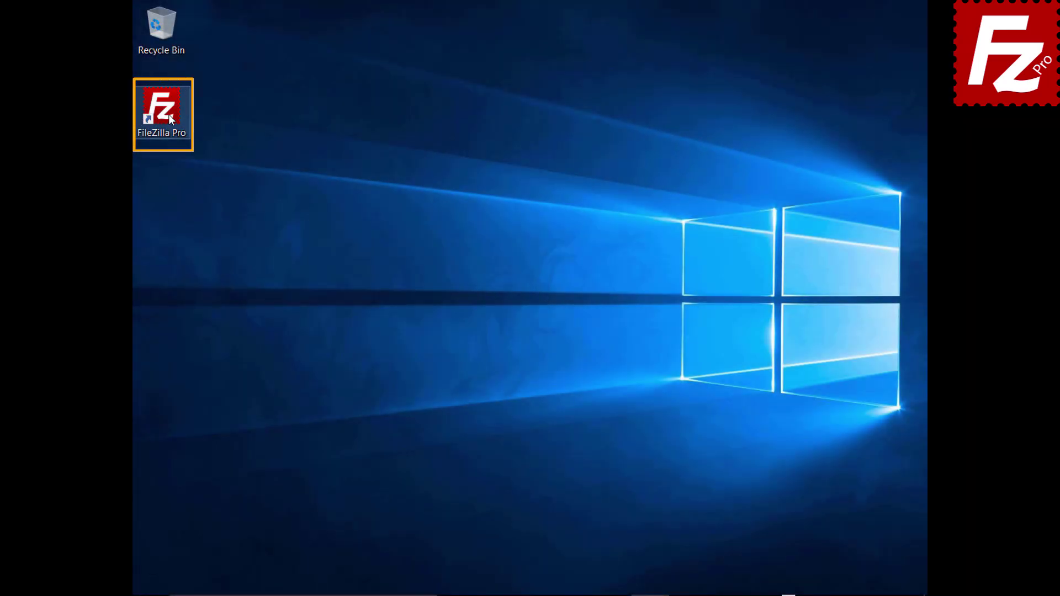
Relaunch FileZilla Pro and choose to synchronize Site Manager data.
double_click(168, 114)
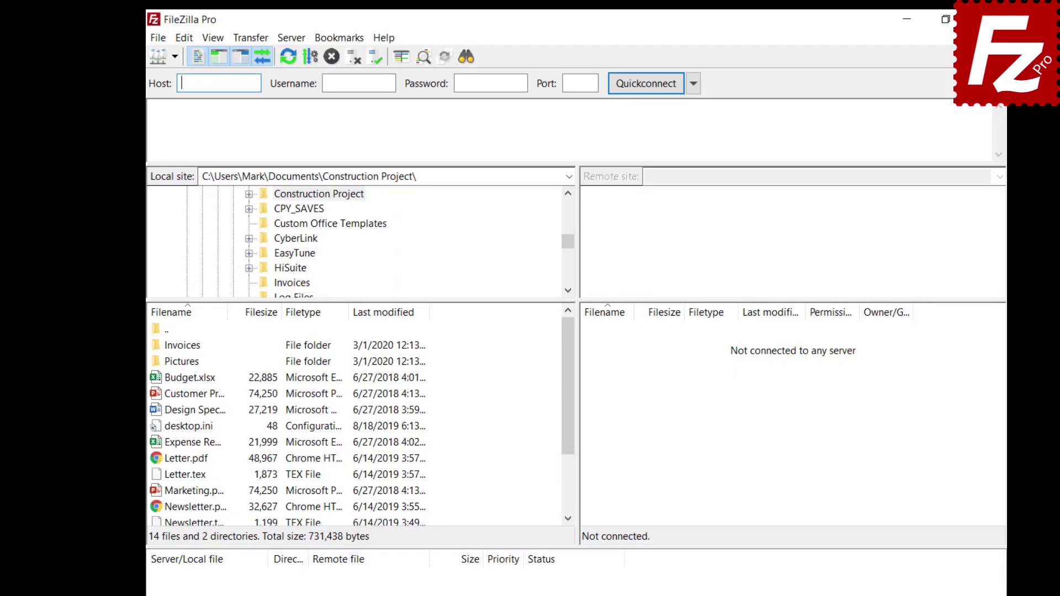
left_click(158, 43)
left_click(164, 85)
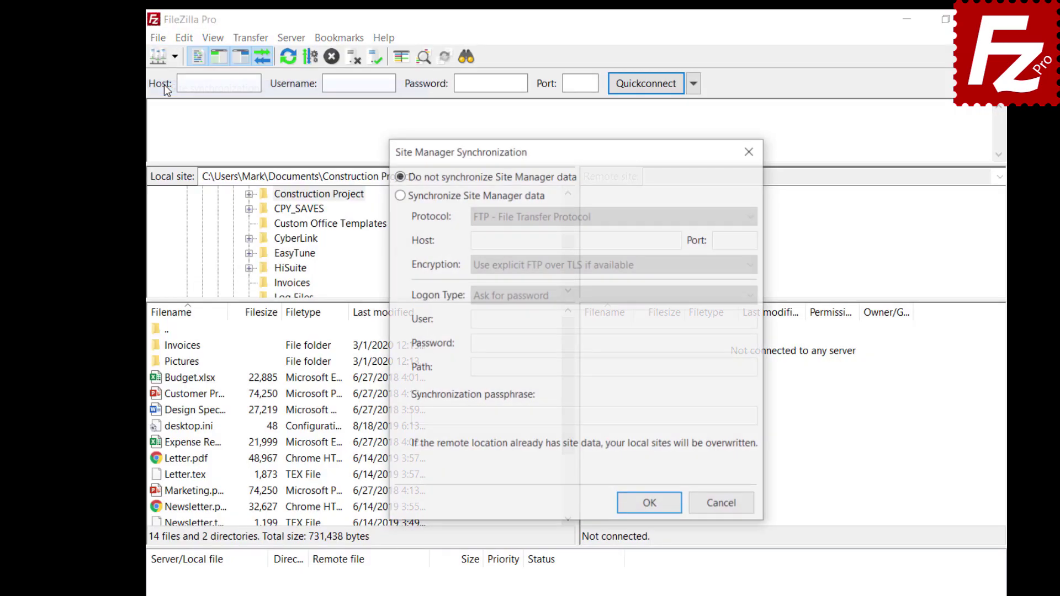
left_click(399, 195)
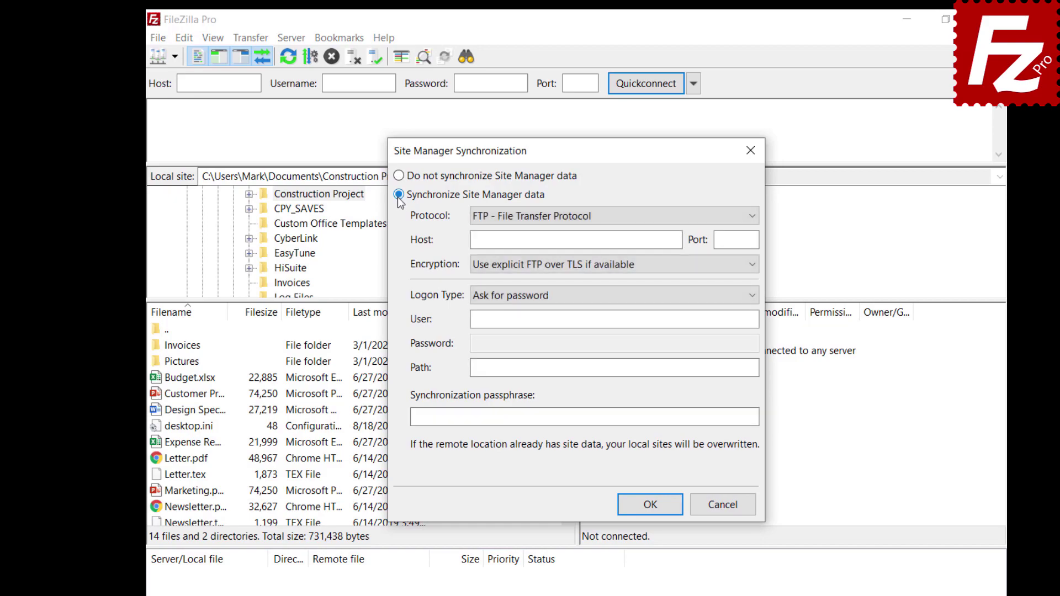
Enter host 40.121.111.78, the user name, path / and a passphrase, then apply and confirm success.
left_click(599, 219)
left_click(677, 239)
type("40.121.111.78")
left_click(721, 320)
type("filezillaprotutorial")
left_click(732, 367)
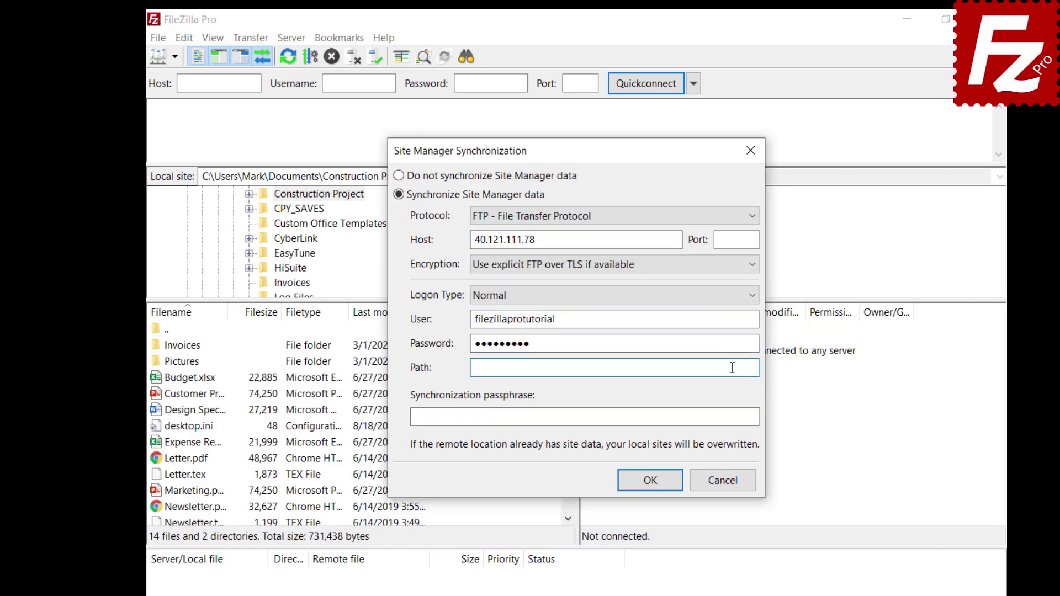
type("/")
left_click(747, 417)
type("•••••••••")
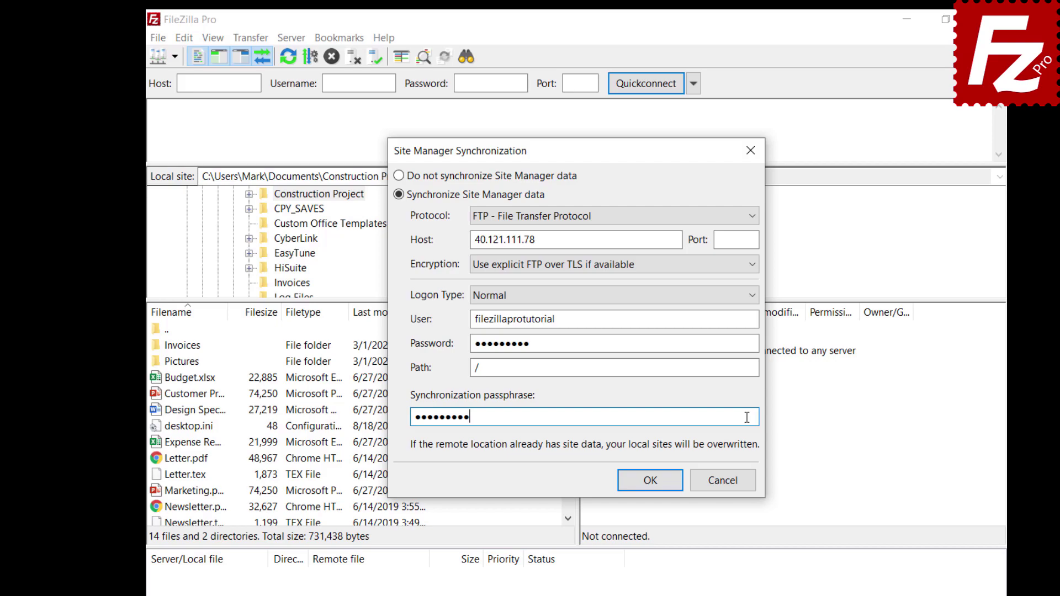
left_click(651, 482)
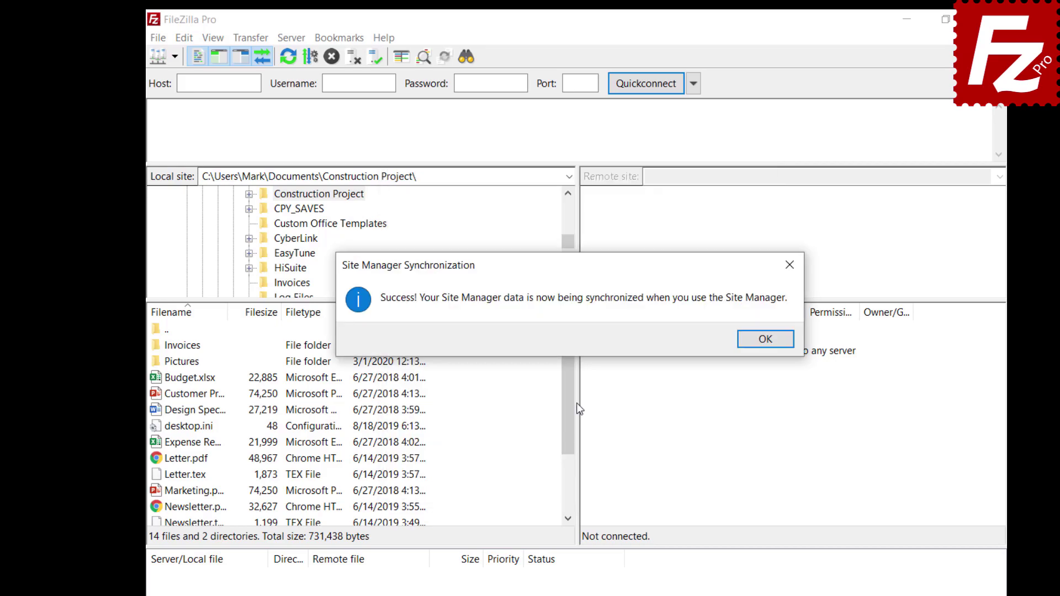
key("Return")
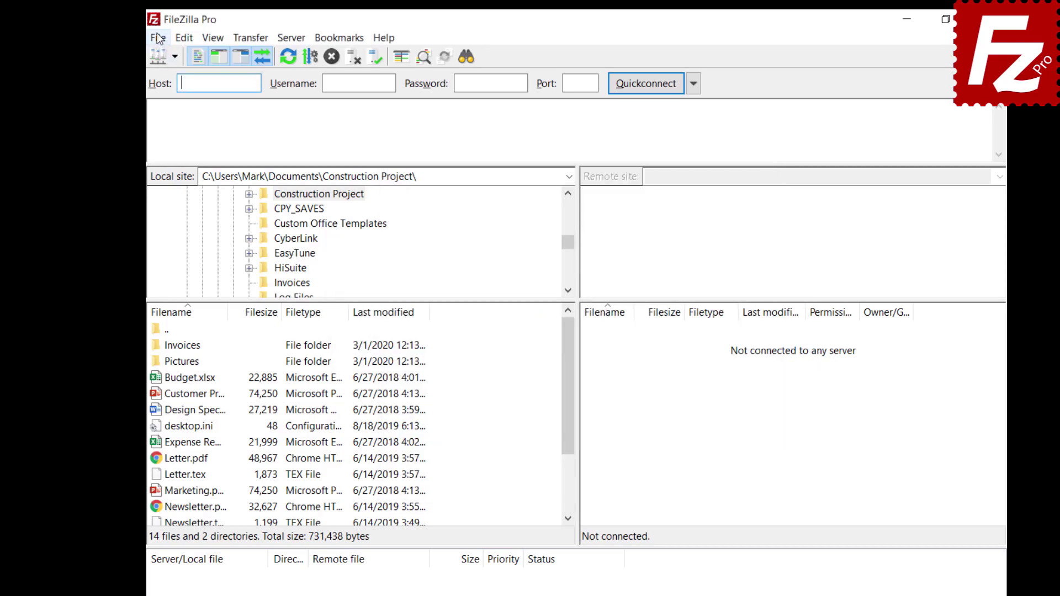
Create a new site named OneDrive using the Microsoft OneDrive protocol and save it.
left_click(158, 38)
left_click(166, 58)
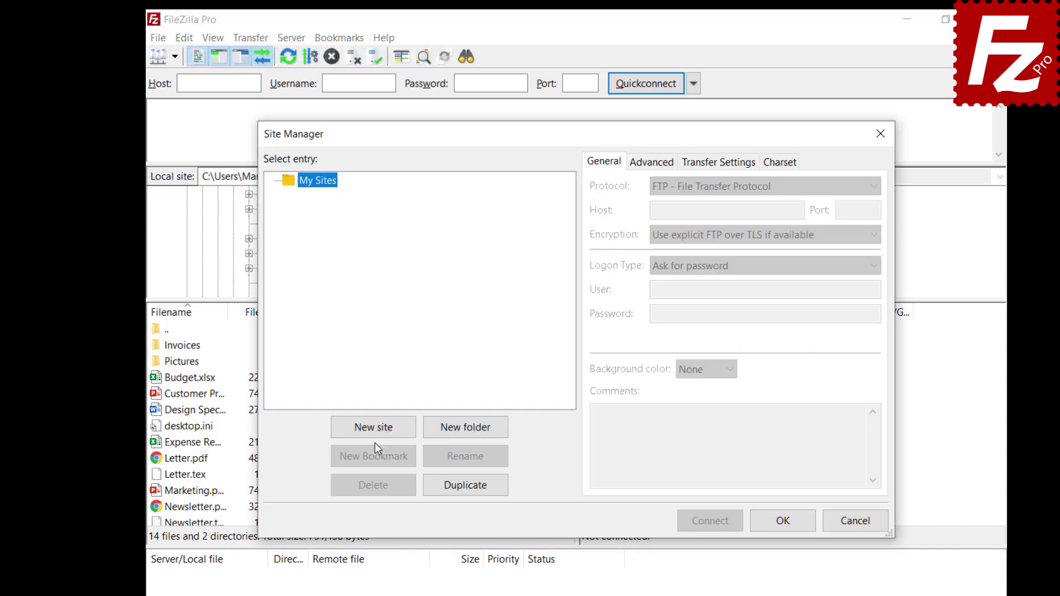
left_click(375, 436)
type("OneDrive")
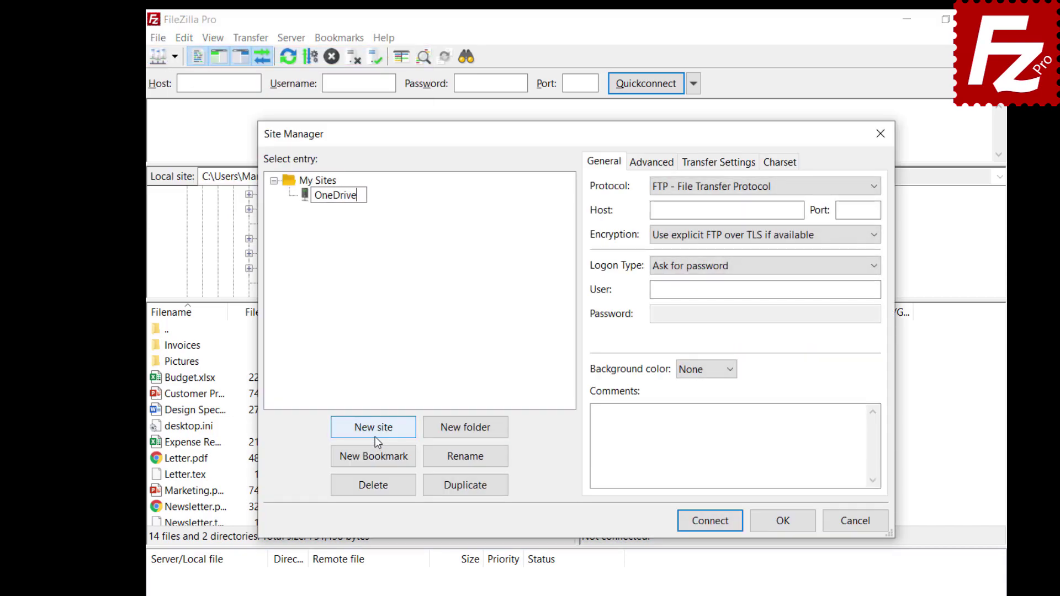
left_click(739, 191)
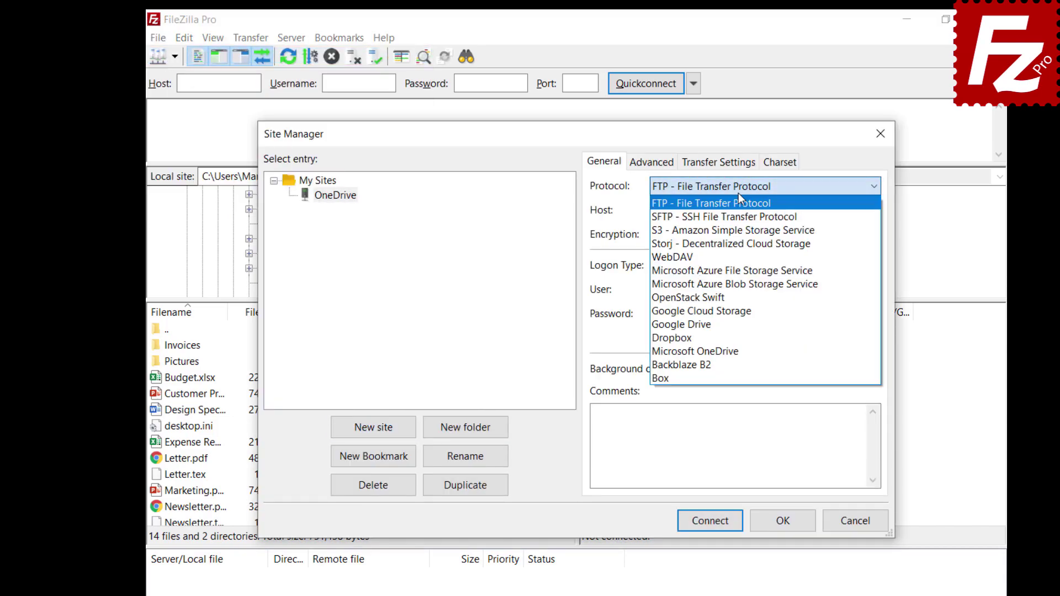
left_click(727, 349)
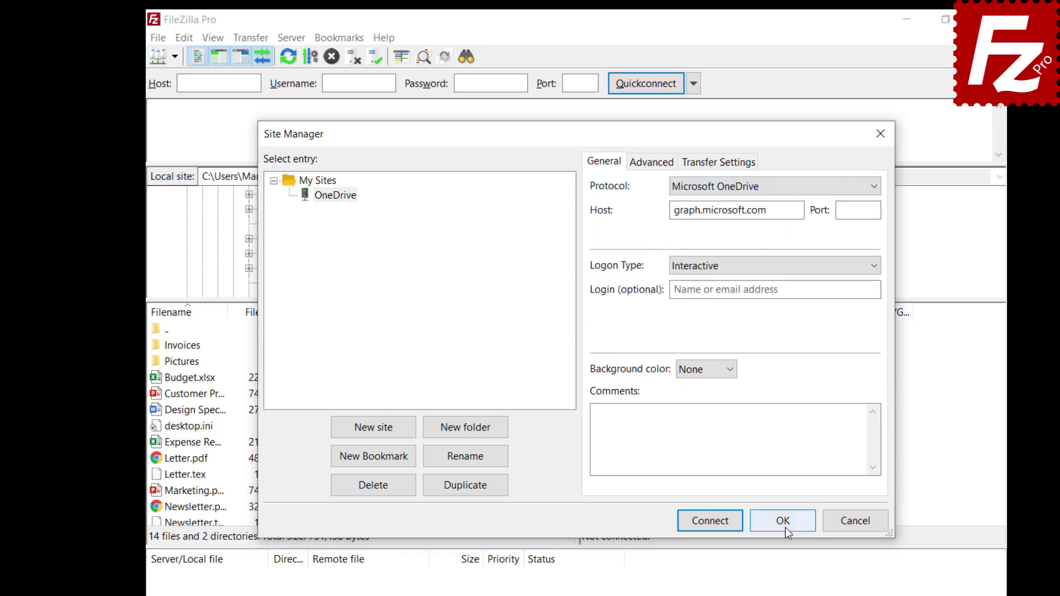
left_click(784, 525)
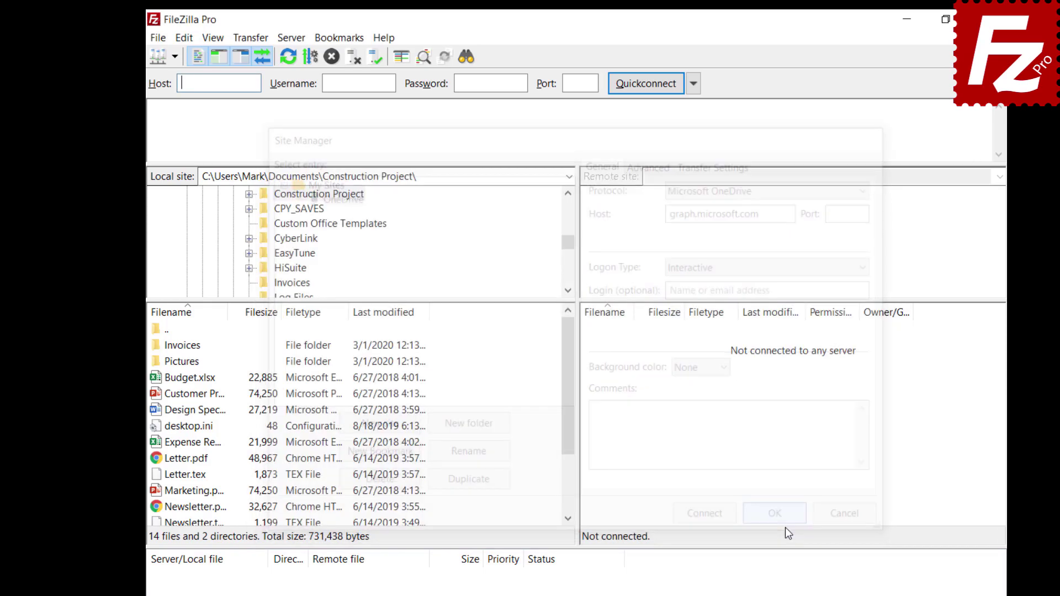
Reopen Site Manager to check the OneDrive entry under My Sites, then close it.
left_click(158, 37)
left_click(160, 55)
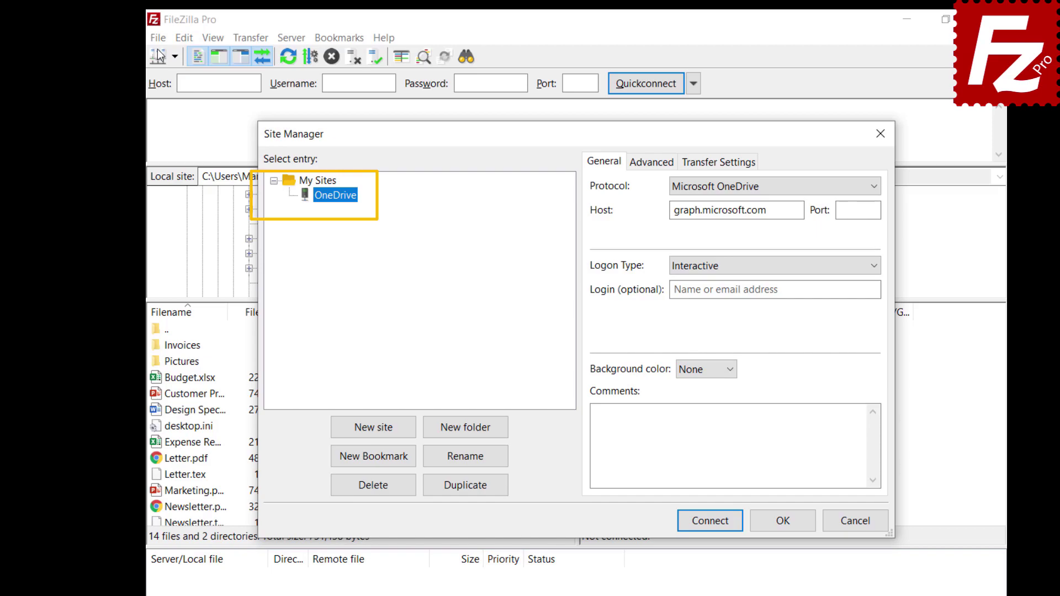
key("Escape")
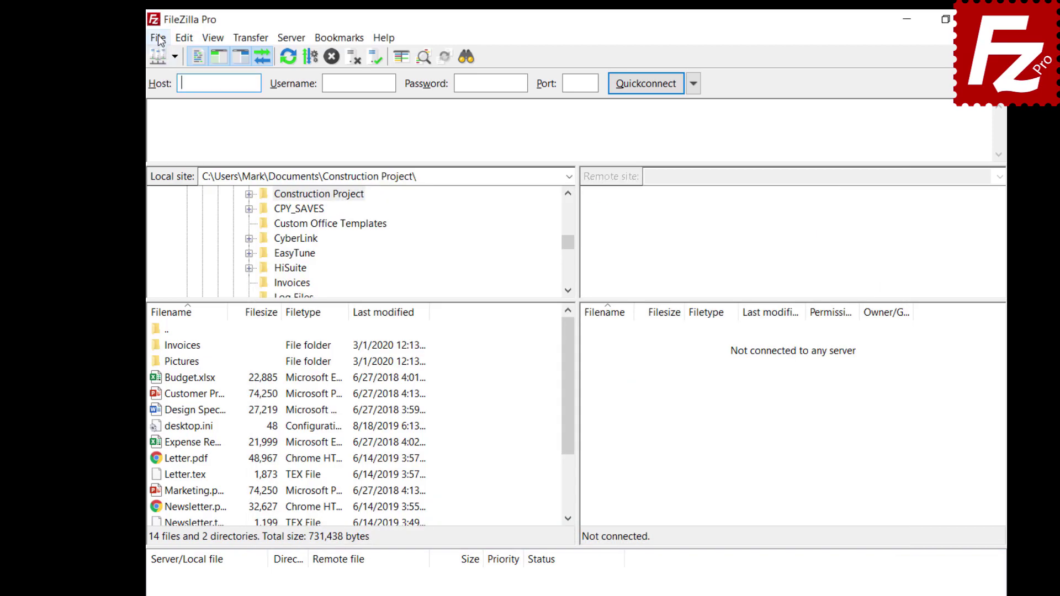
left_click(158, 37)
Set 'Do not synchronize Site Manager data', apply it, and relaunch FileZilla Pro.
left_click(166, 88)
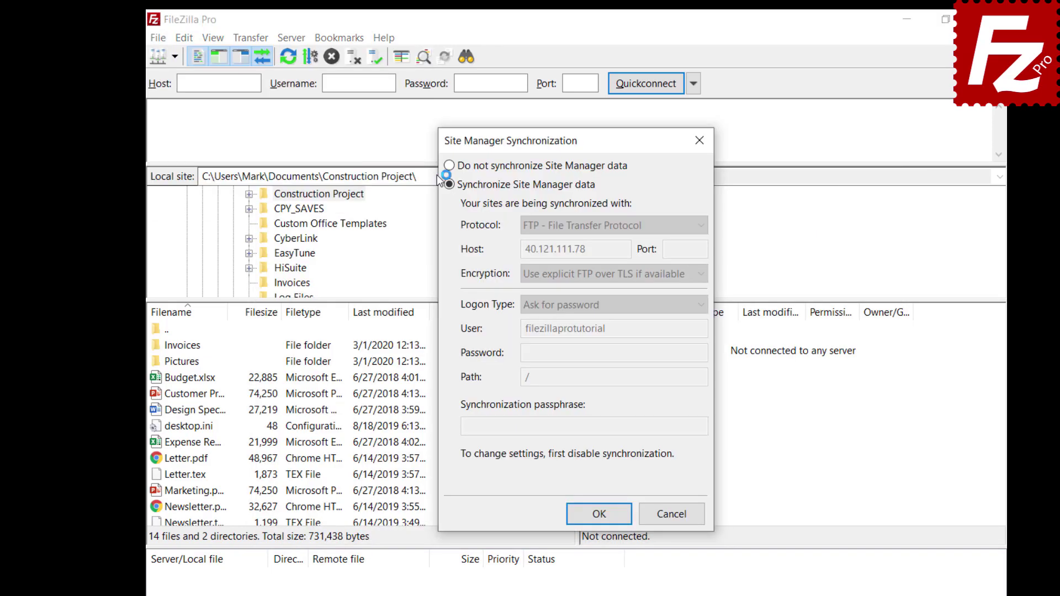
left_click(449, 166)
left_click(601, 519)
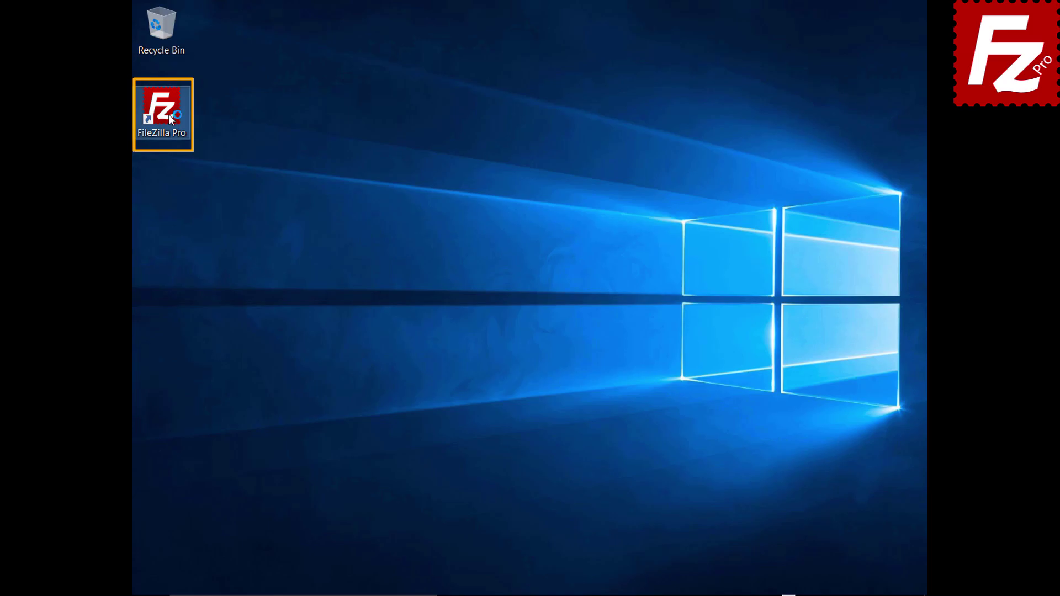
double_click(168, 114)
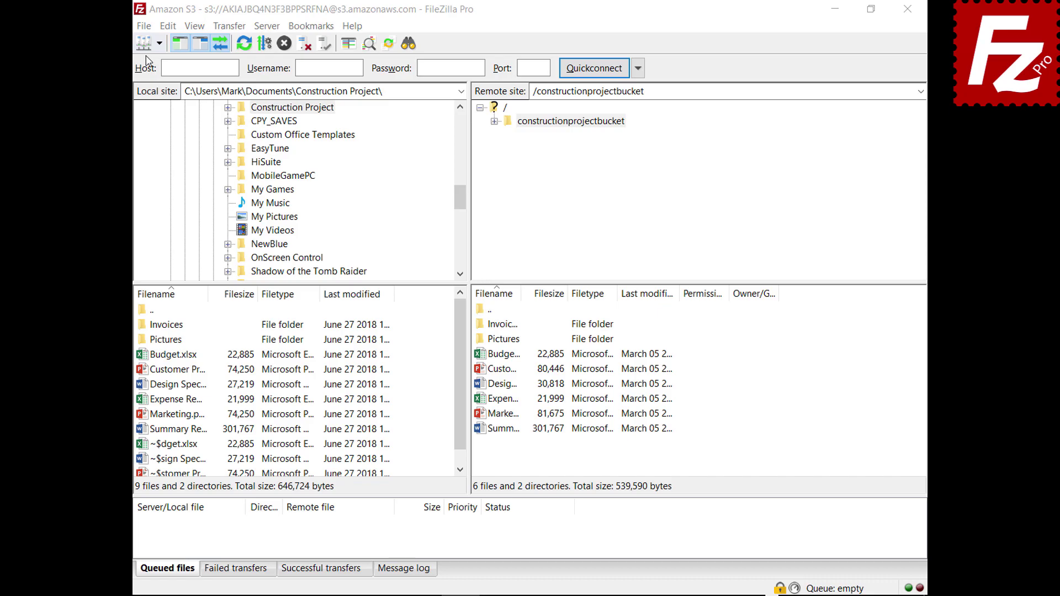
Export Site Manager entries, settings, queue and filters to FileZilla.xml in Documents.
left_click(145, 27)
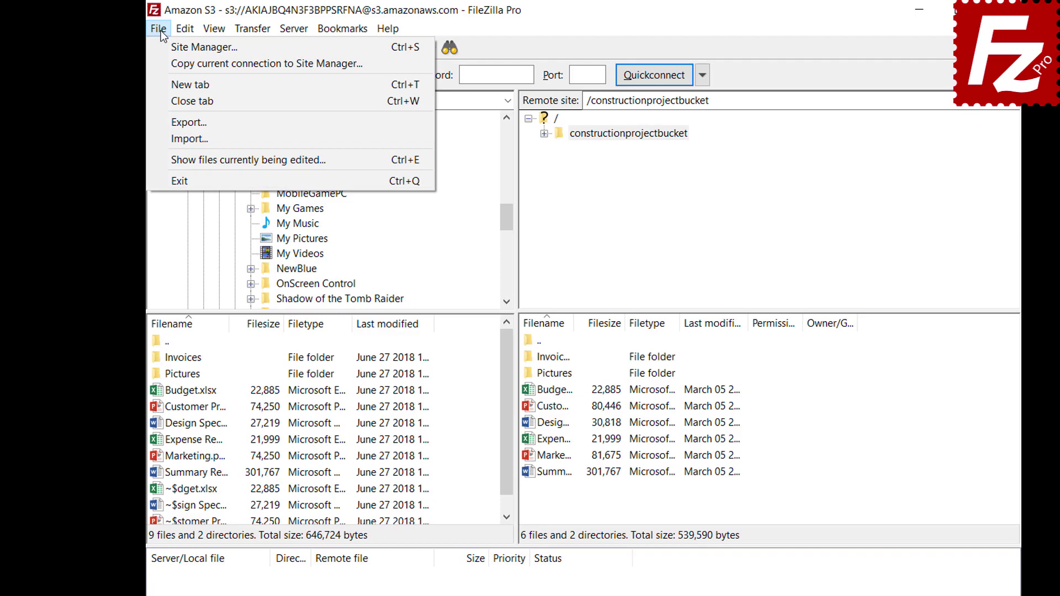
left_click(169, 122)
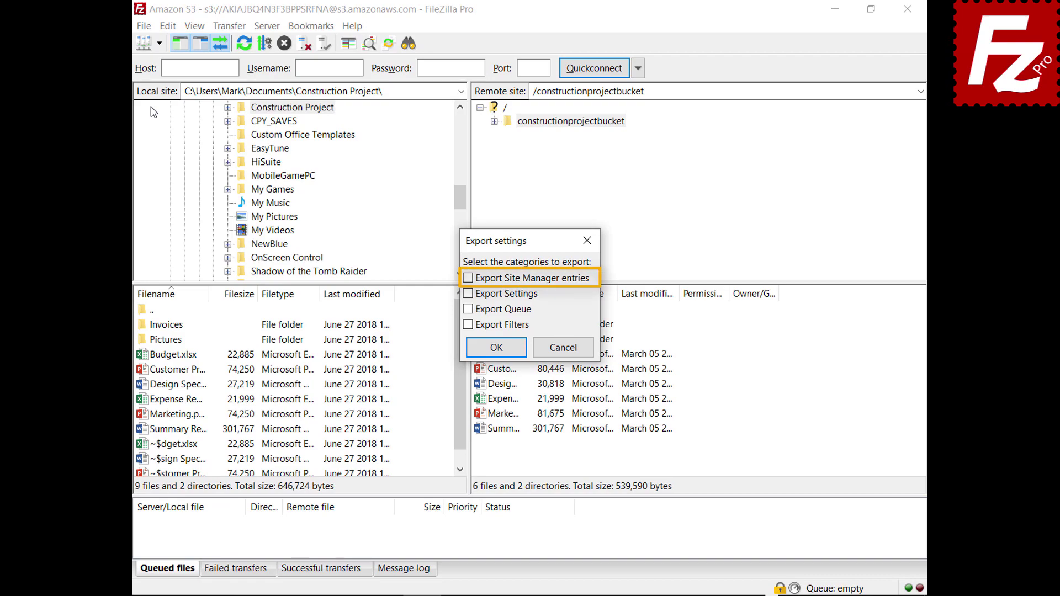
left_click(467, 279)
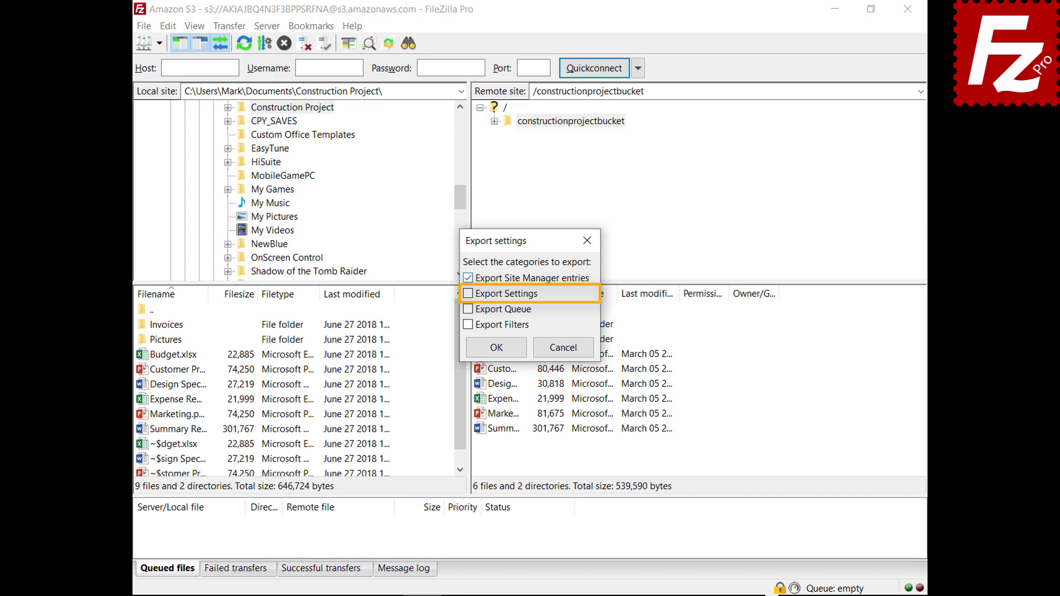
left_click(467, 294)
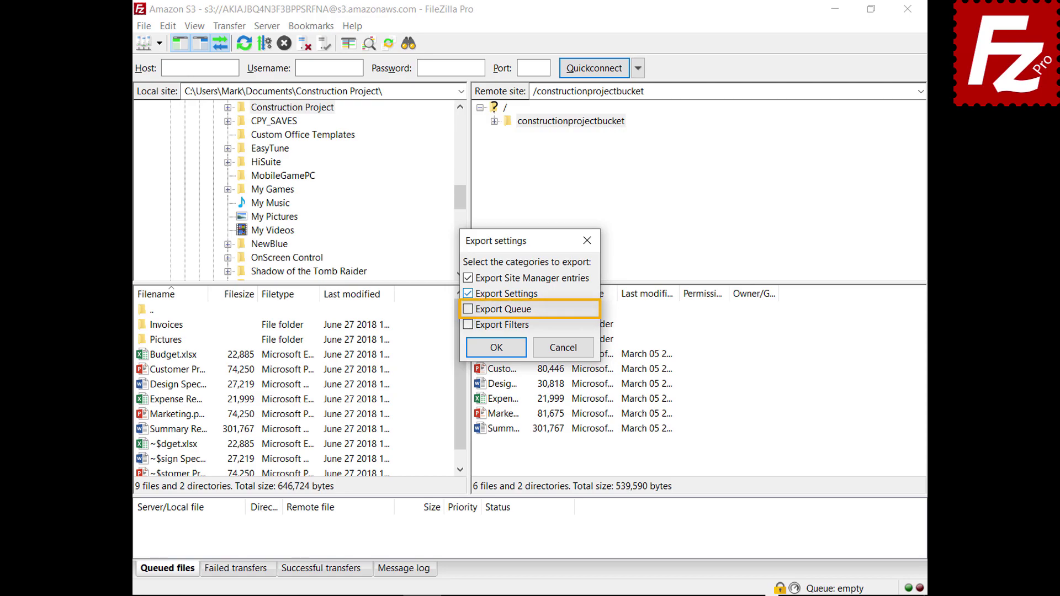
left_click(468, 309)
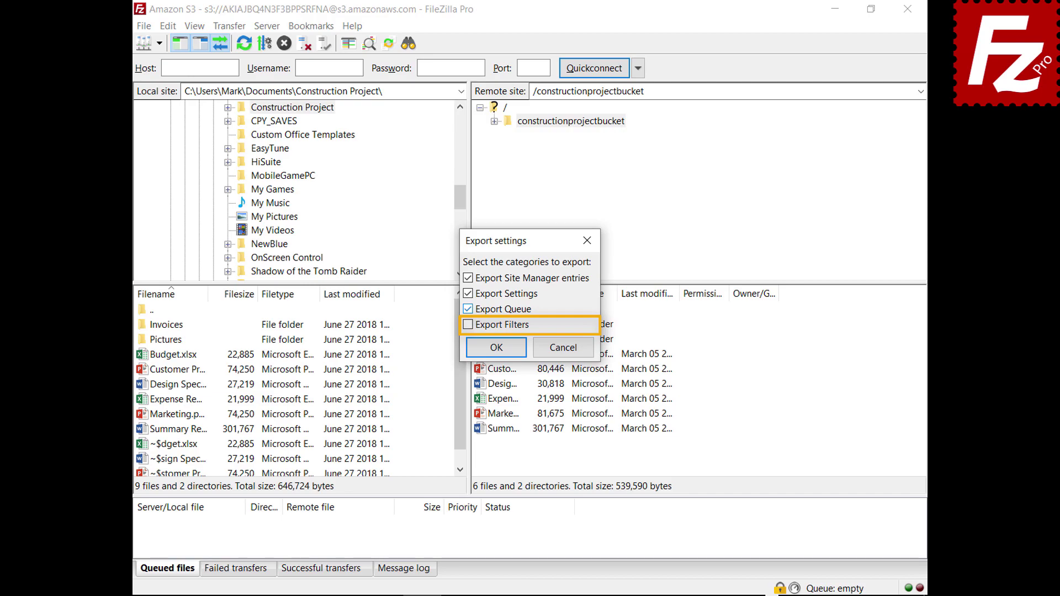
left_click(467, 324)
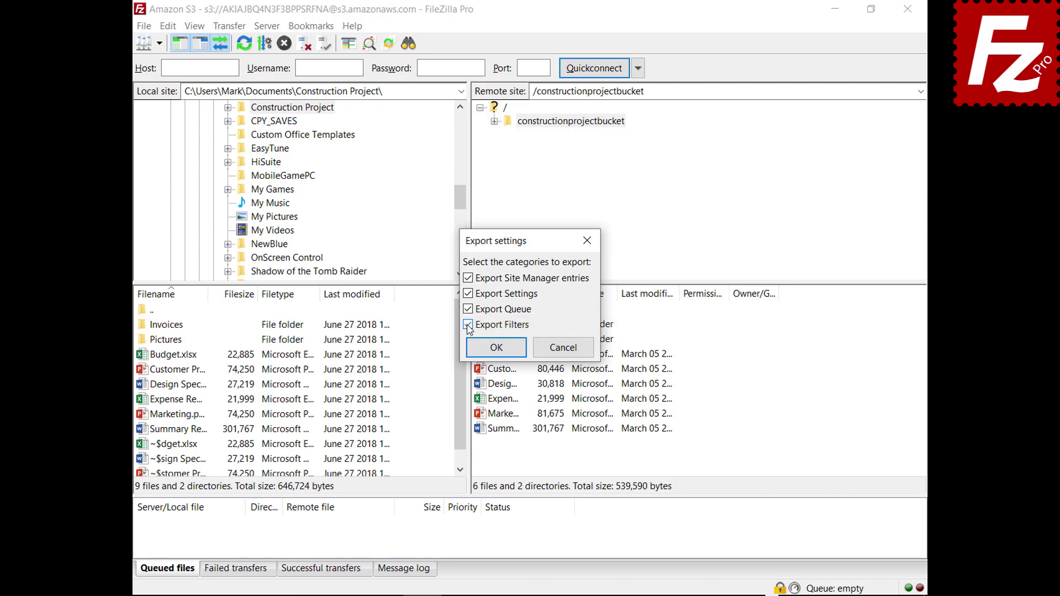
left_click(499, 348)
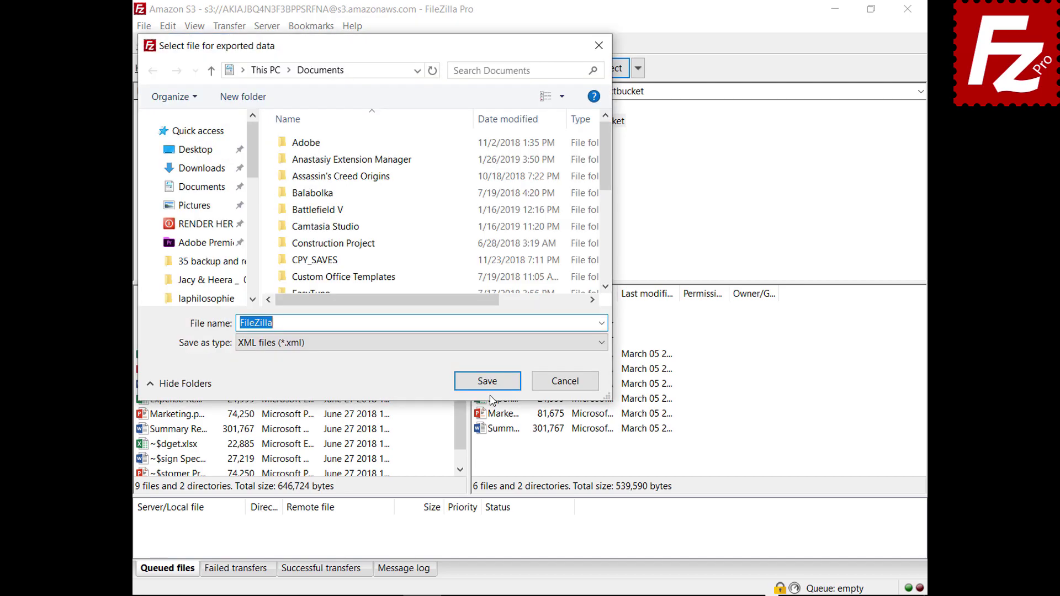
left_click(488, 385)
left_click(144, 26)
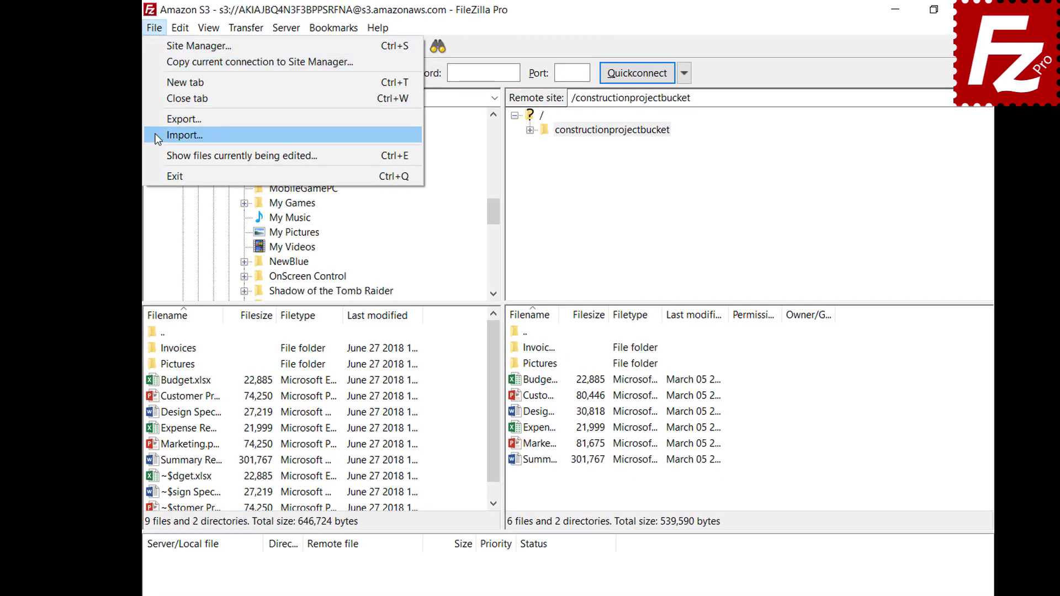
Choose File > Import to bring up 'Select file to import settings from'.
left_click(160, 135)
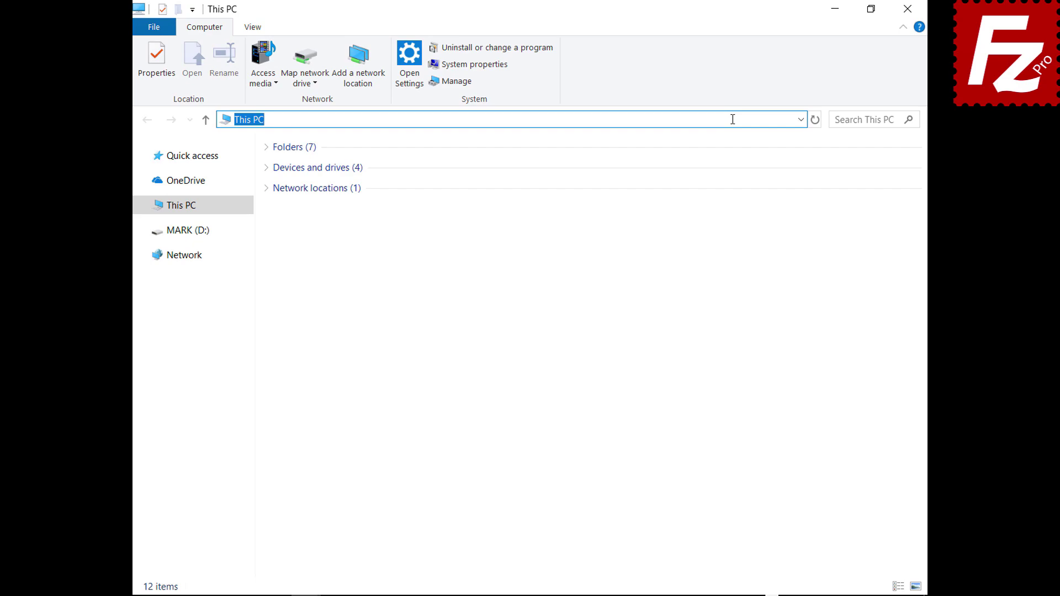
Go to %APPDATA%\FileZilla and select all seven configuration files there.
type("%APPDATA%\\FileZilla")
key("Return")
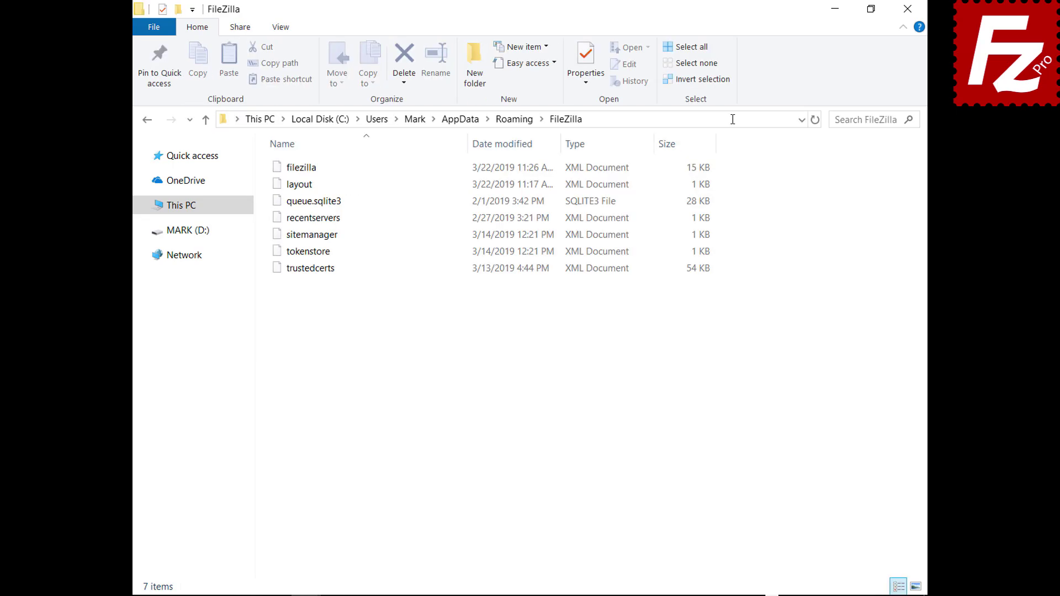
left_click_drag(309, 286, 312, 156)
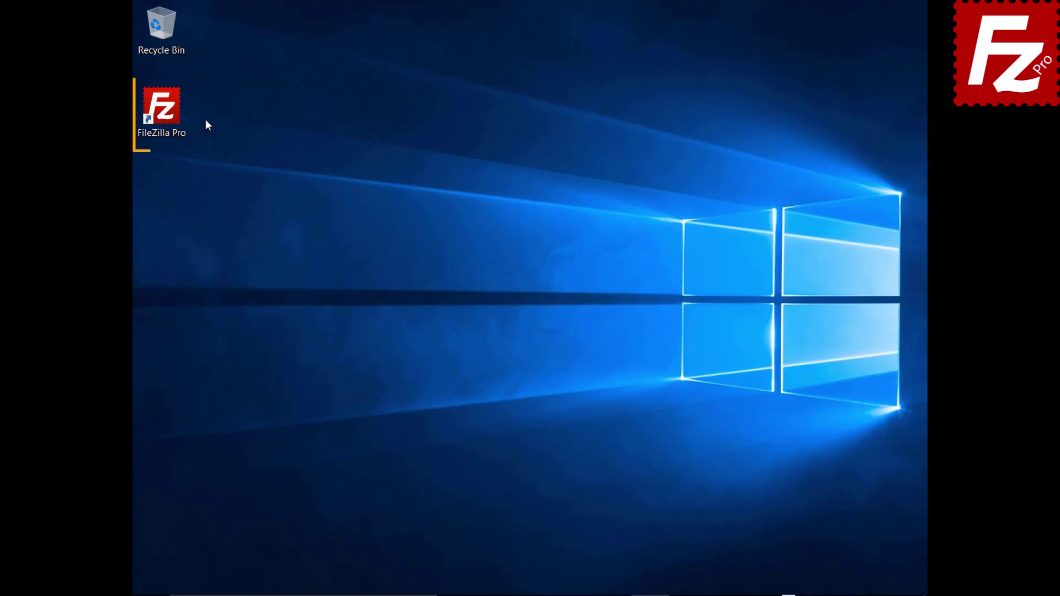
Launch FileZilla Pro and connect to the saved Amazon S3 site in a new tab.
double_click(165, 113)
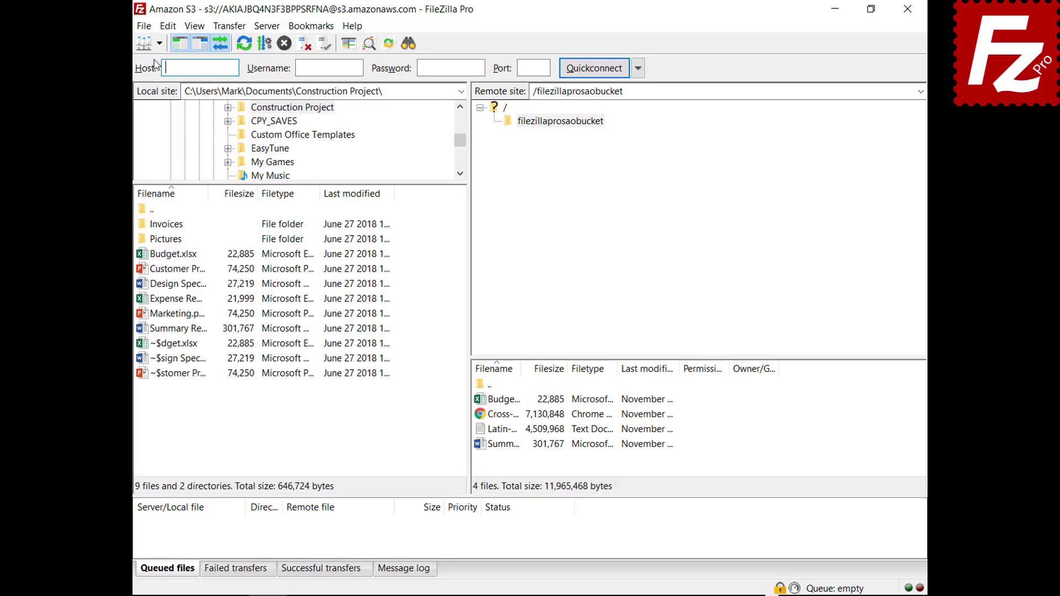
left_click(158, 43)
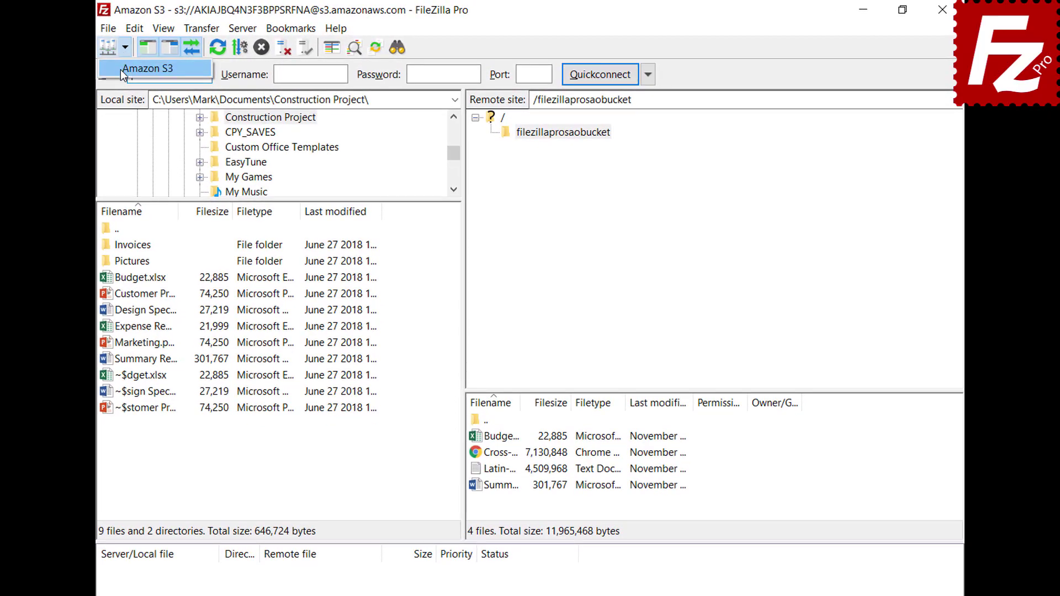
left_click(123, 71)
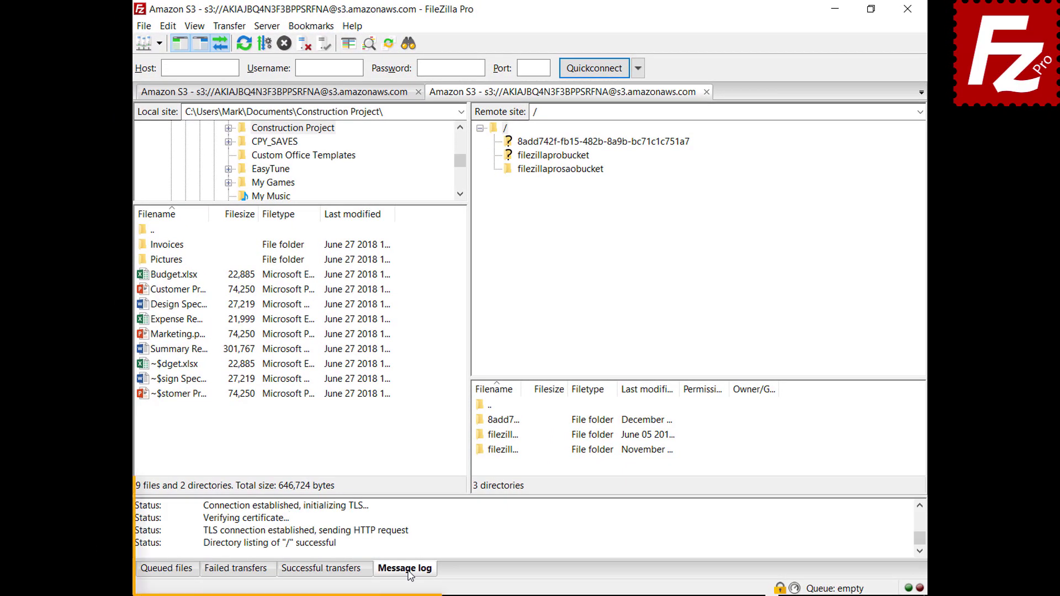
Enable the detailed message log, open filezillaprosaobucket, and copy the log to the clipboard.
right_click(455, 525)
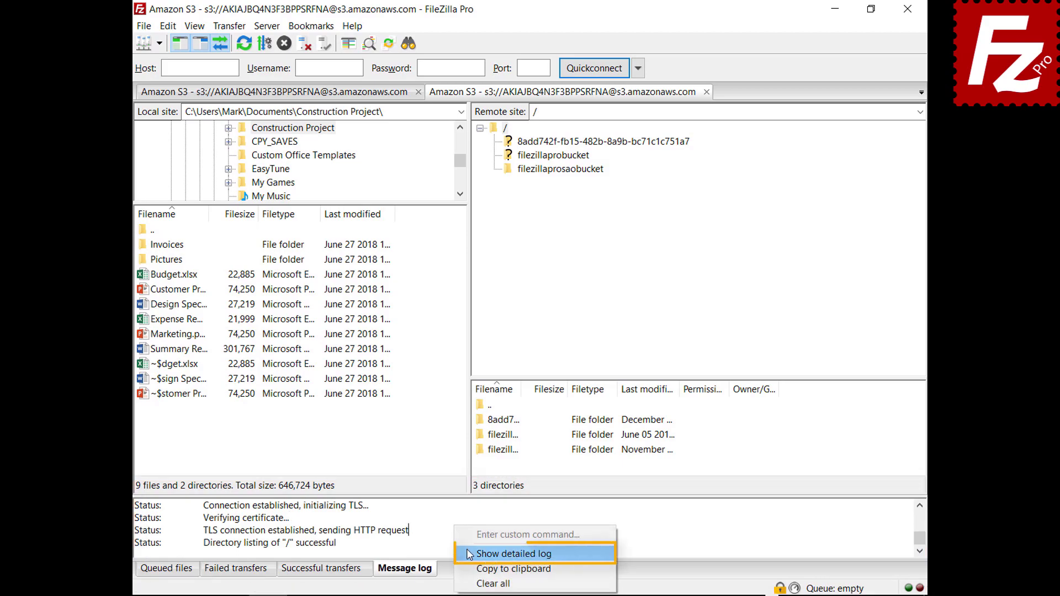
left_click(469, 554)
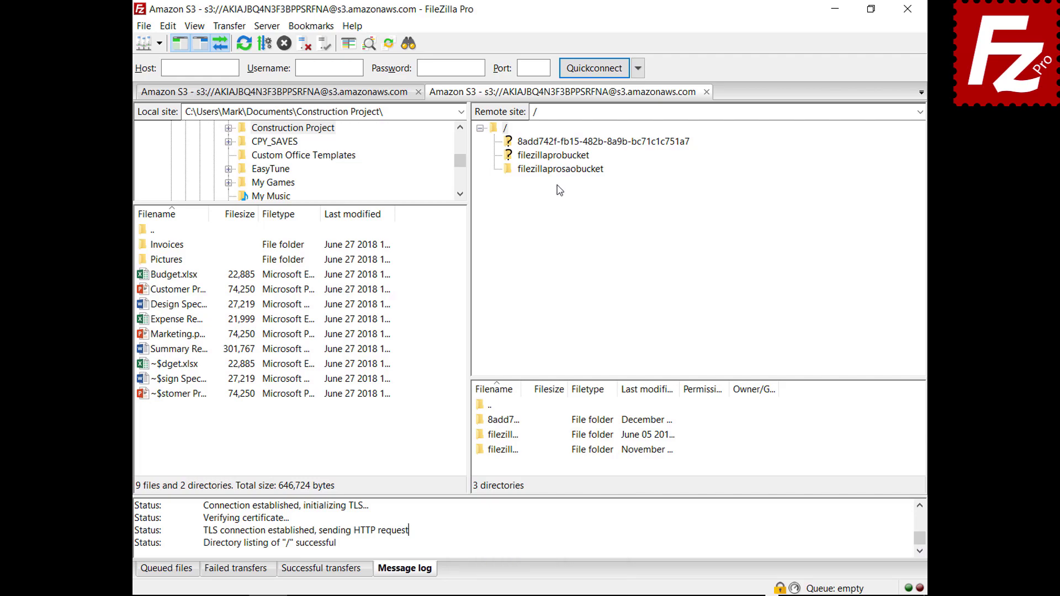
left_click(559, 168)
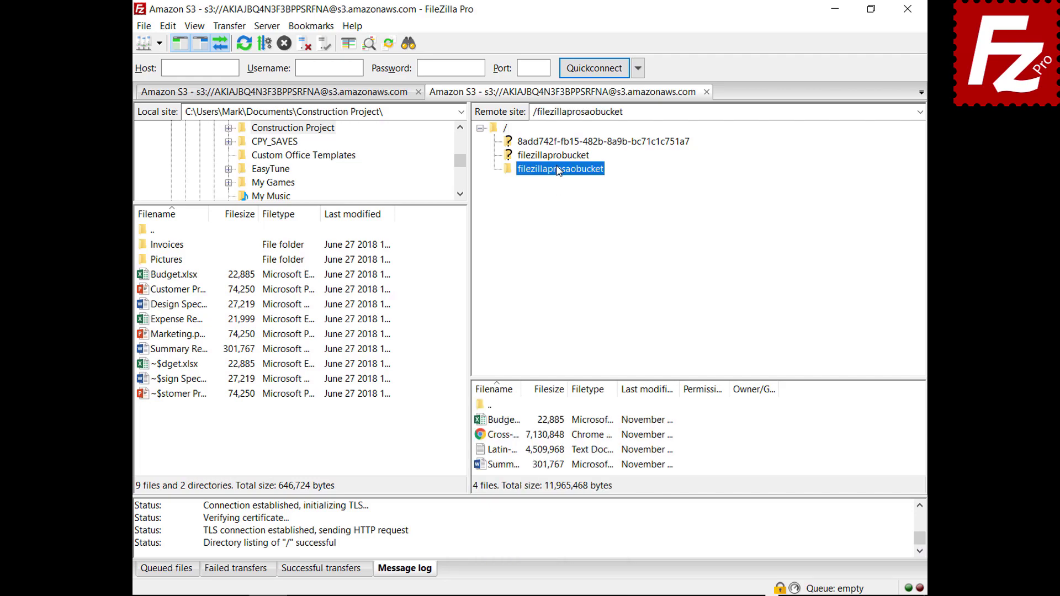
right_click(513, 531)
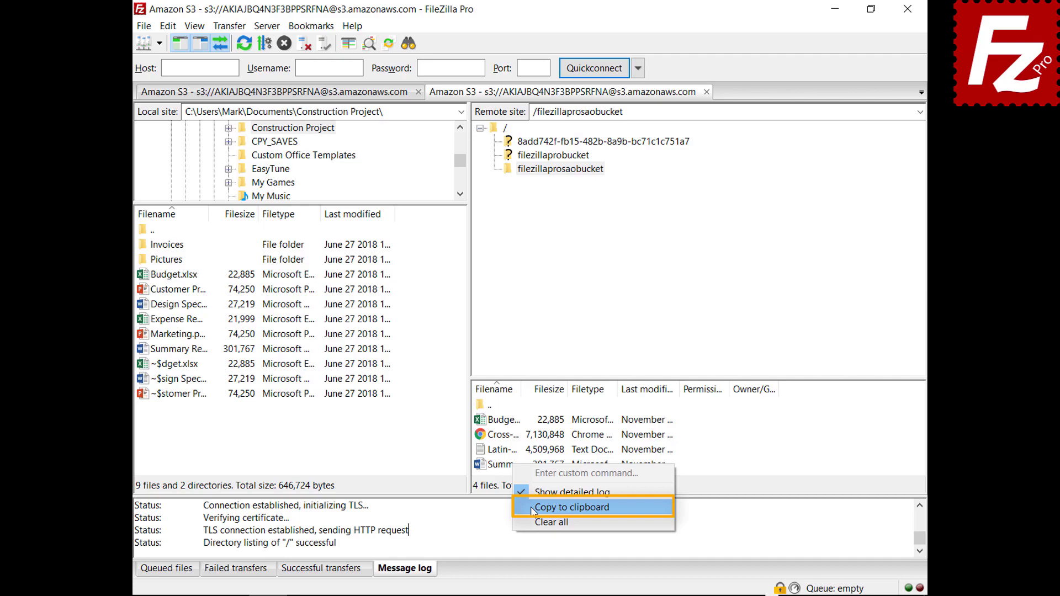
left_click(572, 508)
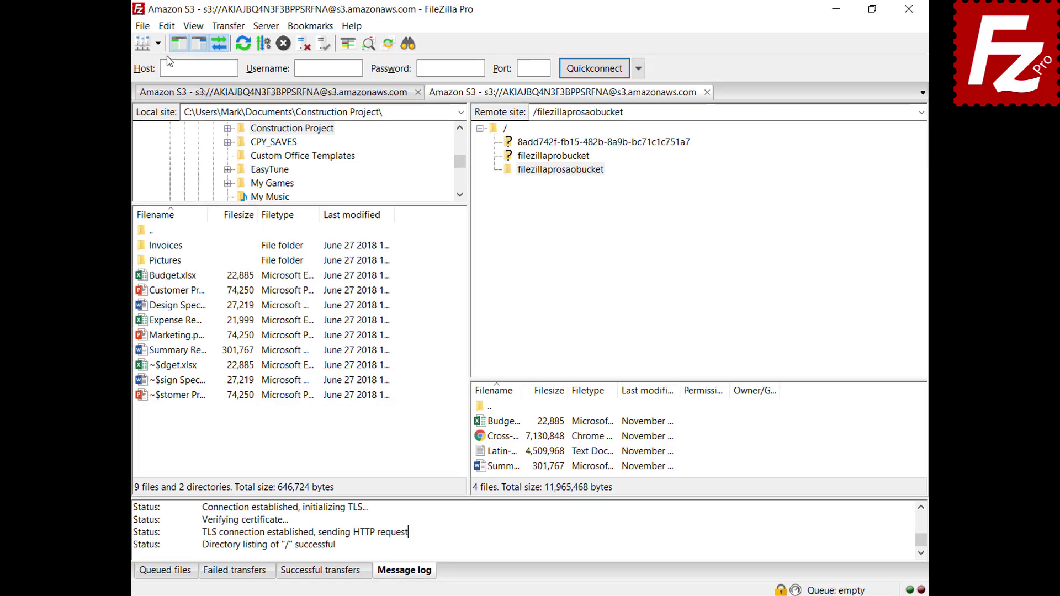
Enable log timestamps and log to filezilla.log in Documents with a 10 MiB limit.
left_click(168, 27)
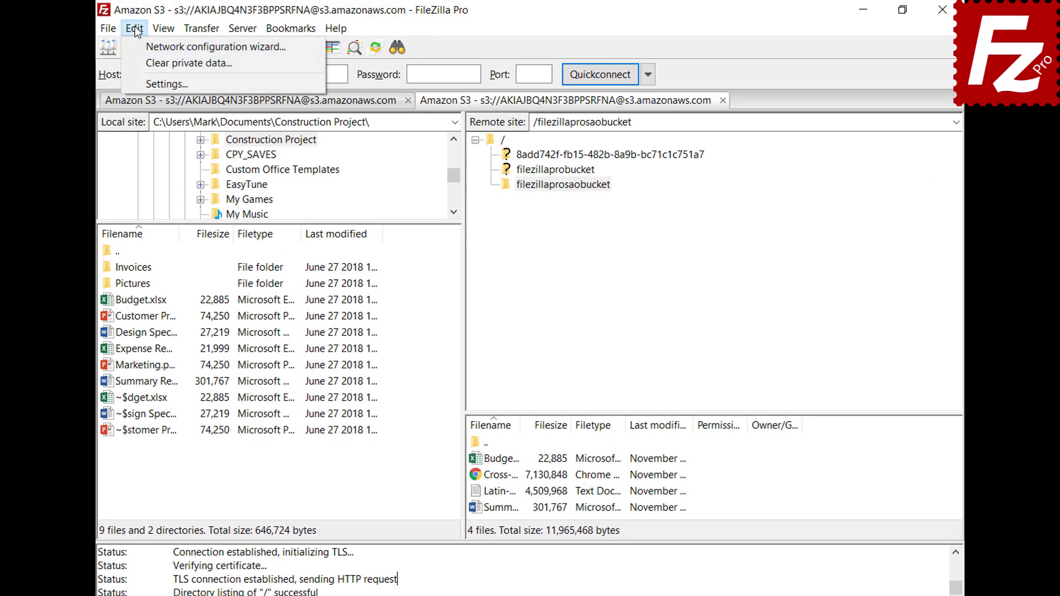
left_click(145, 84)
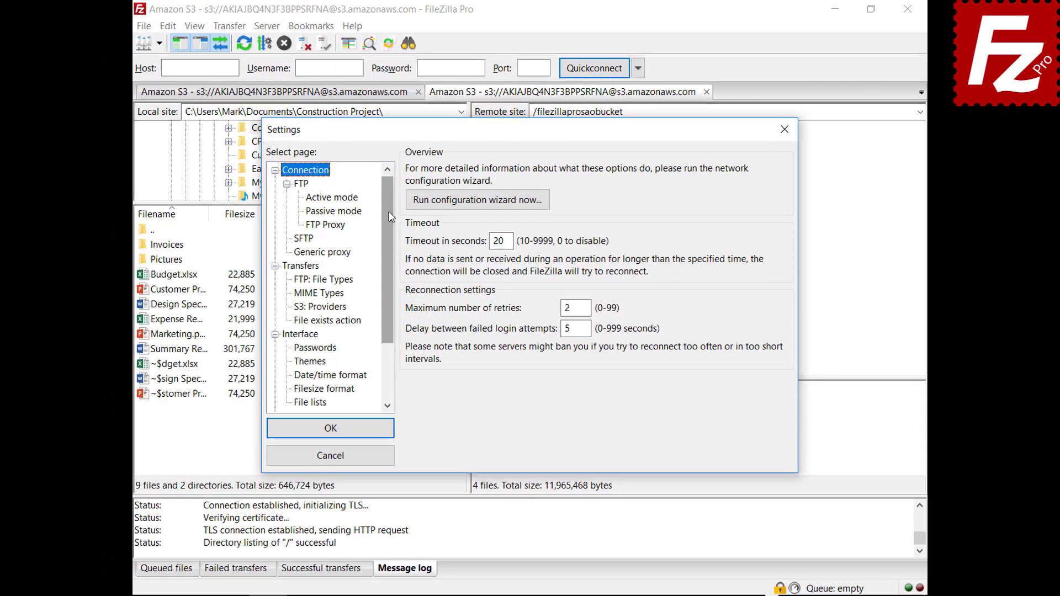
left_click_drag(390, 216, 384, 277)
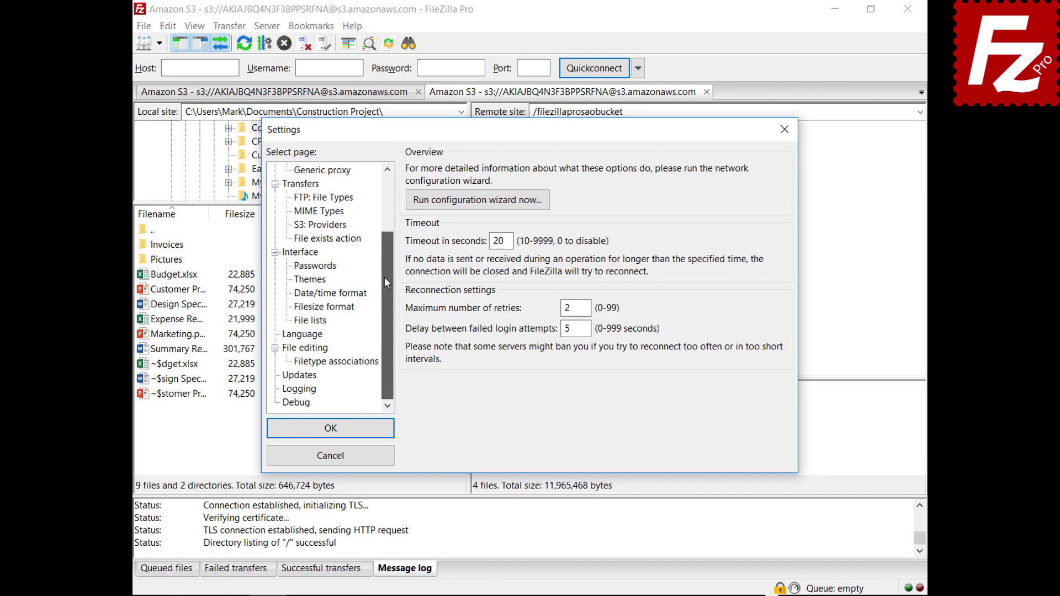
left_click(300, 389)
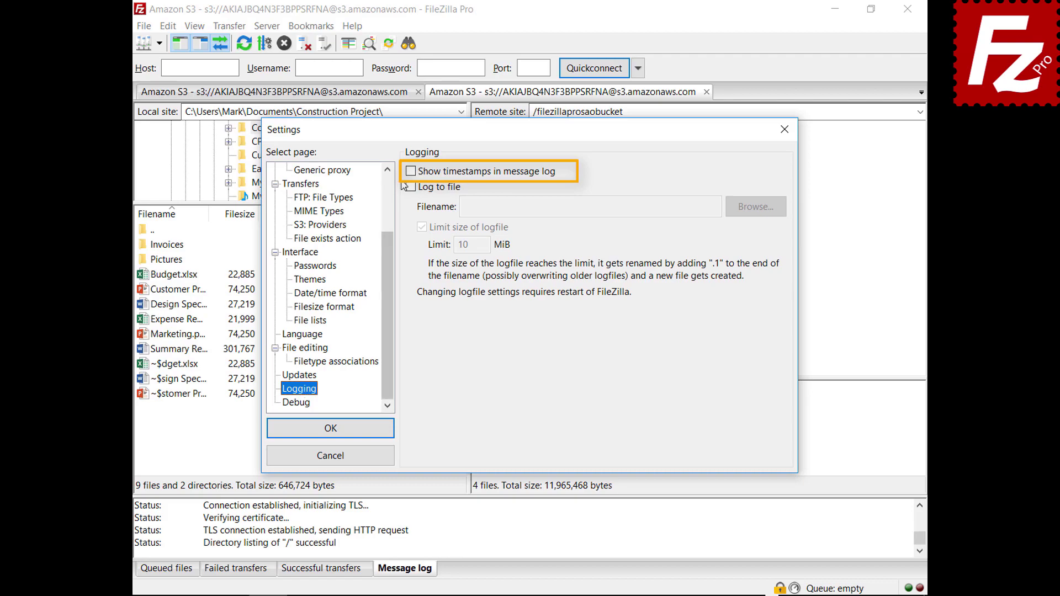
left_click(410, 174)
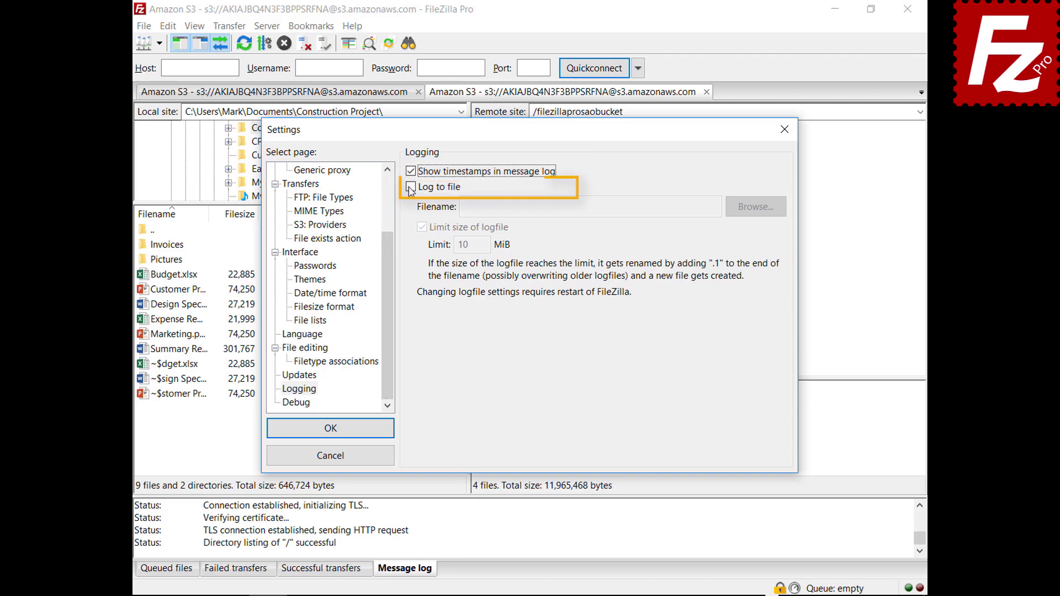
left_click(411, 188)
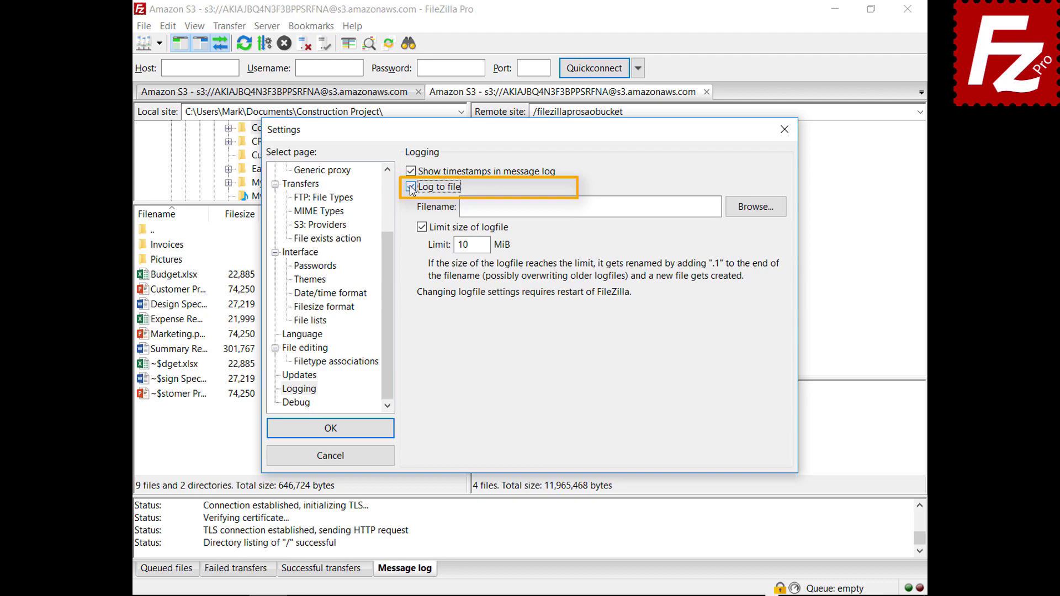
left_click(751, 214)
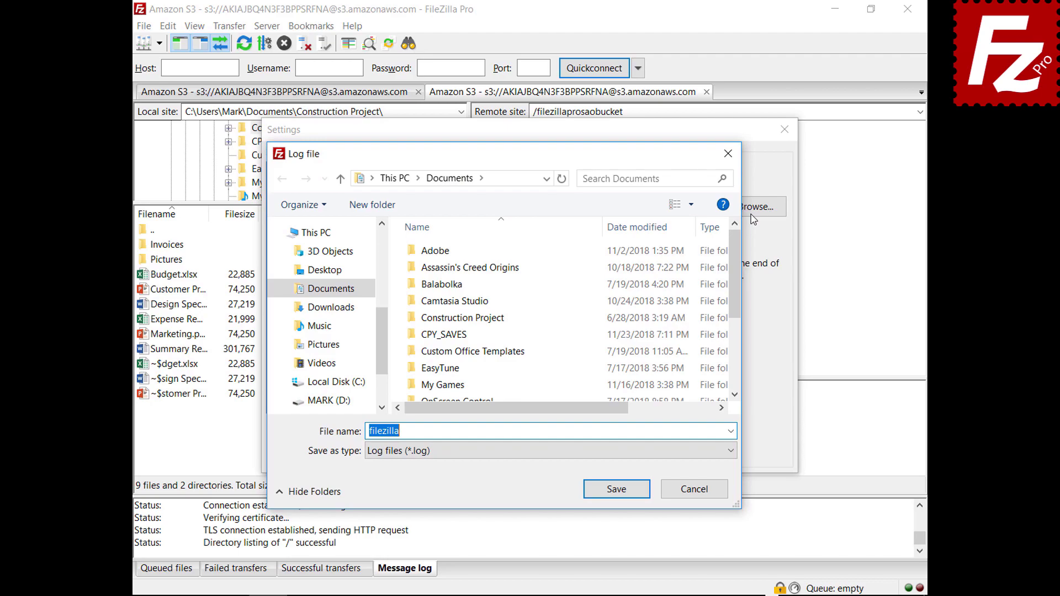
left_click(617, 493)
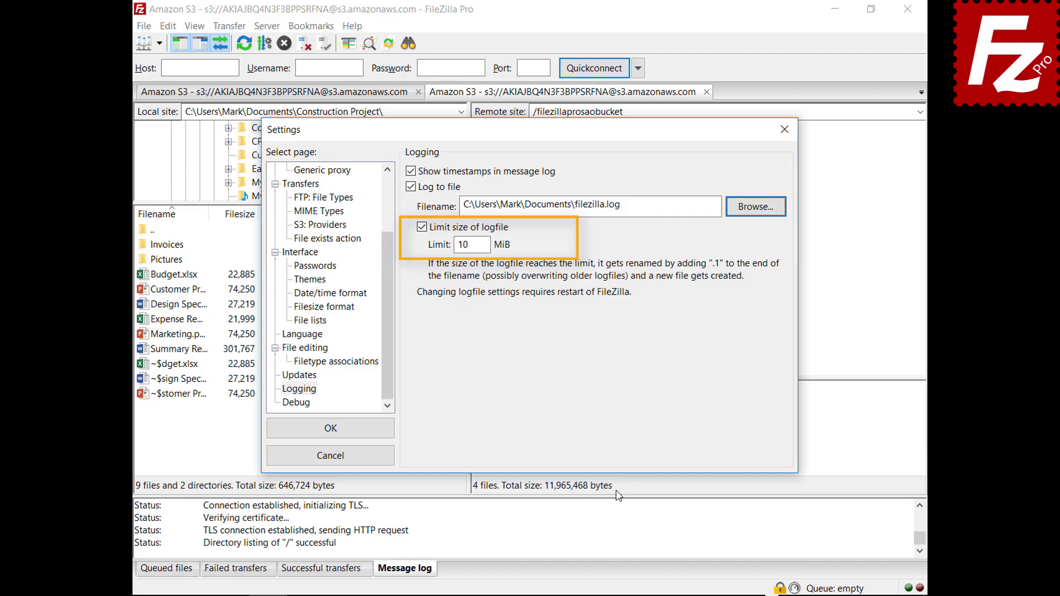
left_click(307, 408)
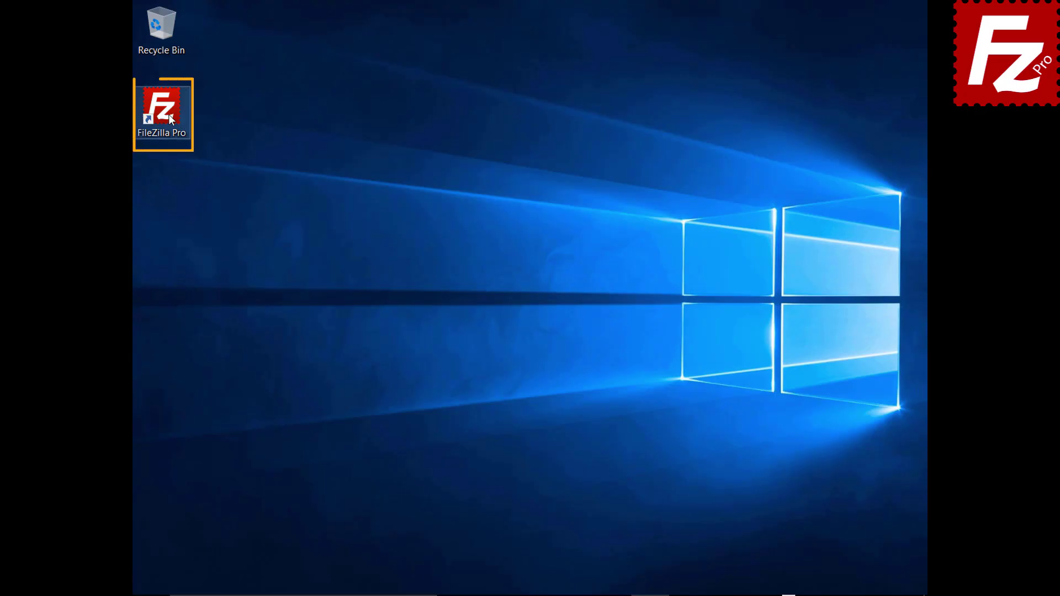
Launch FileZilla Pro and add a new site named Amazon EC2 using SFTP.
double_click(161, 108)
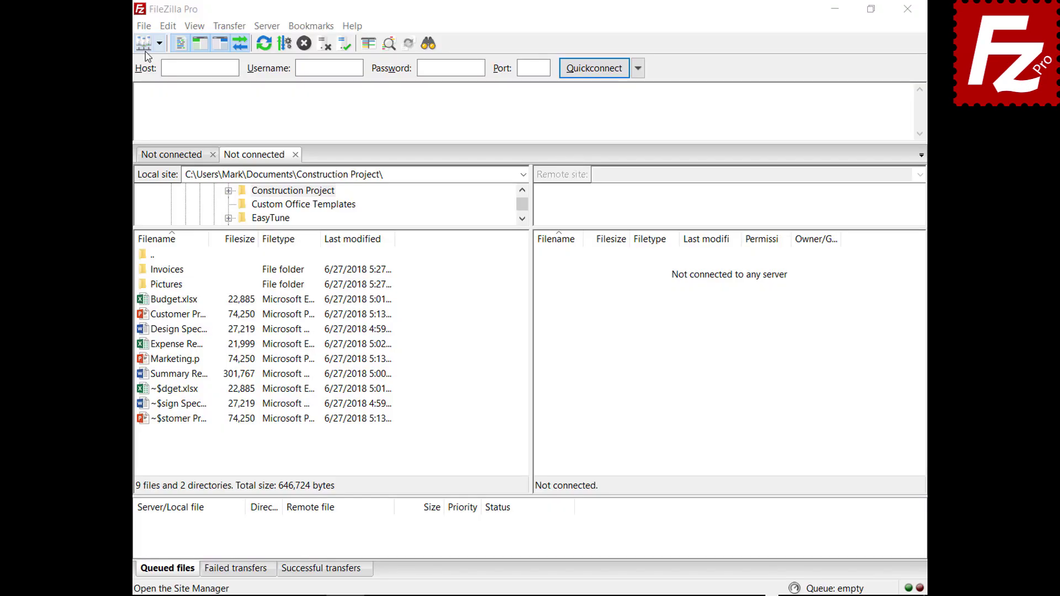
left_click(143, 27)
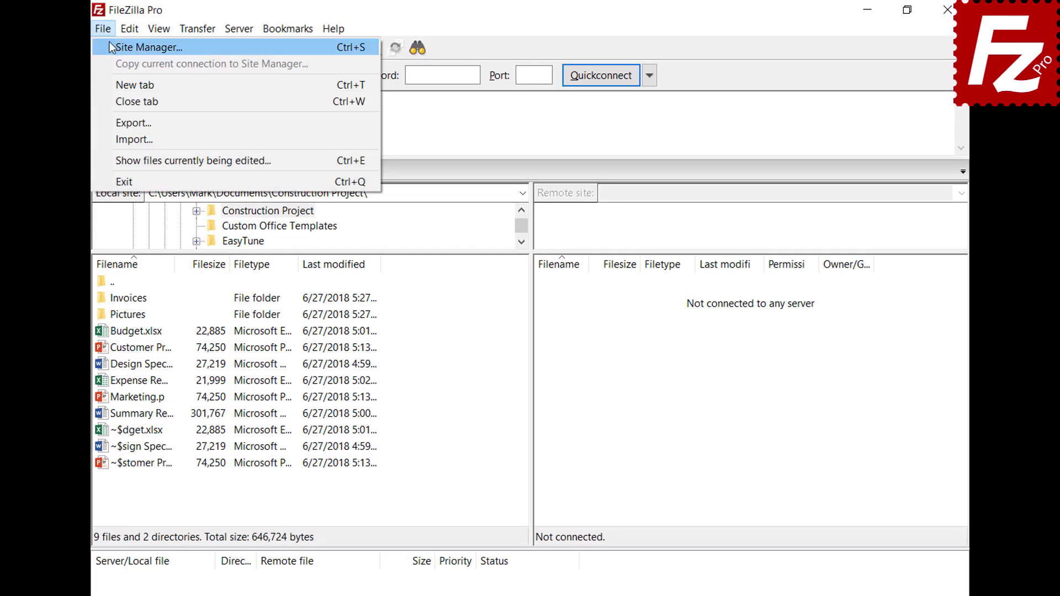
left_click(109, 44)
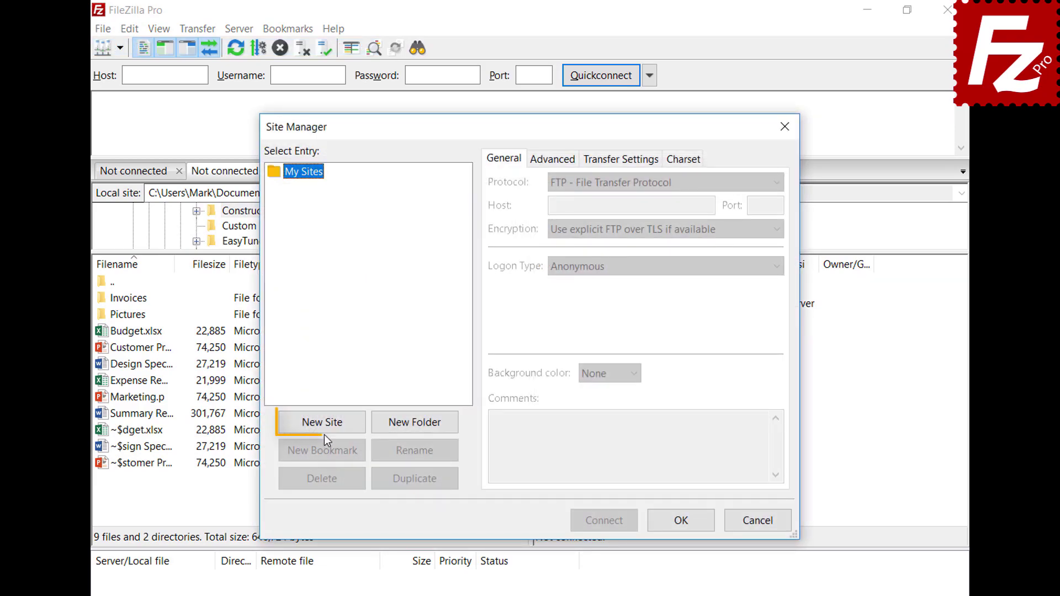
left_click(325, 426)
type("Amazon EC2")
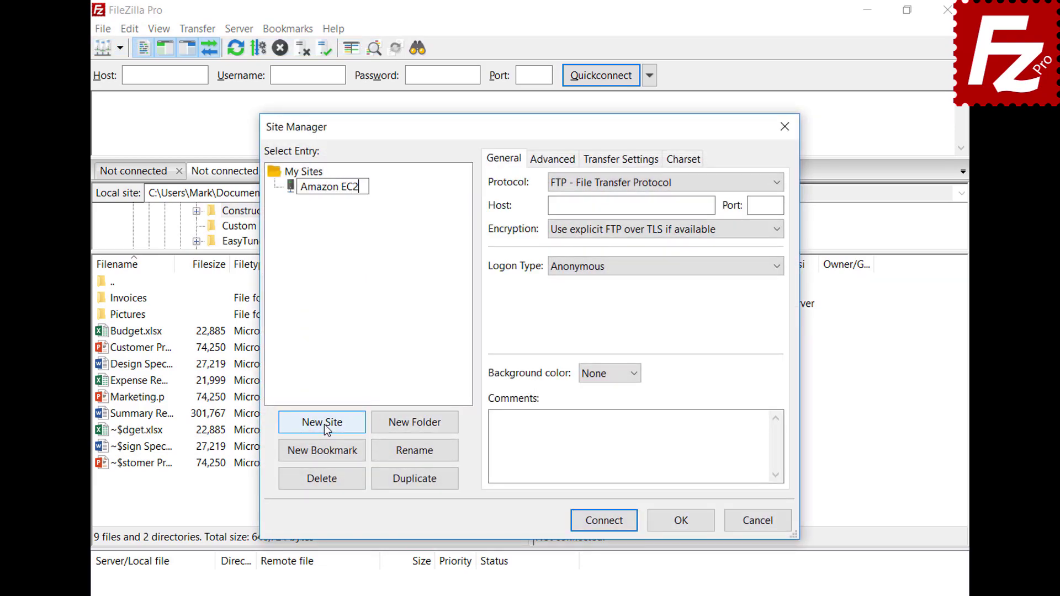
key("Tab")
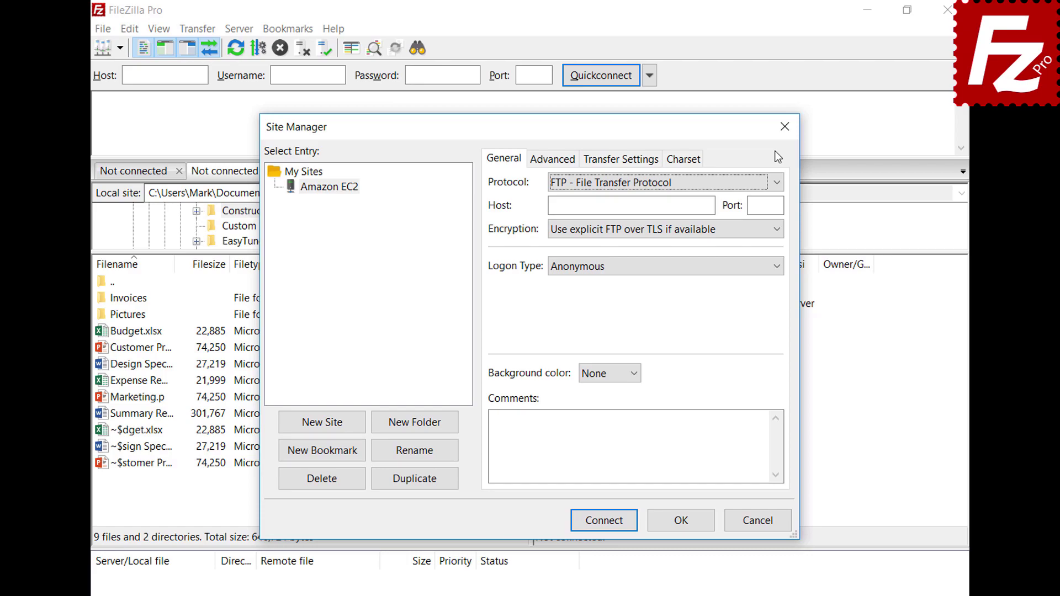
left_click(777, 184)
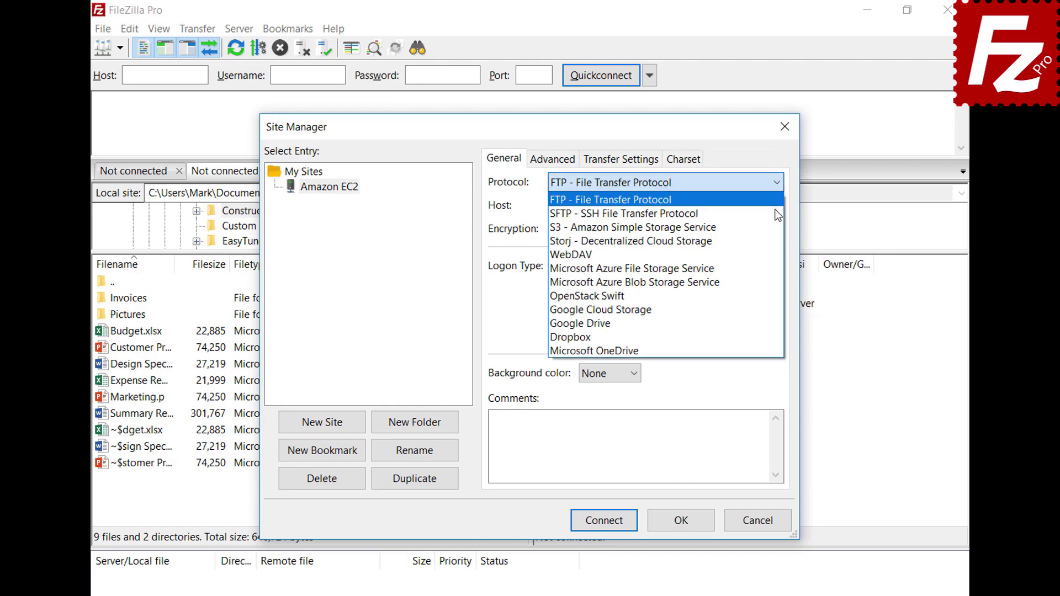
left_click(778, 214)
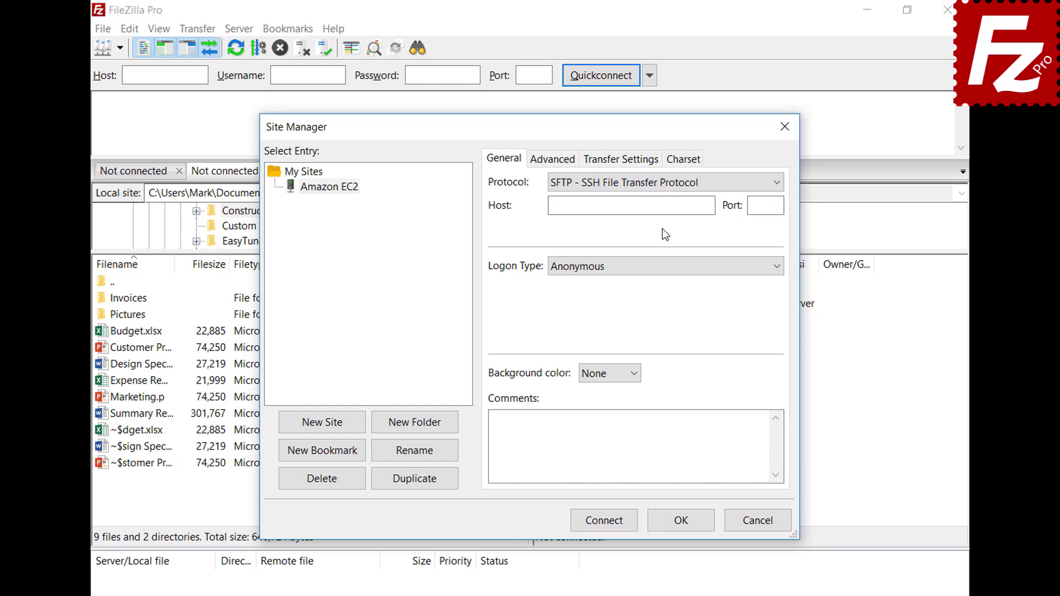
Paste the EC2 host, use key file logon as ubuntu with AWSKeyPair.pem, and connect.
left_click(665, 206)
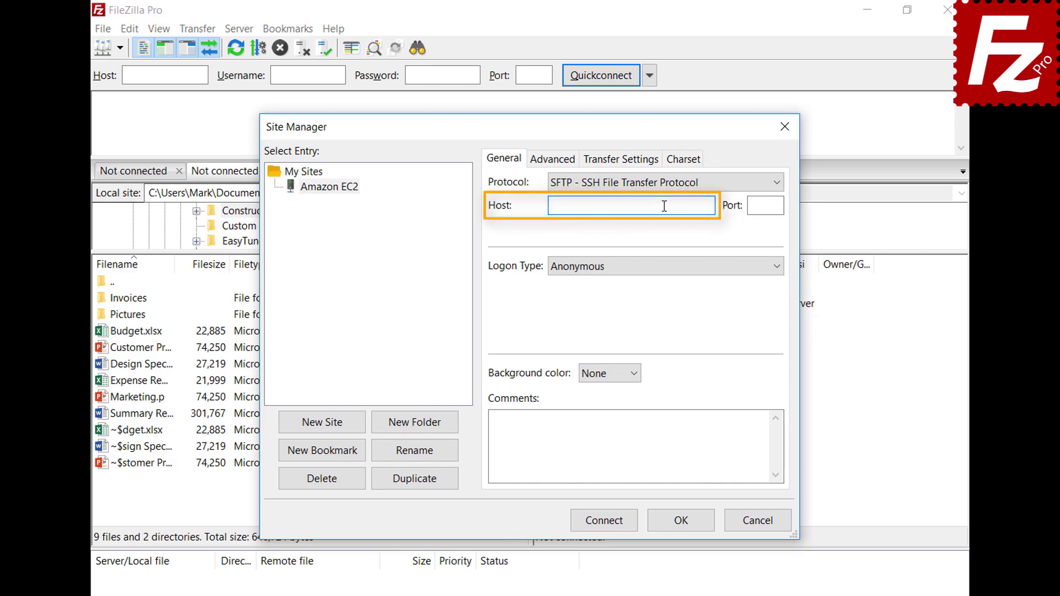
key("ctrl+v")
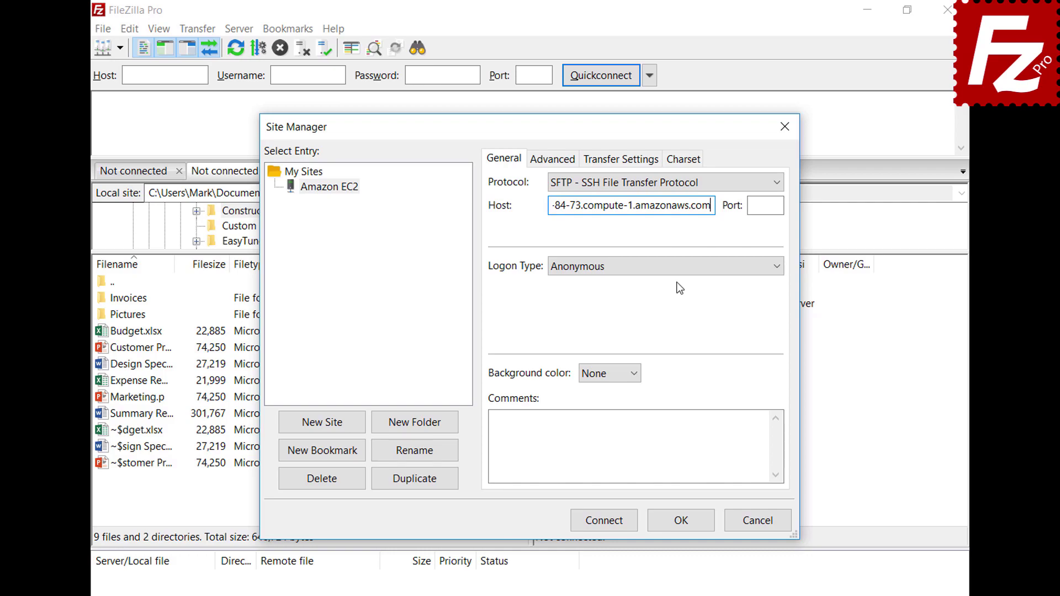
left_click(676, 267)
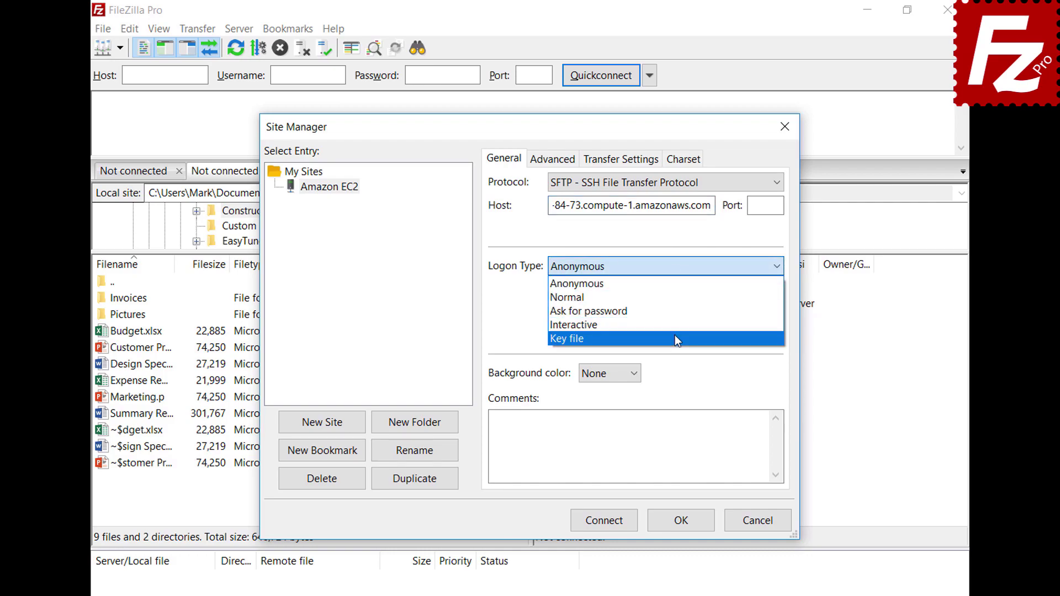
left_click(677, 338)
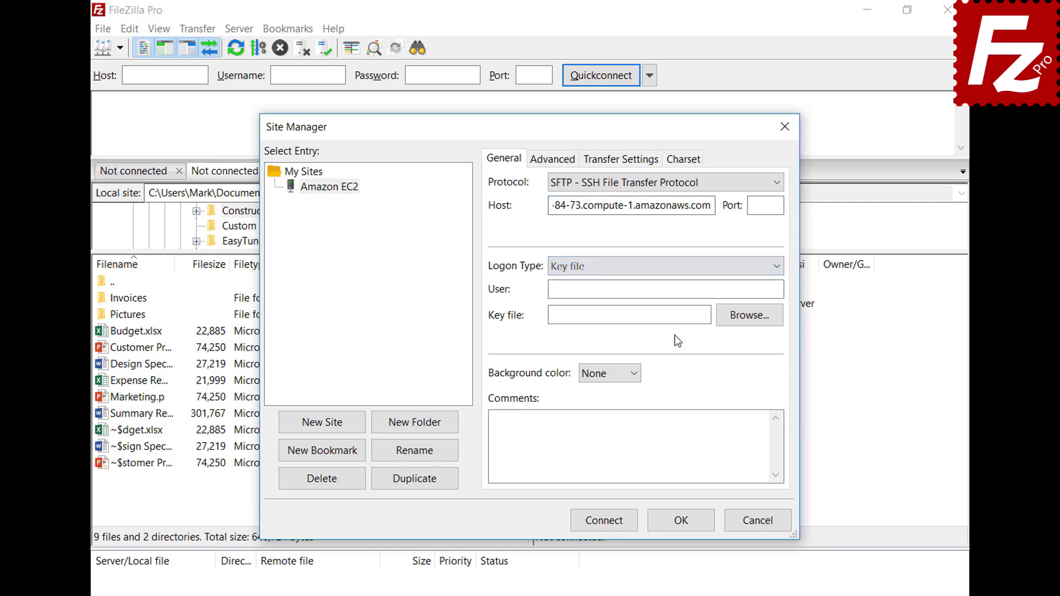
left_click(682, 291)
type("ubuntu")
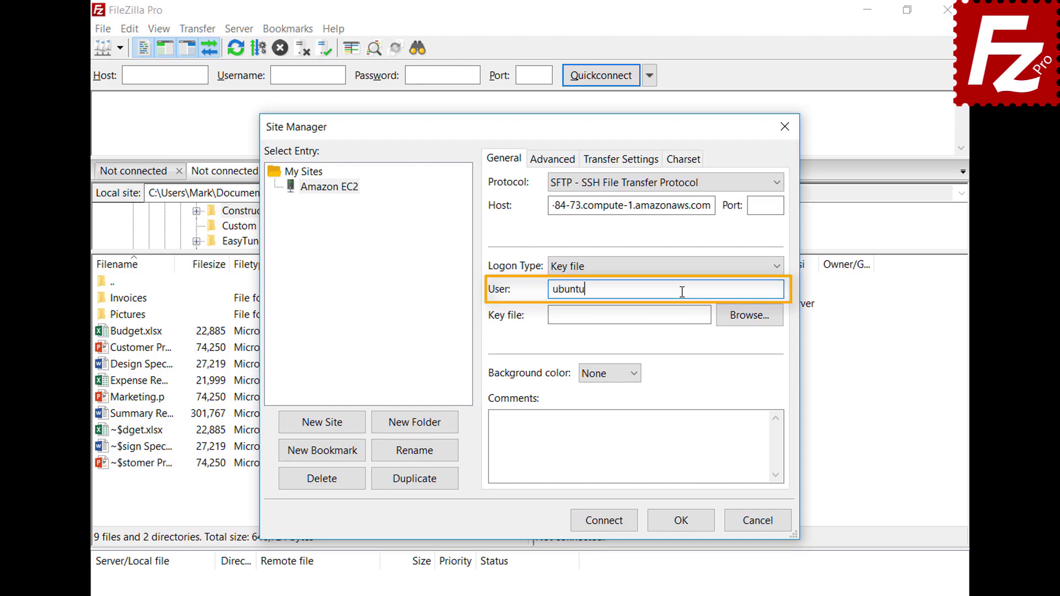
left_click(749, 315)
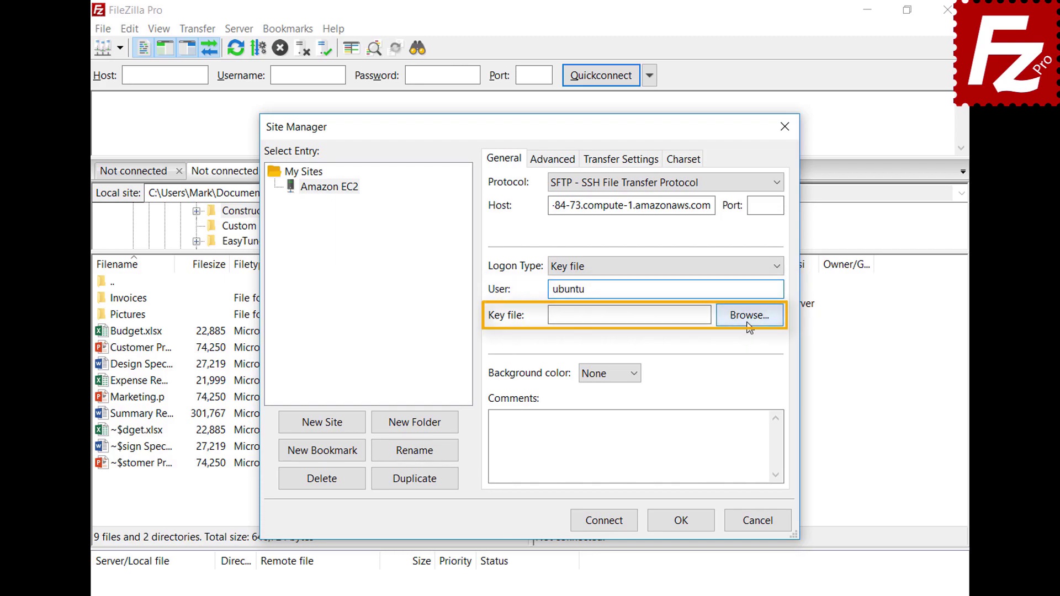
double_click(491, 454)
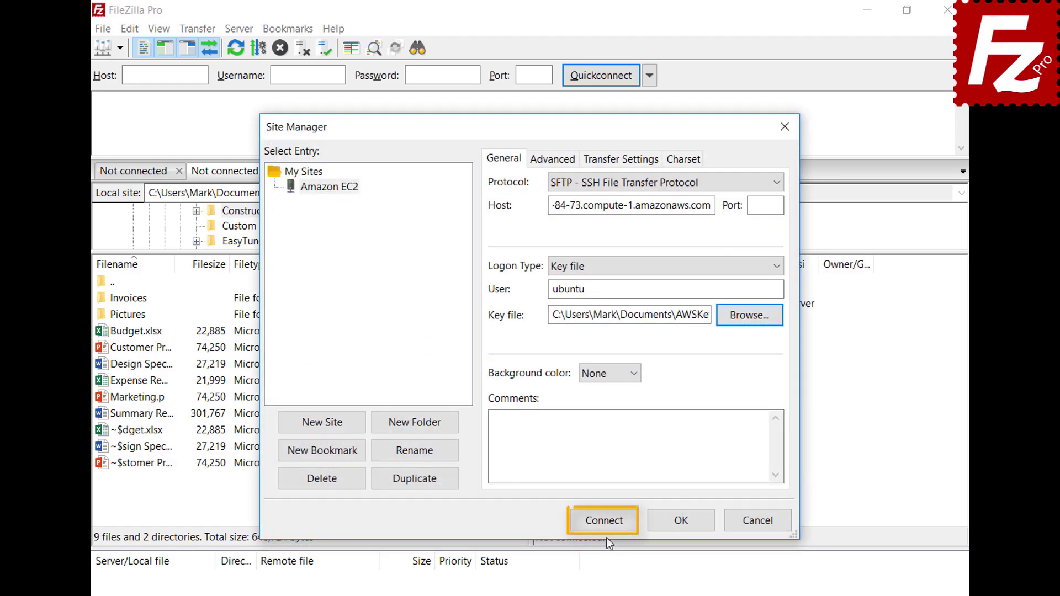
left_click(606, 524)
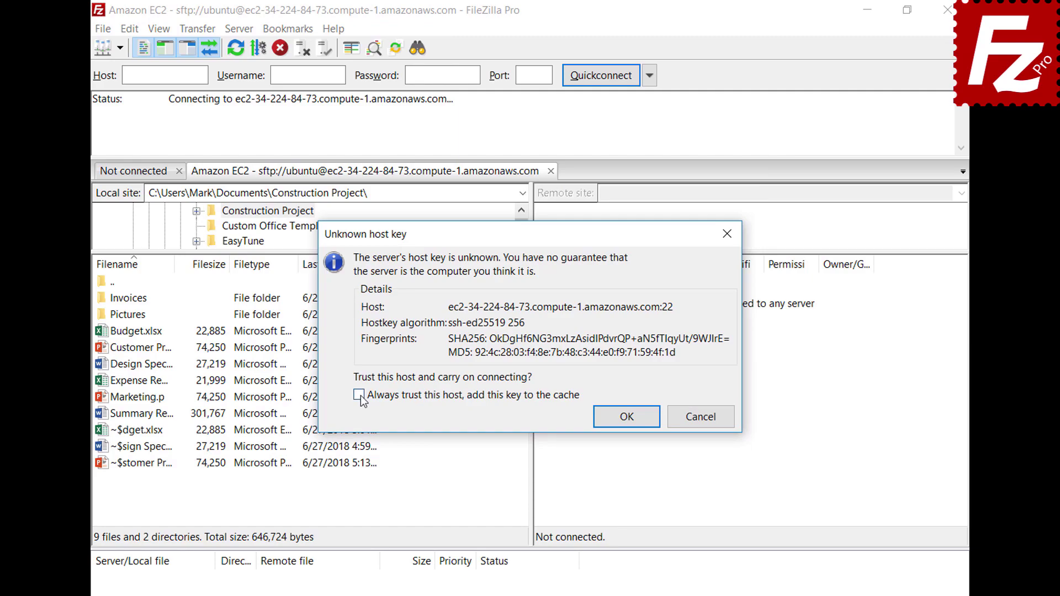
Always trust the EC2 server's host key, adding it to the cache, and continue.
left_click(625, 416)
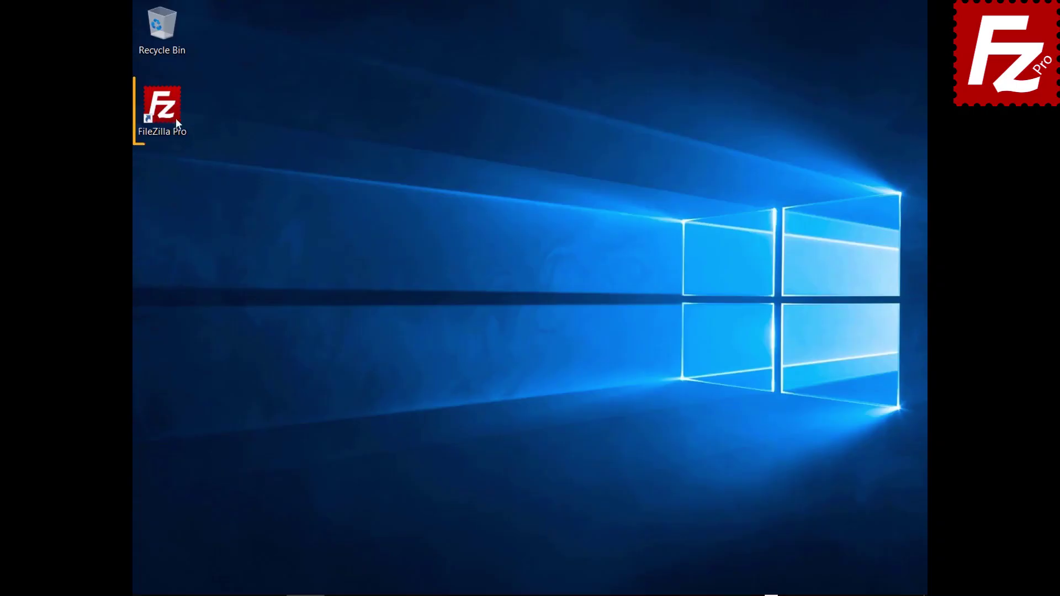
Launch FileZilla Pro and add a new Site Manager entry named 'S3 Connection'.
double_click(171, 118)
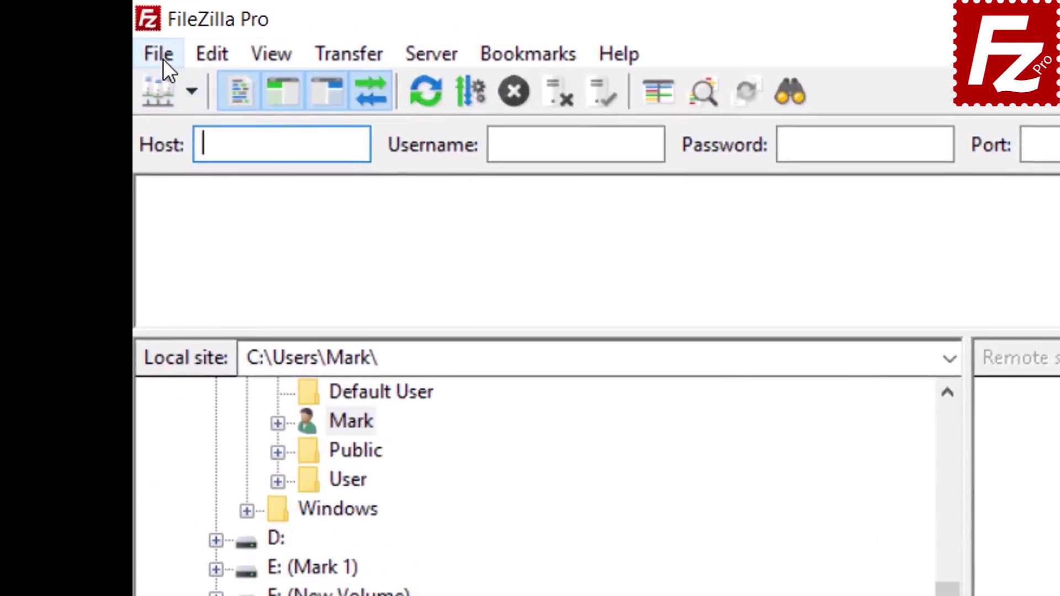
left_click(146, 27)
left_click(194, 91)
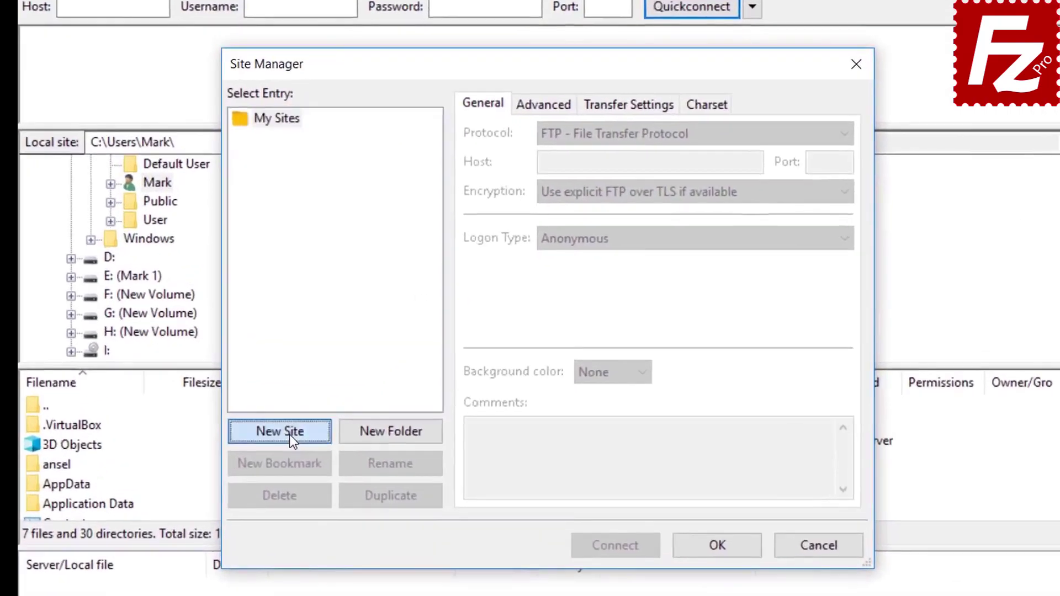
left_click(349, 398)
type("S3")
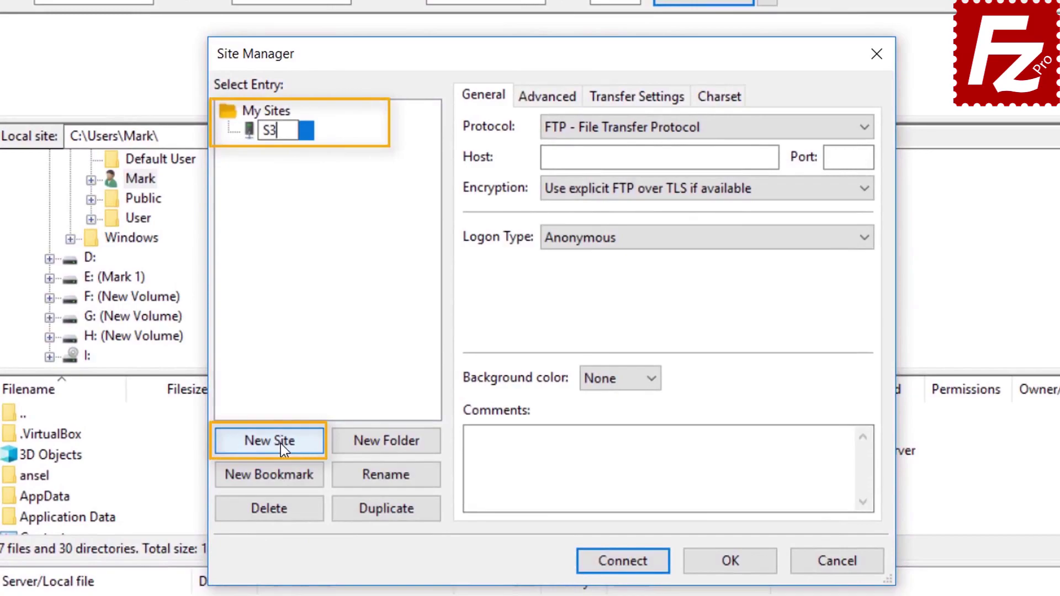
type(" Conn")
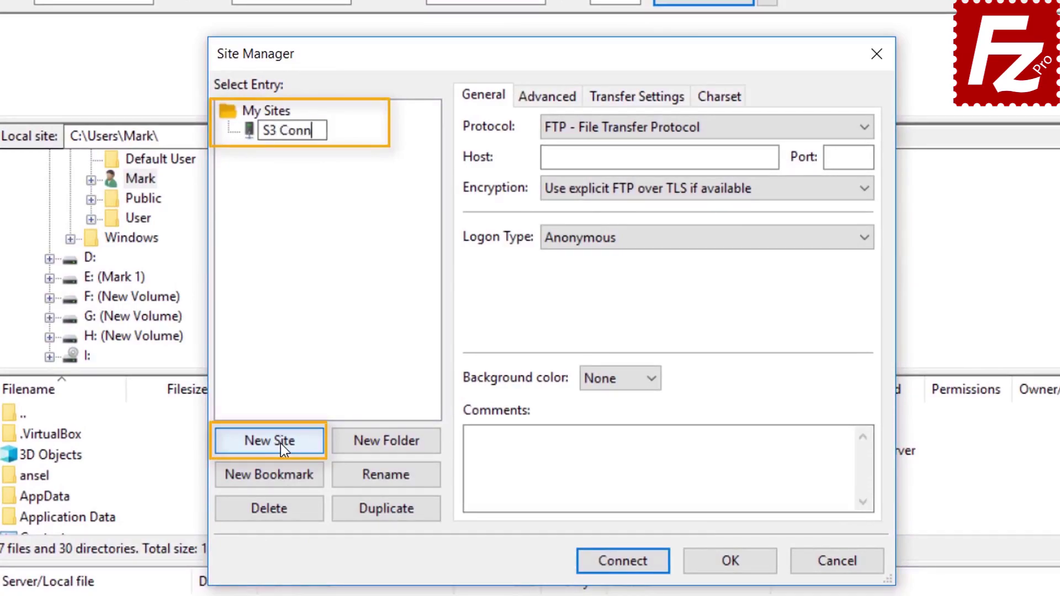
type("ection")
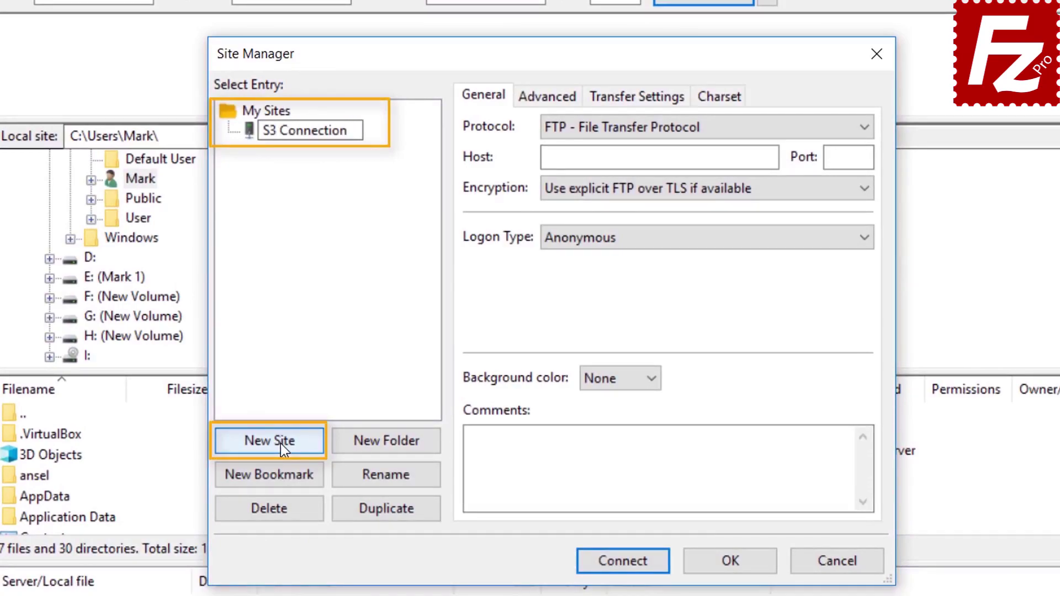
left_click(685, 128)
Set the site to Amazon S3 with Normal logon, paste both access keys, and connect.
left_click(685, 128)
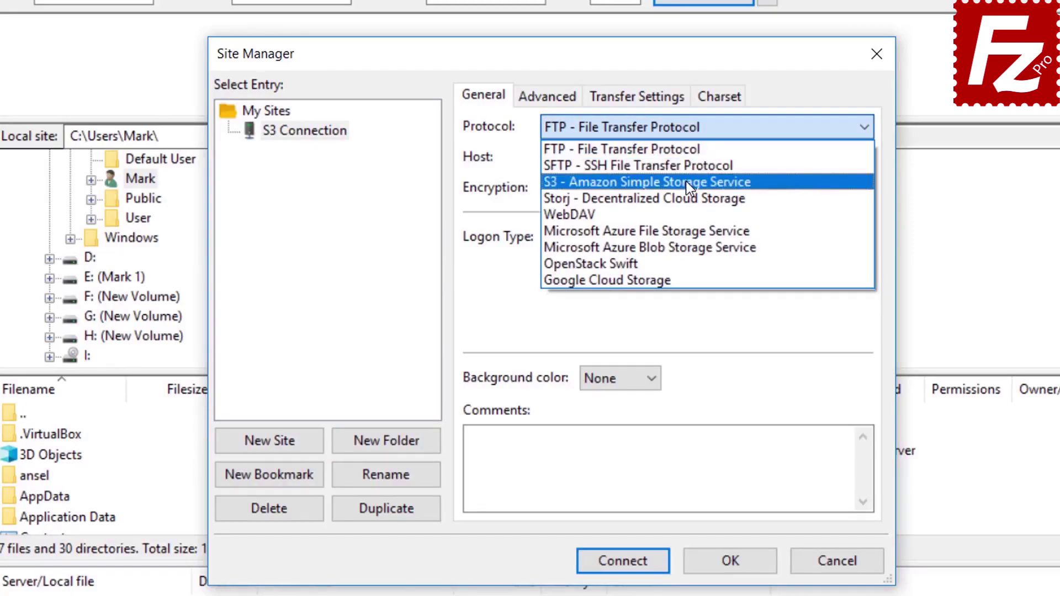
left_click(686, 183)
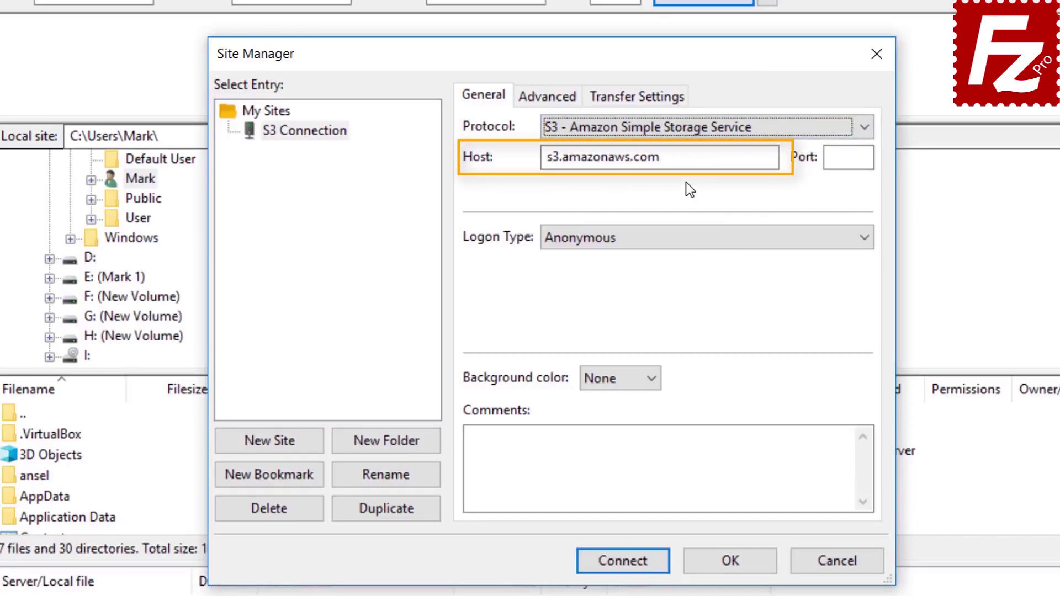
left_click(679, 240)
left_click(679, 272)
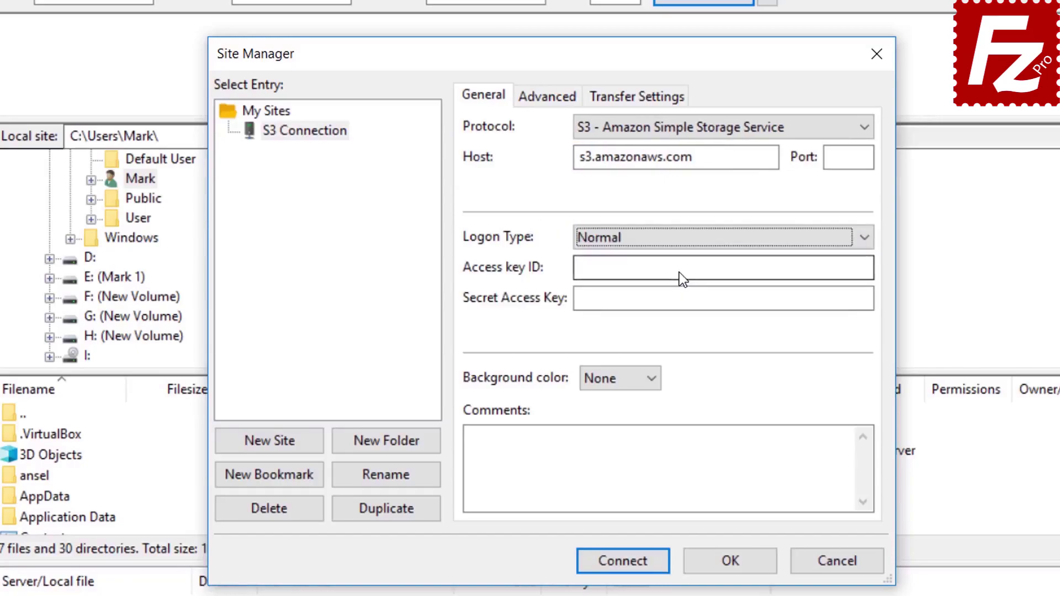
left_click(679, 273)
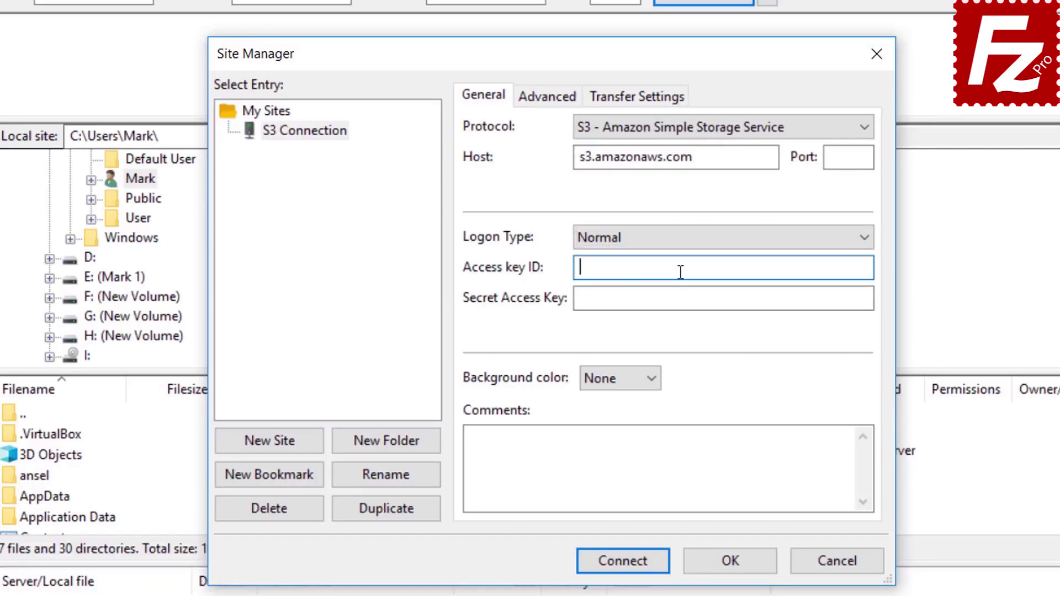
key("ctrl+v")
left_click(685, 297)
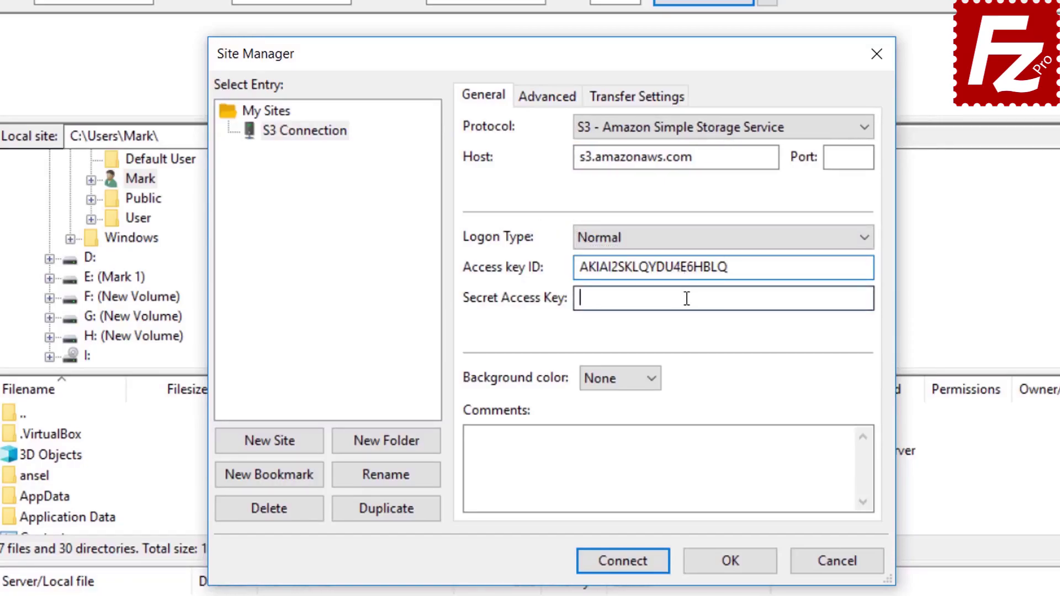
key("ctrl+v")
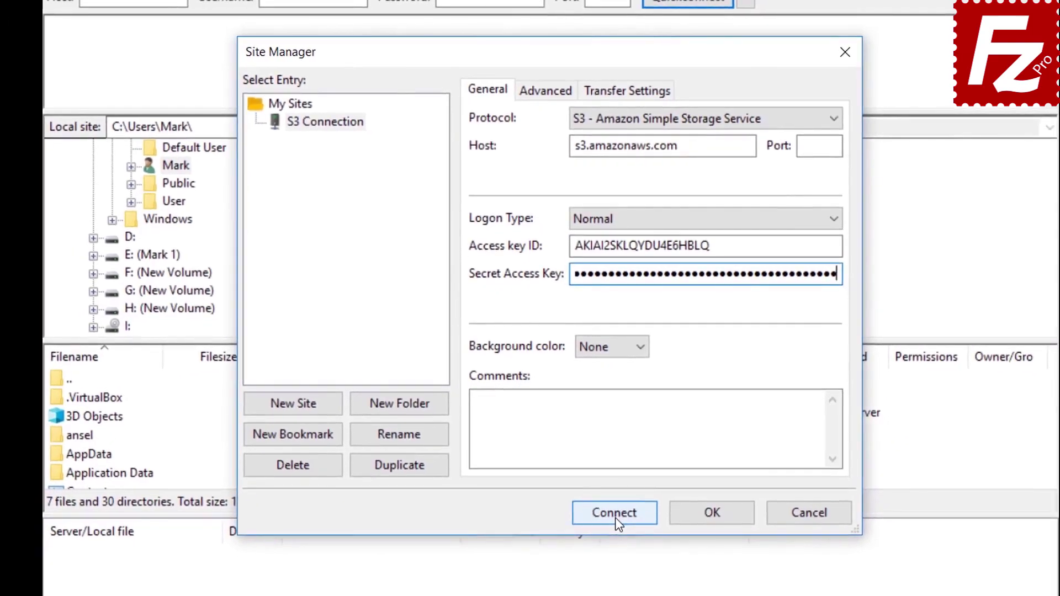
left_click(622, 555)
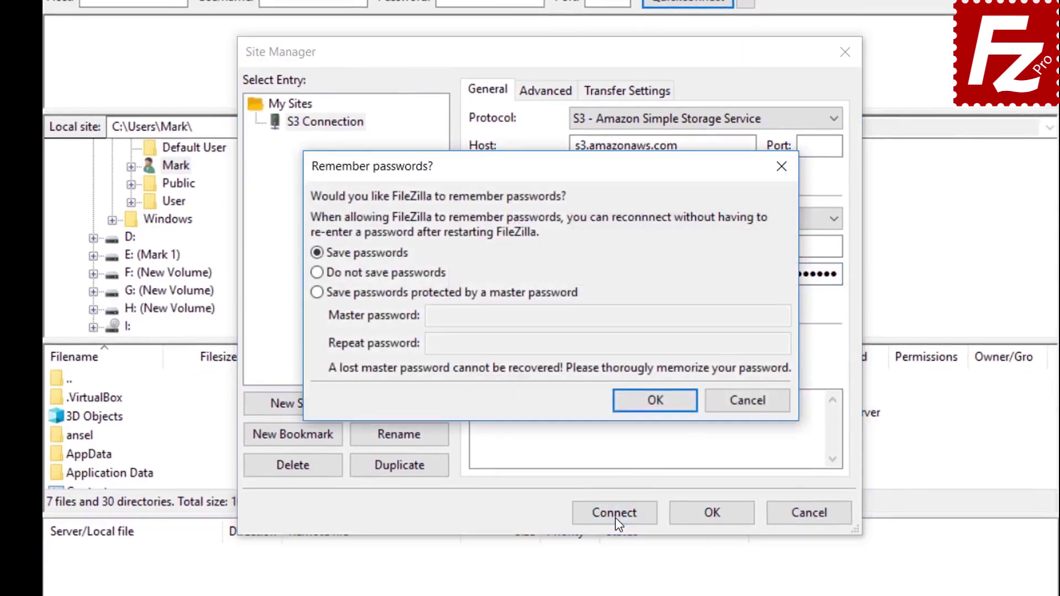
Keep 'Save passwords' to finish connecting to s3.amazonaws.com, listing 6 remote directories.
left_click(655, 401)
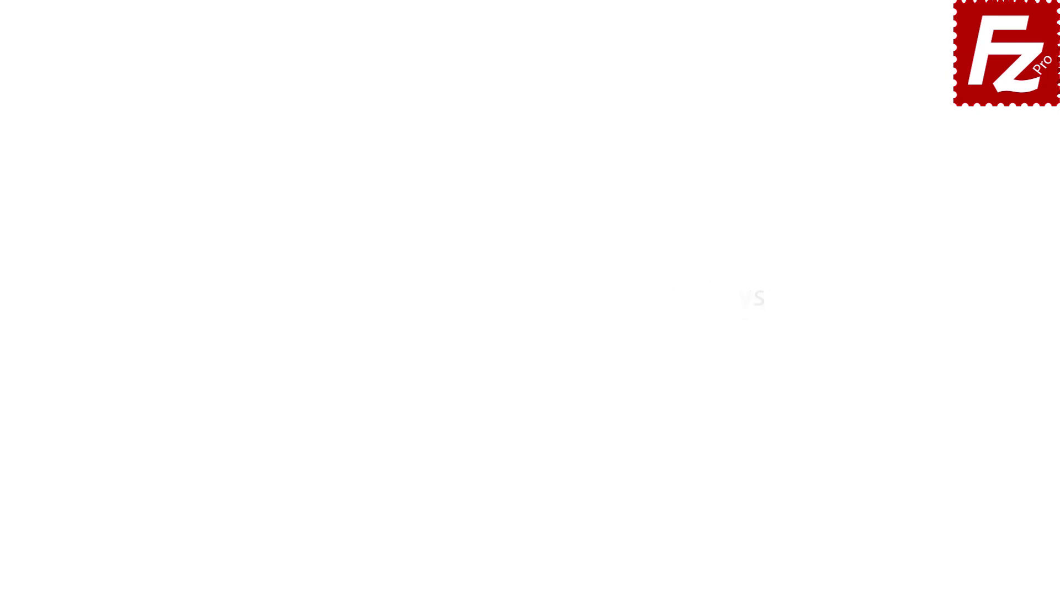
double_click(169, 118)
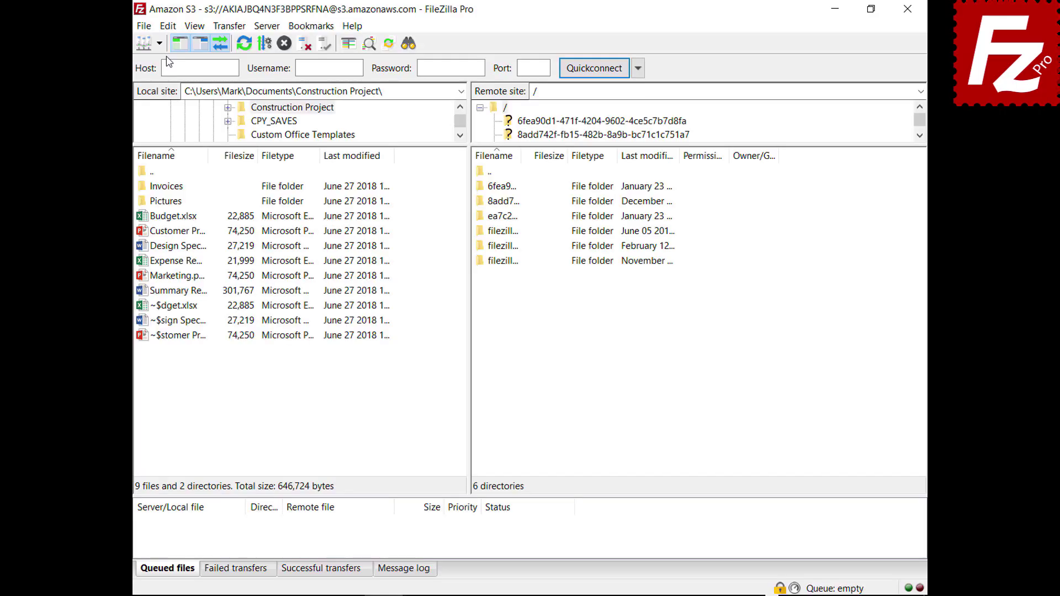
Add a new S3 provider named DigitalOcean under Settings > S3: Providers.
left_click(147, 26)
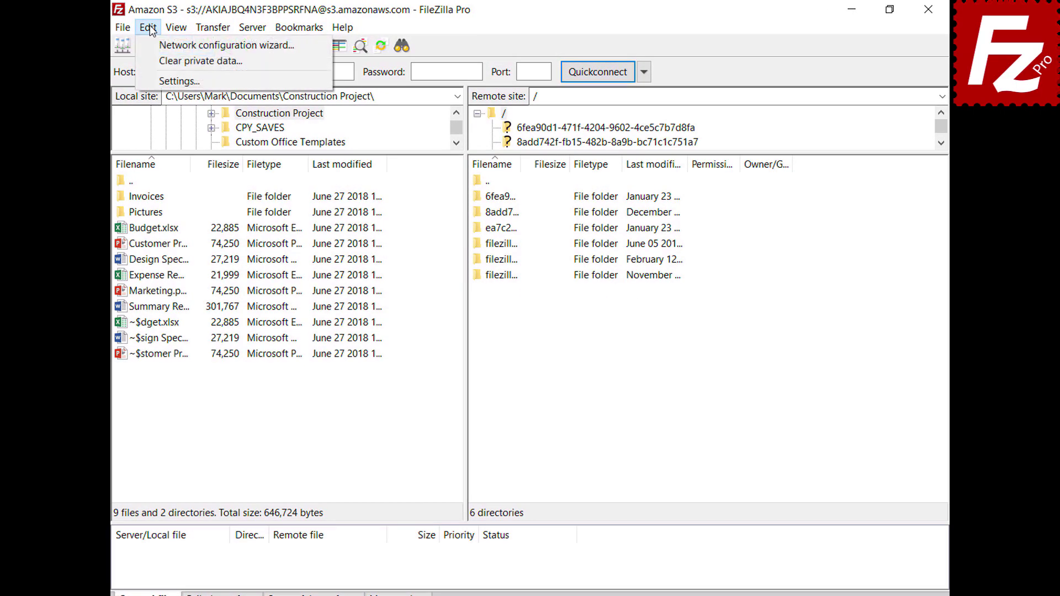
left_click(169, 80)
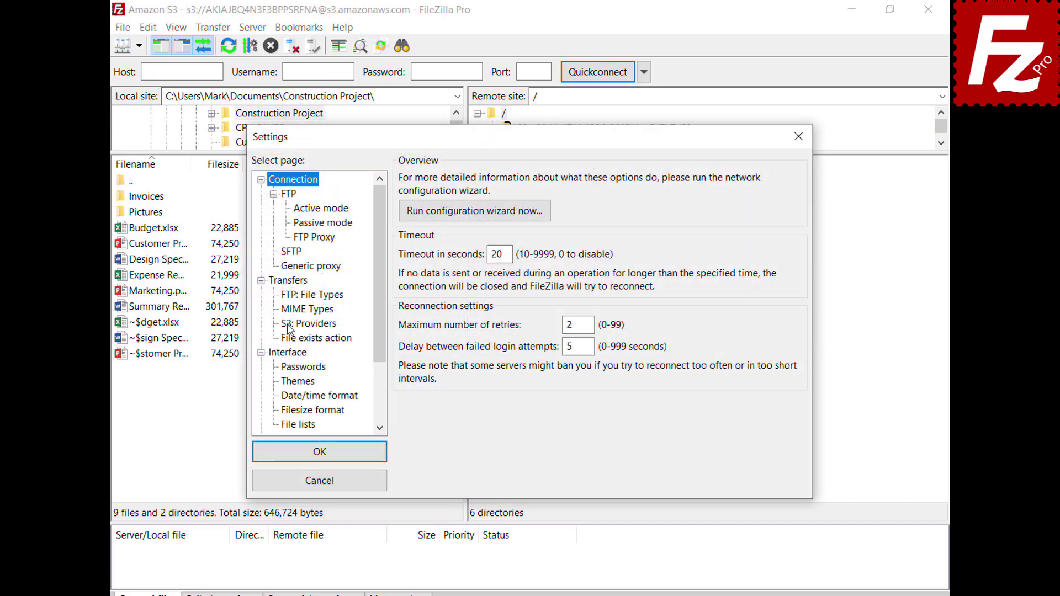
left_click(287, 325)
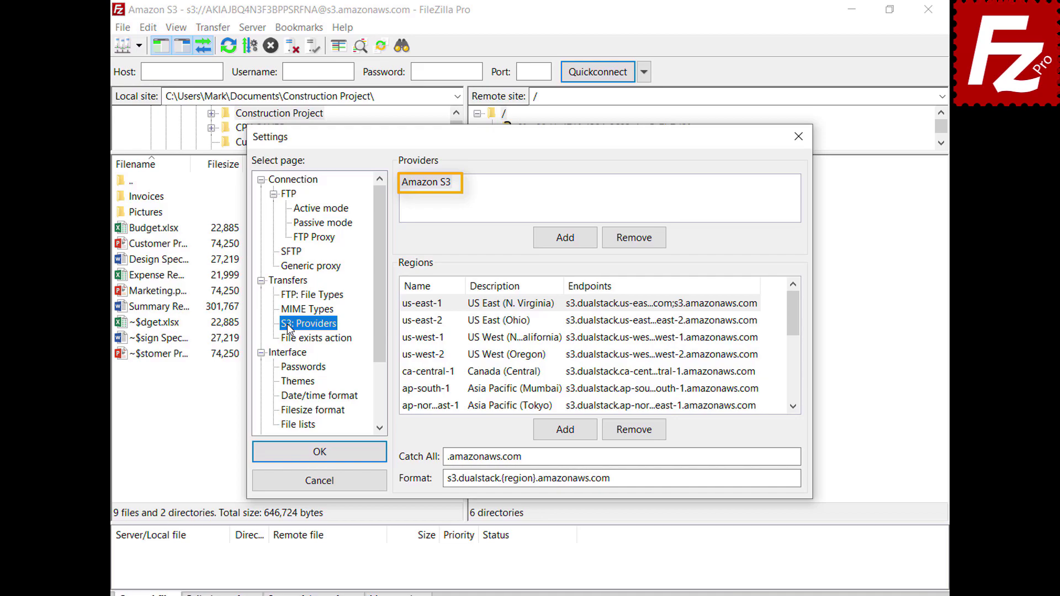
left_click(565, 247)
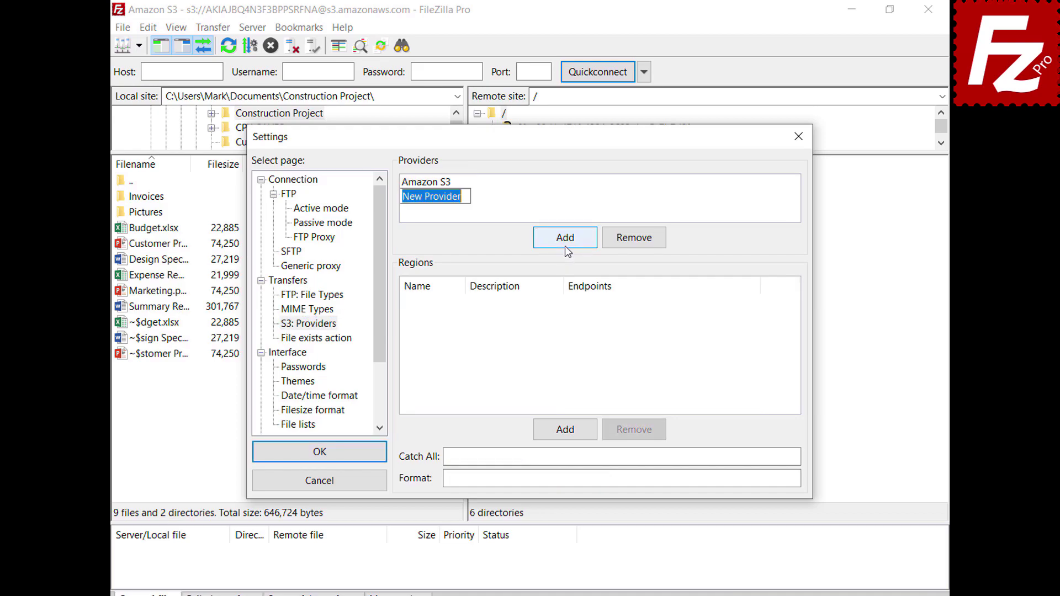
type("DigitalOcean")
key("Return")
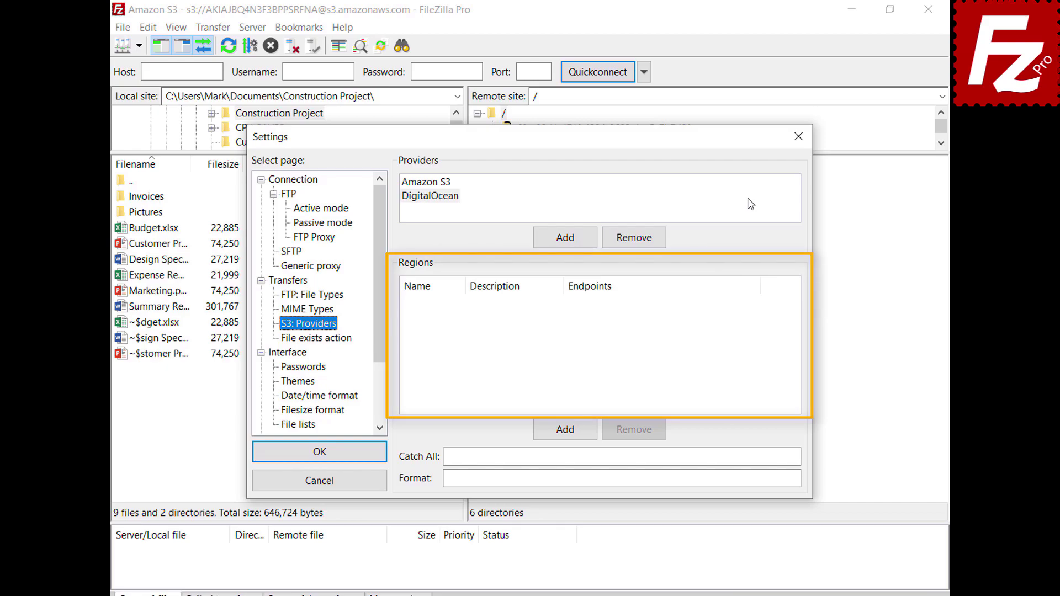
Add DigitalOcean regions nyc3 (New York 3) and sgp1 (Singapore 1) with their endpoints.
left_click(751, 205)
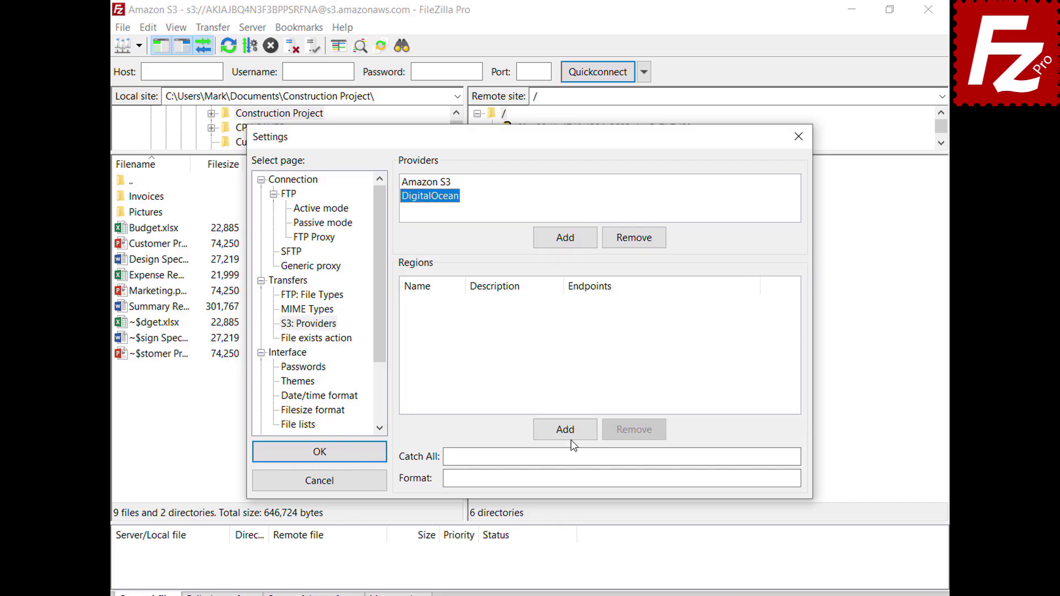
left_click(572, 436)
type("nyc3")
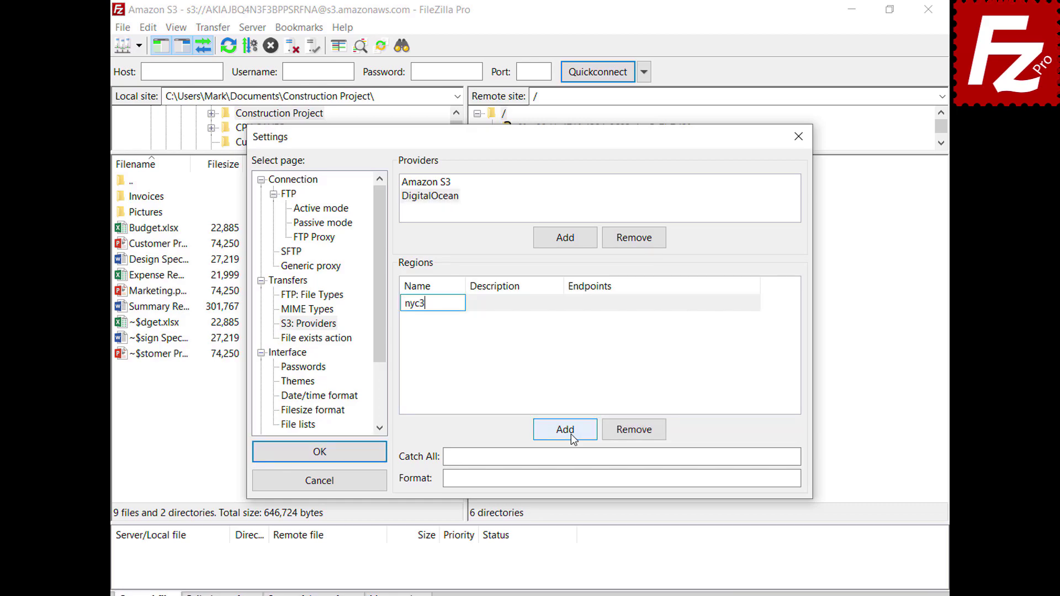
left_click(559, 304)
type("New York 3")
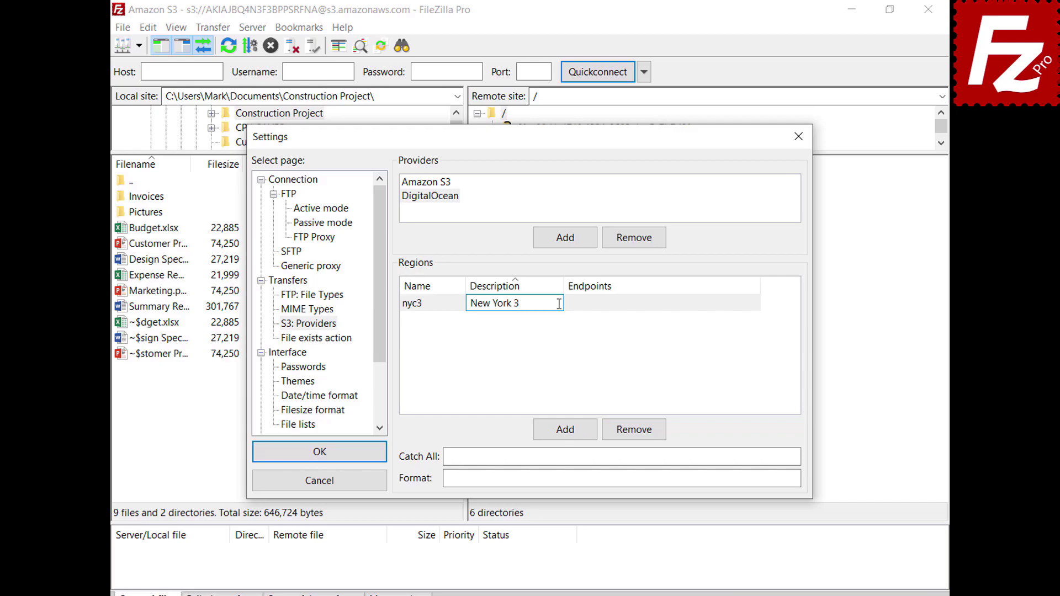
left_click(757, 304)
type("nyc3.digitaloceanspaces.com")
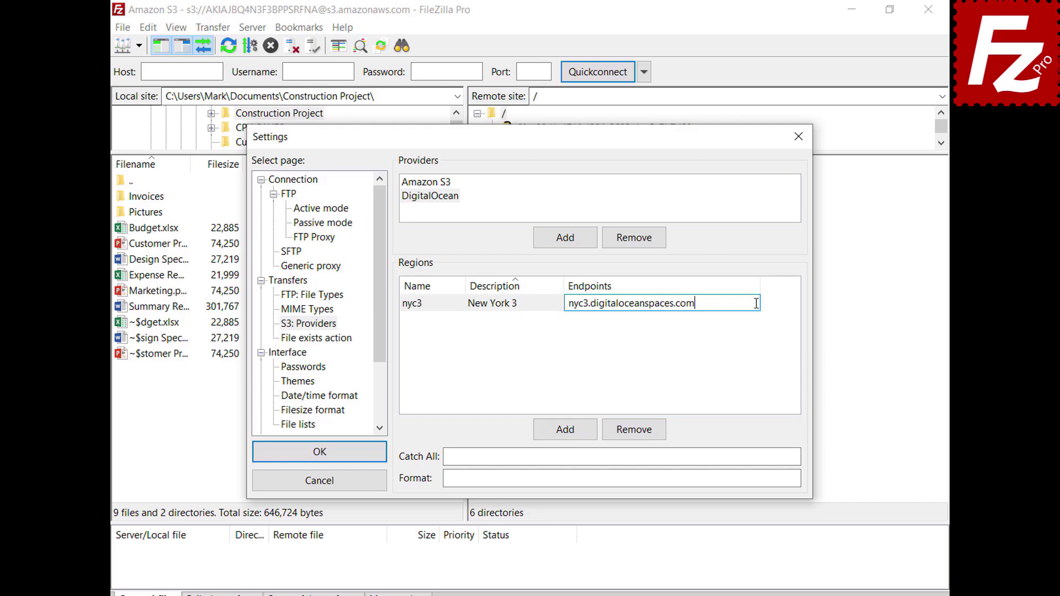
left_click(565, 433)
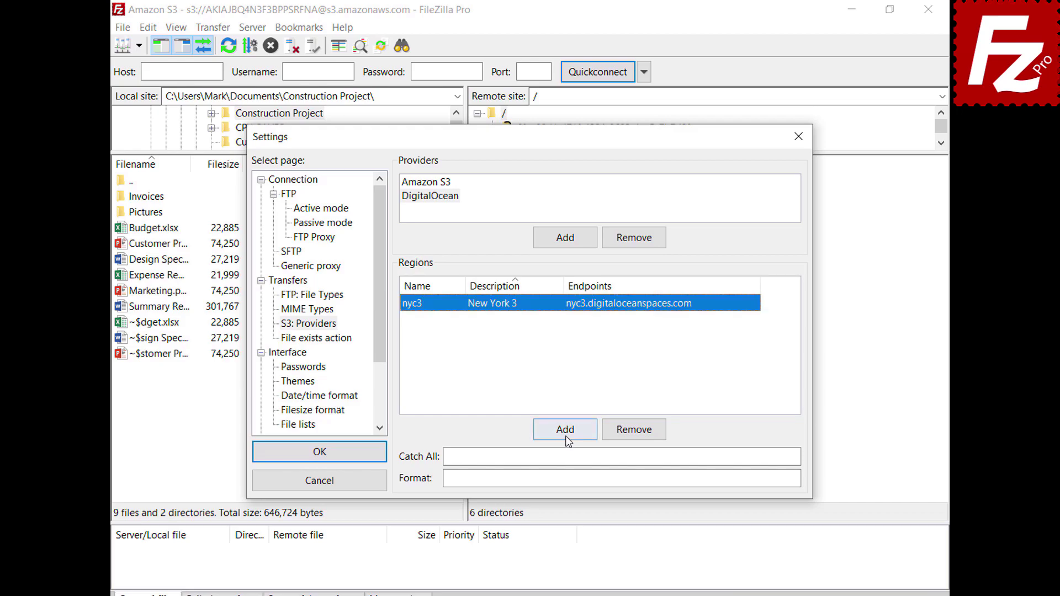
type("sgp1")
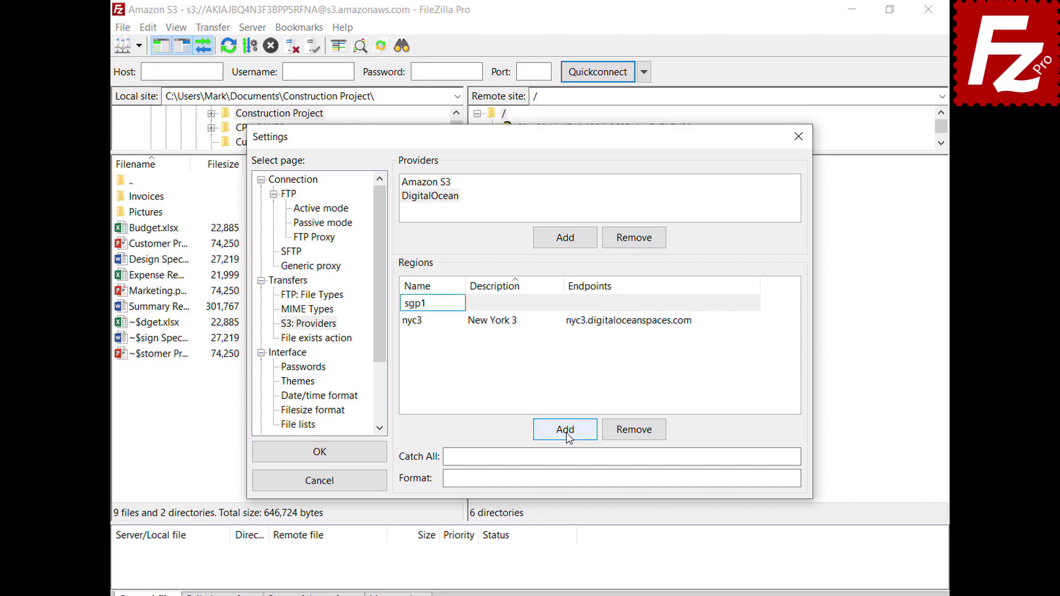
left_click(559, 303)
type("Singapore 1")
left_click(694, 323)
left_click(754, 319)
type("sgp1.digitaloceanspaces.com")
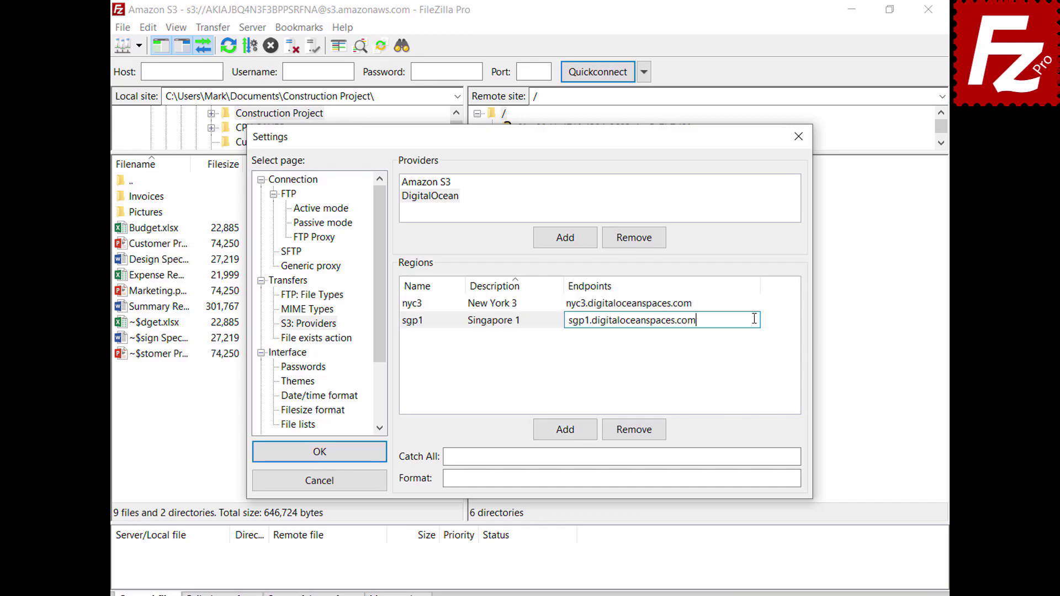
key("Return")
Add regions ams3 (Amsterdam 3) and sfo2 (San Francisco 2) with their endpoints.
left_click(568, 433)
type("ams3")
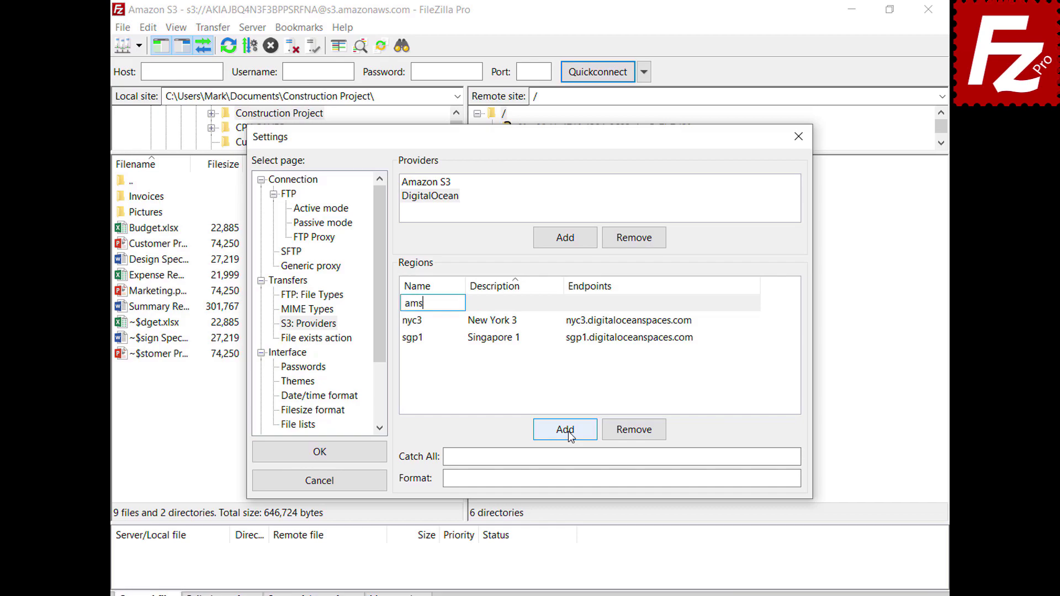
key("Tab")
type("Amsterdam 3")
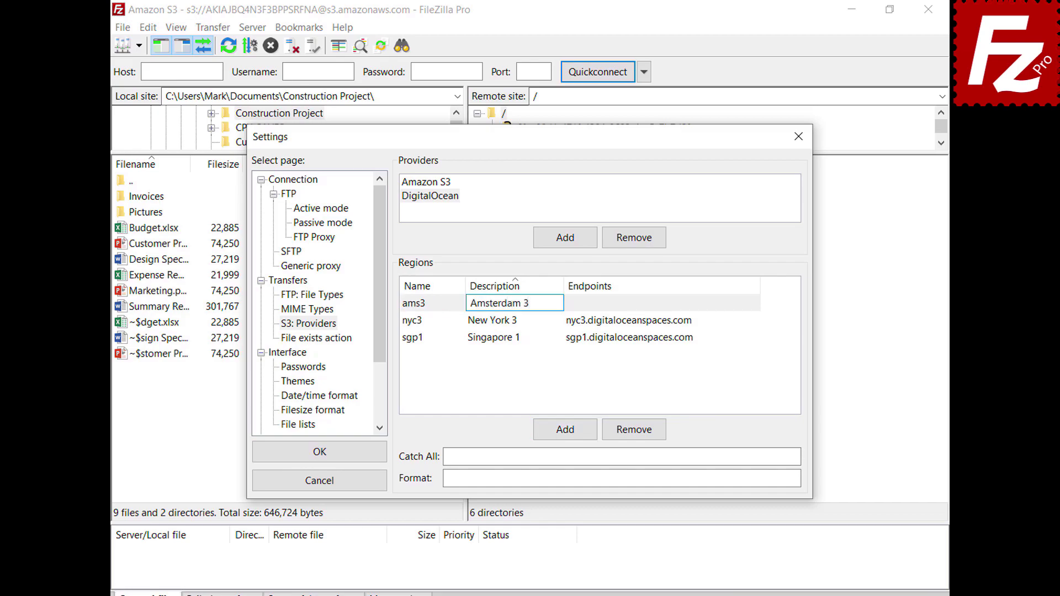
key("Tab")
type("ams3.digitaloceanspaces.com")
key("Return")
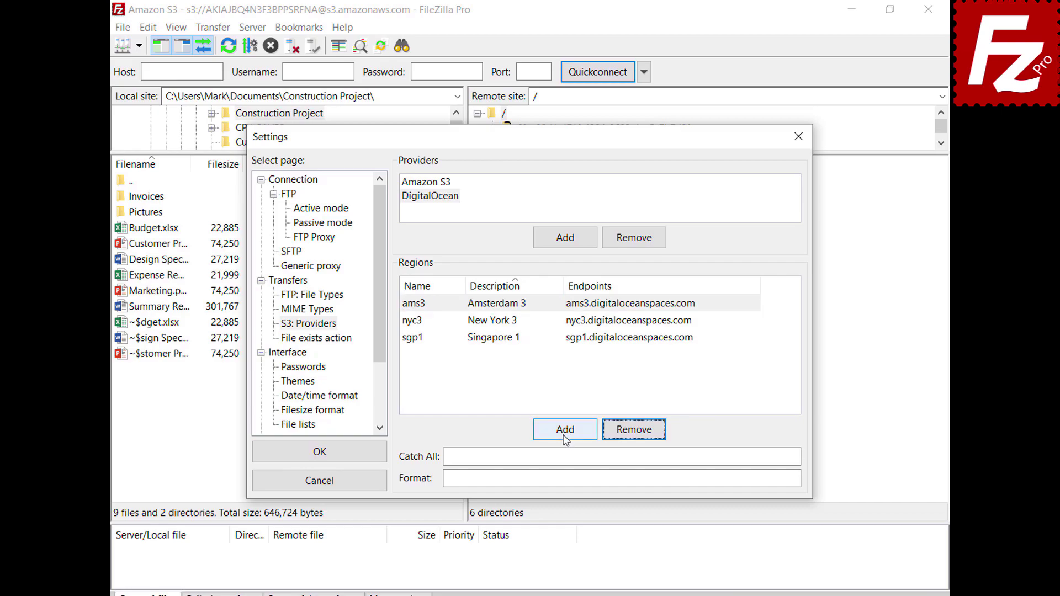
left_click(566, 438)
type("sf")
key("Tab")
type("San Francisco 2")
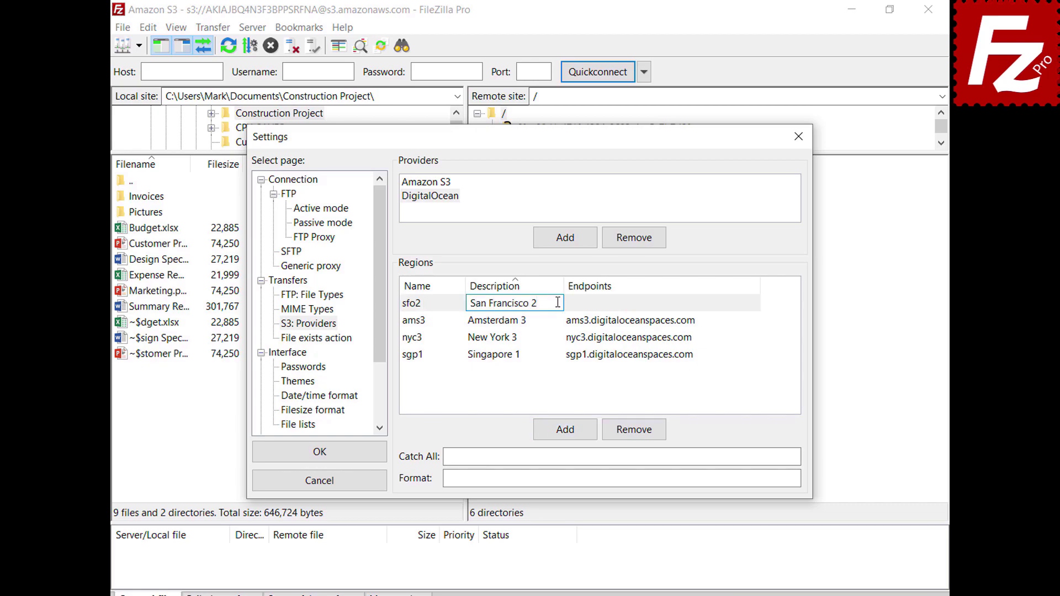
key("Tab")
type("sfo2.digitaloceanspaces.com")
key("Return")
Set catch-all .digitaloceanspaces.com and format {BUCKET}.{REGION}.digitaloceanspaces.com, then save the settings.
left_click(771, 456)
type(".digitaloceanspaces.com")
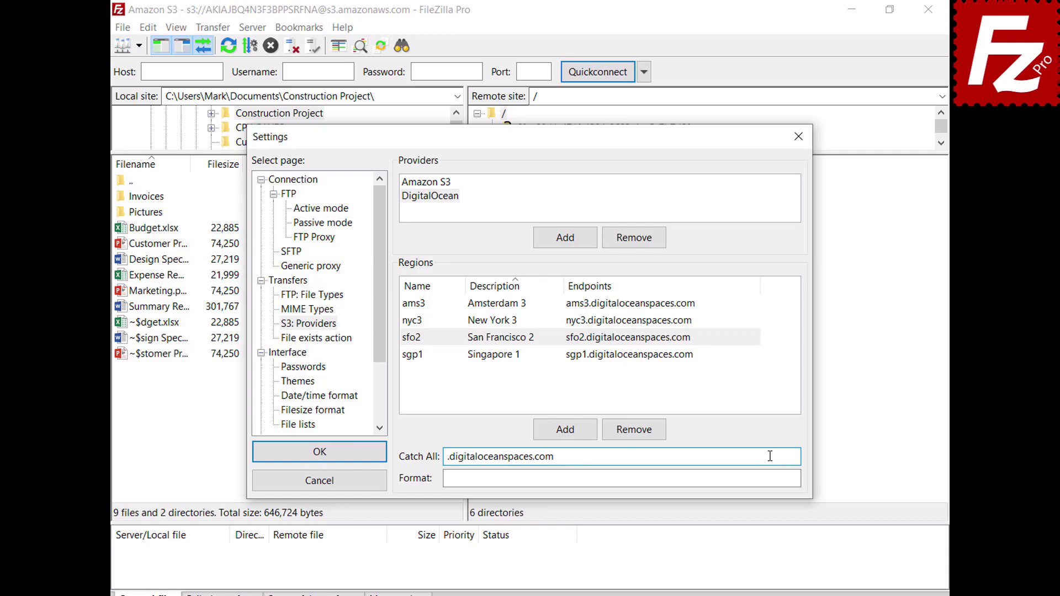
left_click(773, 478)
type("{BUCKET}.{REGION}.digitaloceanspaces.com")
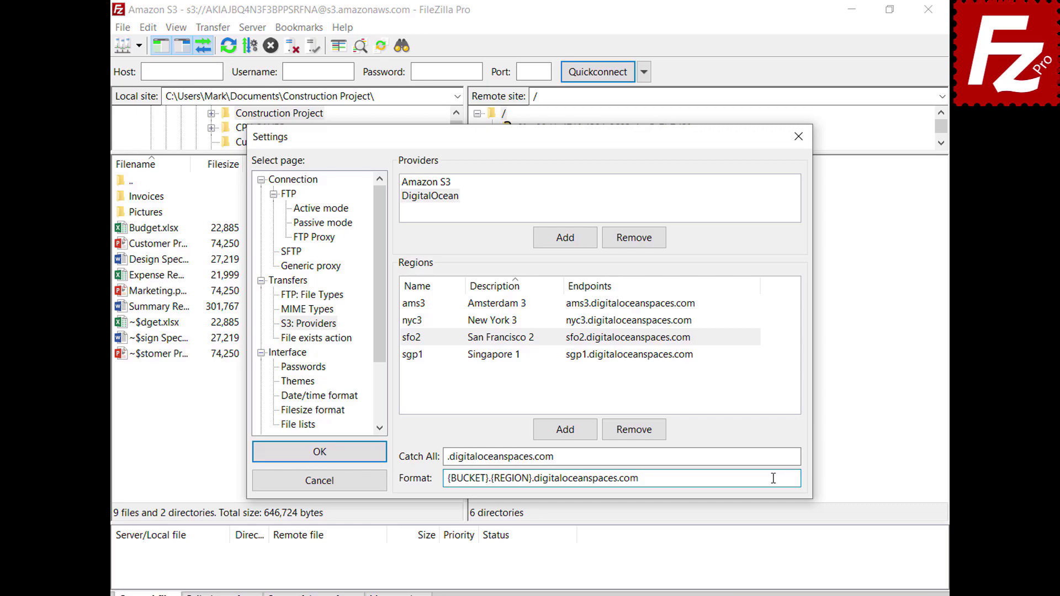
left_click(320, 452)
Create a new Site Manager entry named 'Digital Ocean'.
left_click(123, 28)
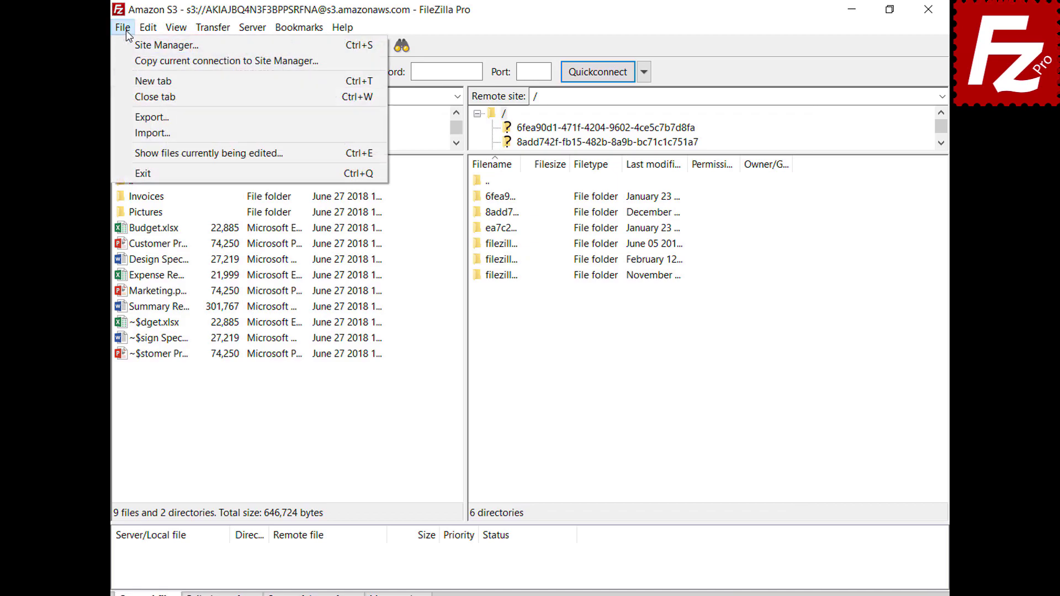
left_click(127, 49)
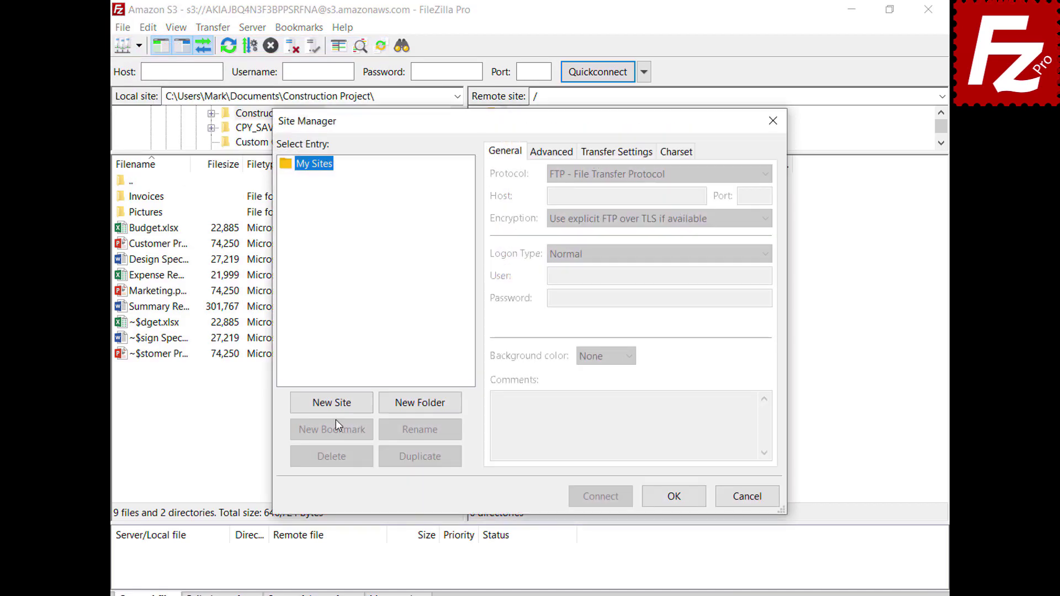
left_click(336, 410)
type("Digital Ocean")
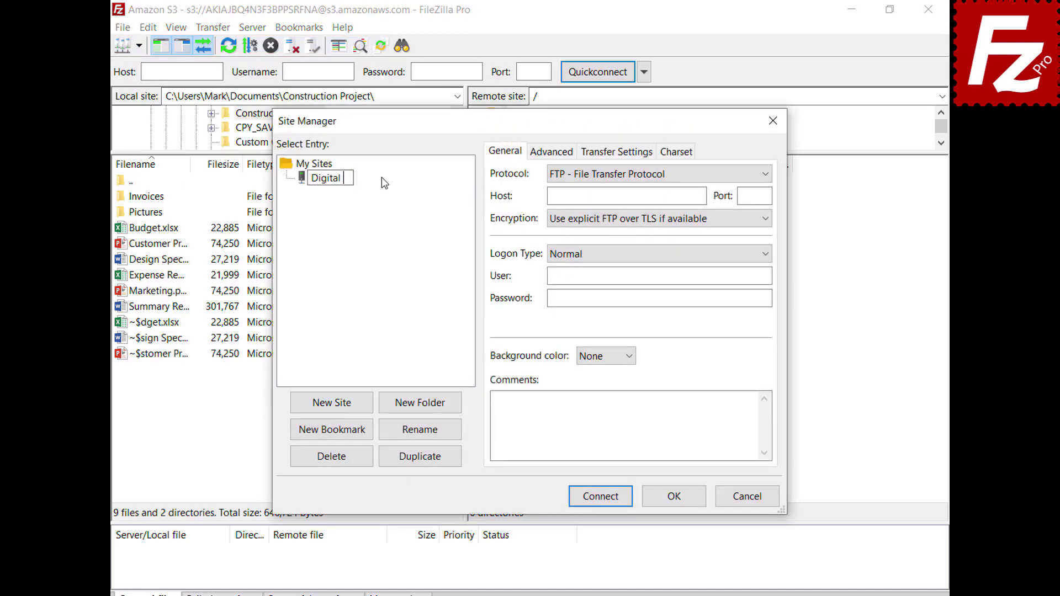
key("Return")
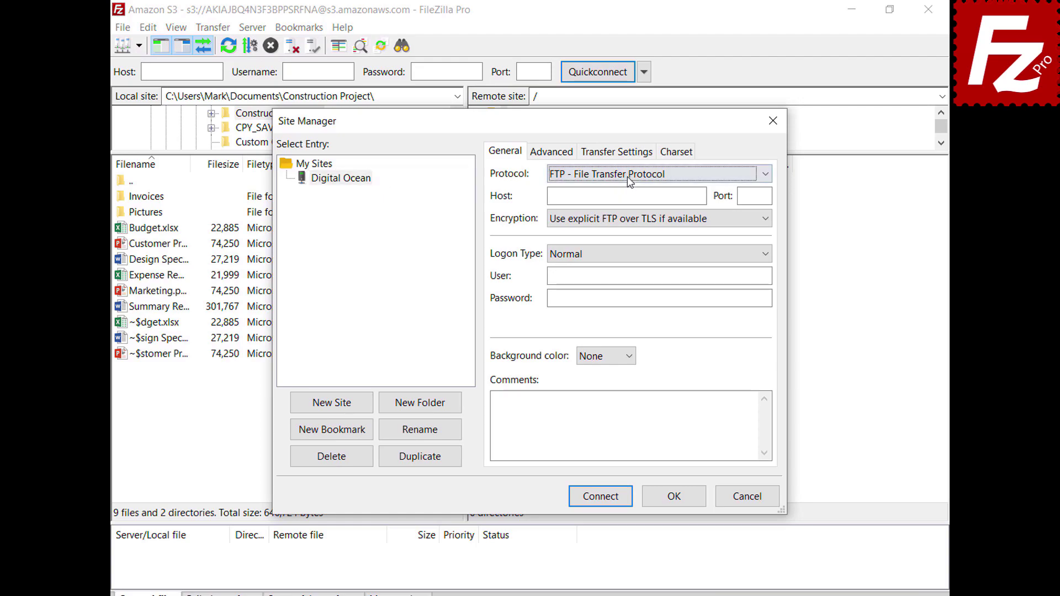
Set protocol S3, host sfo3.digitaloceanspaces.com, paste both access keys, and connect.
left_click(627, 177)
left_click(634, 221)
double_click(700, 196)
type("sfo3.digitaloceanspaces.com")
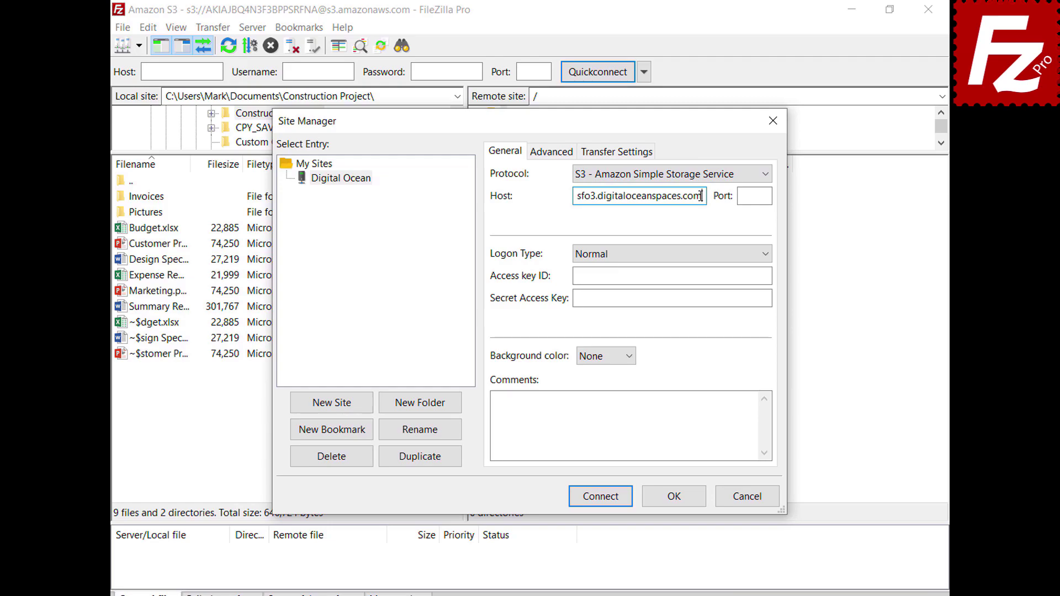
left_click(769, 276)
key("ctrl+v")
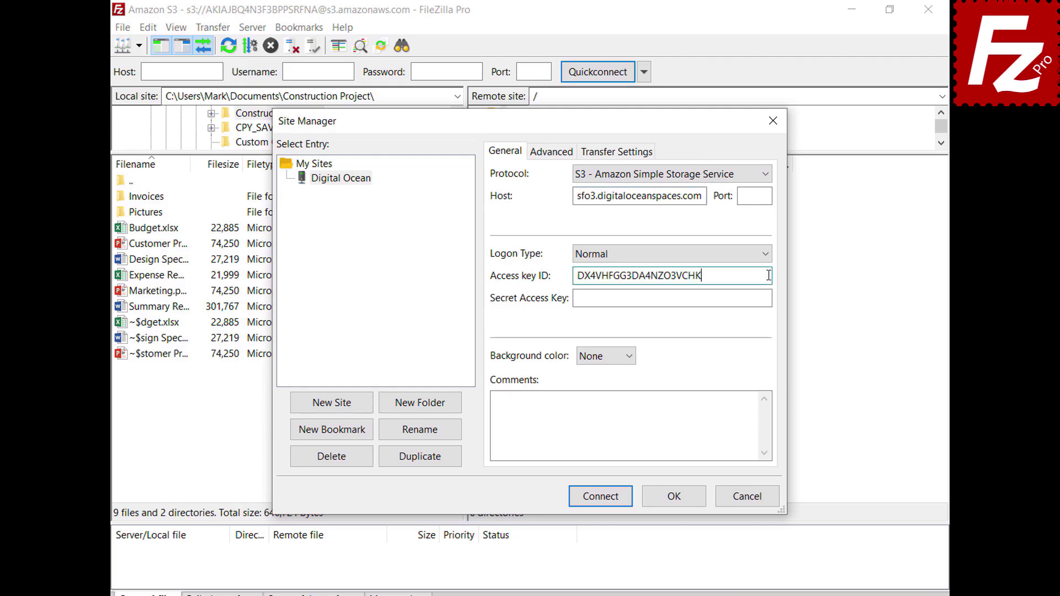
left_click(768, 298)
key("ctrl+v")
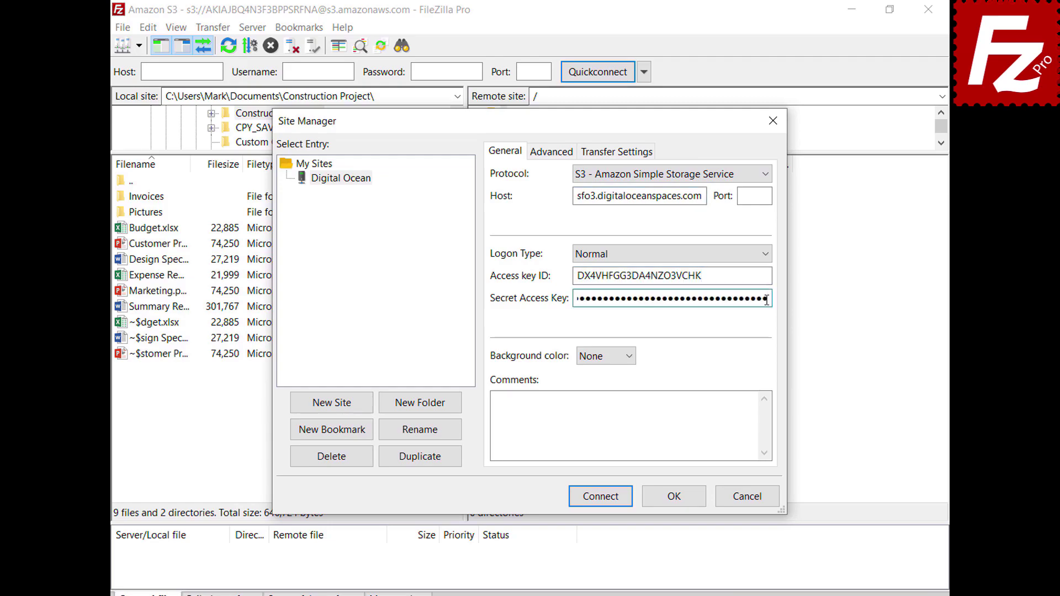
left_click(604, 501)
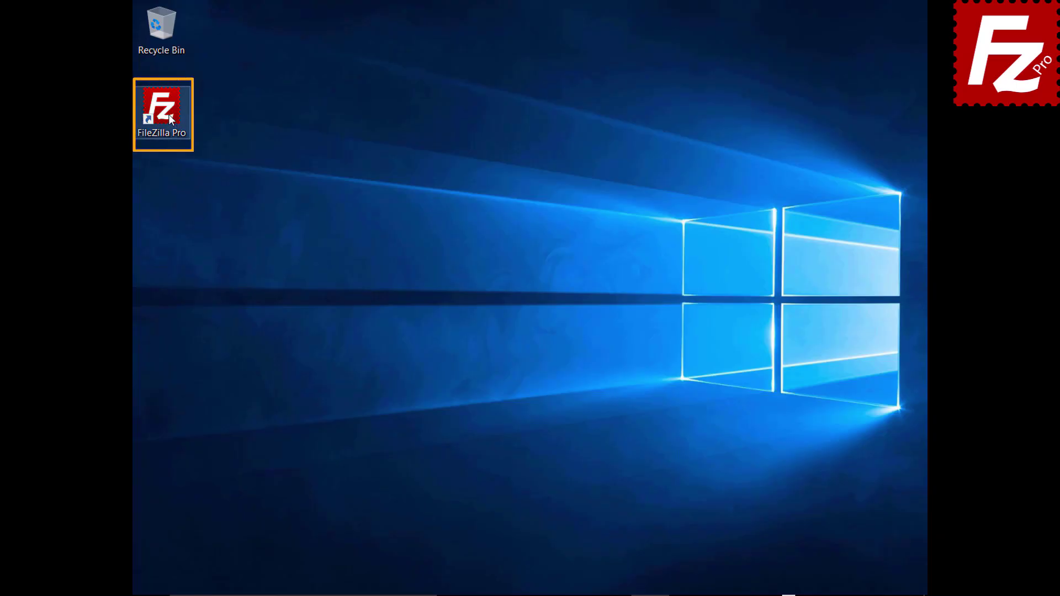
Launch FileZilla Pro and add an S3 provider named 'Alibaba Object Storage'.
double_click(168, 114)
left_click(149, 28)
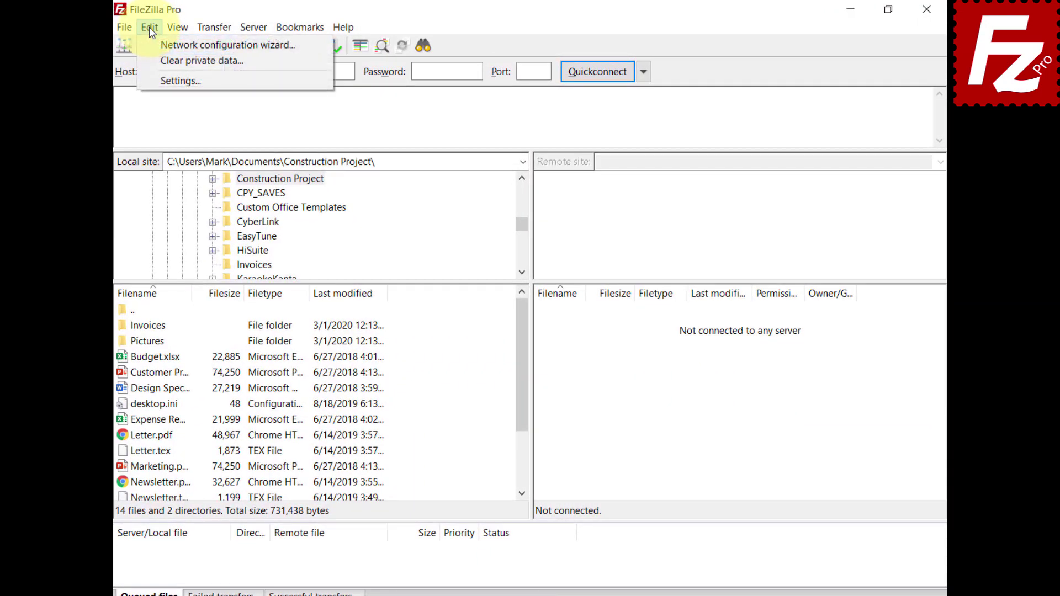
left_click(151, 80)
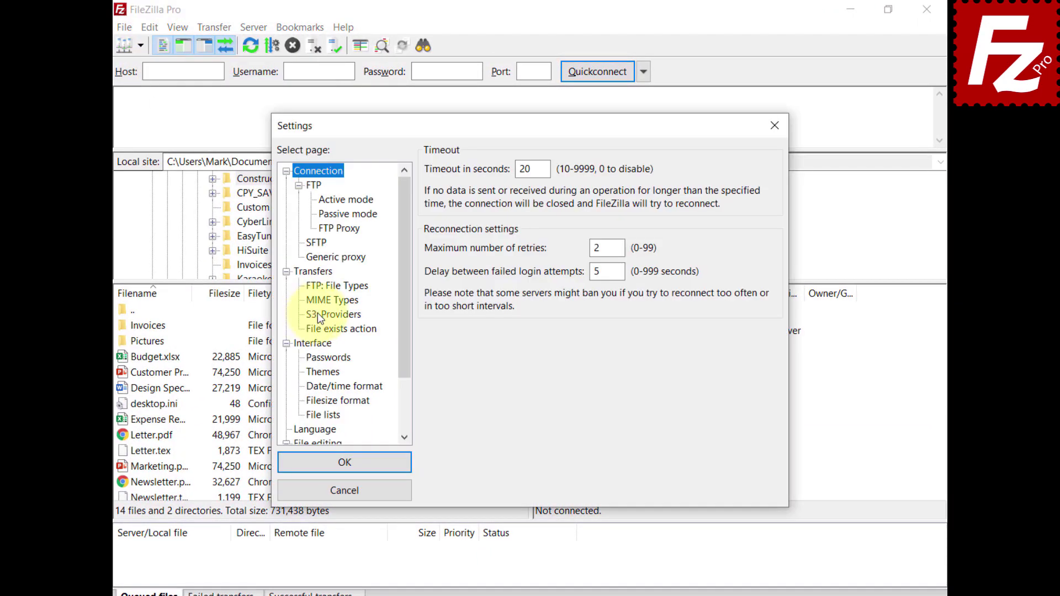
left_click(316, 314)
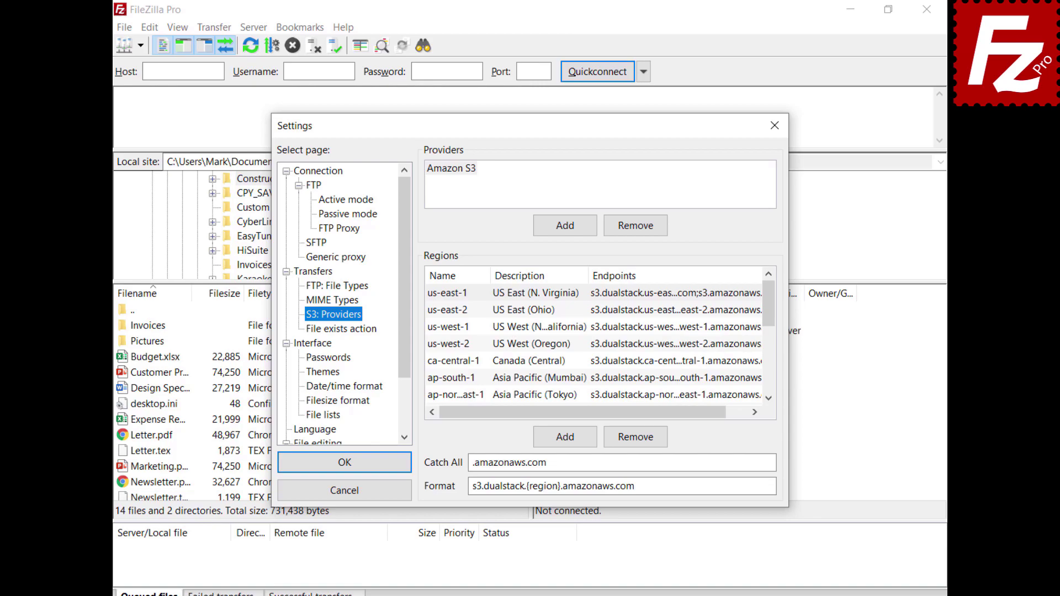
left_click(566, 228)
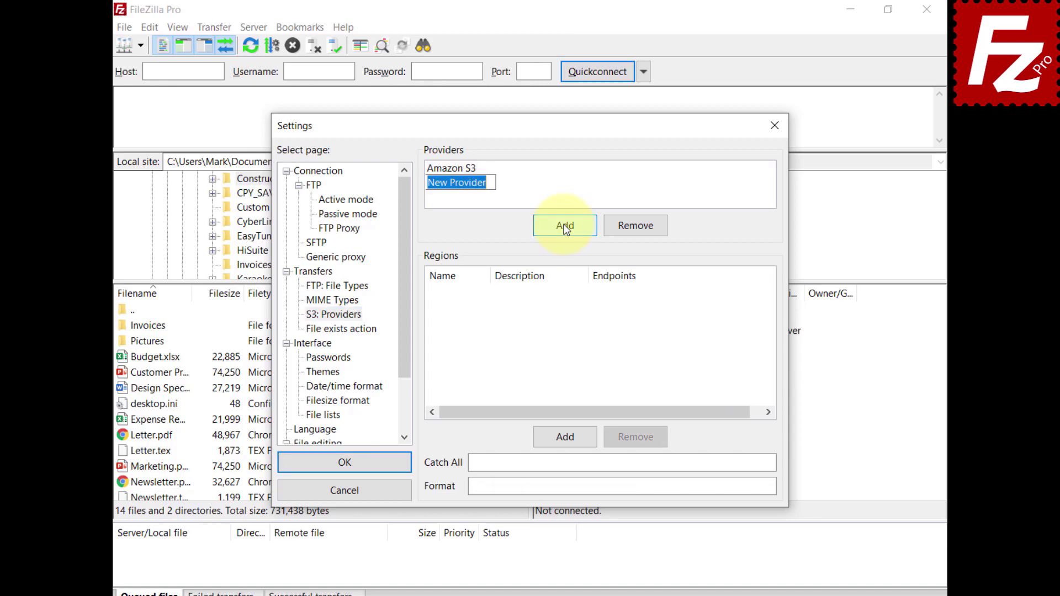
type("Alibaba Object")
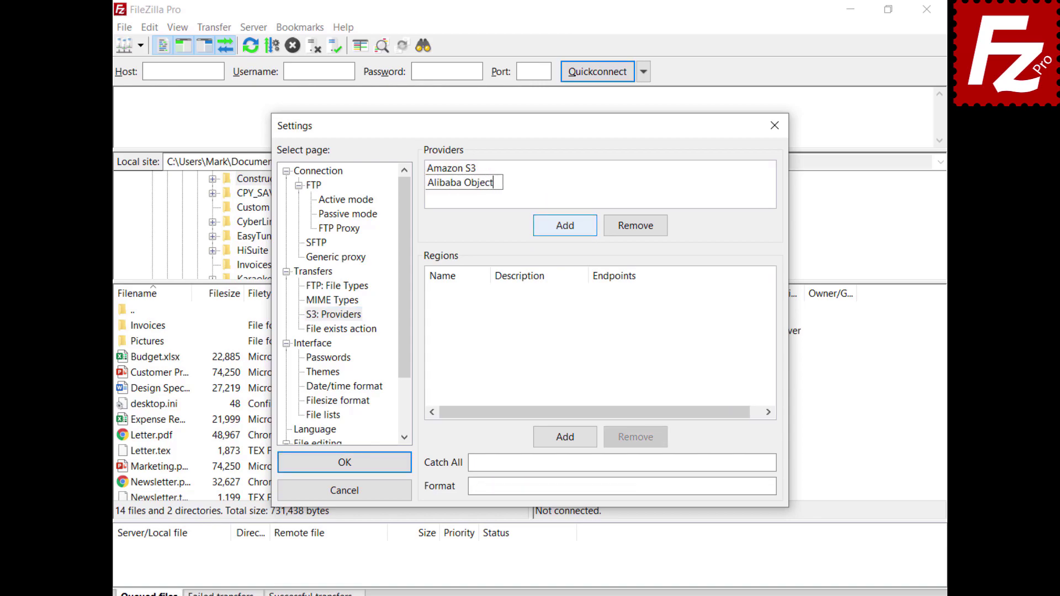
type(" Storage")
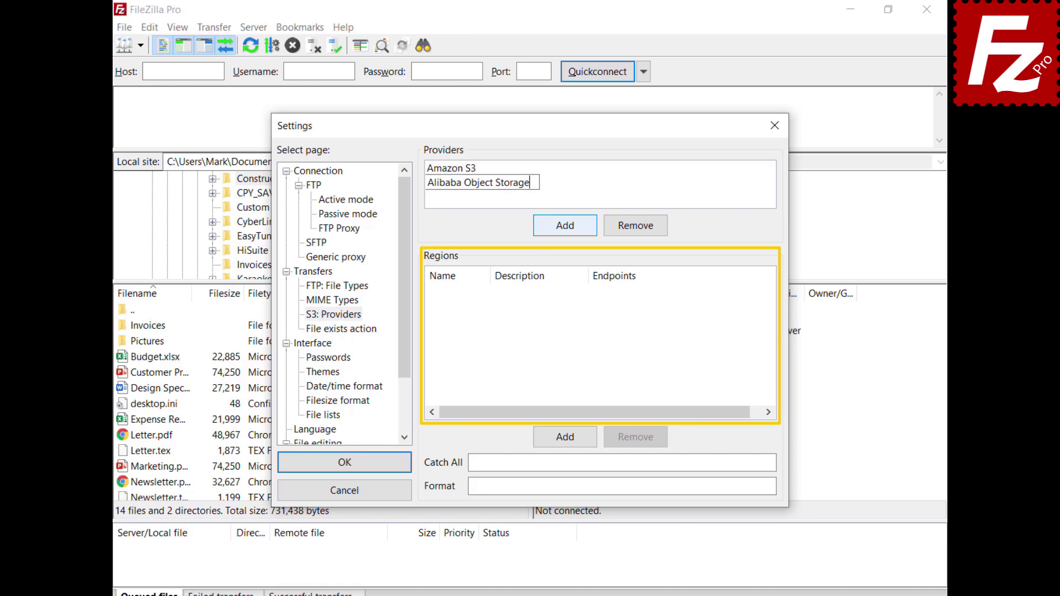
Add a Hangzhou region described as China (Hangzhou) with its endpoint address.
left_click(572, 440)
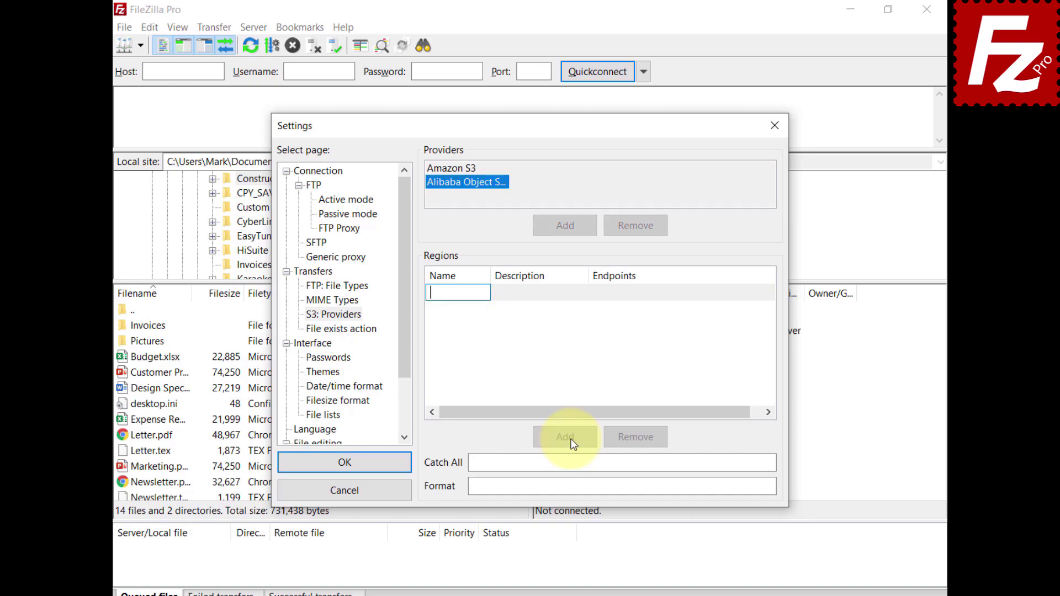
key("ctrl+v")
left_click(534, 293)
left_click(535, 294)
type("China (Hangzhou)")
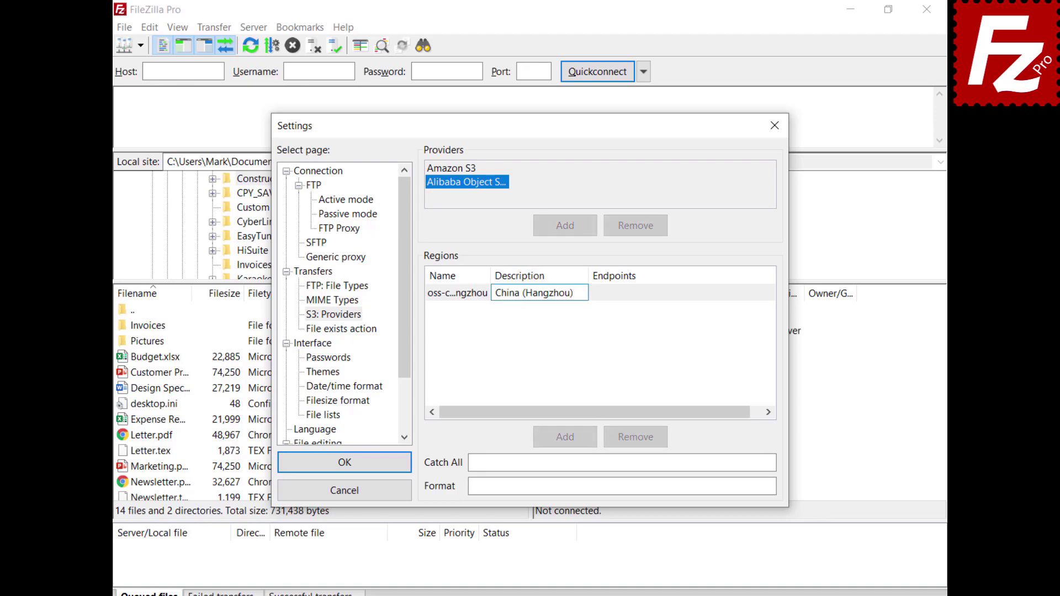
left_click(640, 290)
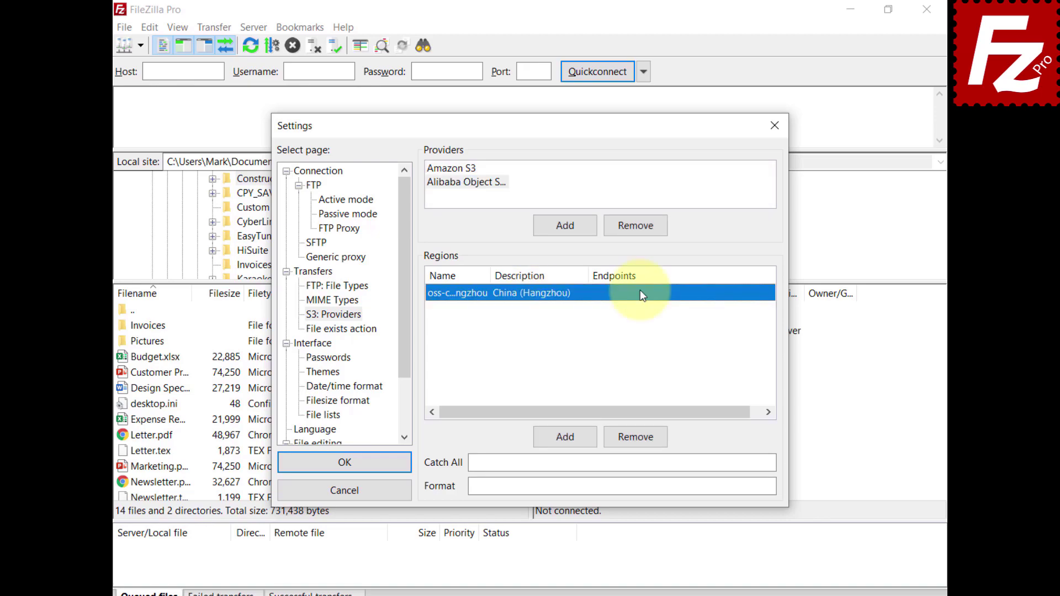
left_click(641, 289)
key("ctrl+v")
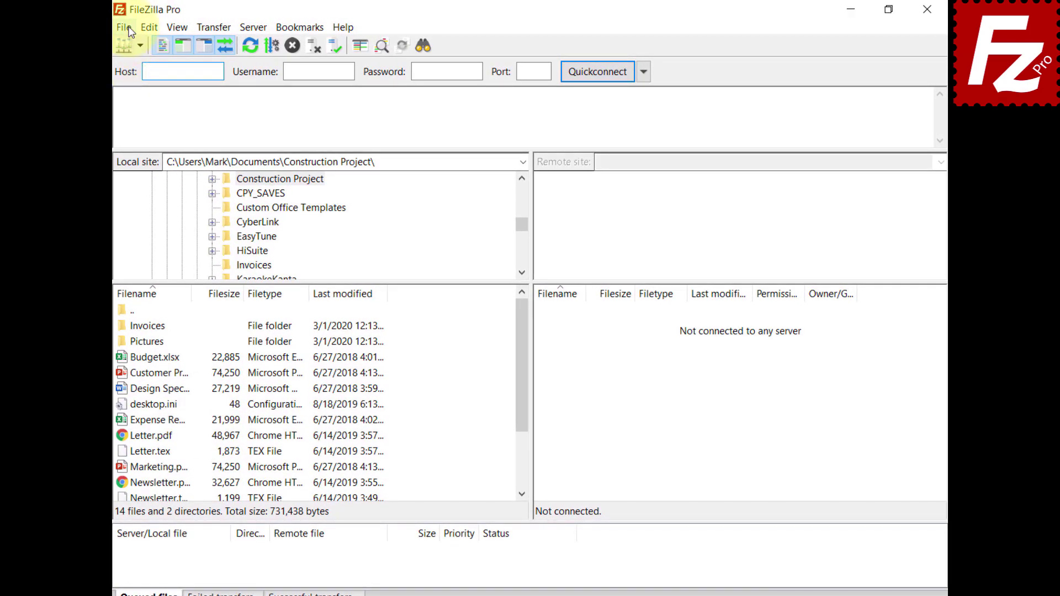
Create a new Site Manager entry named 'Alibaba'.
left_click(124, 28)
left_click(134, 43)
left_click(337, 409)
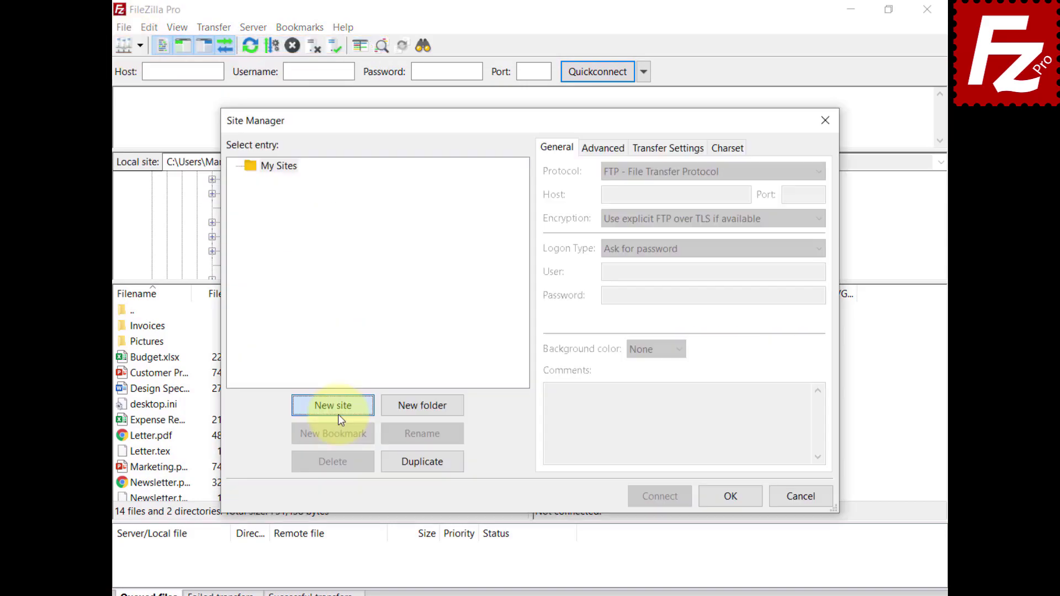
type("Alibaba")
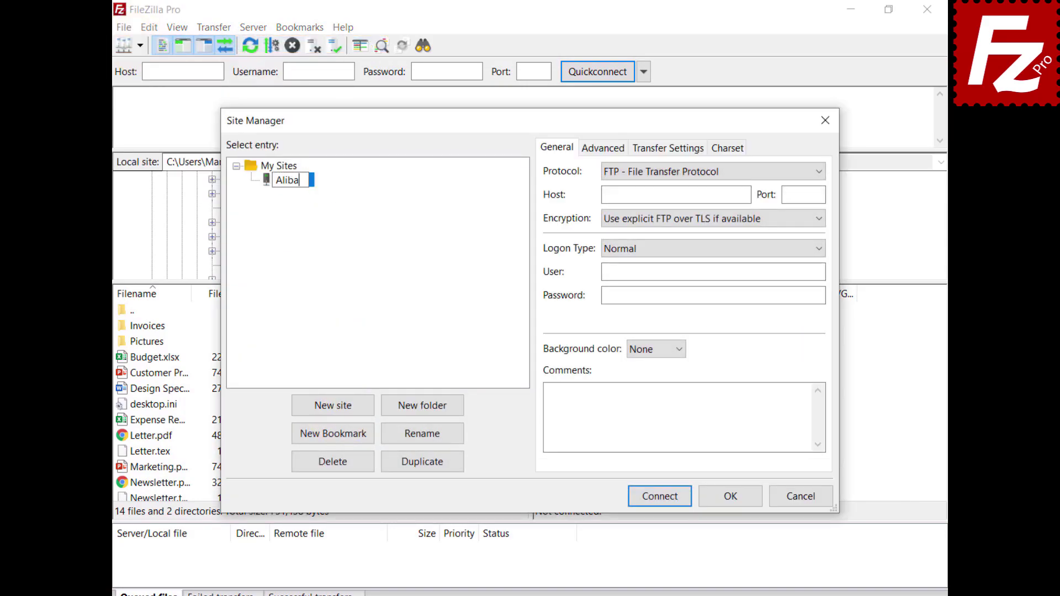
Set protocol S3, host oss.aliyuncs.com, and paste the access key ID and secret key.
left_click(770, 174)
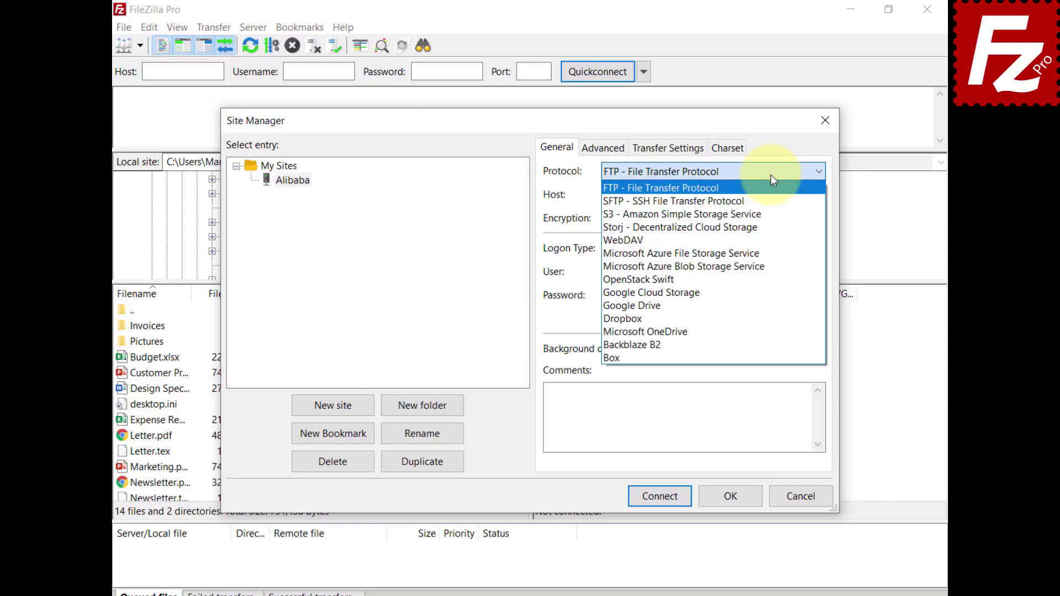
left_click(769, 213)
key("Tab")
type("oss.aliyuncs.com")
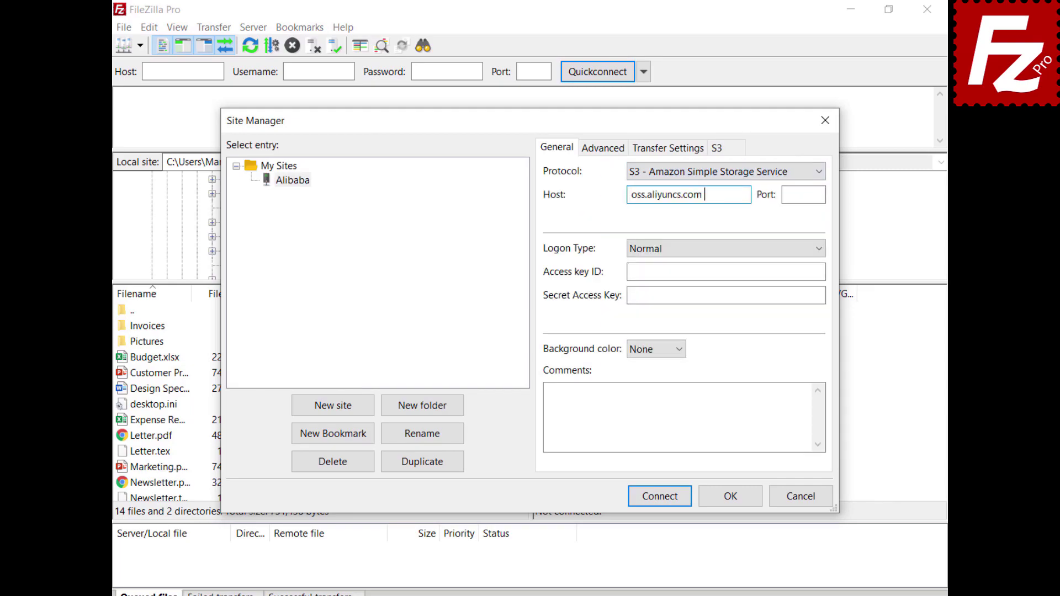
left_click(726, 272)
key("ctrl+v")
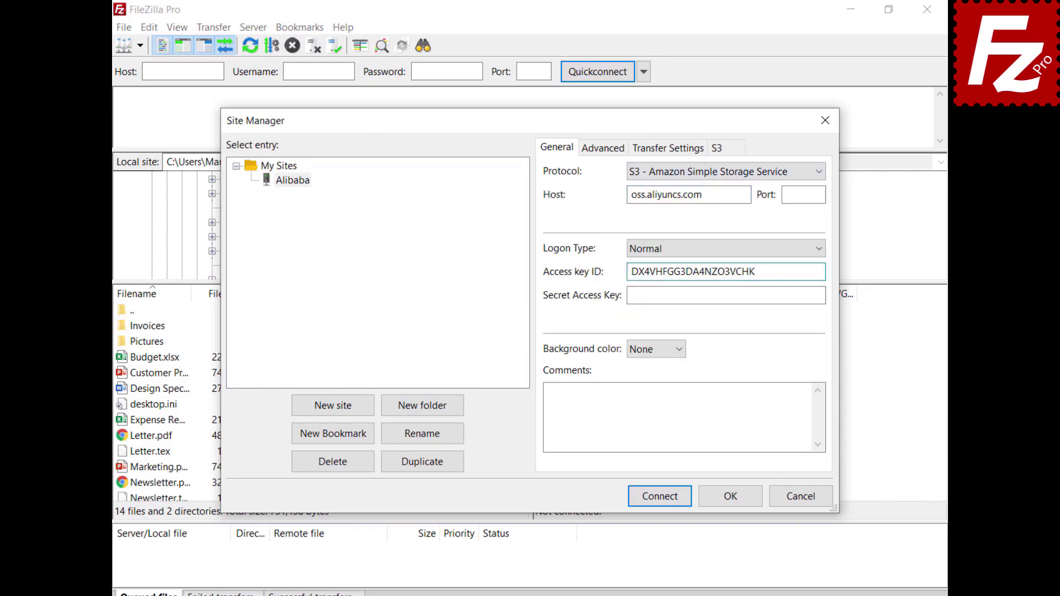
key("Tab")
key("ctrl+v")
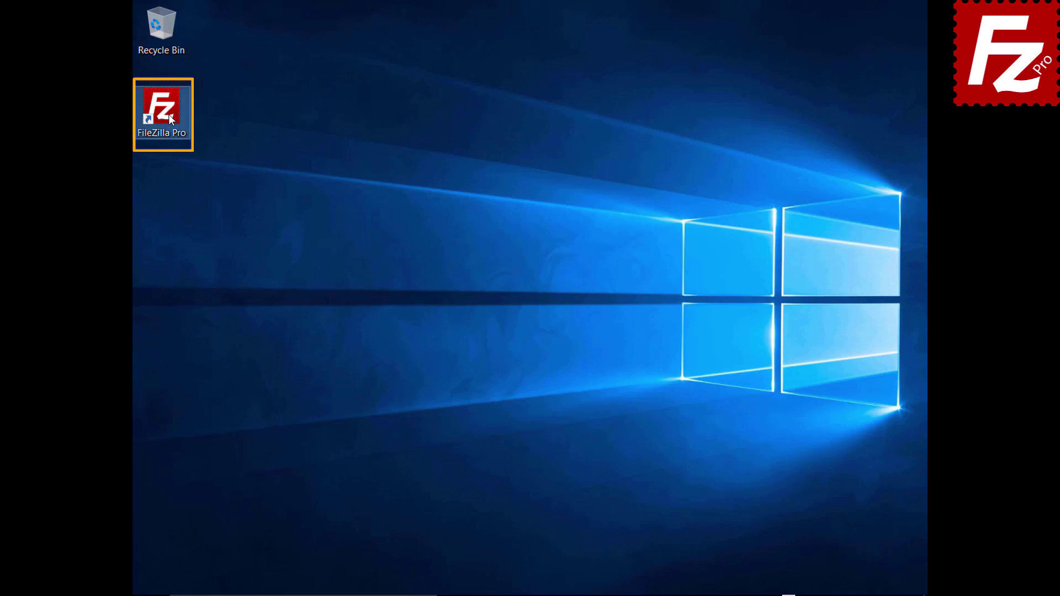
Launch FileZilla Pro and add an S3 provider named StackPath.
double_click(168, 115)
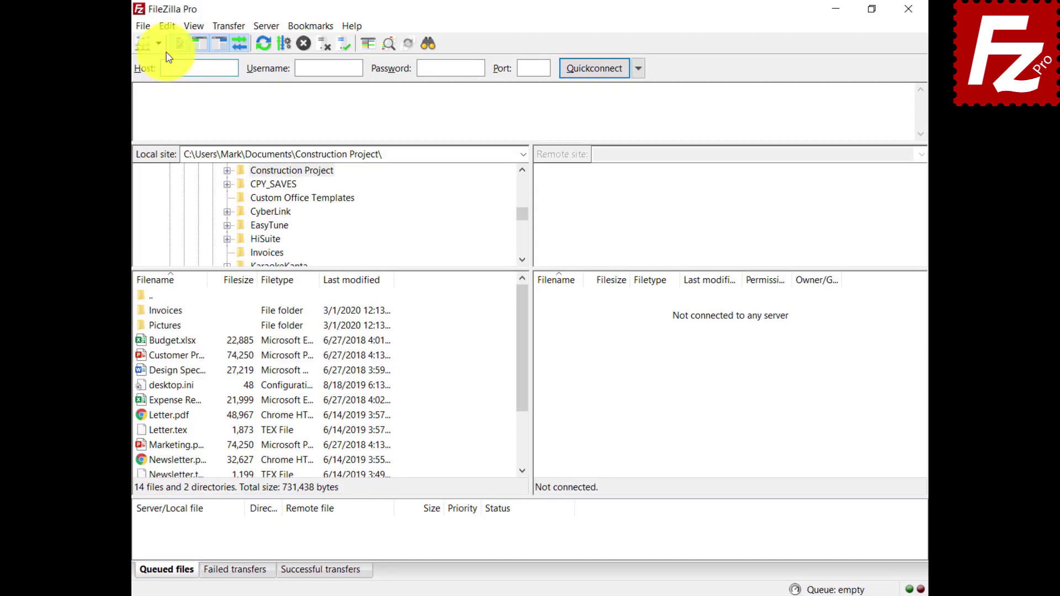
left_click(150, 28)
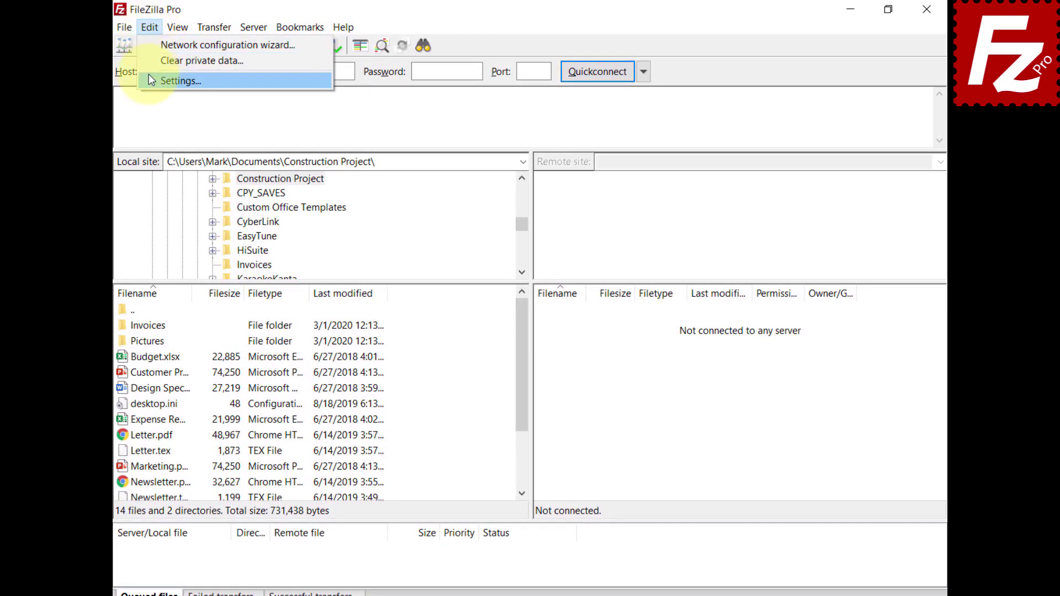
left_click(150, 80)
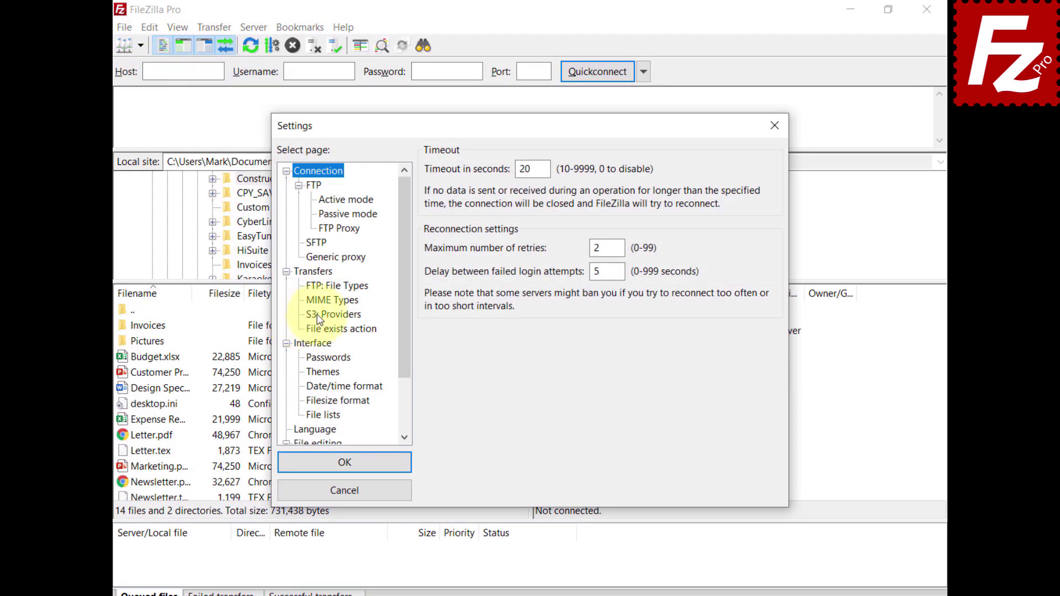
left_click(319, 316)
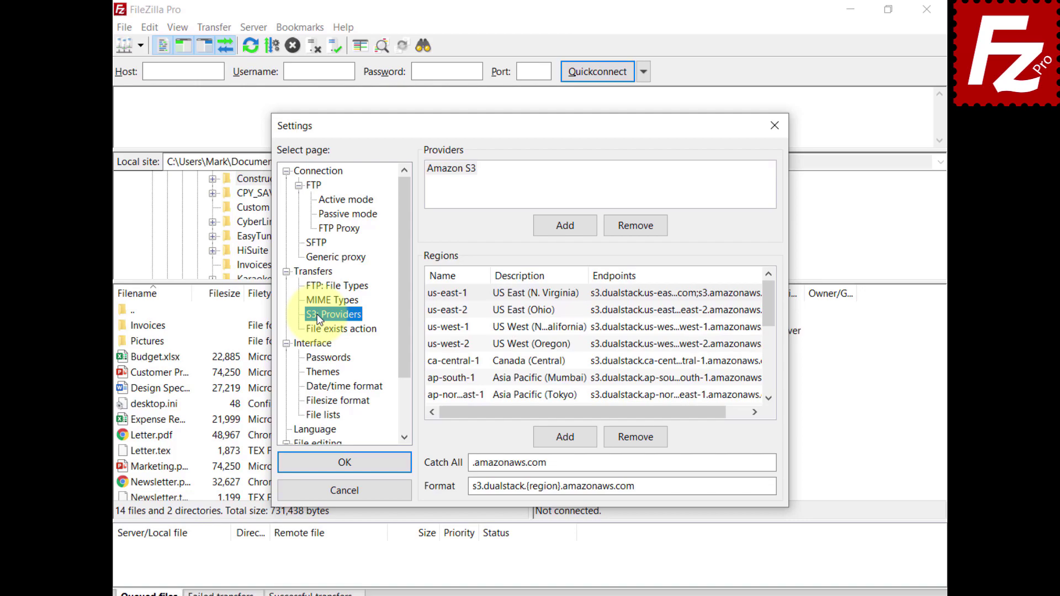
left_click(569, 225)
type("StackPath")
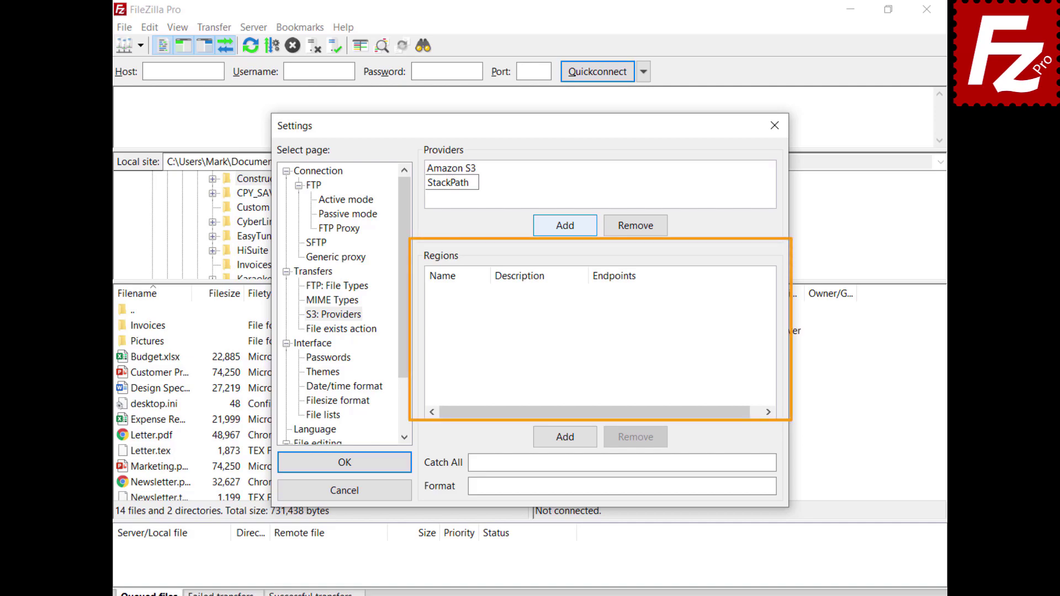
Add a us-east region described as 'US East 1' with its endpoint.
left_click(568, 439)
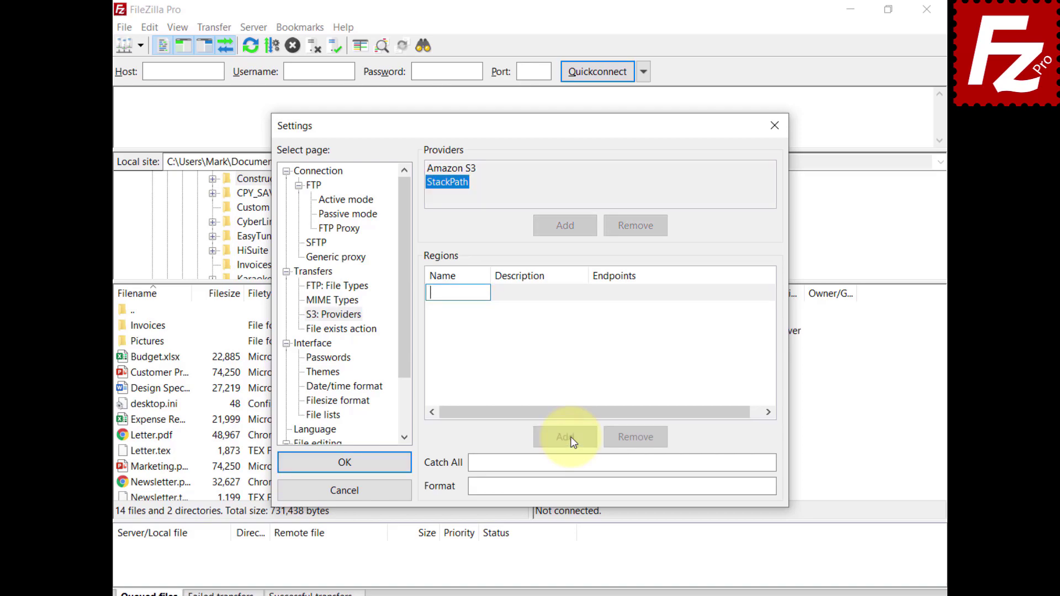
type("us-east")
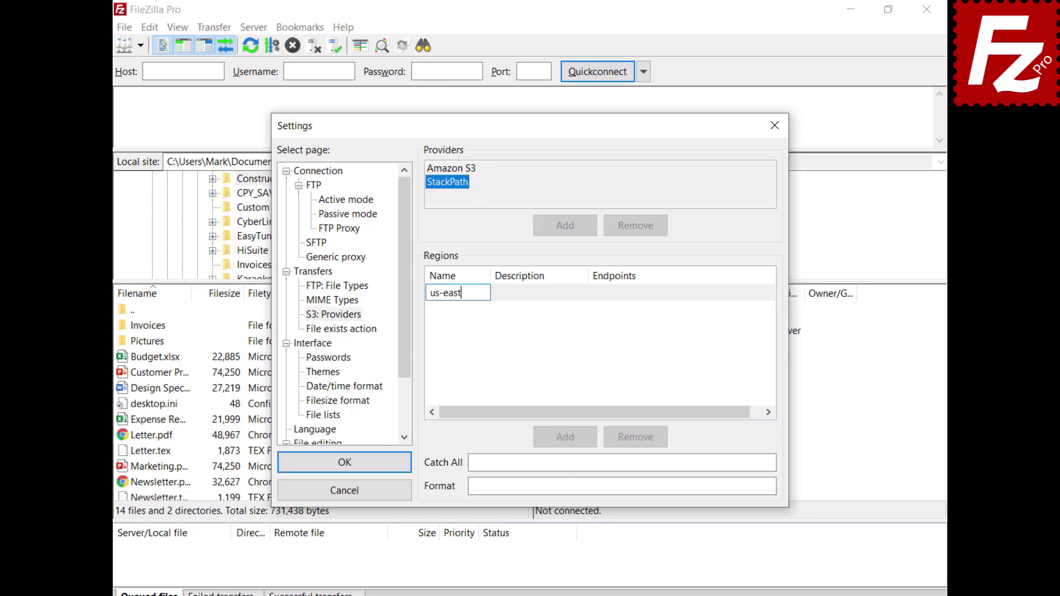
left_click(526, 299)
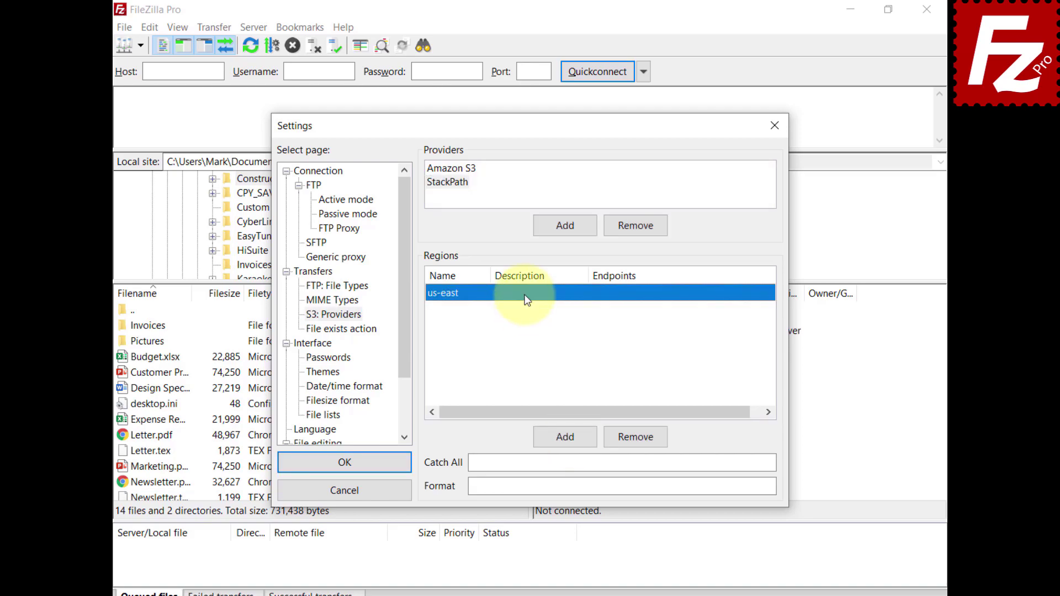
left_click(525, 298)
type("US East 1")
key("Return")
left_click(621, 290)
type("s3.us-east.stackpathstorage.com")
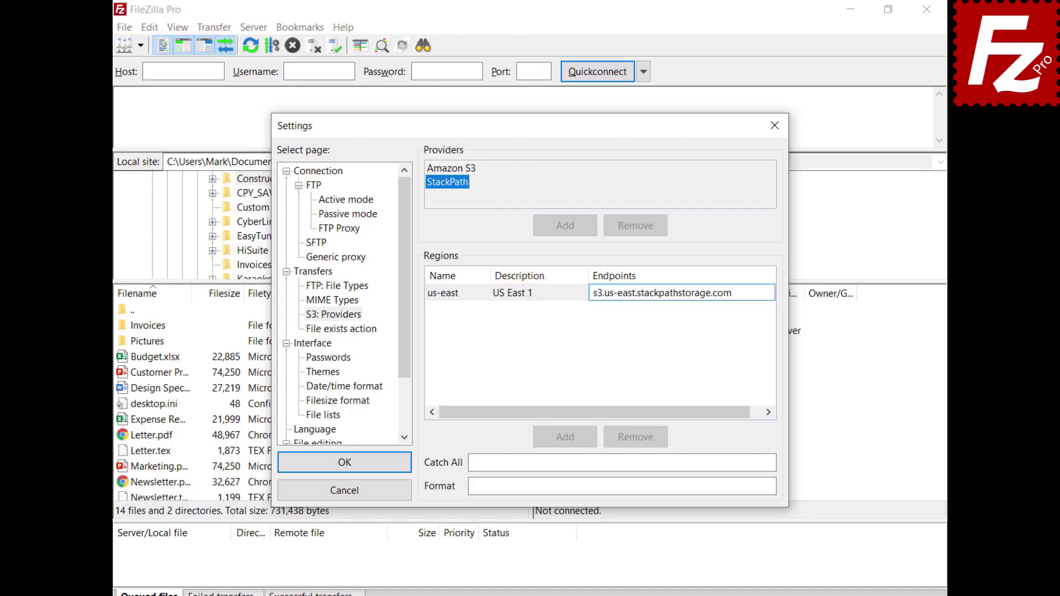
key("Return")
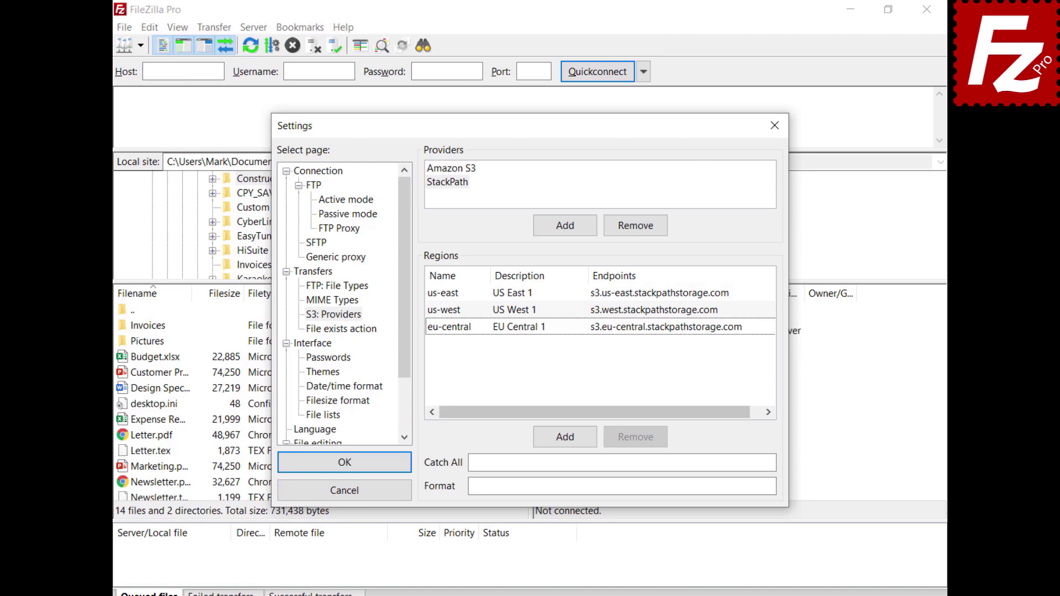
Fill in catch-all .stackpathstorage.com and the StackPath host name format.
left_click(497, 462)
type(".stackpathstorage.com")
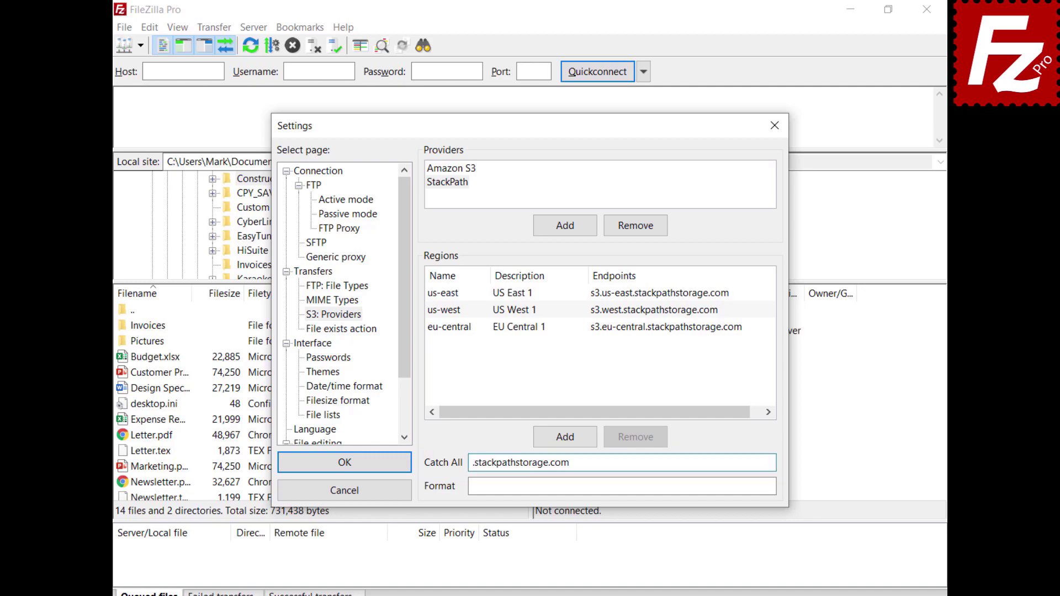
left_click(497, 486)
type("{bucket}.s3.{region}.stackpathstorage.com")
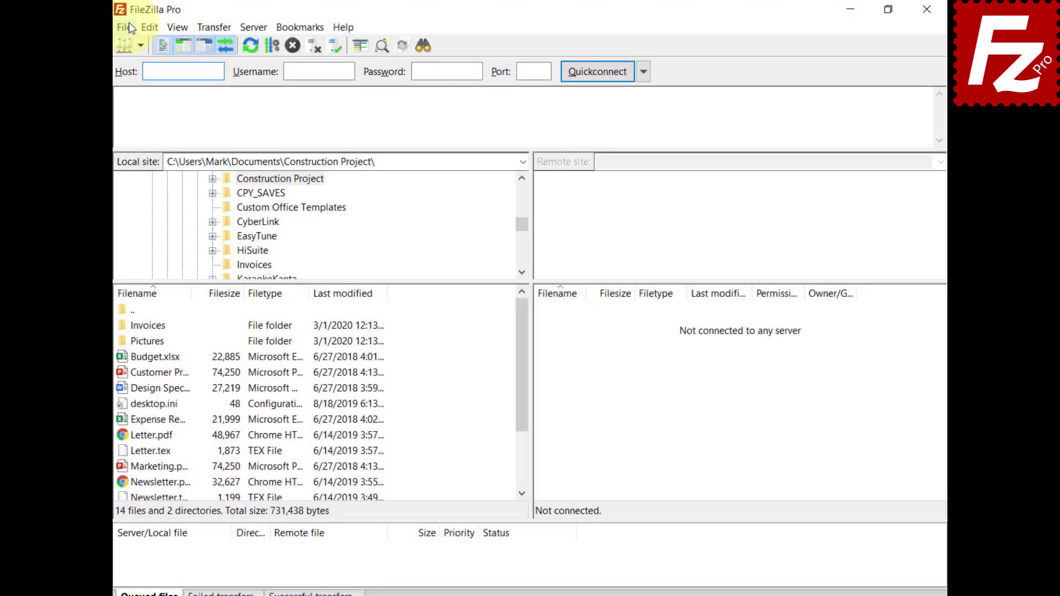
Create a new Site Manager entry named 'StackPath'.
left_click(129, 26)
left_click(129, 46)
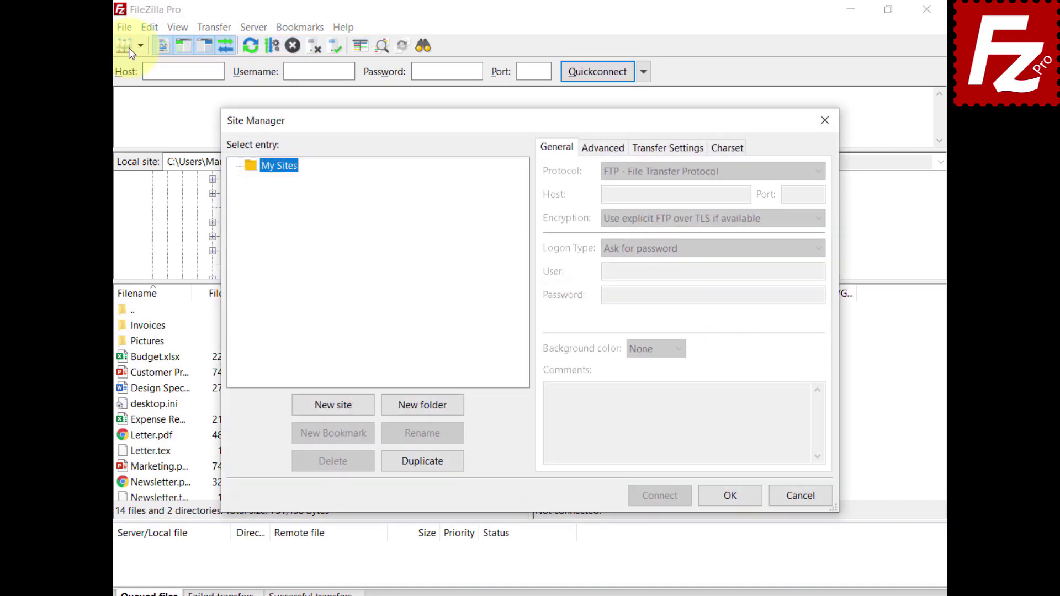
left_click(336, 406)
type("Sta")
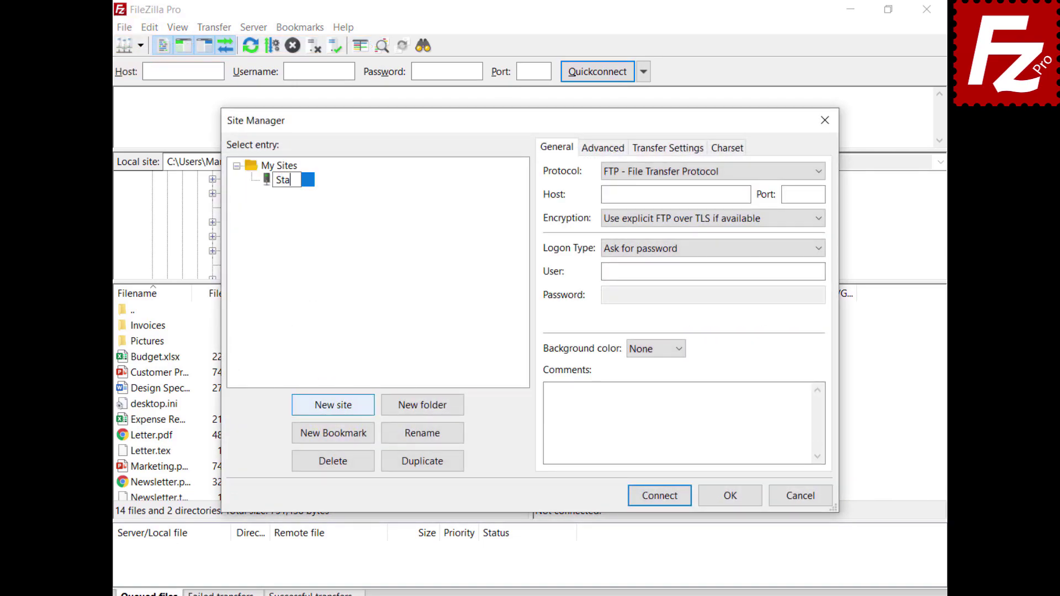
type("ckPath")
key("Return")
Set protocol S3 with the StackPath endpoint host and paste both access keys.
left_click(714, 171)
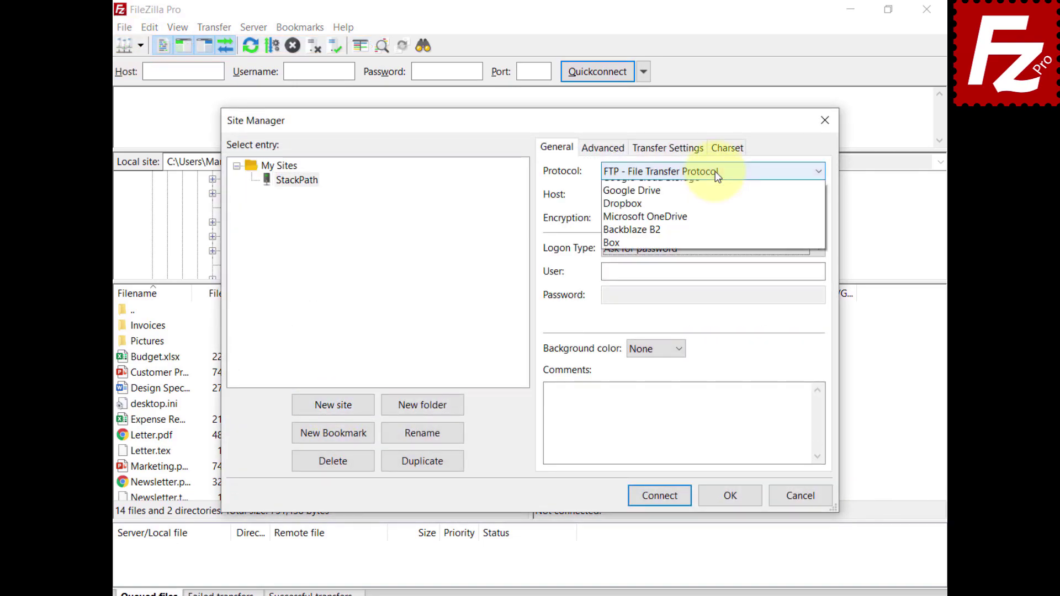
left_click(718, 214)
key("ctrl+v")
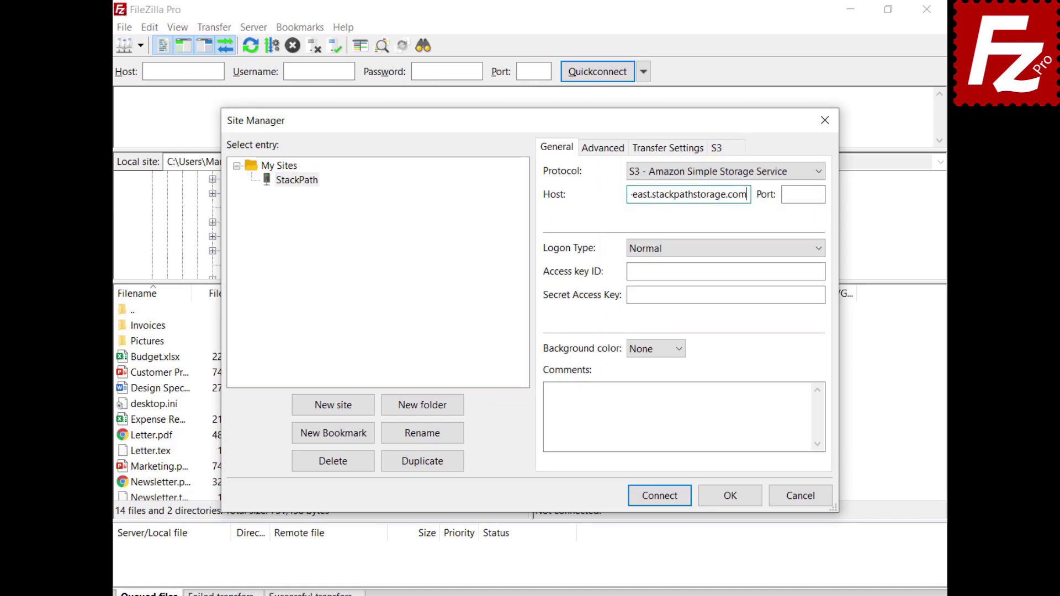
left_click(725, 271)
key("ctrl+v")
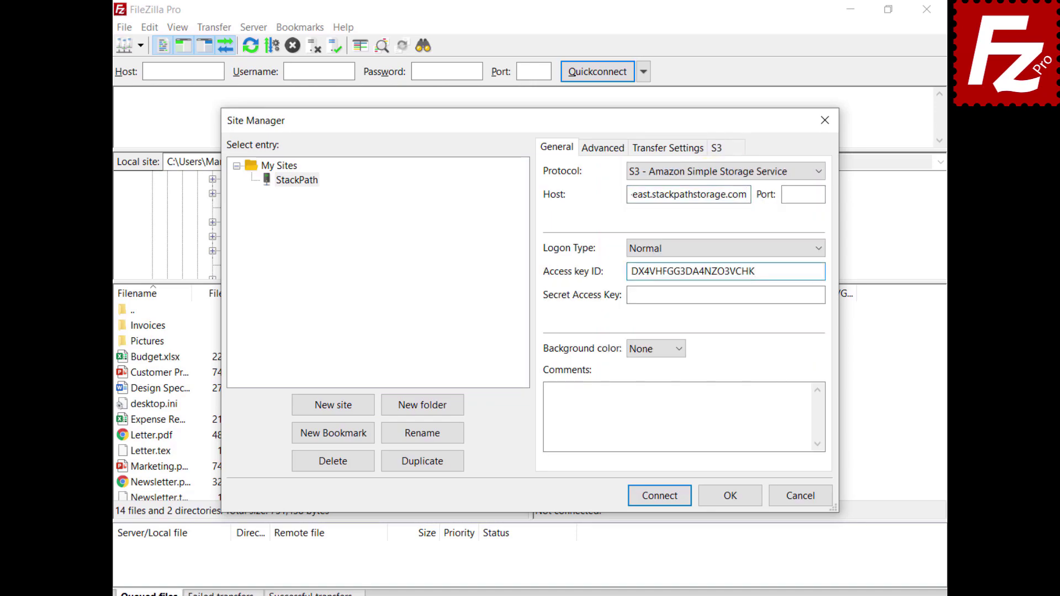
left_click(726, 295)
key("ctrl+v")
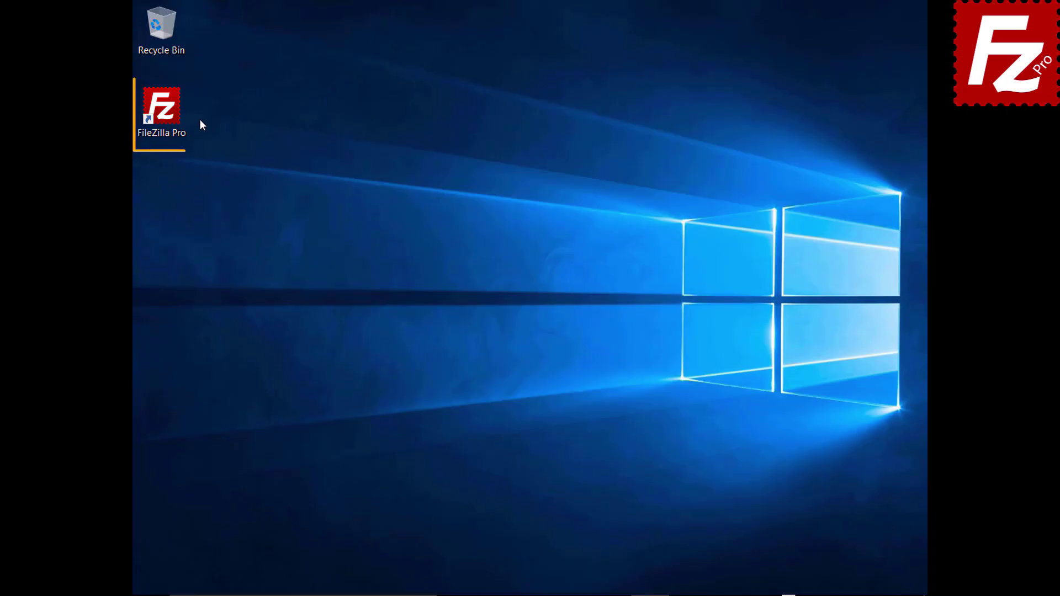
Launch FileZilla Pro and add a new S3 provider named Wasabi in Settings > S3: Providers.
double_click(168, 115)
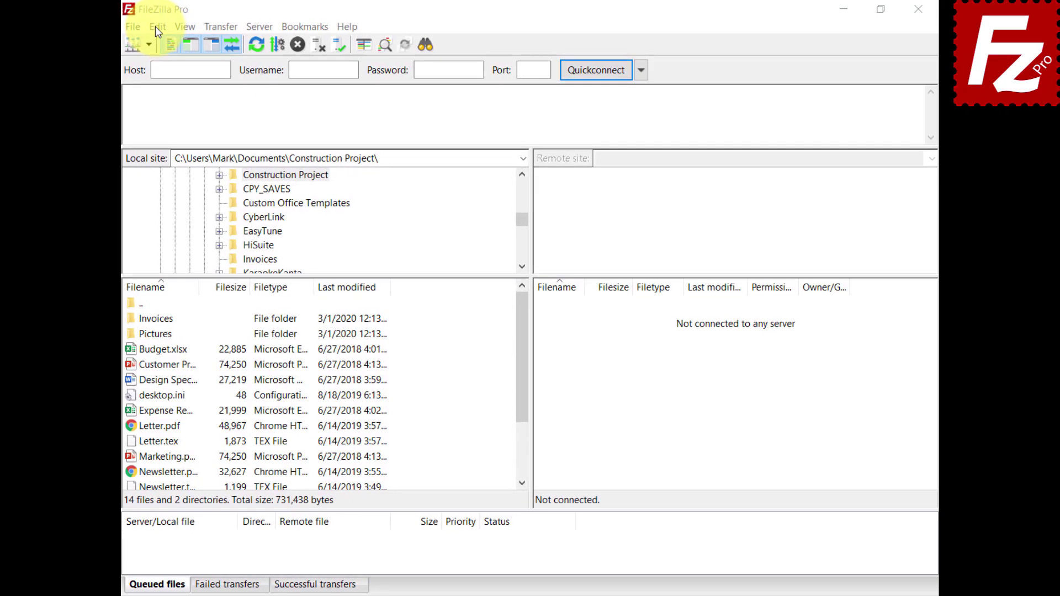
left_click(155, 27)
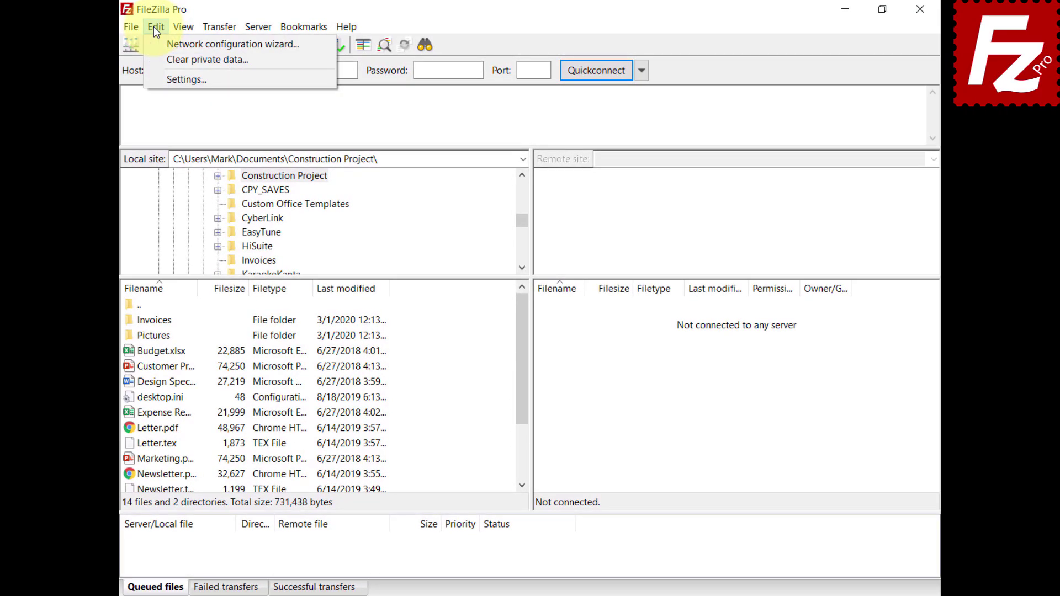
left_click(157, 79)
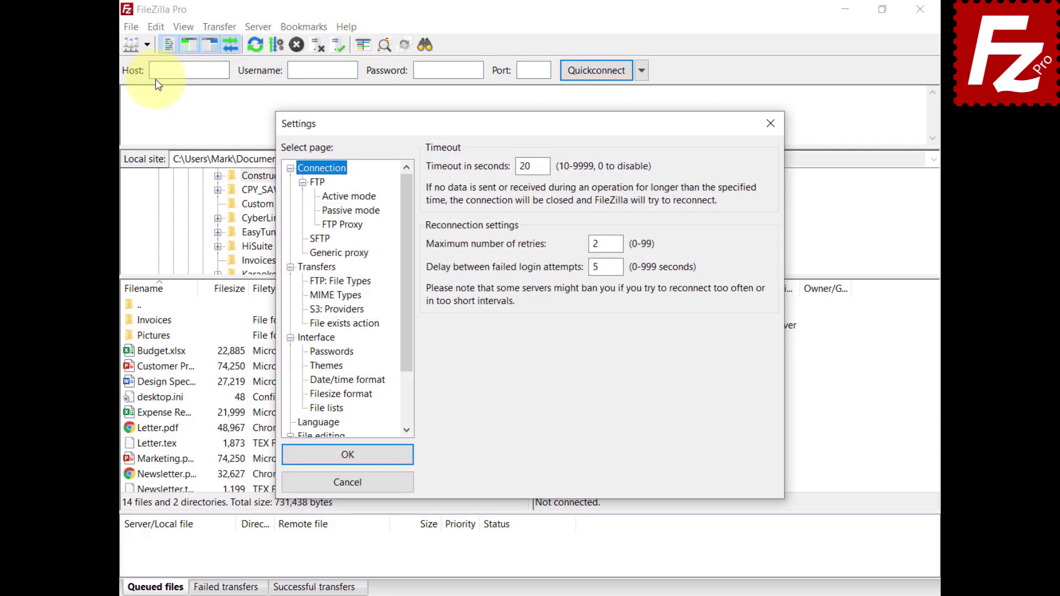
left_click(320, 311)
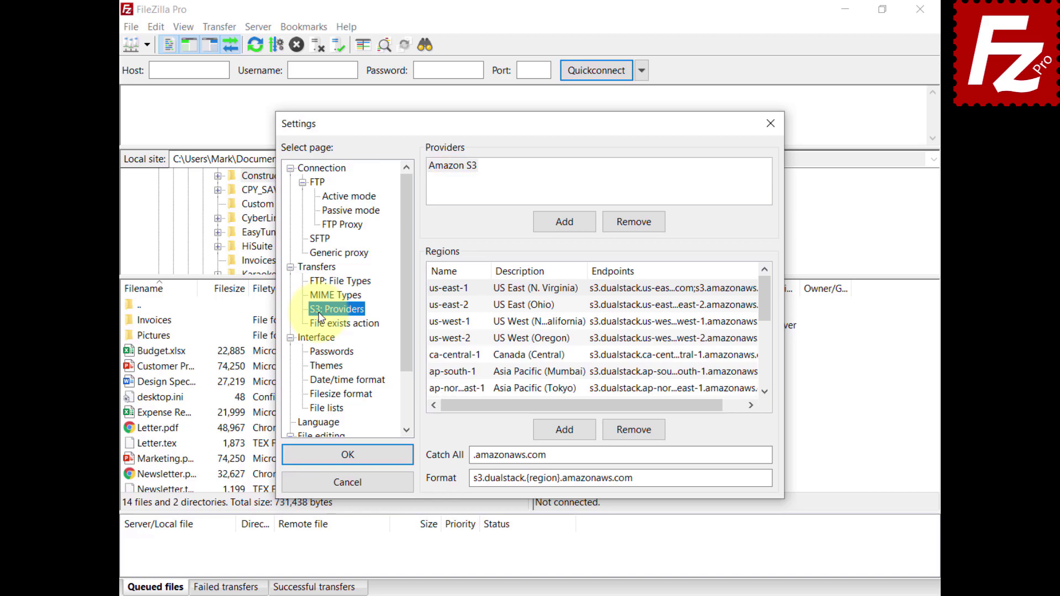
left_click(565, 223)
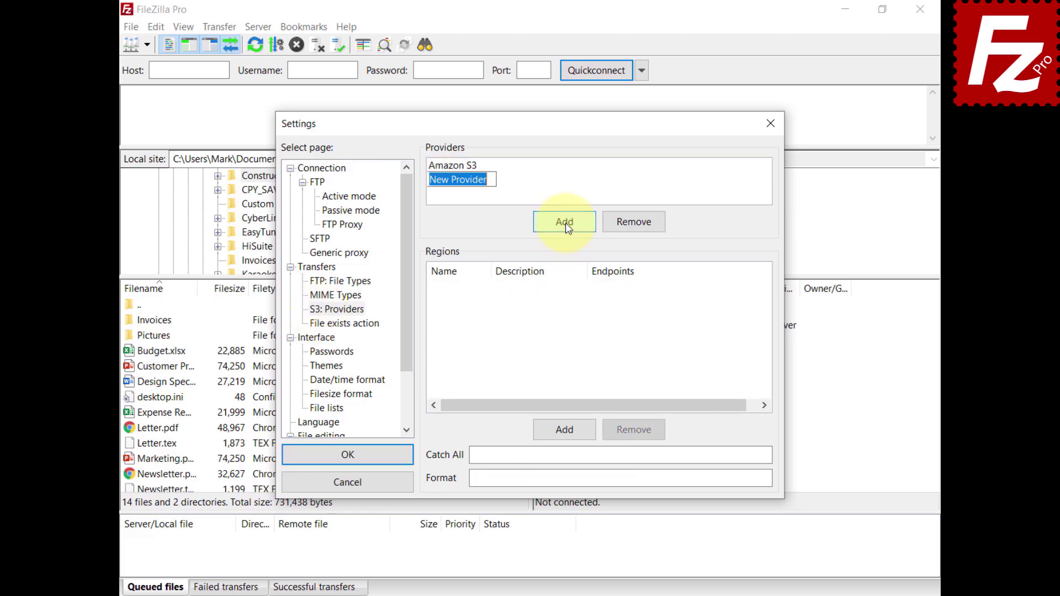
type("Wasabi")
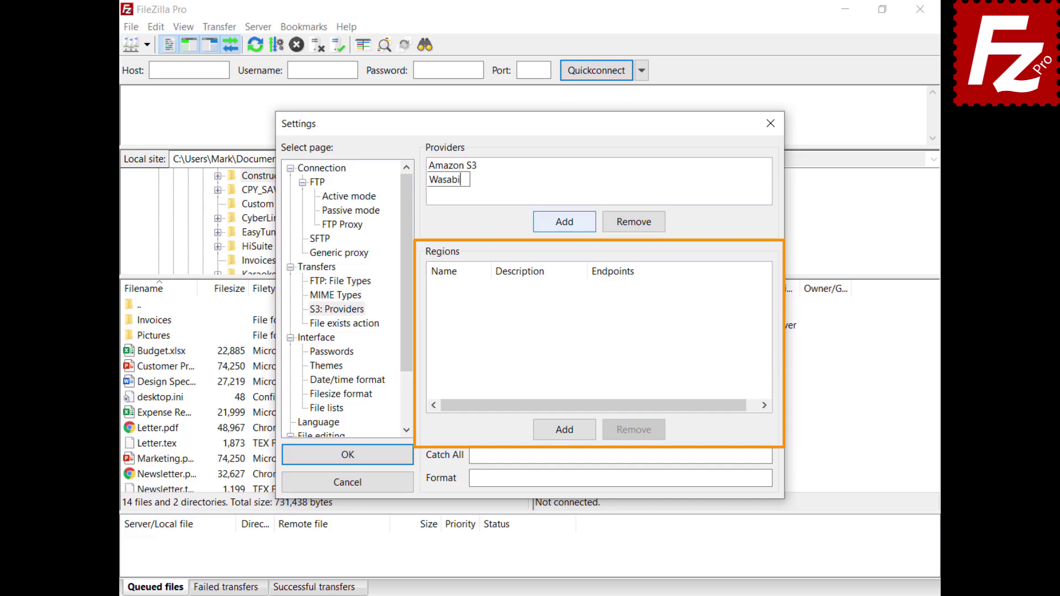
Add Wasabi region us-east-1, described 'US East 1', with endpoint s3.wasabisys.com.
left_click(565, 430)
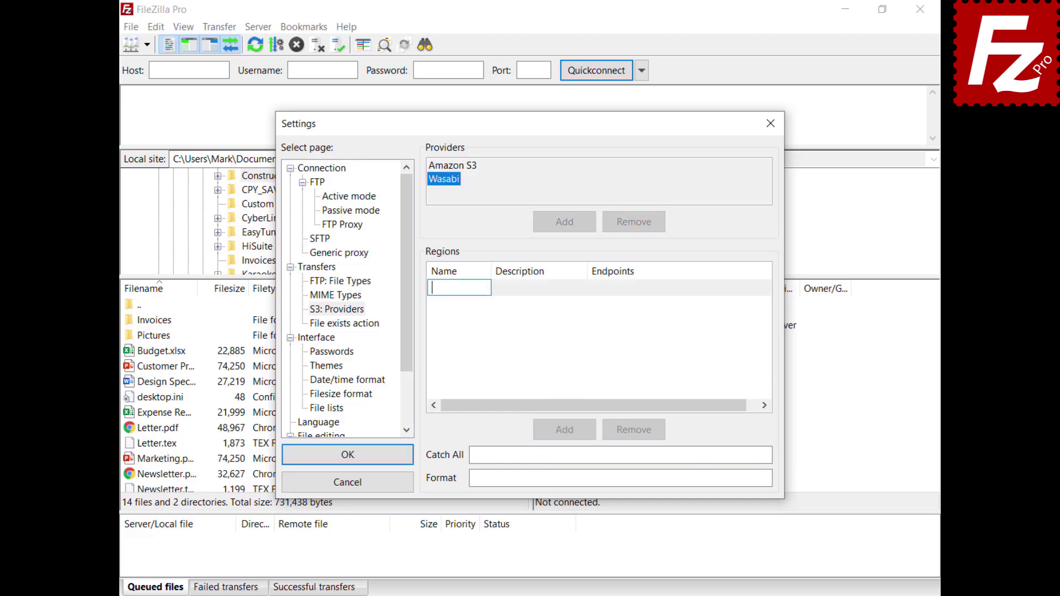
type("us-east-1")
key("Return")
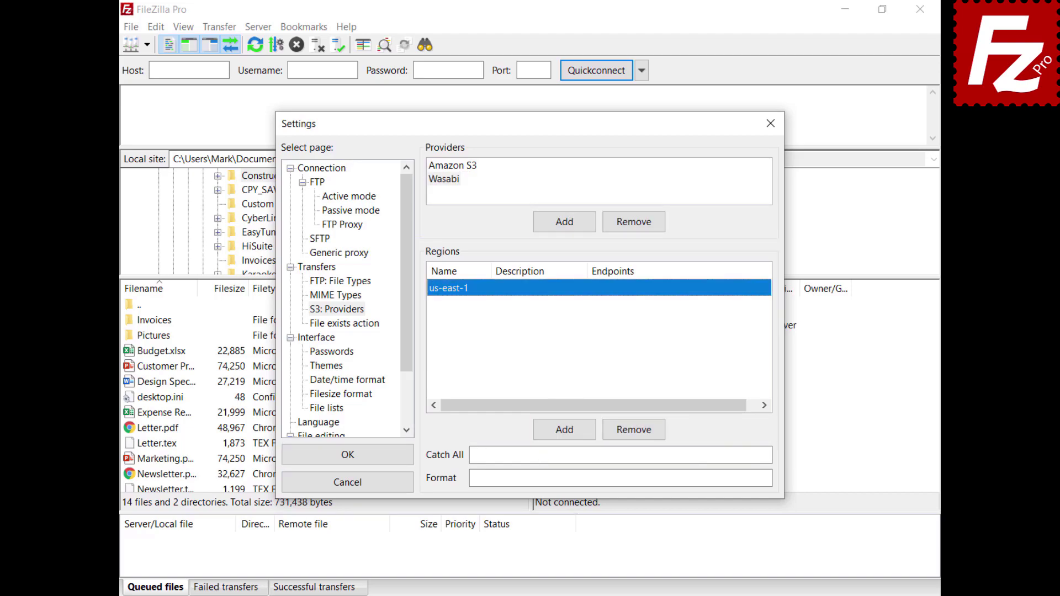
left_click(525, 288)
type("US East 1")
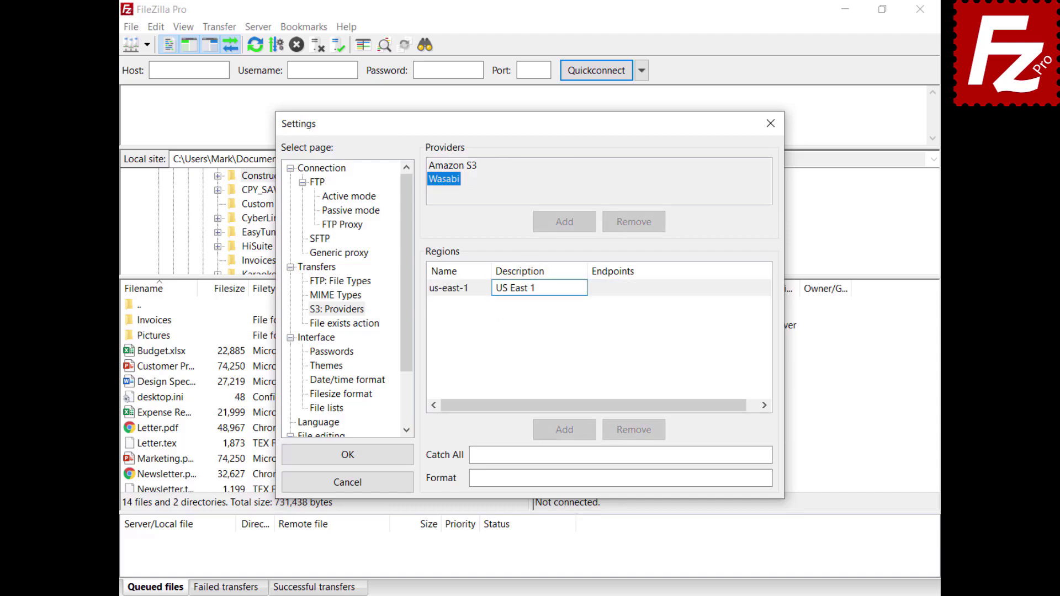
key("Return")
left_click(620, 289)
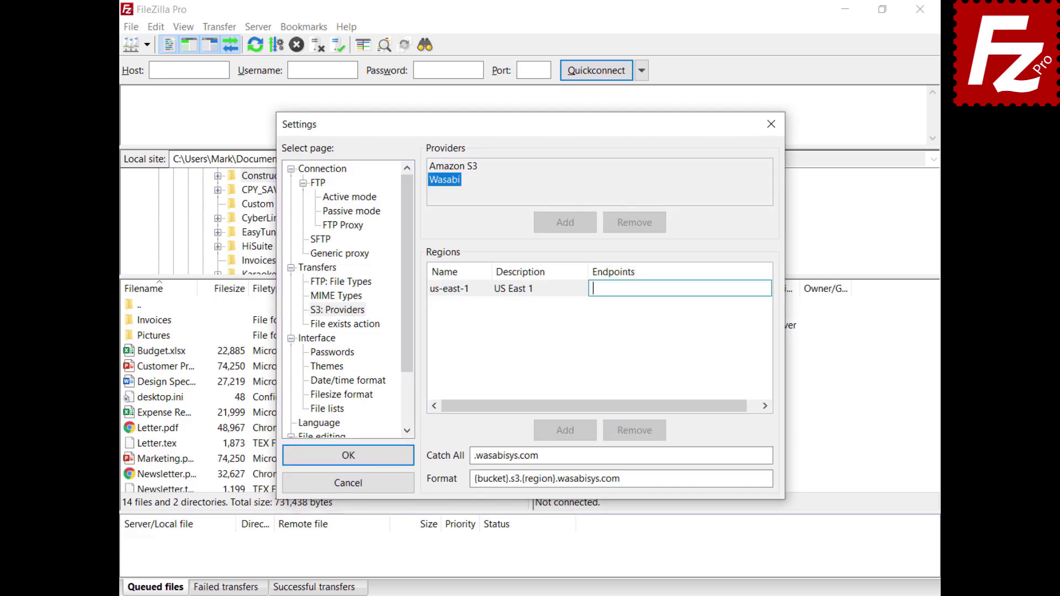
type("s3.wasabisys.com")
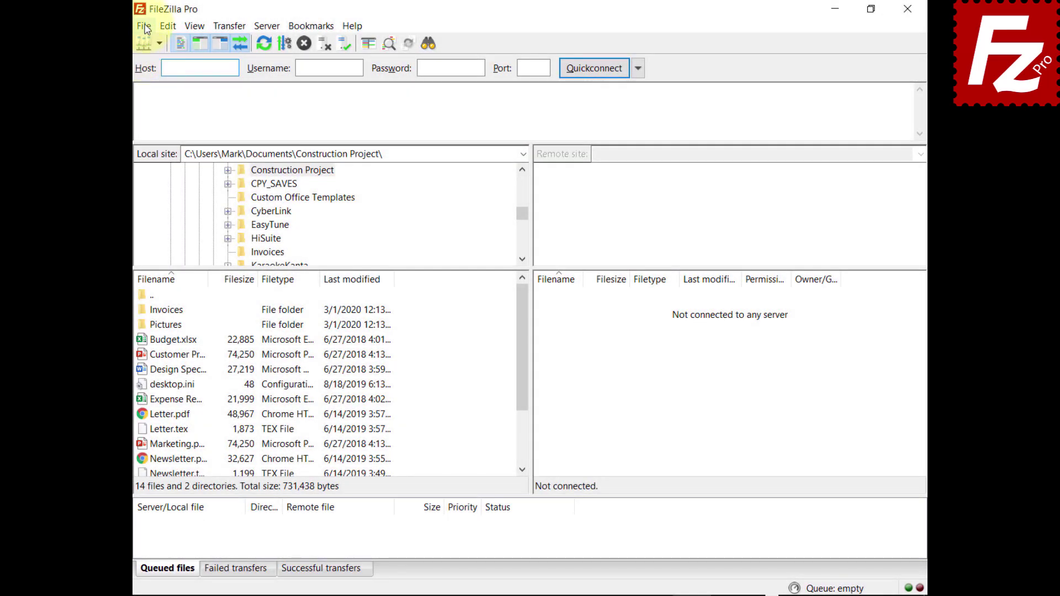
Create a new Site Manager entry named 'Website' using the S3 protocol.
left_click(144, 27)
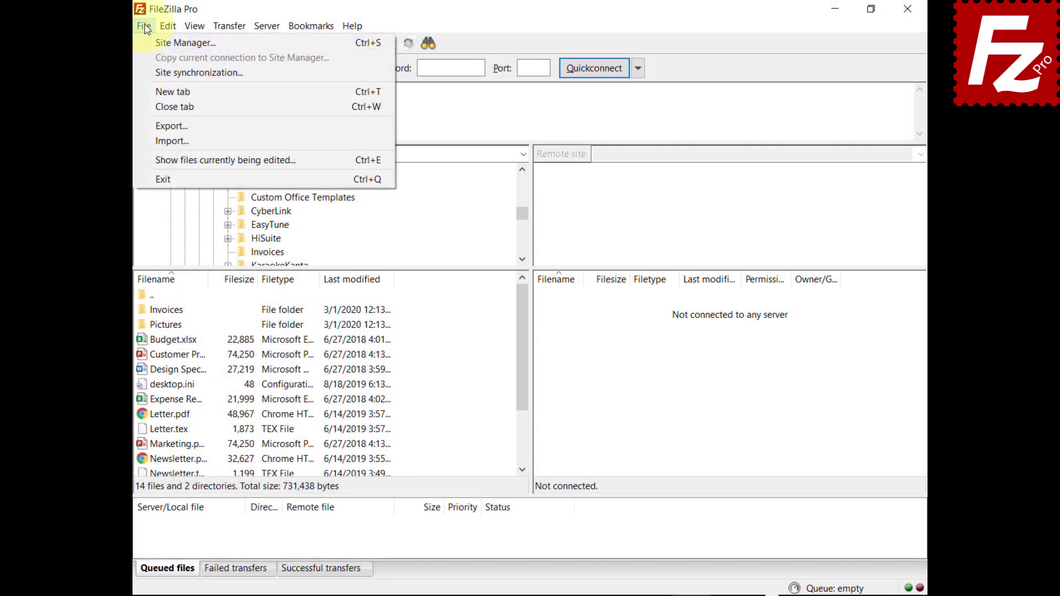
left_click(157, 42)
left_click(343, 386)
type("Website")
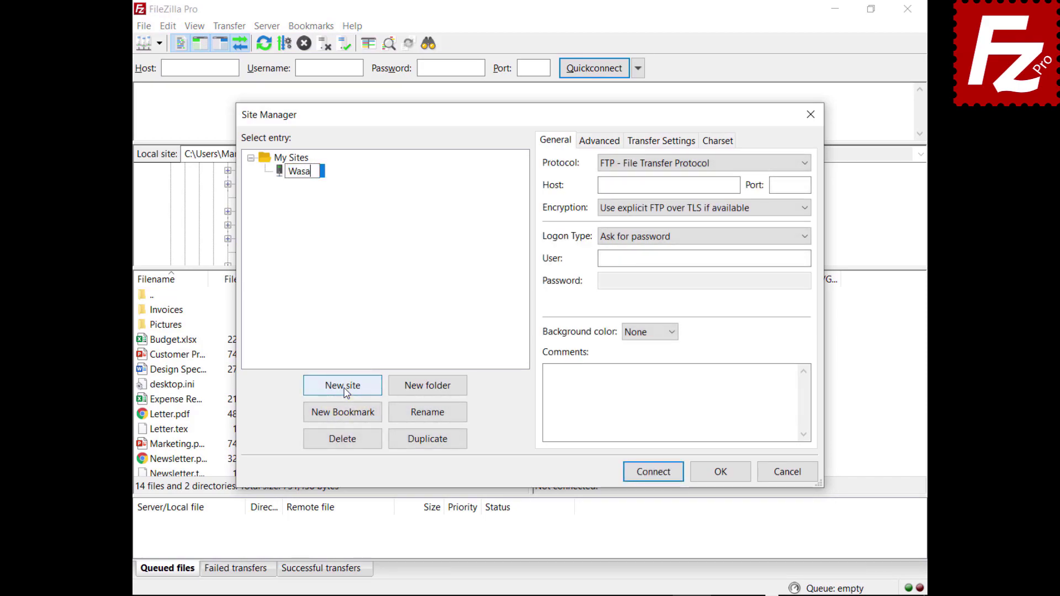
left_click(683, 161)
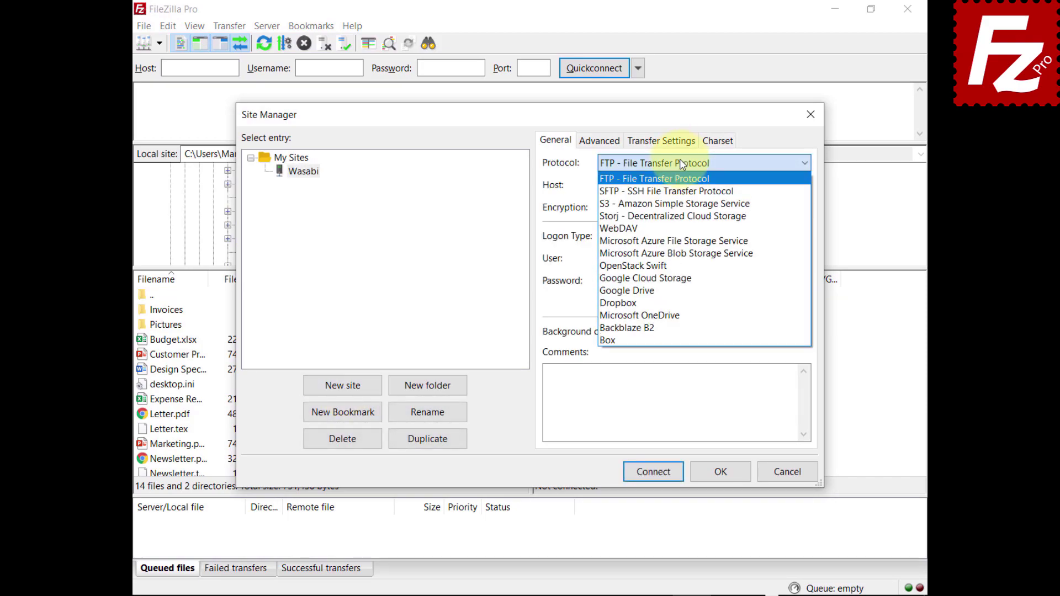
left_click(684, 201)
Paste host s3.wasabisys.com, the access key ID, and the secret access key.
key("Tab")
type("s3.wasabisys.com")
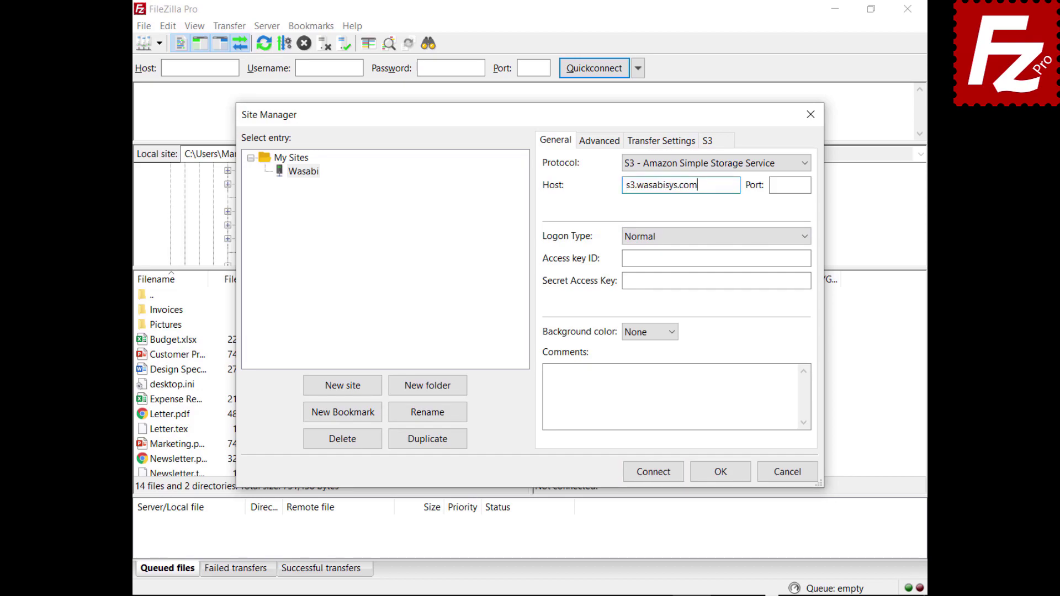
left_click(716, 258)
key("ctrl+v")
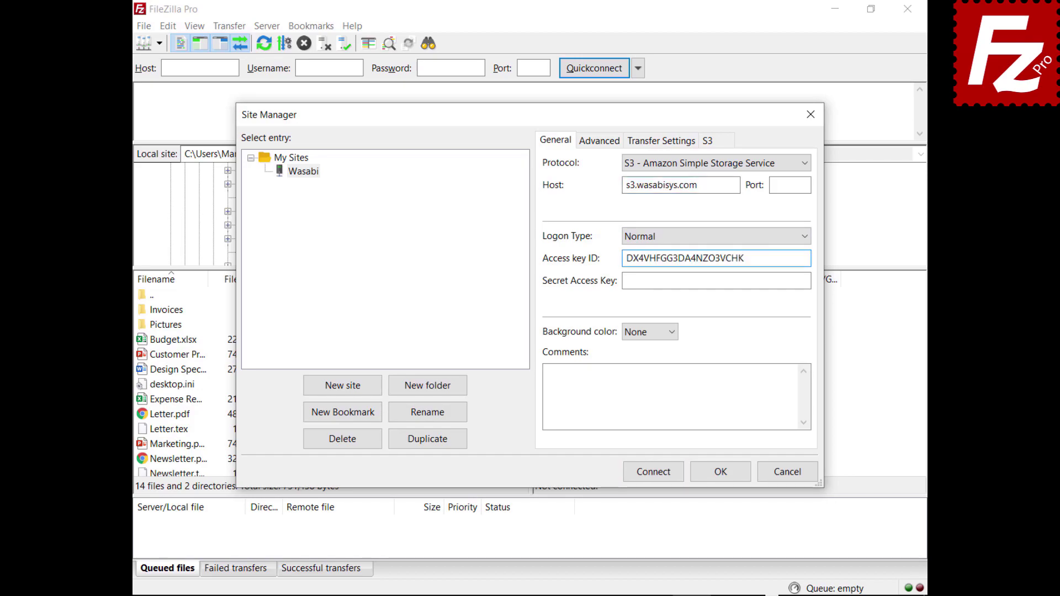
left_click(809, 281)
key("ctrl+v")
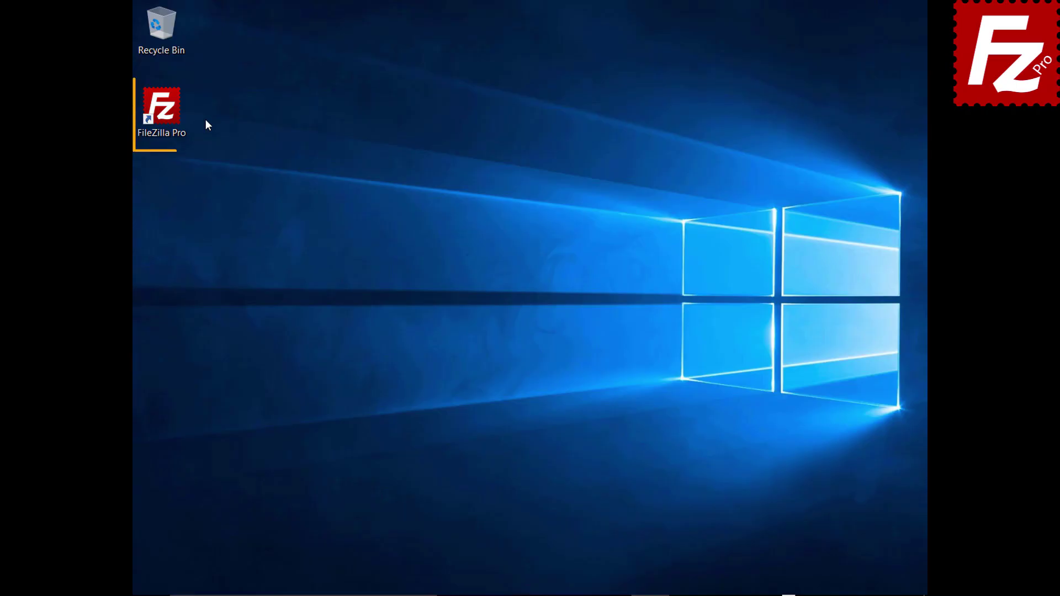
double_click(168, 115)
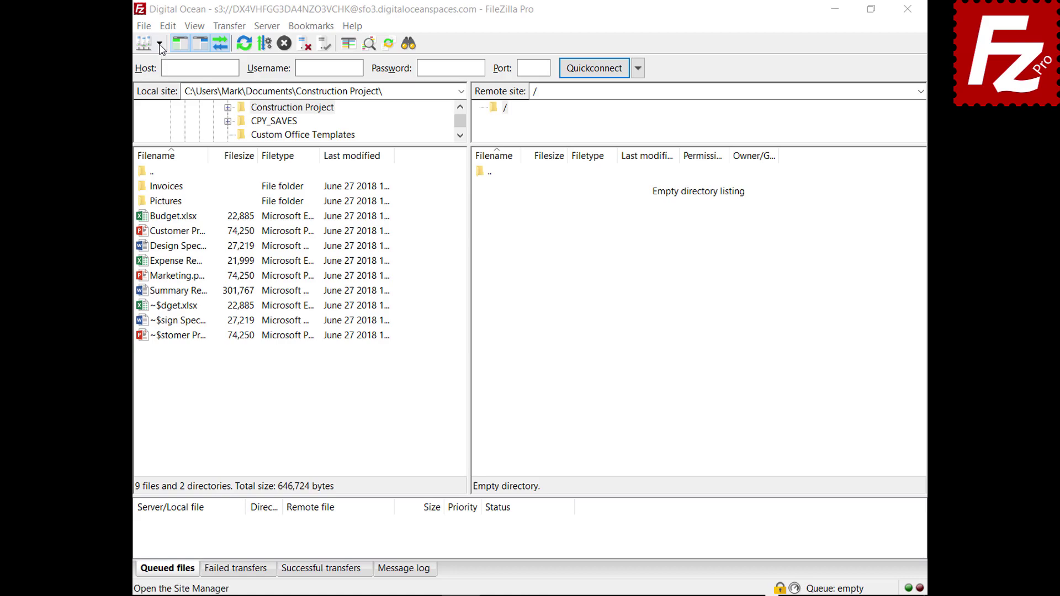
left_click(159, 43)
left_click(162, 63)
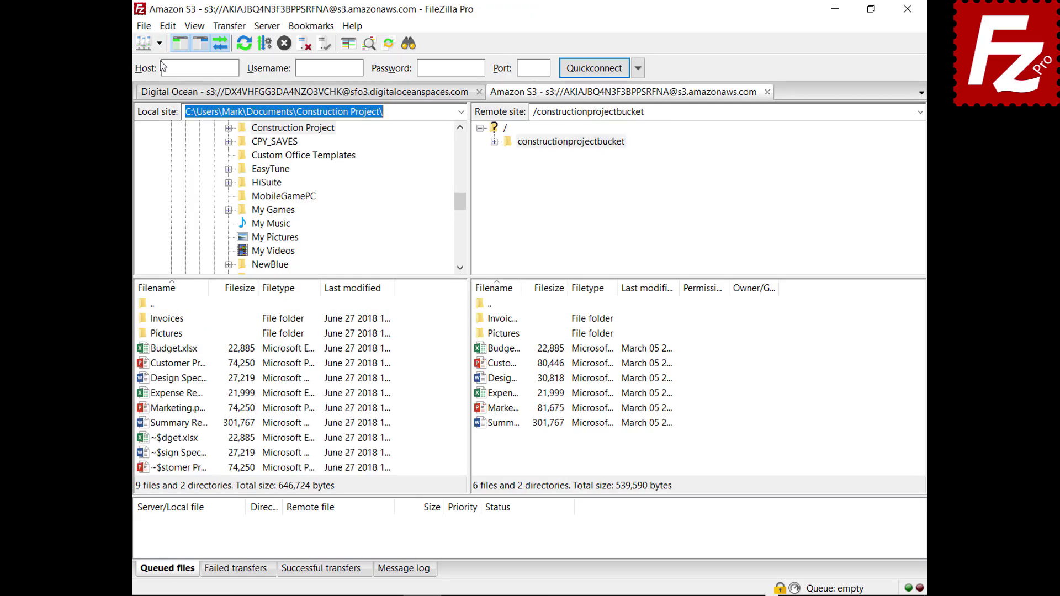
right_click(481, 354)
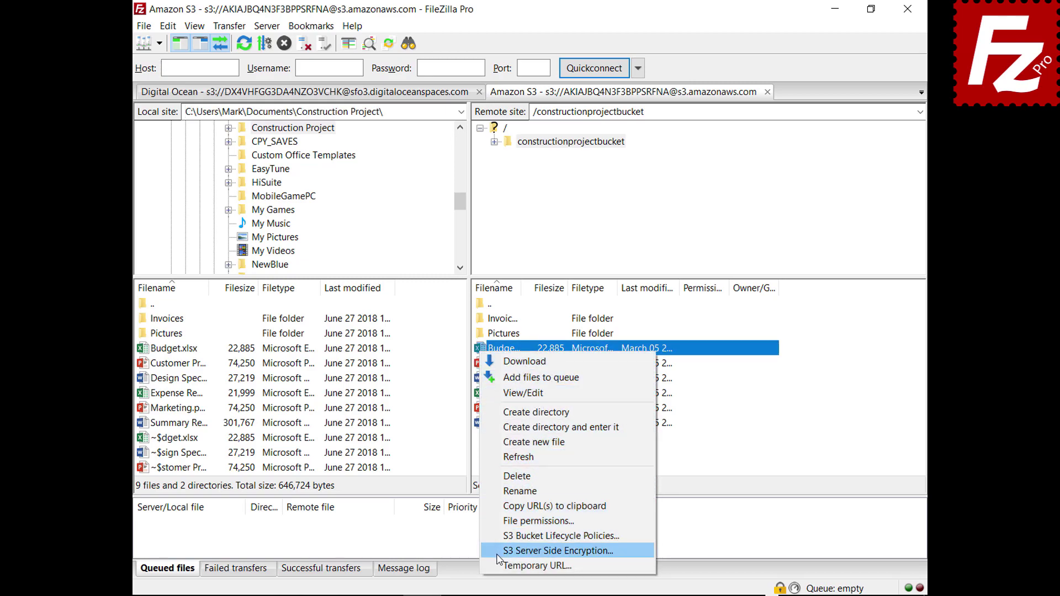
left_click(558, 551)
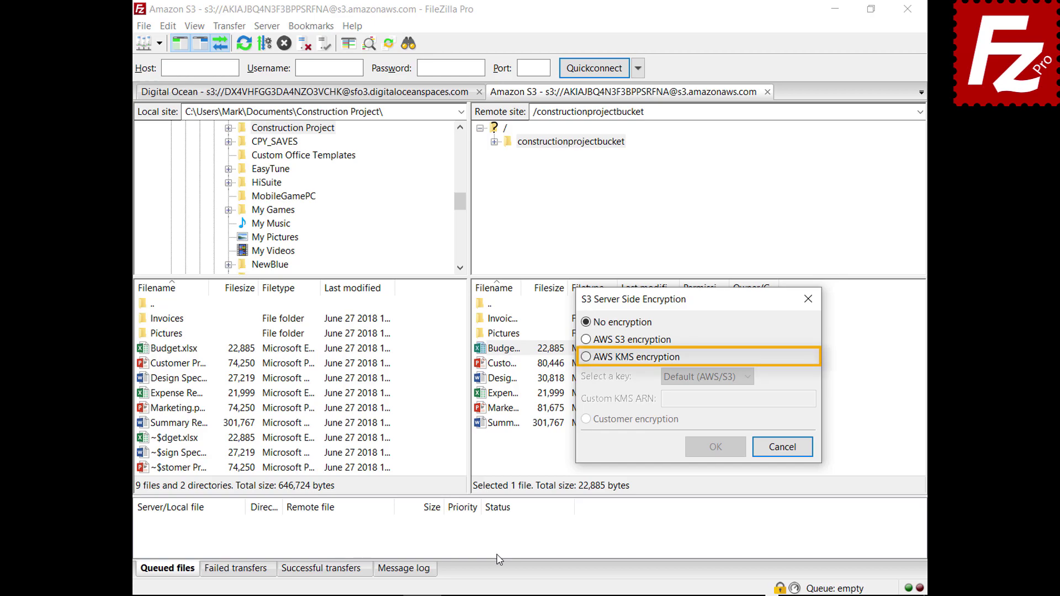
left_click(586, 358)
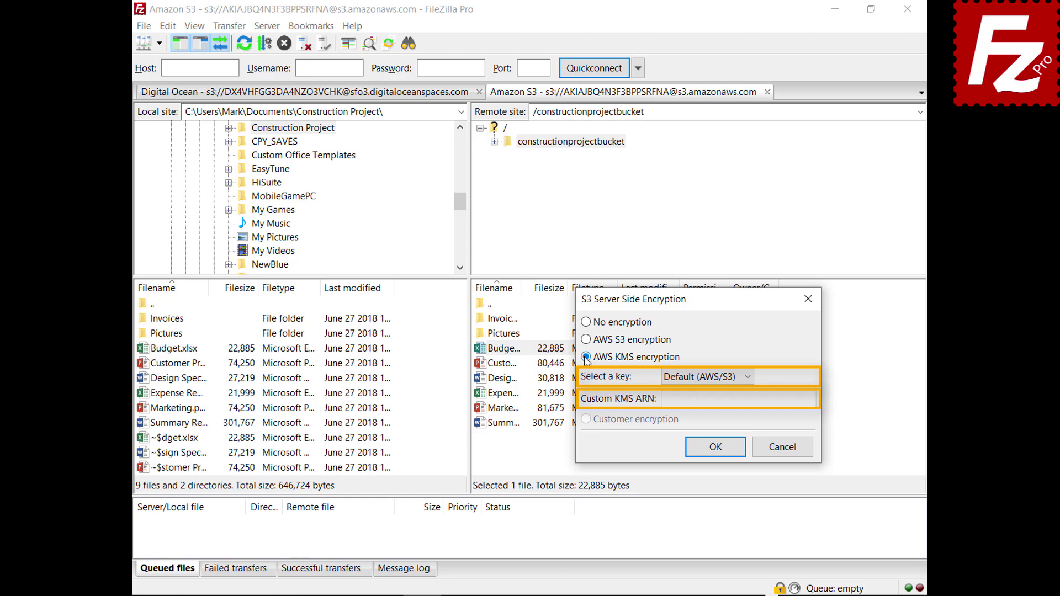
left_click(783, 446)
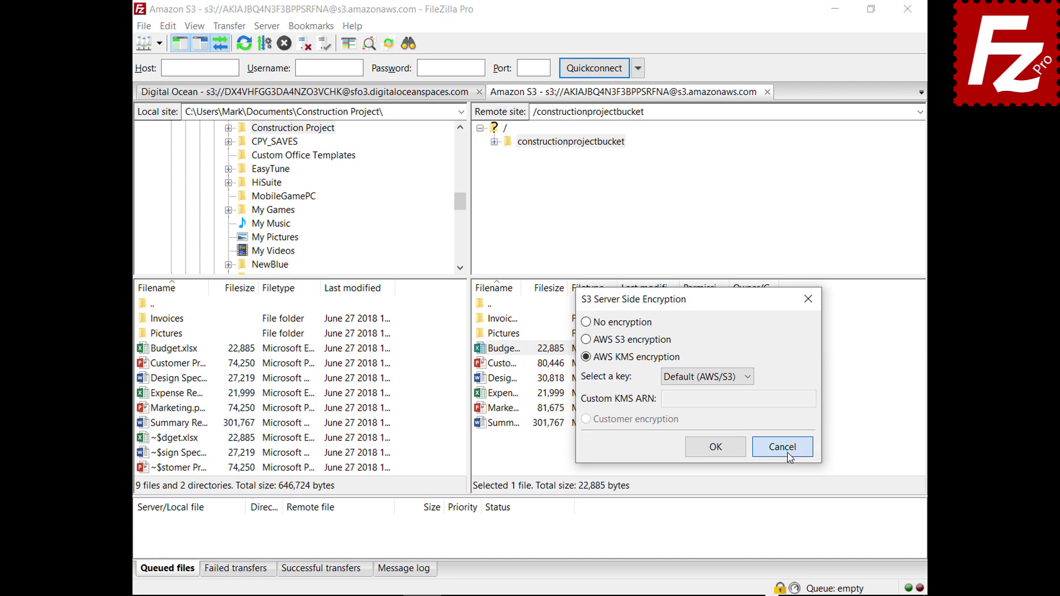
left_click(144, 26)
left_click(148, 41)
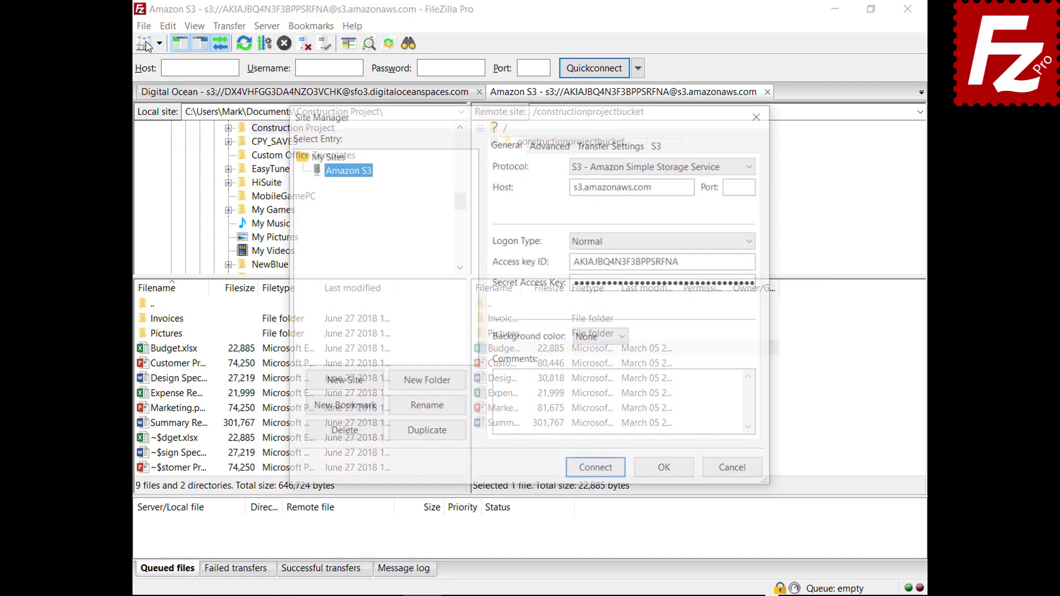
left_click(676, 148)
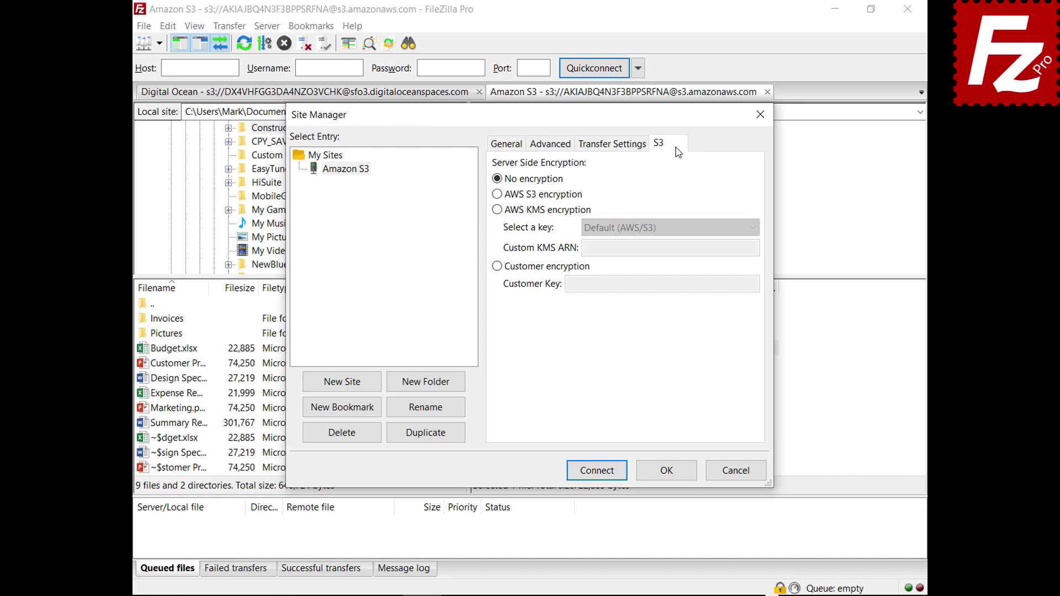
left_click(497, 195)
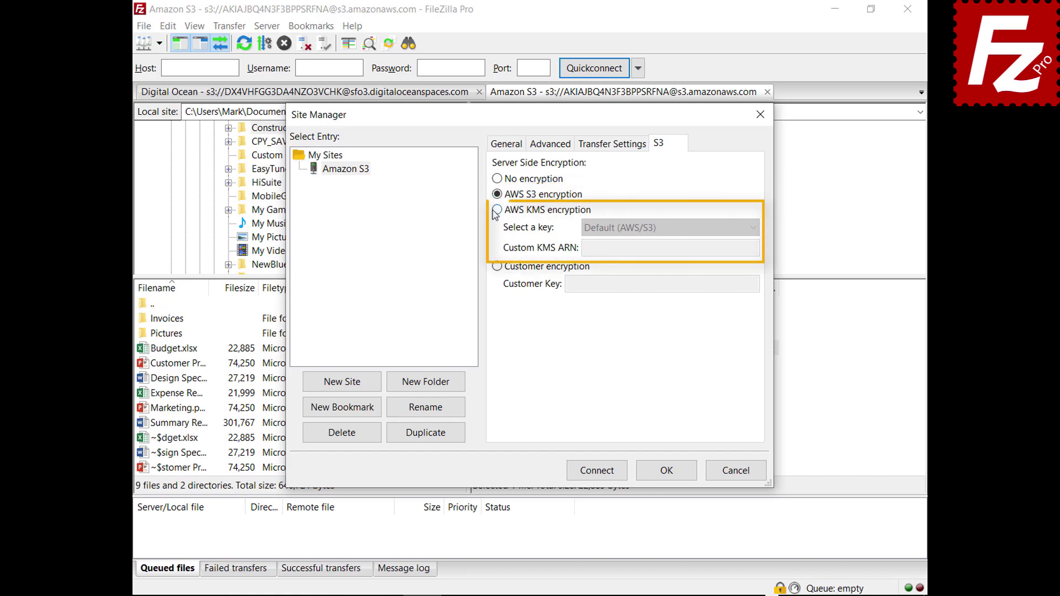
left_click(497, 210)
left_click(753, 229)
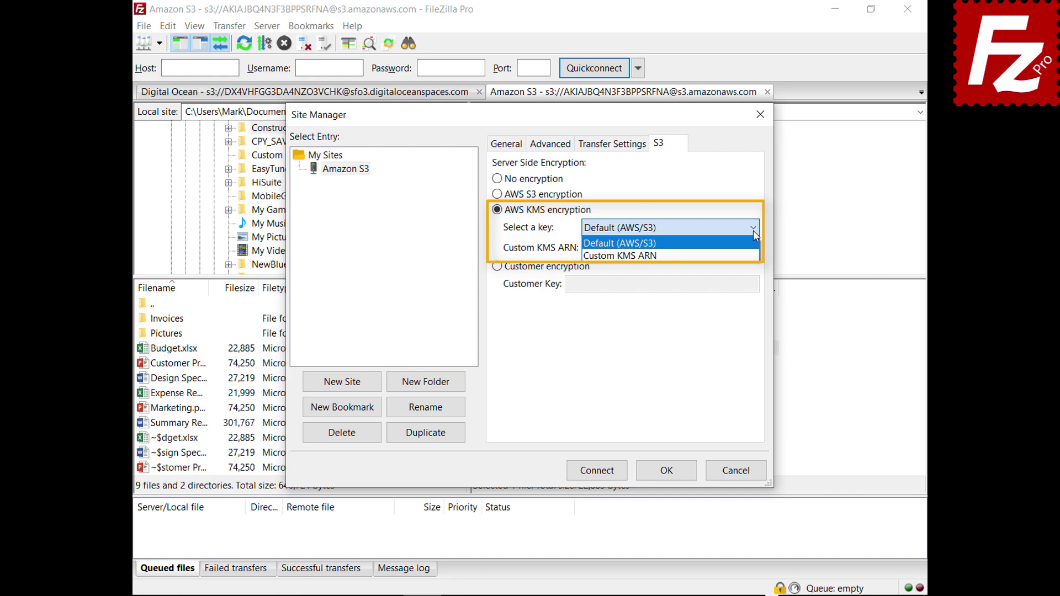
left_click(755, 231)
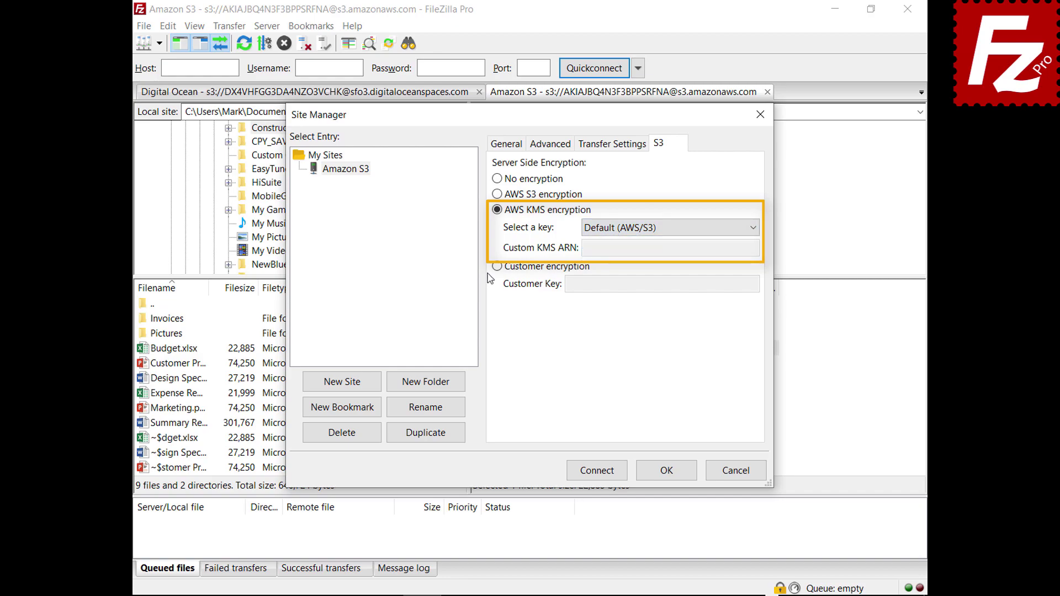
left_click(497, 267)
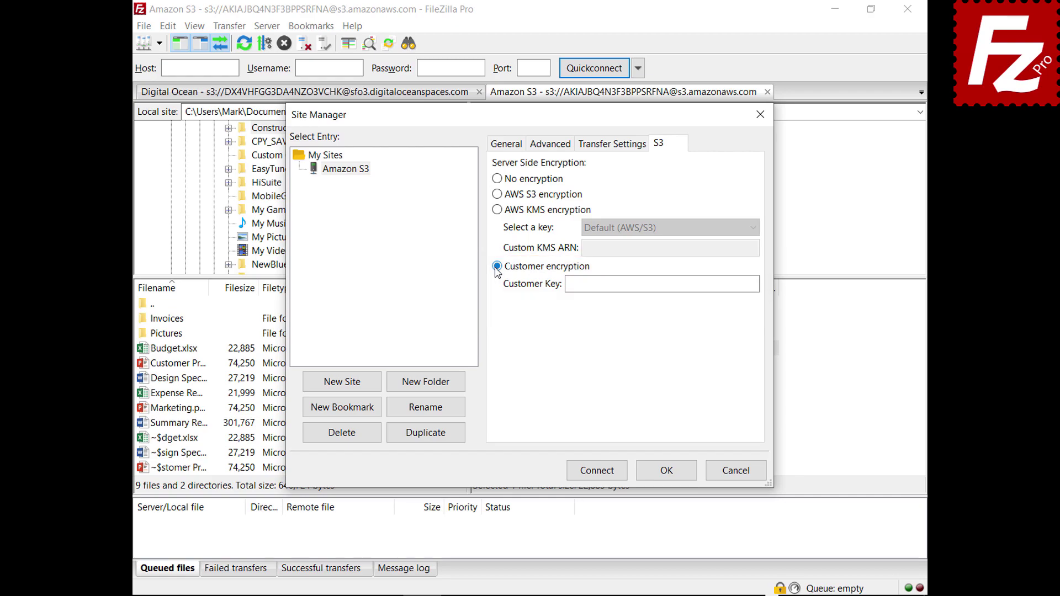
left_click(741, 476)
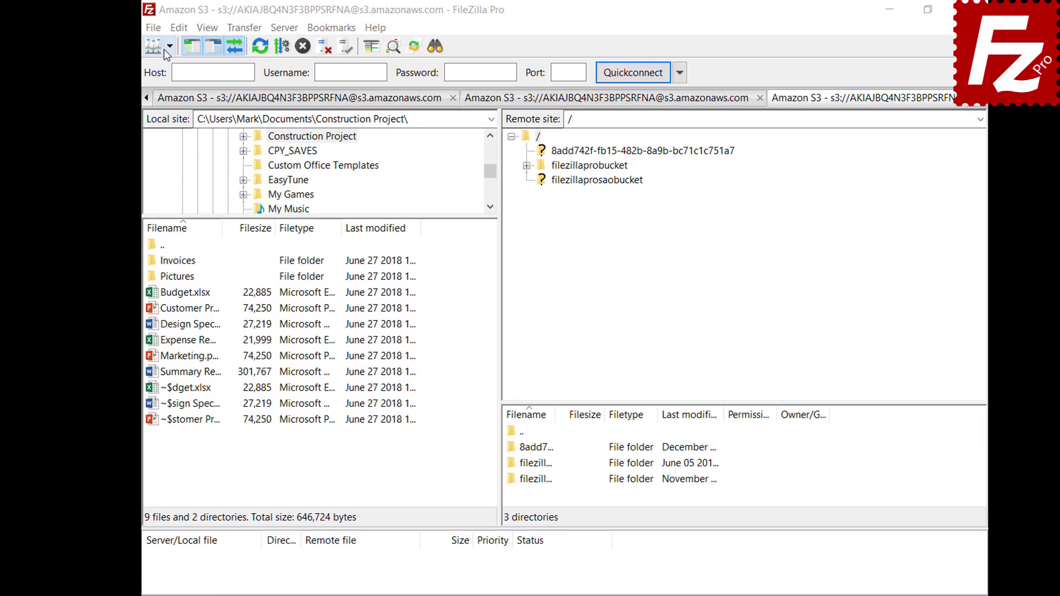
Connect to the Amazon S3 site and open filezillaprobucket's S3 Bucket Lifecycle Policies.
left_click(181, 49)
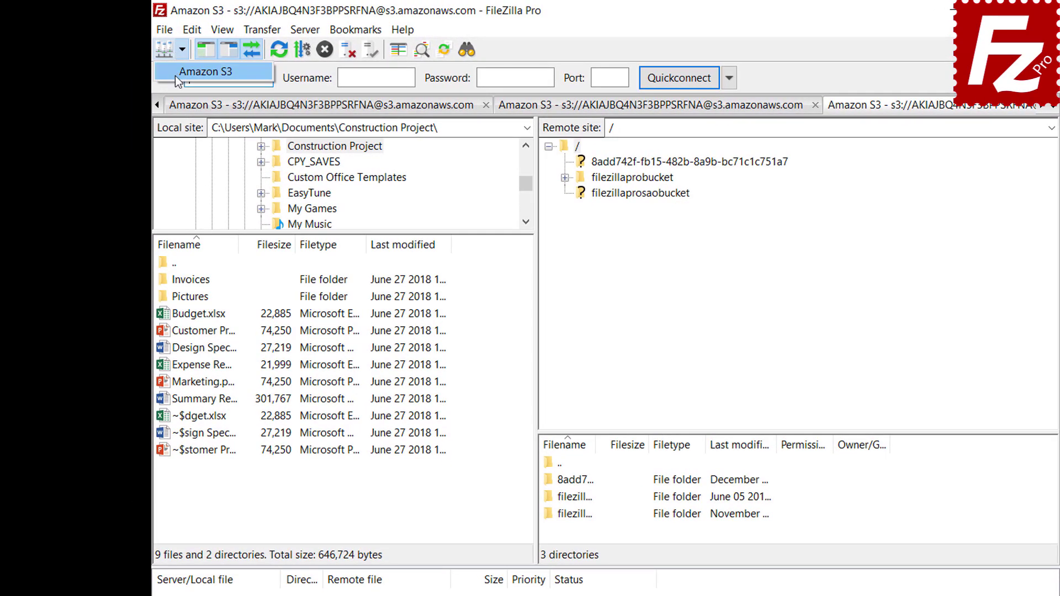
left_click(175, 72)
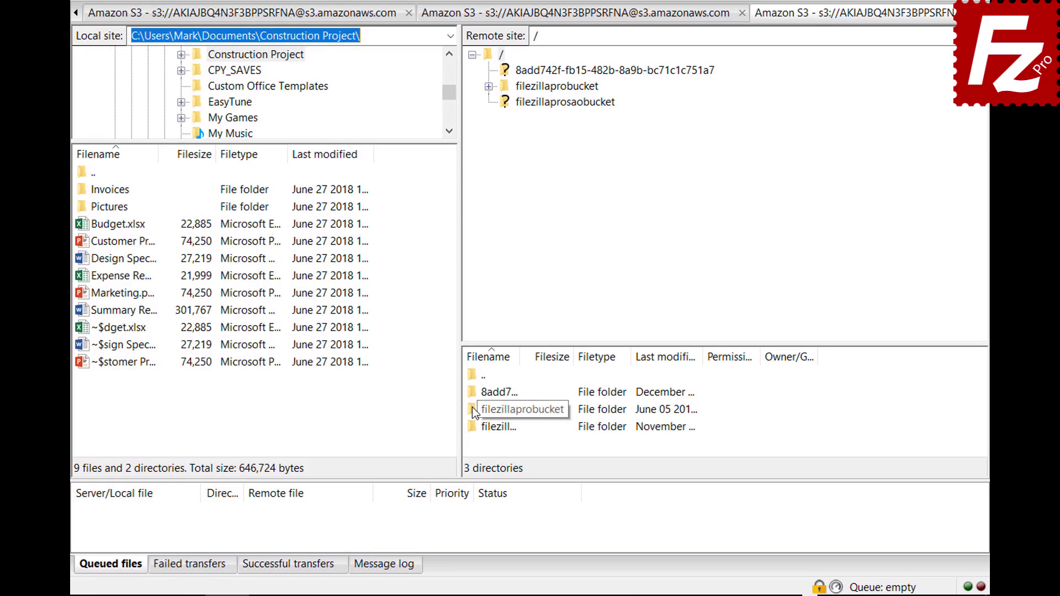
right_click(472, 406)
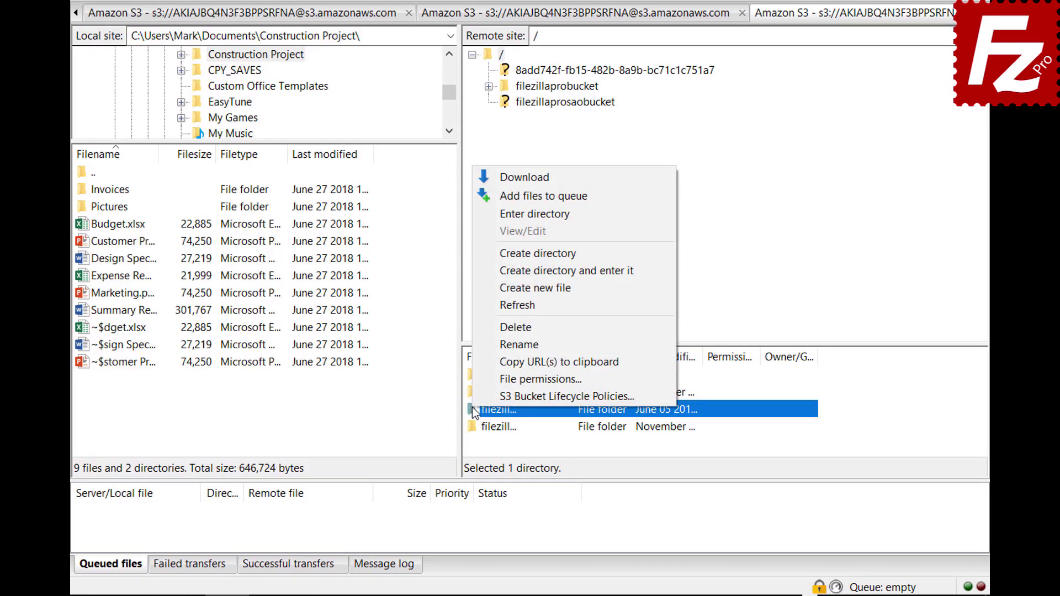
left_click(474, 393)
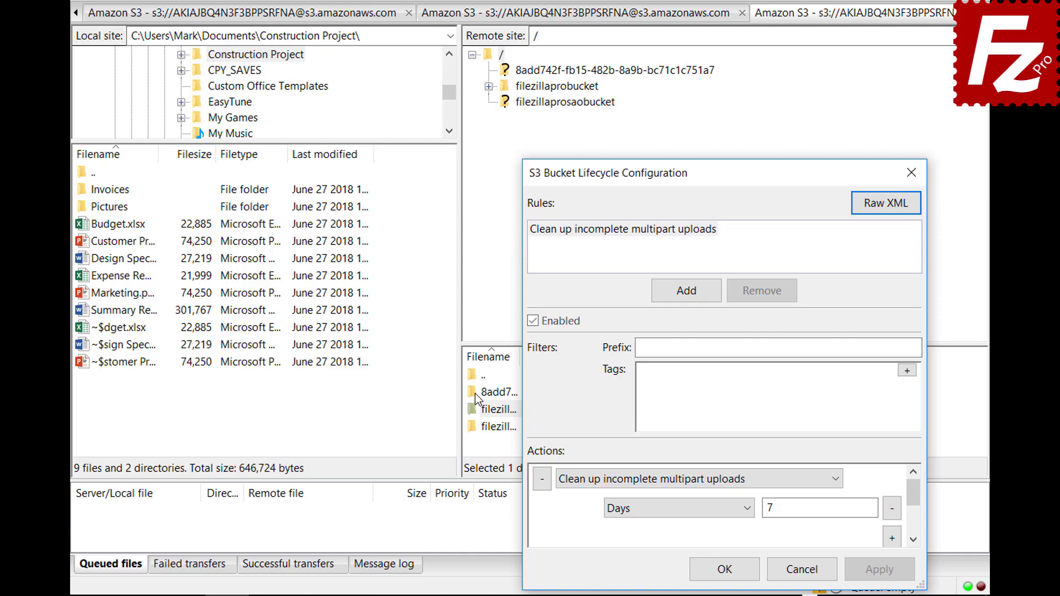
Add an enabled lifecycle rule 'Archive old site images' with prefix filter images/.
left_click(686, 291)
type("Archive ")
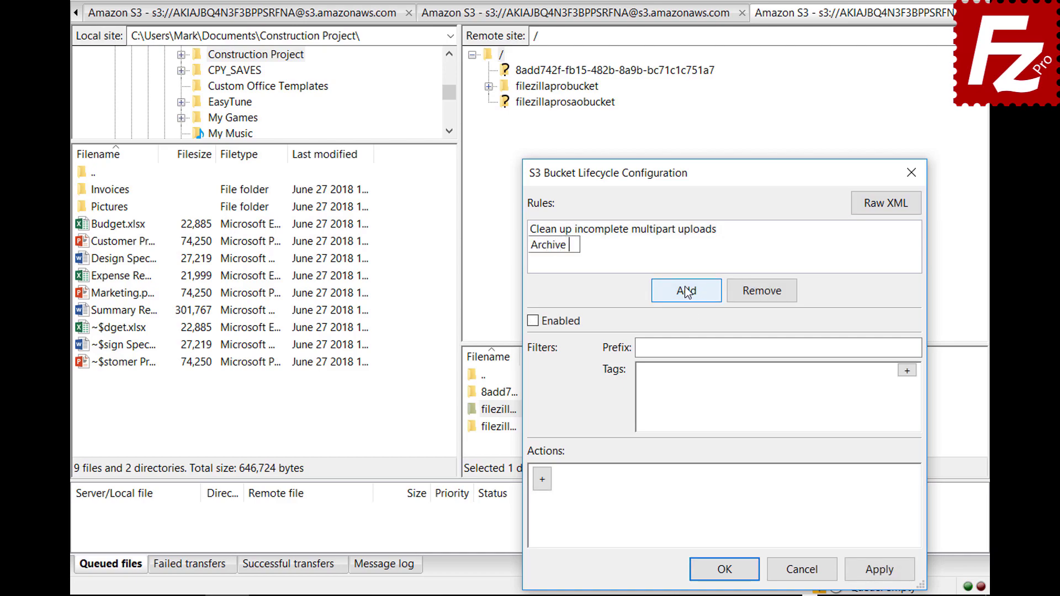
type("old site images")
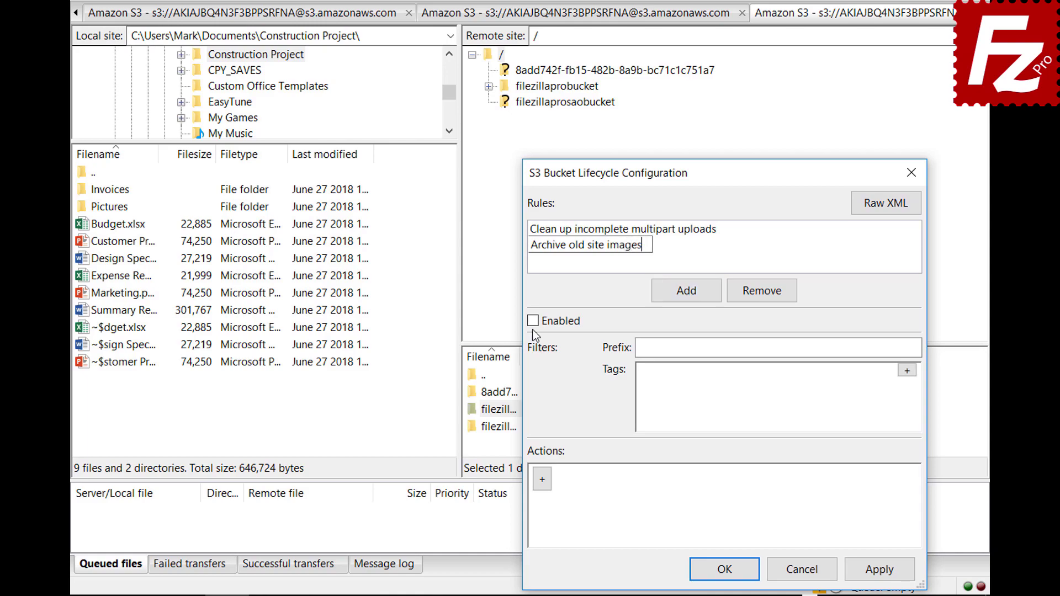
left_click(533, 321)
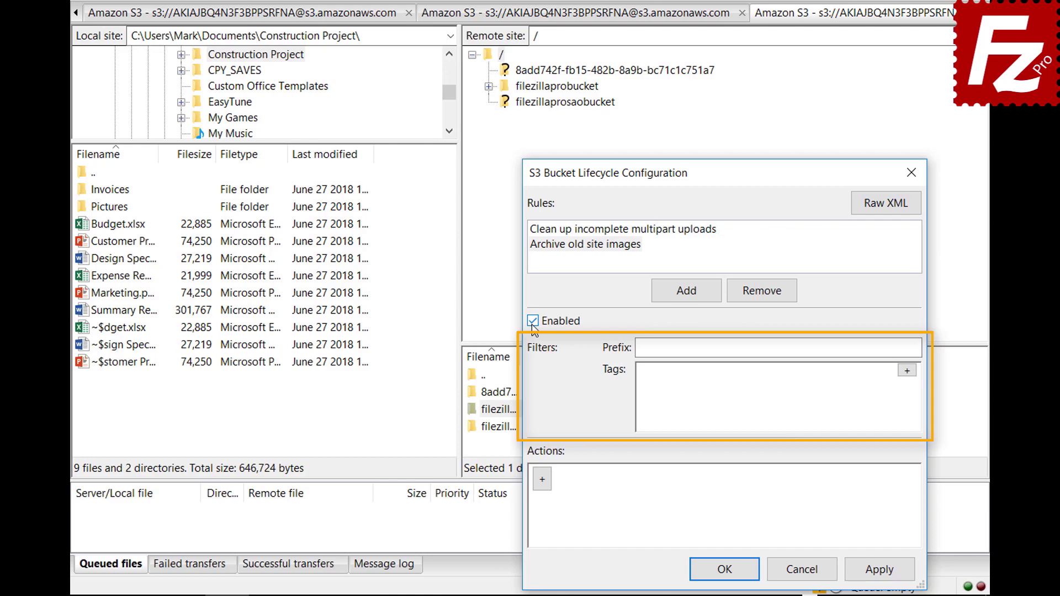
left_click(813, 348)
type("images/")
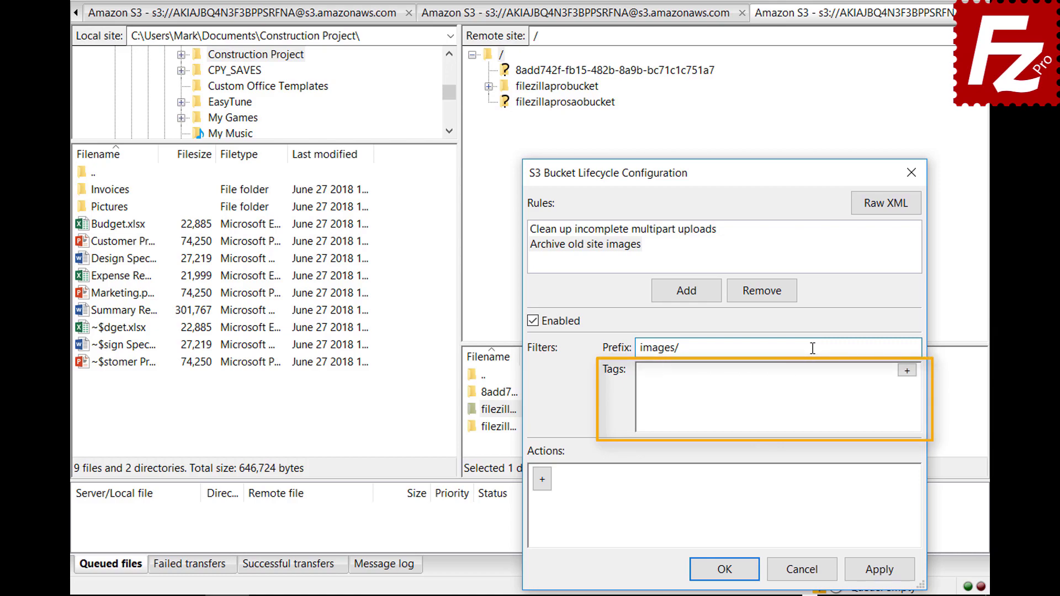
Filter the rule by tag location=site and add an action row.
left_click(907, 370)
left_click(785, 377)
type("location")
left_click(888, 377)
type("site")
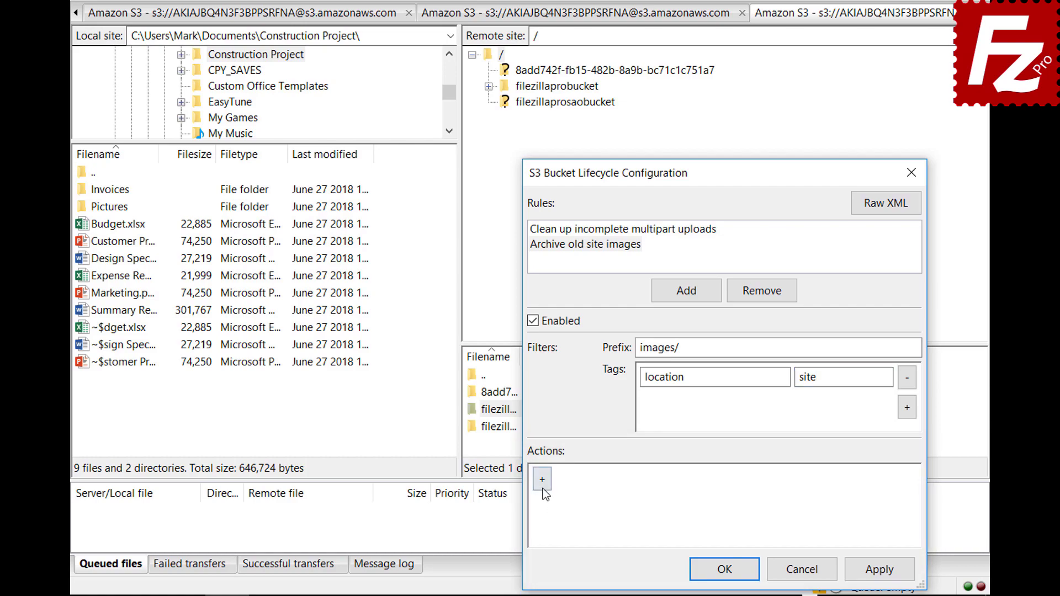
left_click(544, 489)
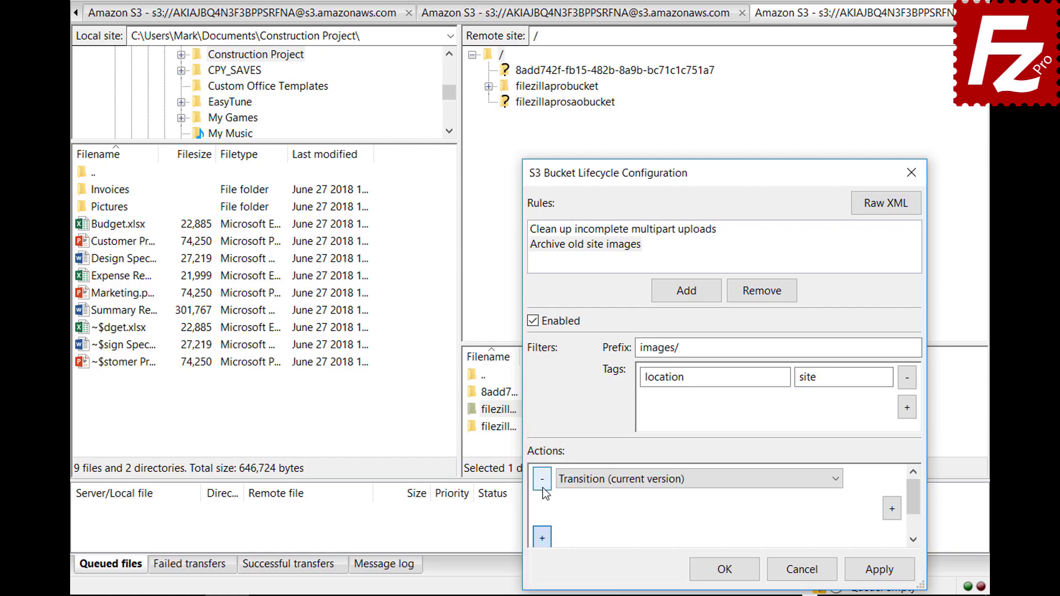
Keep the Transition (current version) action and time it at Days = 30.
left_click(836, 481)
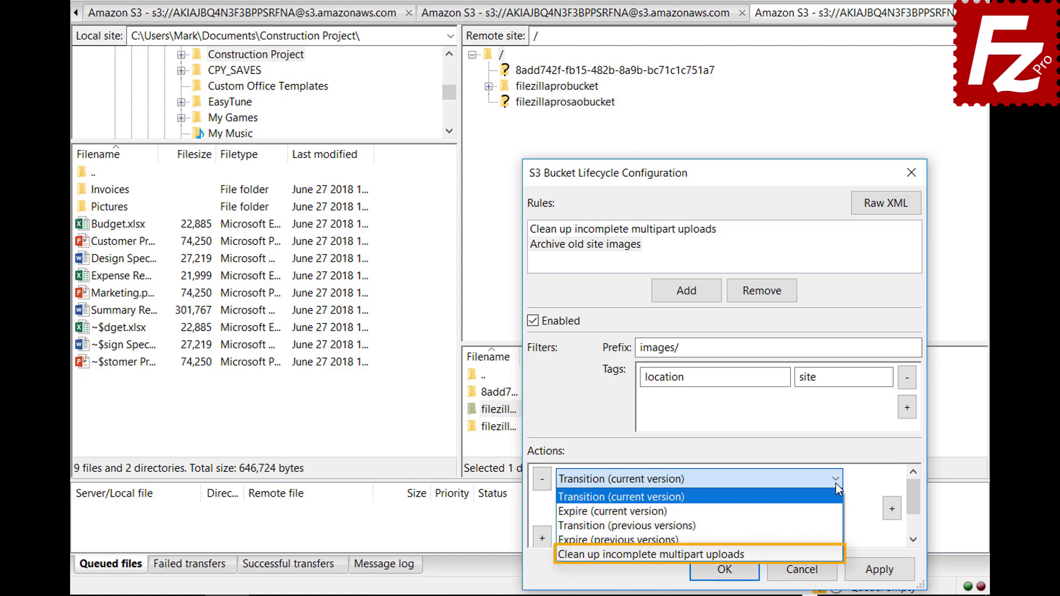
left_click(836, 483)
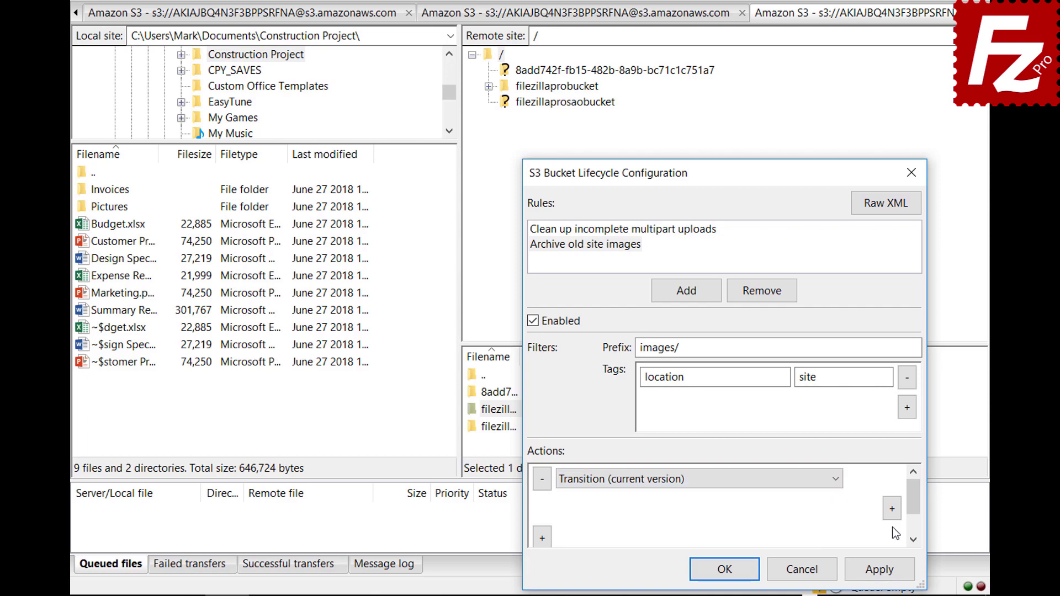
left_click(892, 509)
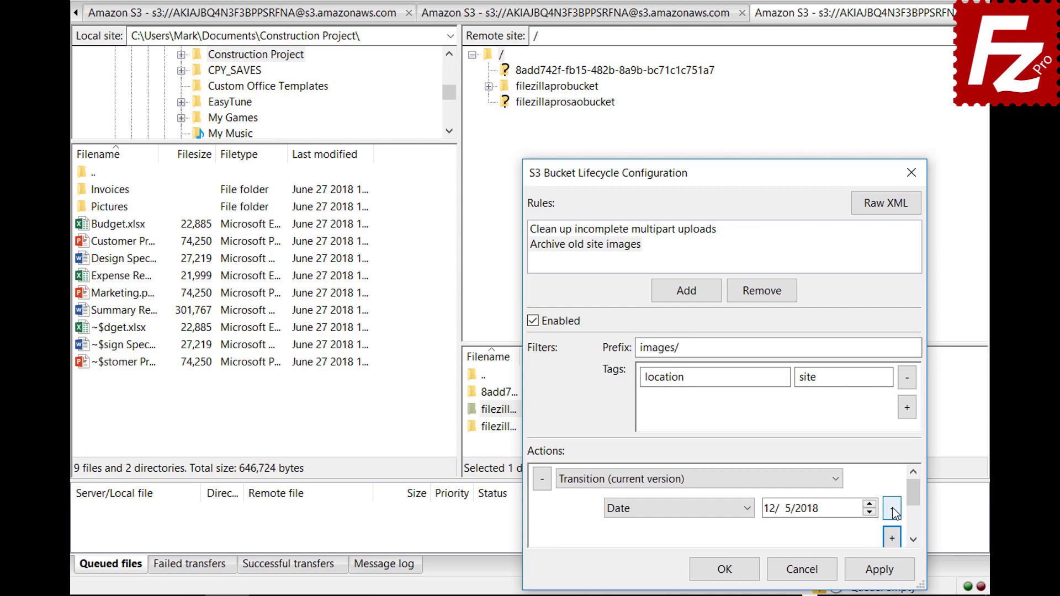
left_click(749, 509)
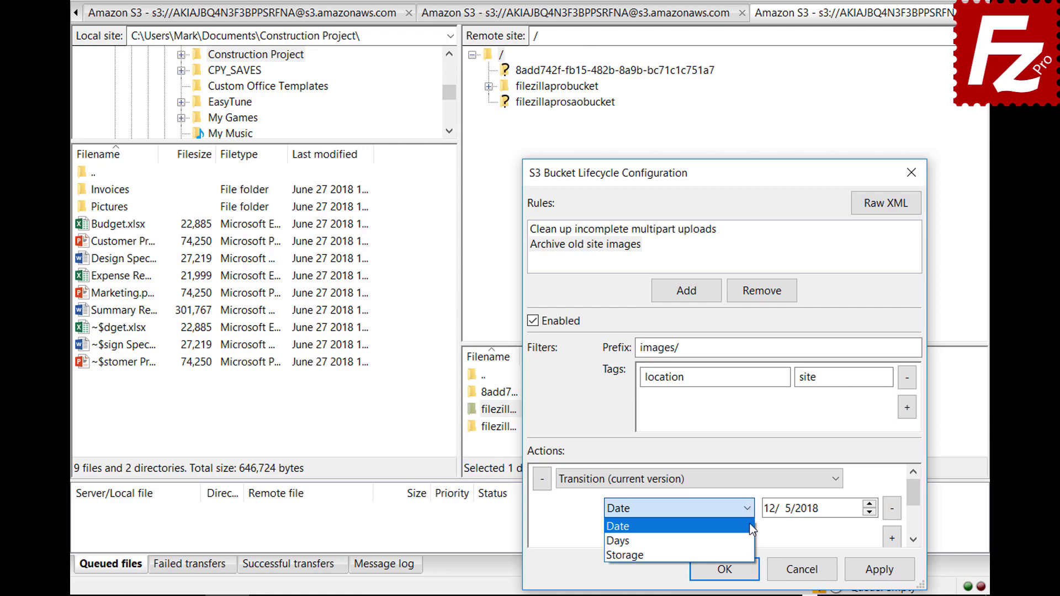
left_click(749, 541)
scroll(916, 502, "down", 1)
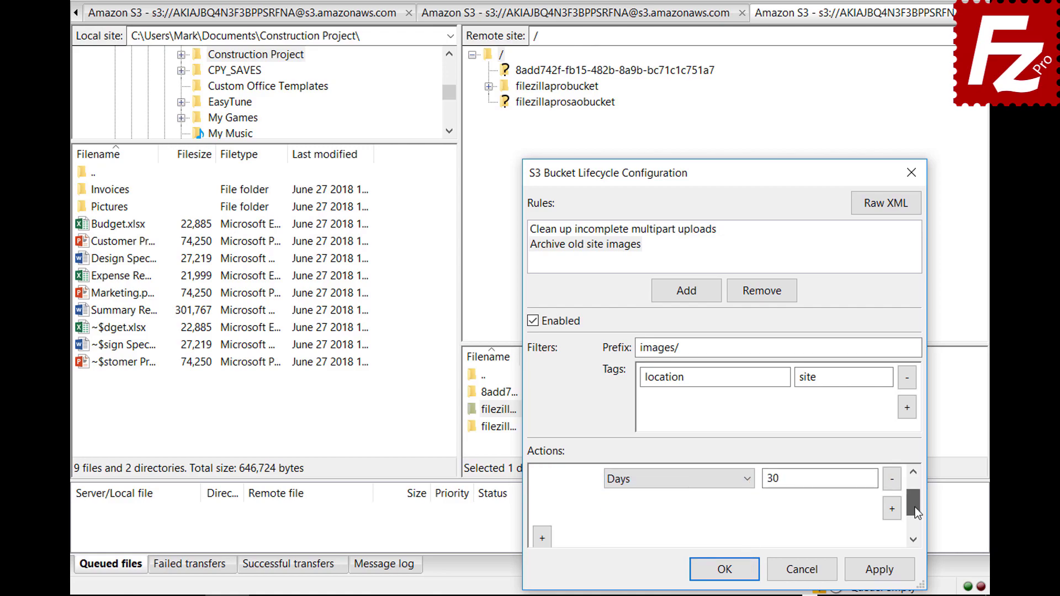
Set the transition's storage class to Glacier and save the lifecycle configuration.
left_click(892, 509)
left_click(675, 508)
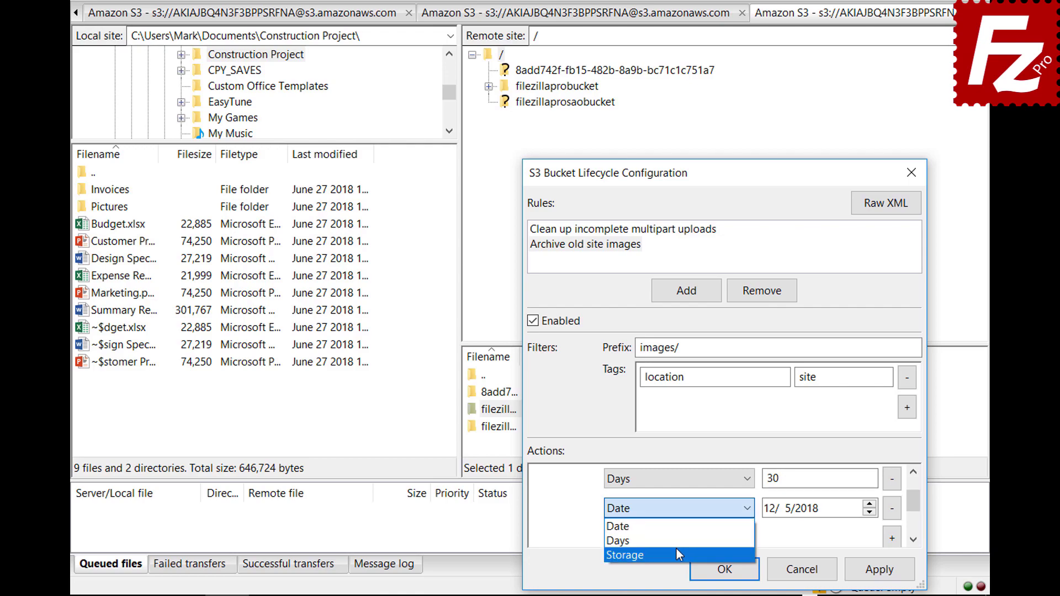
left_click(677, 554)
left_click(796, 512)
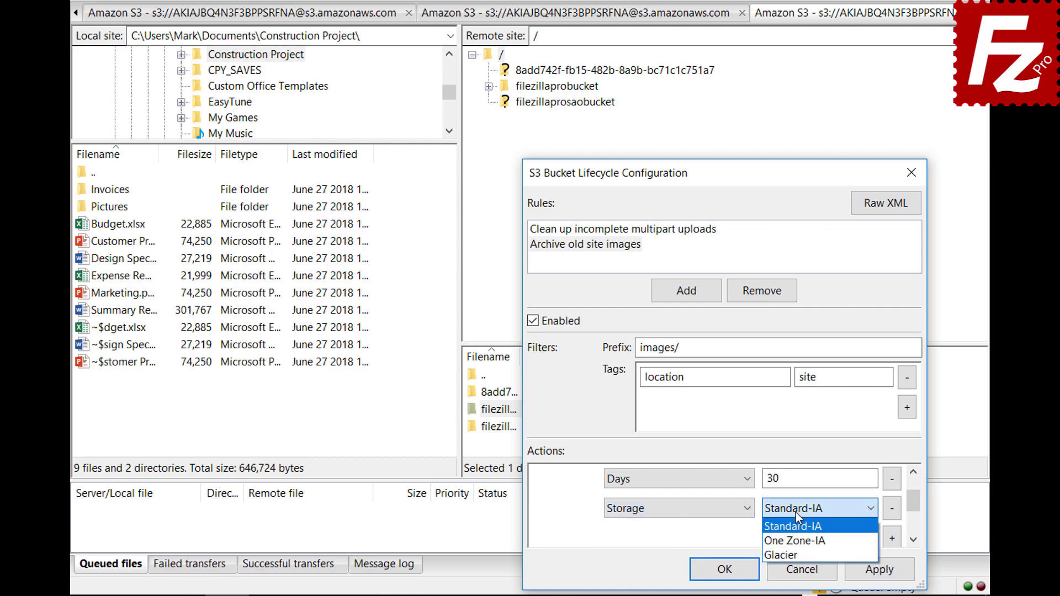
left_click(796, 551)
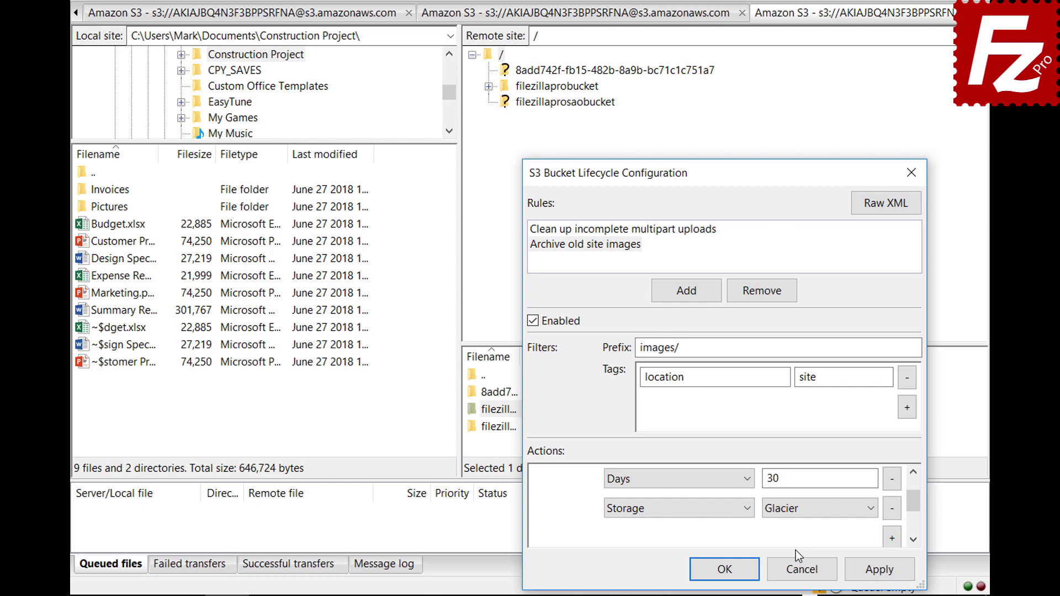
left_click(719, 569)
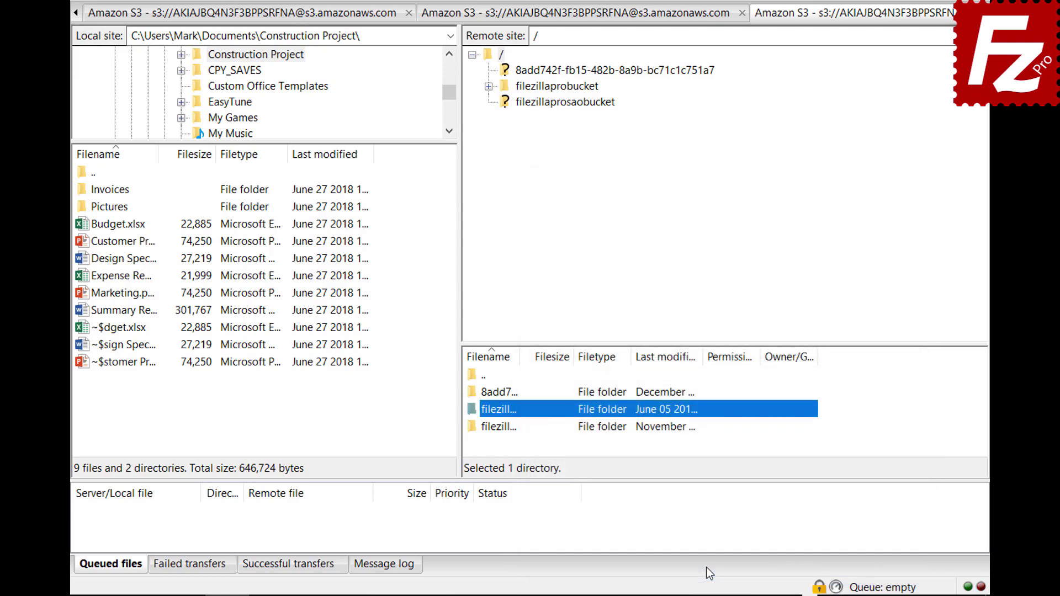
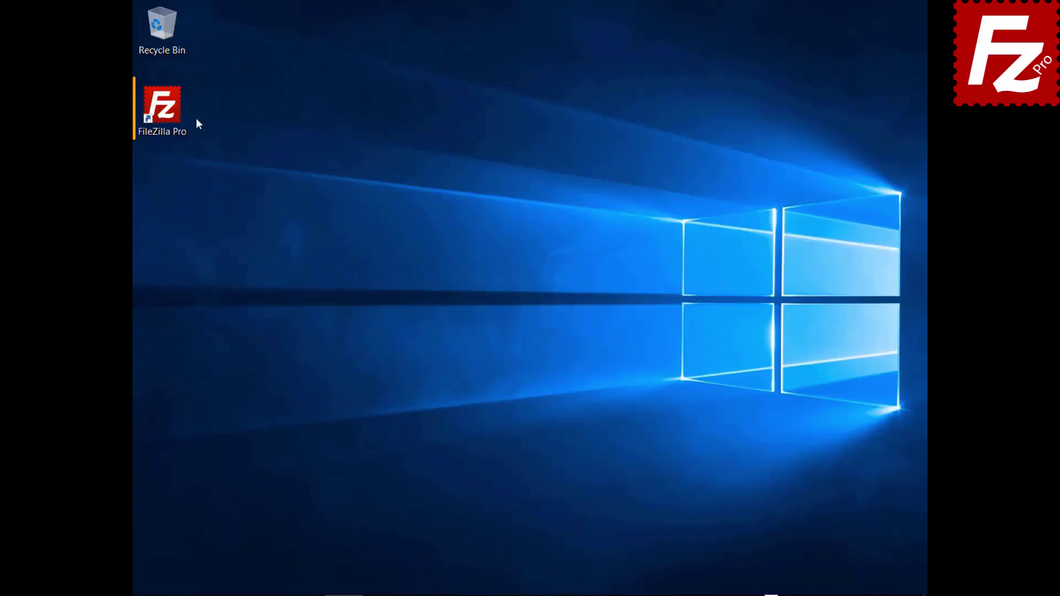
Launch FileZilla Pro and create a Site Manager entry named 'Azure File Connection'.
double_click(171, 118)
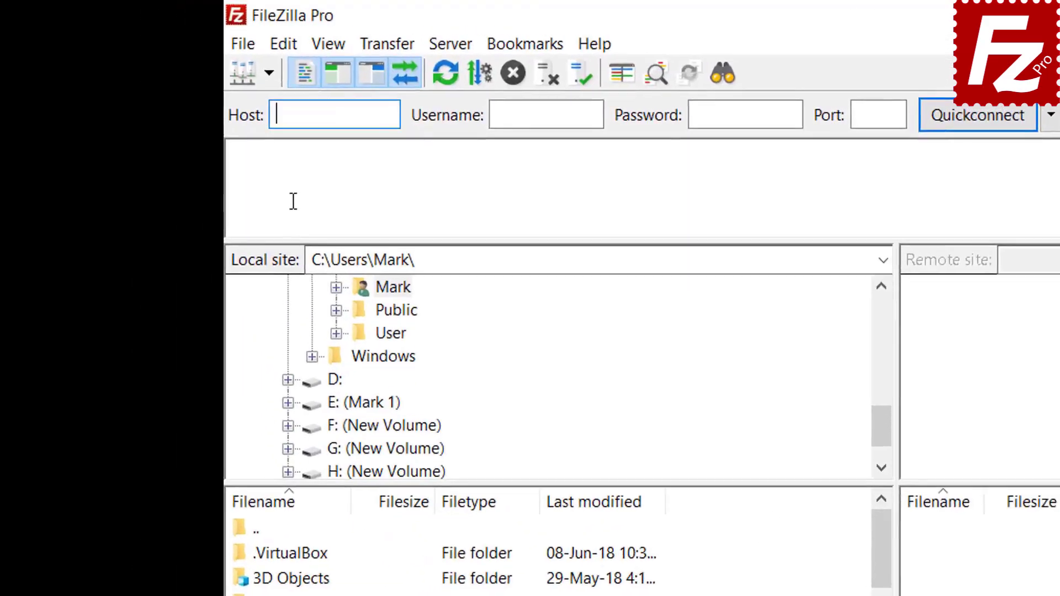
left_click(246, 47)
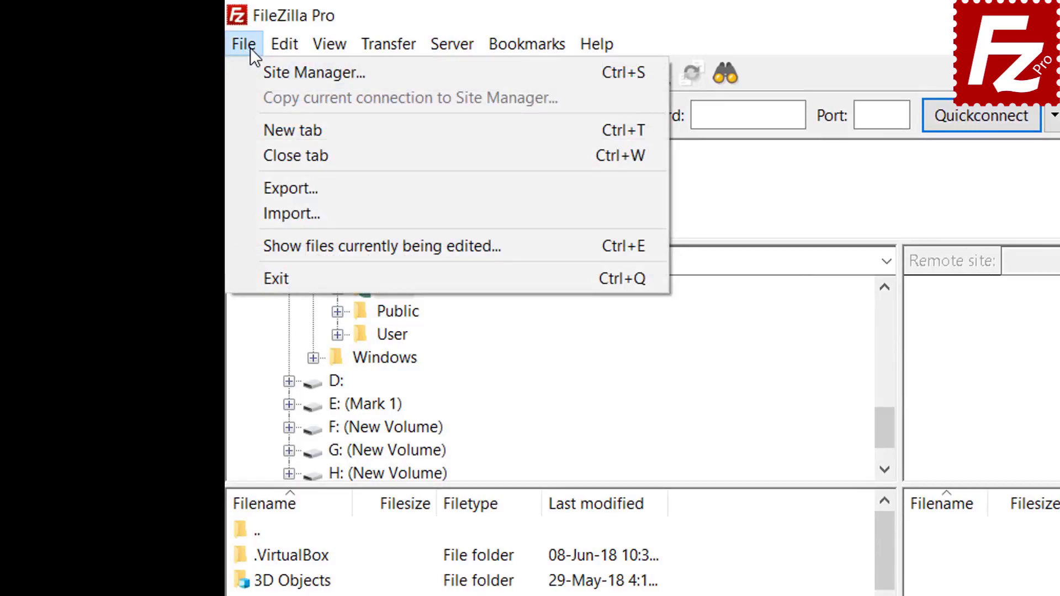
left_click(266, 75)
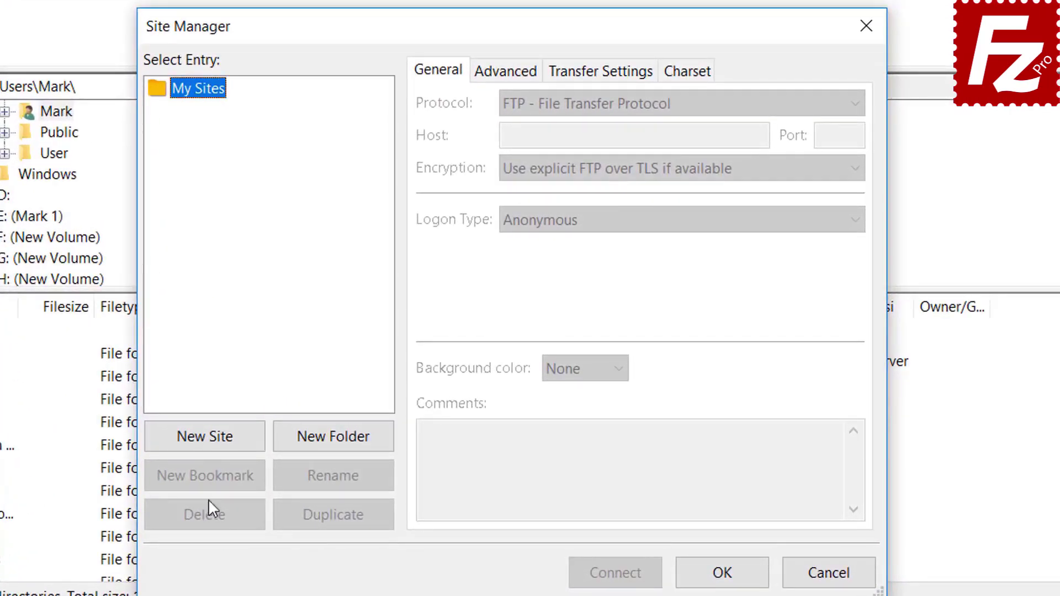
left_click(310, 395)
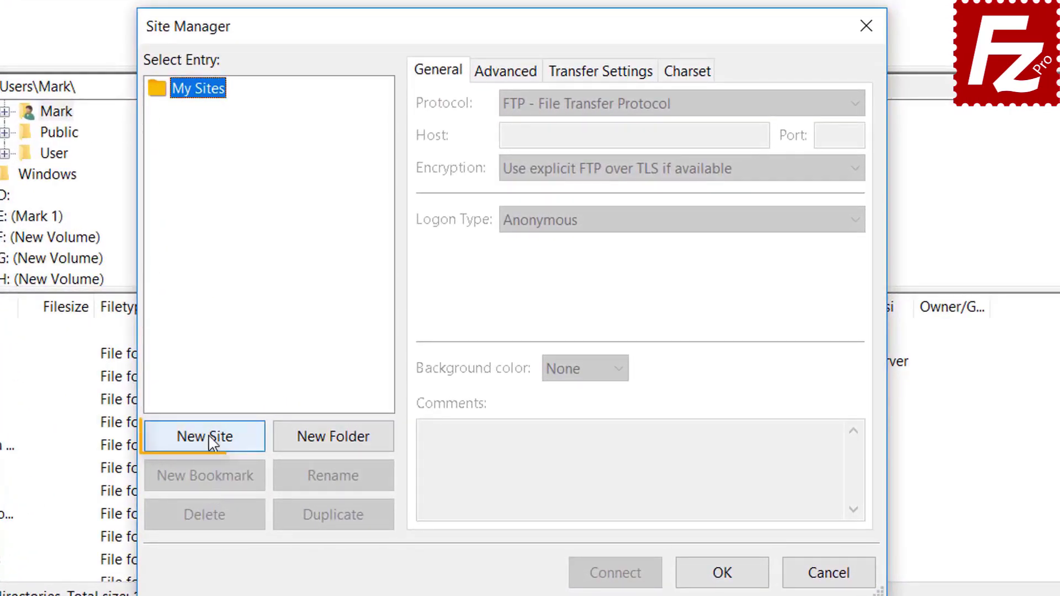
type("A")
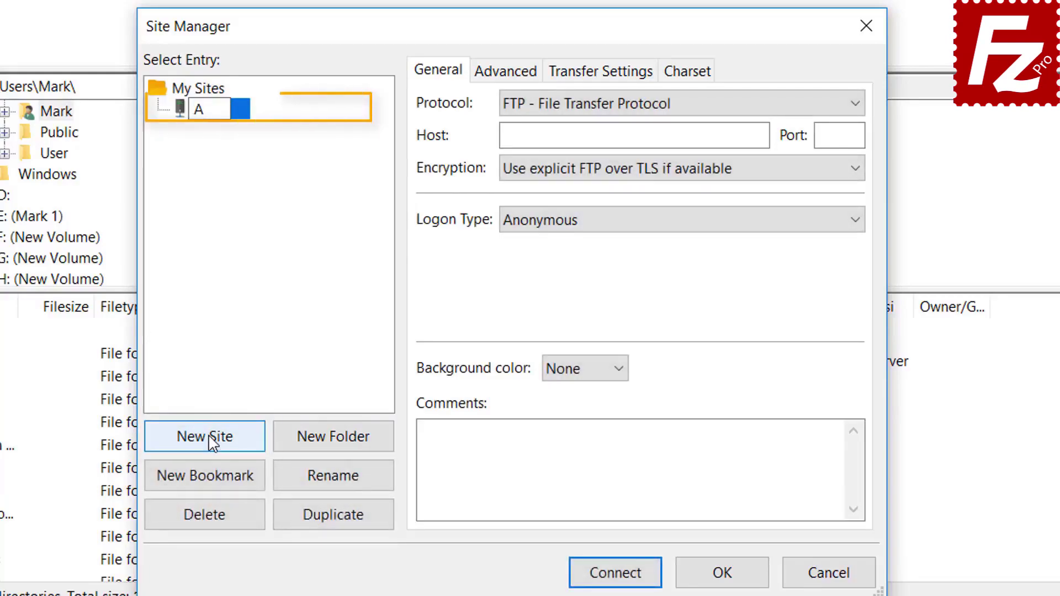
type("zure F")
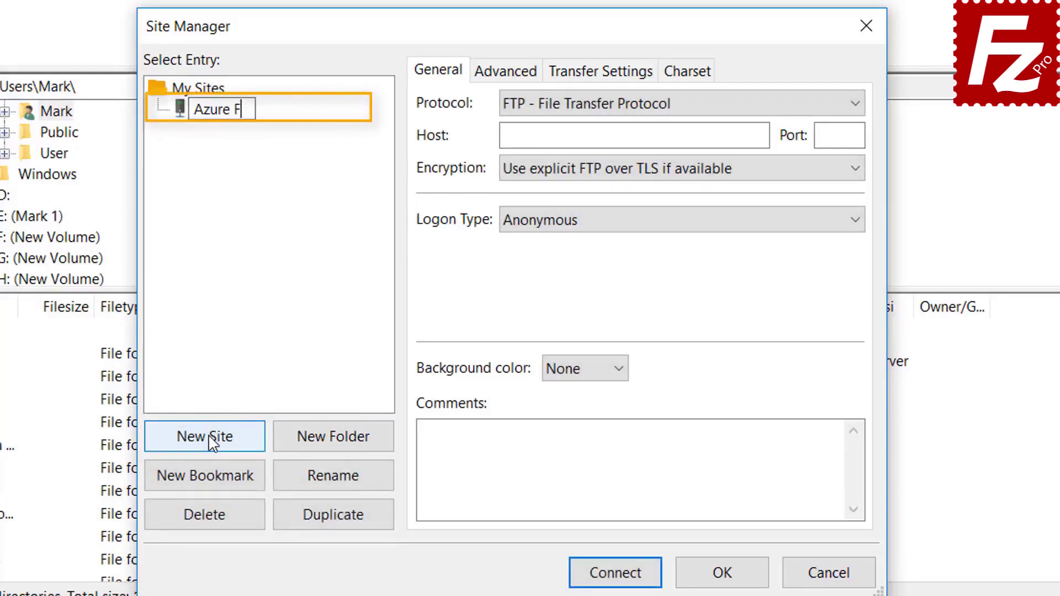
type("ile Co")
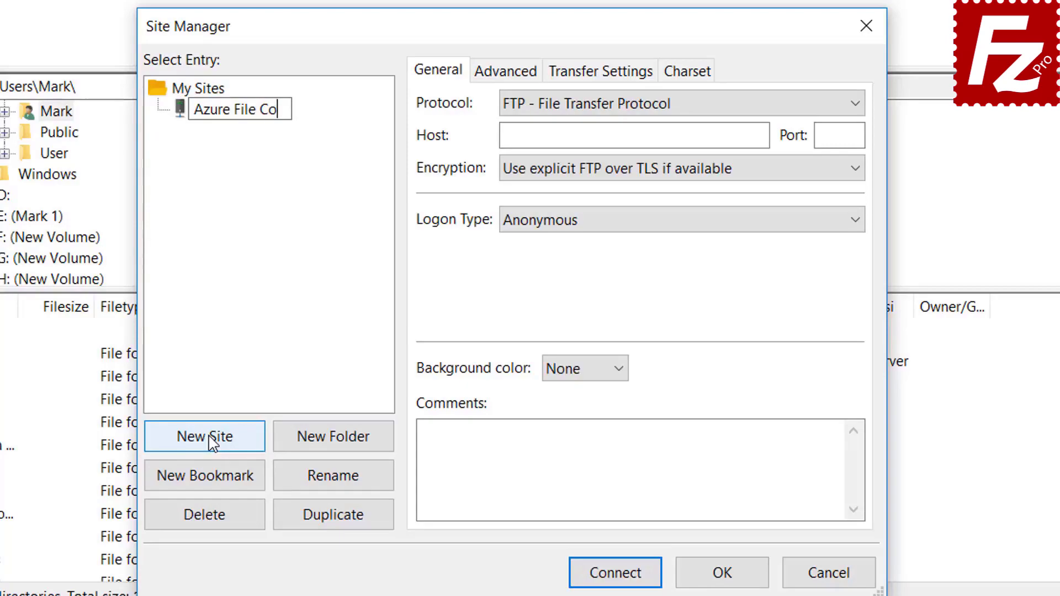
type("nnection")
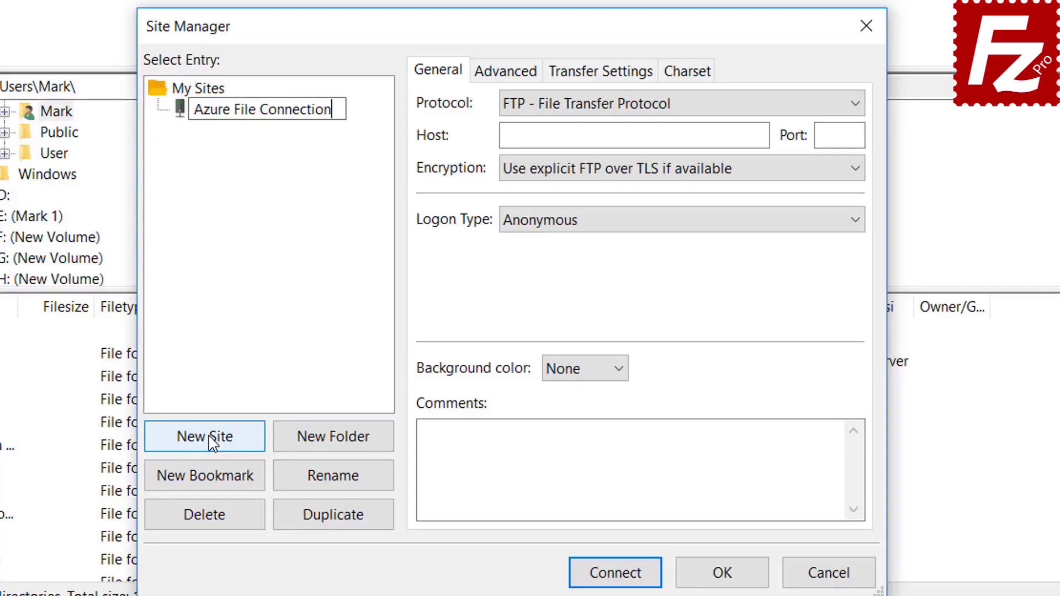
key("Return")
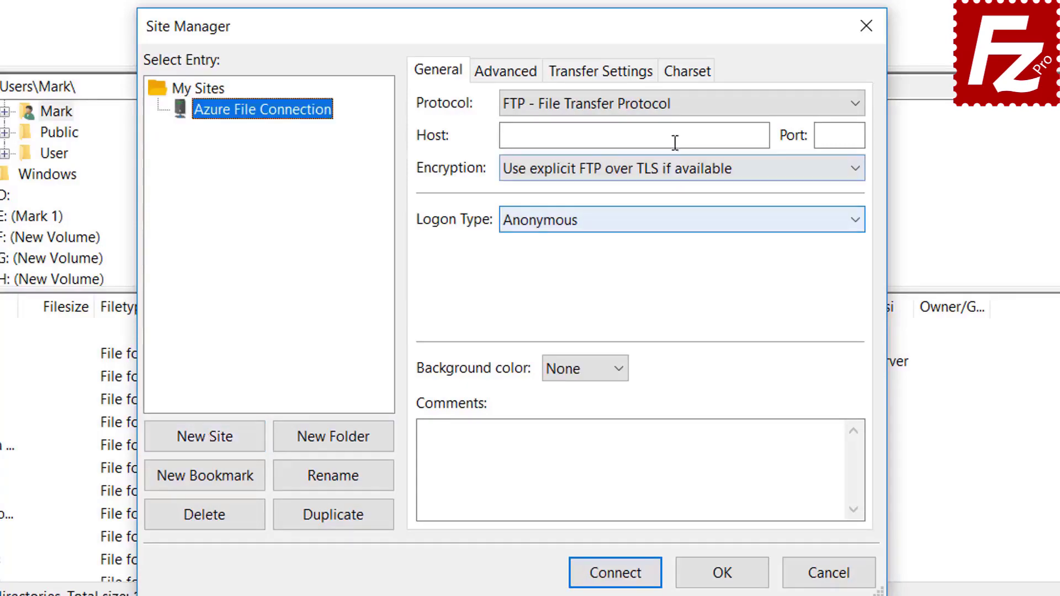
Set the protocol to Microsoft Azure File Storage Service and paste the storage account name and access key.
left_click(676, 106)
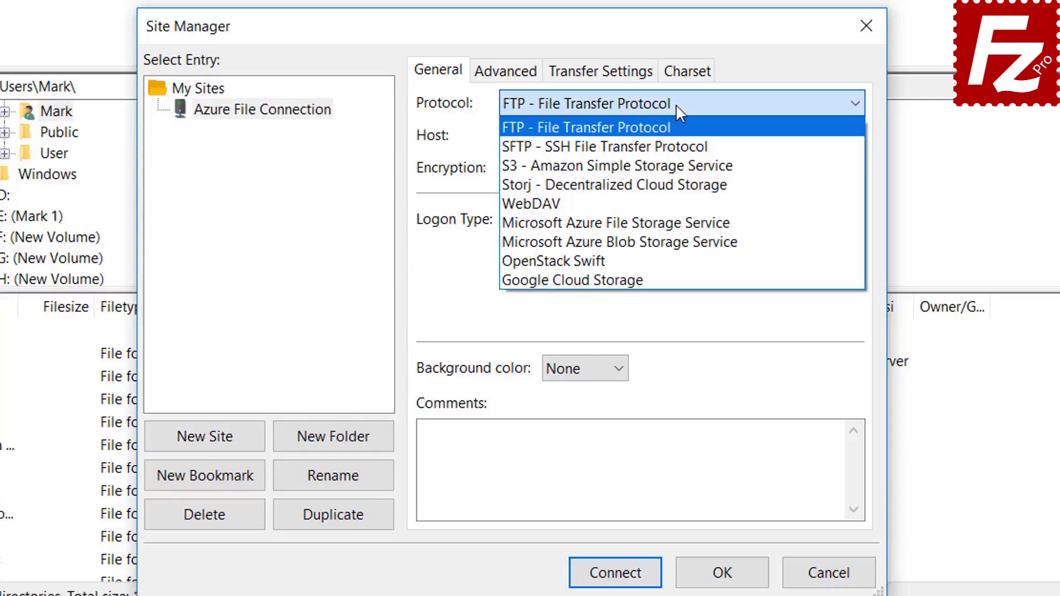
left_click(677, 223)
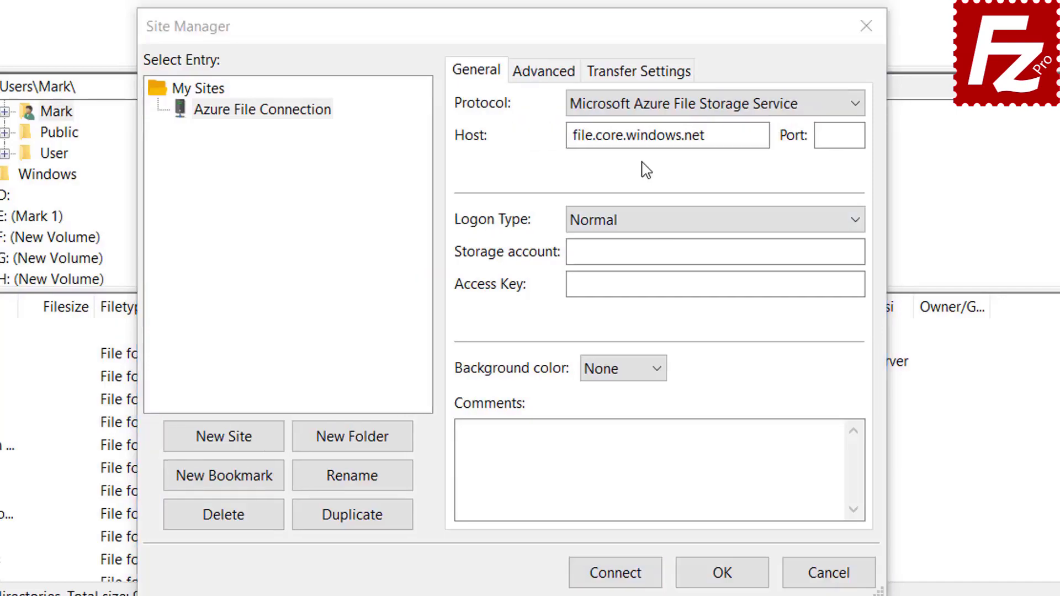
left_click(648, 110)
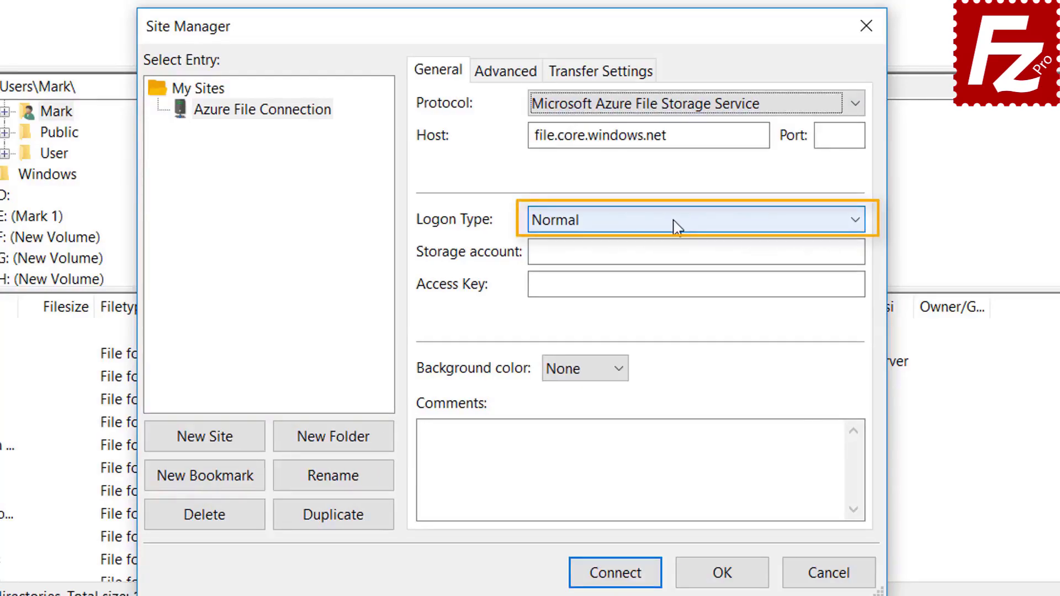
left_click(661, 253)
key("ctrl+v")
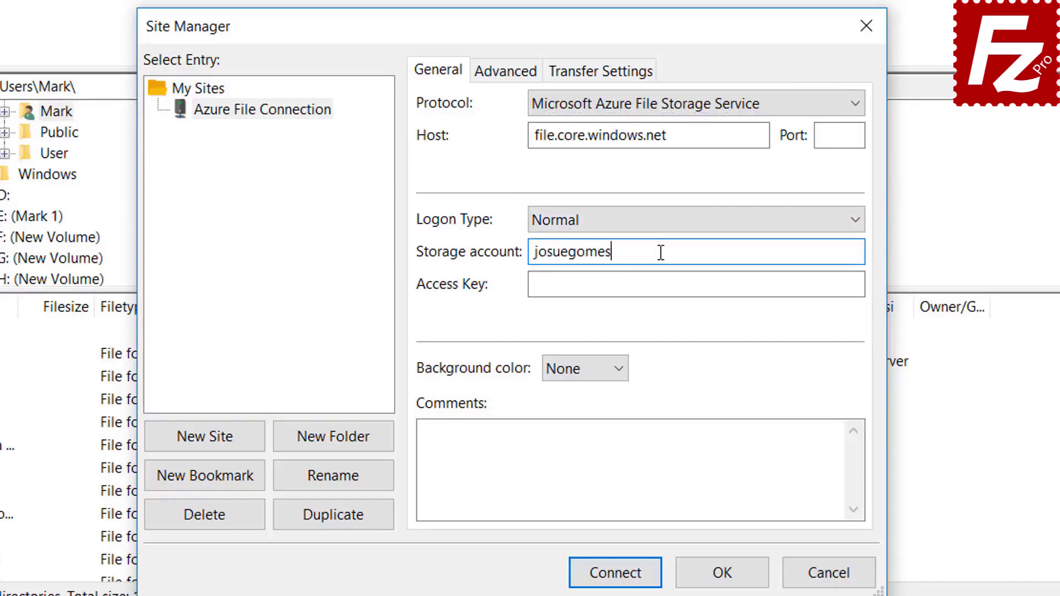
left_click(583, 287)
key("ctrl+v")
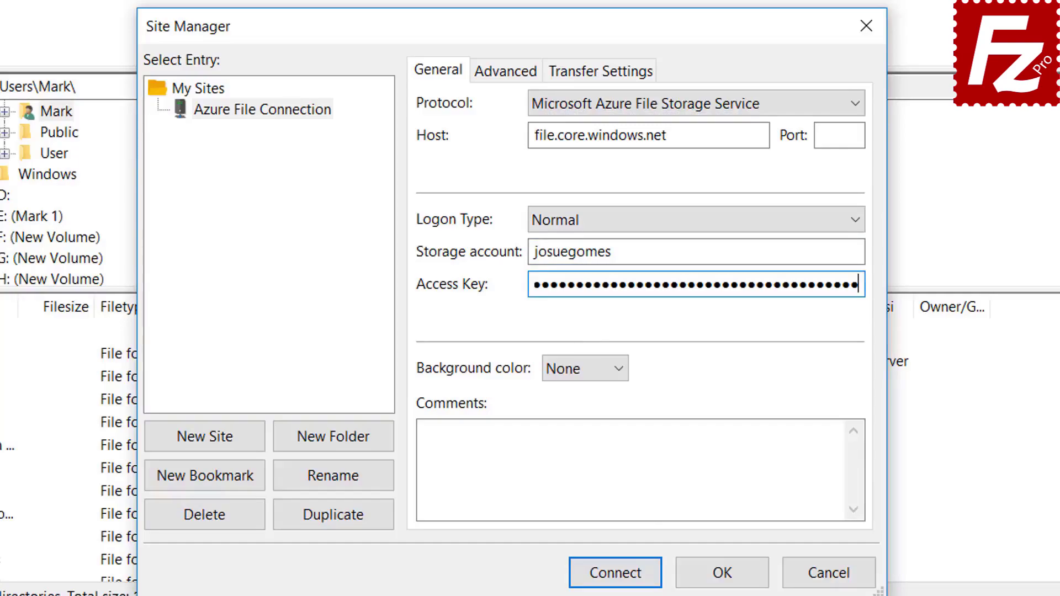
Connect to the Azure site, always trusting its server certificate in future sessions.
left_click(616, 574)
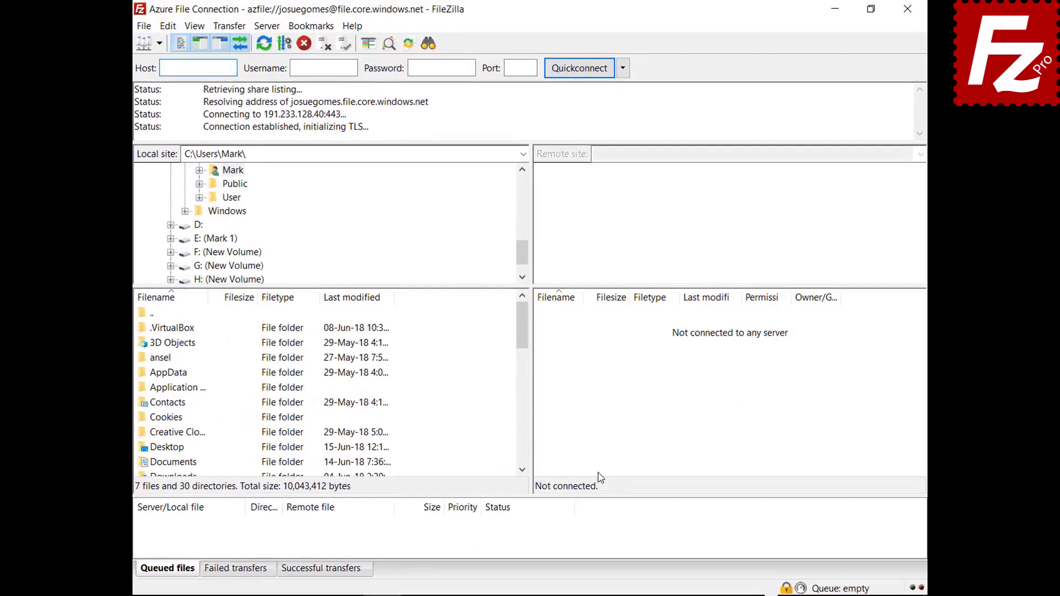
left_click(360, 489)
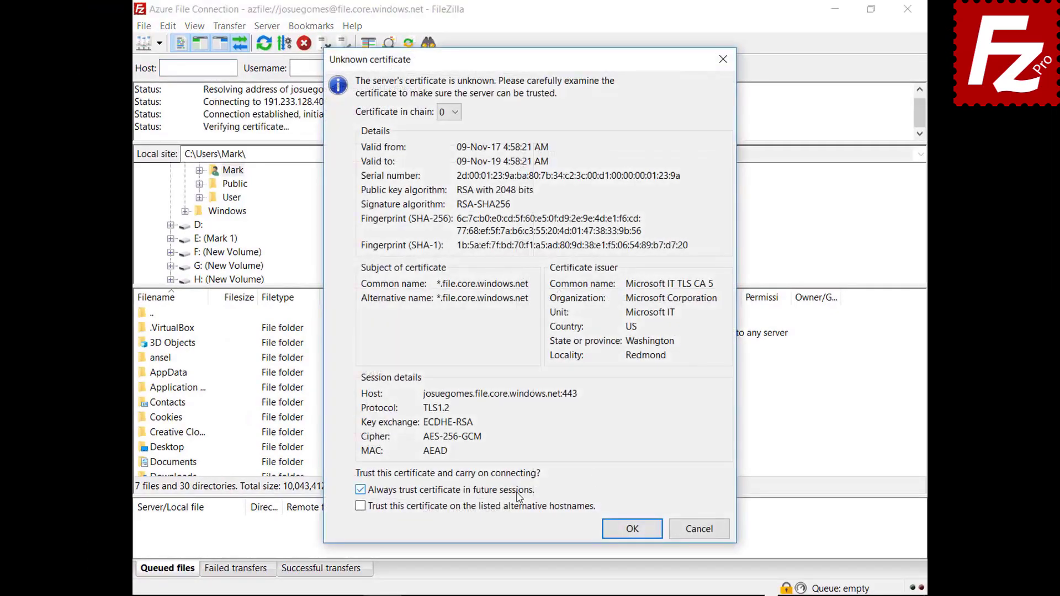
left_click(622, 531)
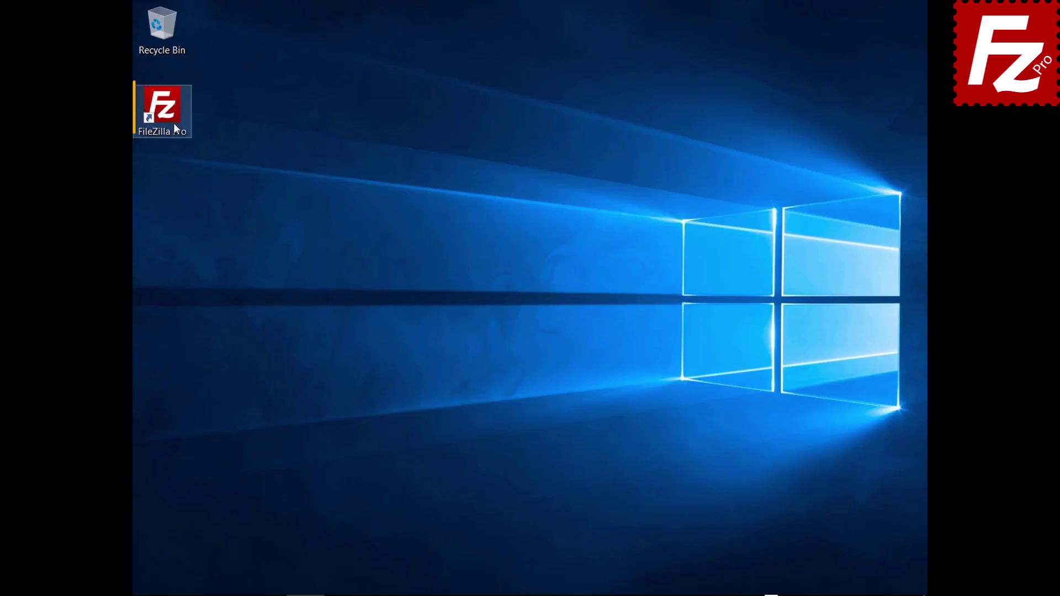
Relaunch FileZilla Pro and create a Site Manager entry named 'Google Cloud Connection'.
double_click(167, 121)
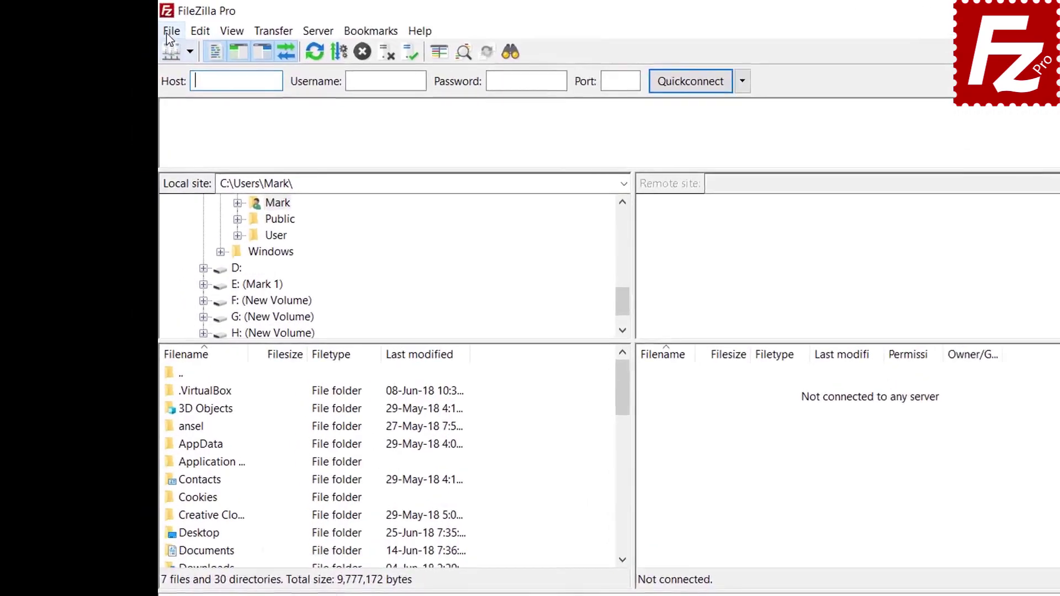
left_click(143, 26)
left_click(155, 47)
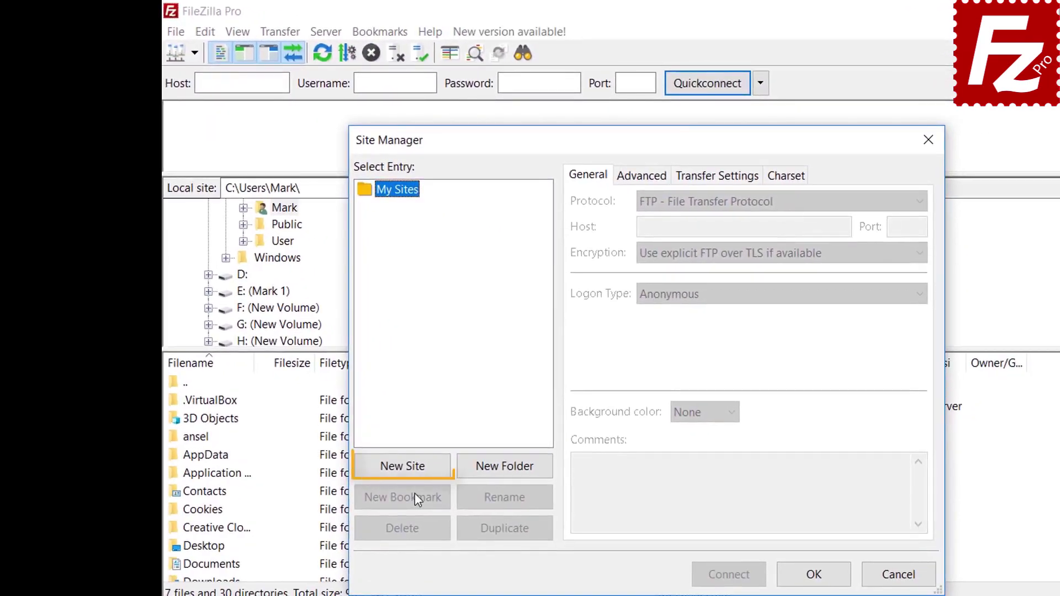
left_click(411, 468)
type("Google Cloud Connection")
key("Tab")
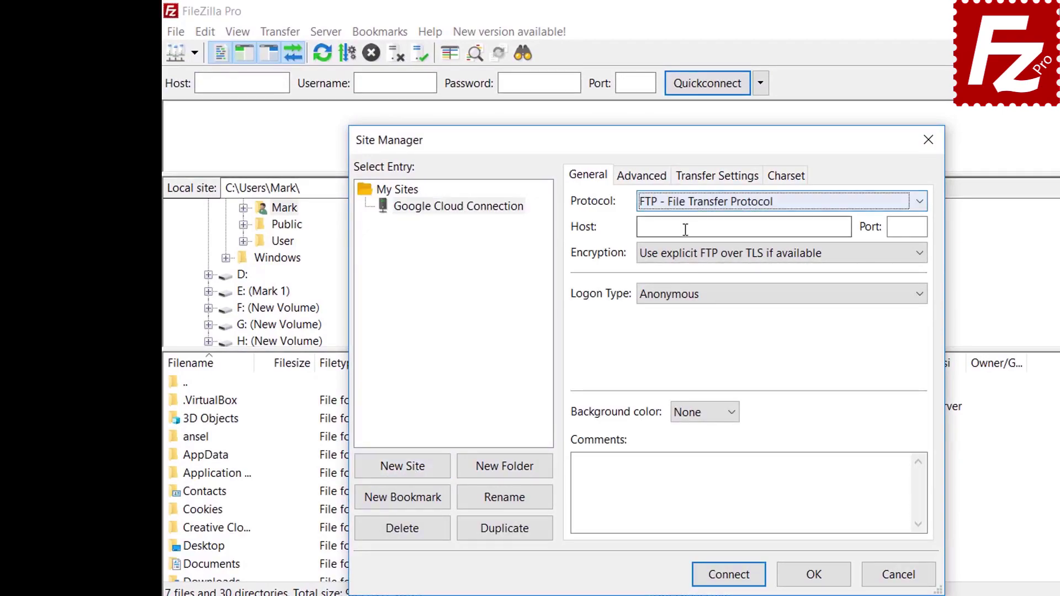
Choose Google Cloud Storage, enter project ID filezilla-pro and the account's e-mail, then connect.
left_click(686, 204)
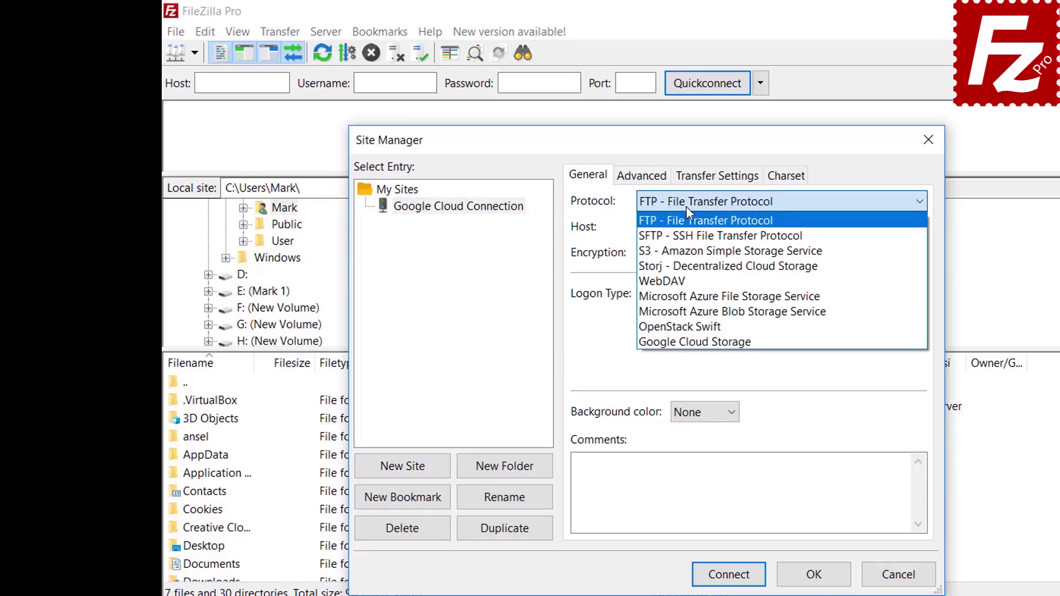
left_click(679, 342)
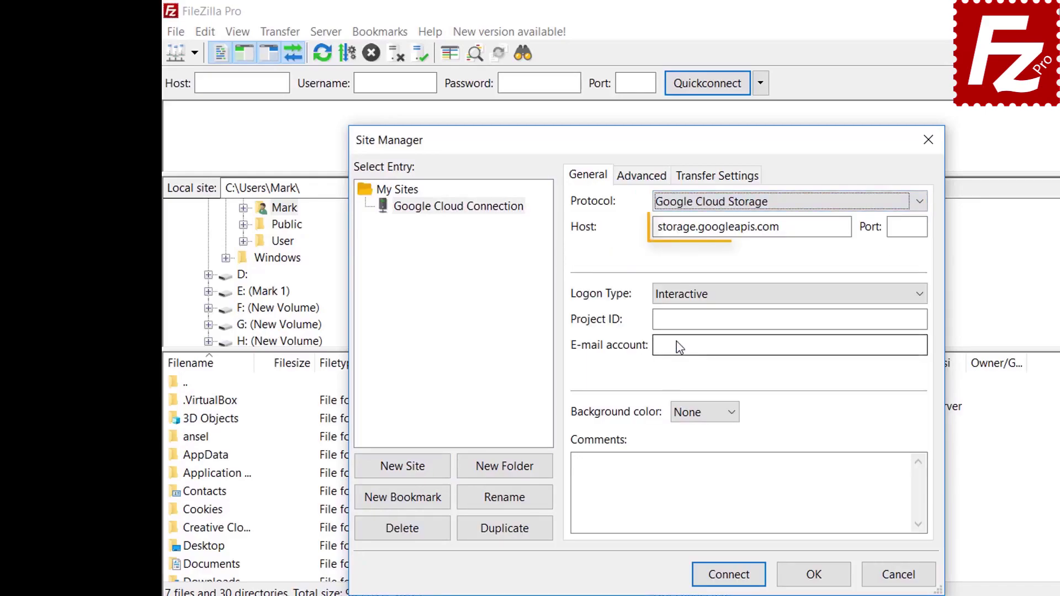
key("Tab")
key("Tab")
key("Tab")
key("Tab")
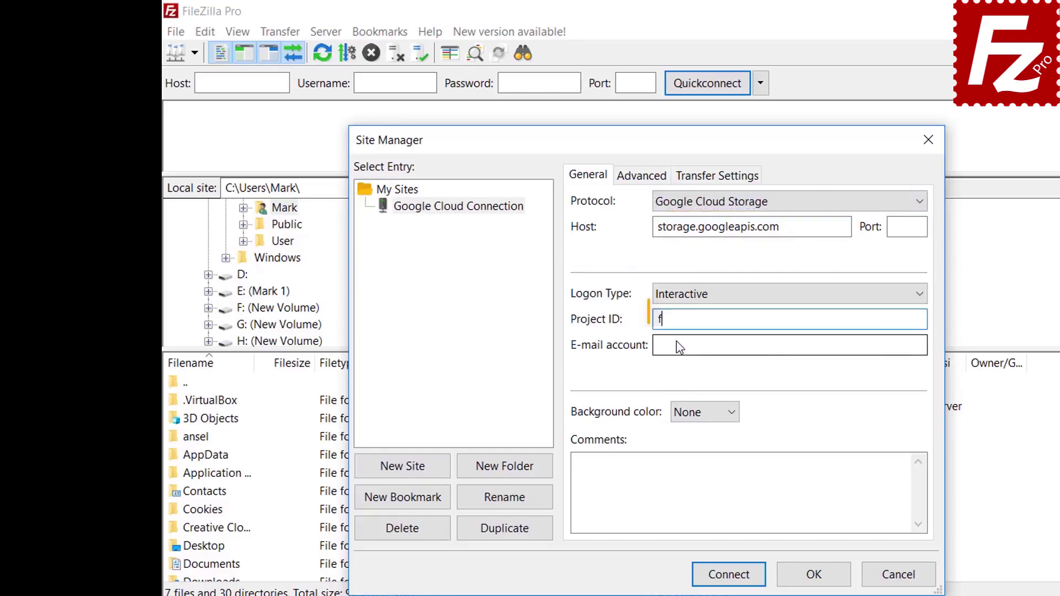
type("filezilla-pro")
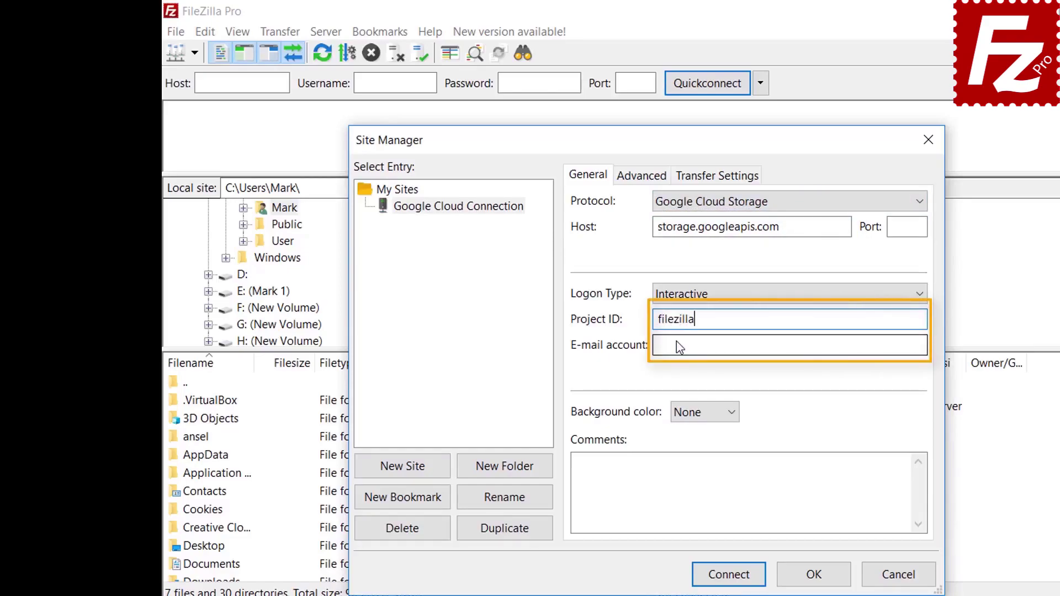
key("Tab")
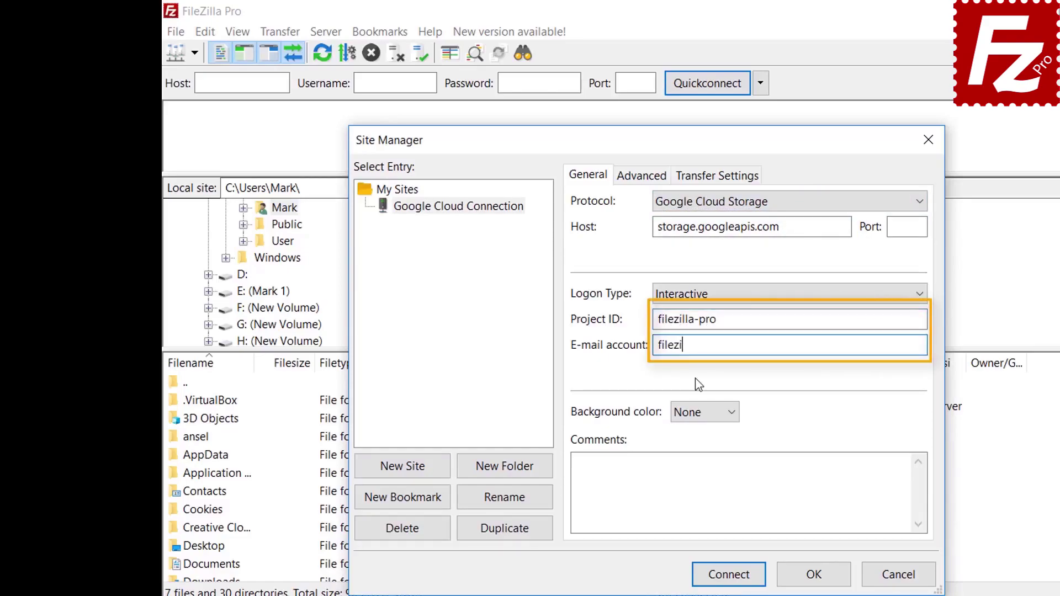
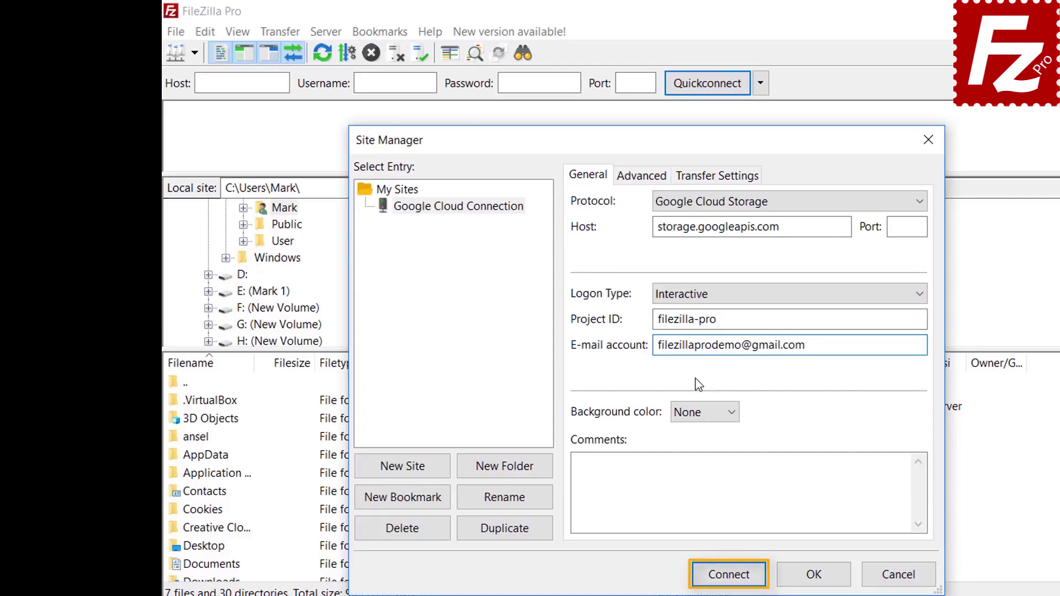
left_click(729, 581)
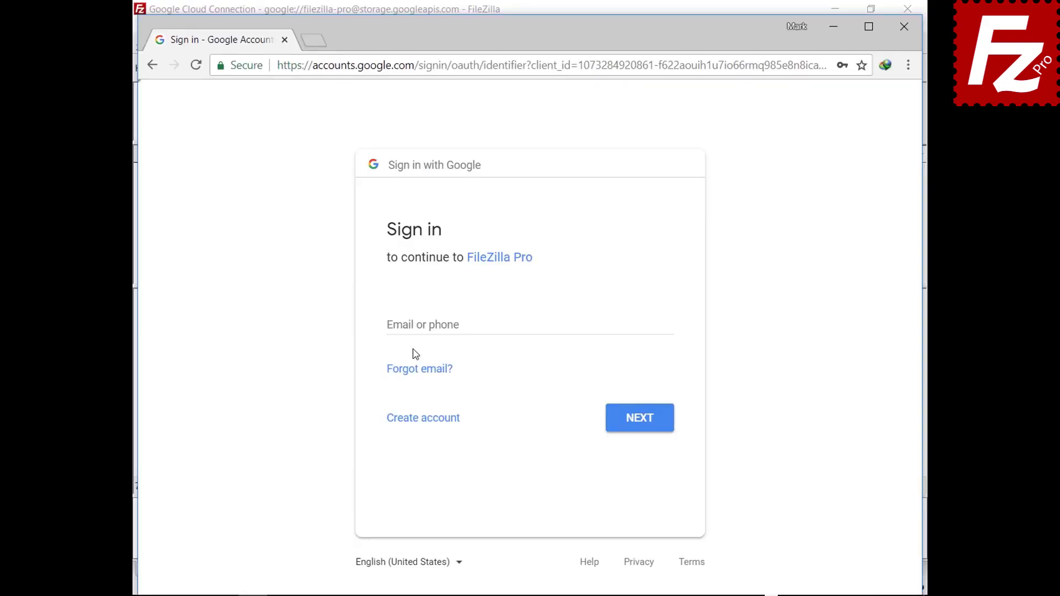
Sign in with the account's e-mail and password, allow FileZilla Pro access, and tick always-trust.
left_click(419, 325)
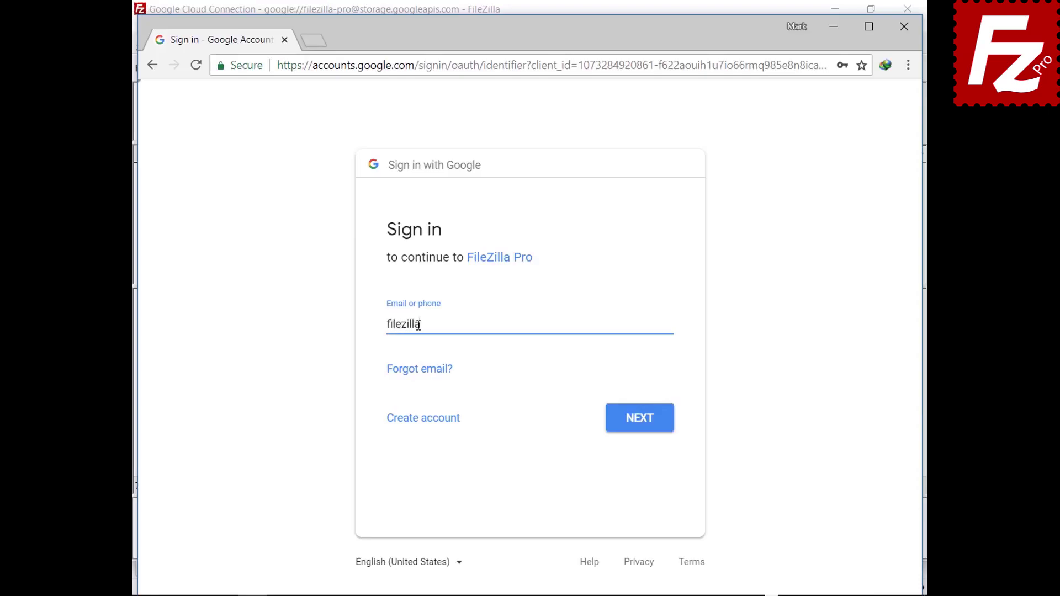
left_click(638, 425)
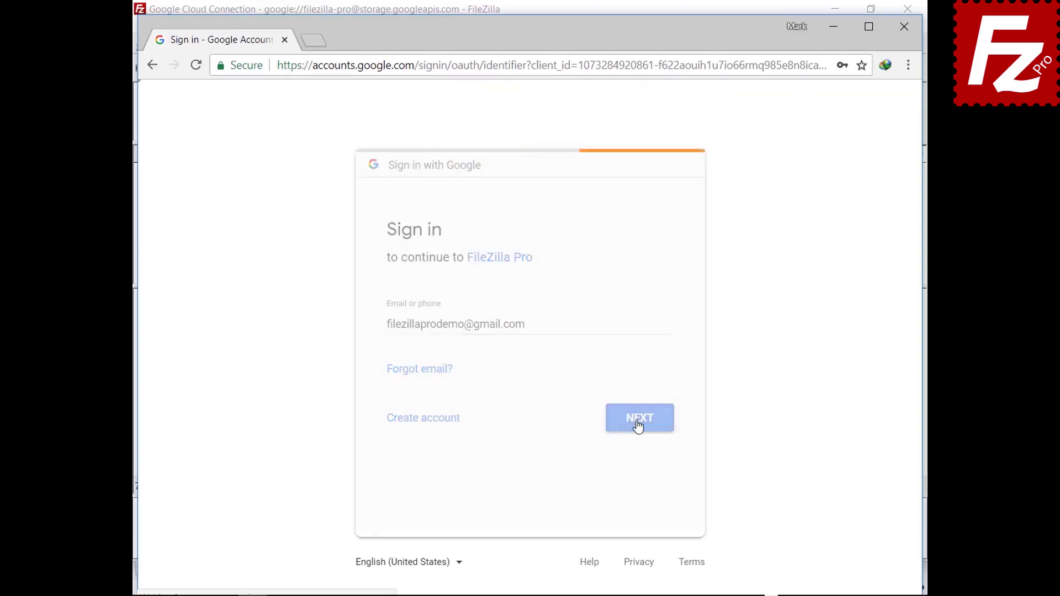
key("ctrl+v")
left_click(641, 395)
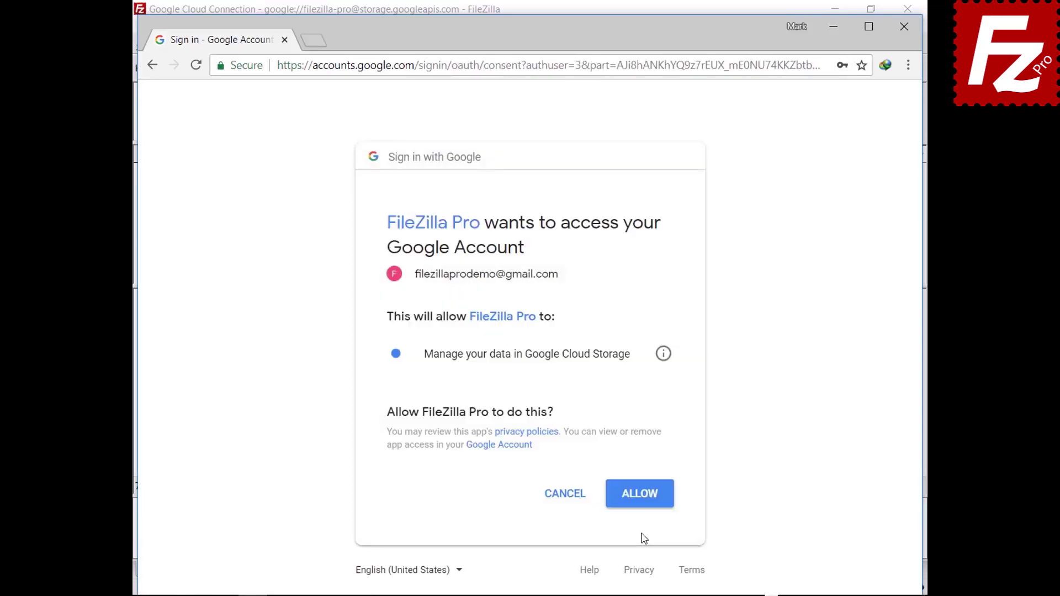
left_click(639, 501)
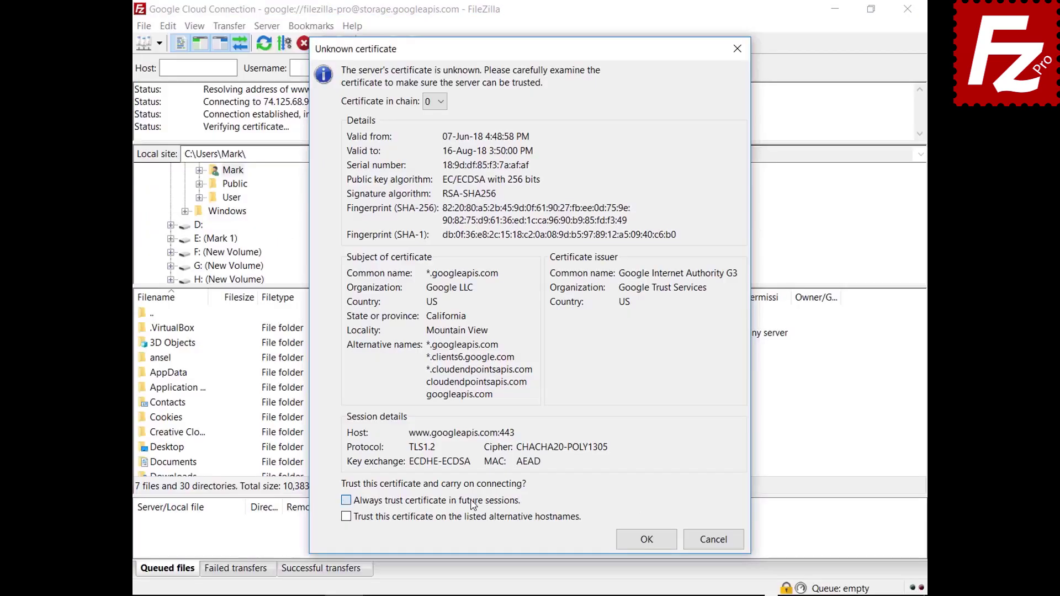
left_click(473, 501)
left_click(472, 518)
left_click(625, 548)
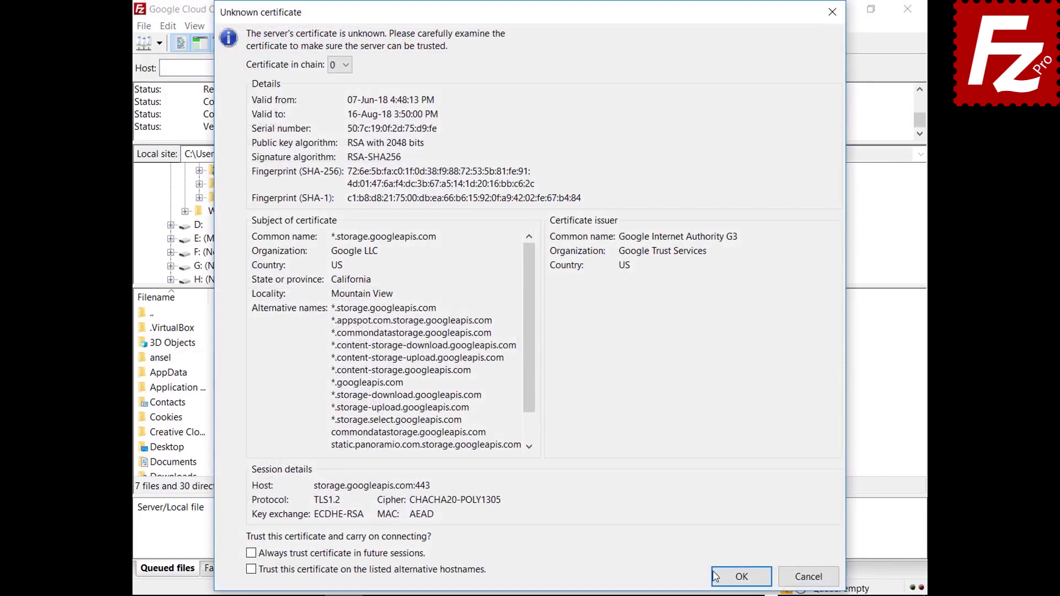
left_click(714, 576)
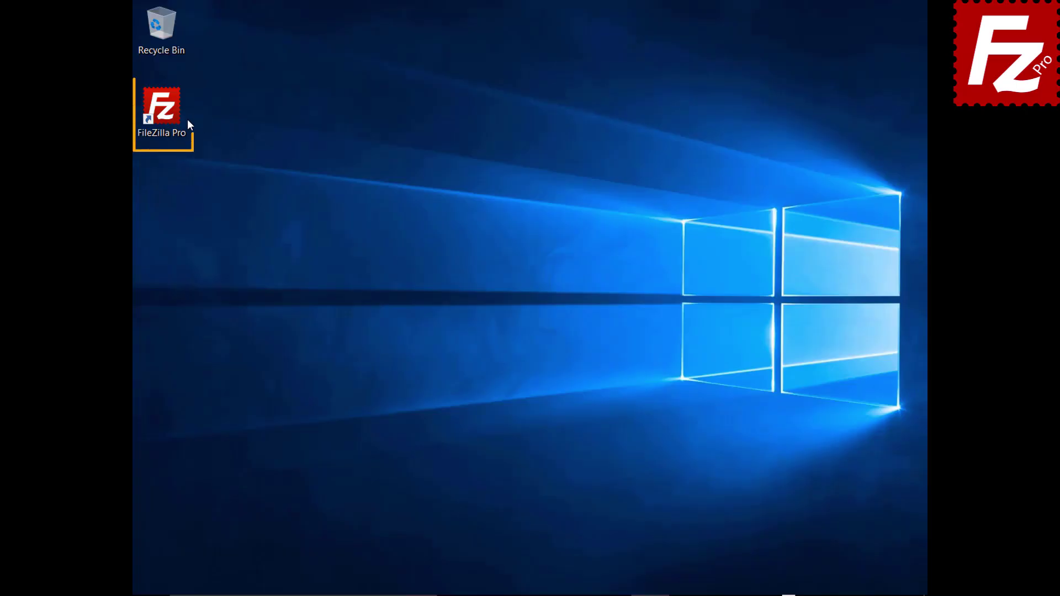
Launch FileZilla Pro and add a new Site Manager entry named 'Google Drive'.
double_click(168, 115)
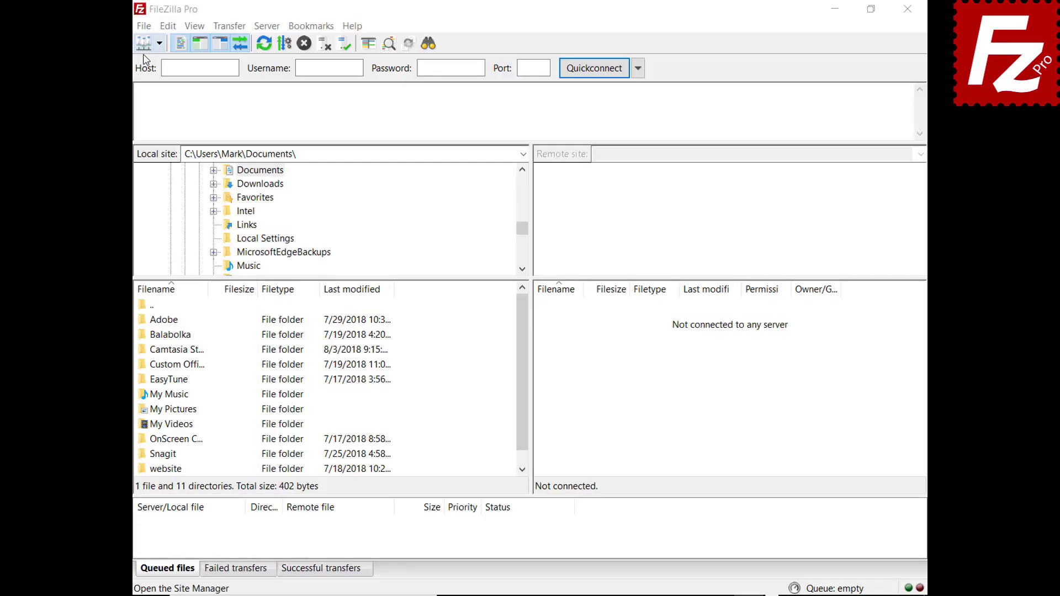
left_click(144, 26)
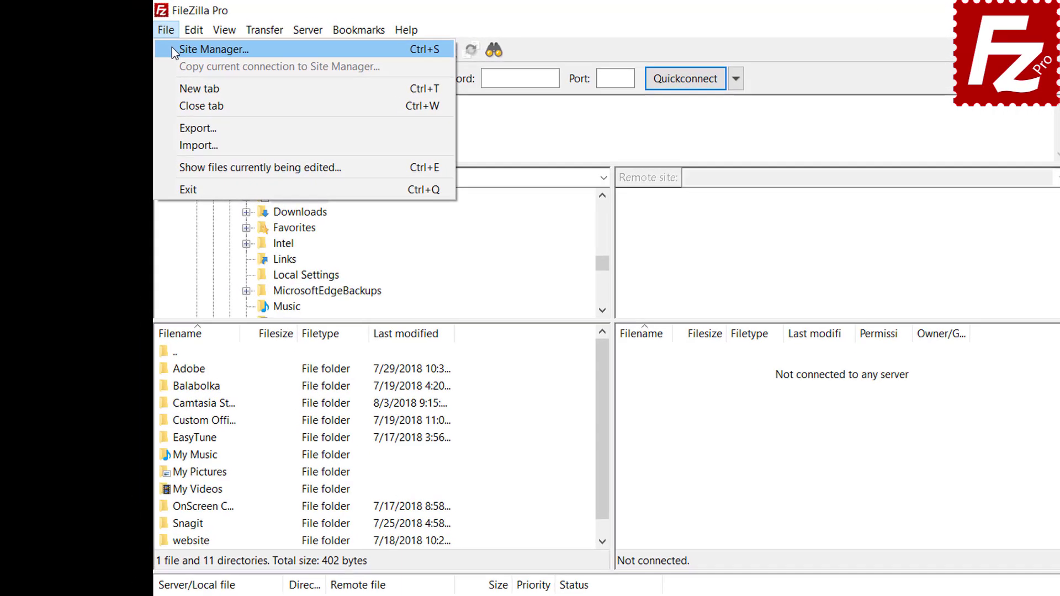
left_click(161, 45)
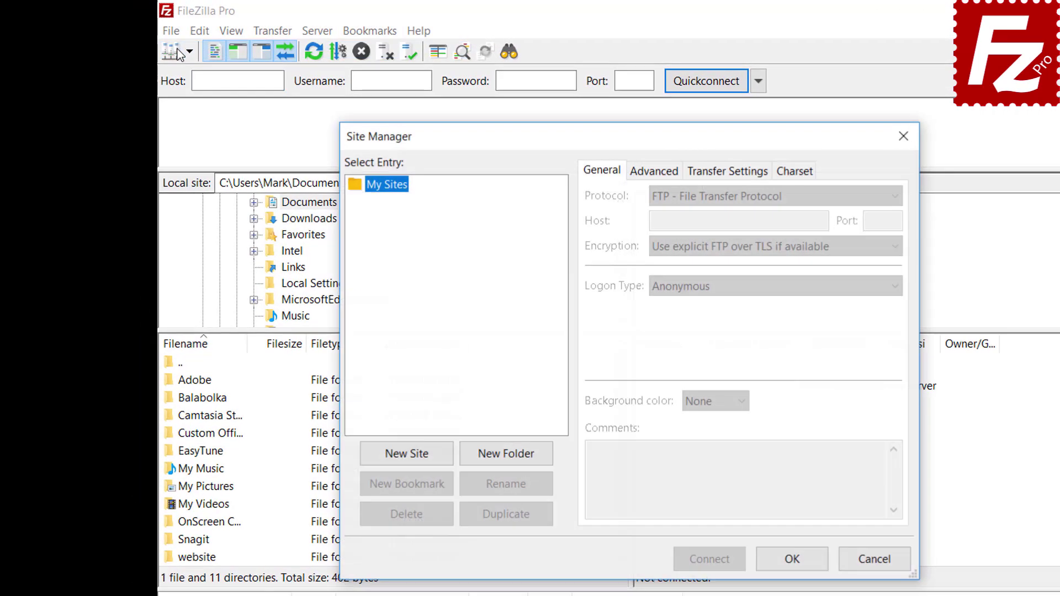
left_click(407, 459)
type("Google Drive")
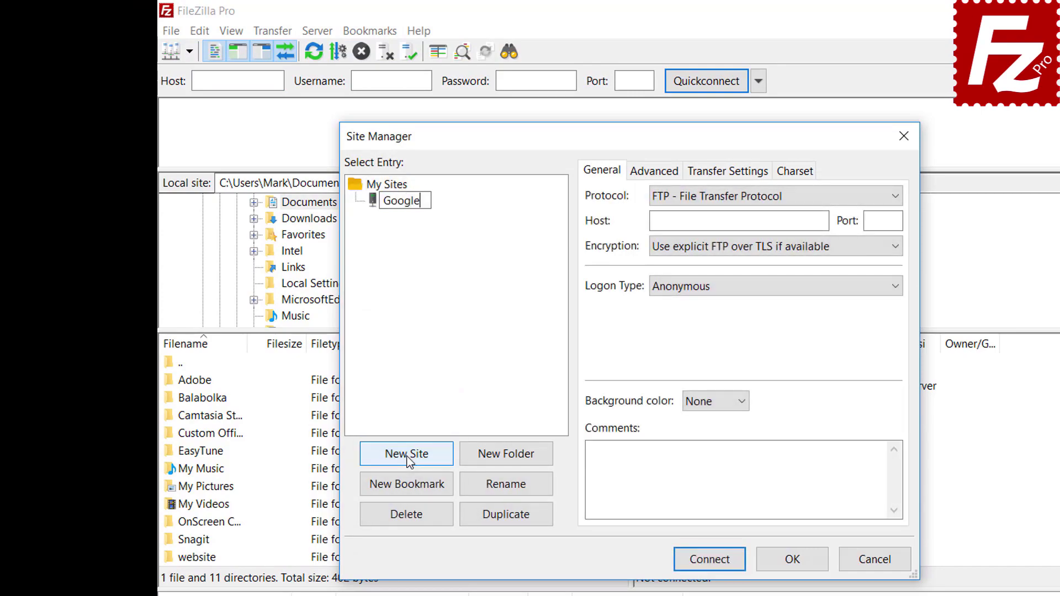
Set the protocol to Google Drive, enter the Google account as User, and connect.
left_click(731, 204)
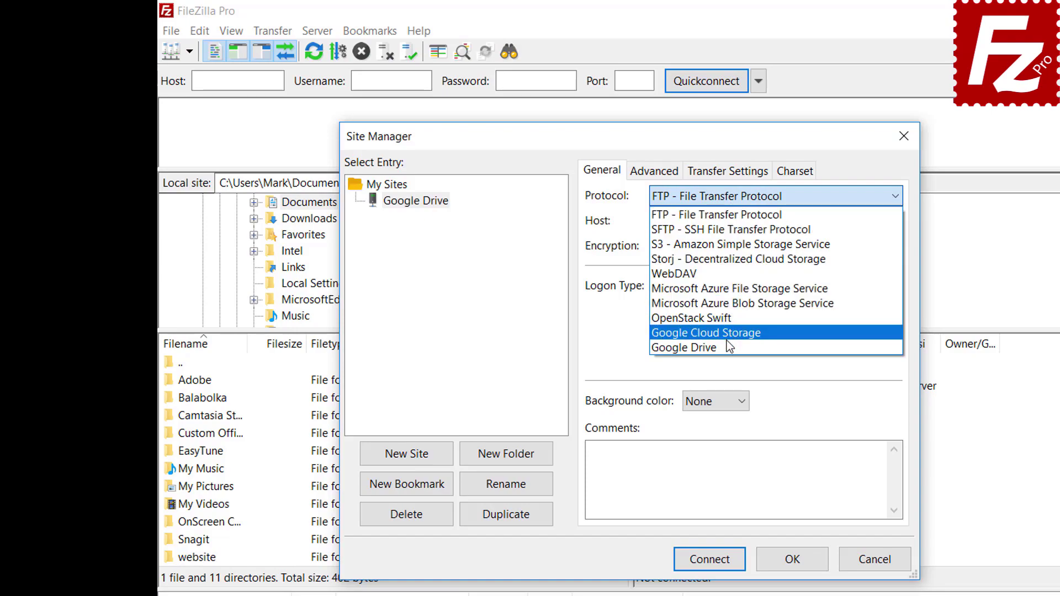
left_click(727, 346)
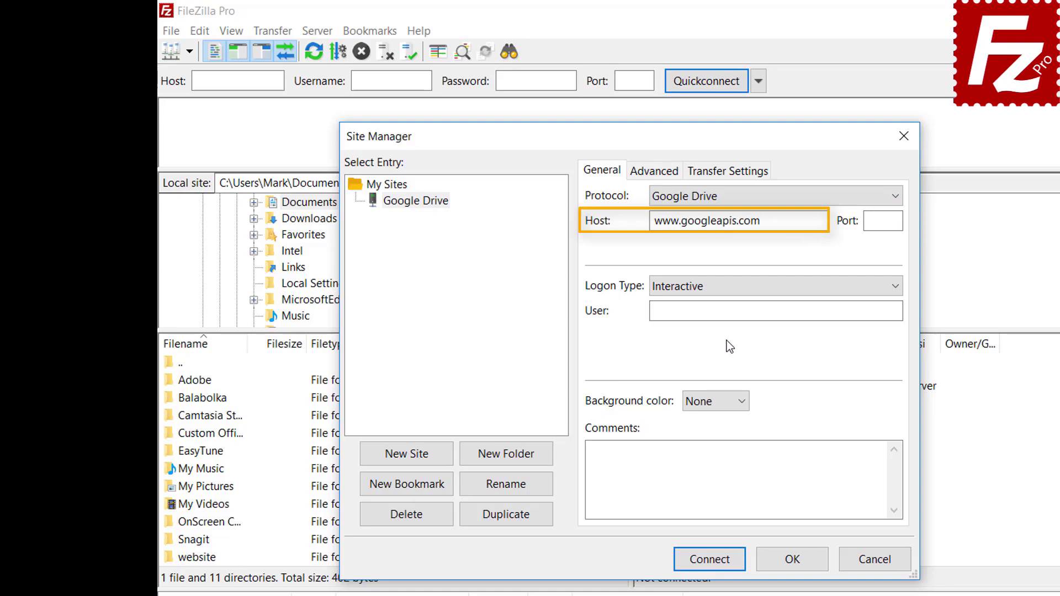
left_click(844, 310)
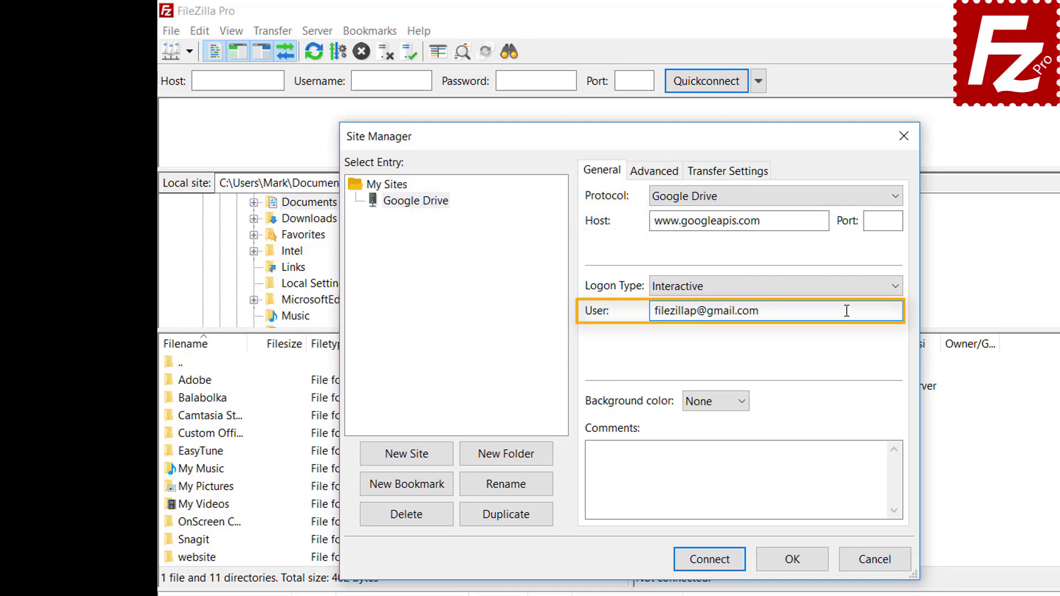
left_click(713, 566)
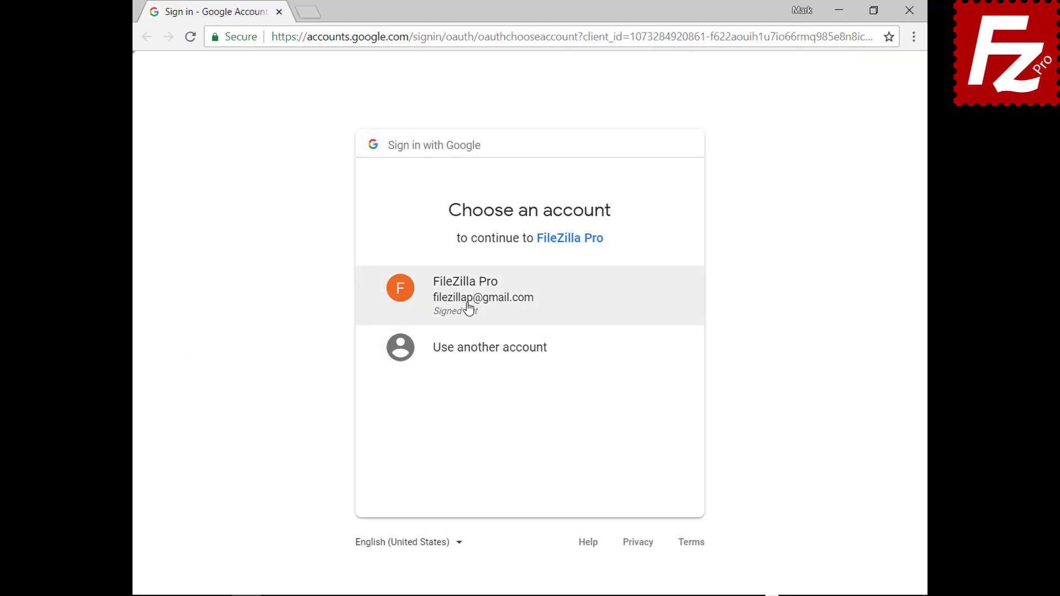
Pick the Google account, enter its password, allow Google Drive access, and close the browser.
left_click(468, 307)
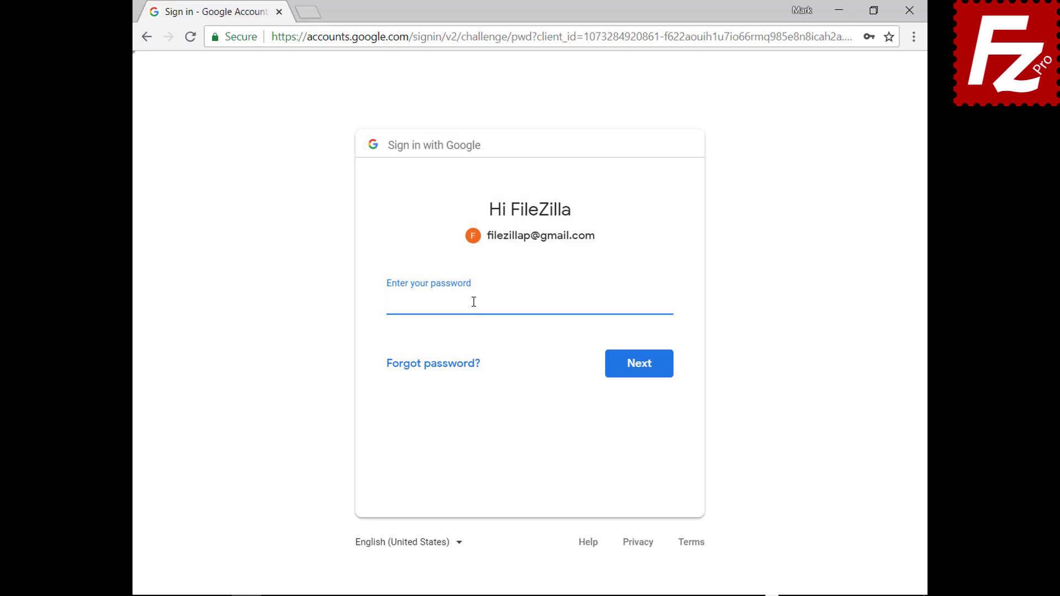
type("**********")
left_click(640, 375)
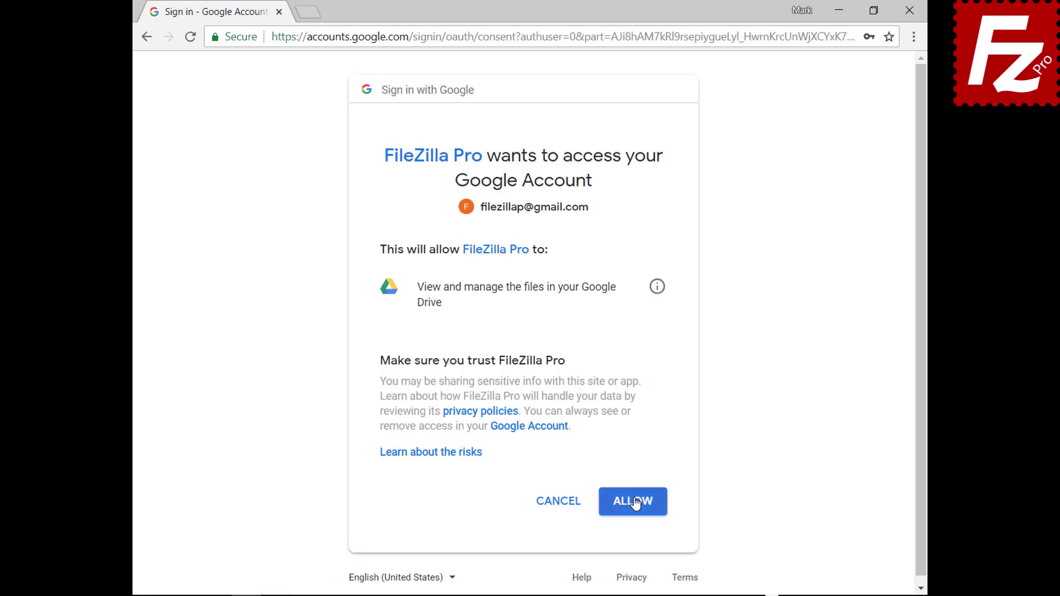
left_click(632, 502)
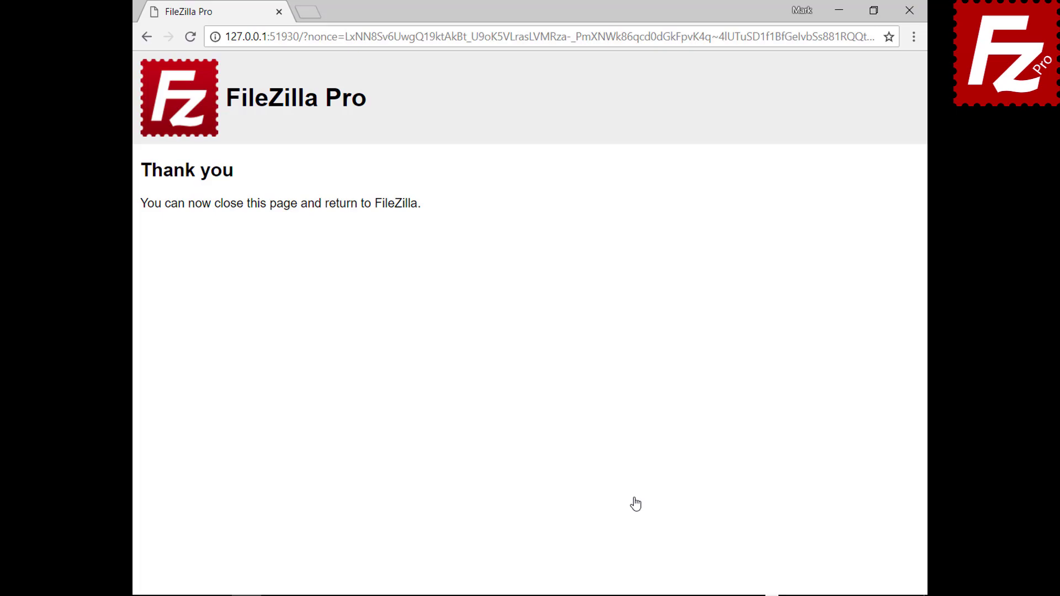
left_click(908, 10)
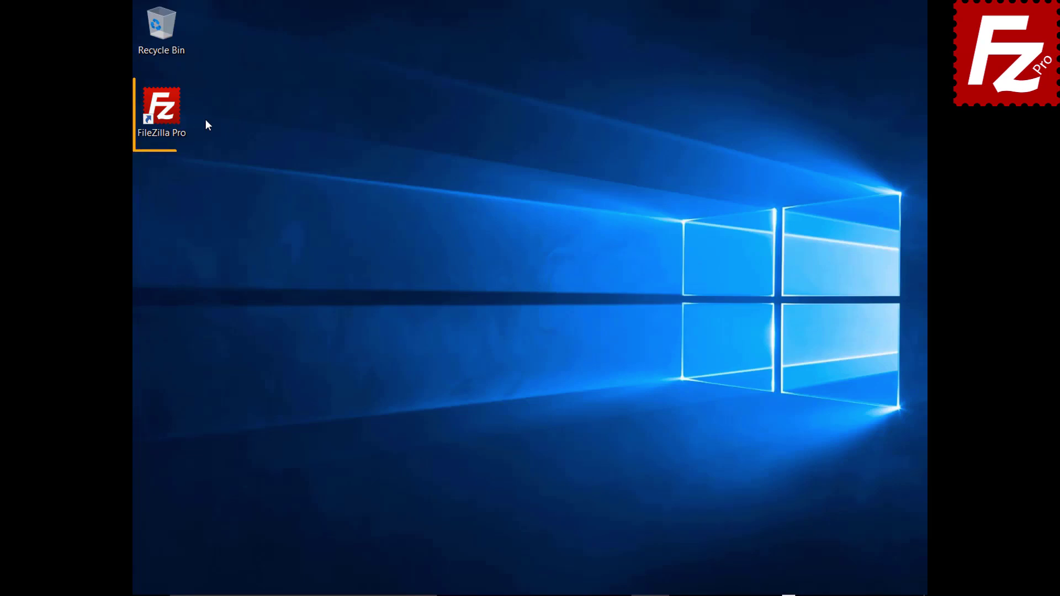
Launch FileZilla Pro and add a new Site Manager entry named 'Dropbox'.
double_click(168, 114)
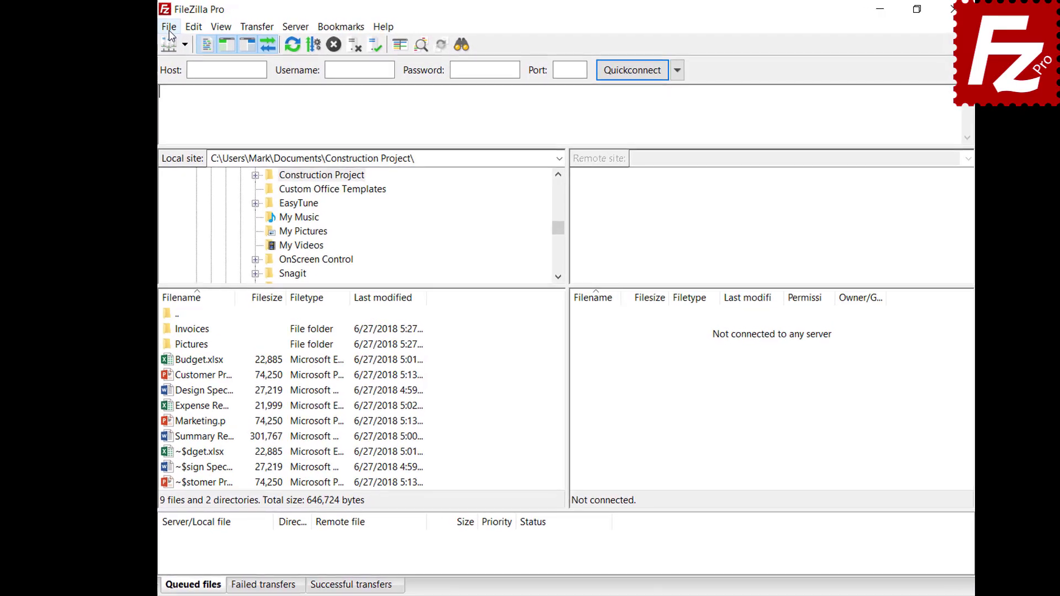
left_click(176, 25)
left_click(141, 44)
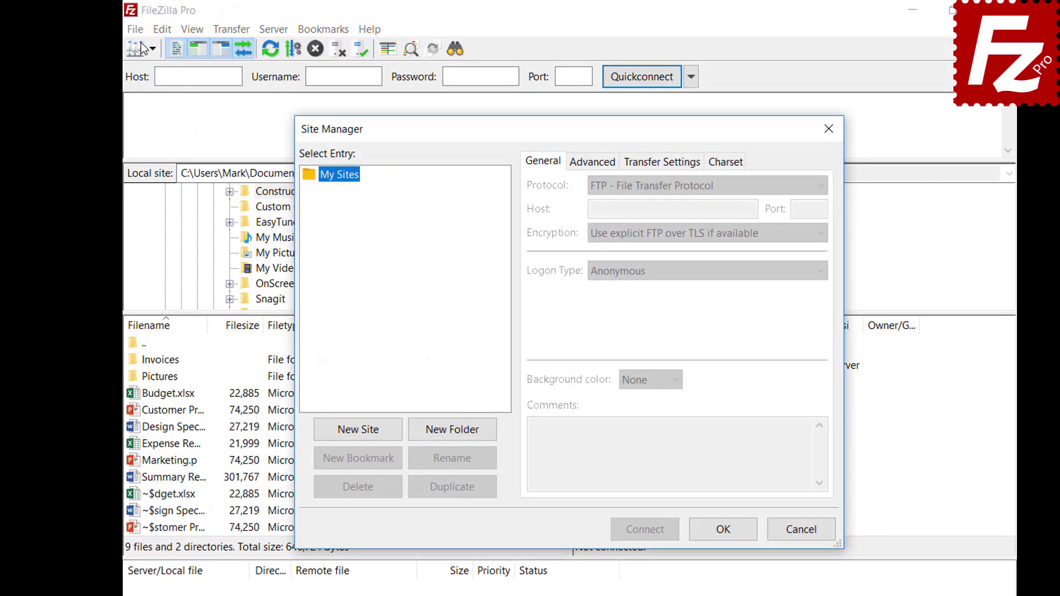
left_click(360, 436)
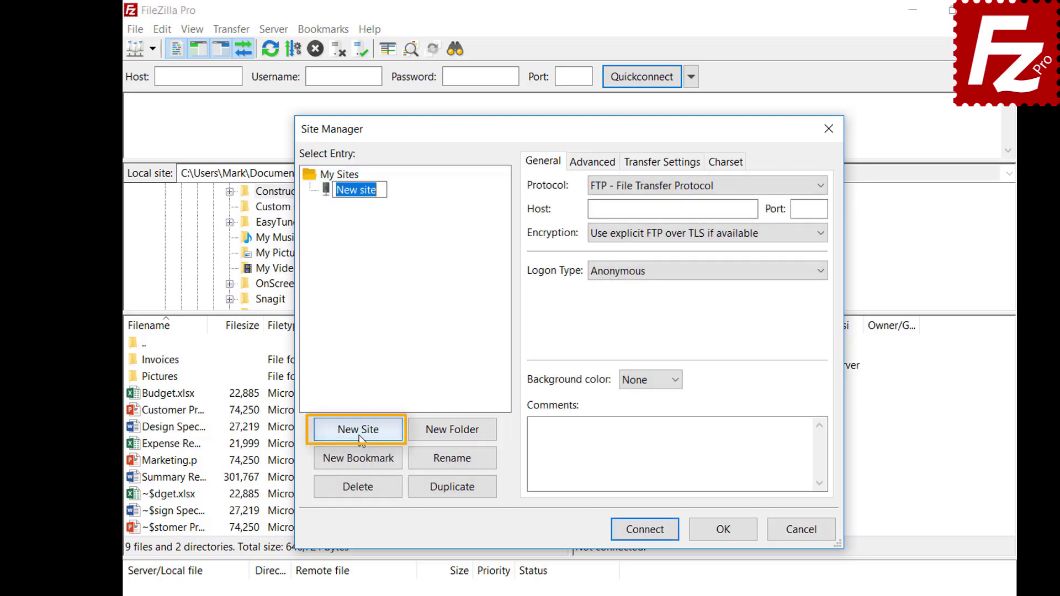
type("Dr")
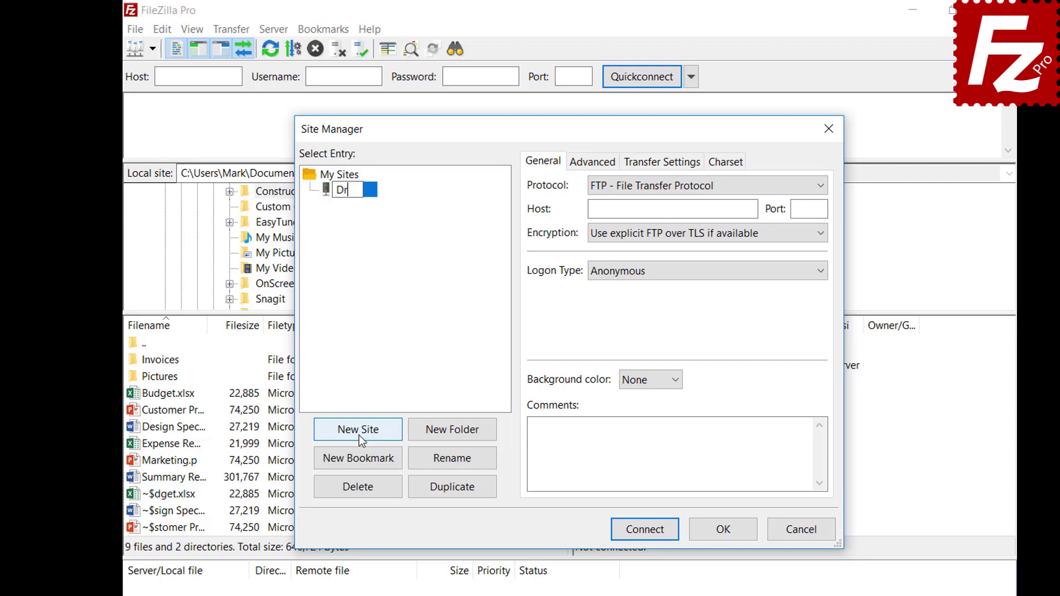
type("opbox")
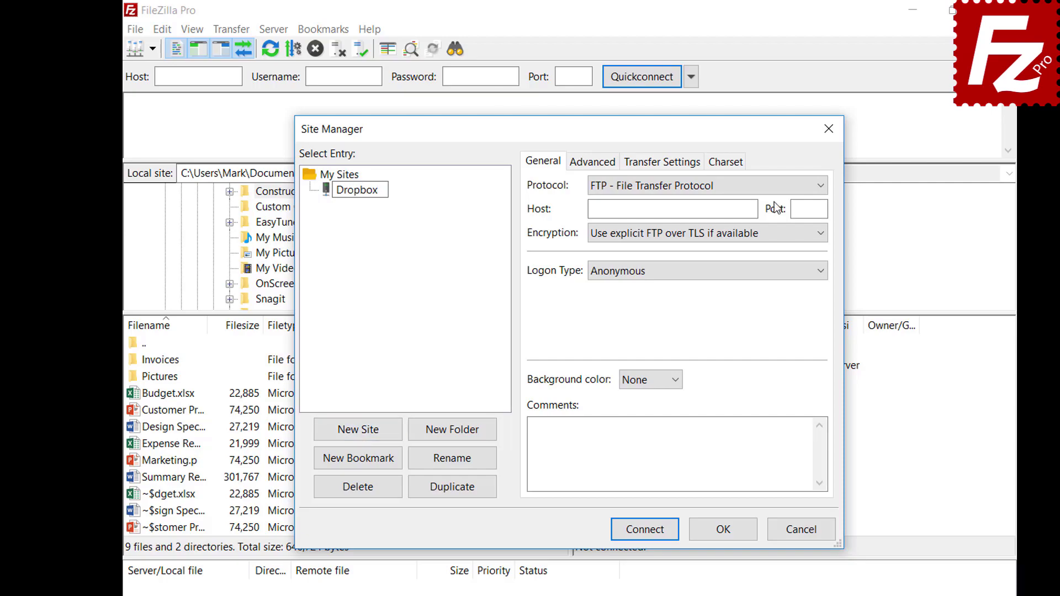
Set the site's protocol to Dropbox and connect.
left_click(774, 187)
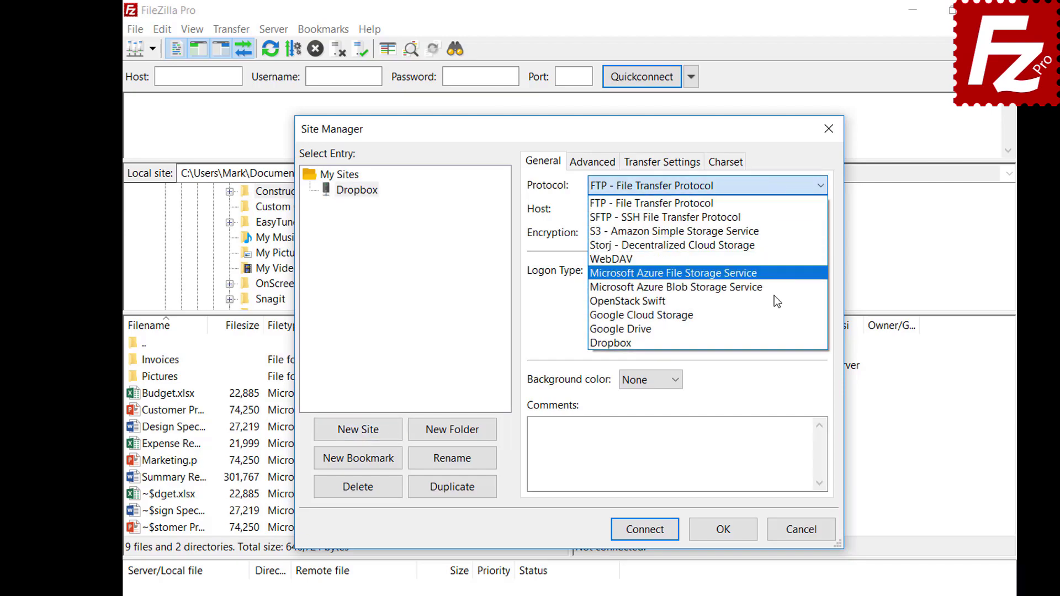
left_click(774, 342)
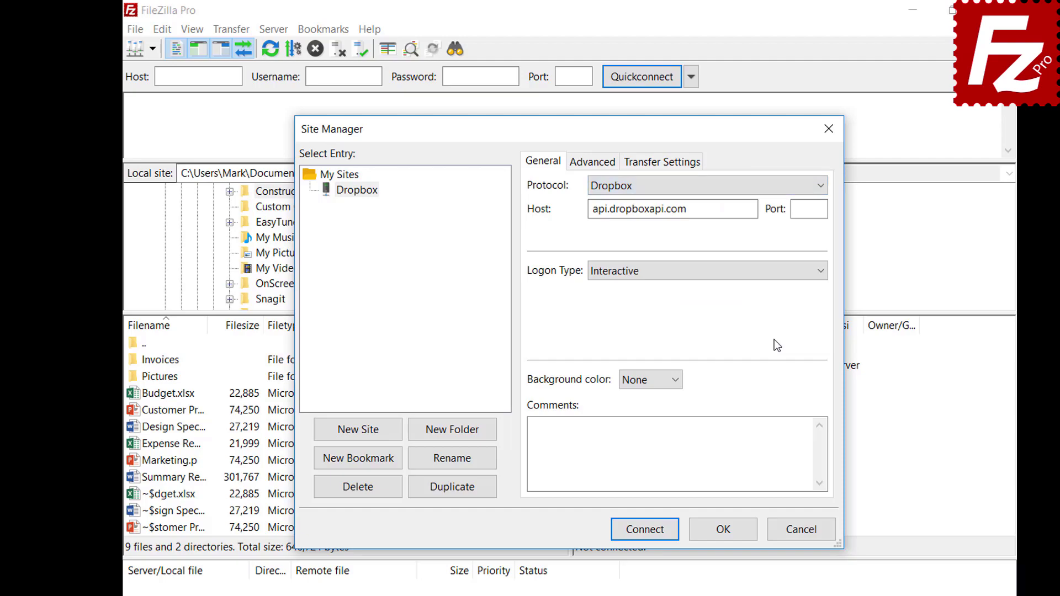
left_click(640, 534)
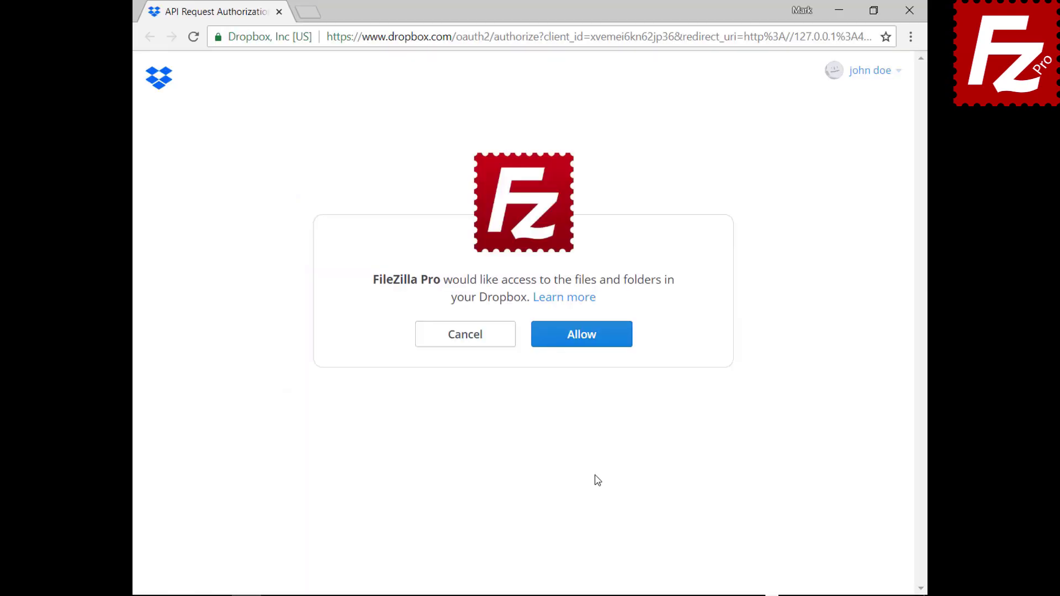
Grant FileZilla Pro access on the Dropbox API Request Authorization page.
left_click(589, 345)
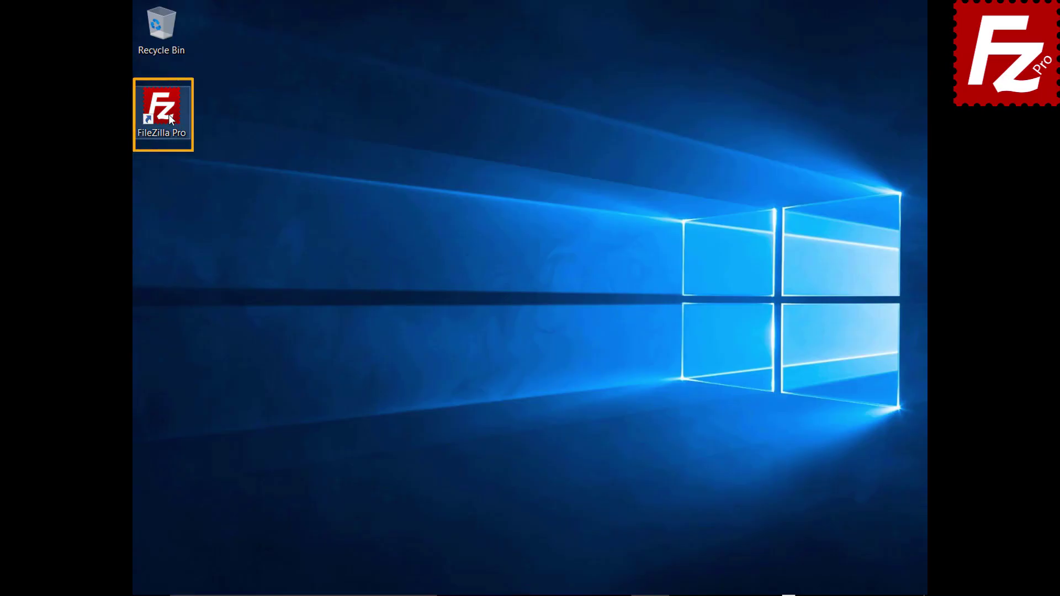
Launch FileZilla Pro, add a Site Manager entry 'OneDrive' with Microsoft OneDrive protocol, and connect.
double_click(168, 114)
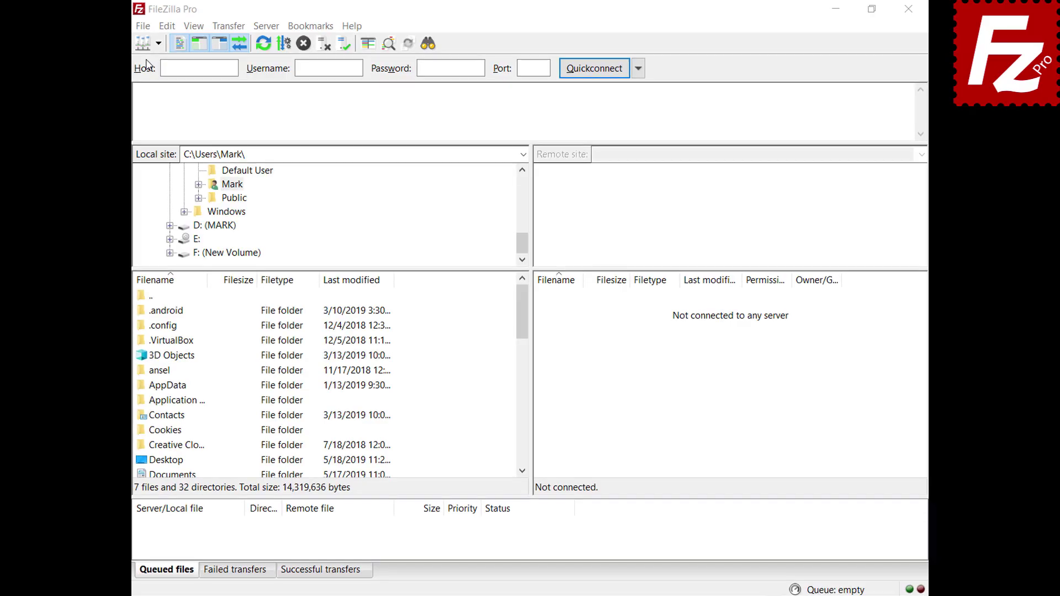
left_click(143, 29)
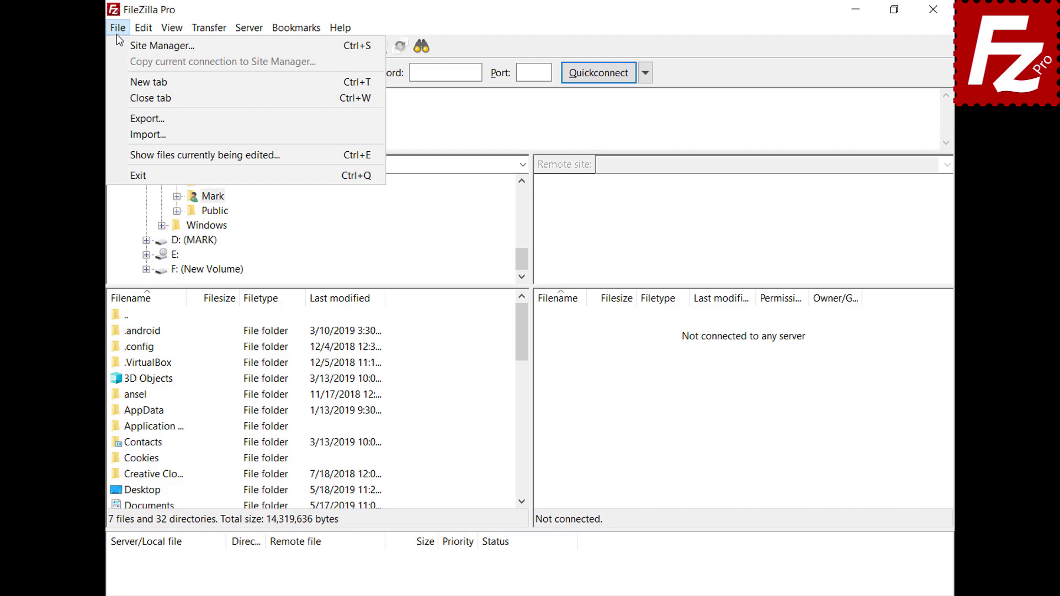
left_click(117, 40)
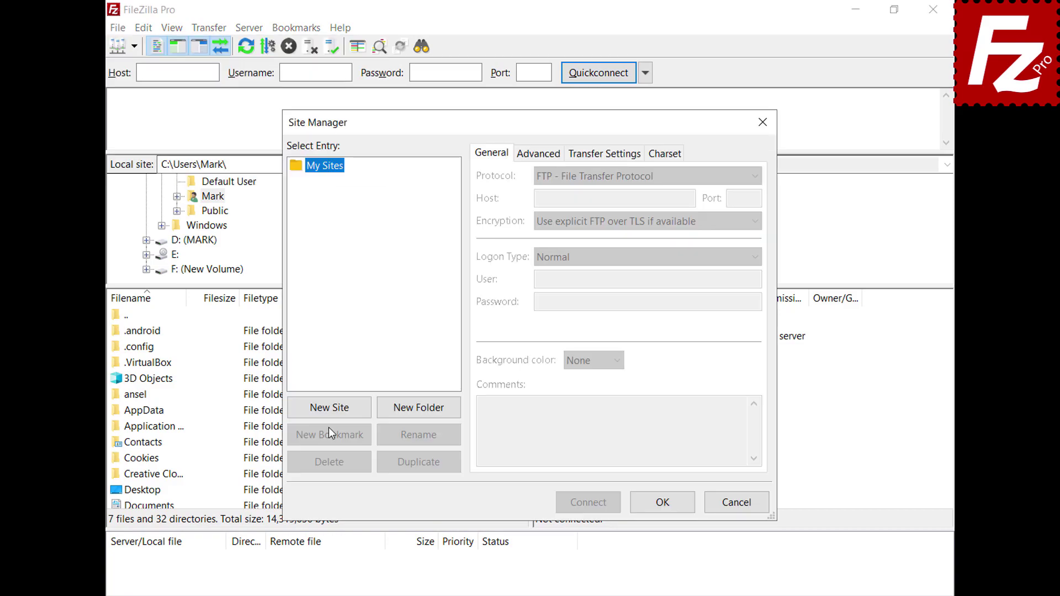
left_click(329, 408)
type("OneDrive")
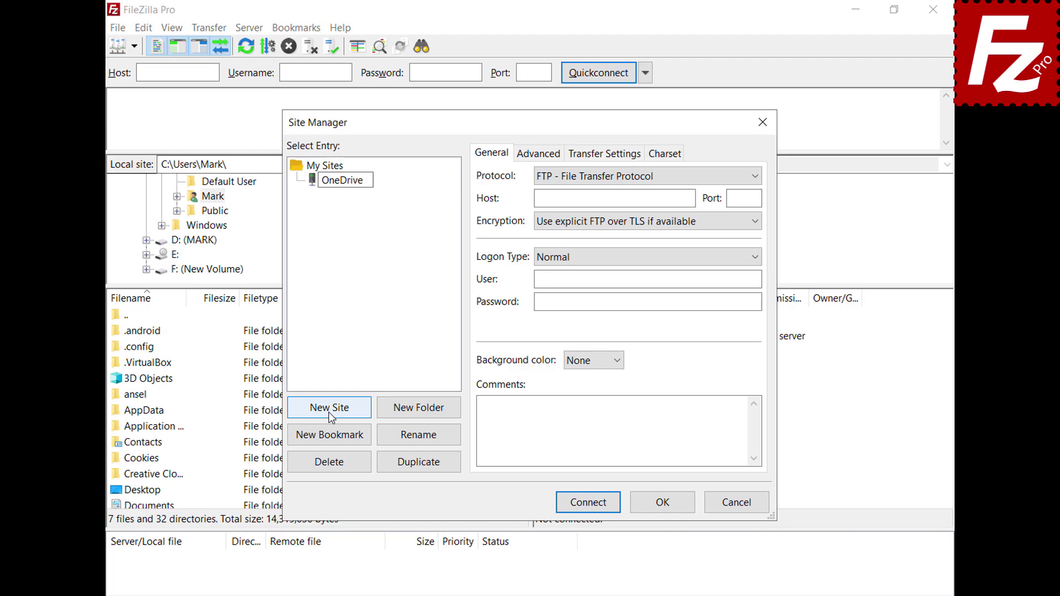
left_click(753, 176)
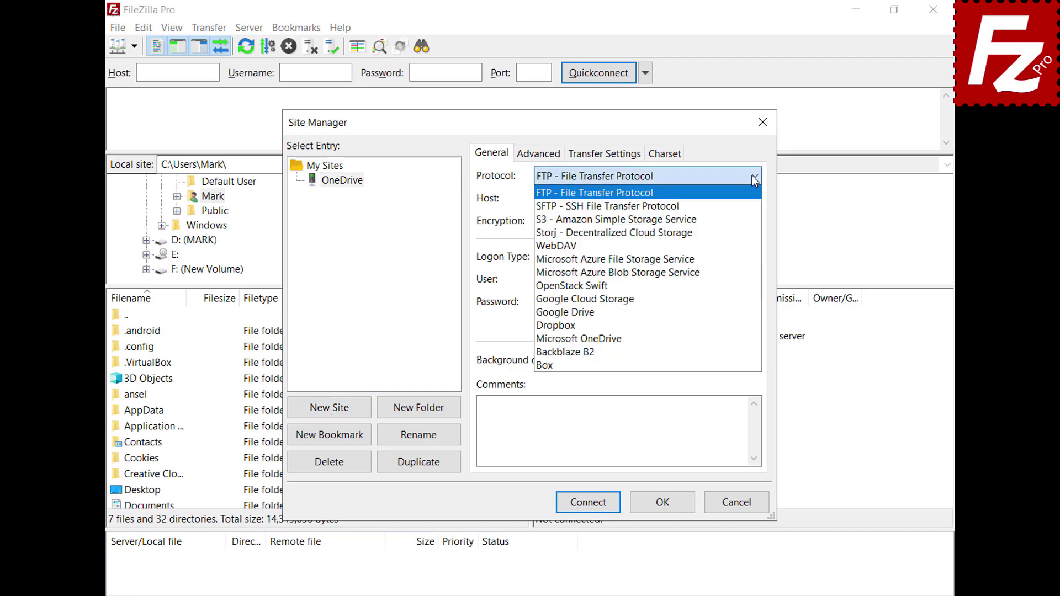
left_click(756, 337)
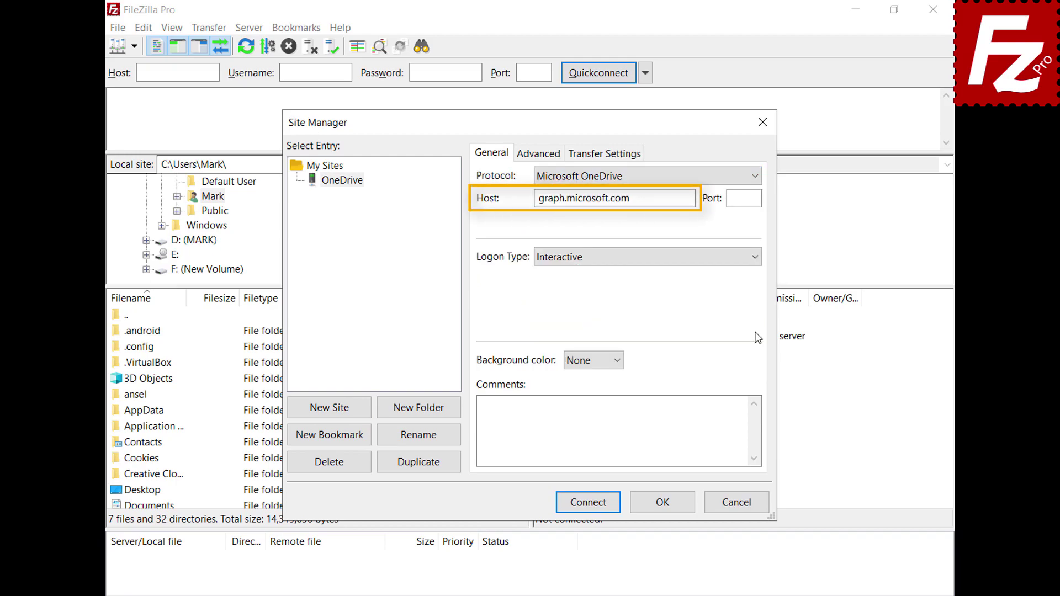
left_click(588, 502)
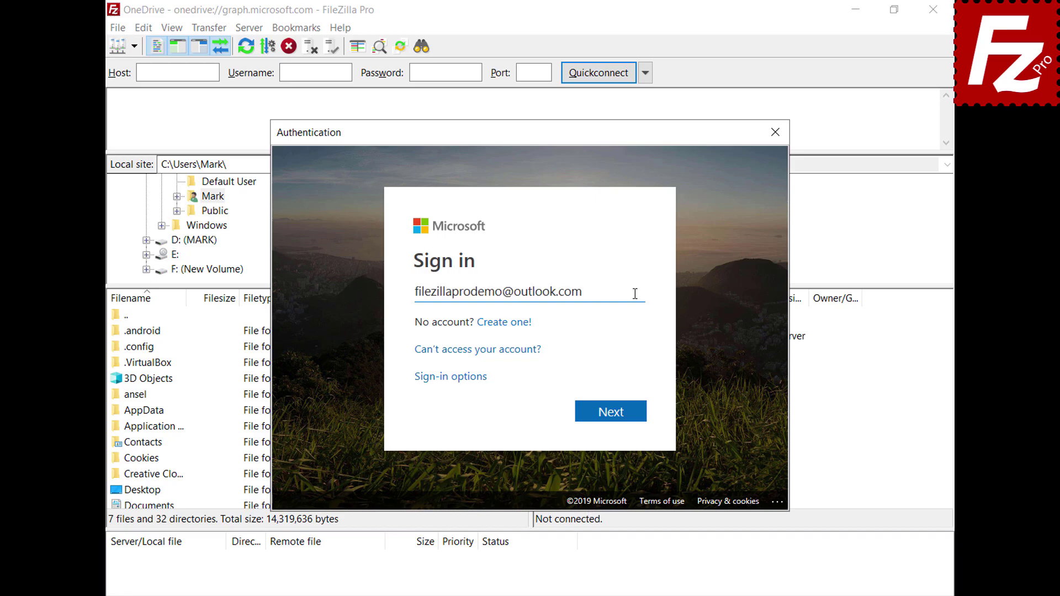
Sign in with the Microsoft account's e-mail and password and grant FileZilla access.
left_click(609, 420)
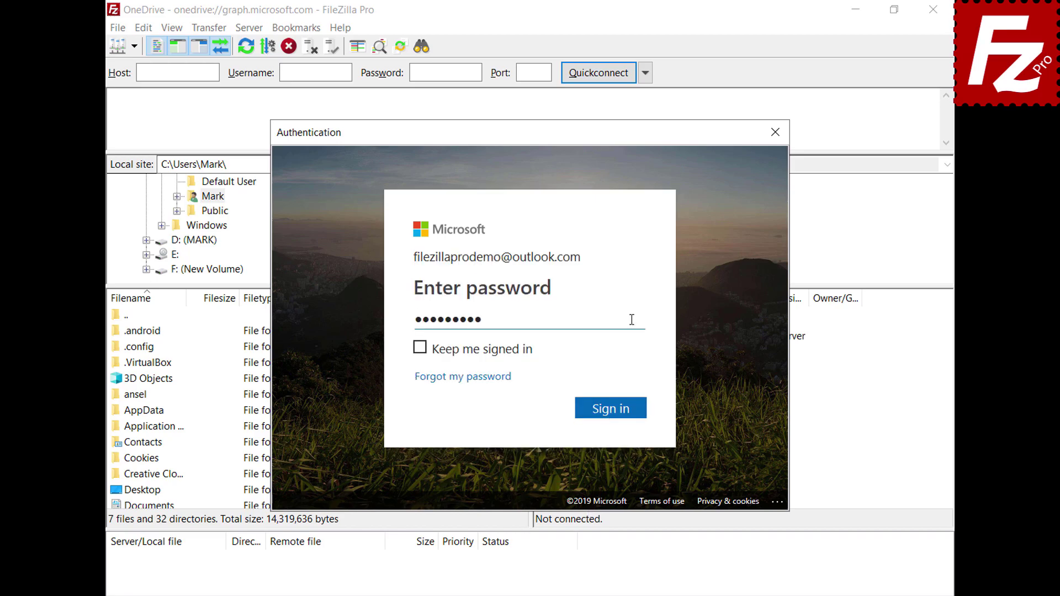
left_click(613, 411)
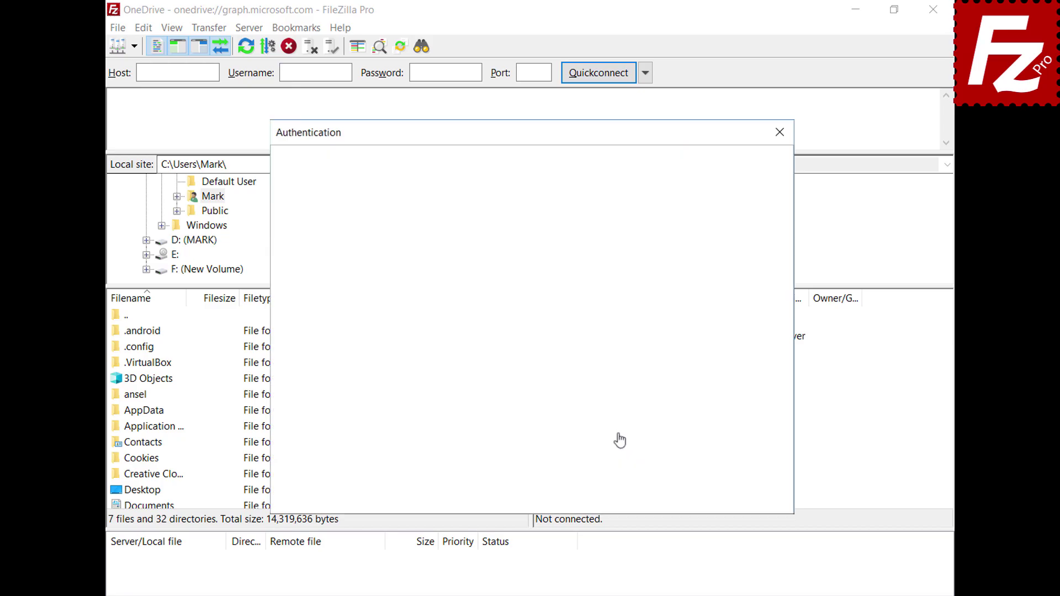
scroll(787, 243, "down", 2)
left_click(615, 461)
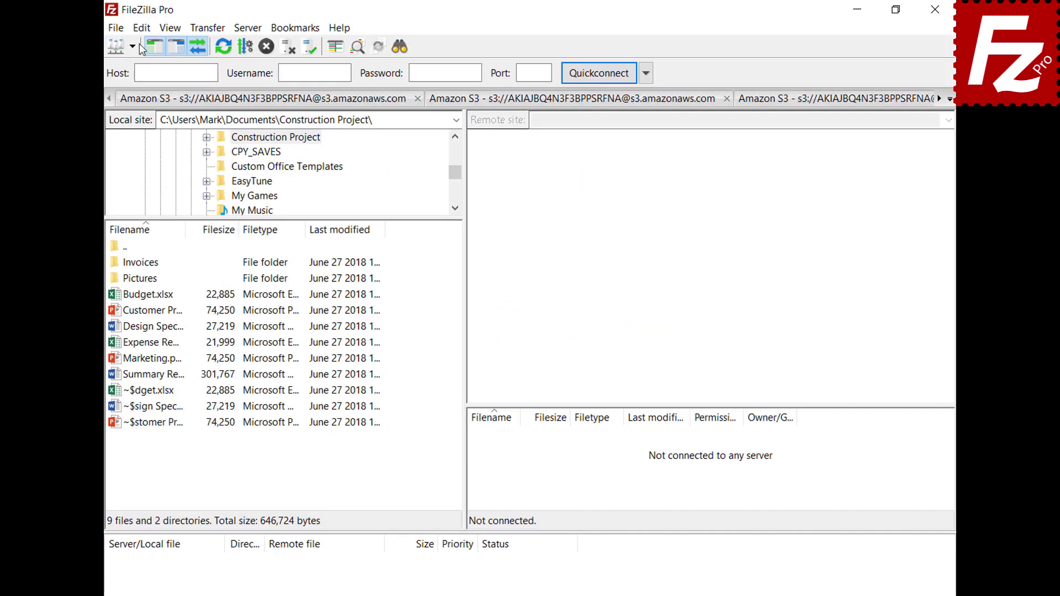
Enable 'Save passwords protected by a master password' in Settings and enter the master password twice.
left_click(141, 27)
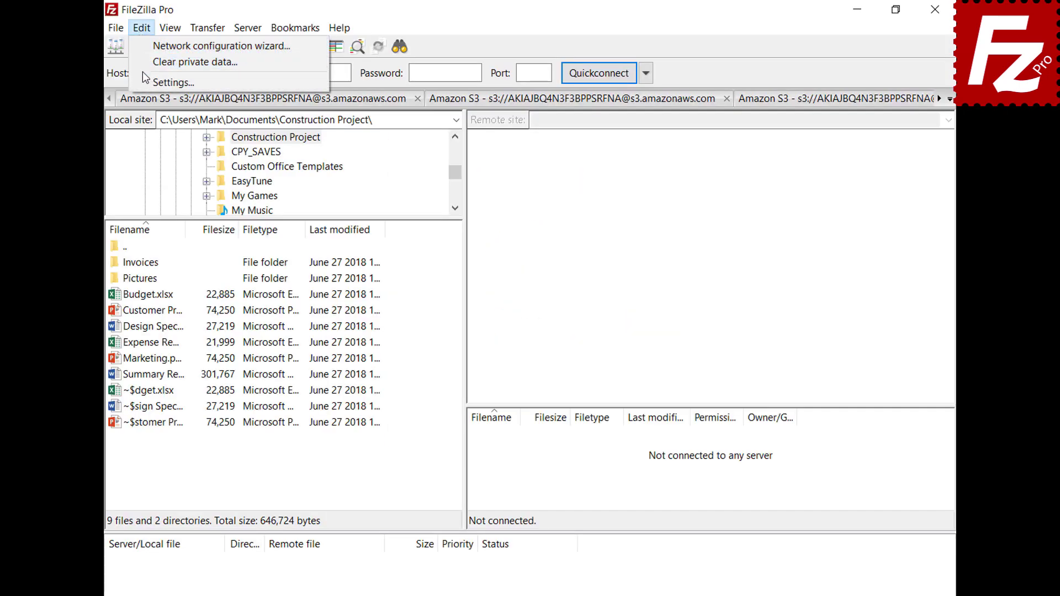
left_click(147, 80)
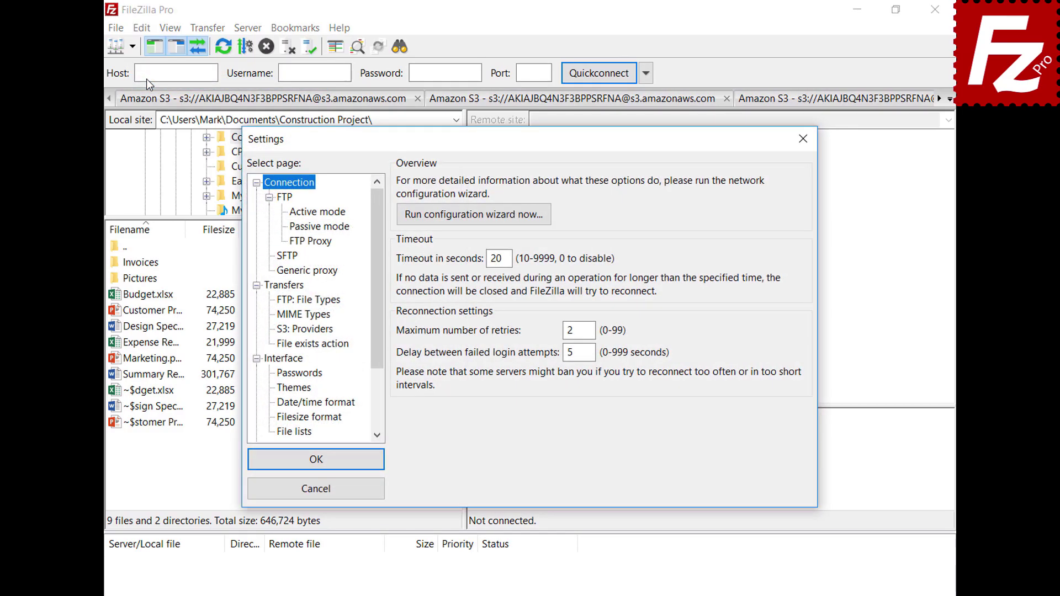
left_click(277, 376)
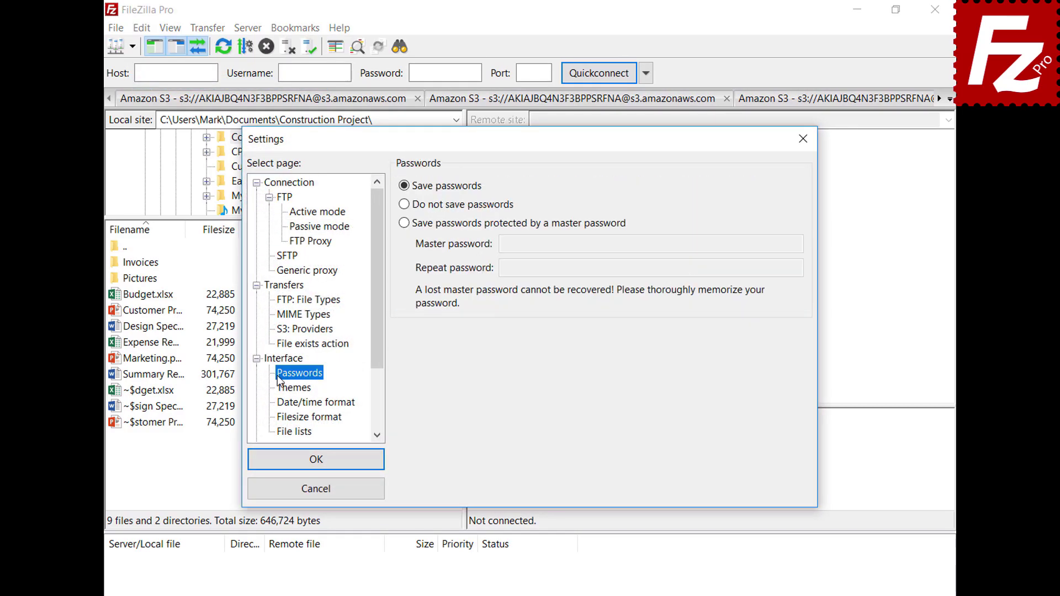
left_click(404, 223)
left_click(774, 241)
type("•••••••••••")
key("Tab")
type("•••••••••••")
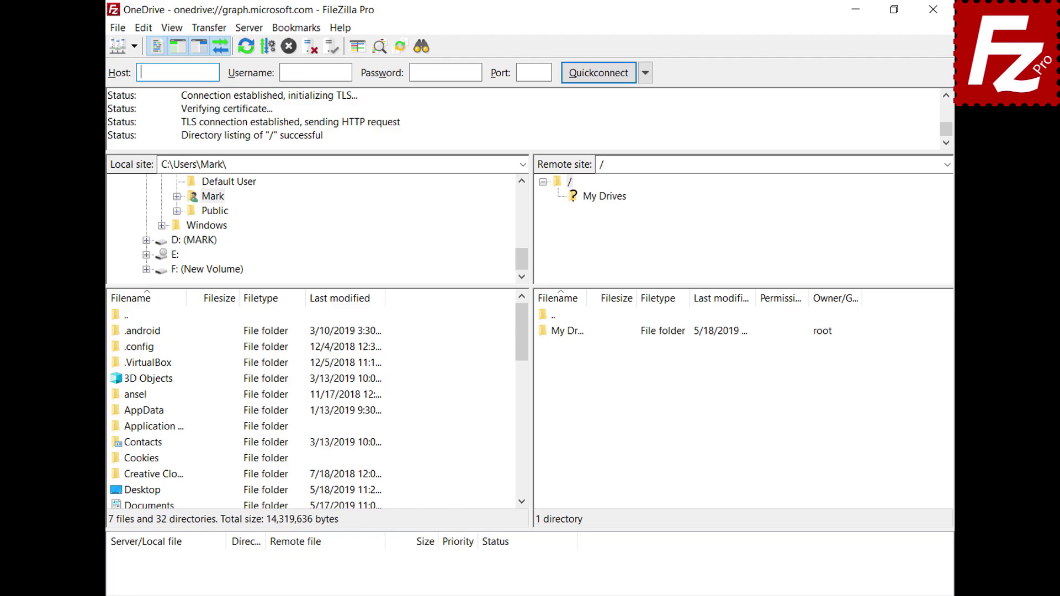
Browse the remote listing into My Drives, then into its OneDrive folder.
double_click(569, 332)
double_click(571, 335)
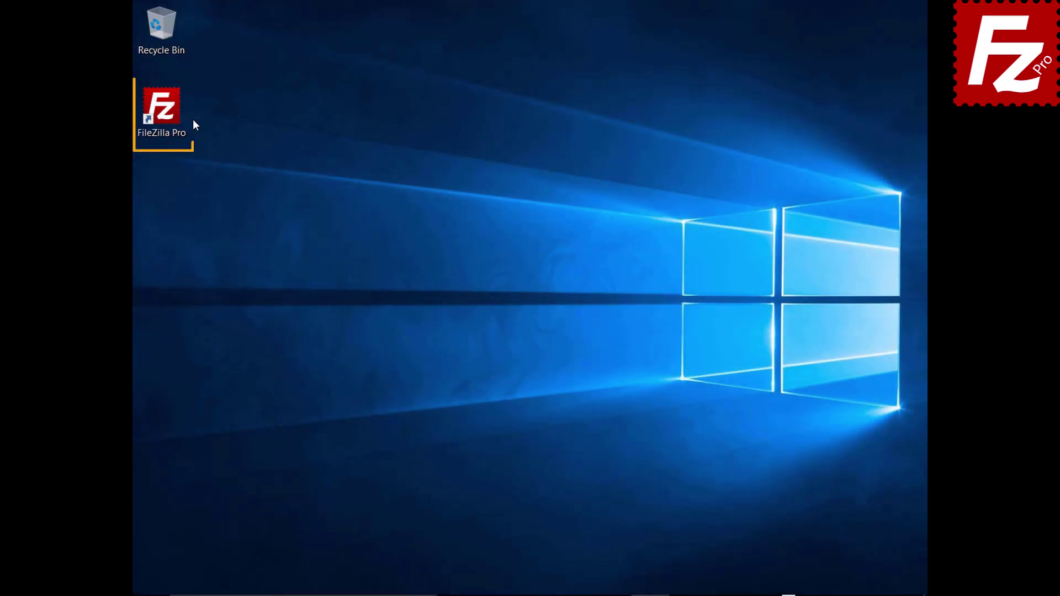
Launch FileZilla Pro, add a Microsoft OneDrive site named 'OneDrive for Business', and connect.
double_click(168, 115)
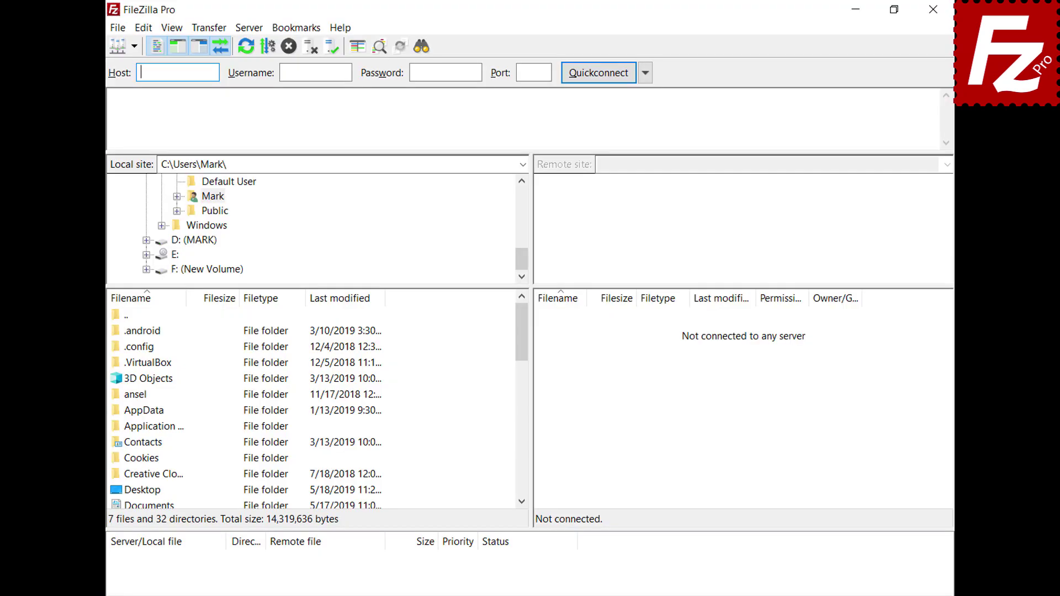
left_click(117, 27)
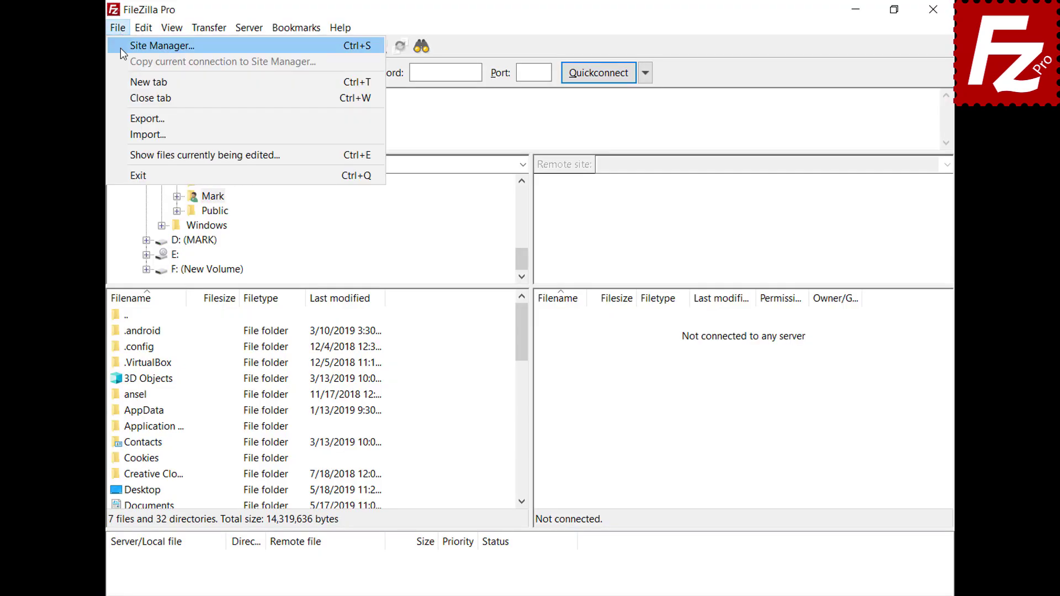
left_click(120, 48)
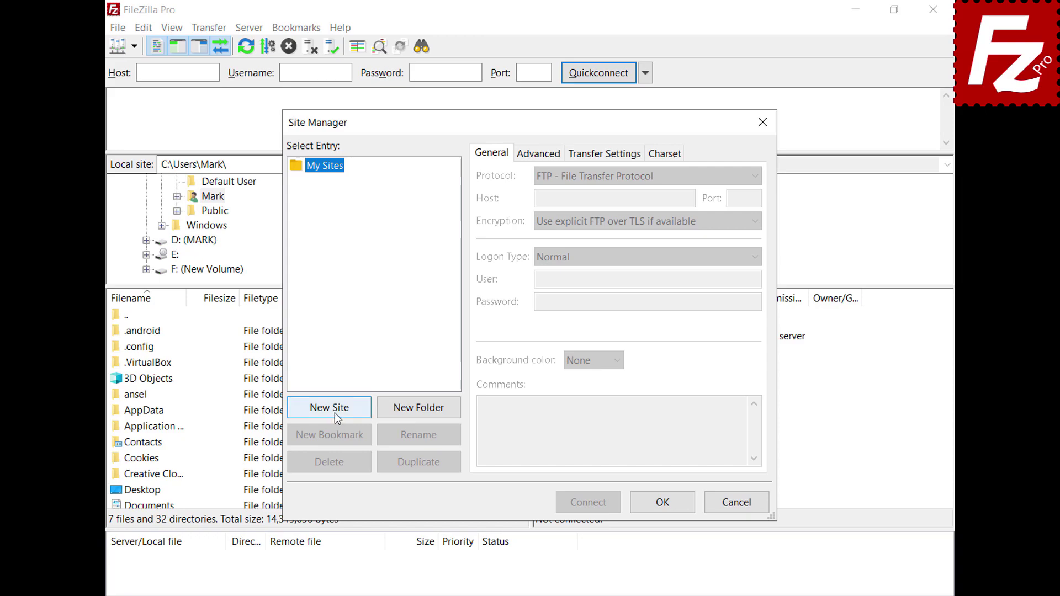
left_click(335, 412)
type("OneDriv")
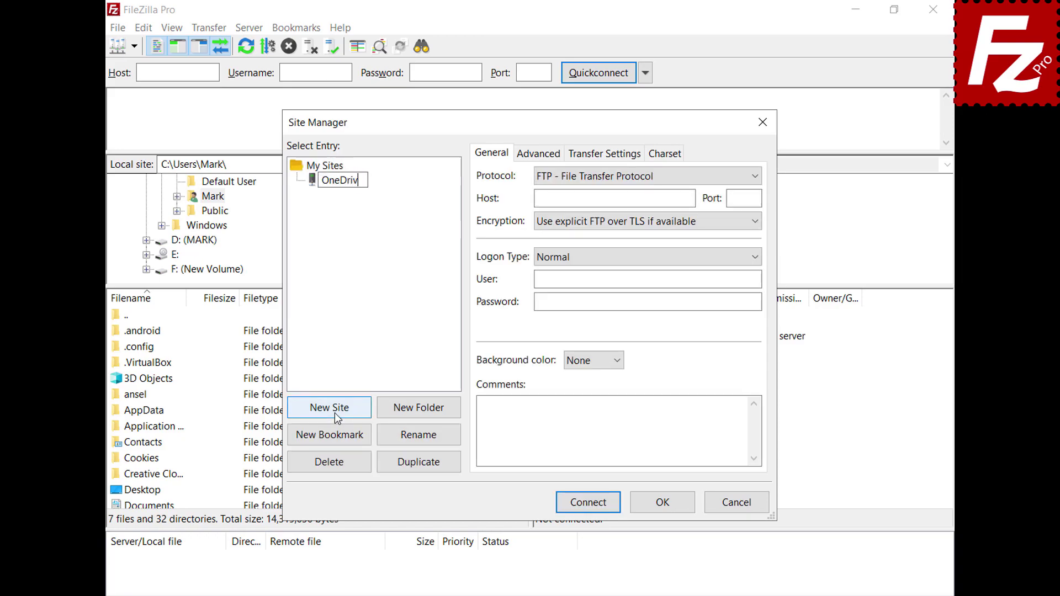
type("e for Business")
left_click(759, 178)
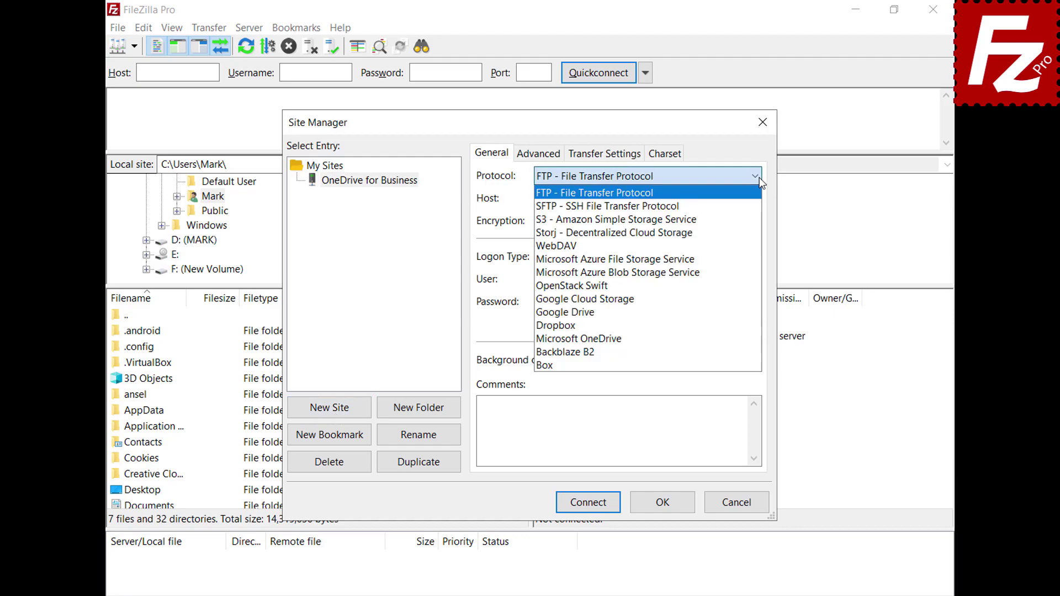
left_click(744, 338)
left_click(589, 503)
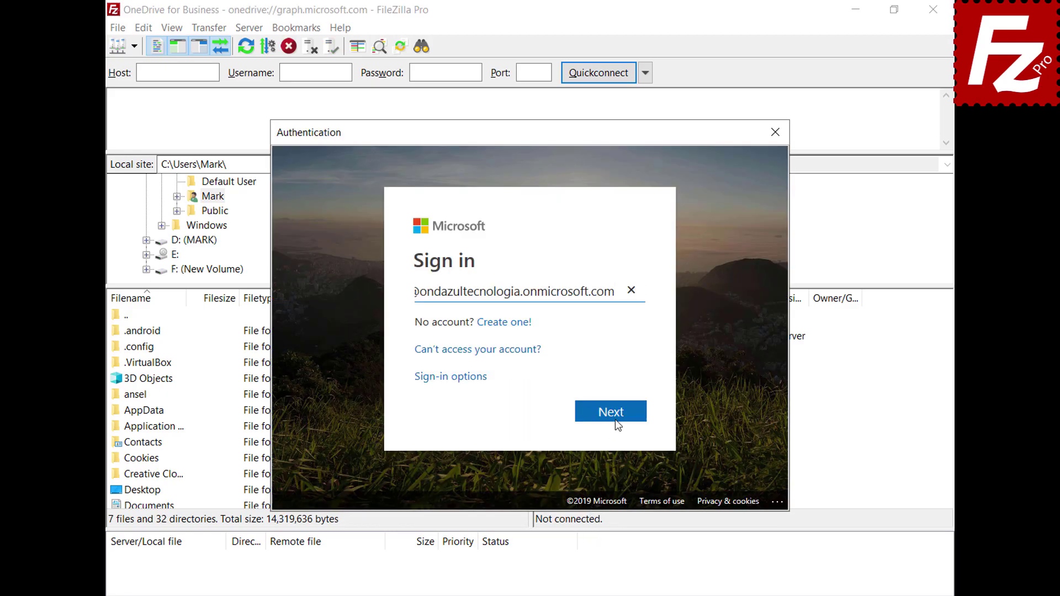
Sign in with the work account and accept the permissions, consenting on behalf of the organization.
left_click(616, 419)
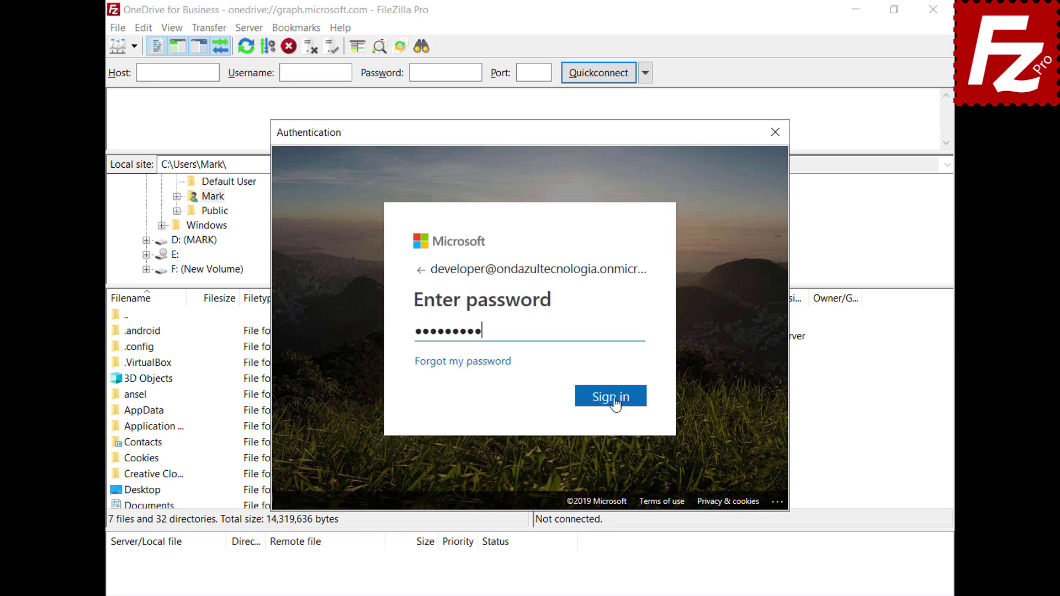
left_click(615, 401)
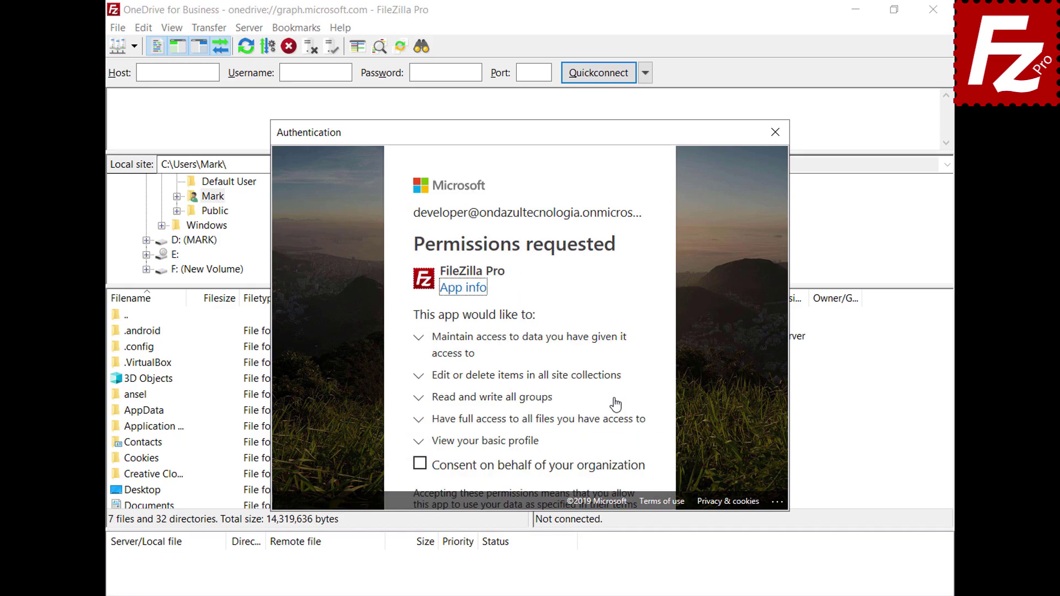
left_click(420, 464)
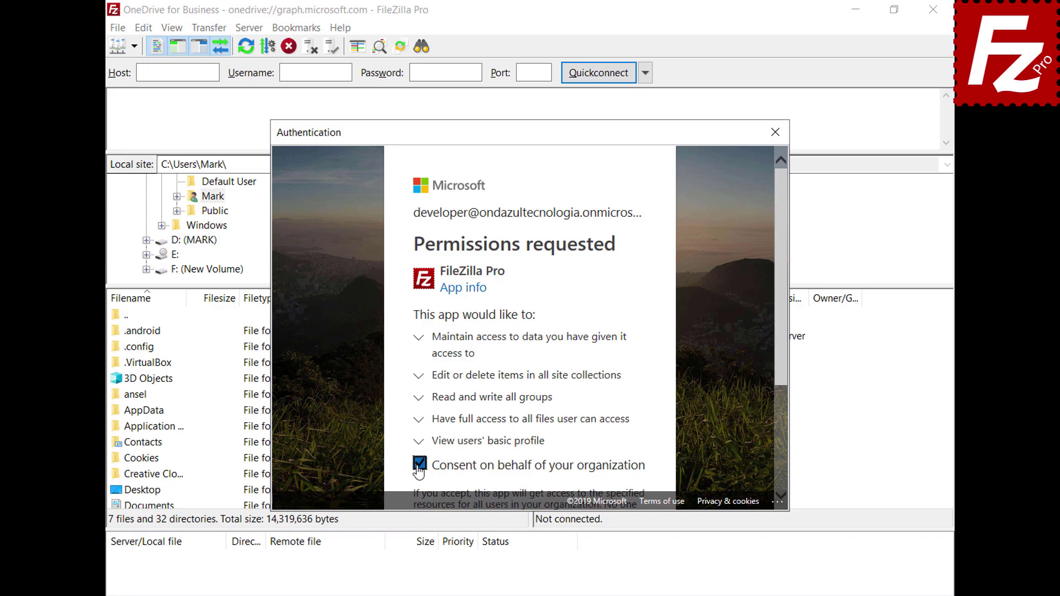
left_click_drag(780, 360, 779, 484)
left_click(608, 456)
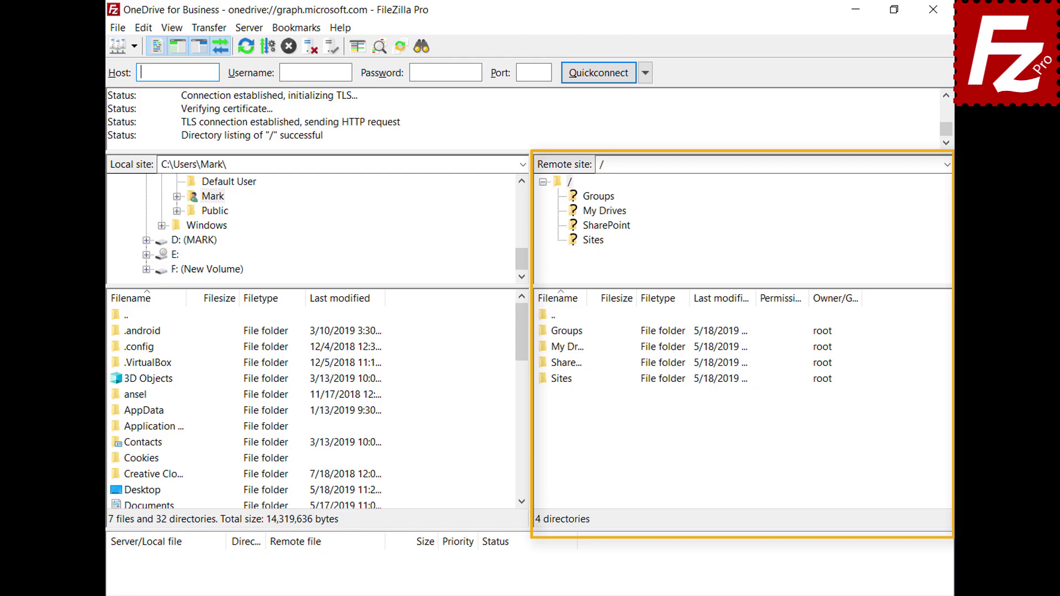
Browse the remote listing into My Drives and then the OneDrive folder.
double_click(560, 348)
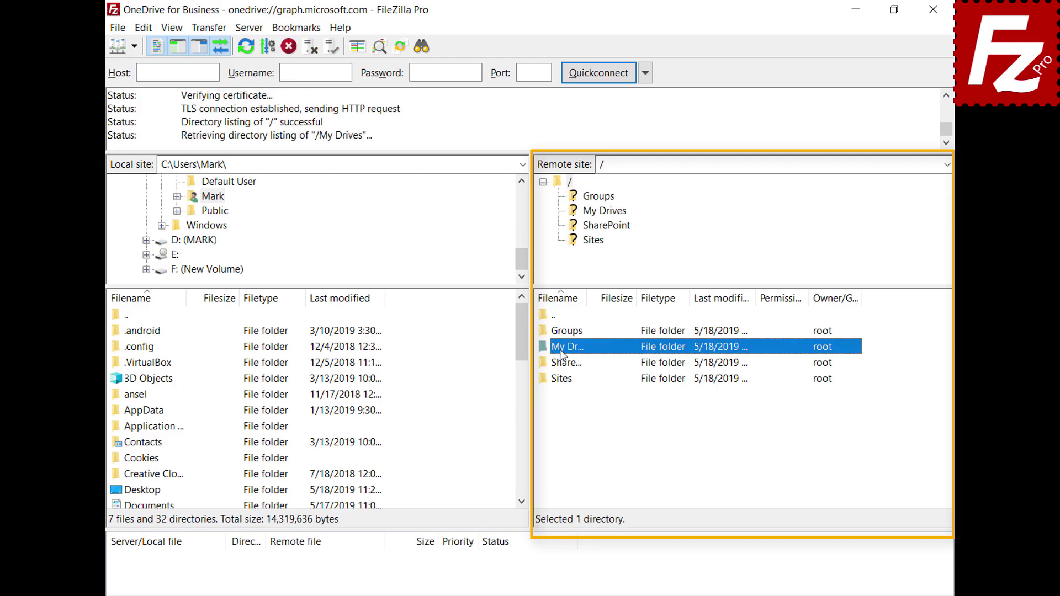
double_click(562, 331)
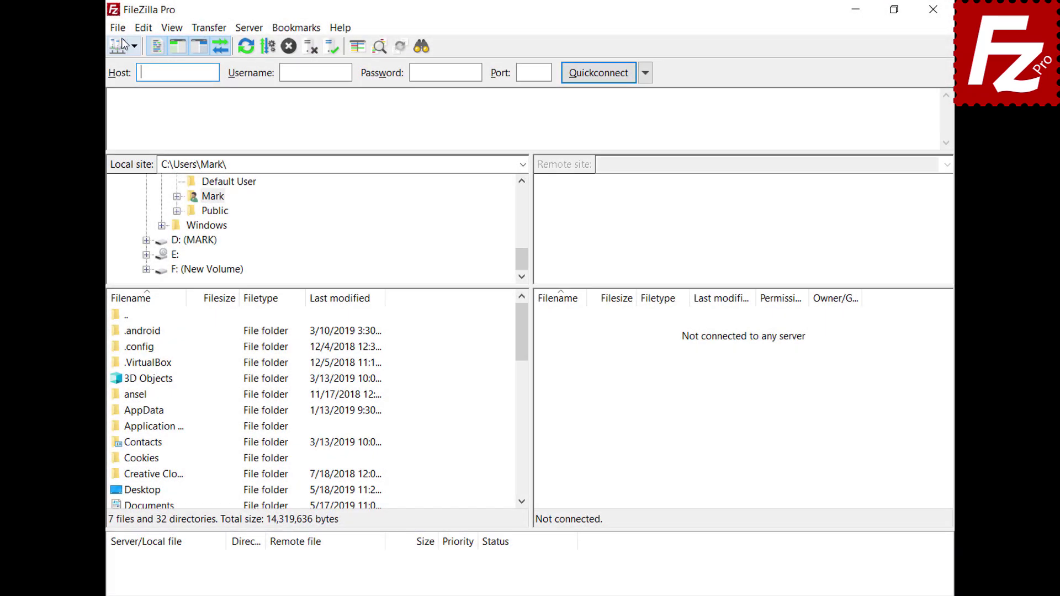
left_click(118, 27)
Create a new Microsoft OneDrive site named 'OneDrive for Business' and connect to it.
left_click(138, 45)
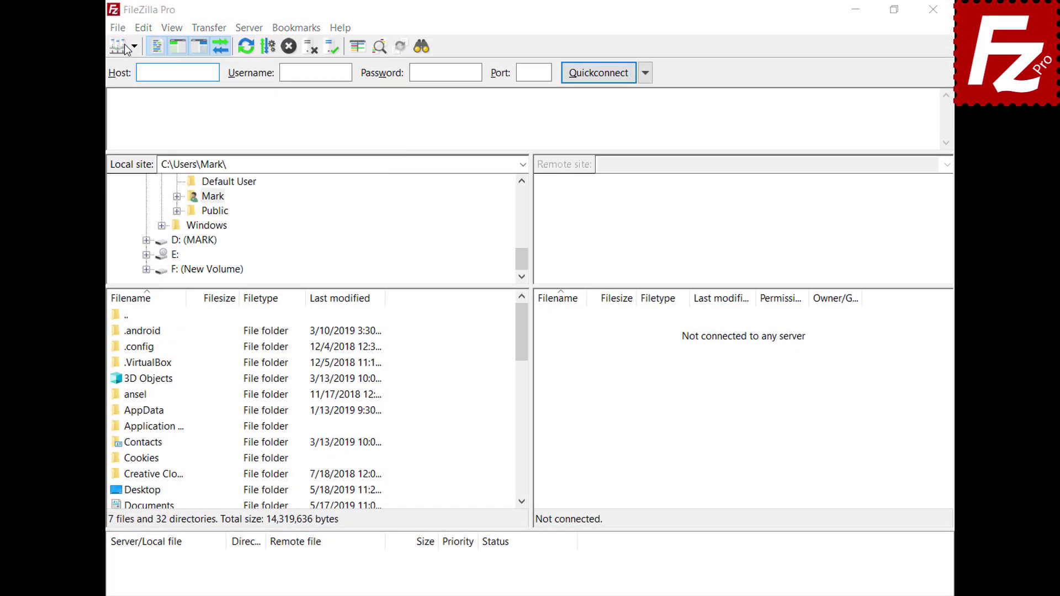
left_click(329, 408)
type("One")
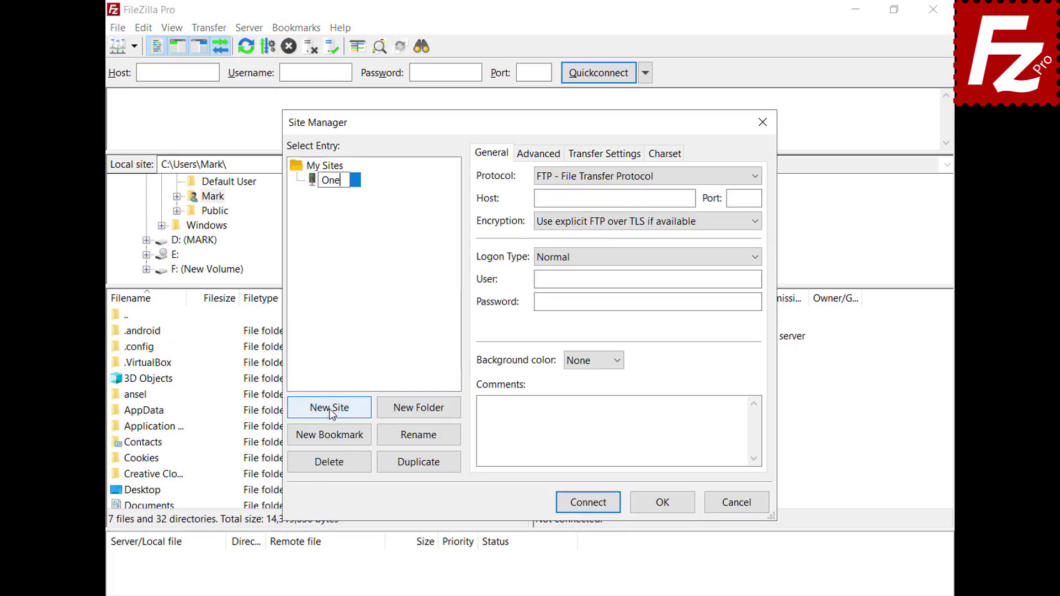
type("Drive for Business")
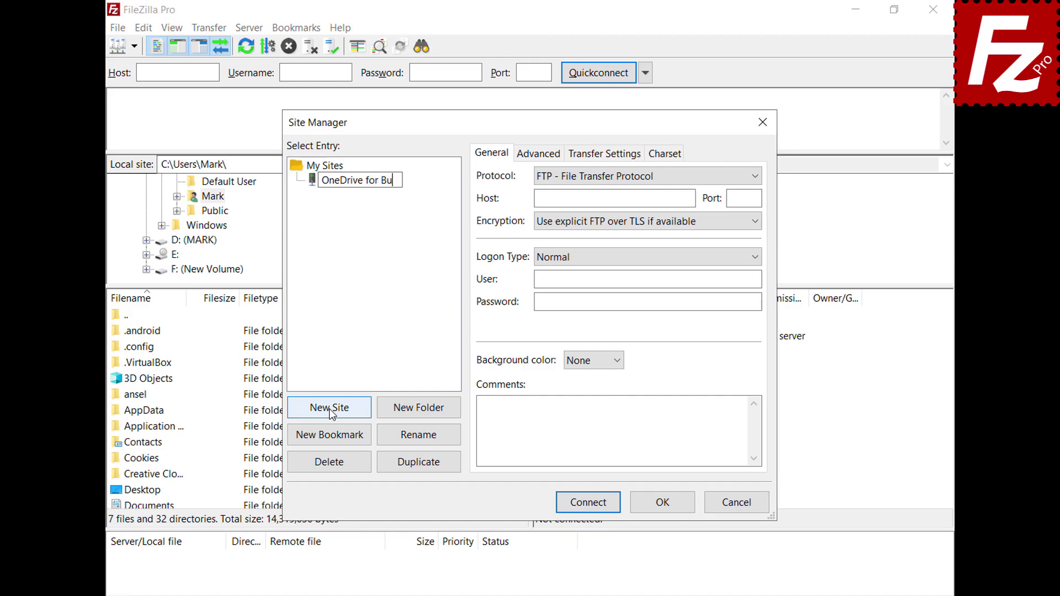
key("Return")
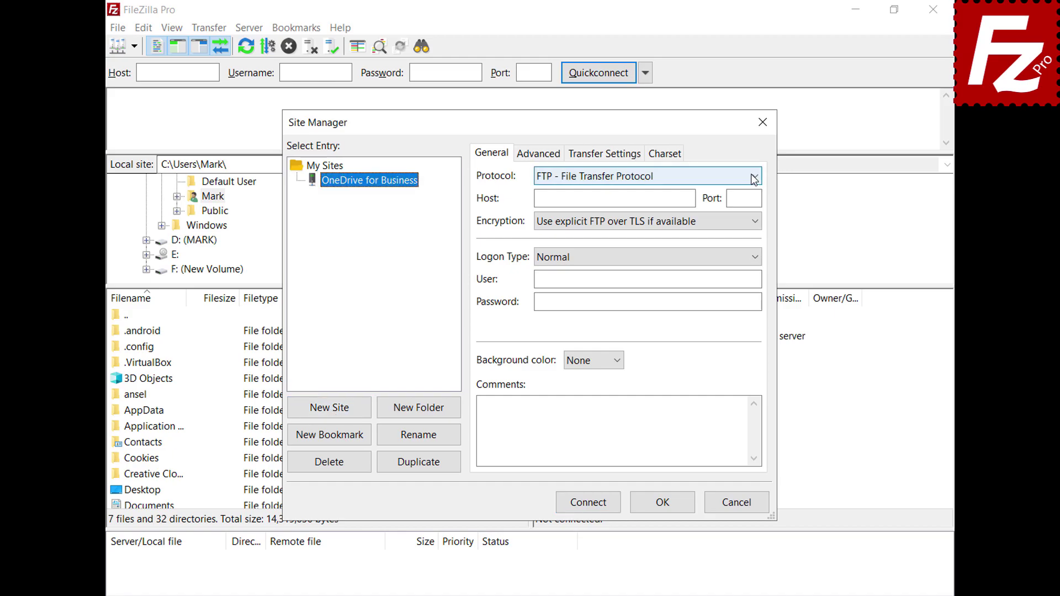
left_click(755, 176)
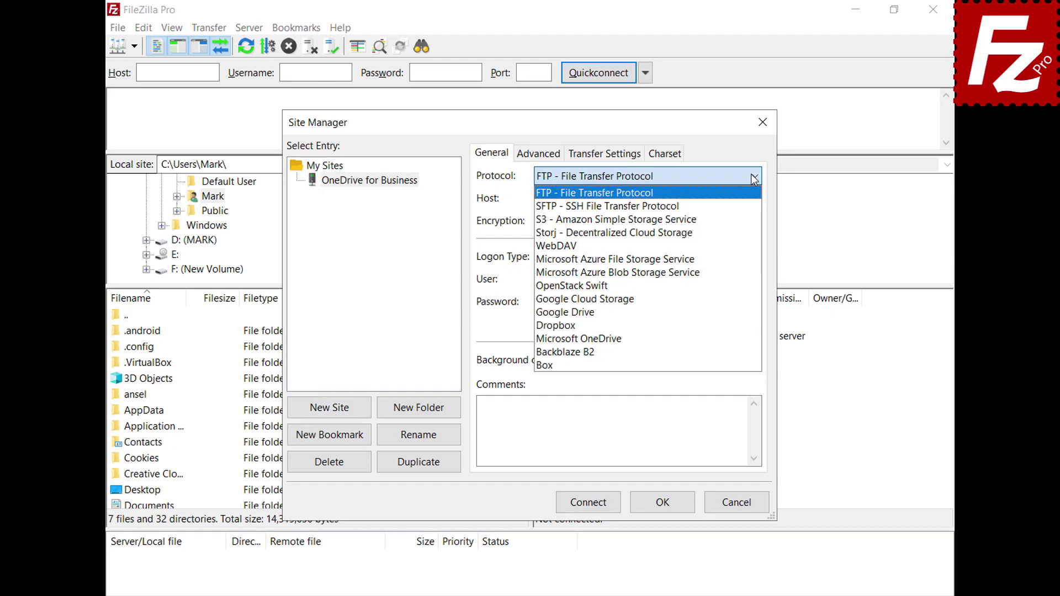
left_click(734, 339)
left_click(588, 505)
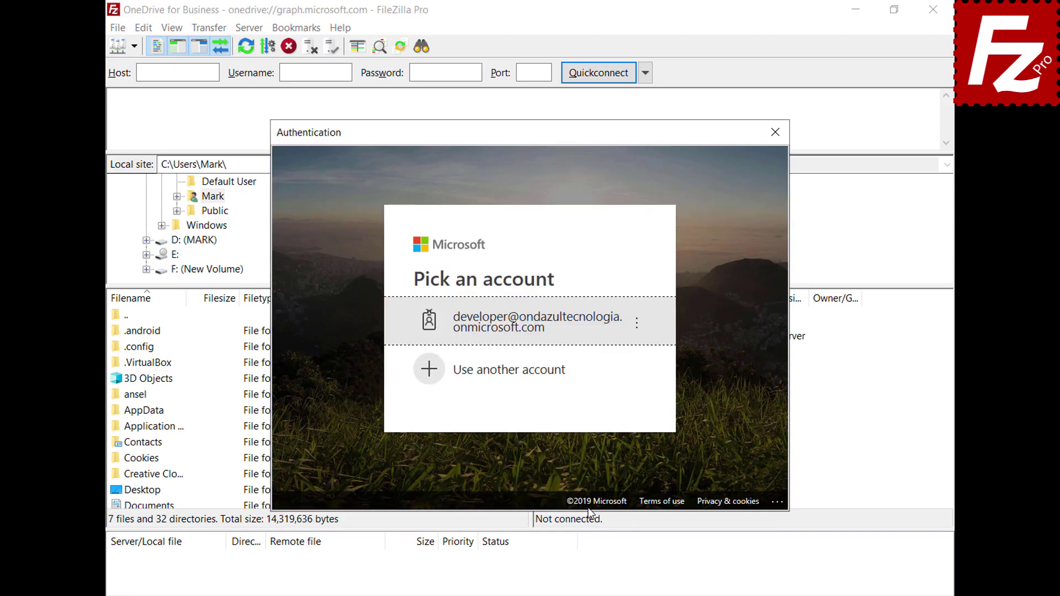
Sign in with a different Microsoft account, pasting the account e-mail and password.
left_click(559, 371)
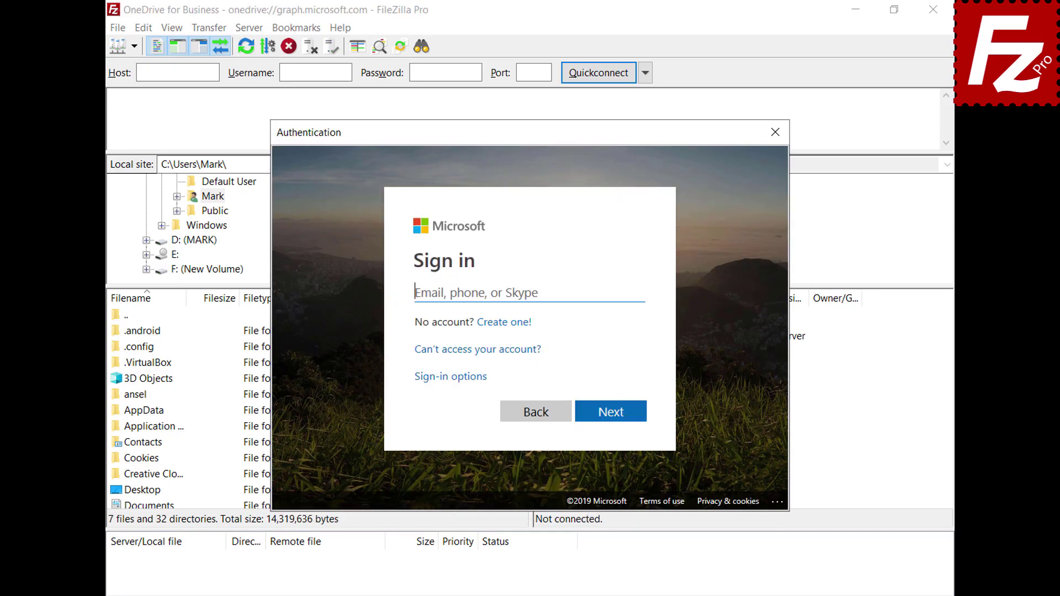
key("ctrl+v")
left_click(612, 414)
key("ctrl+v")
left_click(611, 396)
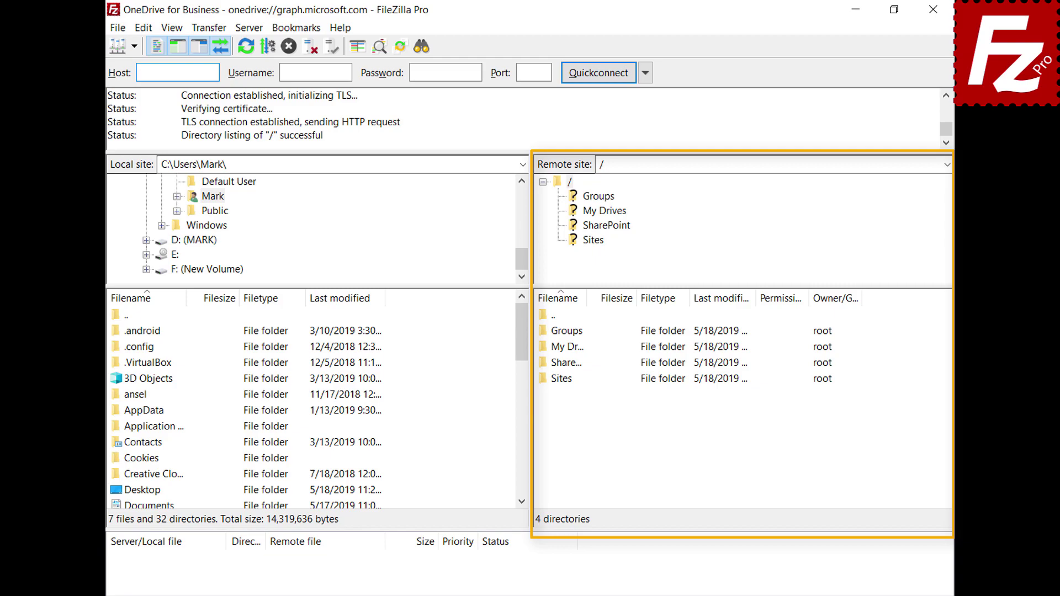
Open My Drives and then its OneDrive folder on the OneDrive for Business remote.
double_click(545, 347)
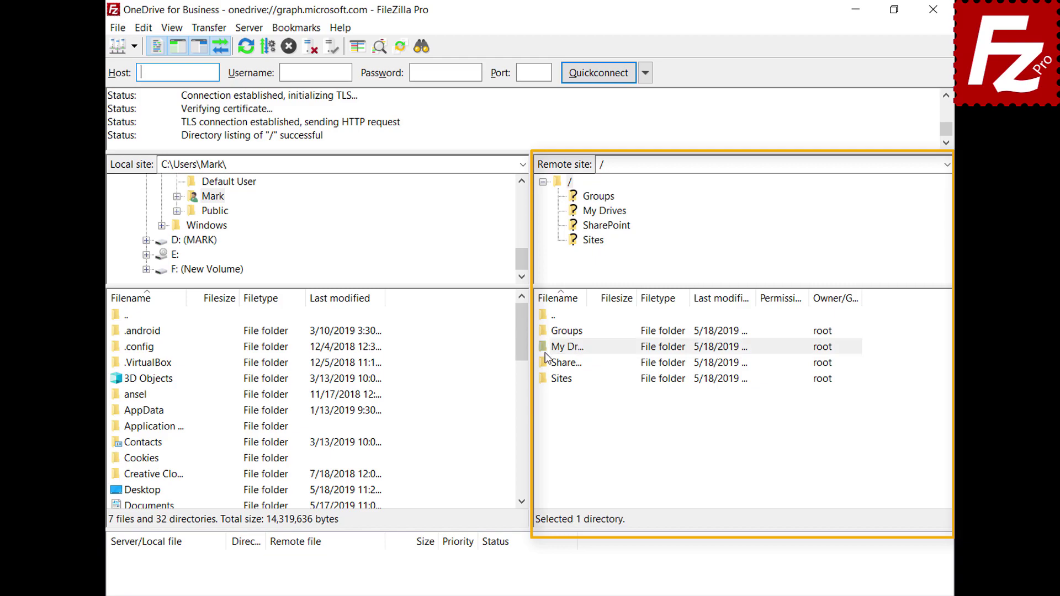
double_click(558, 334)
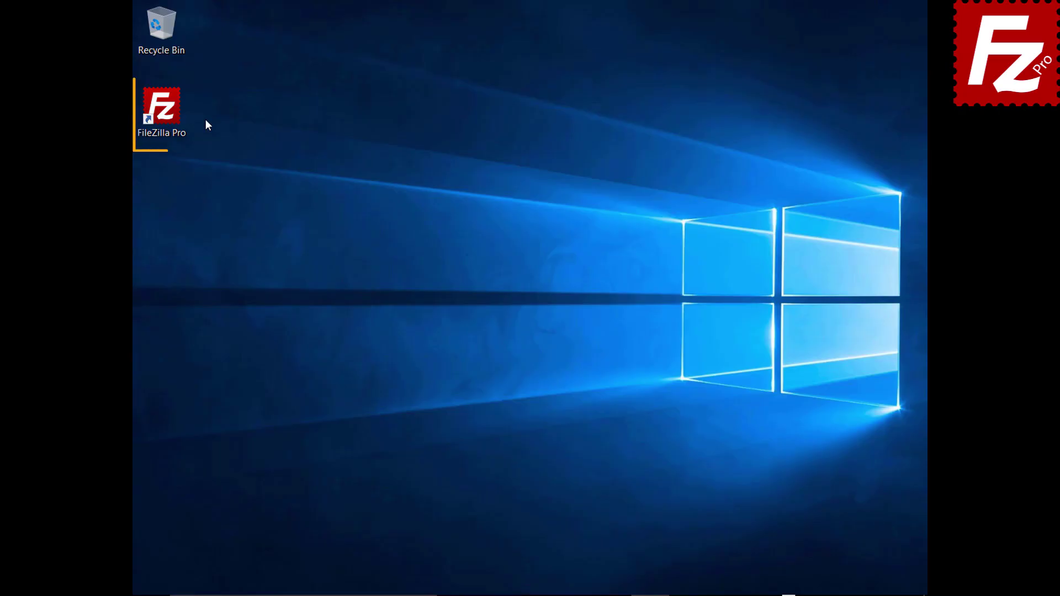
Launch FileZilla Pro and reconnect to the saved Amazon S3 site.
double_click(168, 114)
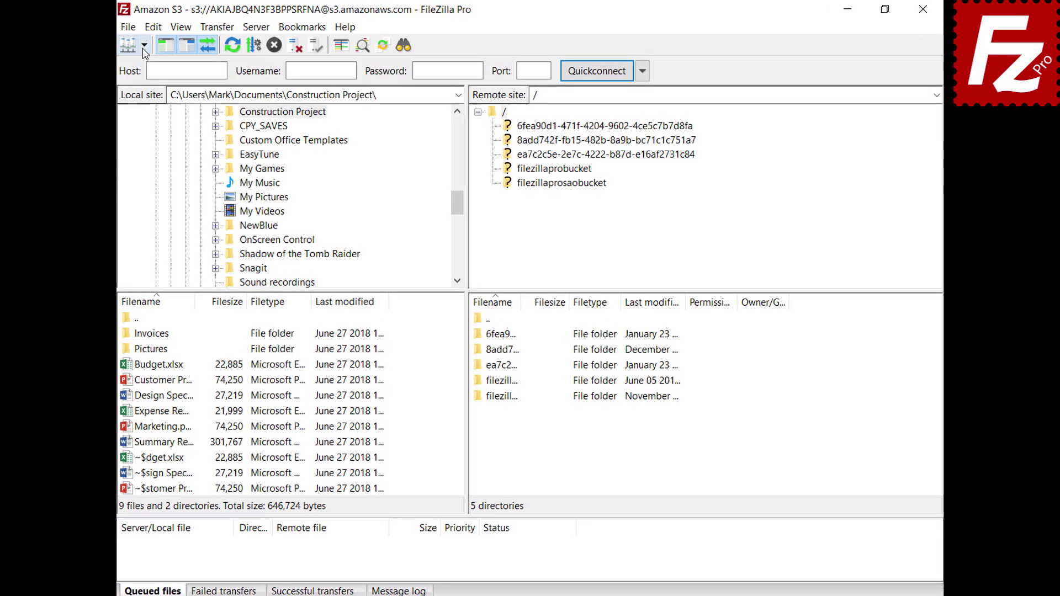
left_click(159, 43)
left_click(133, 67)
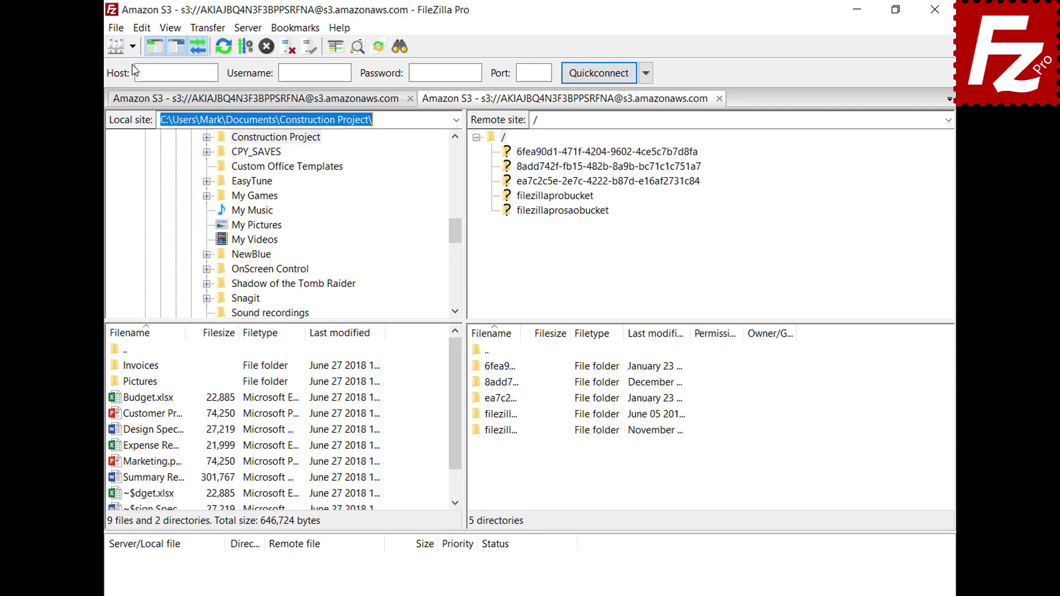
Open filezillaprobucket and generate a temporary URL for the README file.
left_click(555, 197)
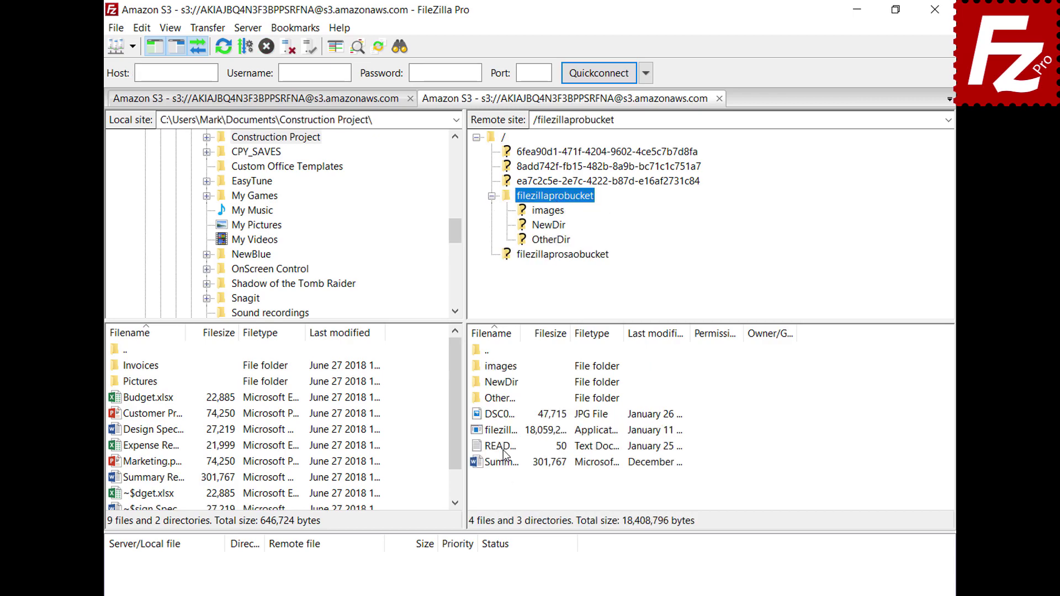
right_click(502, 450)
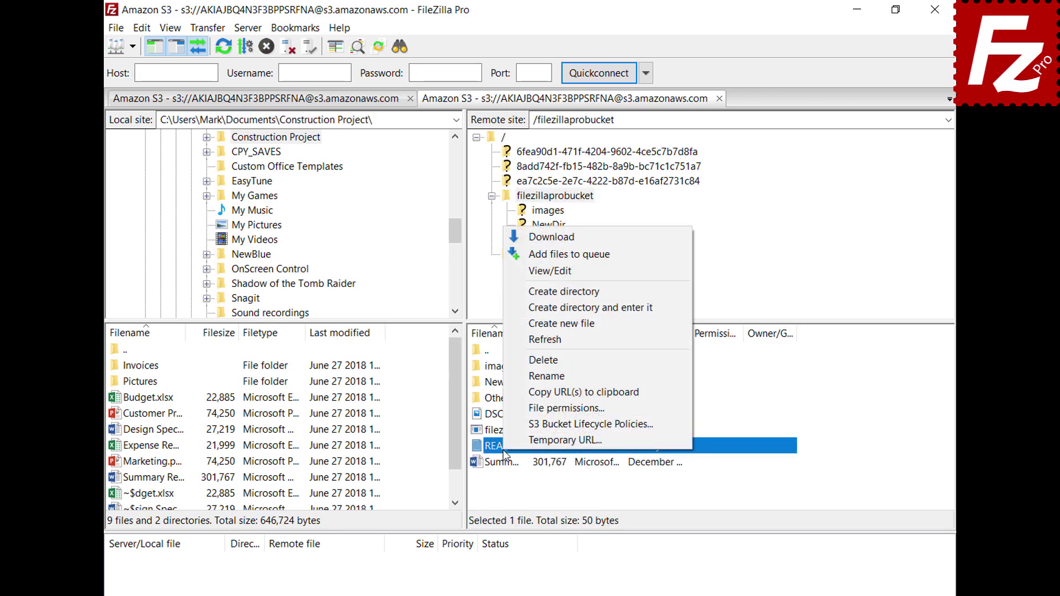
left_click(520, 441)
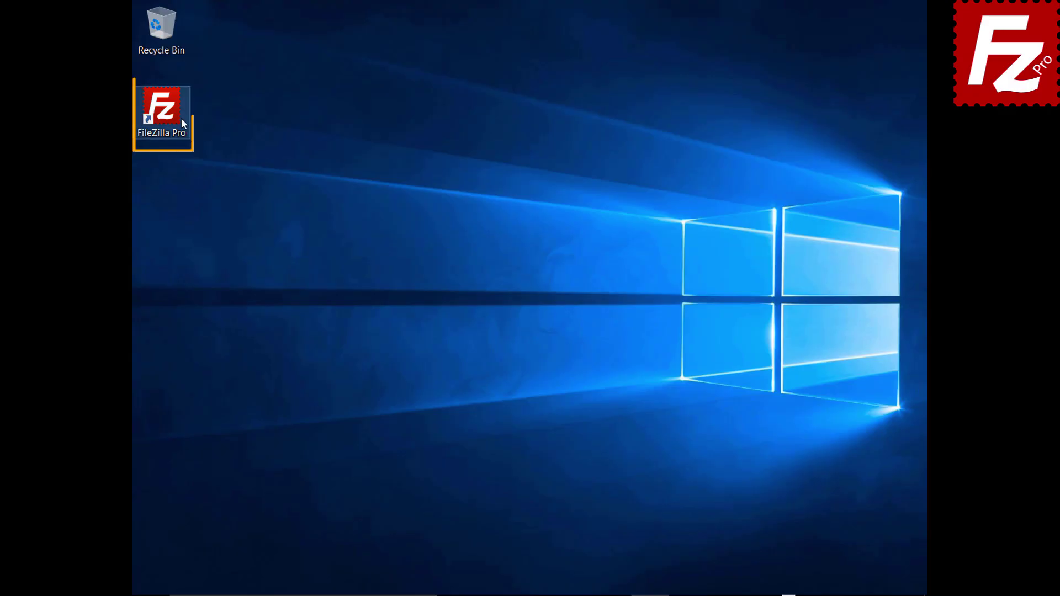
Launch FileZilla Pro and add a Site Manager entry named OneDrive using the Microsoft OneDrive protocol.
left_click(168, 114)
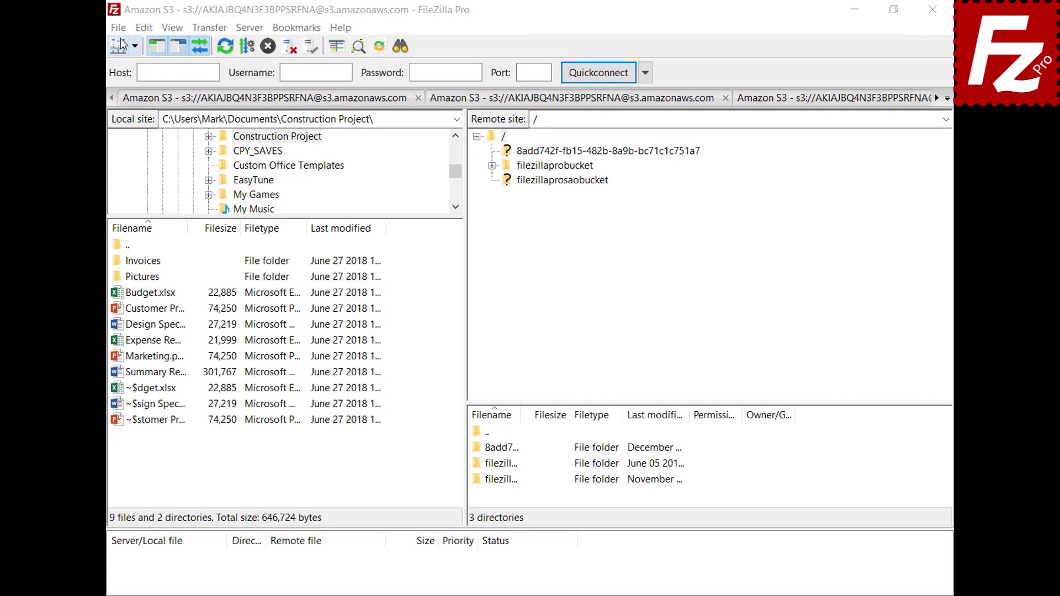
left_click(119, 28)
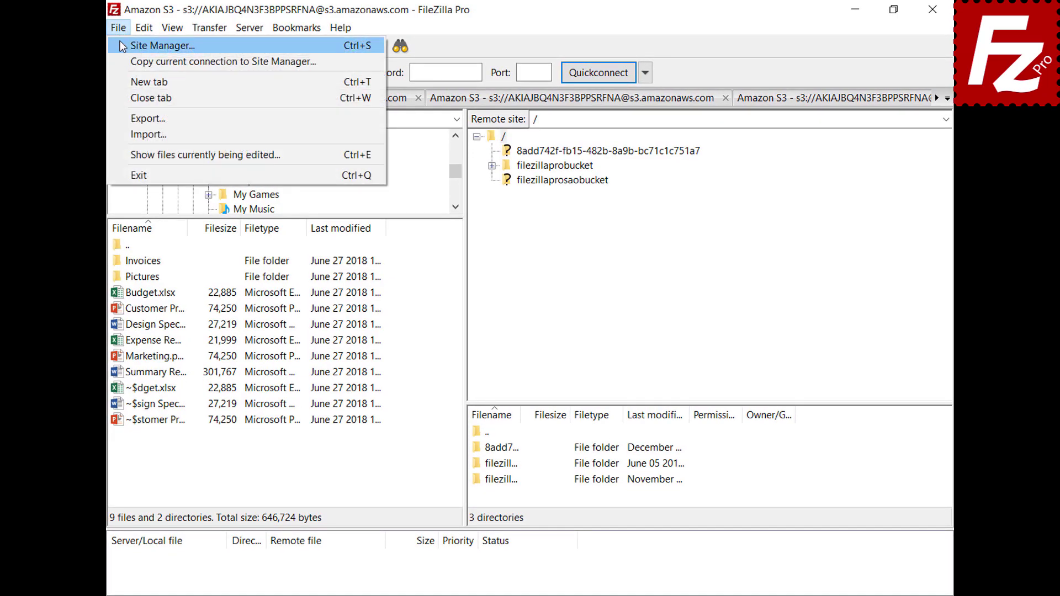
left_click(122, 46)
left_click(329, 407)
type("OneDrive")
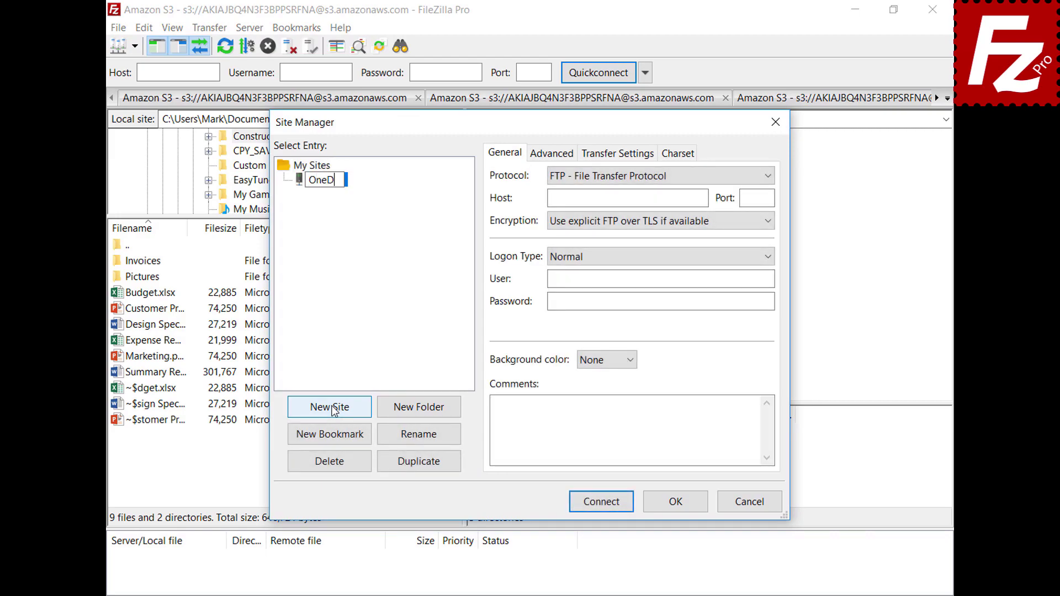
left_click(768, 177)
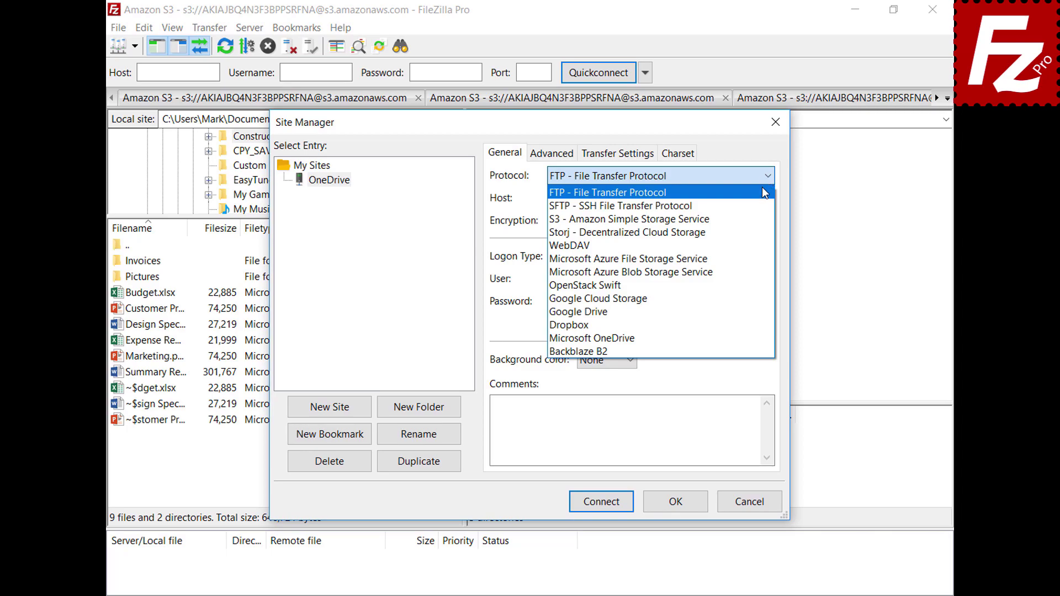
left_click(763, 339)
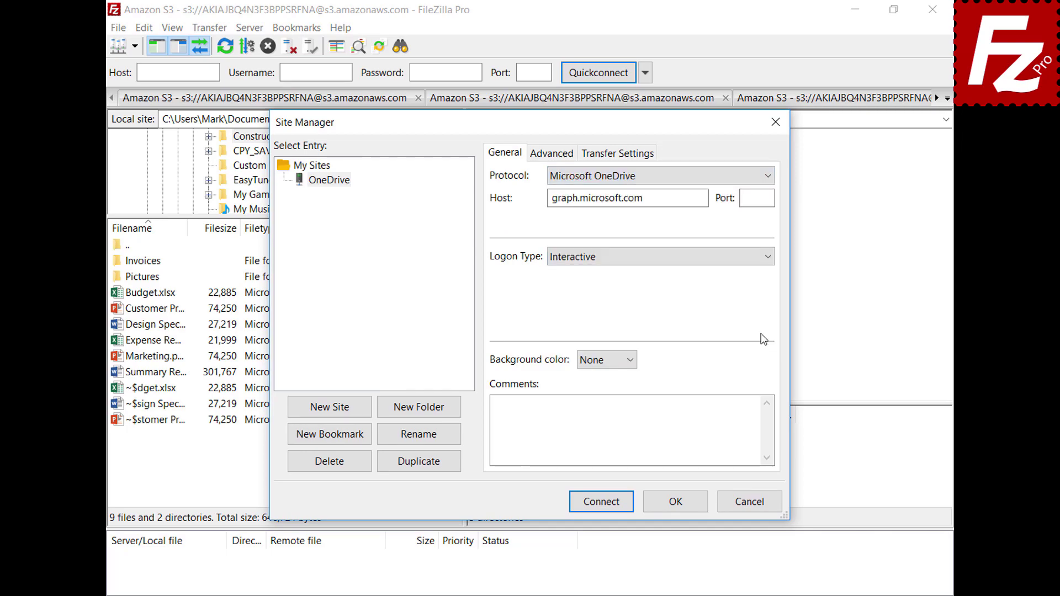
Connect the OneDrive site, pasting the account e-mail and password to sign in.
left_click(602, 502)
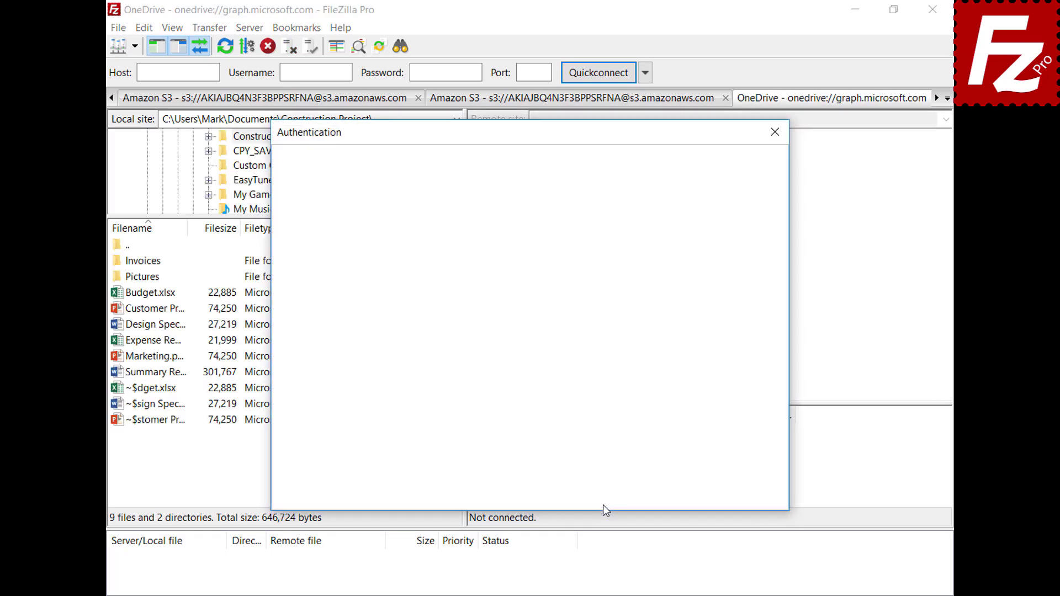
key("ctrl+v")
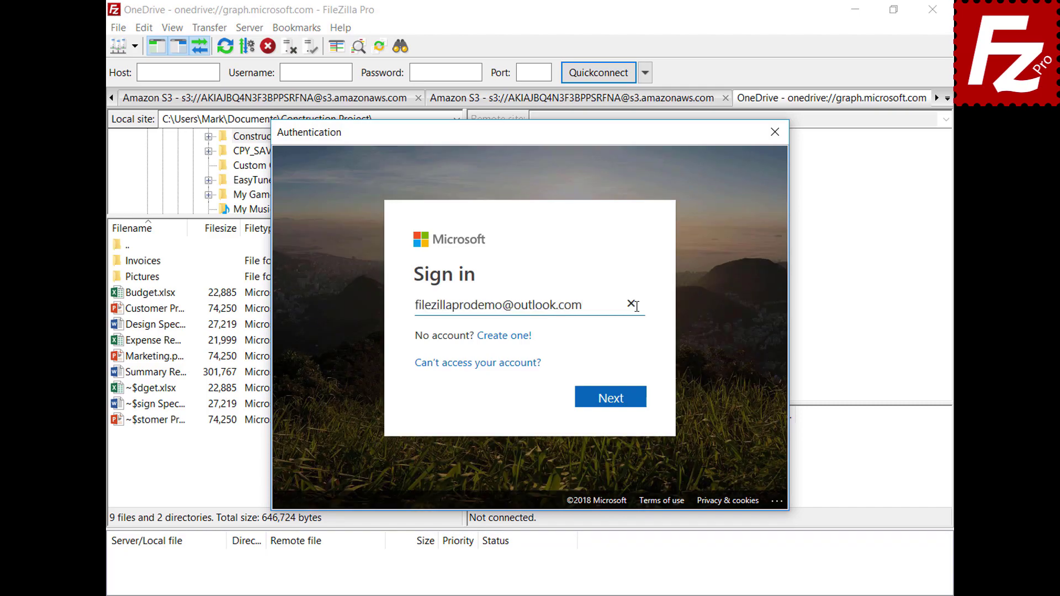
left_click(616, 398)
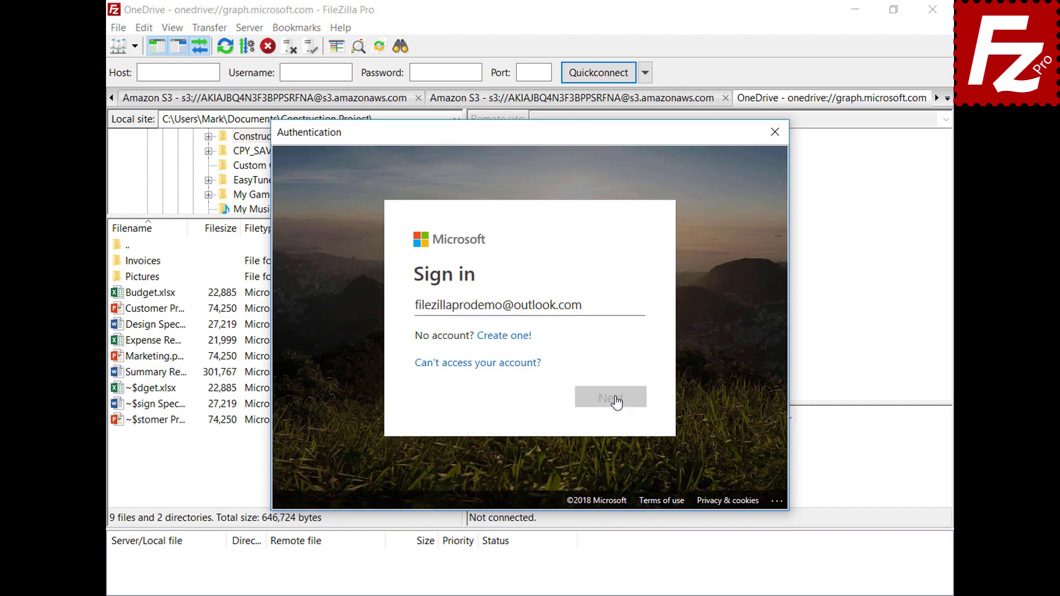
key("ctrl+v")
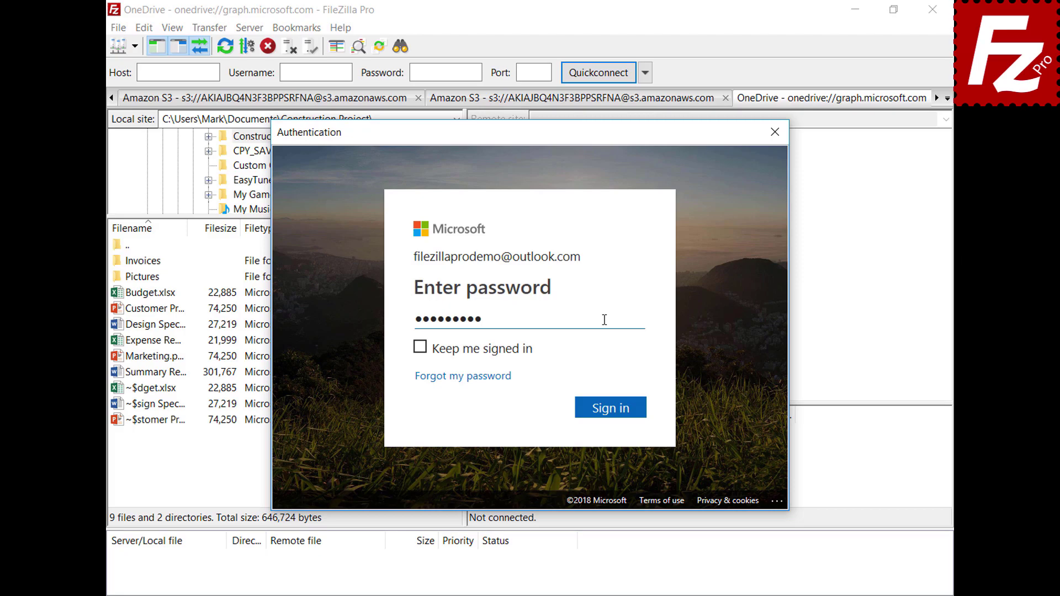
left_click(615, 410)
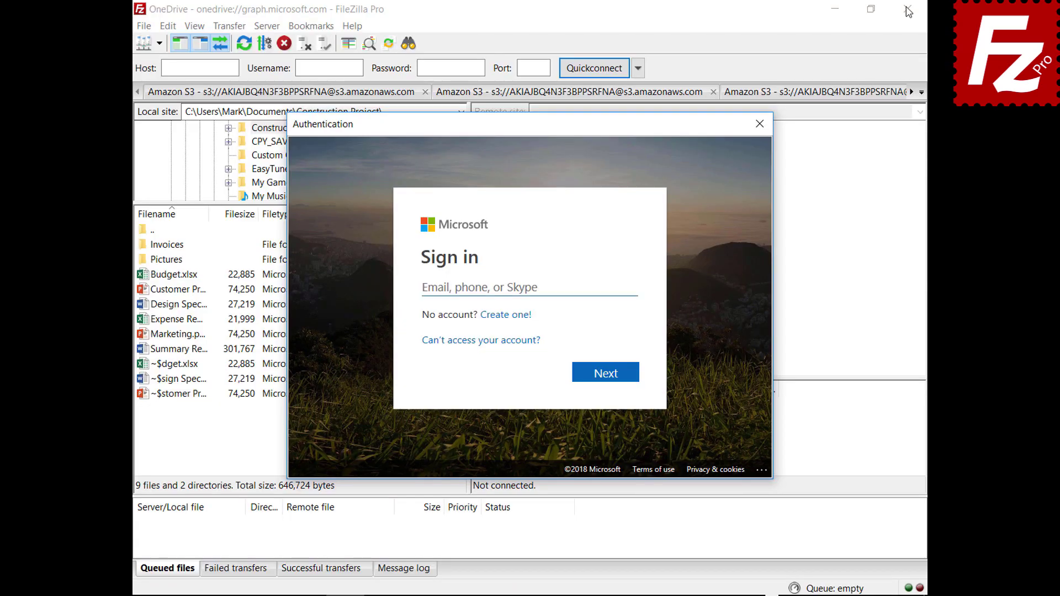
Sign in to Microsoft again with the account e-mail and password to load the OneDrive files.
left_click(611, 286)
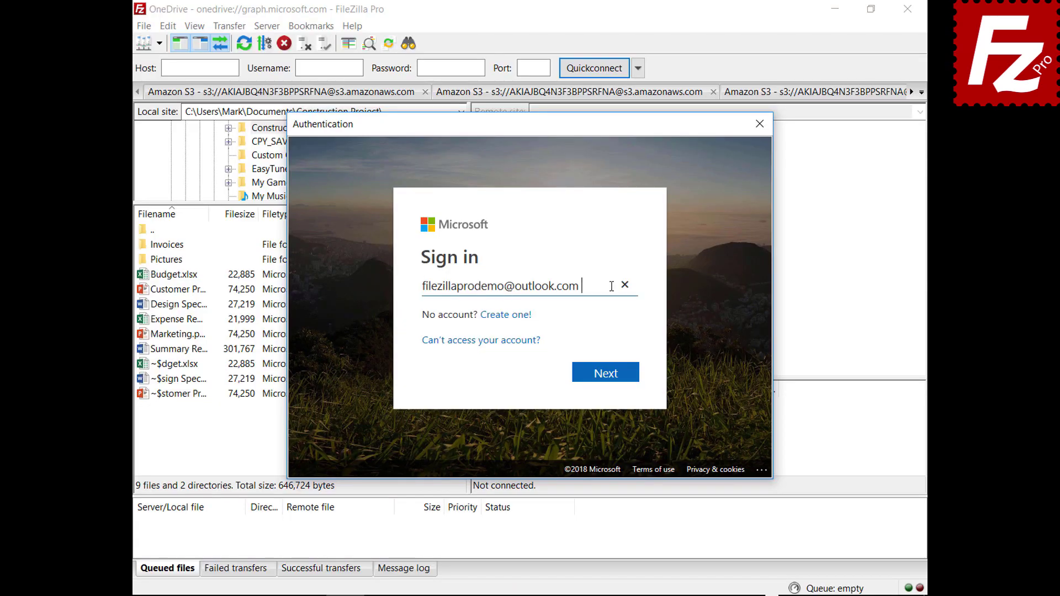
left_click(606, 382)
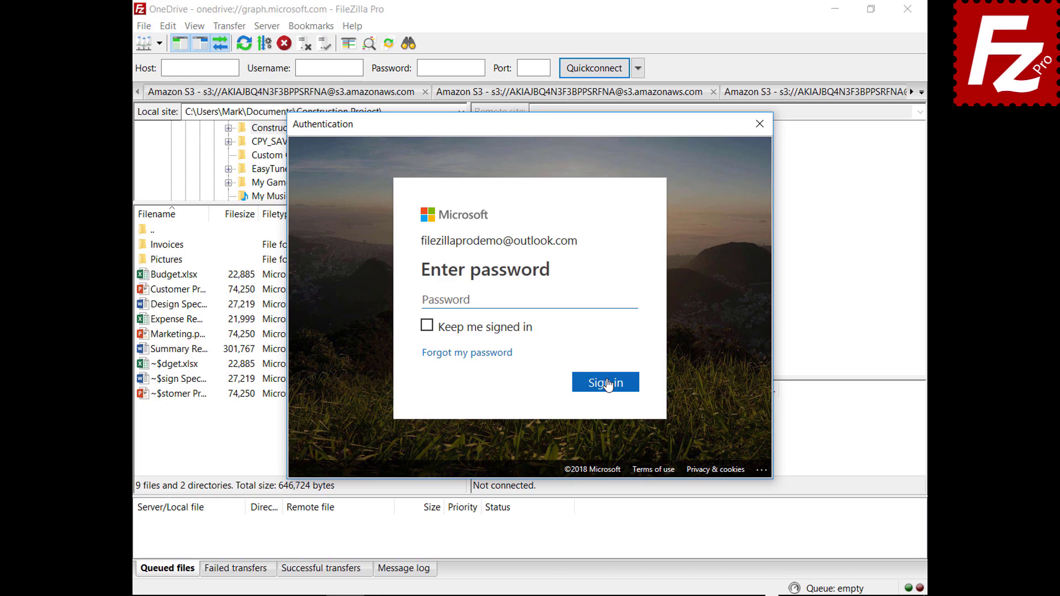
key("ctrl+v")
left_click(606, 389)
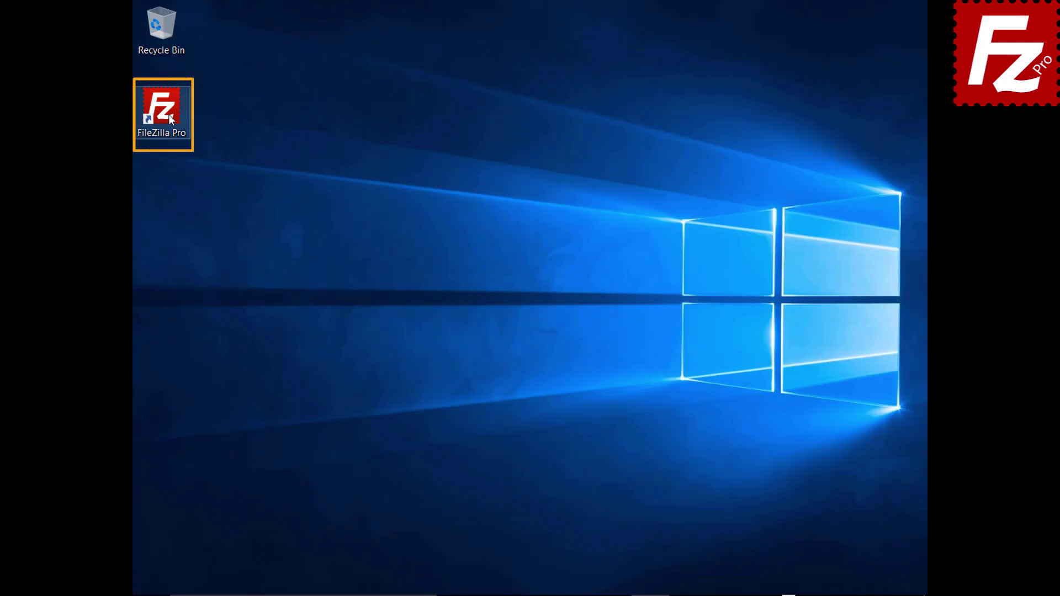
Protect saved passwords with a master password in Settings > Passwords, entering it twice.
double_click(168, 114)
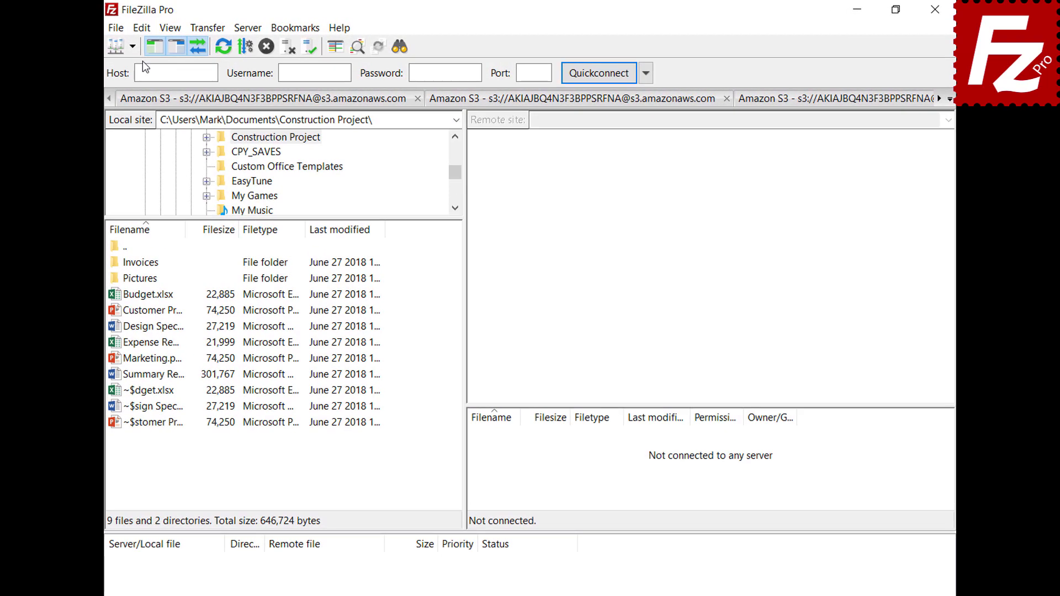
left_click(142, 27)
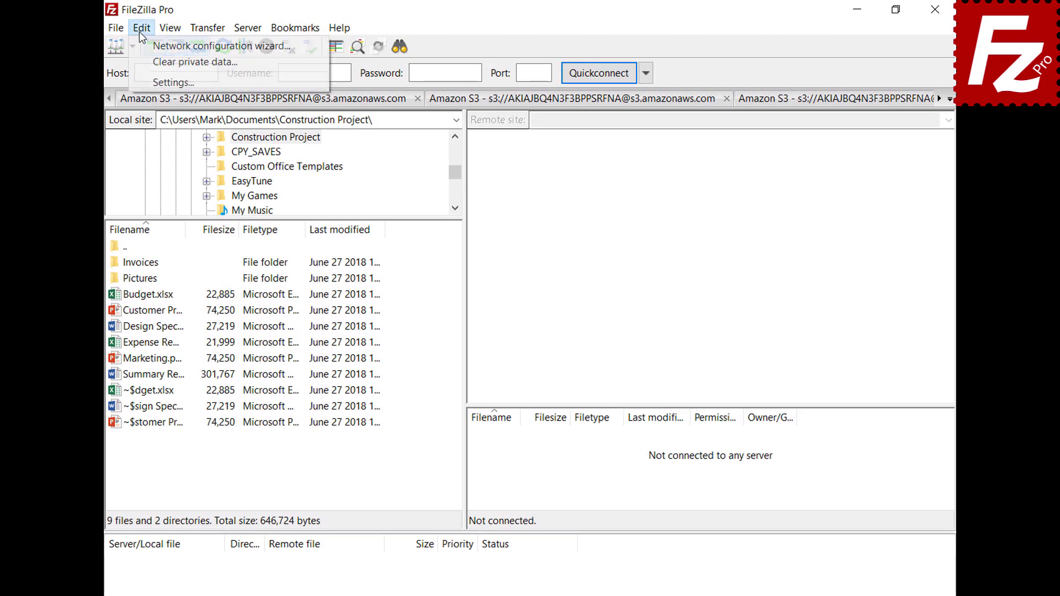
left_click(147, 81)
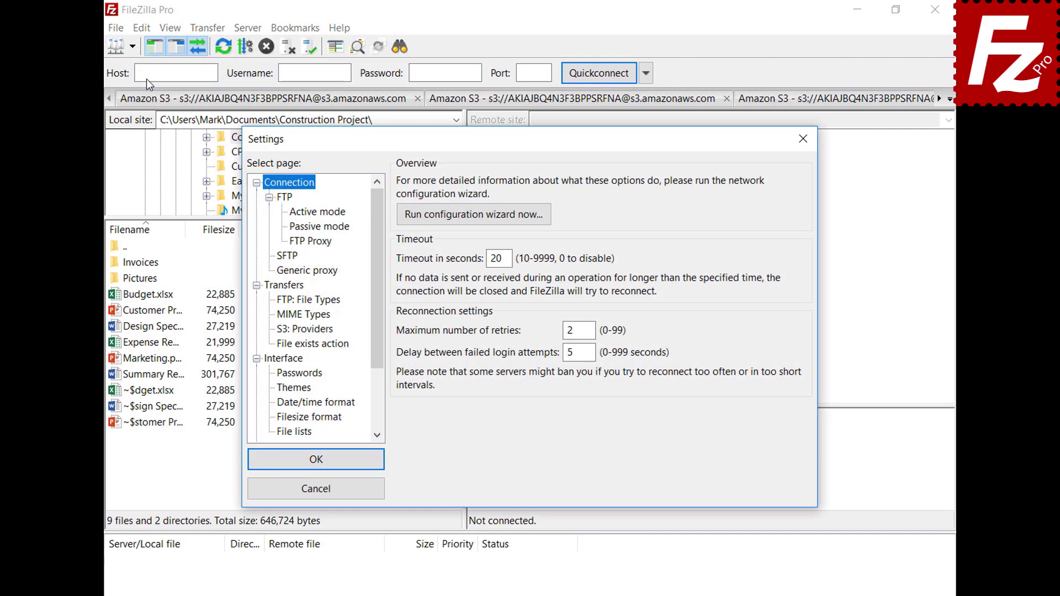
left_click(277, 375)
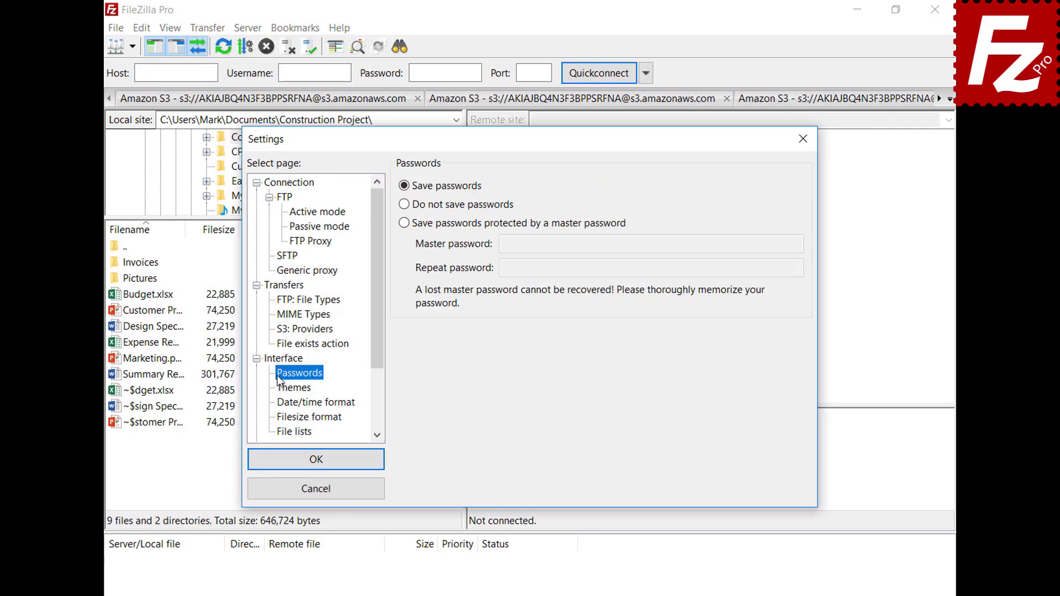
left_click(404, 224)
left_click(774, 243)
key("ctrl+v")
key("Tab")
key("ctrl+v")
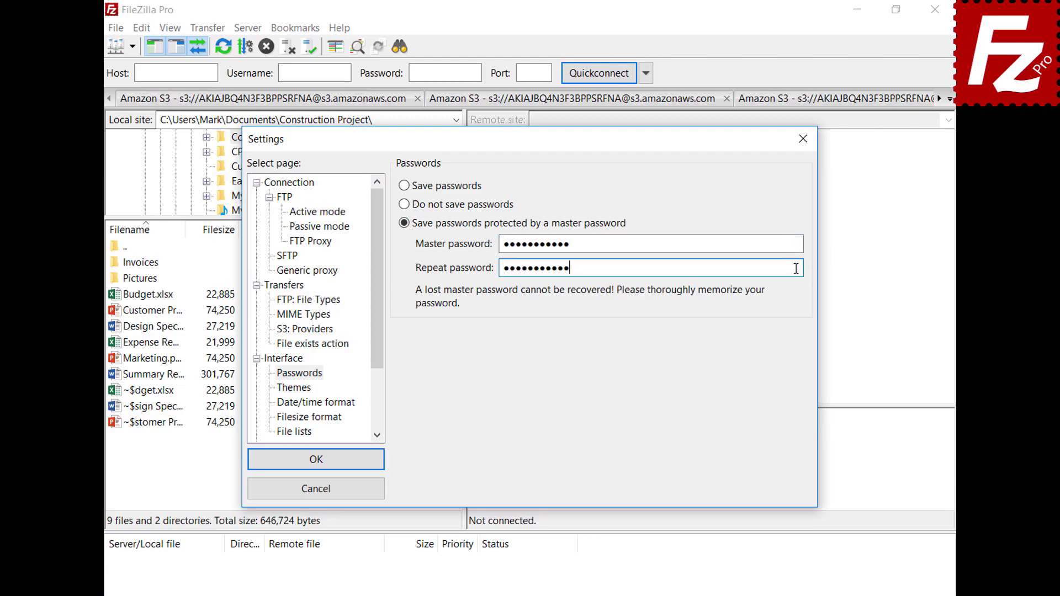
left_click(315, 466)
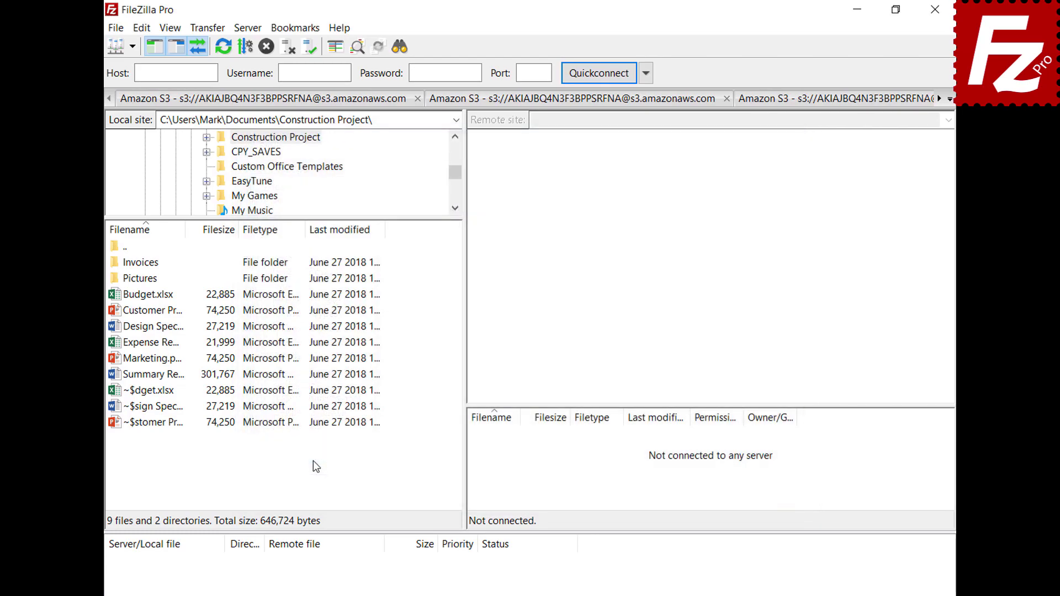
Connect the saved OneDrive site and sign in with the account e-mail and password.
left_click(132, 47)
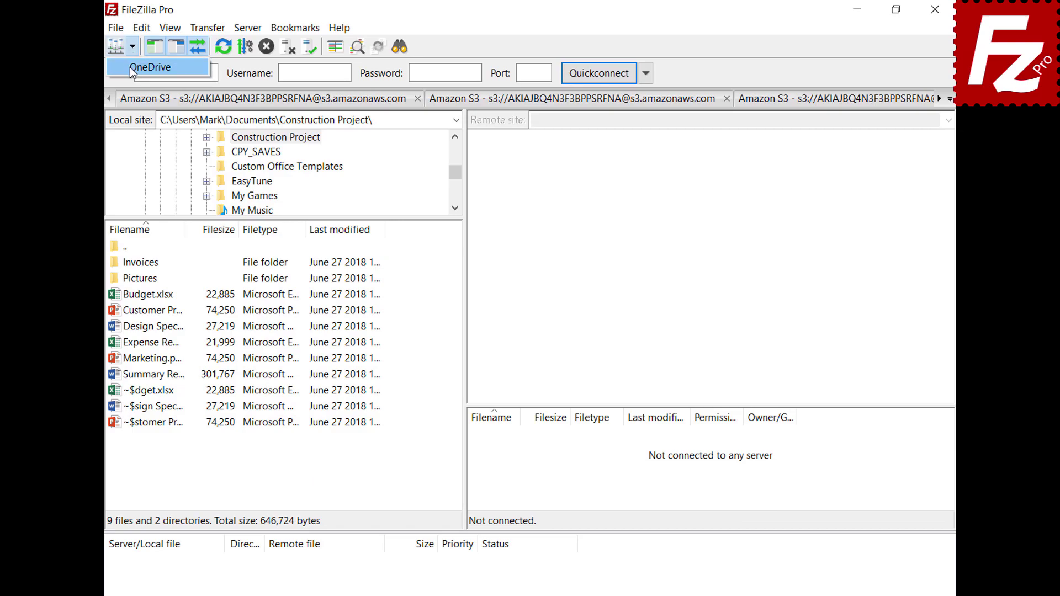
left_click(133, 68)
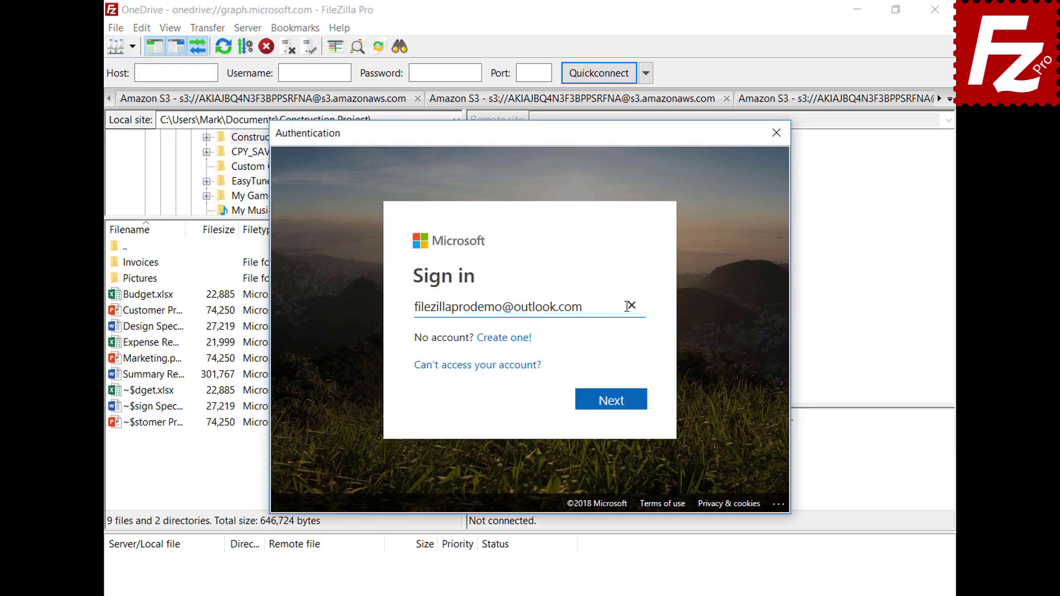
left_click(616, 405)
type("•••••••••")
left_click(615, 414)
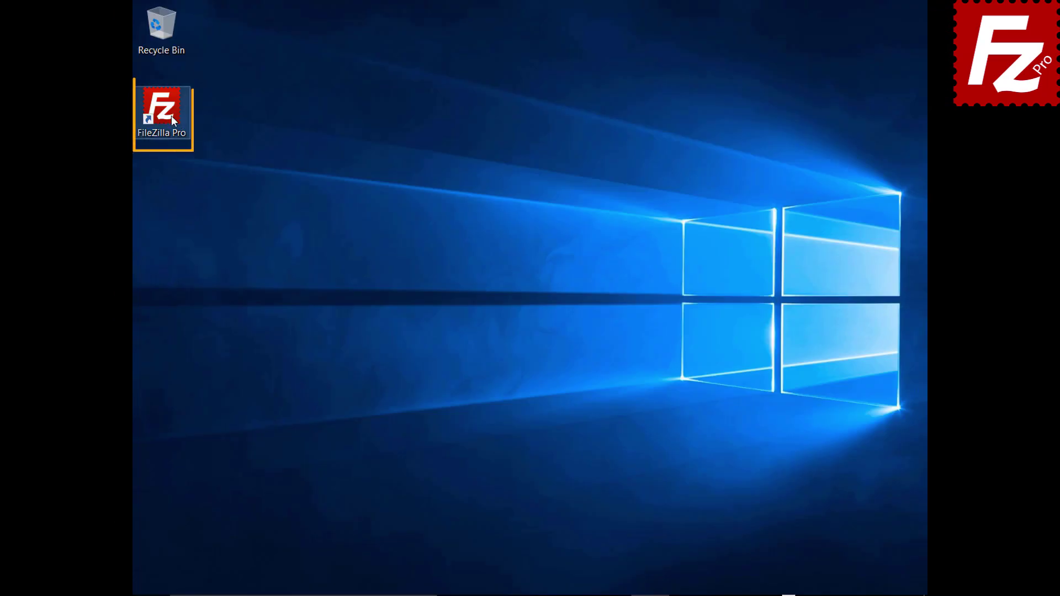
double_click(171, 115)
Reconnect to the saved OneDrive site and unlock its stored token with the master password.
left_click(133, 47)
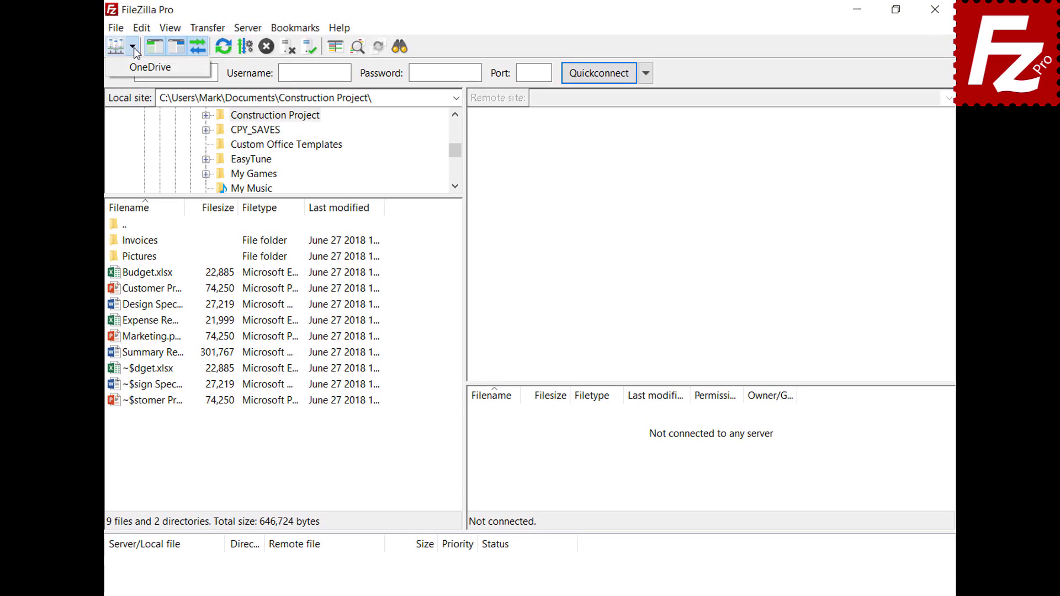
left_click(133, 67)
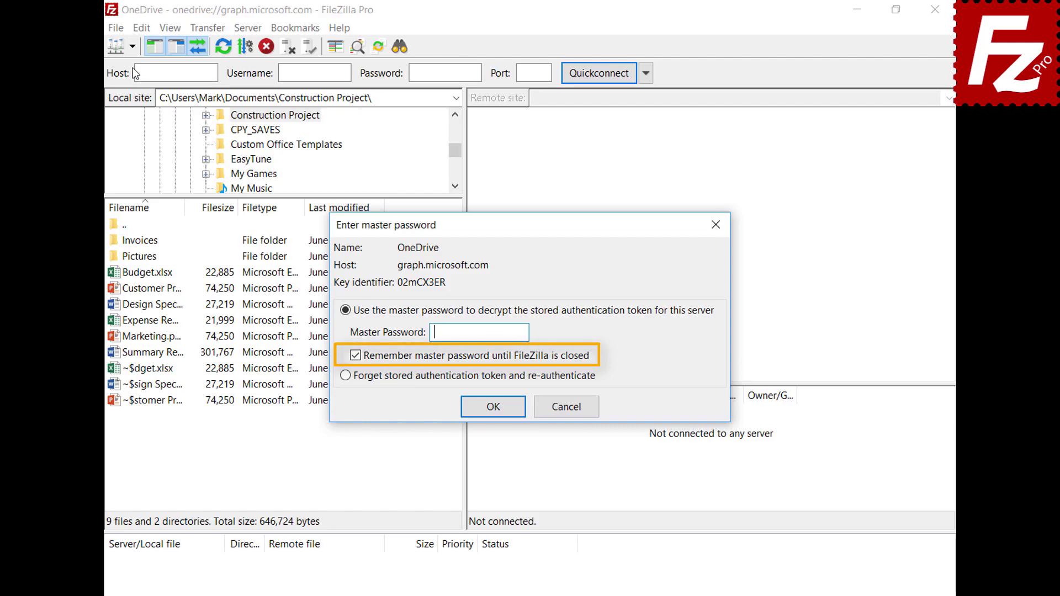
key("ctrl+v")
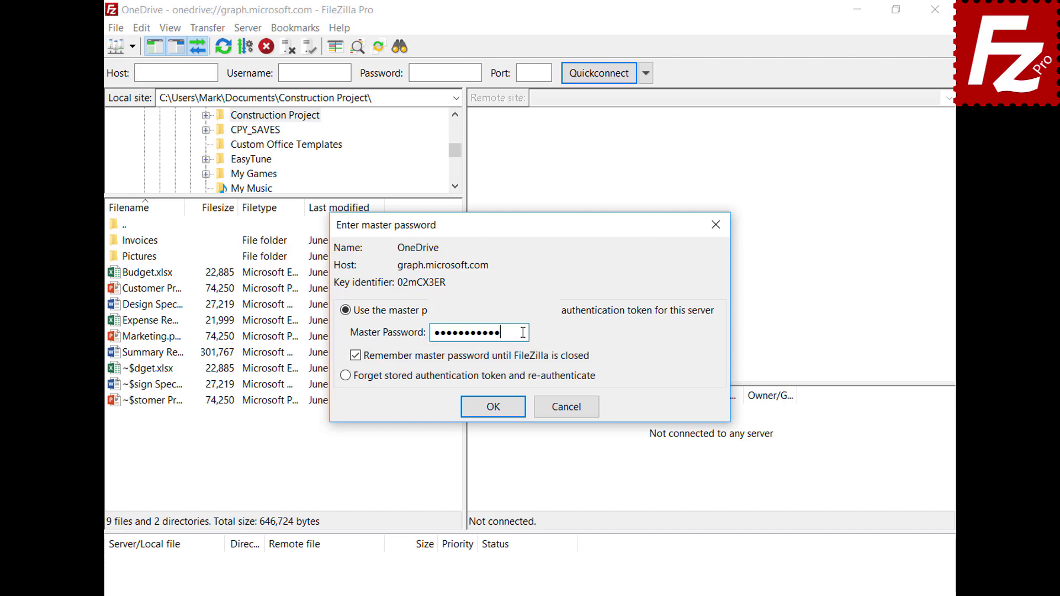
left_click(493, 407)
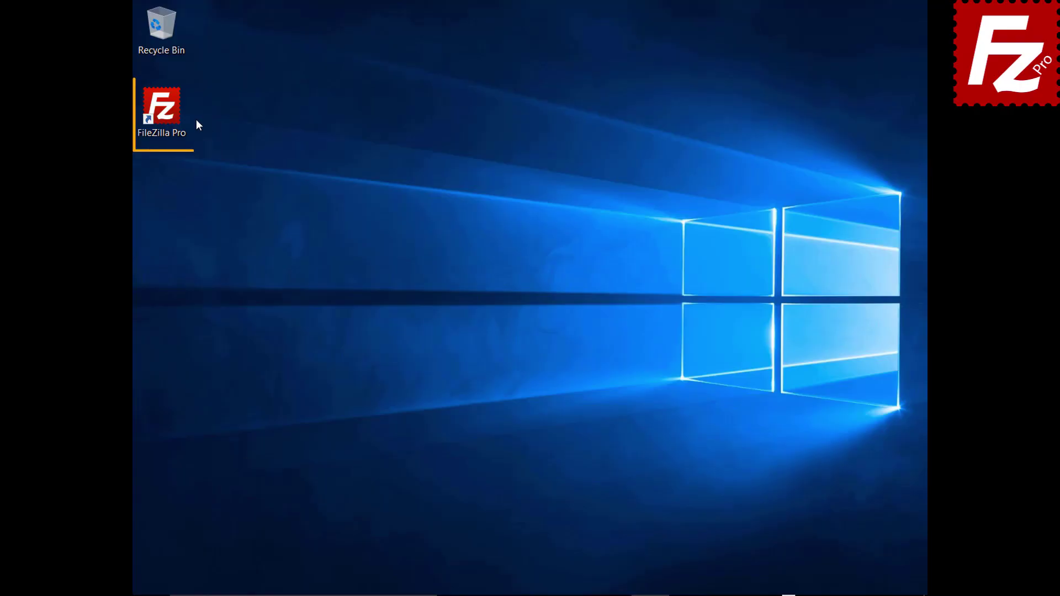
Launch FileZilla Pro and add a new site named B2 with the Backblaze B2 protocol.
double_click(168, 114)
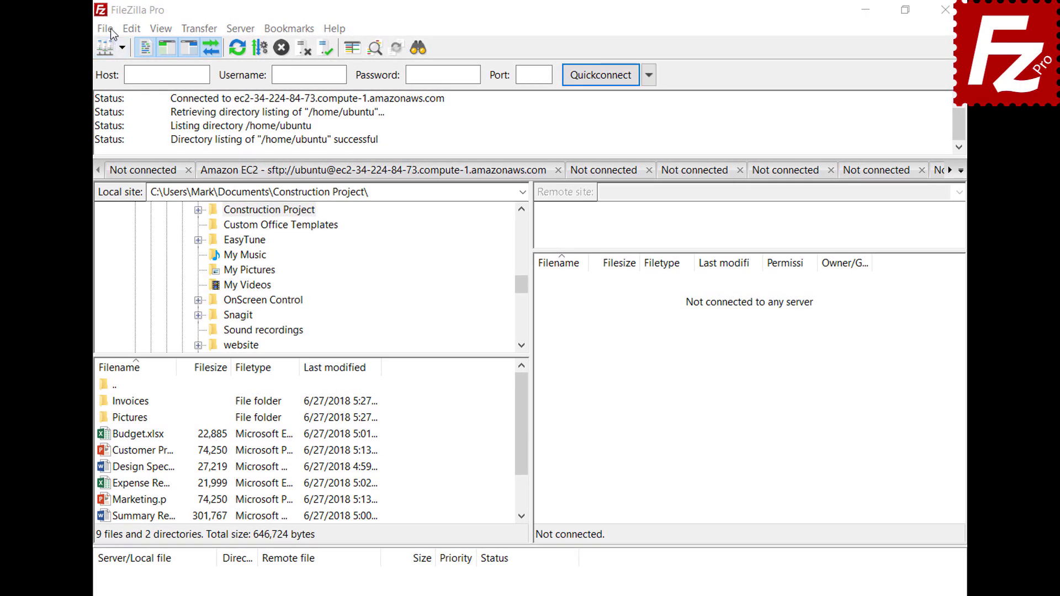
left_click(111, 29)
left_click(115, 43)
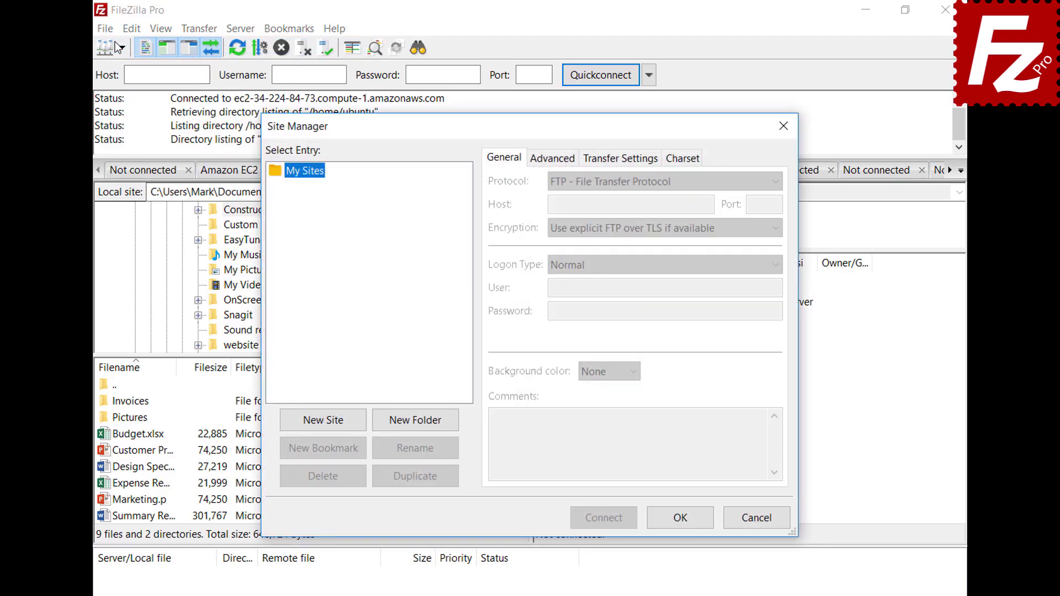
left_click(326, 423)
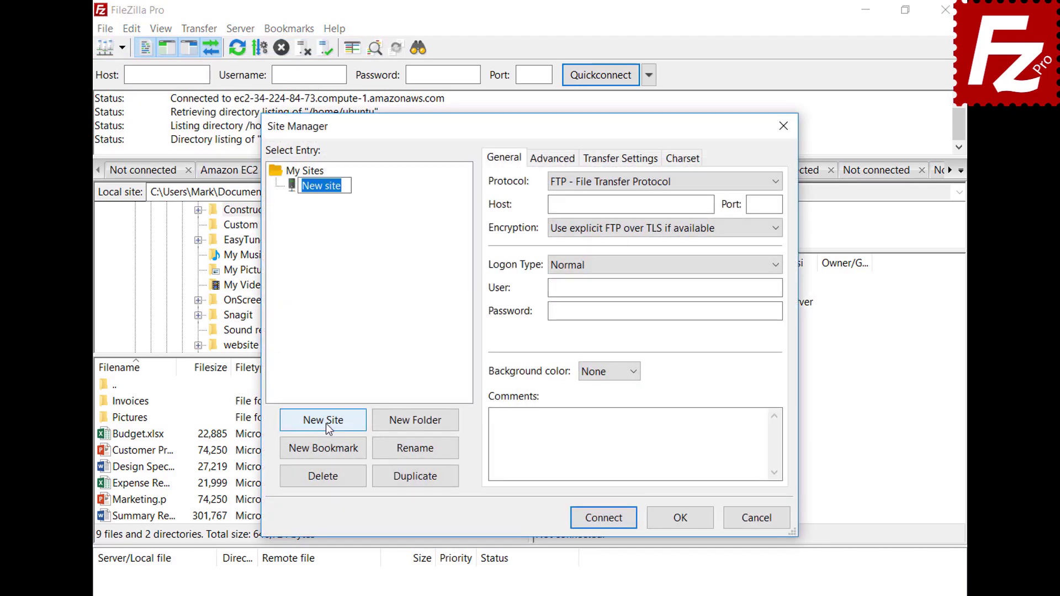
type("B2")
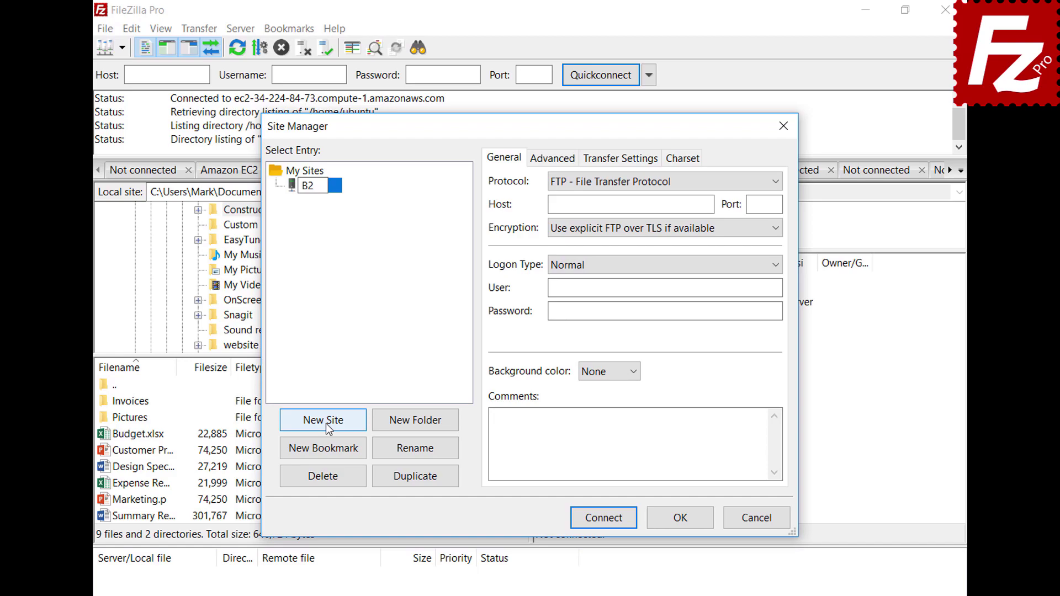
left_click(631, 180)
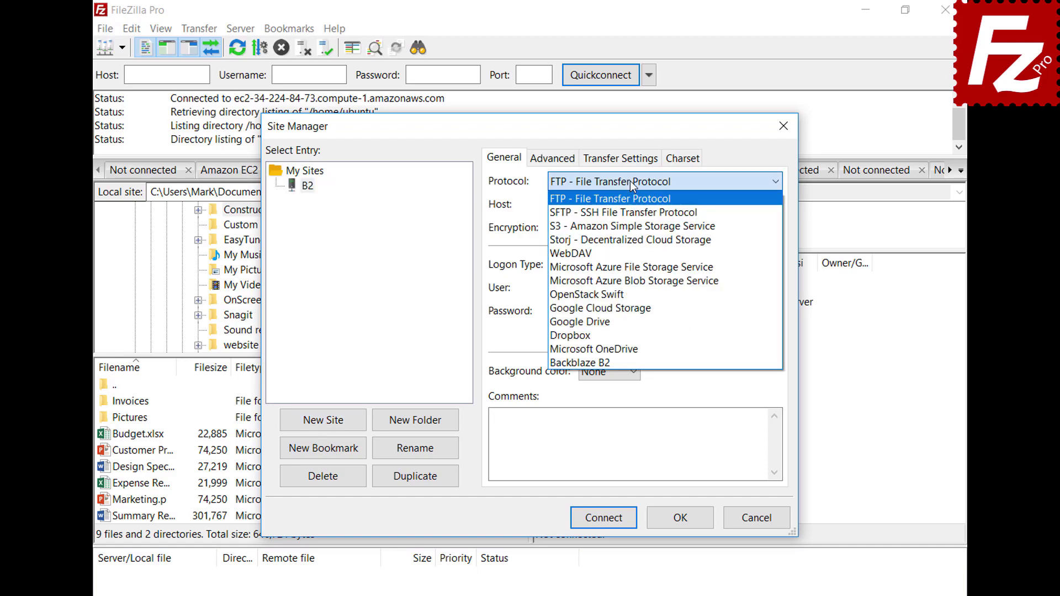
left_click(629, 362)
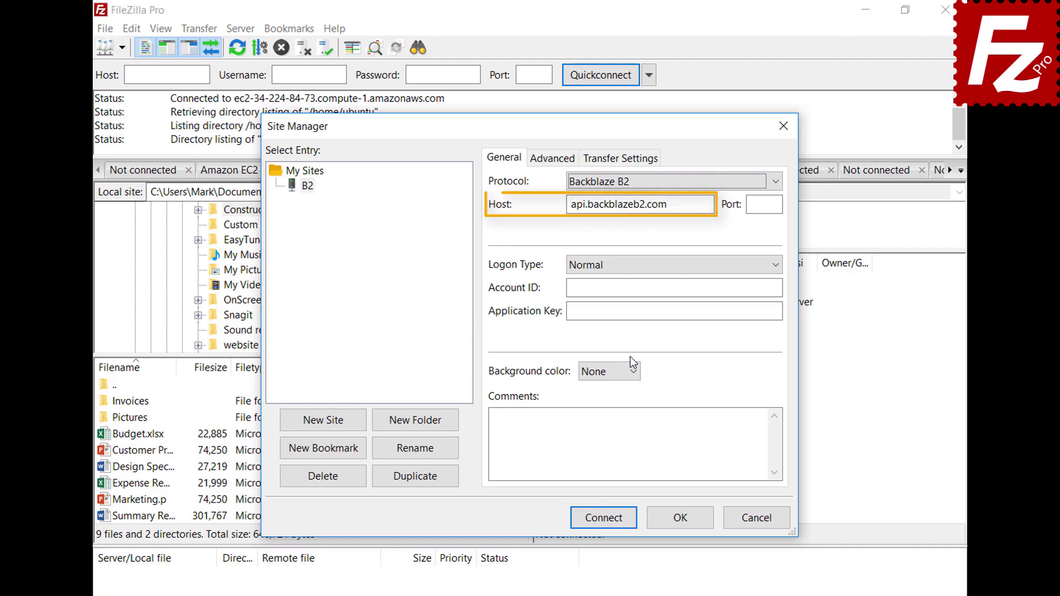
Enter the Backblaze account ID and application key, then connect to B2.
left_click(778, 287)
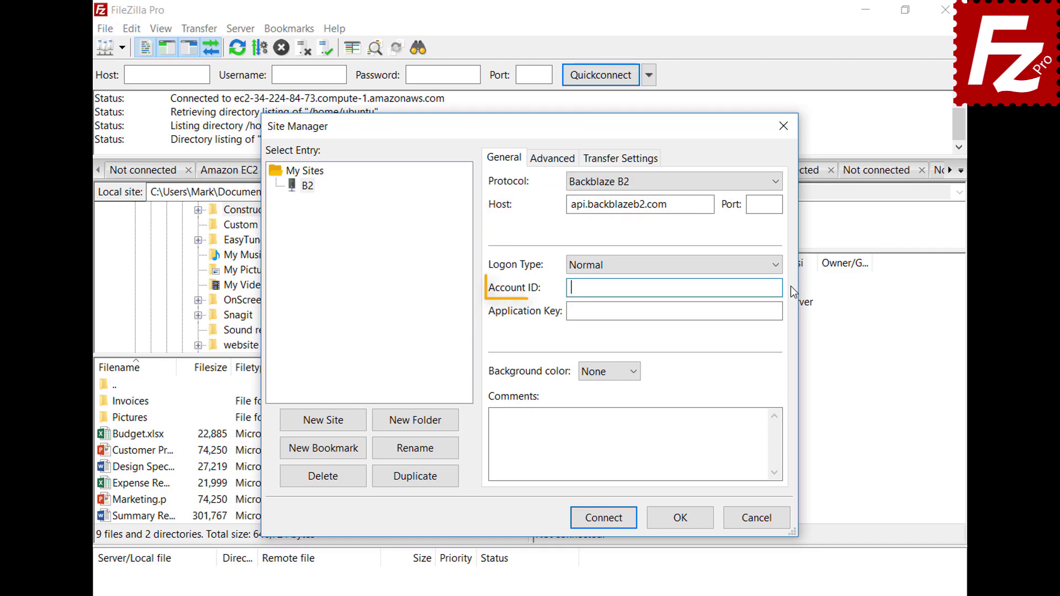
type("17939b0a698e")
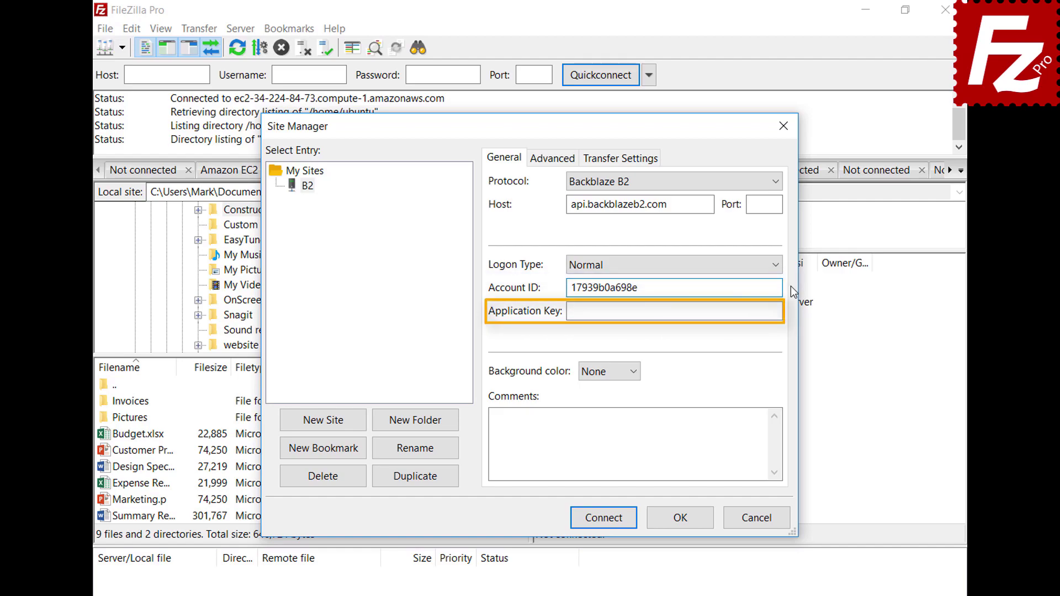
key("Tab")
key("ctrl+v")
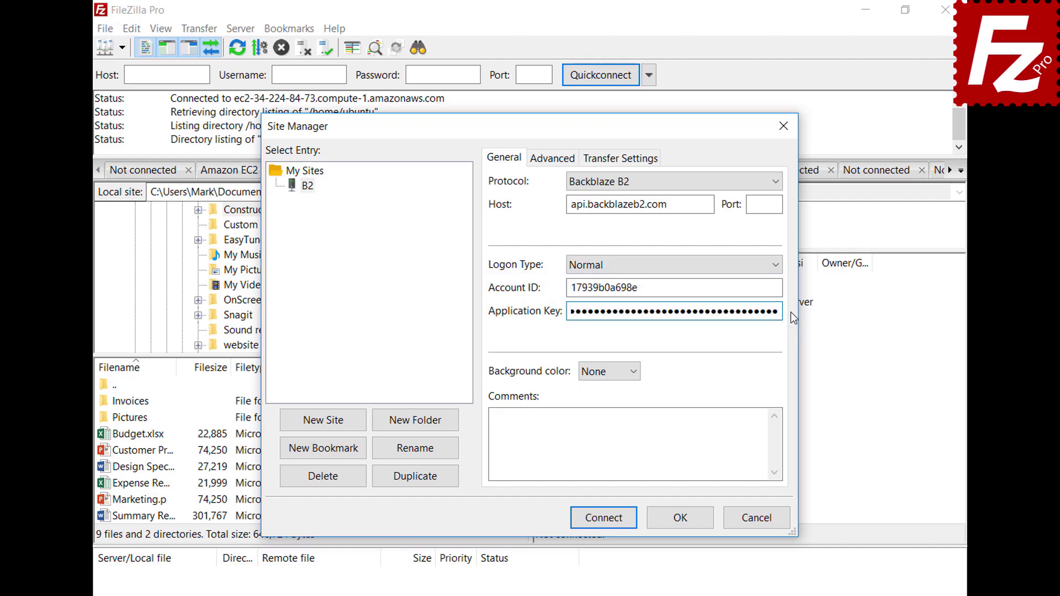
left_click(609, 525)
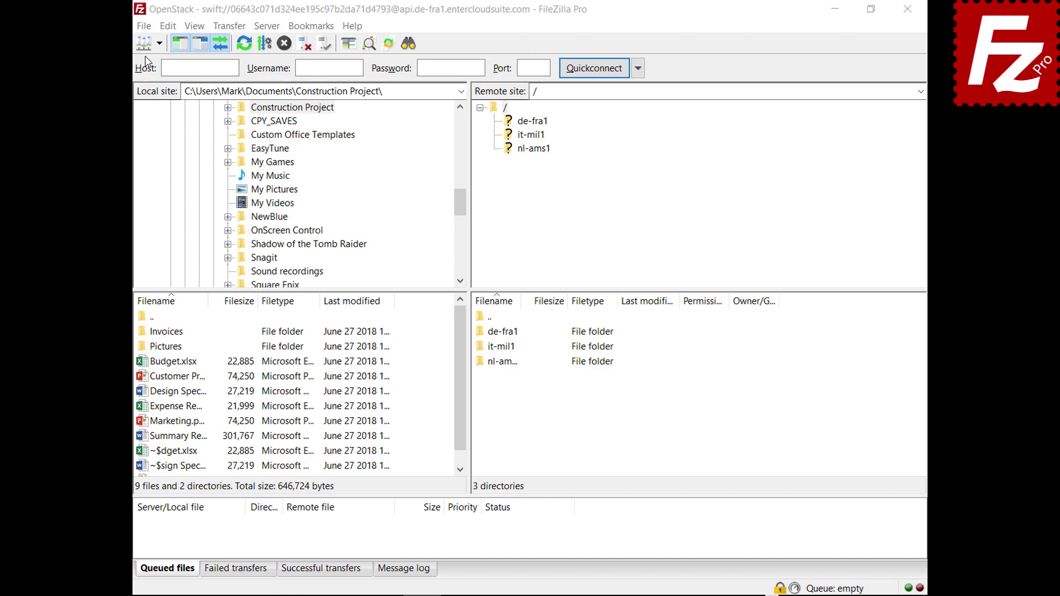
Add a new site named WebDav set to the WebDAV protocol.
left_click(143, 26)
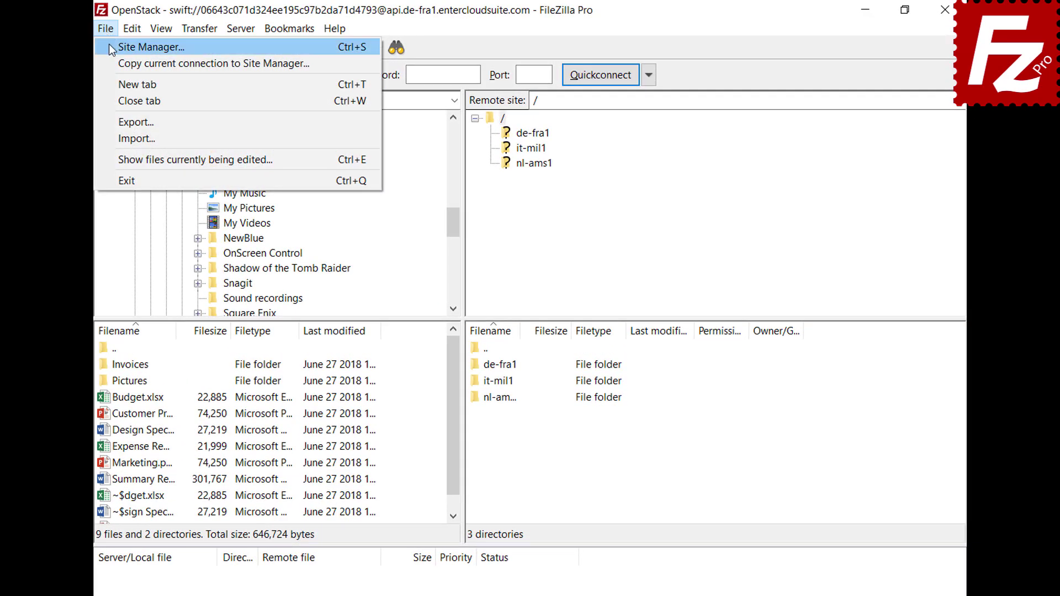
left_click(111, 48)
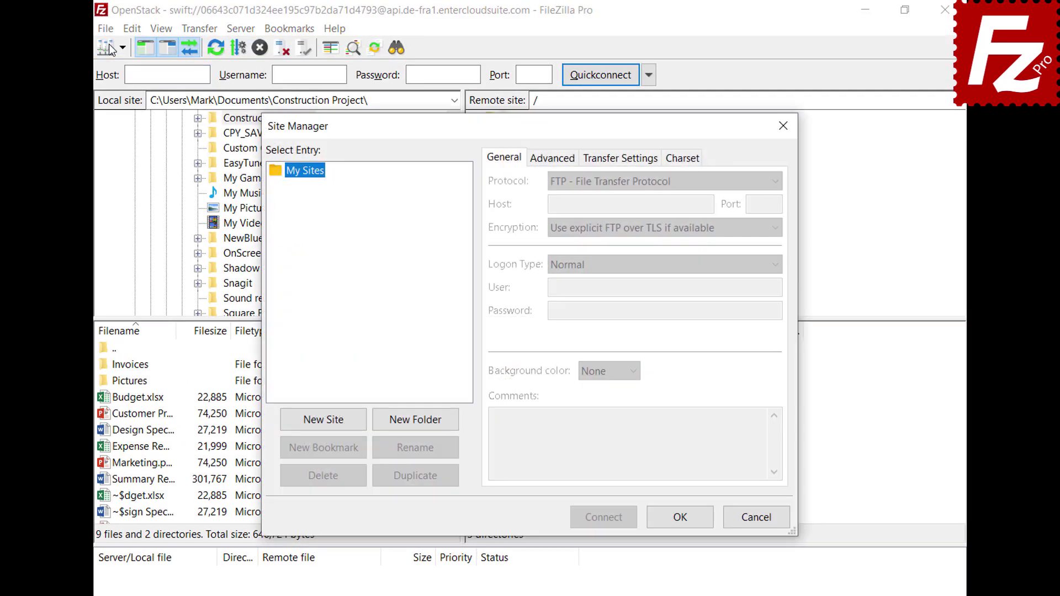
left_click(326, 426)
type("WebDav")
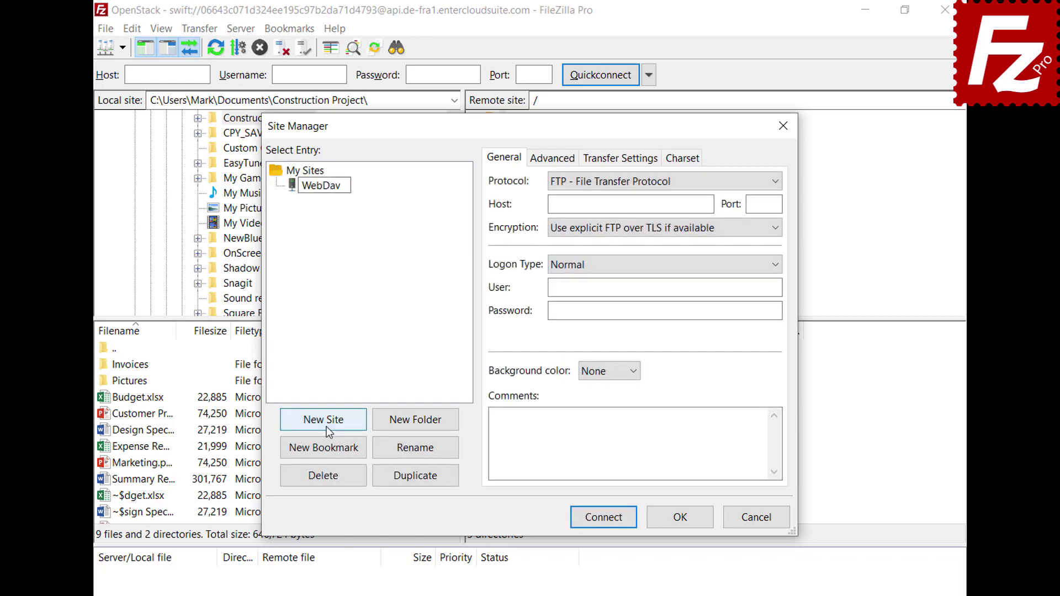
key("Return")
left_click(734, 181)
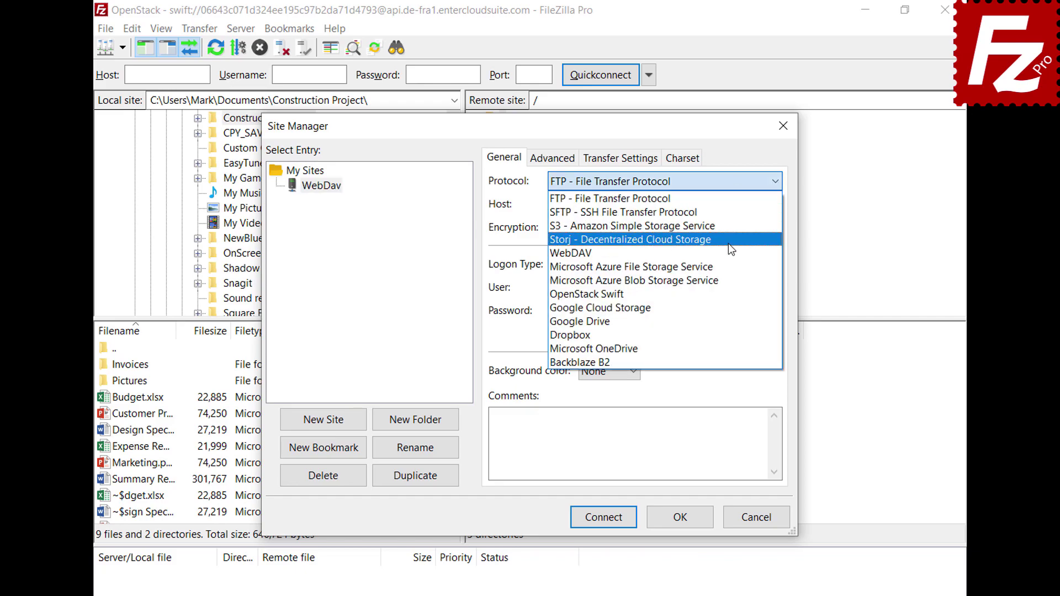
left_click(727, 248)
Fill in host webdav.opendrive.com, the account e-mail as user, and the password.
left_click(708, 204)
type("webdav.opendrive.com")
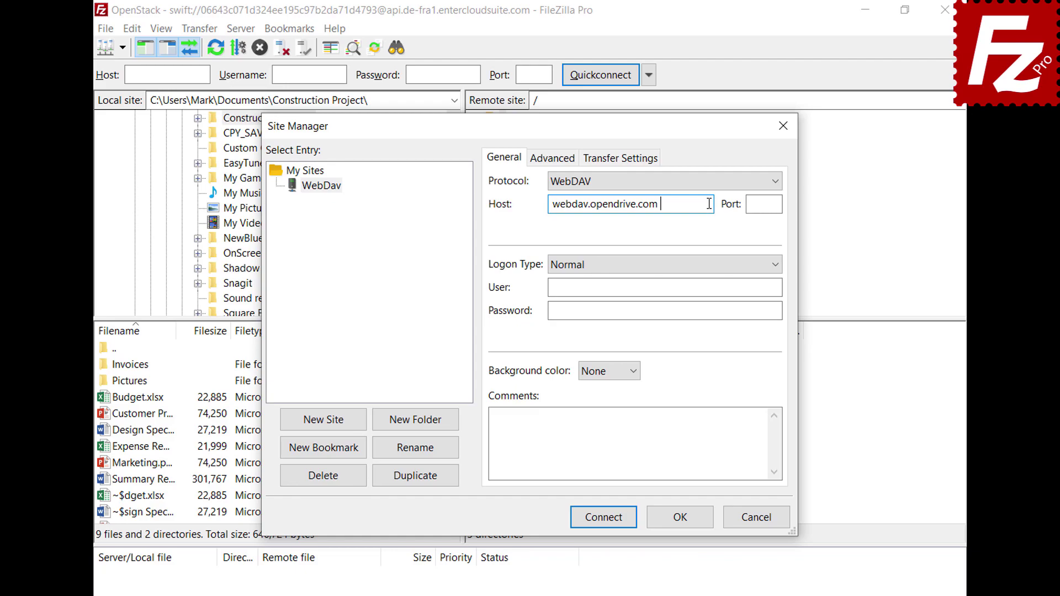
left_click(769, 287)
key("ctrl+v")
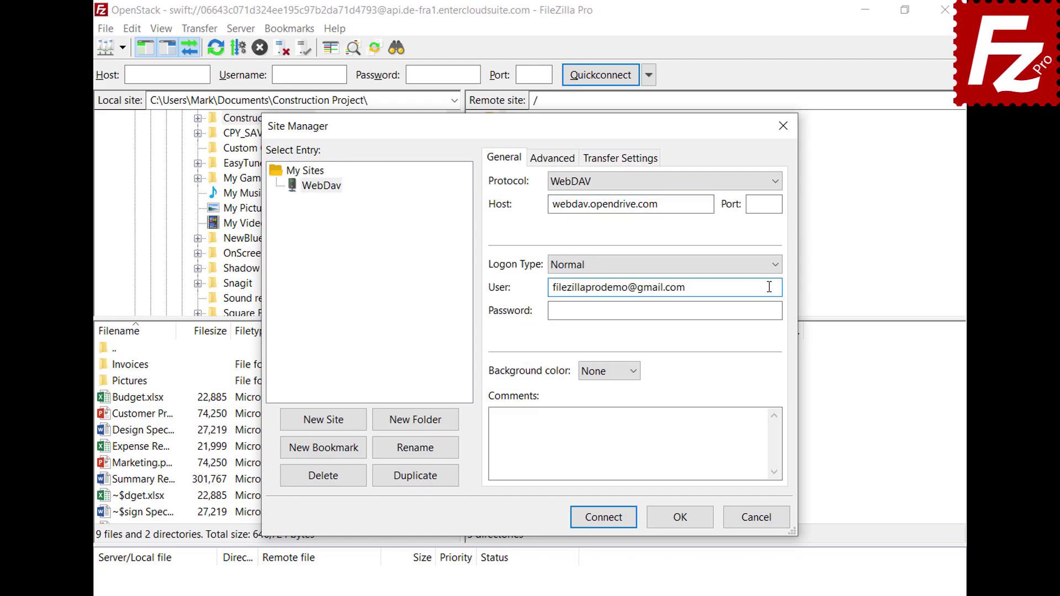
left_click(766, 310)
key("ctrl+v")
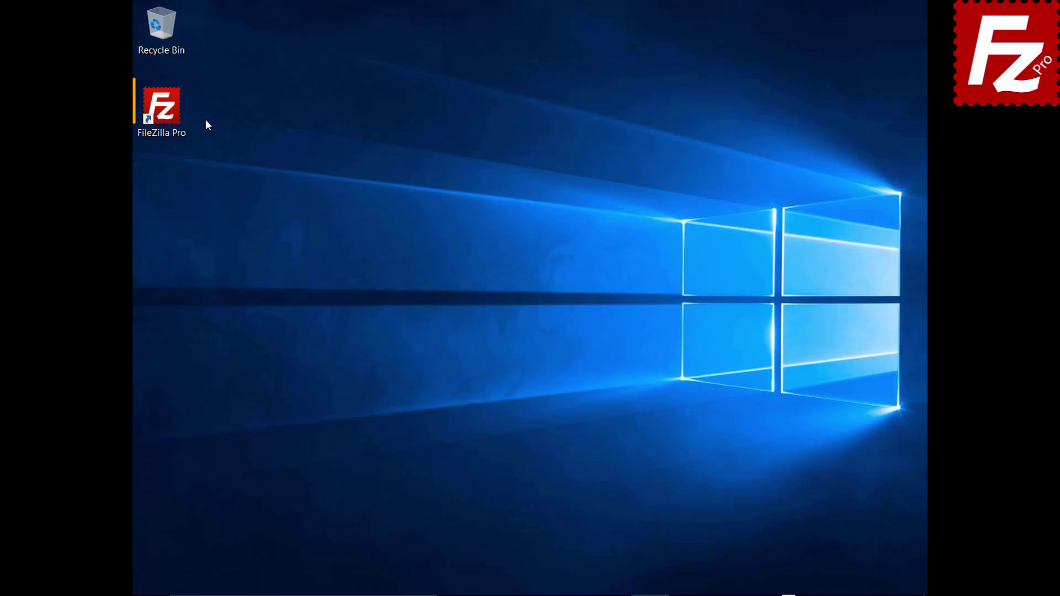
Launch FileZilla Pro and add a new site named OpenStack using OpenStack Swift.
double_click(168, 114)
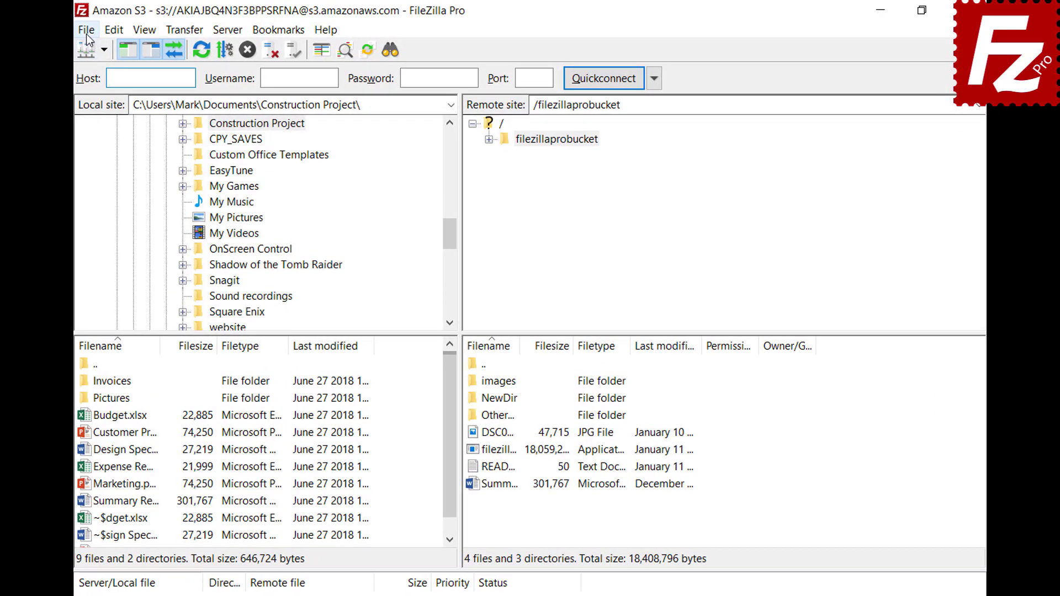
left_click(143, 28)
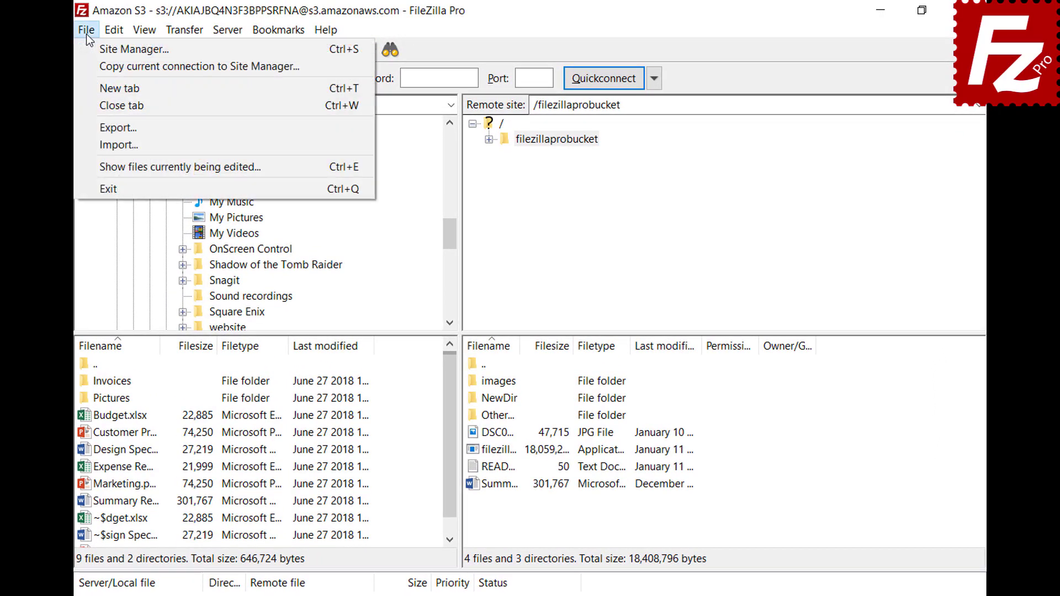
left_click(94, 52)
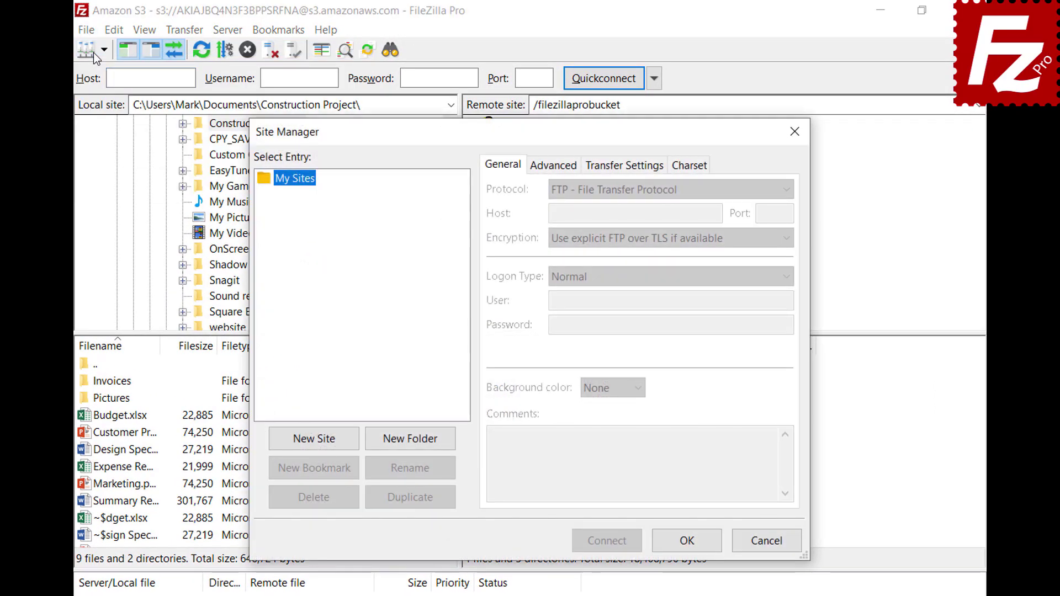
left_click(317, 444)
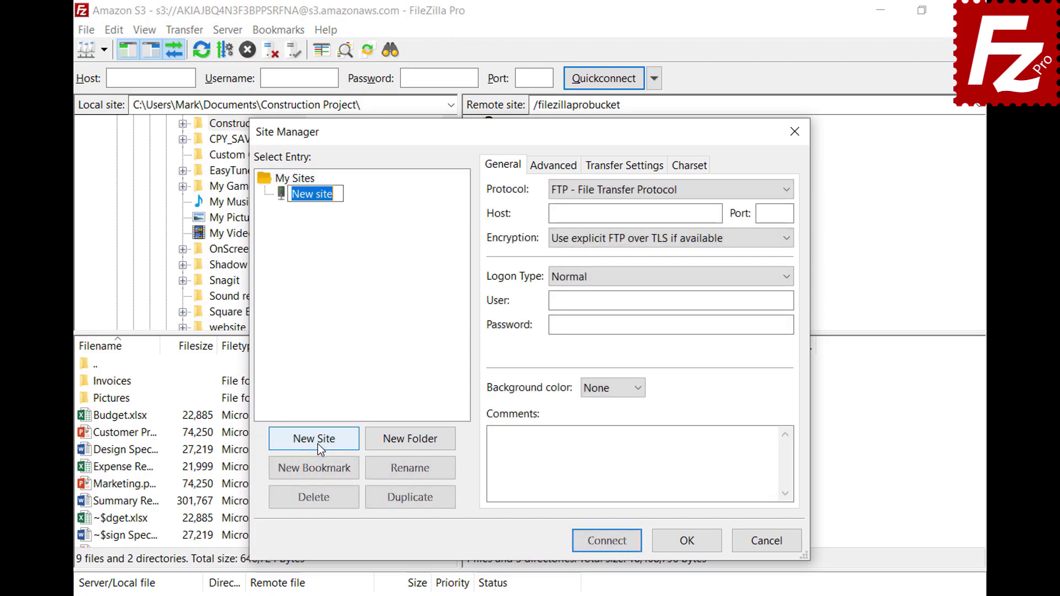
type("OpenStack")
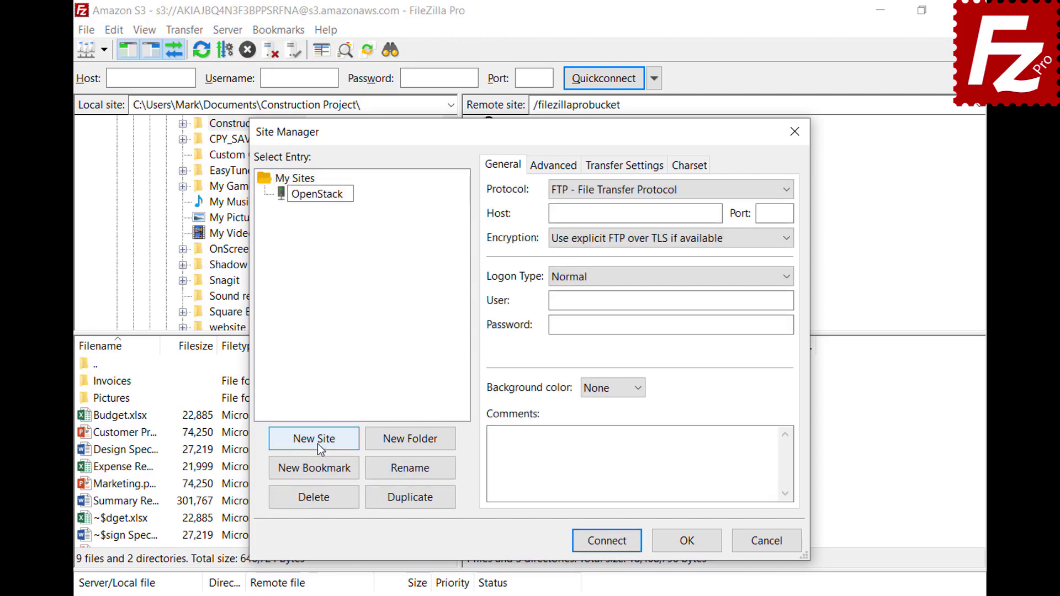
key("Return")
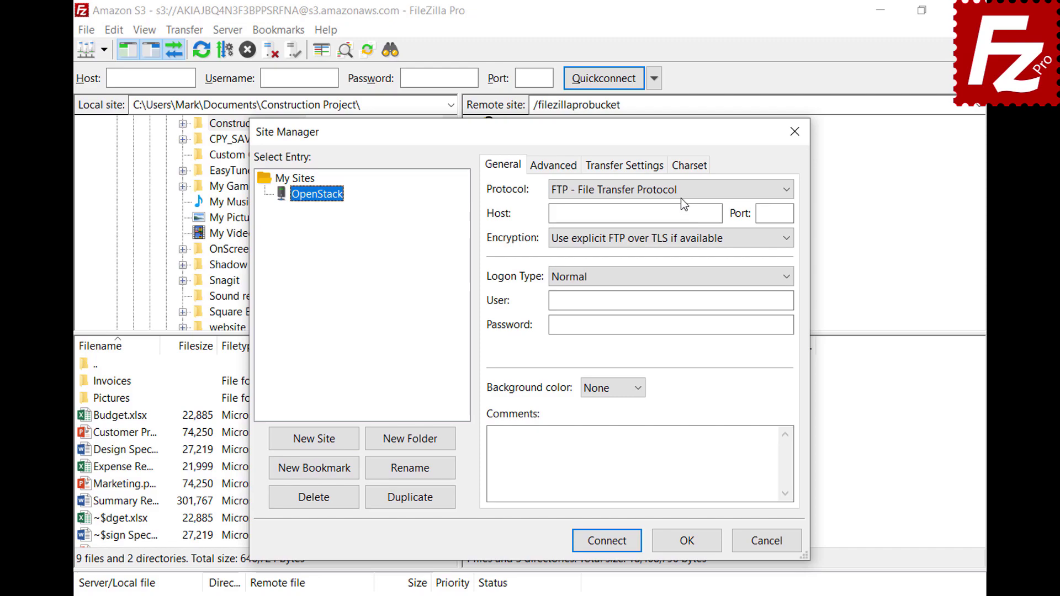
left_click(680, 191)
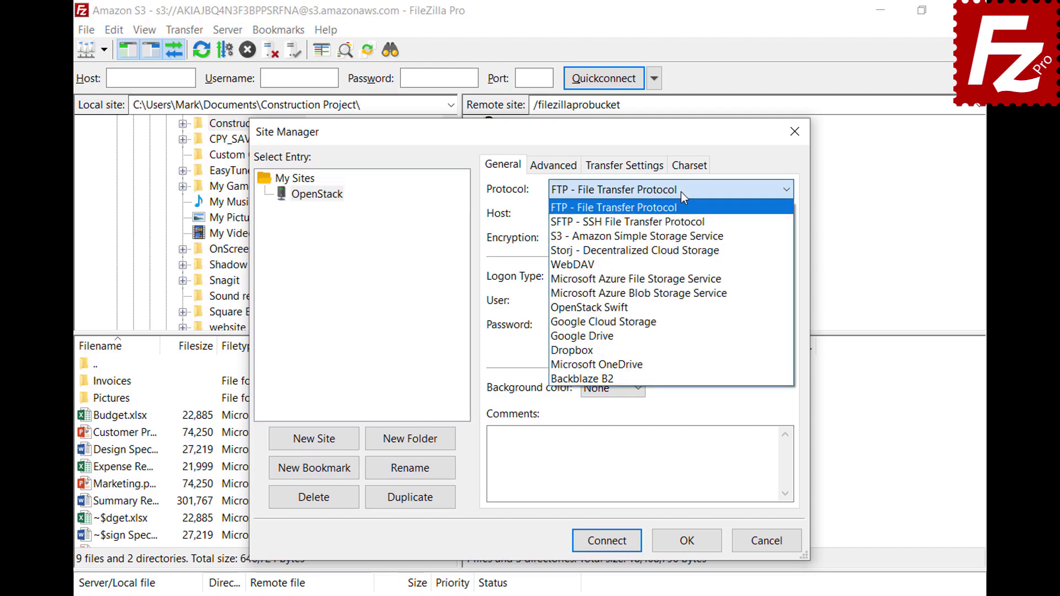
left_click(680, 313)
Enter the identity host, service path, project ID, user e-mail and password, then connect.
left_click(718, 215)
type("e-fra1.entercloudsuite.com")
left_click(782, 238)
type("/v2.0/tokens")
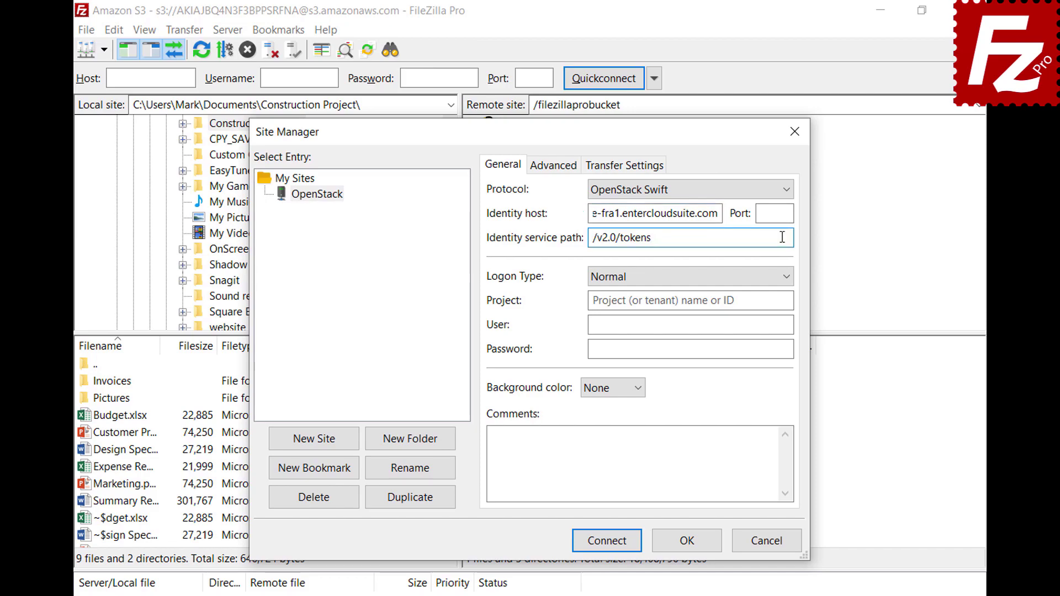
left_click(787, 300)
type("06643c071d324ee195c97b2da71d4793")
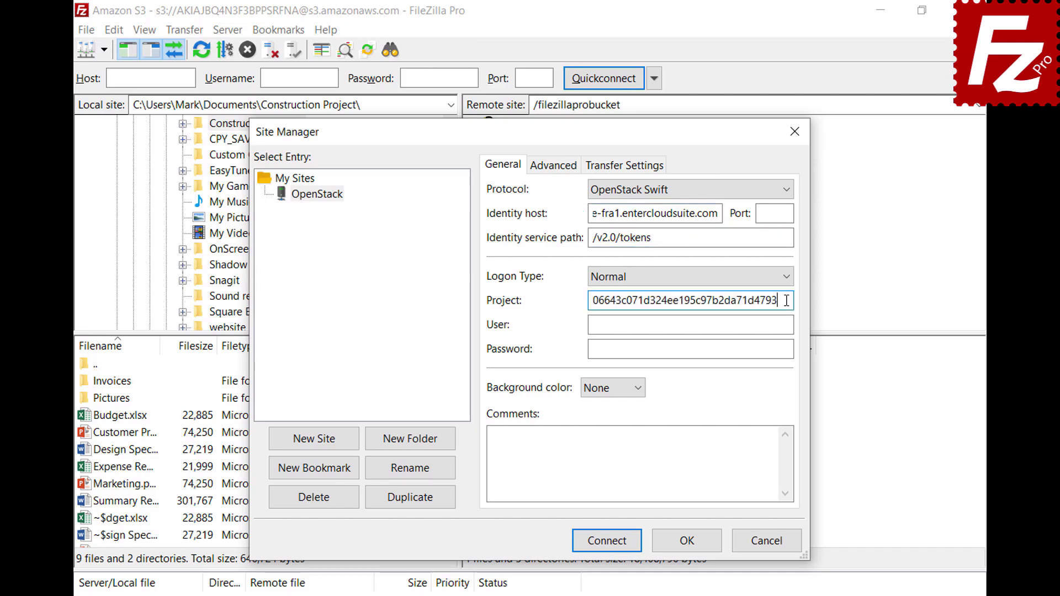
left_click(788, 324)
key("ctrl+v")
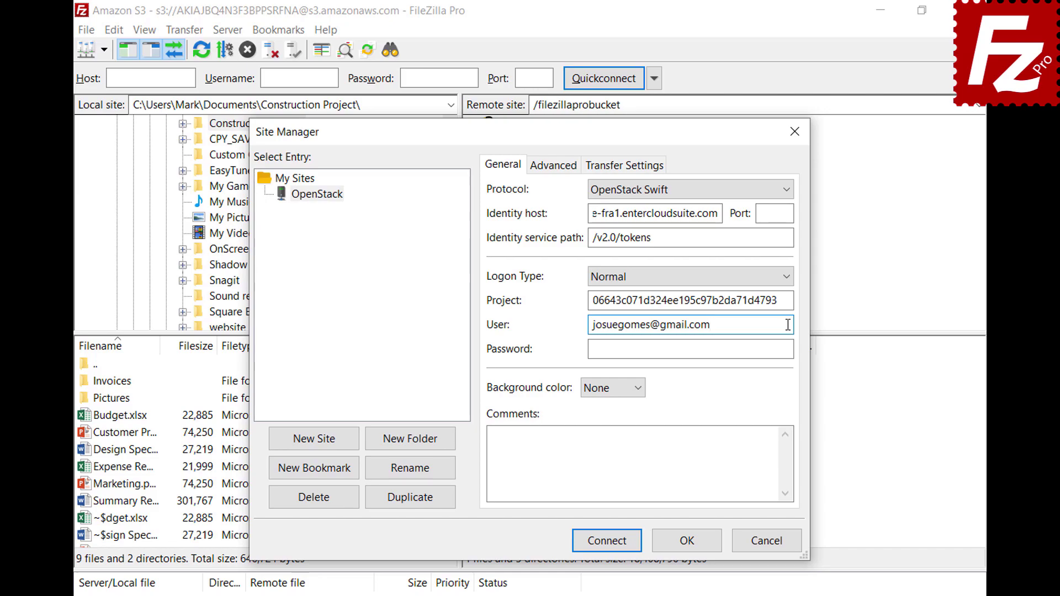
left_click(790, 349)
key("ctrl+v")
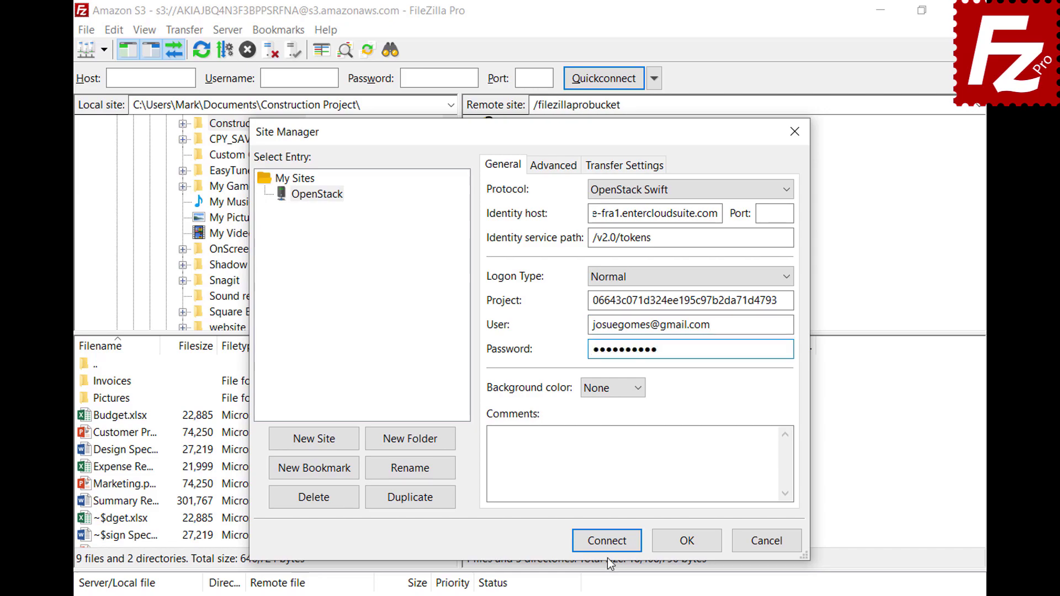
left_click(608, 542)
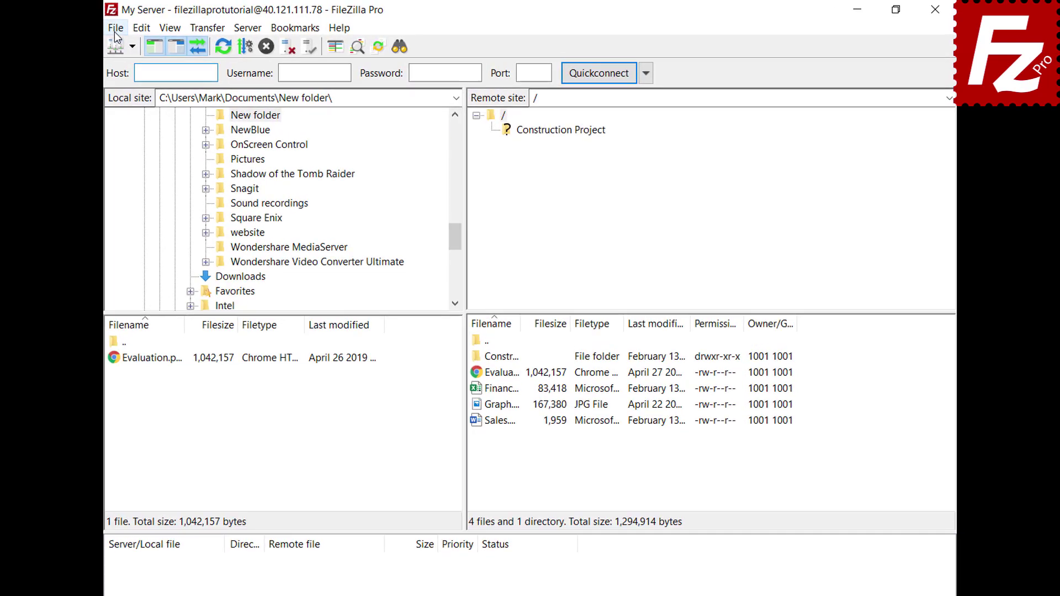
Add a new site named Box using the Box protocol.
left_click(116, 27)
left_click(116, 48)
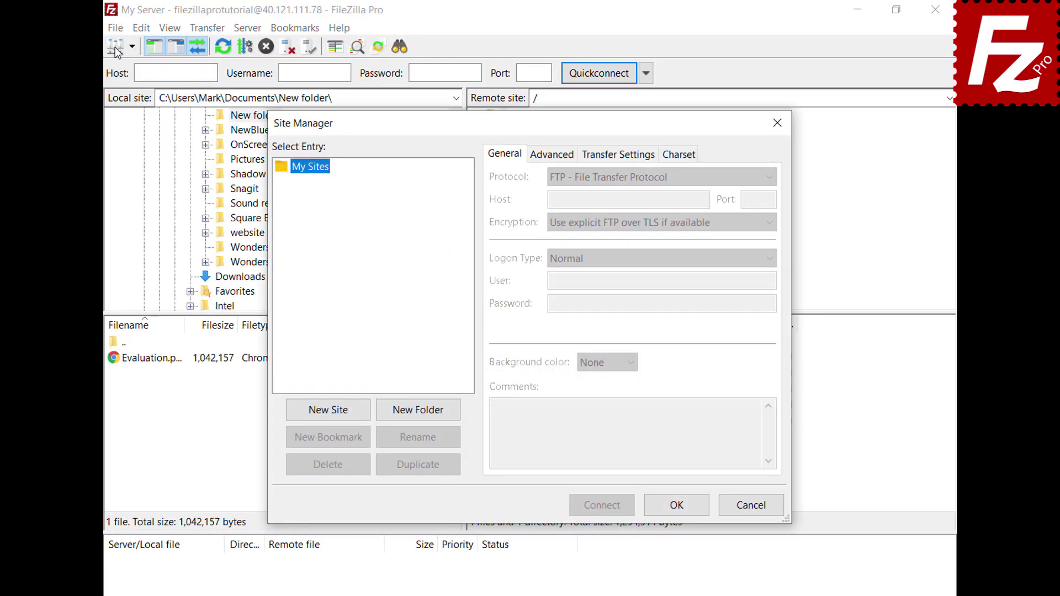
left_click(328, 415)
type("Box")
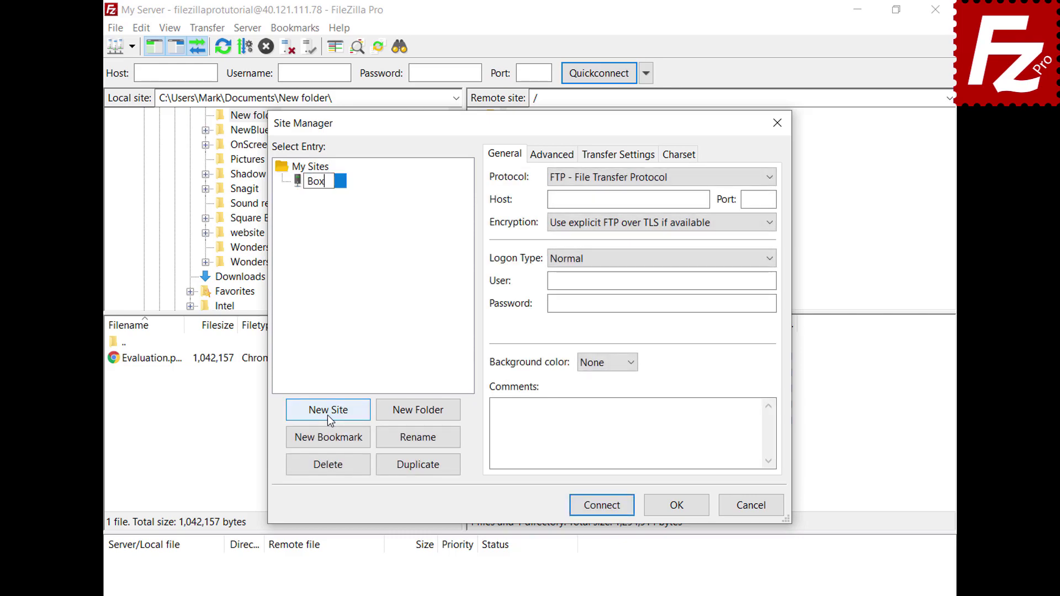
key("Return")
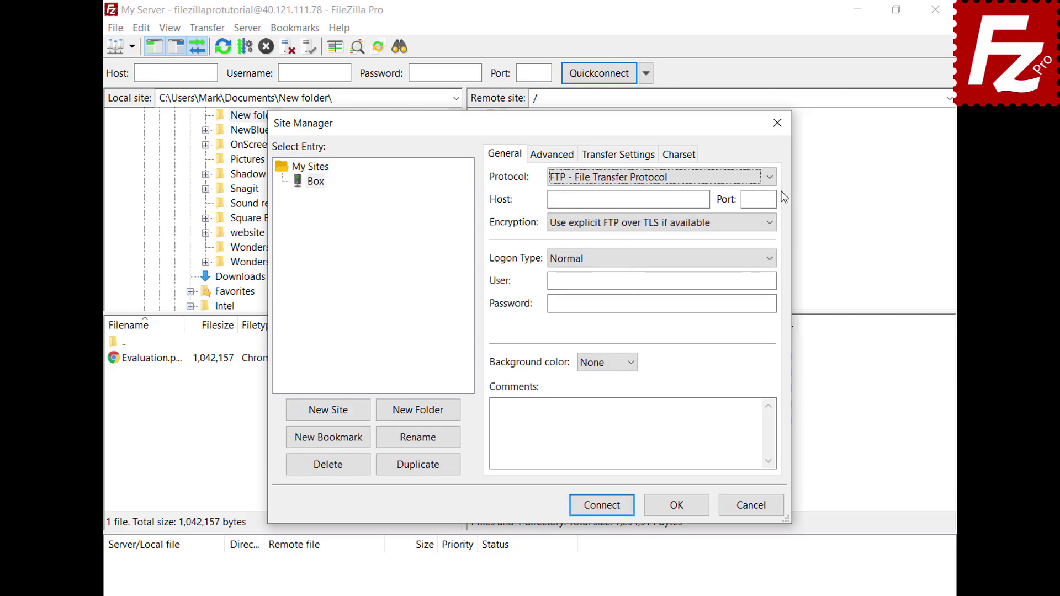
left_click(767, 178)
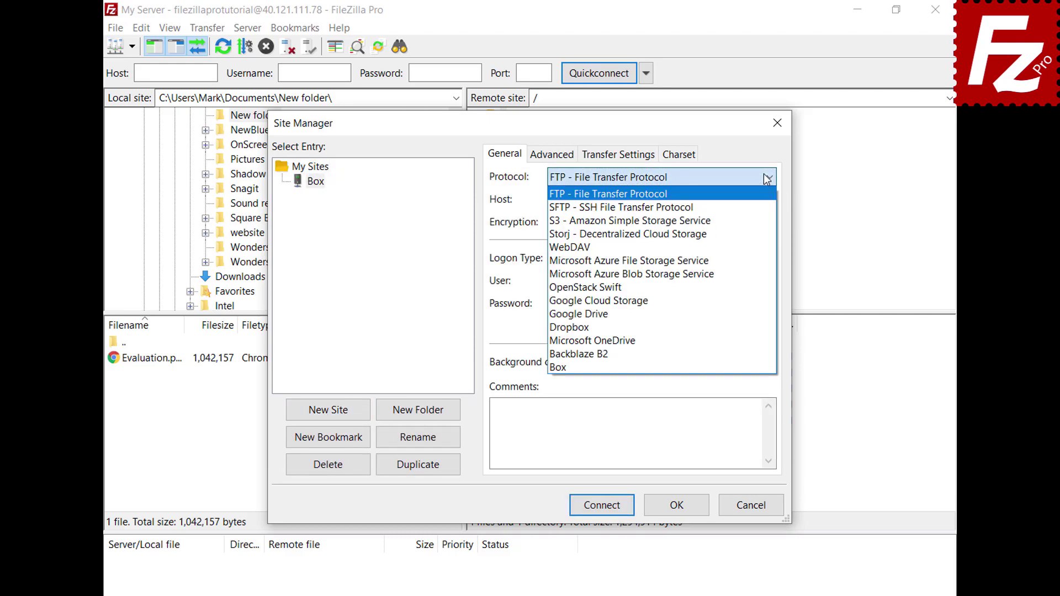
left_click(749, 365)
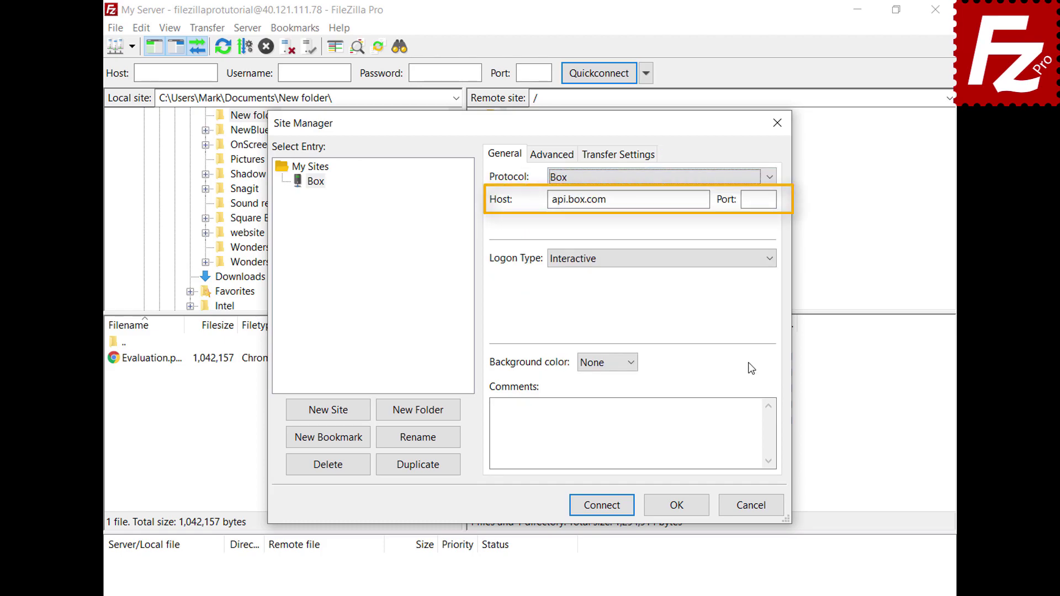
Connect and log in to Box with the account e-mail and password, granting FileZilla Pro access.
left_click(600, 506)
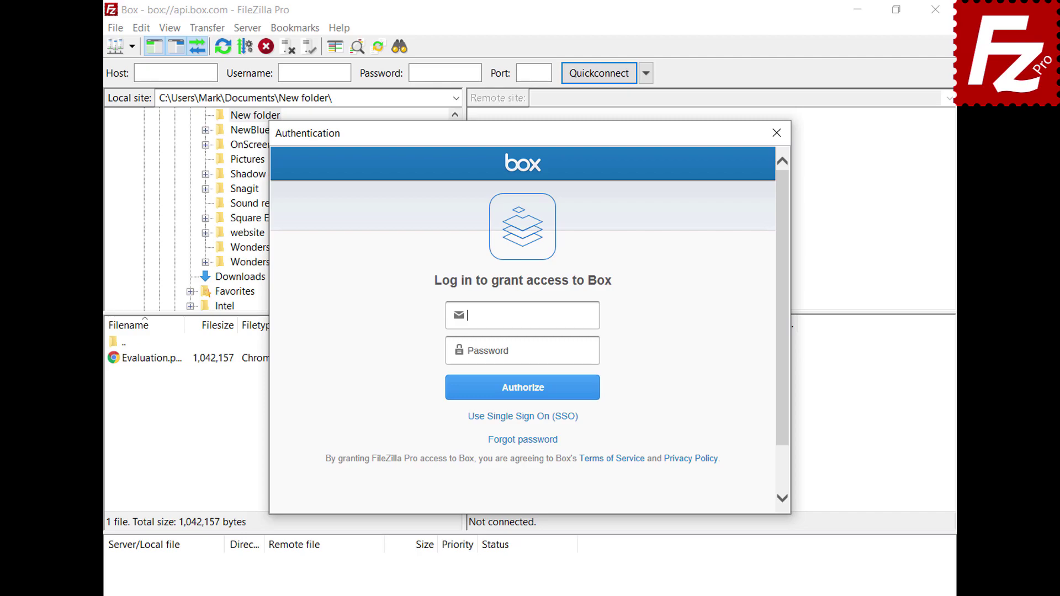
left_click(592, 350)
type("**********")
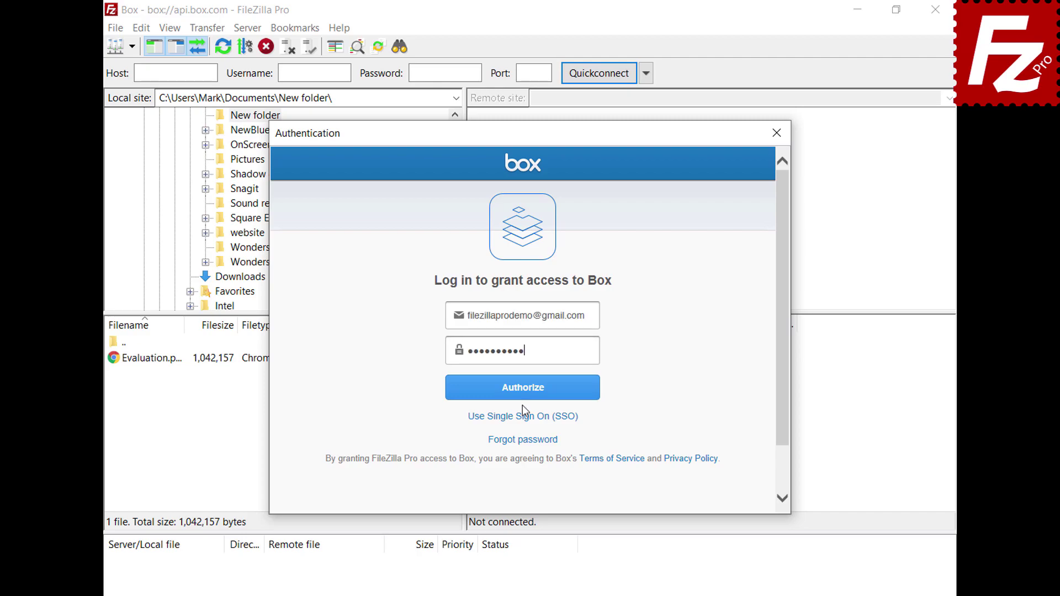
left_click(524, 398)
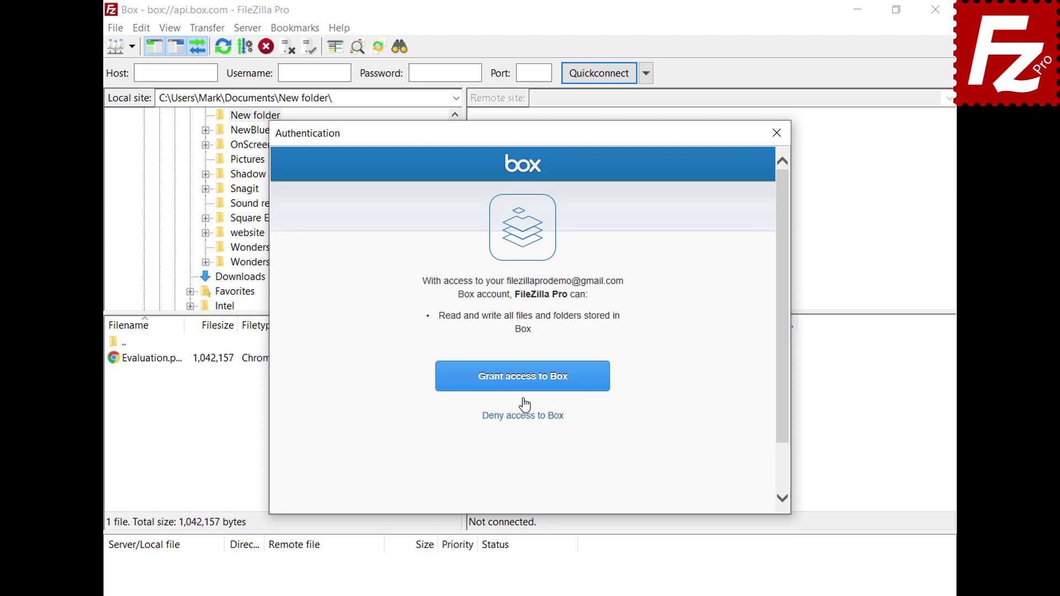
left_click(524, 387)
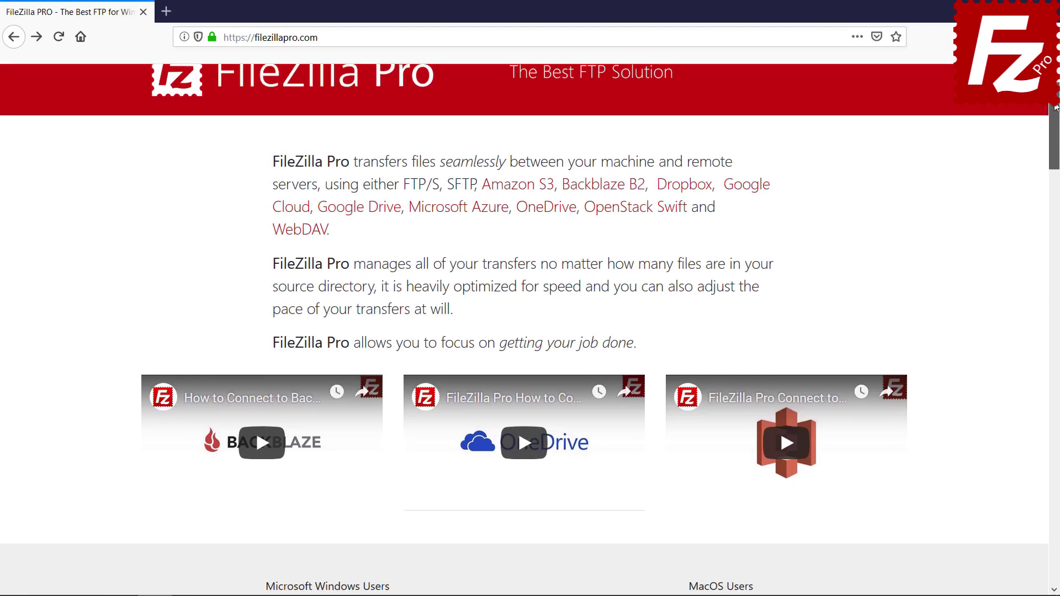
Open the FileZilla Pro for Windows checkout and scroll down to the billing and payment form.
scroll(331, 364, "down", 5)
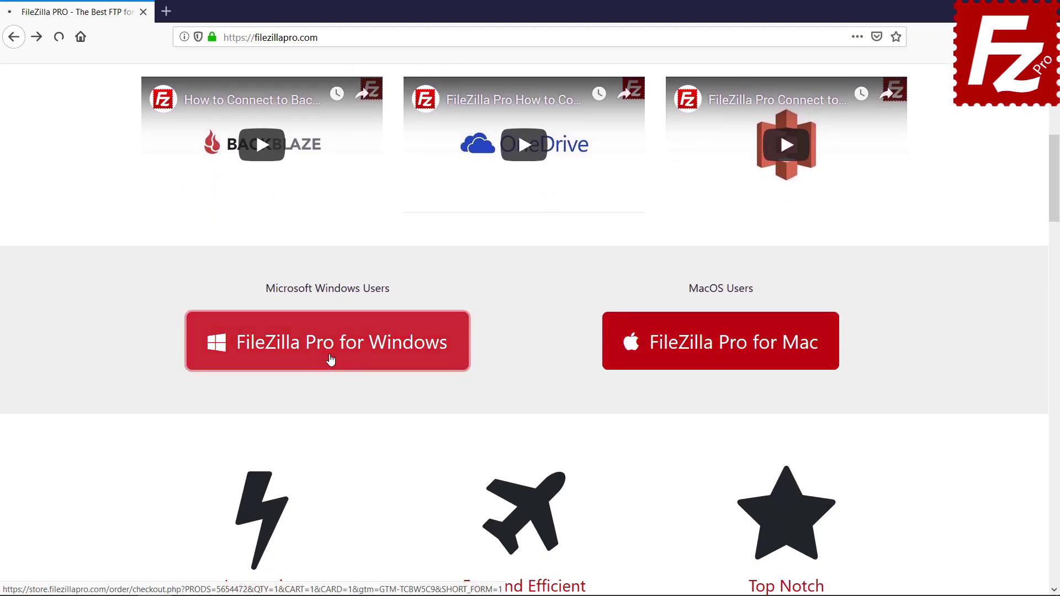
left_click(330, 359)
scroll(525, 331, "down", 5)
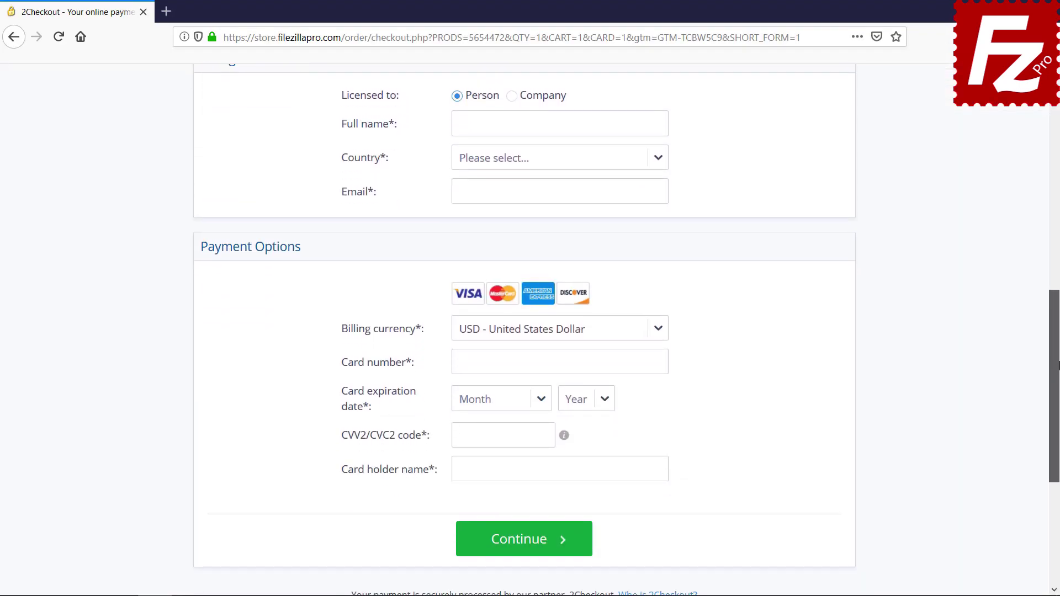
left_click_drag(1059, 362, 1059, 385)
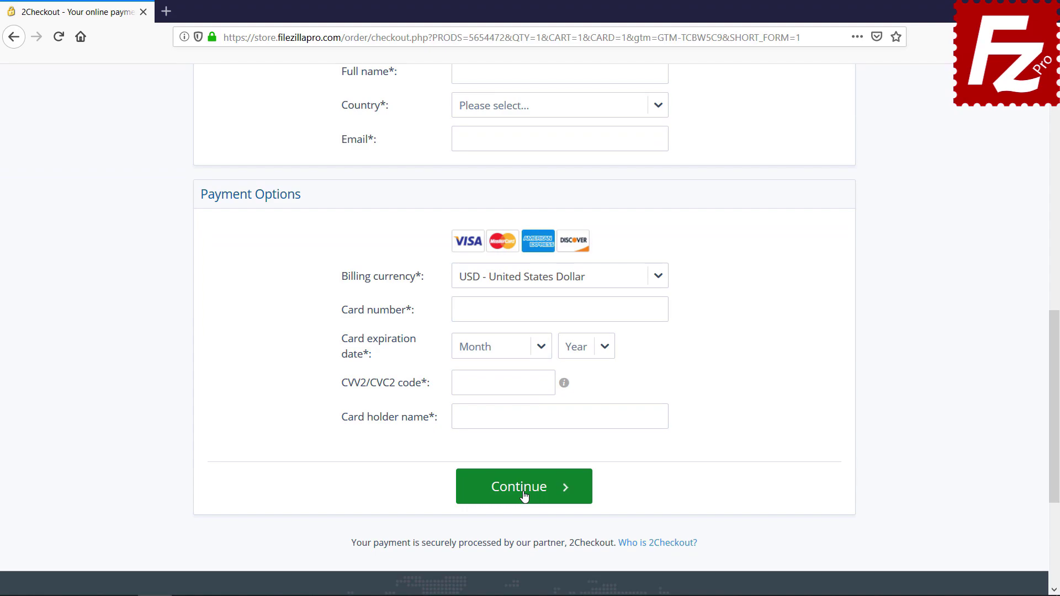